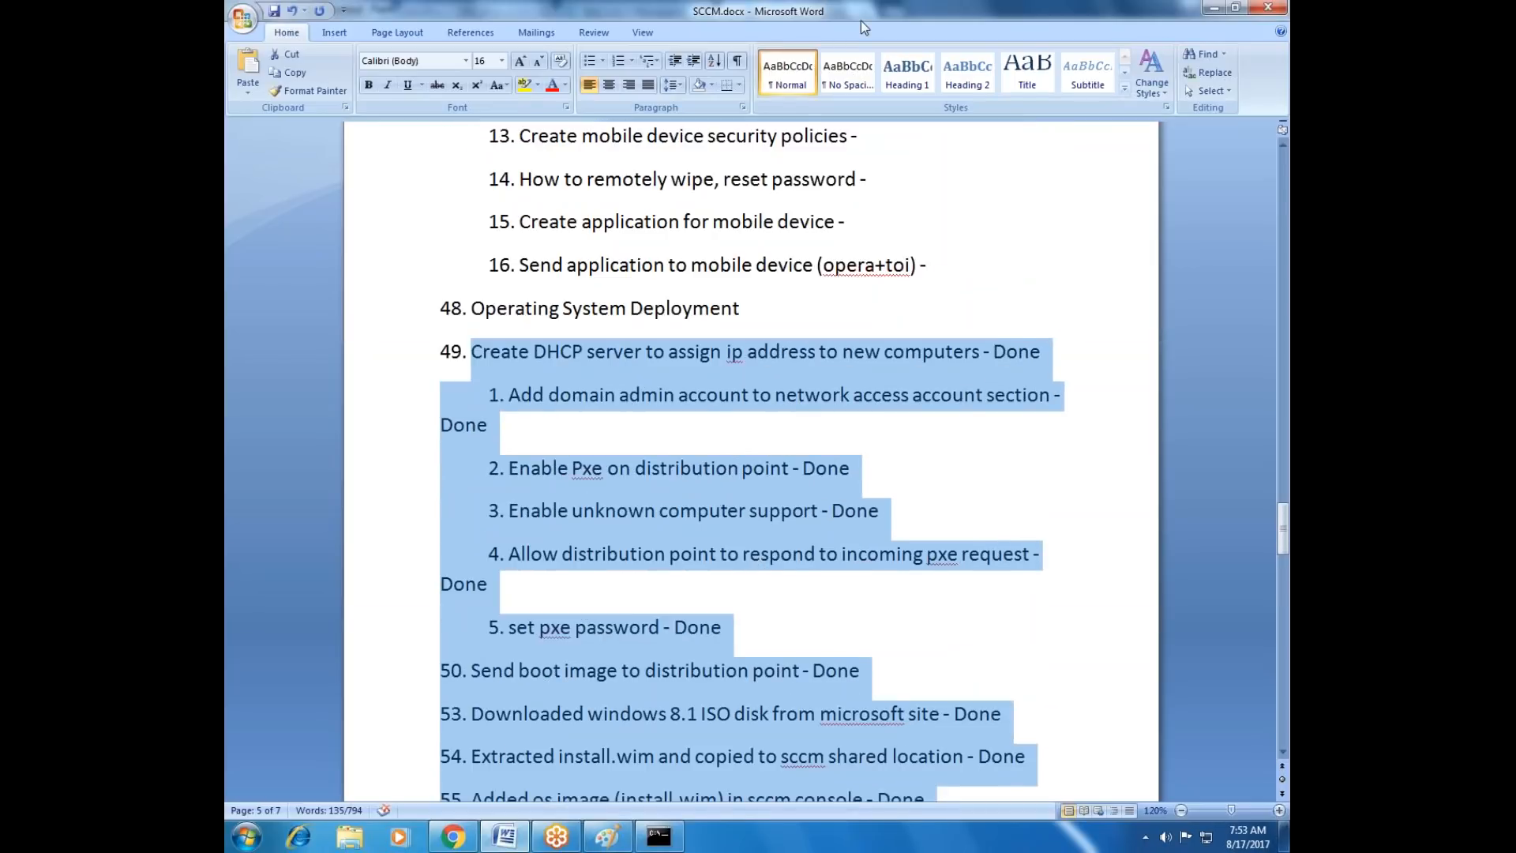
Open a new Notepad document and paste the copied operating system deployment checklist into it.
left_click(875, 574)
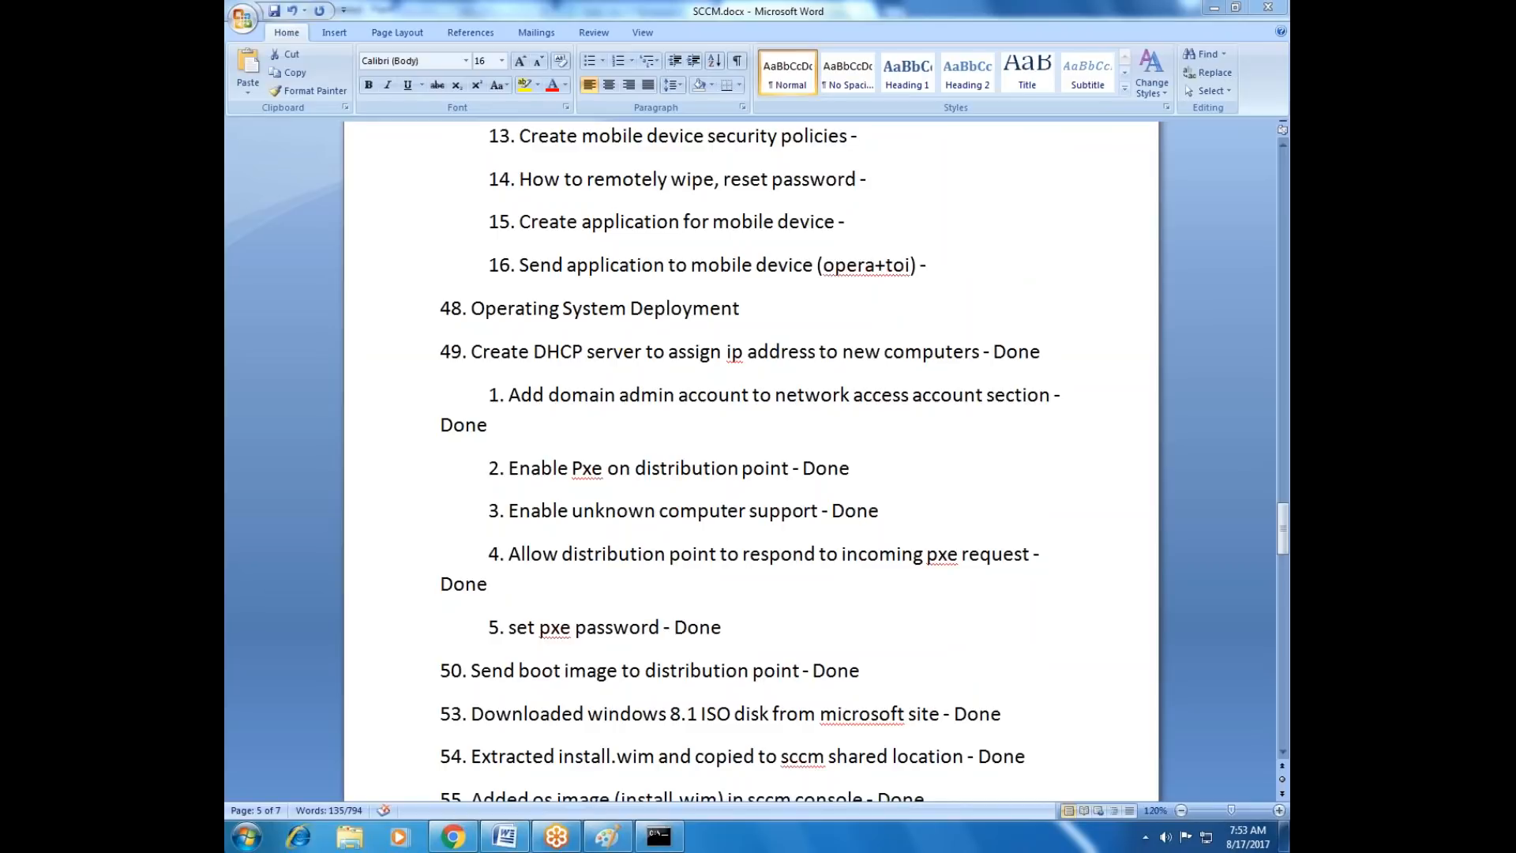
left_click(246, 837)
left_click(282, 466)
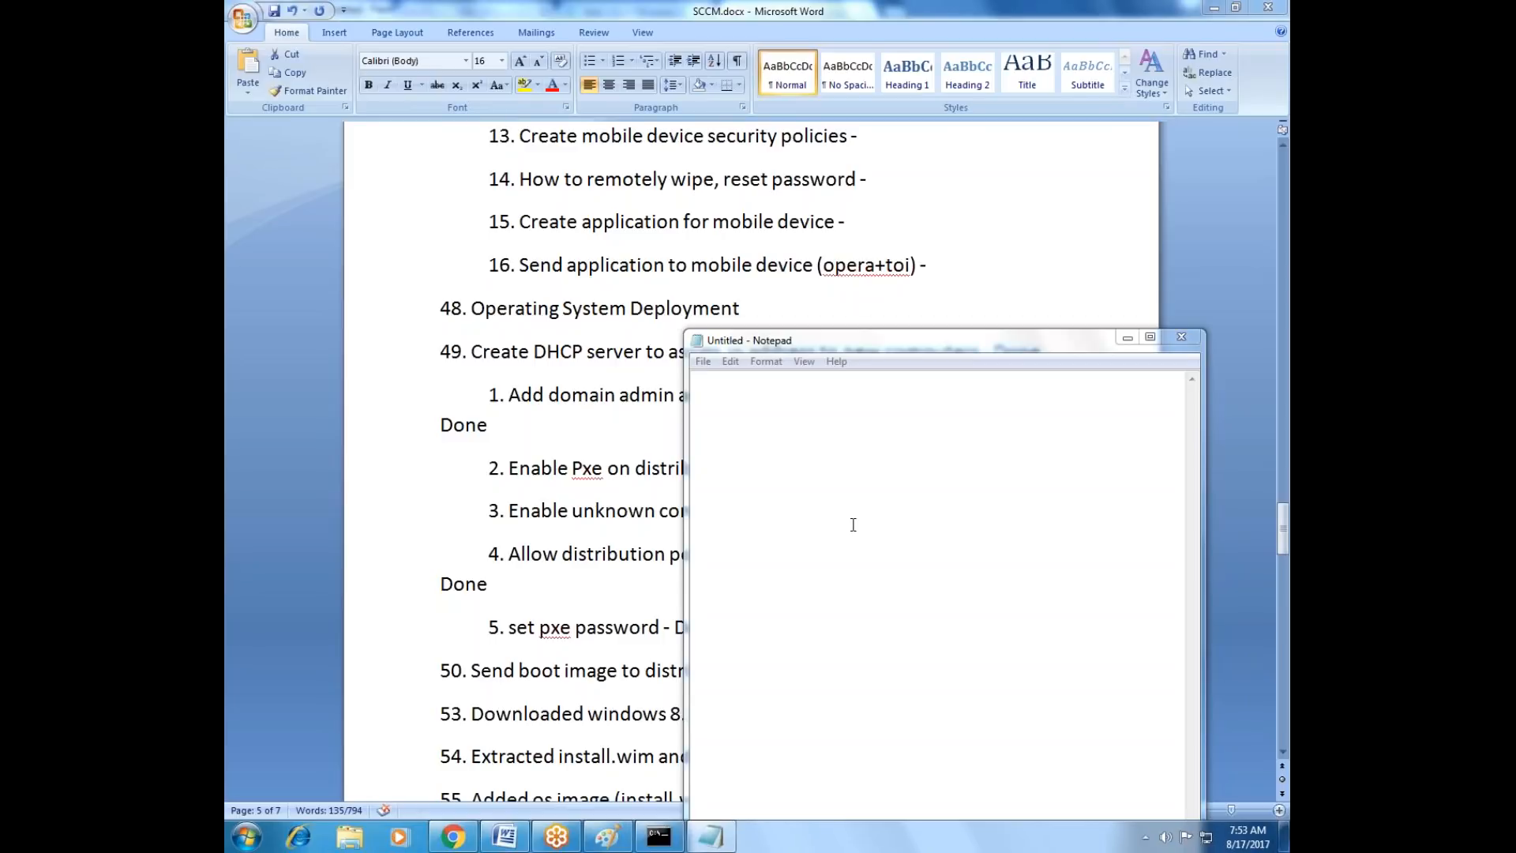
left_click(742, 465)
key("ctrl+v")
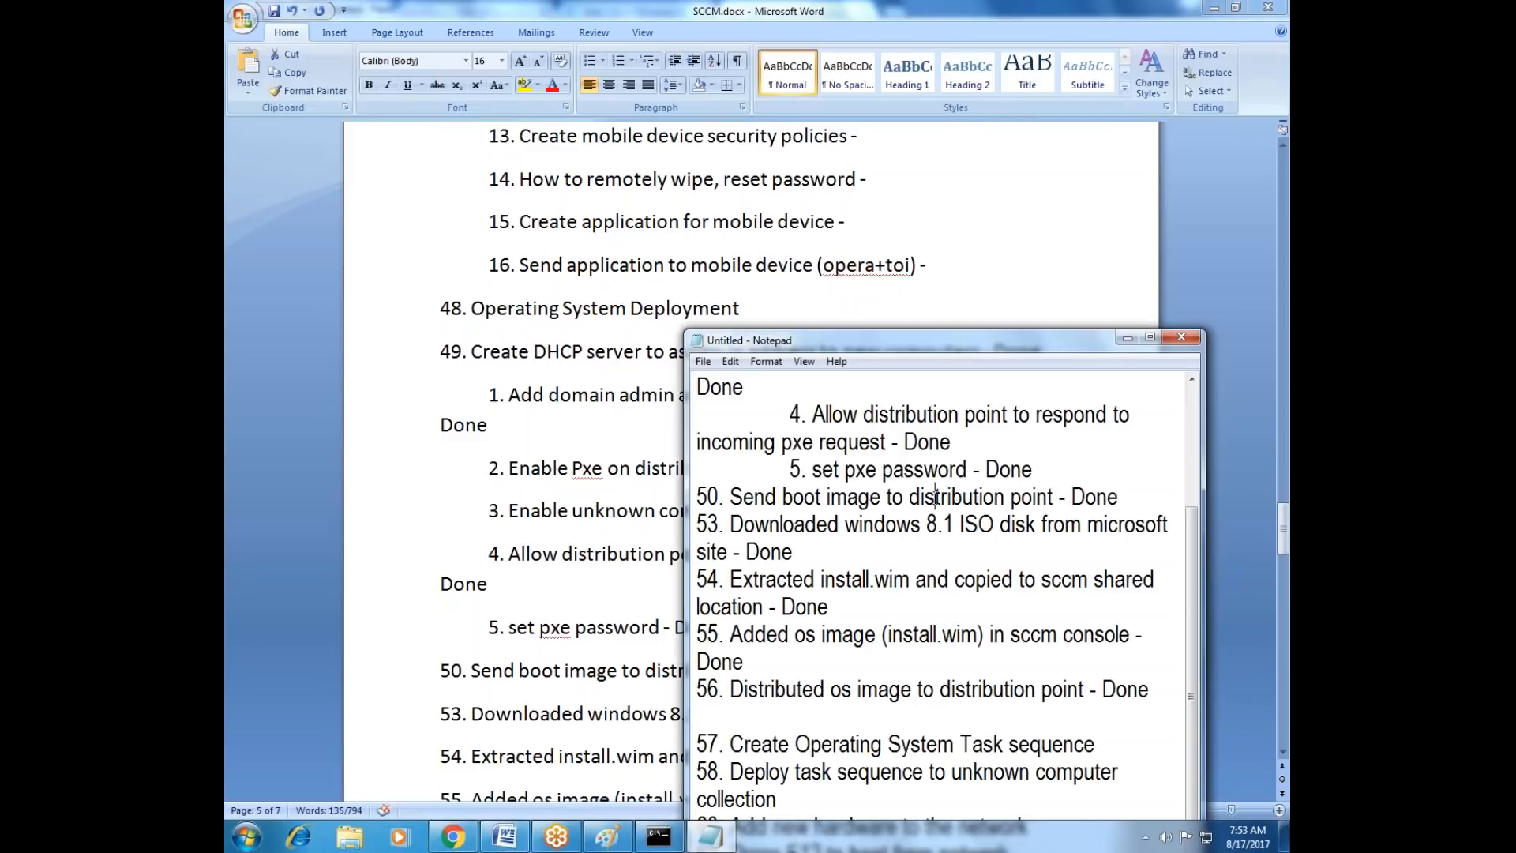
key("ctrl+a")
scroll(936, 495, "up", 2)
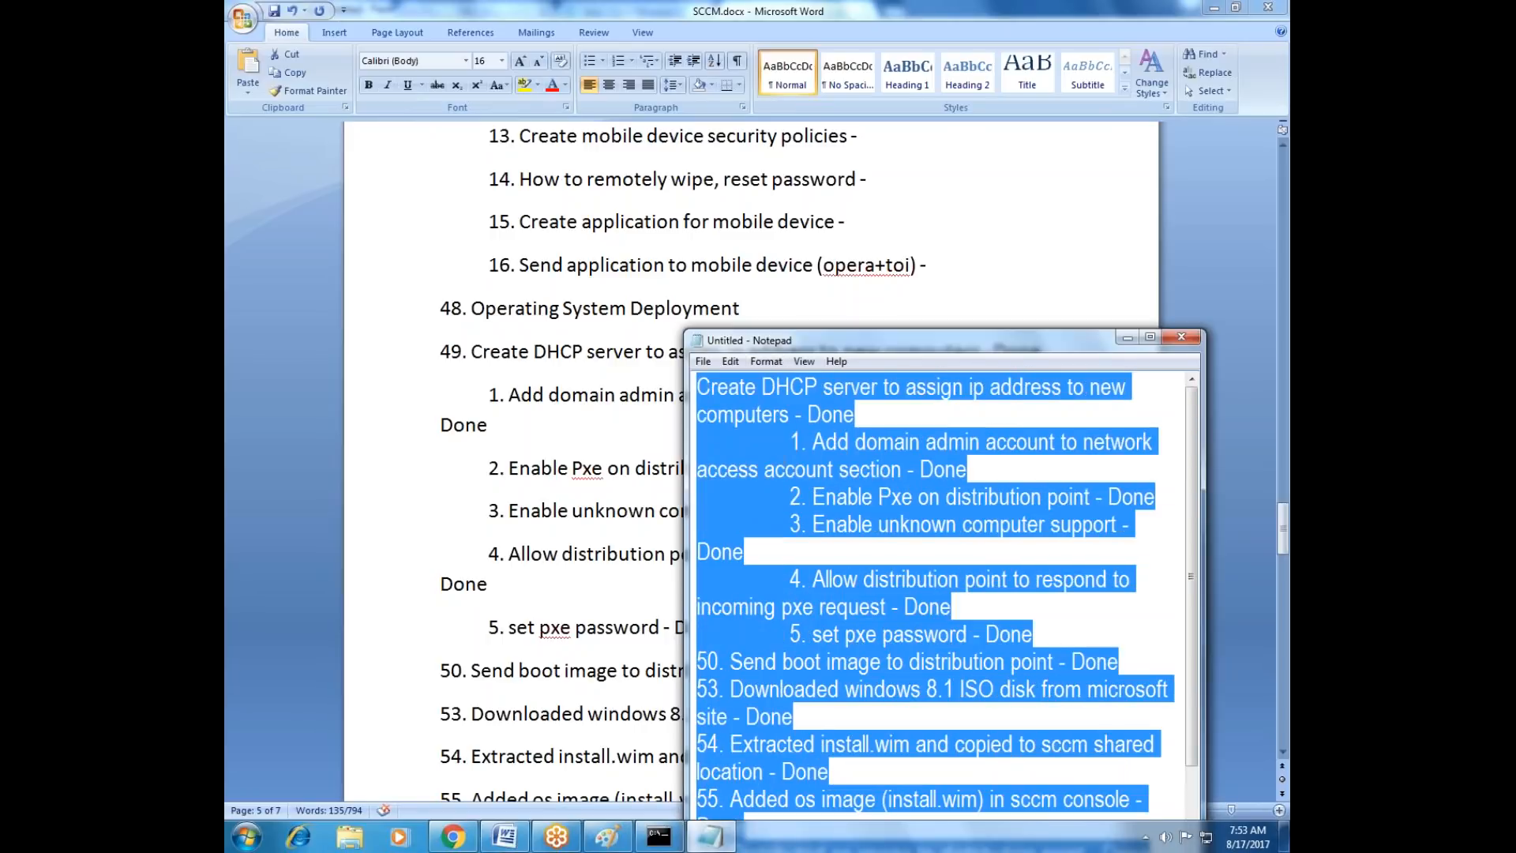
left_click(789, 497)
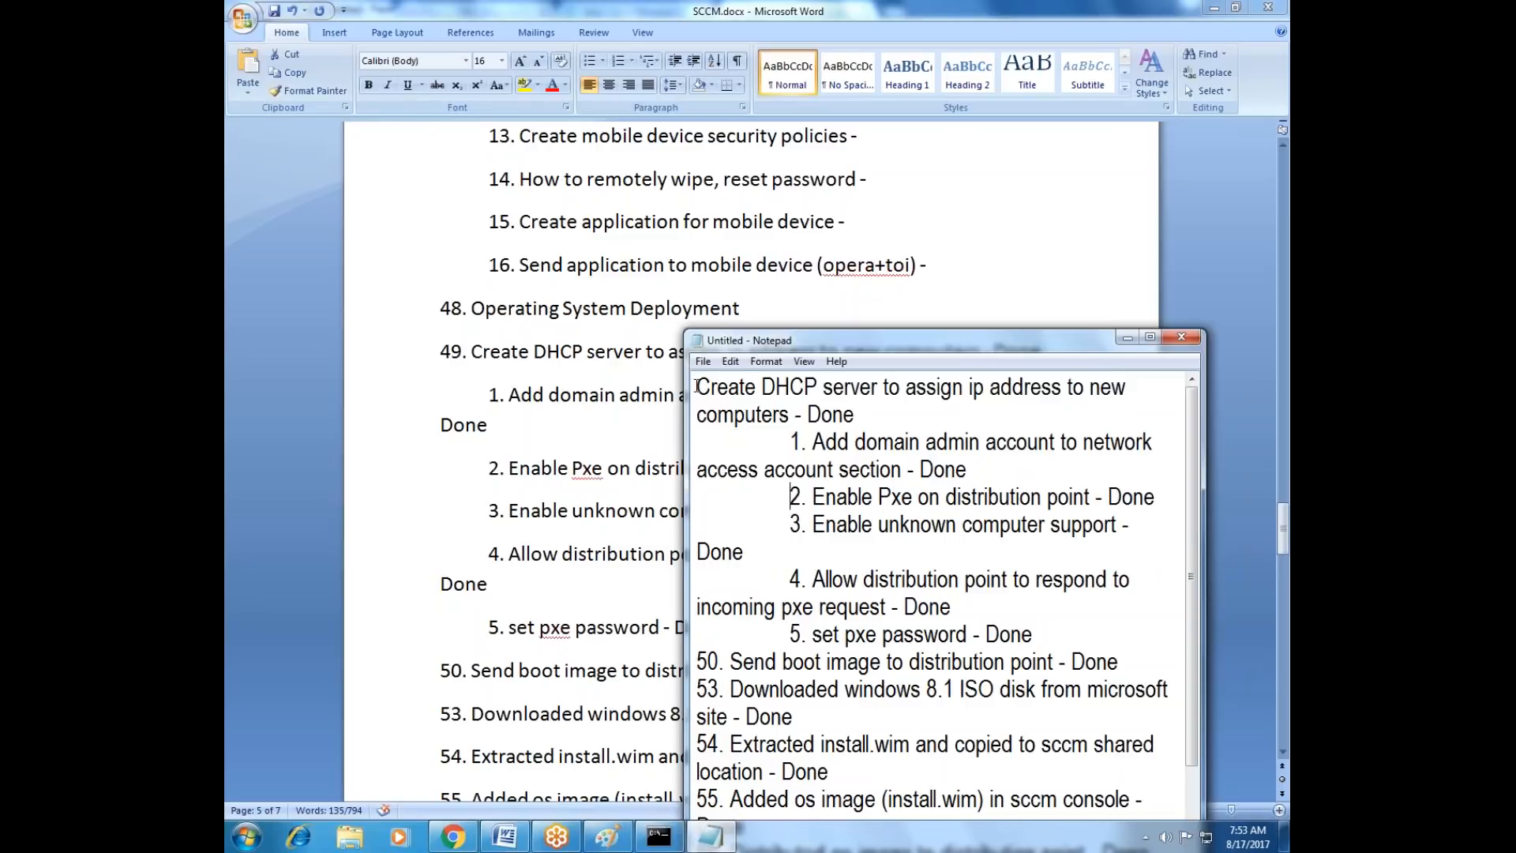
Replace the Notepad text with a fresh copy of Word checklist items 49 to 61, including the number 49.
left_click(537, 401)
left_click_drag(442, 352, 817, 767)
key("ctrl+c")
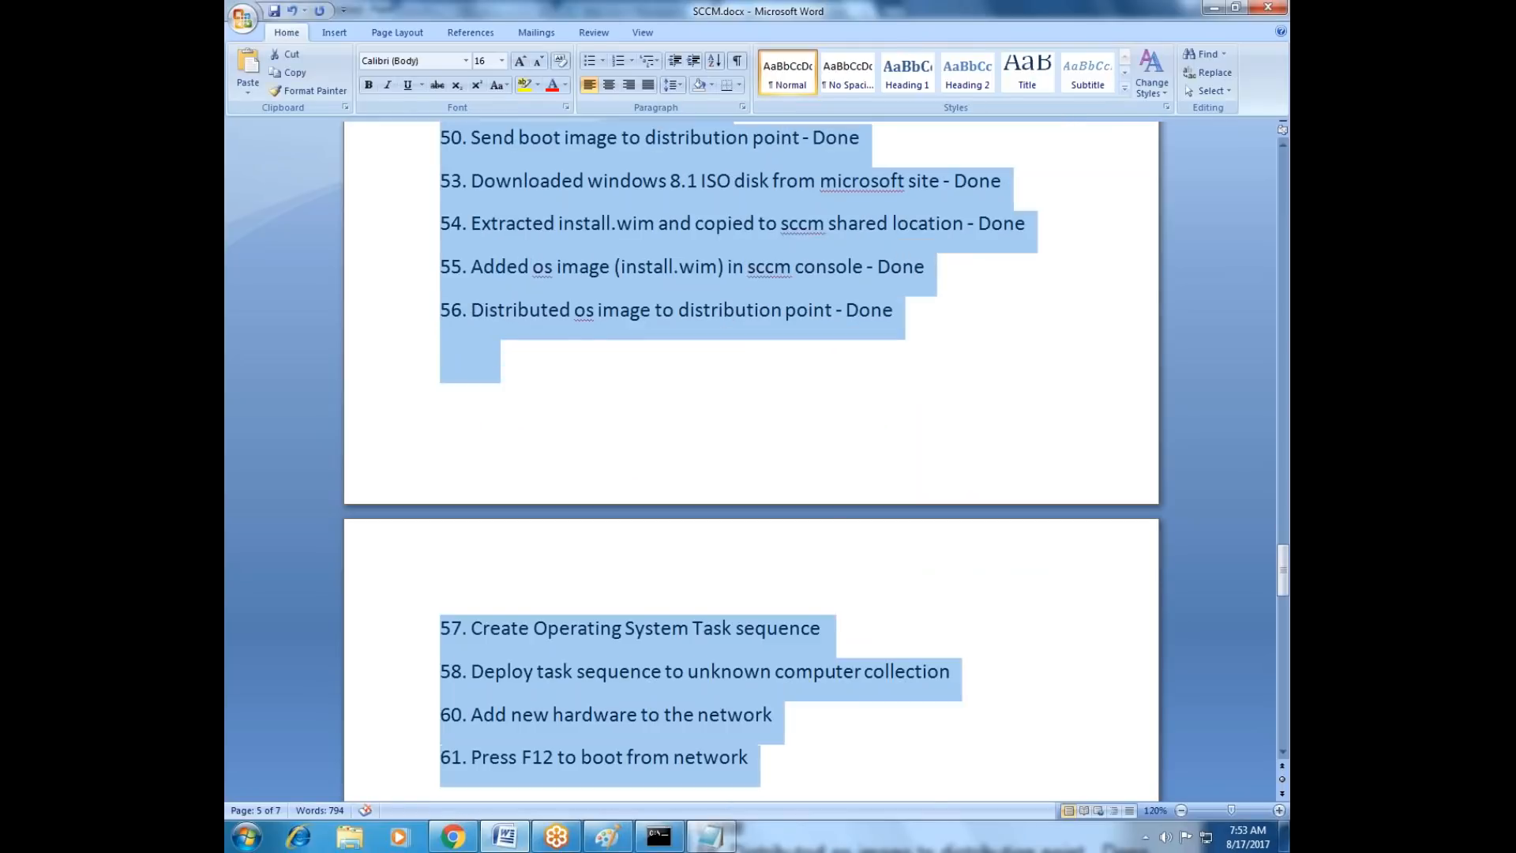
left_click(710, 836)
left_click(859, 555)
key("ctrl+a")
key("ctrl+v")
scroll(858, 554, "up", 2)
Set the Notepad font size to 12.
left_click(765, 361)
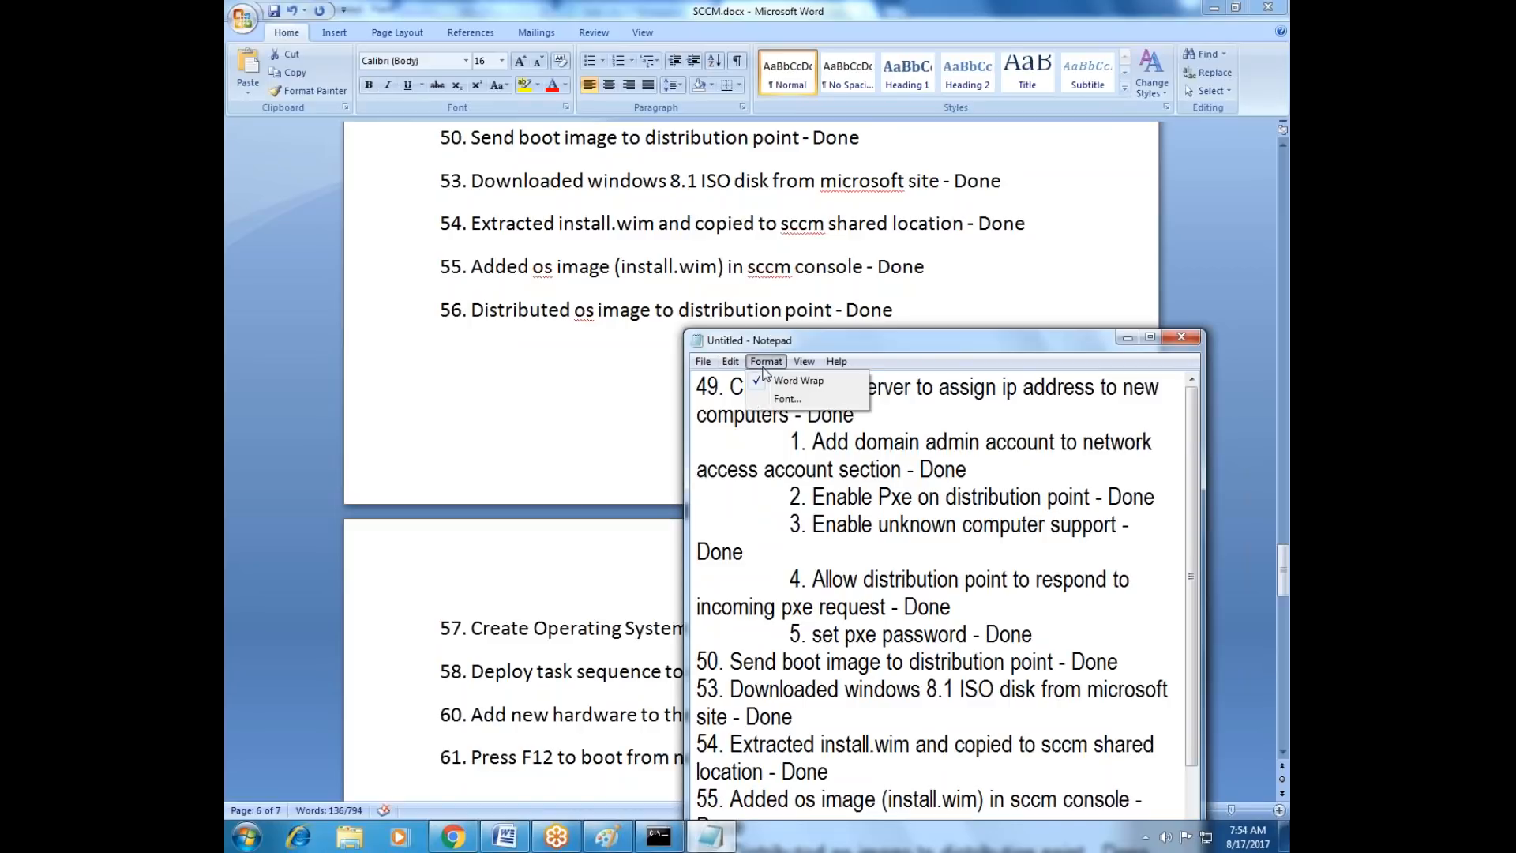
left_click(788, 399)
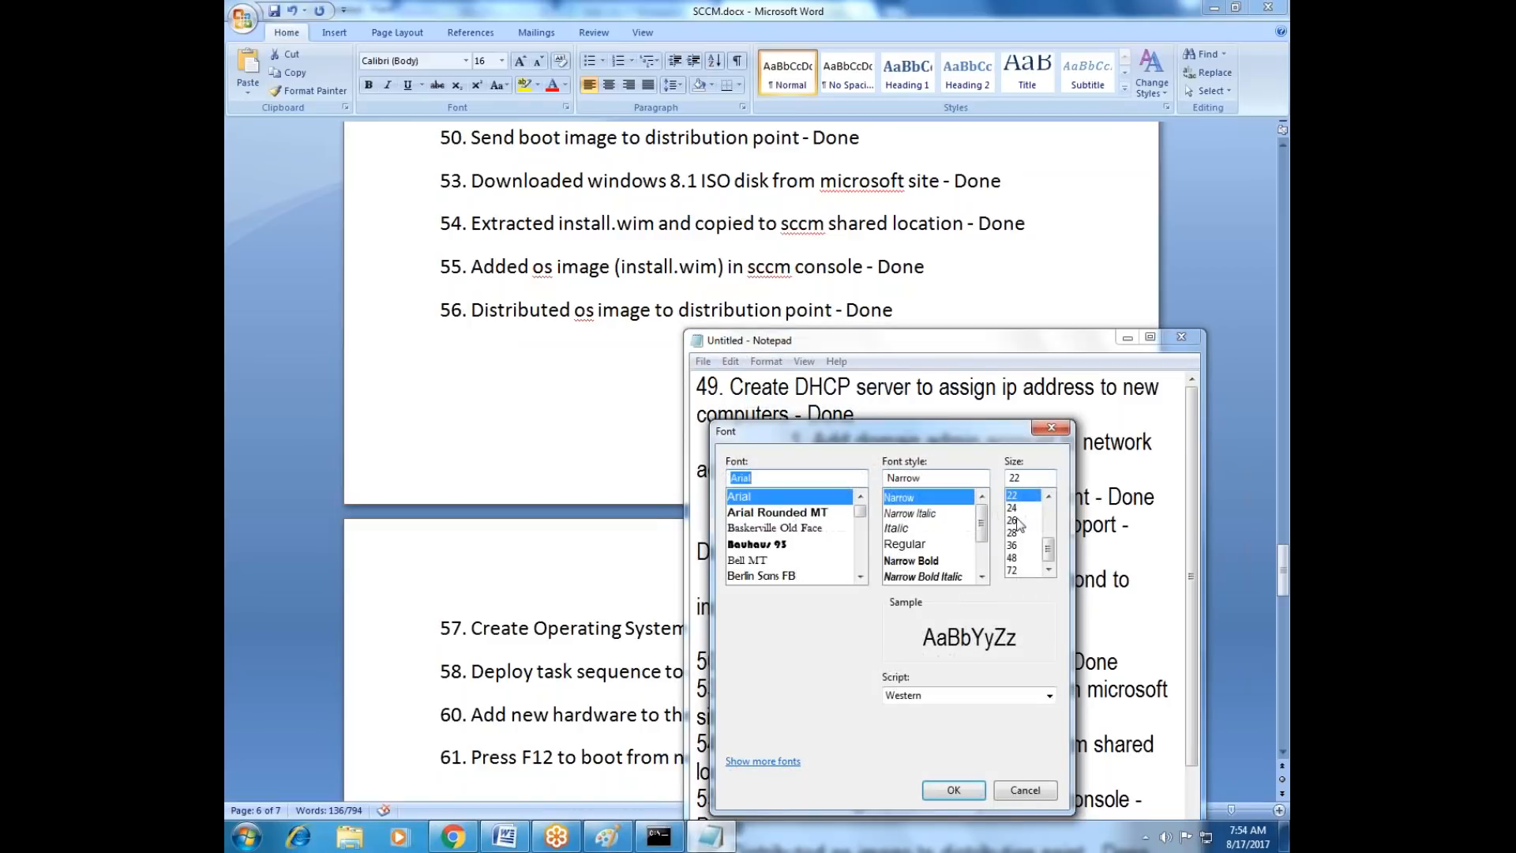
left_click(1049, 496)
left_click(1049, 496)
left_click(1049, 497)
left_click(1049, 497)
left_click(1052, 497)
left_click(1053, 497)
left_click(1053, 496)
left_click(1053, 496)
left_click(1053, 497)
scroll(1017, 540, "down", 1)
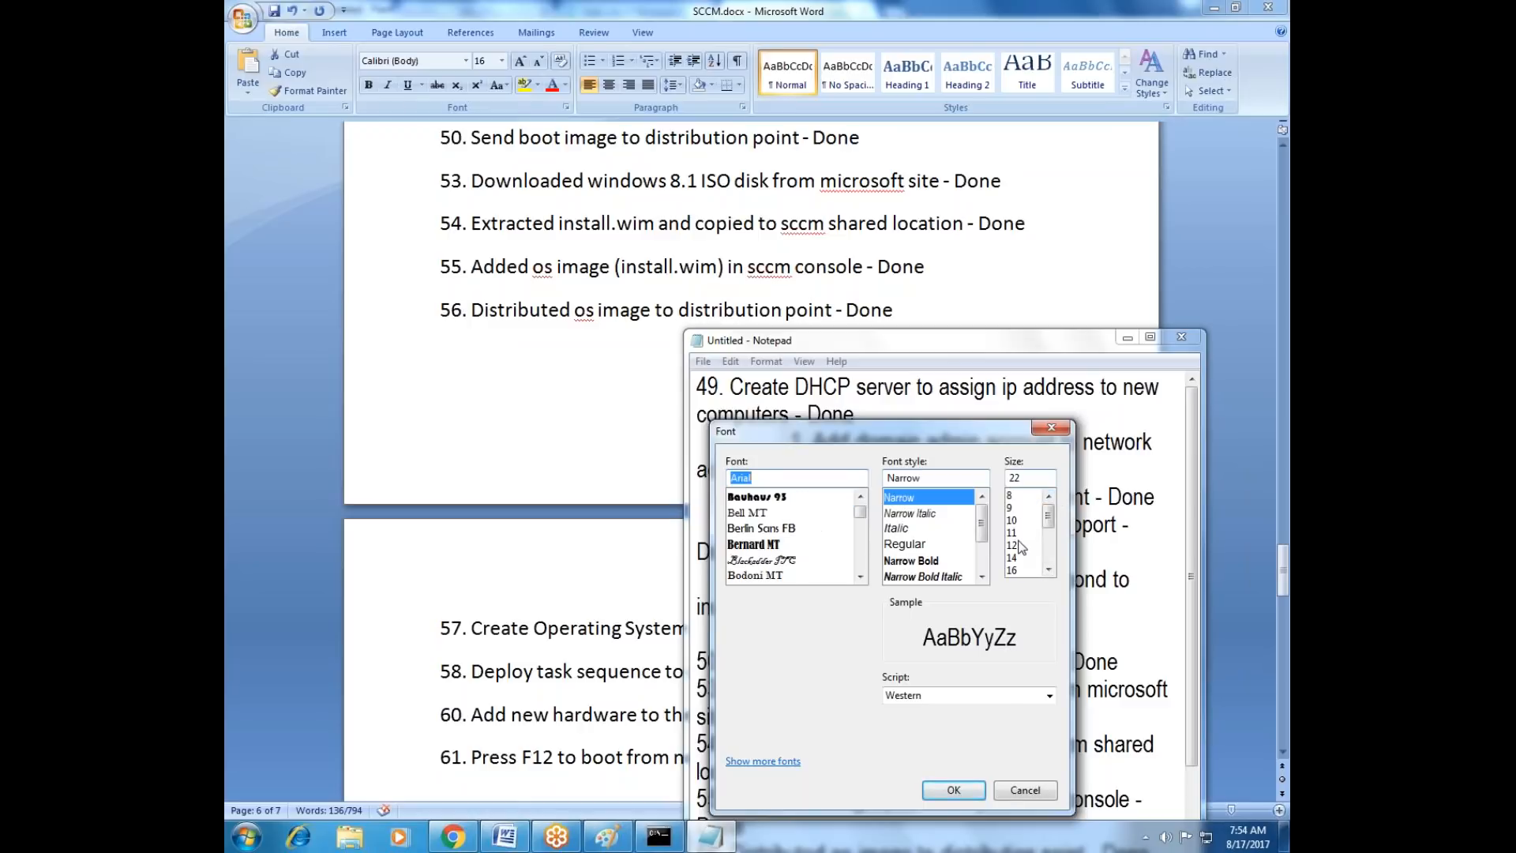
left_click(1016, 542)
left_click(978, 793)
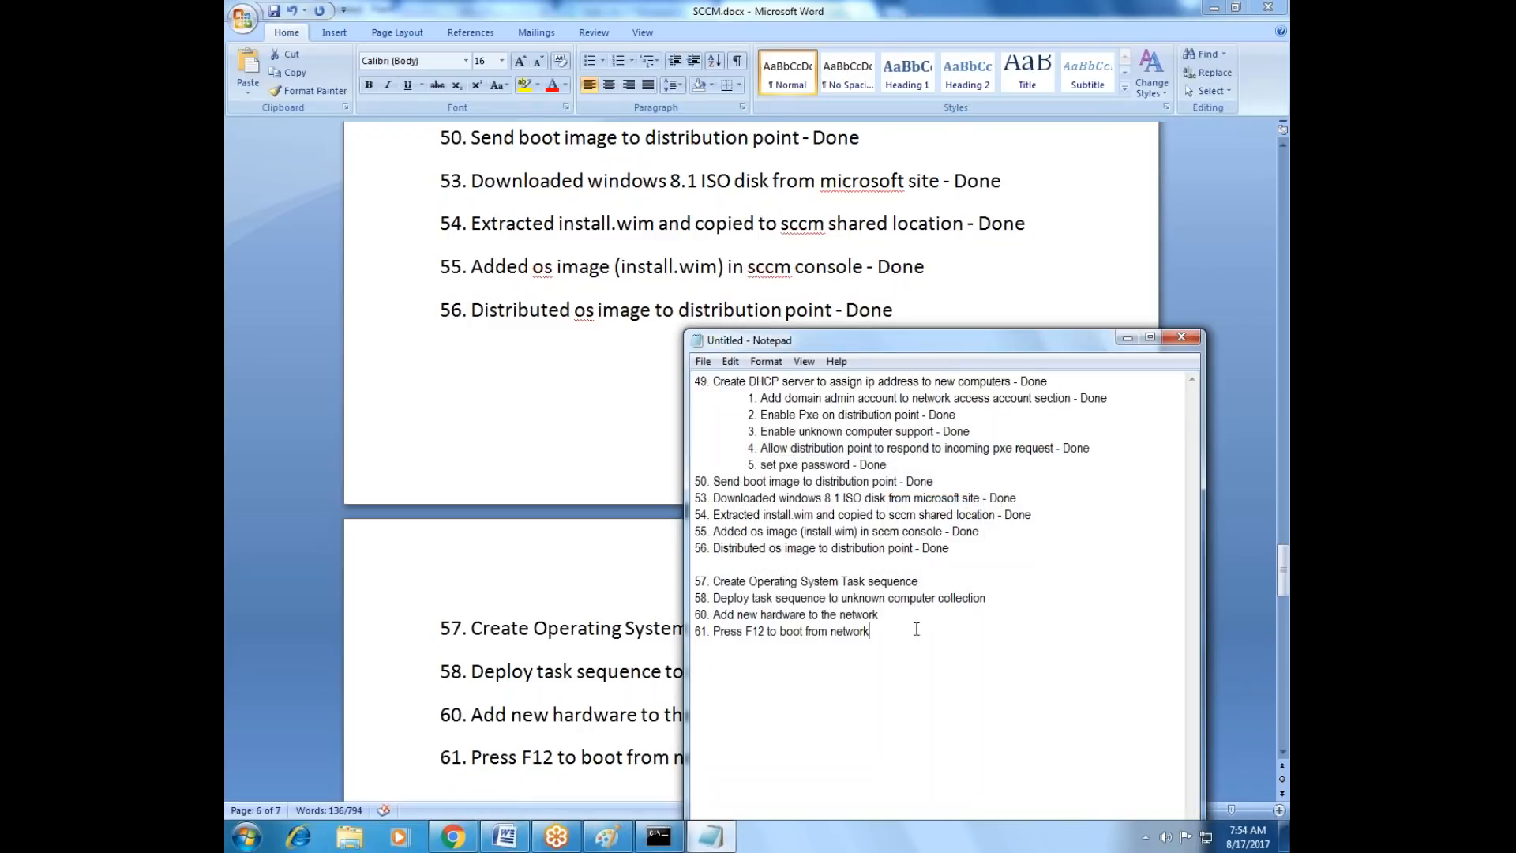
Copy the whole checklist in Notepad, switch to the remotely shared computer and reveal its desktop.
left_click_drag(890, 635, 668, 348)
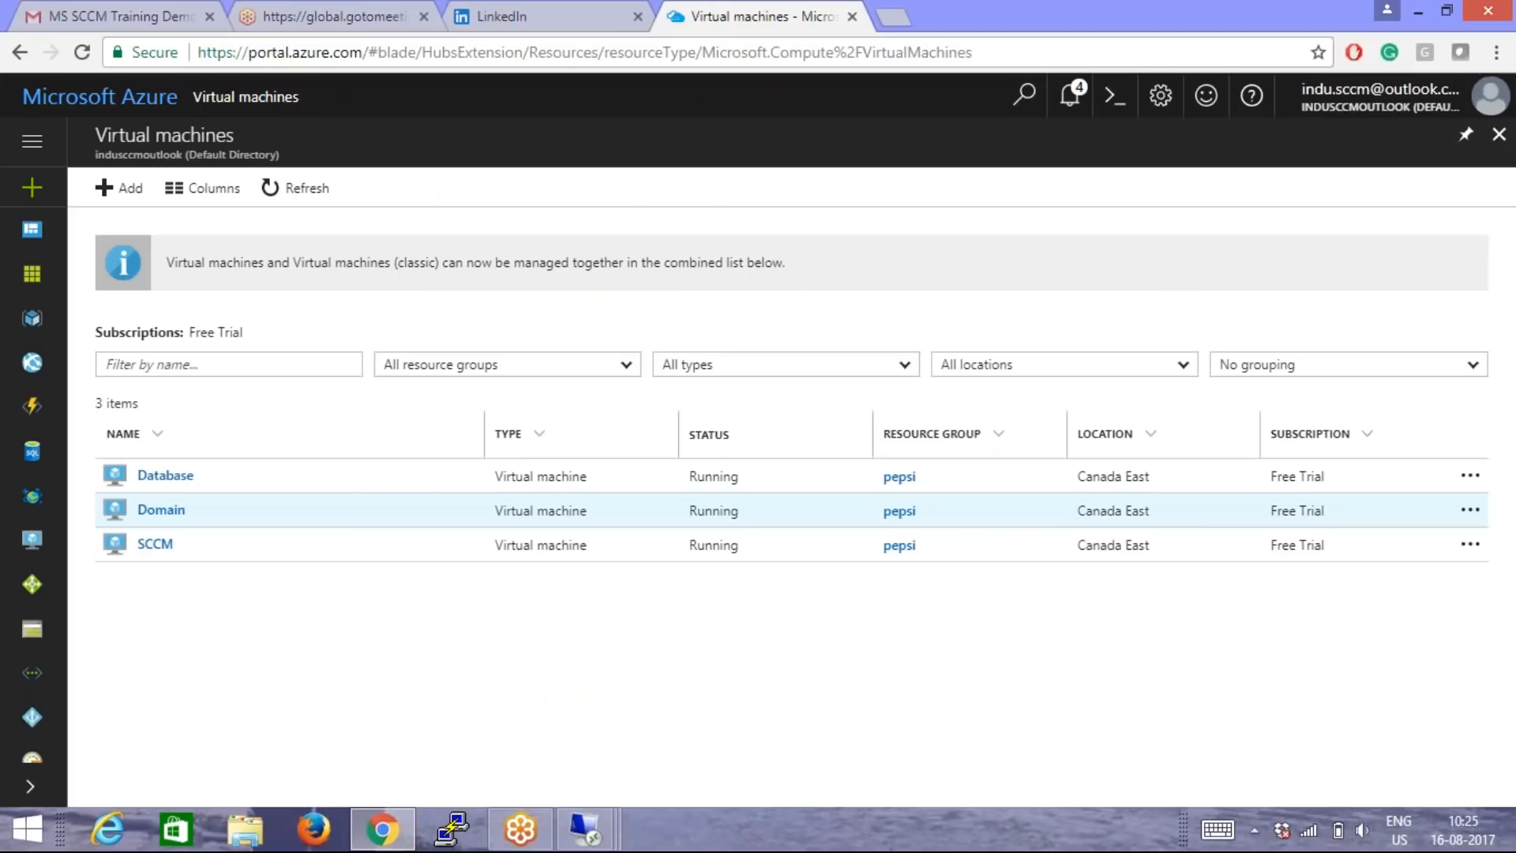
key("super")
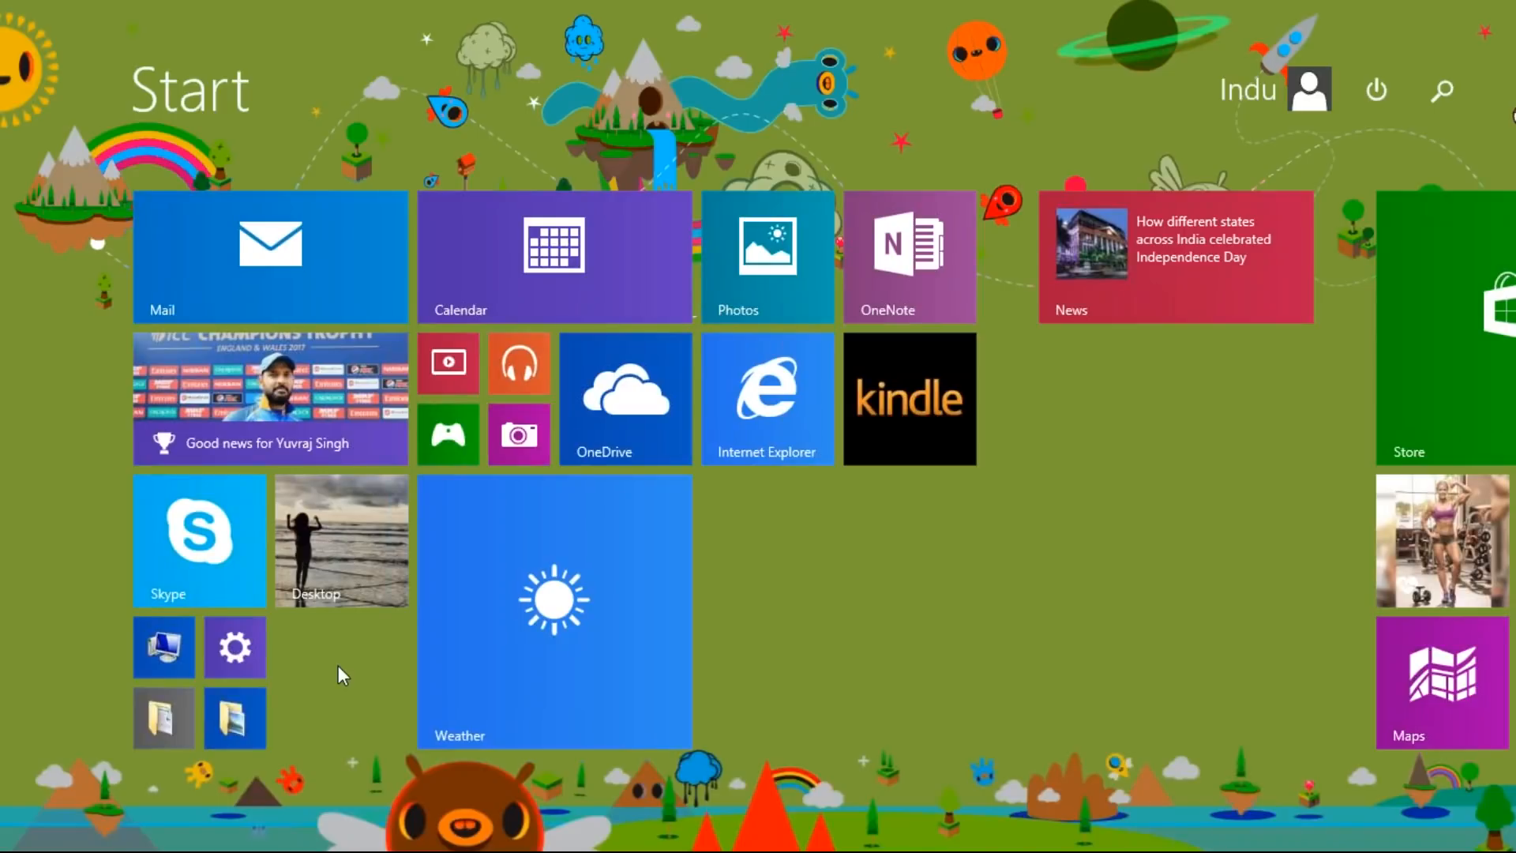
key("super")
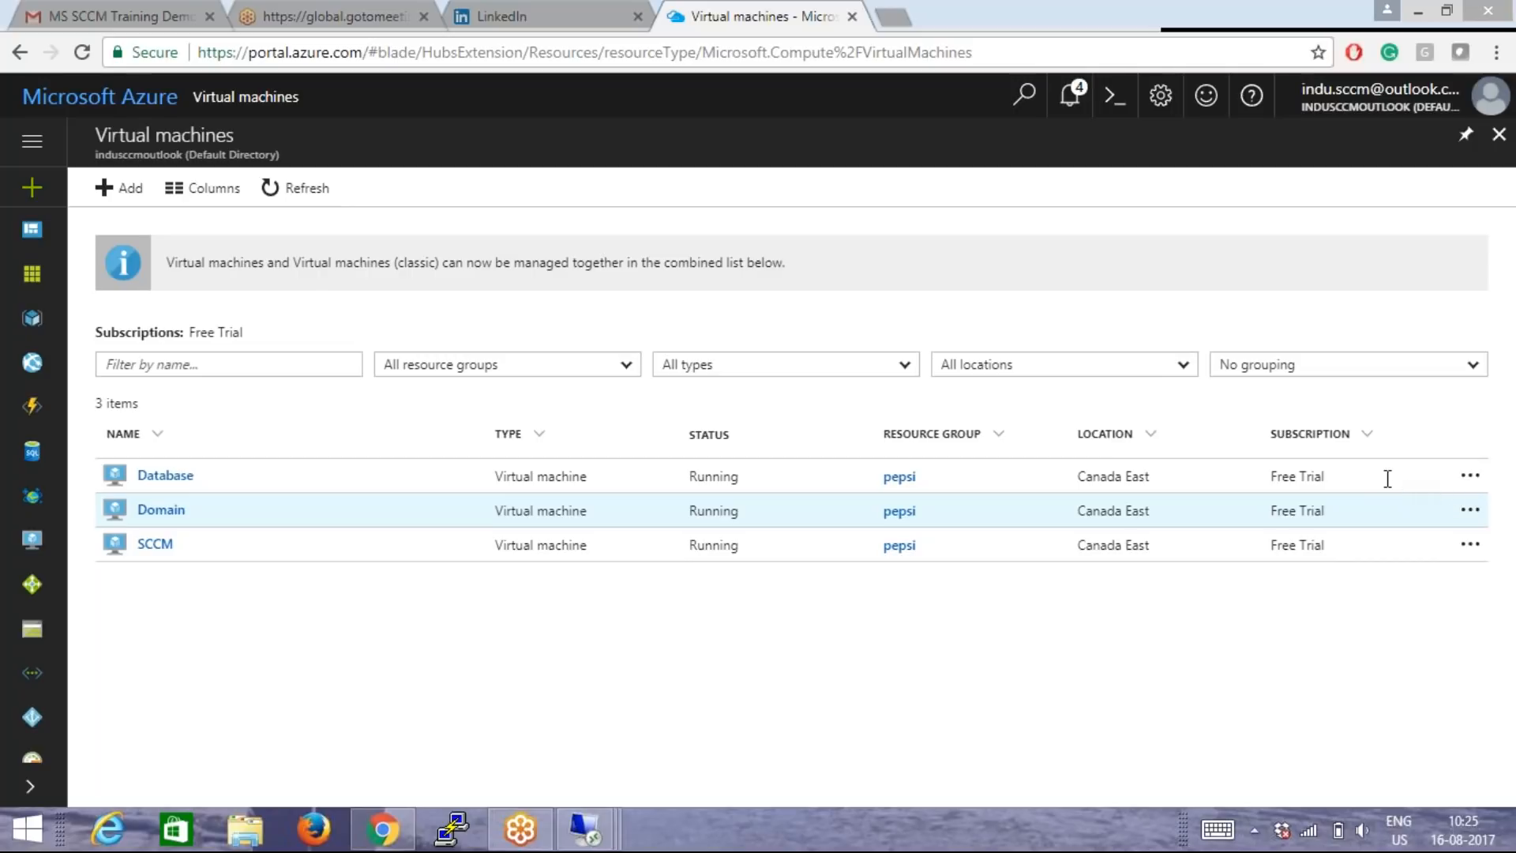
left_click(1418, 9)
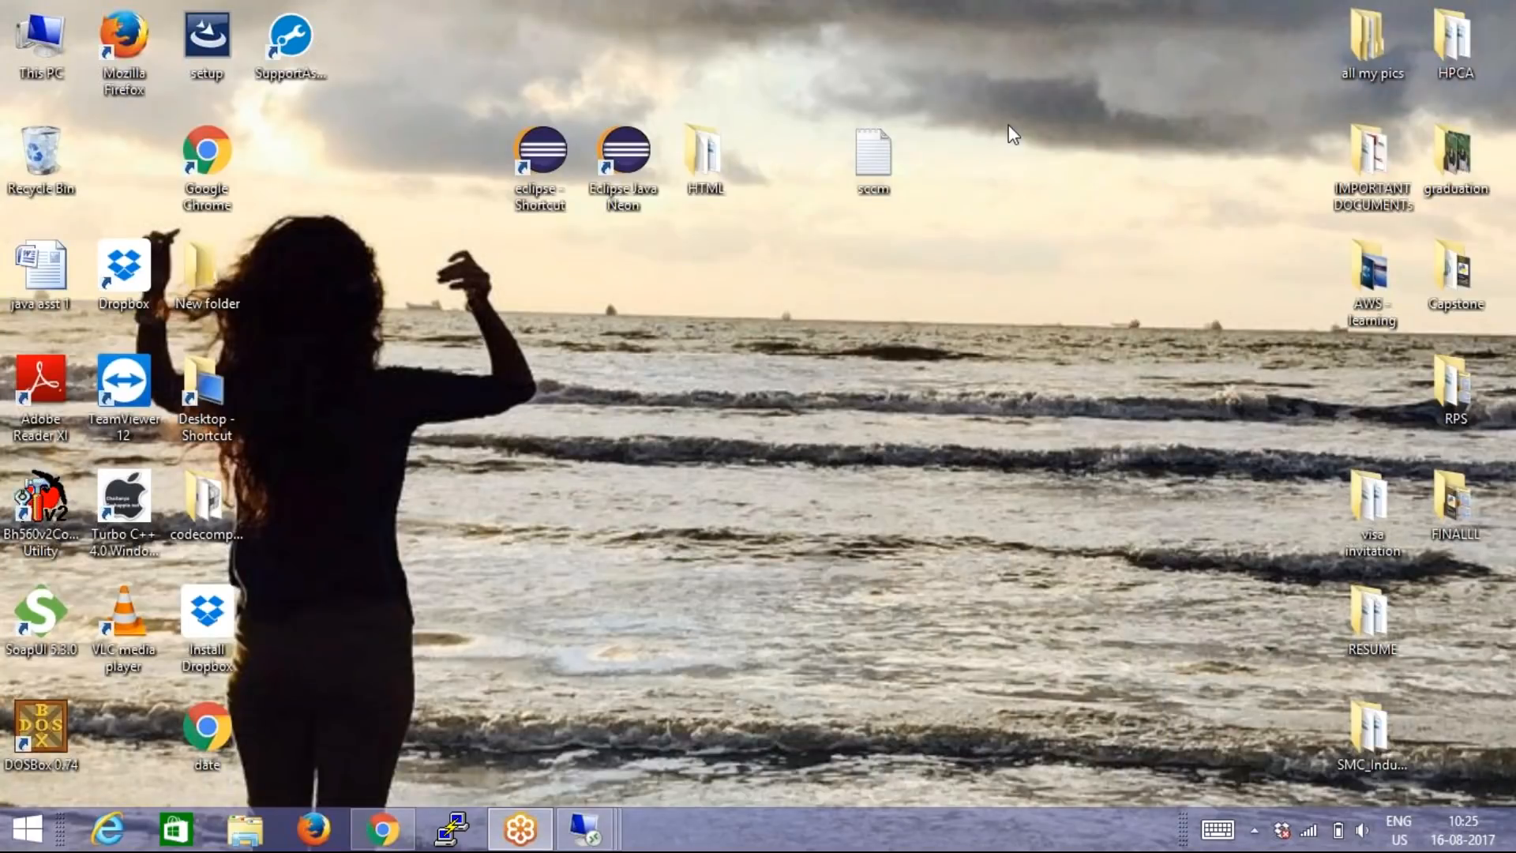
Open the sccm text file on the desktop and paste the checklist below the two Google Drive links.
left_click(872, 158)
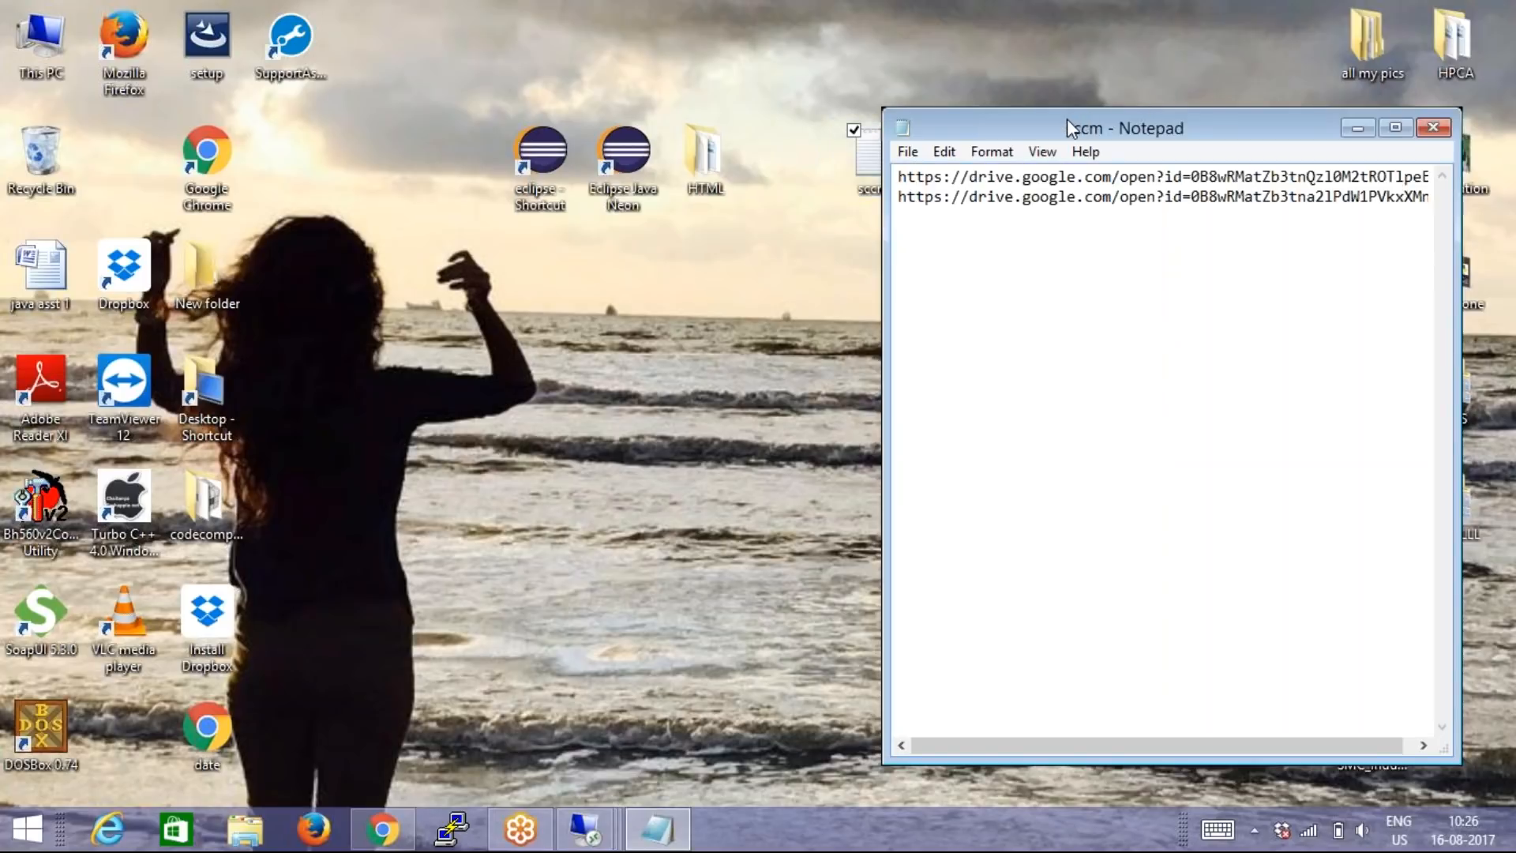
left_click_drag(1064, 119, 386, 46)
left_click(297, 163)
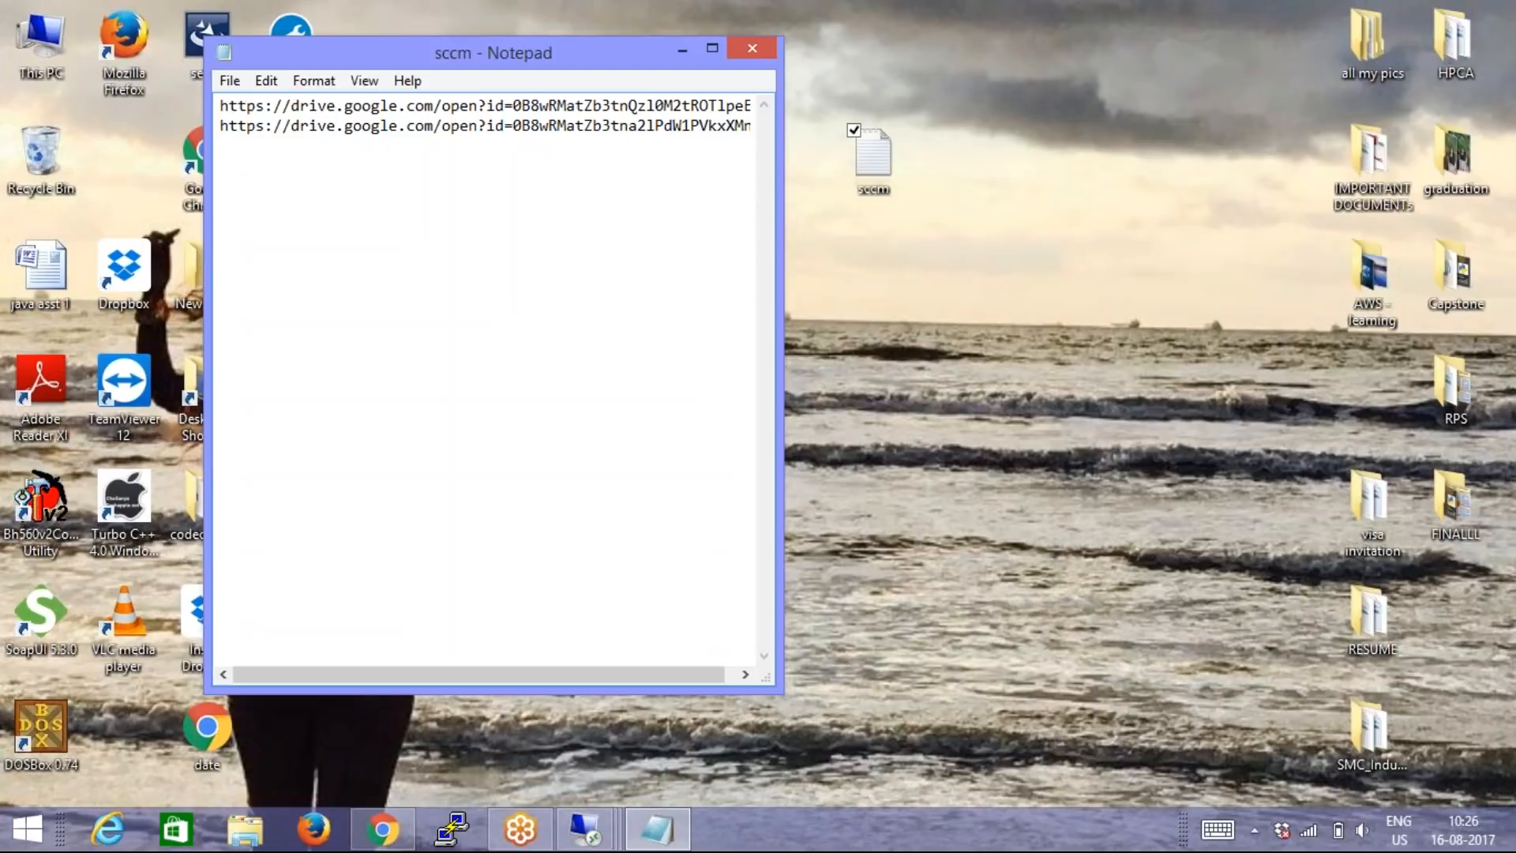
key("ctrl+v")
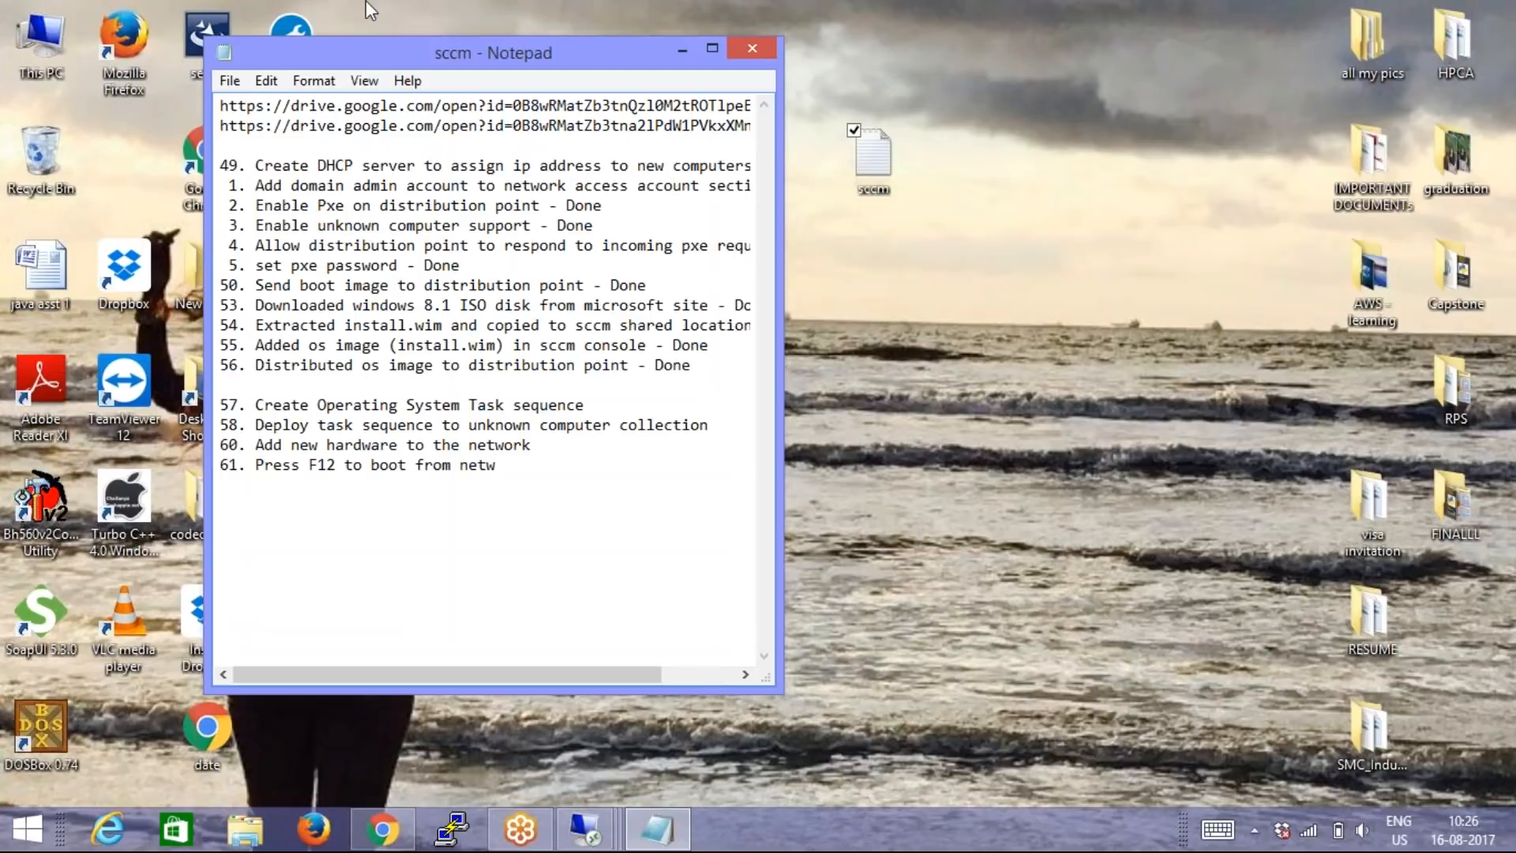
Delete both Google Drive links above the checklist in the sccm text file.
left_click(684, 126)
key("BackSpace")
key("BackSpace")
key("BackSpace")
key("BackSpace")
key("BackSpace")
key("BackSpace")
key("BackSpace")
key("BackSpace")
key("BackSpace")
key("BackSpace")
key("BackSpace")
key("BackSpace")
key("BackSpace")
key("BackSpace")
key("BackSpace")
key("BackSpace")
key("BackSpace")
key("BackSpace")
key("BackSpace")
key("BackSpace")
key("BackSpace")
key("BackSpace")
key("BackSpace")
key("BackSpace")
key("BackSpace")
key("BackSpace")
key("BackSpace")
key("BackSpace")
key("BackSpace")
key("BackSpace")
key("BackSpace")
key("BackSpace")
key("BackSpace")
key("BackSpace")
key("BackSpace")
key("BackSpace")
key("BackSpace")
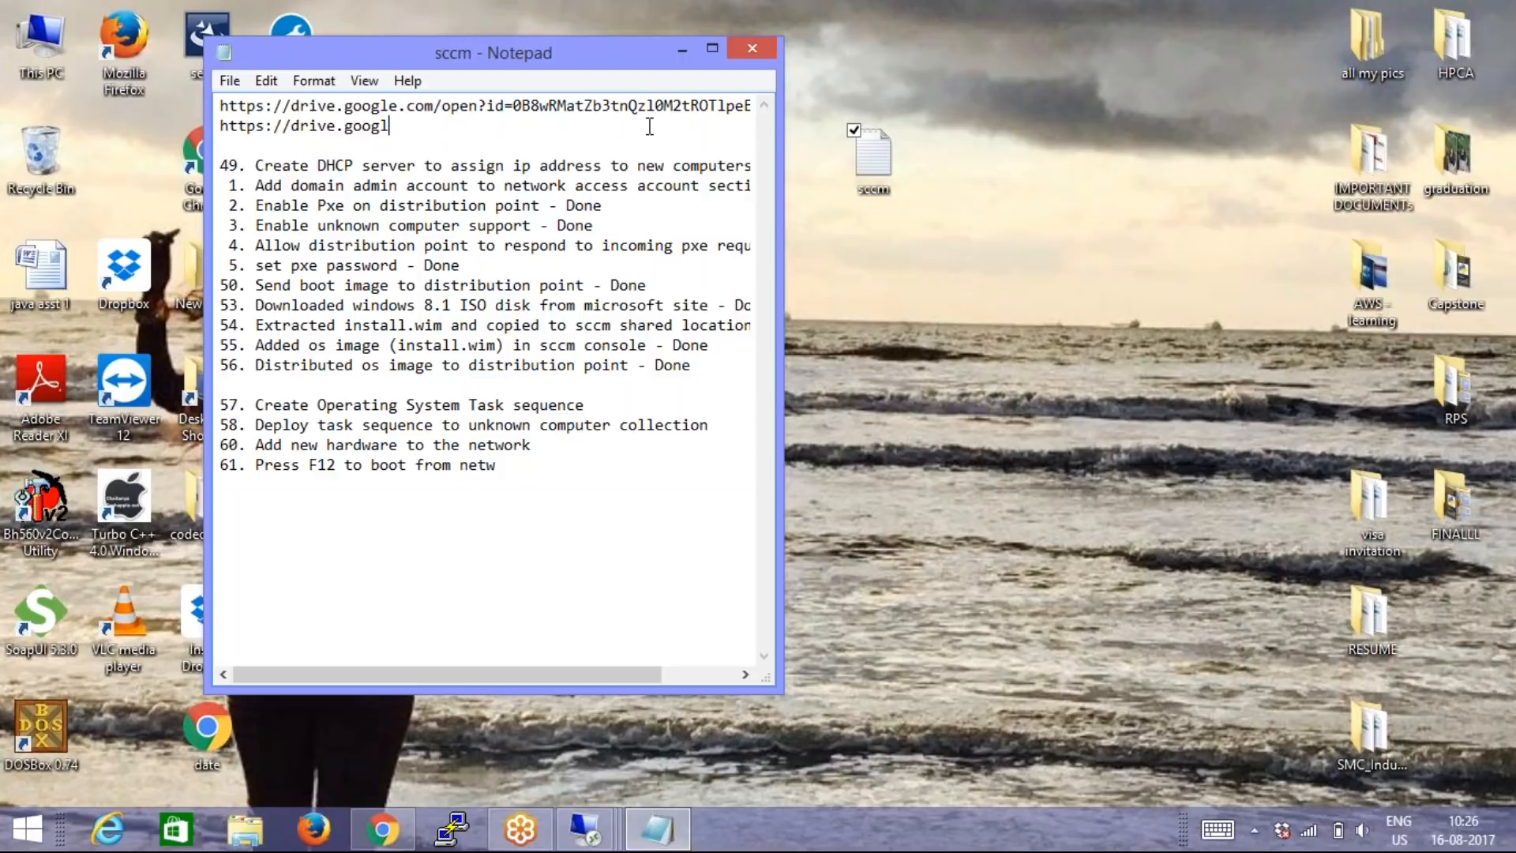
key("BackSpace")
key("BackSpace")
key("BackSpace")
key("BackSpace")
key("BackSpace")
key("BackSpace")
key("BackSpace")
key("BackSpace")
key("BackSpace")
key("BackSpace")
key("BackSpace")
key("BackSpace")
key("BackSpace")
key("BackSpace")
key("BackSpace")
key("BackSpace")
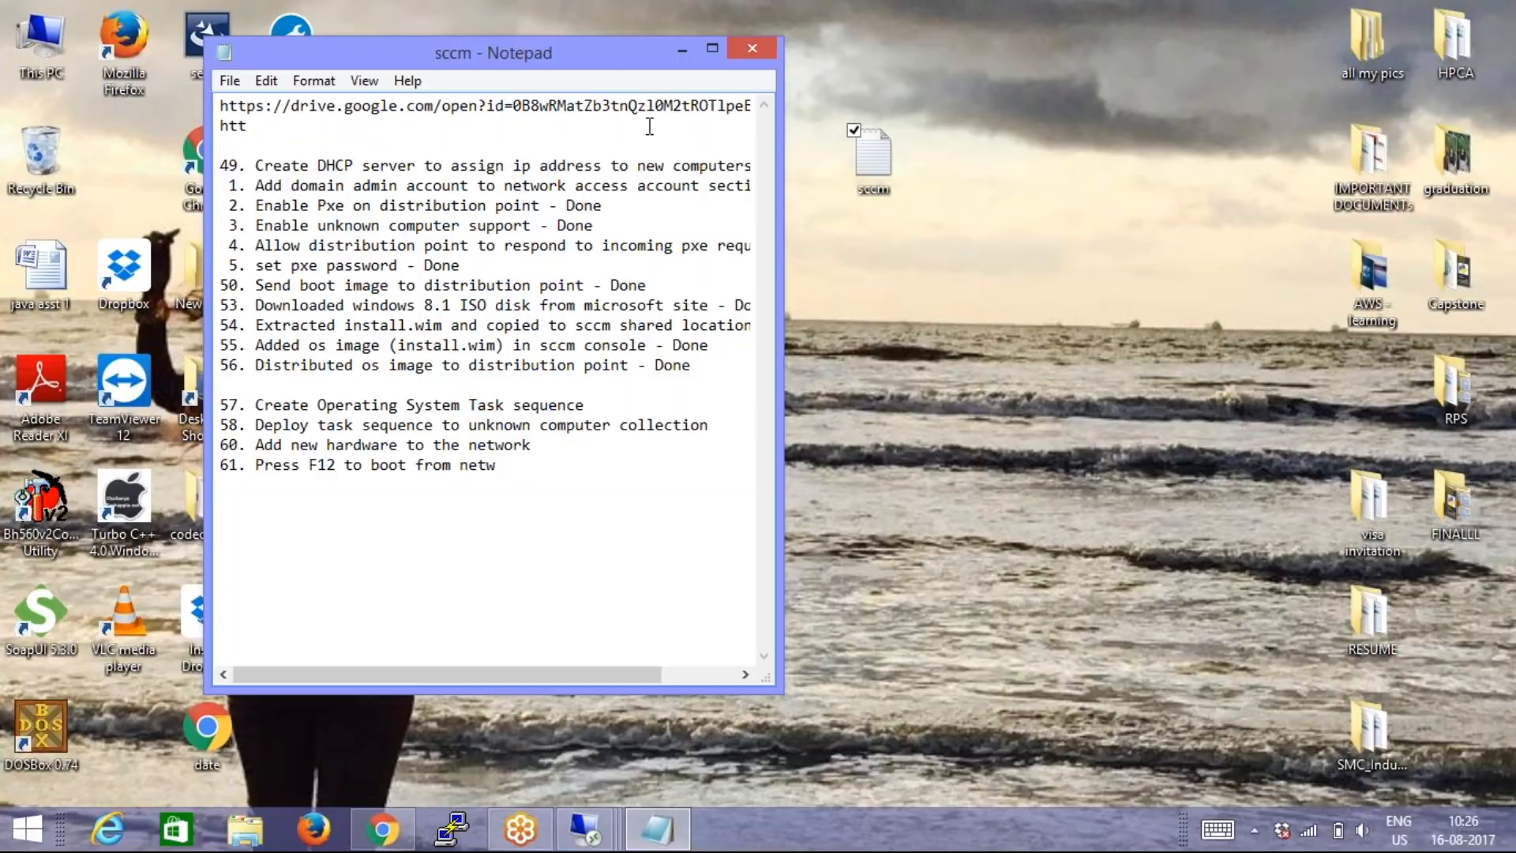
key("BackSpace")
key("BackSpace")
key("BackSpace")
key("BackSpace")
key("BackSpace")
key("BackSpace")
key("BackSpace")
key("BackSpace")
key("BackSpace")
key("BackSpace")
key("BackSpace")
key("BackSpace")
key("BackSpace")
key("BackSpace")
key("BackSpace")
key("BackSpace")
key("BackSpace")
key("BackSpace")
key("BackSpace")
key("BackSpace")
key("BackSpace")
key("BackSpace")
key("BackSpace")
key("BackSpace")
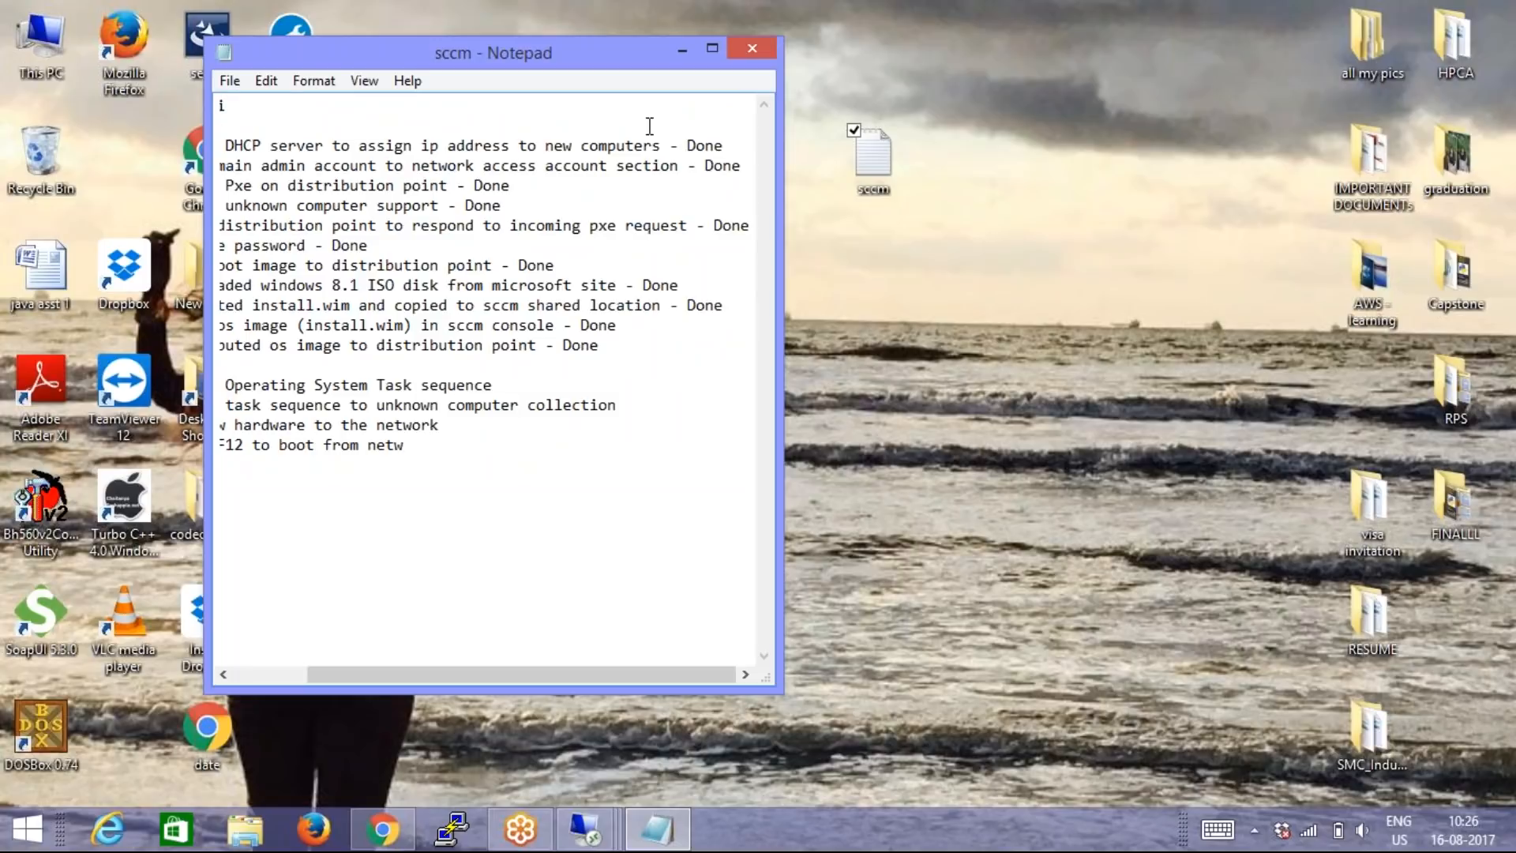
key("BackSpace")
key("BackSpace")
key("BackSpace")
key("BackSpace")
key("BackSpace")
key("BackSpace")
key("BackSpace")
key("BackSpace")
key("BackSpace")
key("BackSpace")
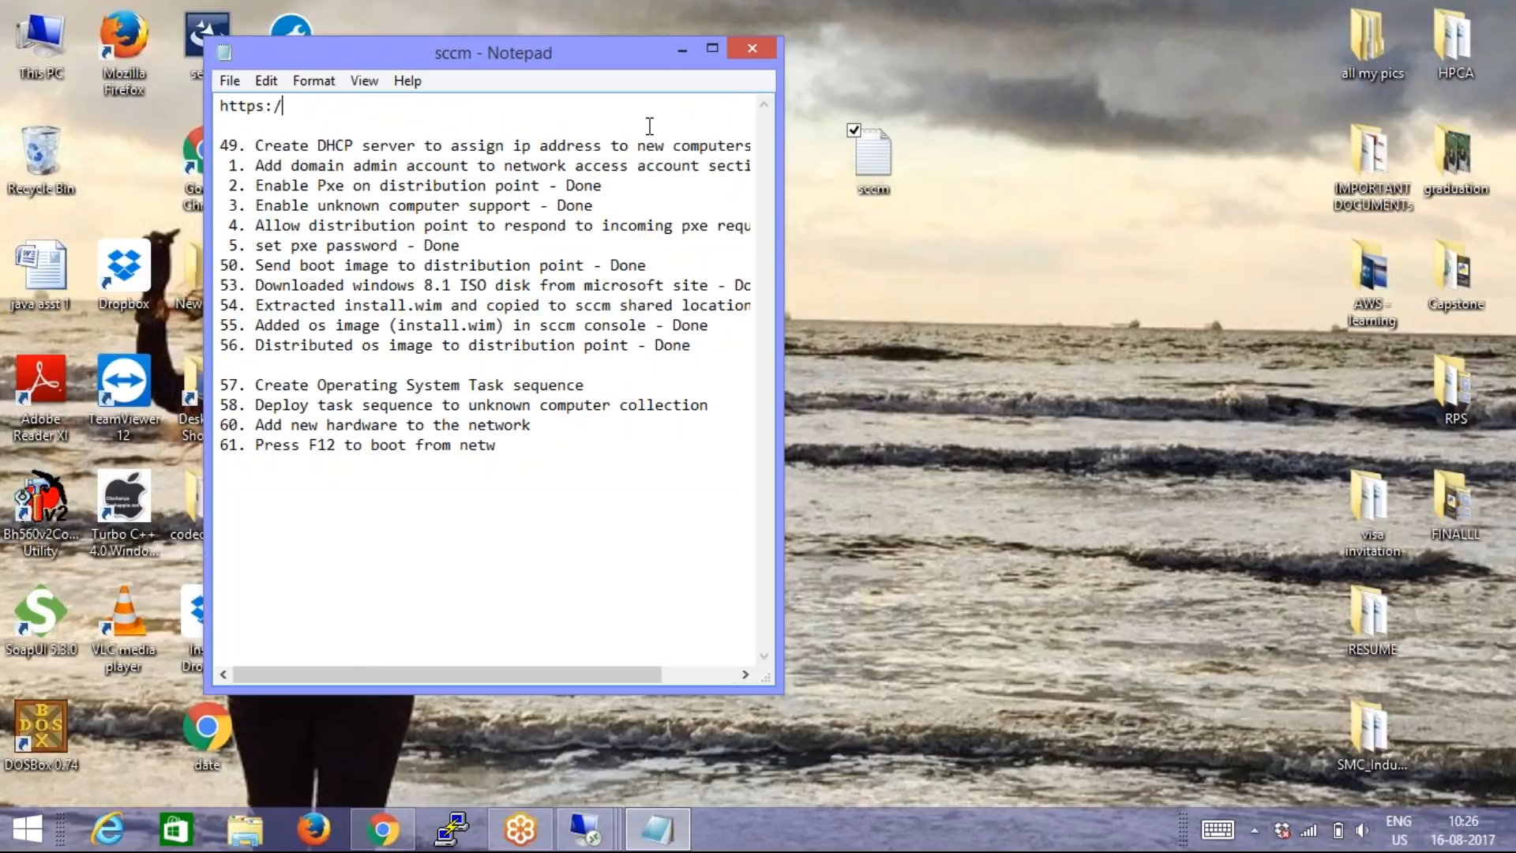
key("BackSpace")
Turn on Word Wrap for the sccm text file and maximize its window.
left_click(314, 80)
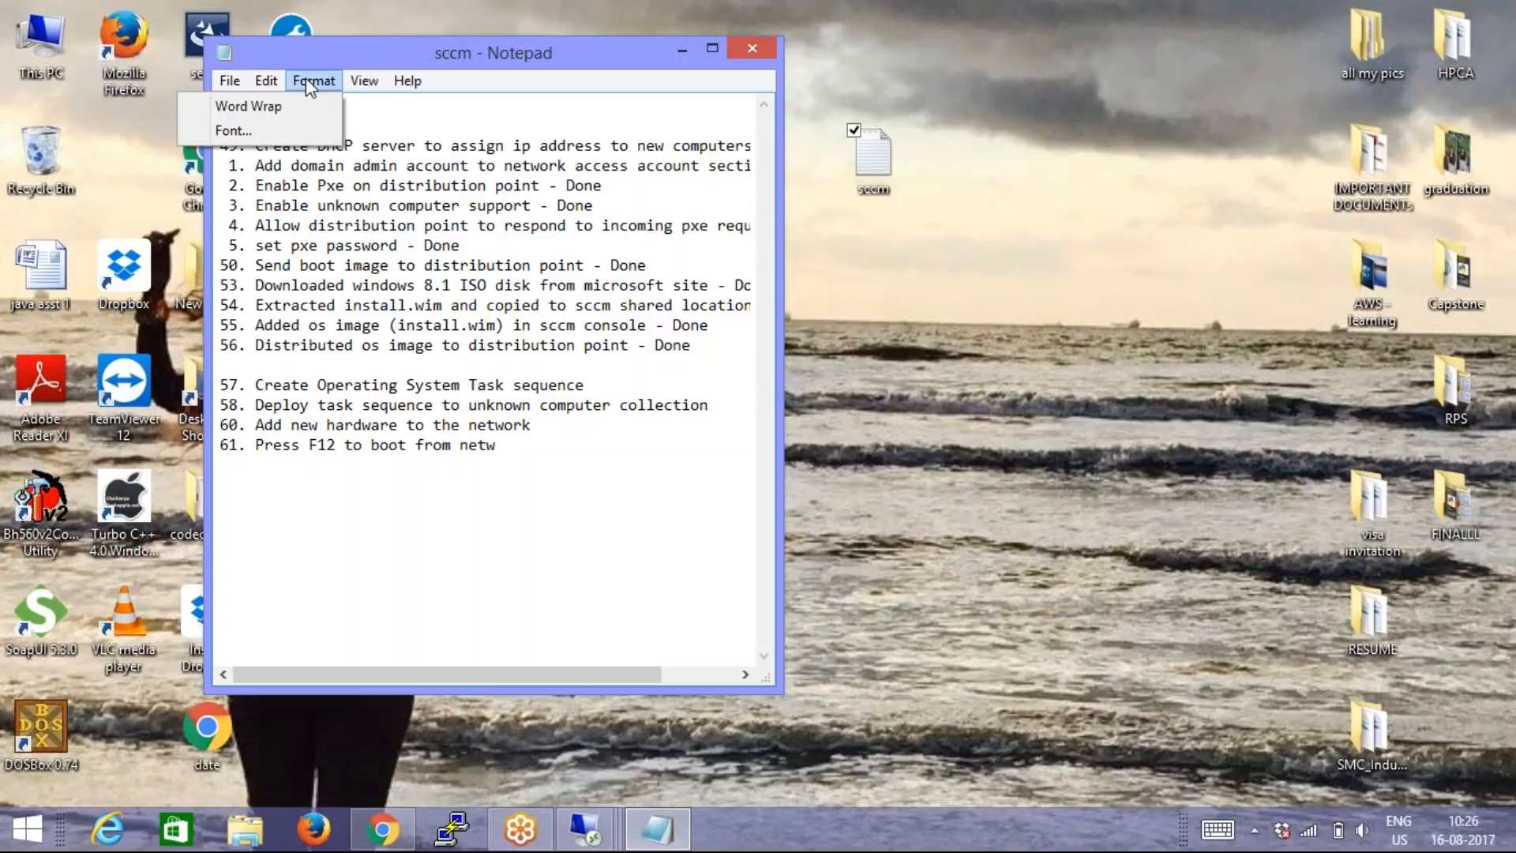
left_click(296, 107)
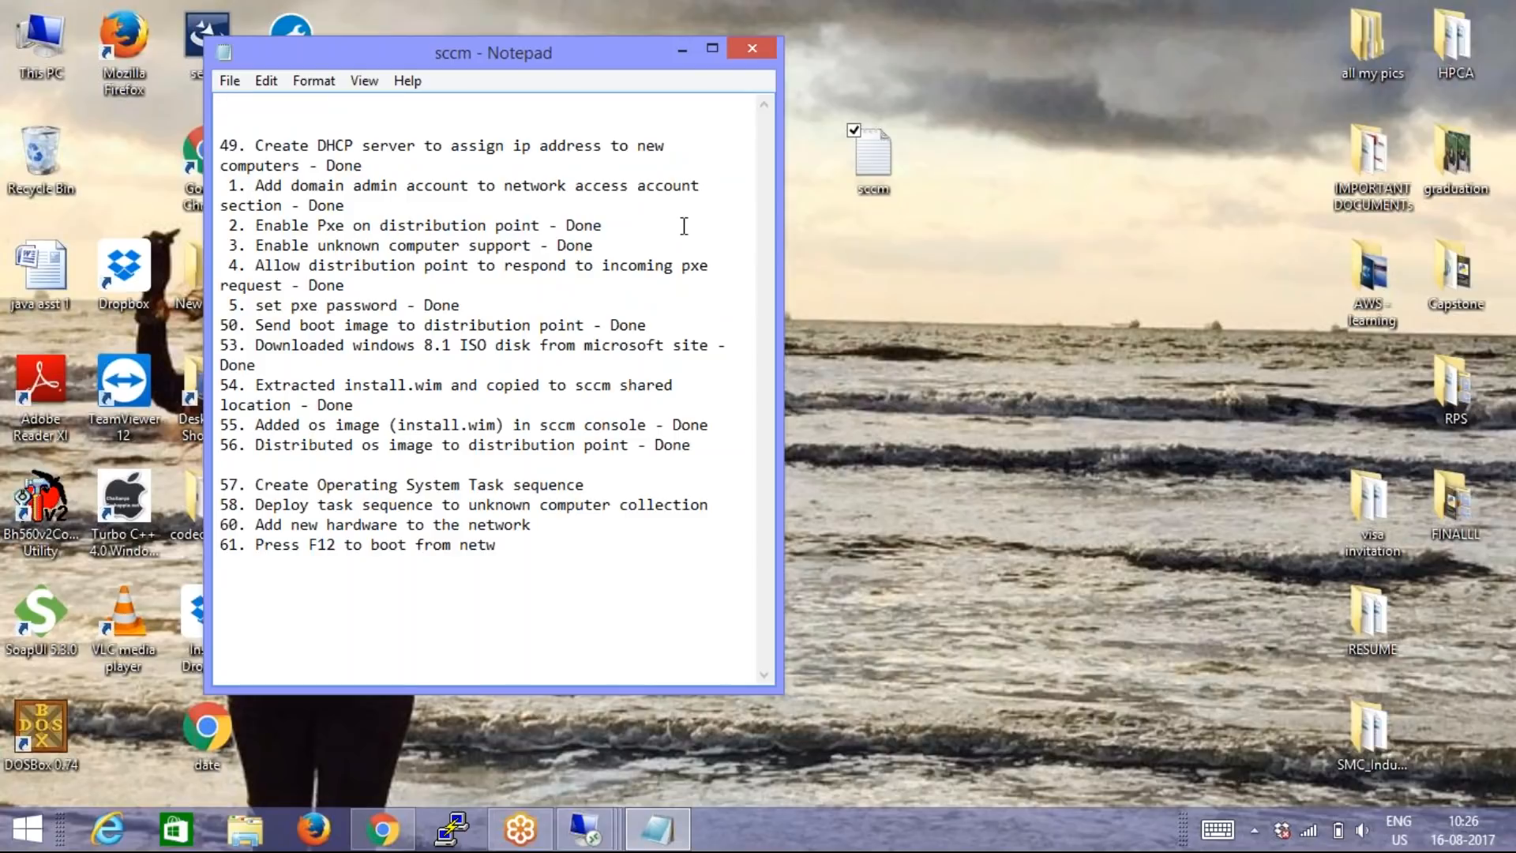
left_click(712, 49)
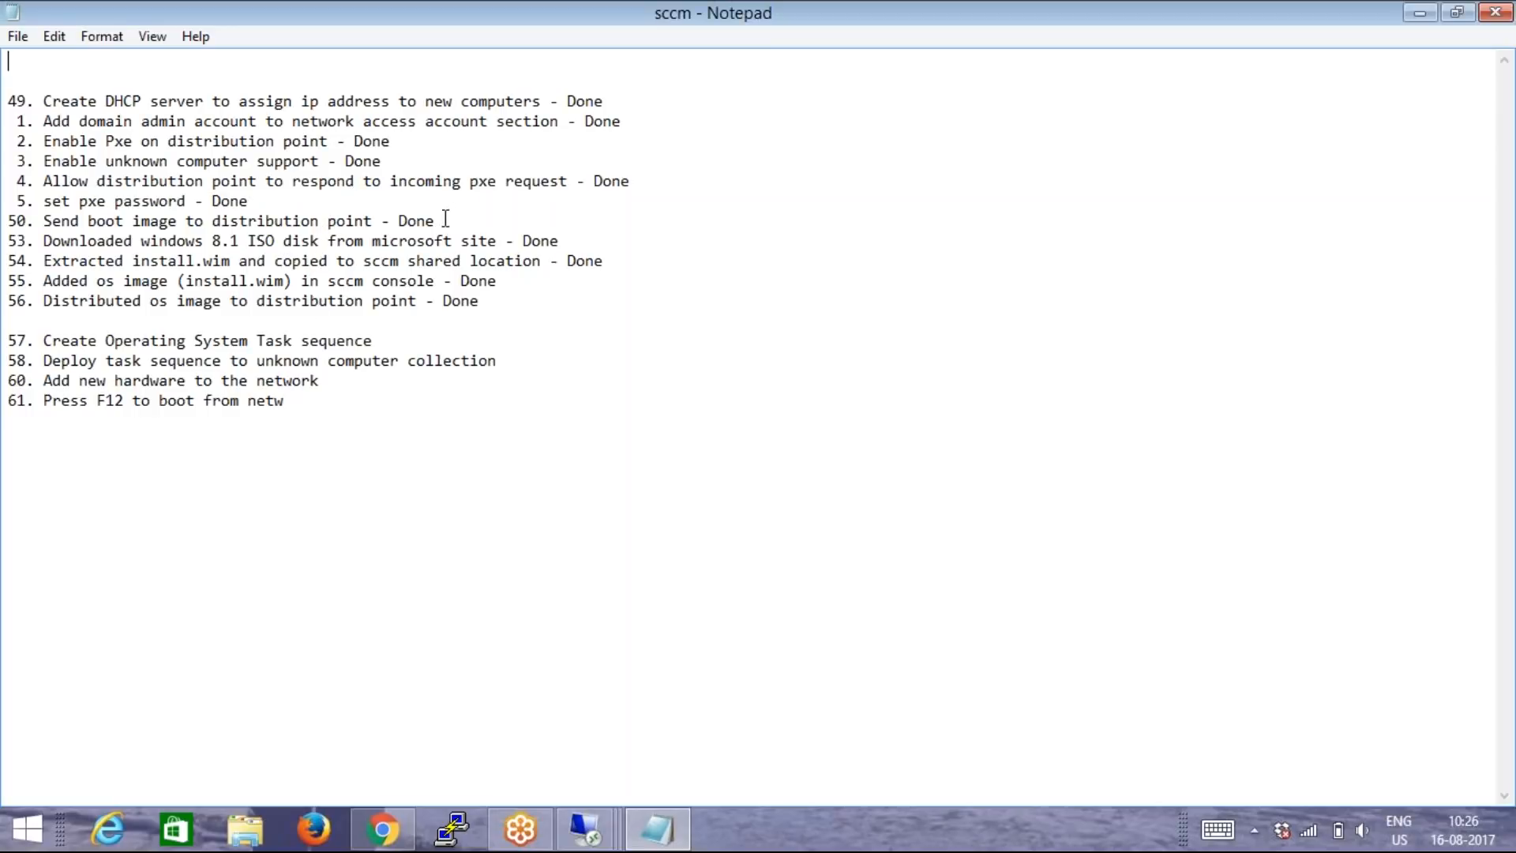
Remove the word "Done" from checklist items 49 through 56, including sub-items 1 to 5.
left_click(630, 101)
key("BackSpace")
key("BackSpace")
key("BackSpace")
key("BackSpace")
left_click(629, 120)
key("BackSpace")
key("BackSpace")
key("BackSpace")
key("BackSpace")
left_click(395, 142)
key("BackSpace")
key("BackSpace")
key("BackSpace")
key("BackSpace")
left_click(398, 162)
key("BackSpace")
key("BackSpace")
key("BackSpace")
key("BackSpace")
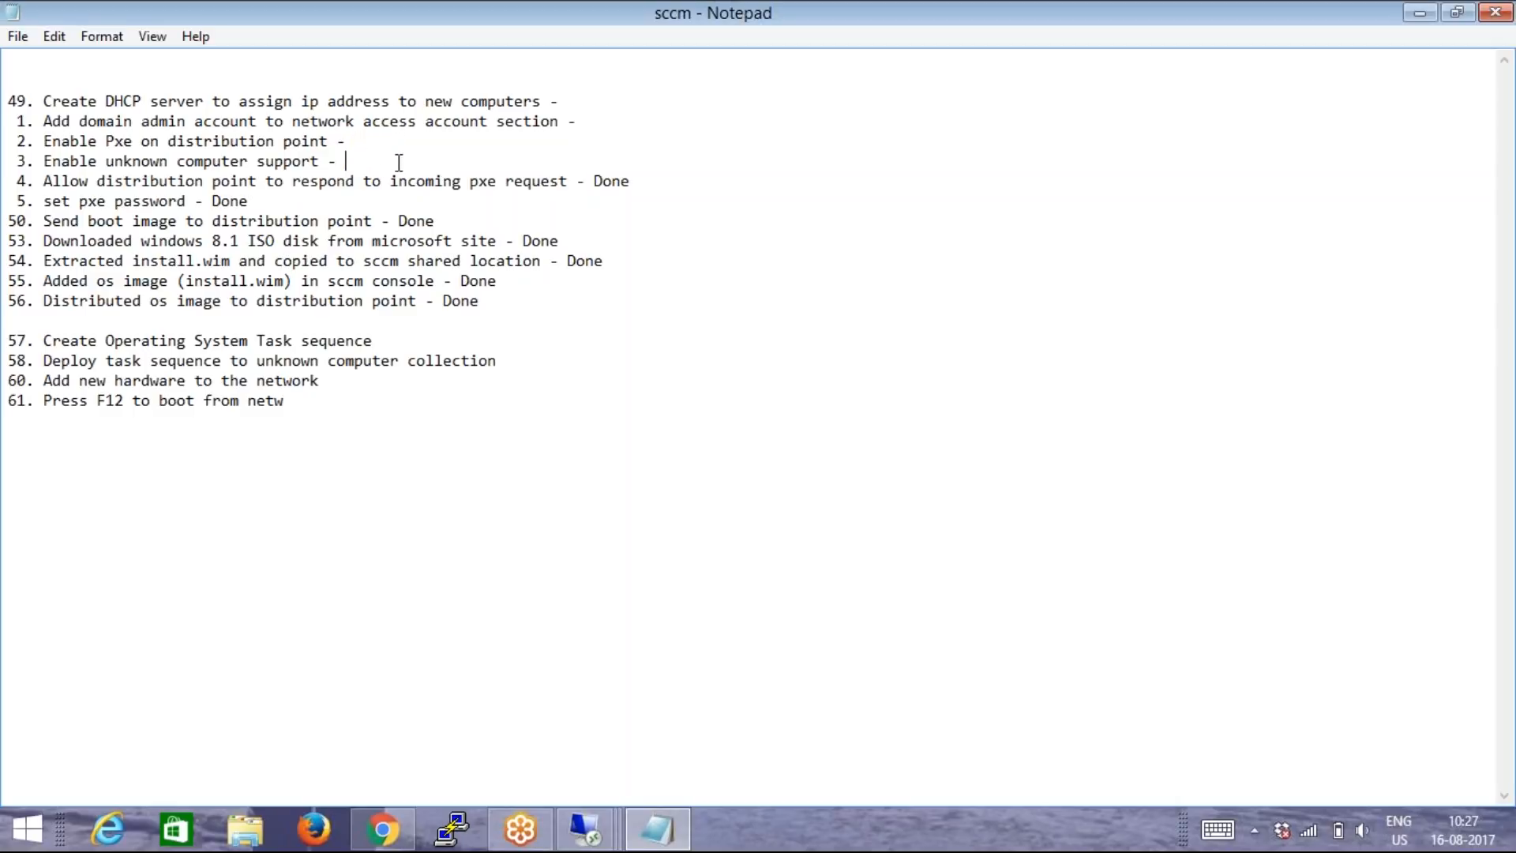
left_click(646, 184)
key("BackSpace")
key("BackSpace")
key("BackSpace")
key("BackSpace")
left_click(308, 203)
key("BackSpace")
key("BackSpace")
key("BackSpace")
key("BackSpace")
left_click(444, 218)
key("BackSpace")
key("BackSpace")
key("BackSpace")
key("BackSpace")
left_click(563, 240)
key("BackSpace")
key("BackSpace")
key("BackSpace")
key("BackSpace")
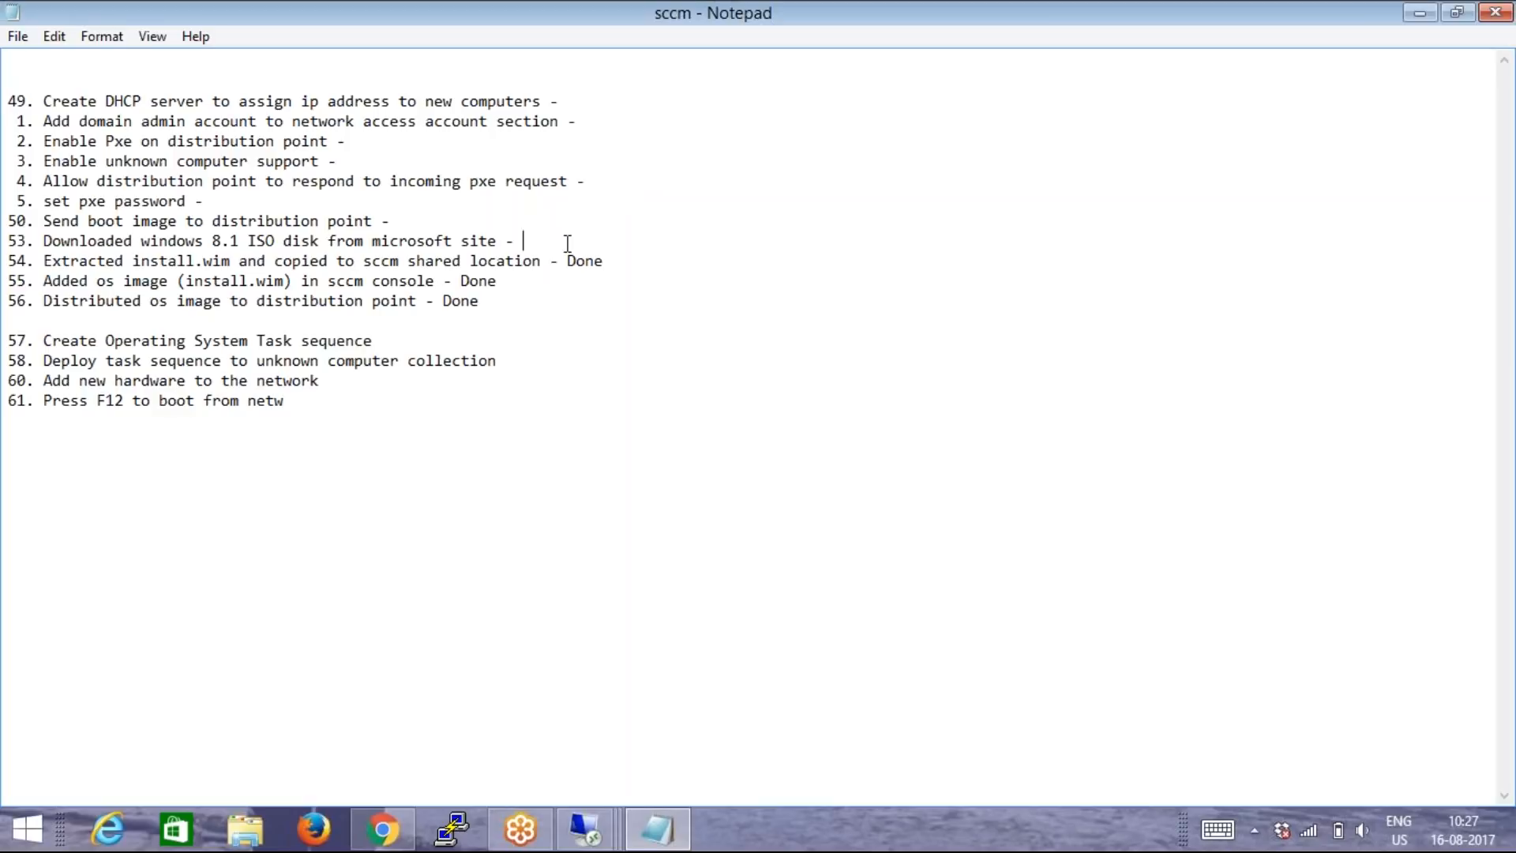
left_click(617, 261)
key("BackSpace")
key("BackSpace")
key("BackSpace")
key("BackSpace")
left_click(500, 281)
key("BackSpace")
key("BackSpace")
key("BackSpace")
key("BackSpace")
left_click(491, 298)
key("BackSpace")
key("BackSpace")
key("BackSpace")
key("BackSpace")
Complete the cut-off last word of item 61 so it reads "Press F12 to boot from network".
left_click(288, 401)
type("ork")
Switch to the Domain server's remote desktop session and show its Local Server properties in a maximized Server Manager.
mouse_move(588, 838)
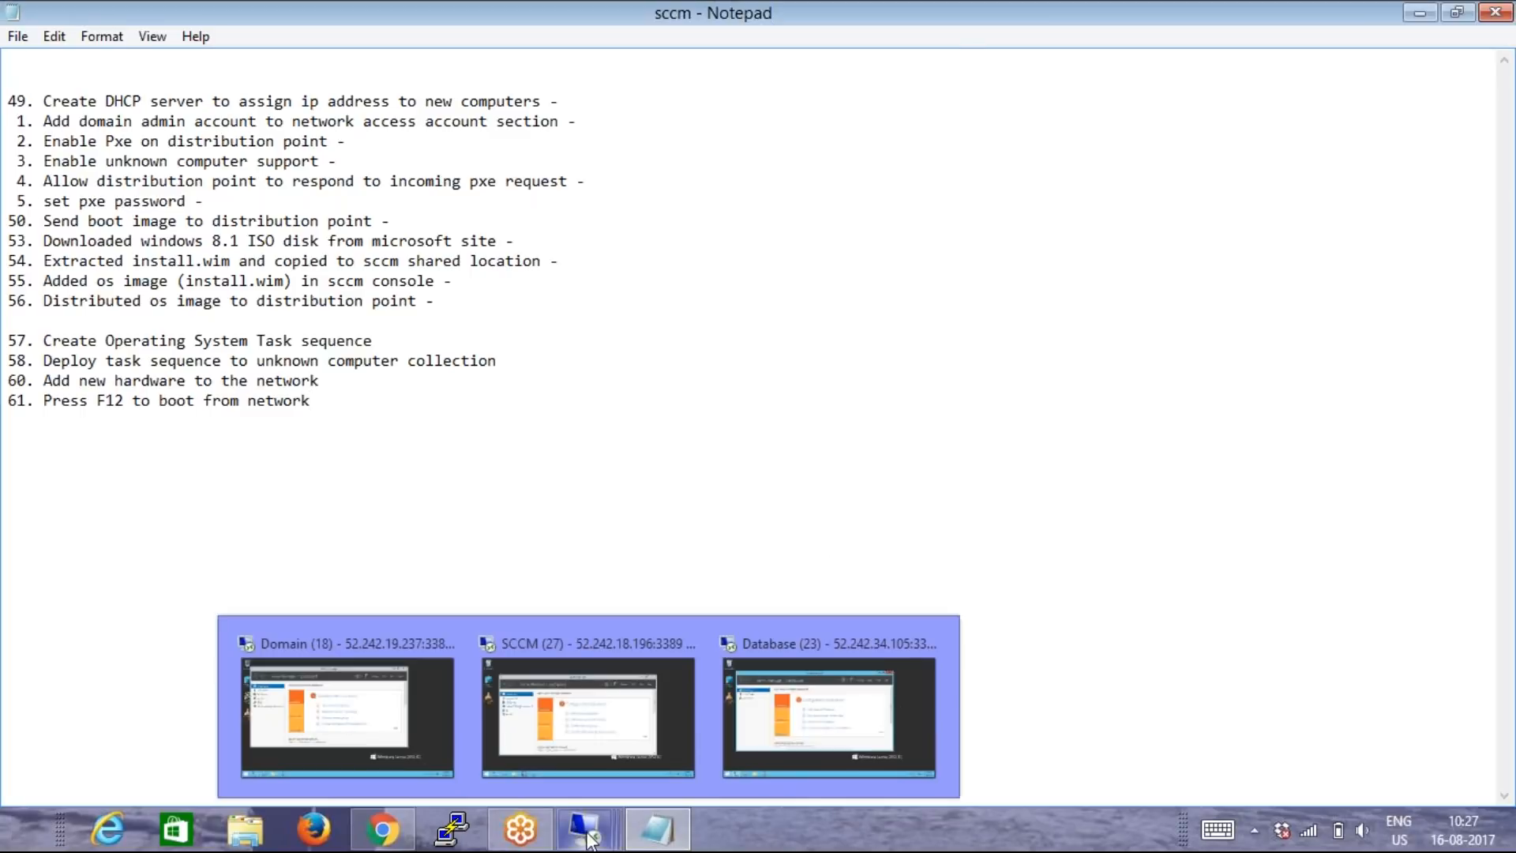
mouse_move(539, 784)
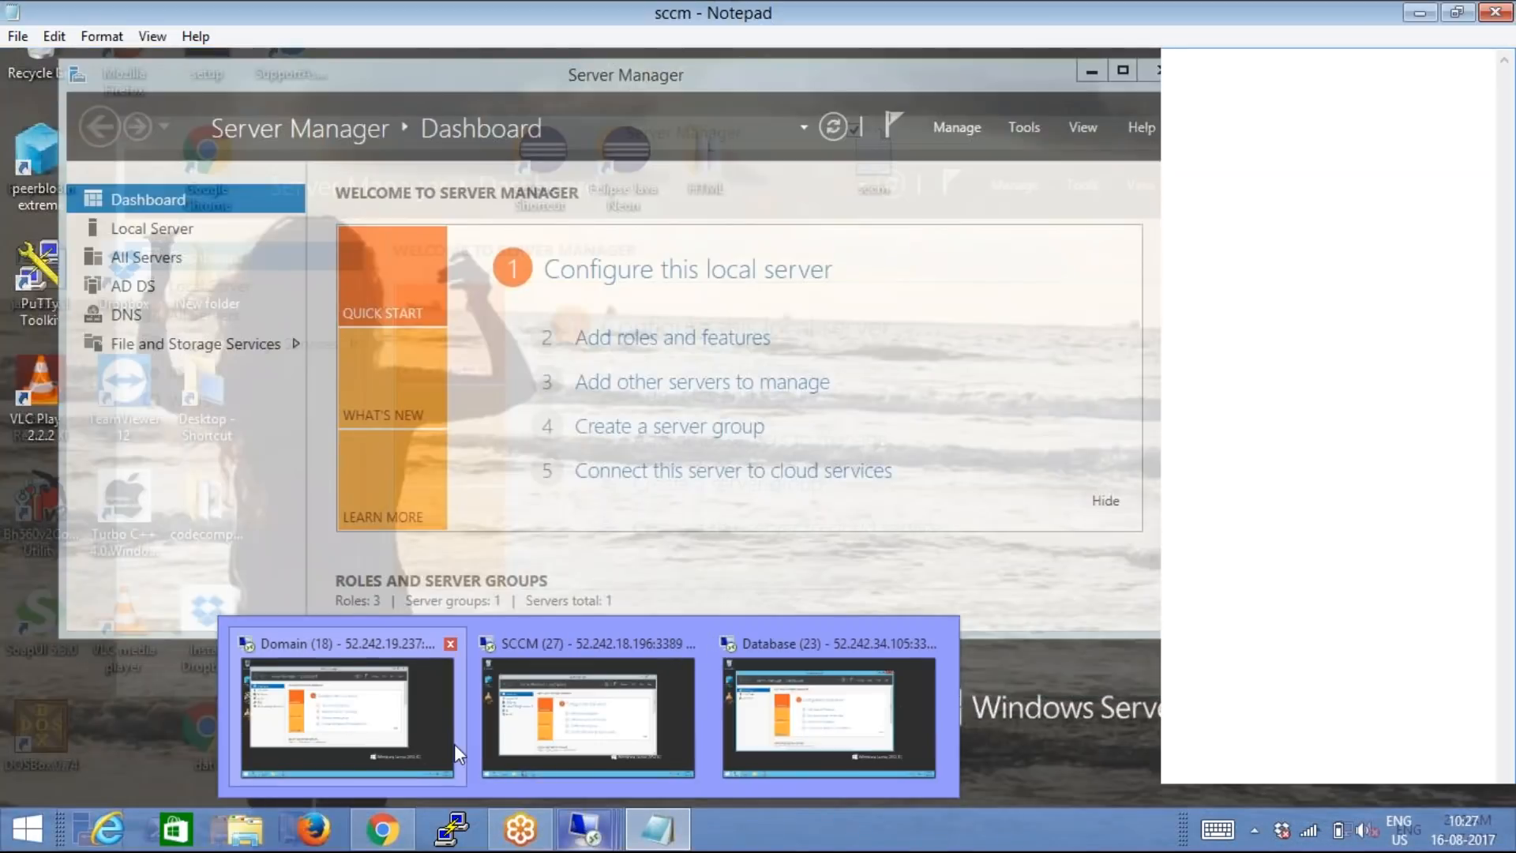
left_click(453, 743)
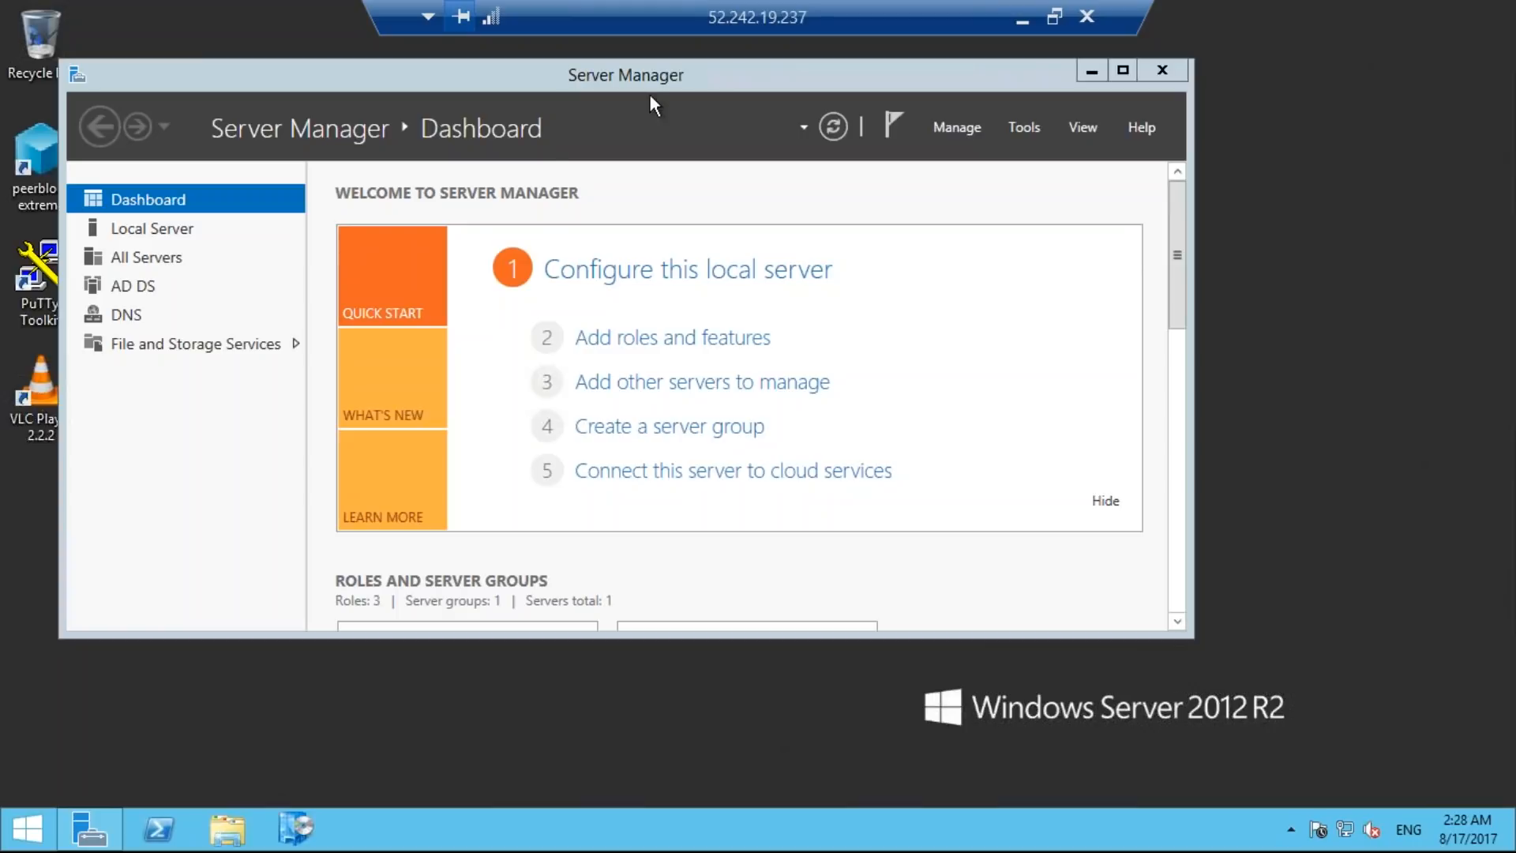
left_click(158, 229)
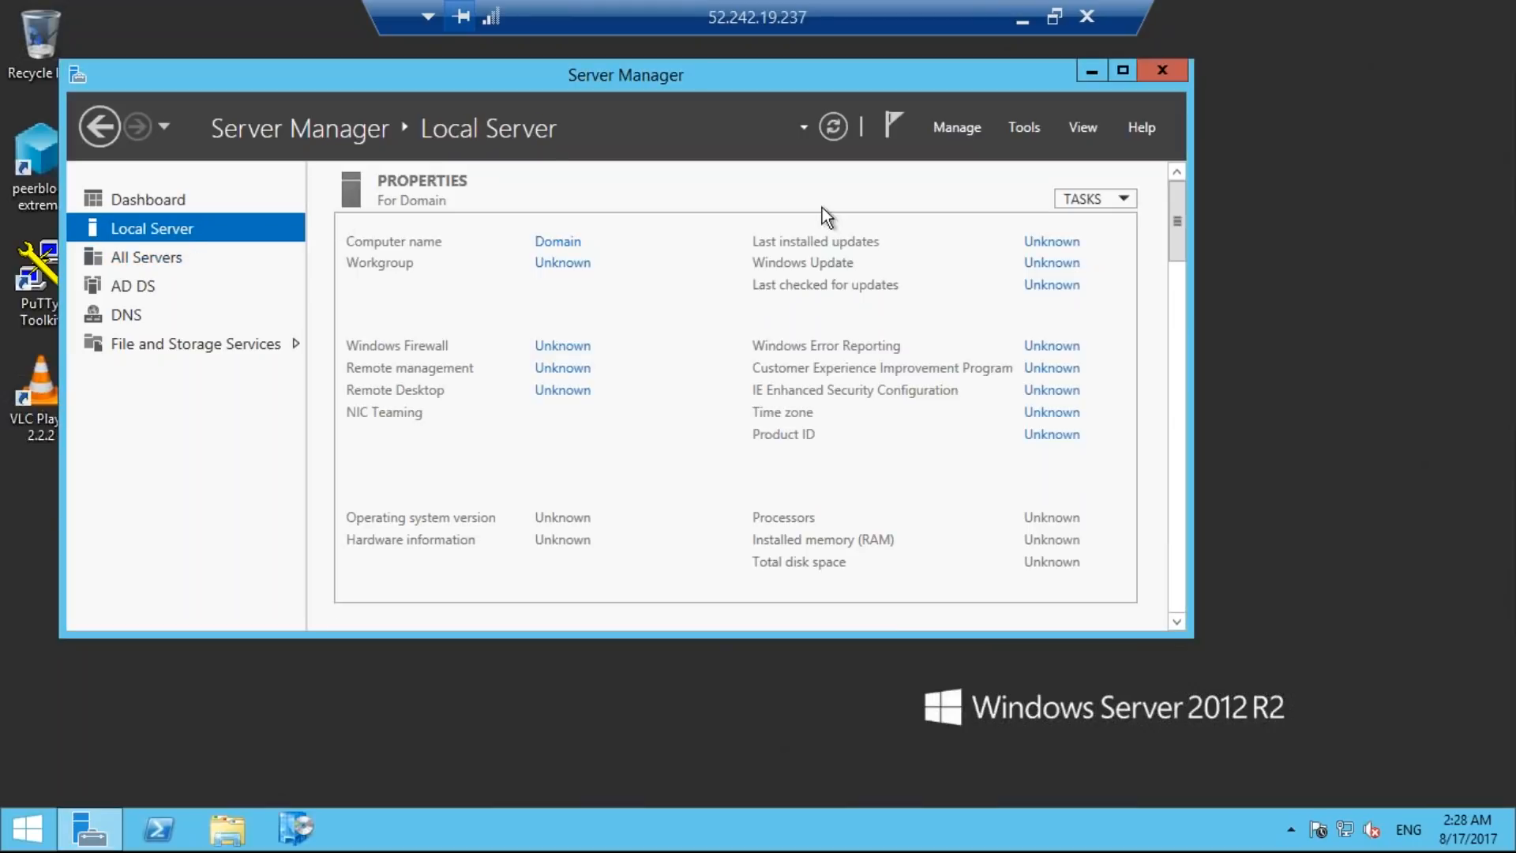
left_click(1121, 71)
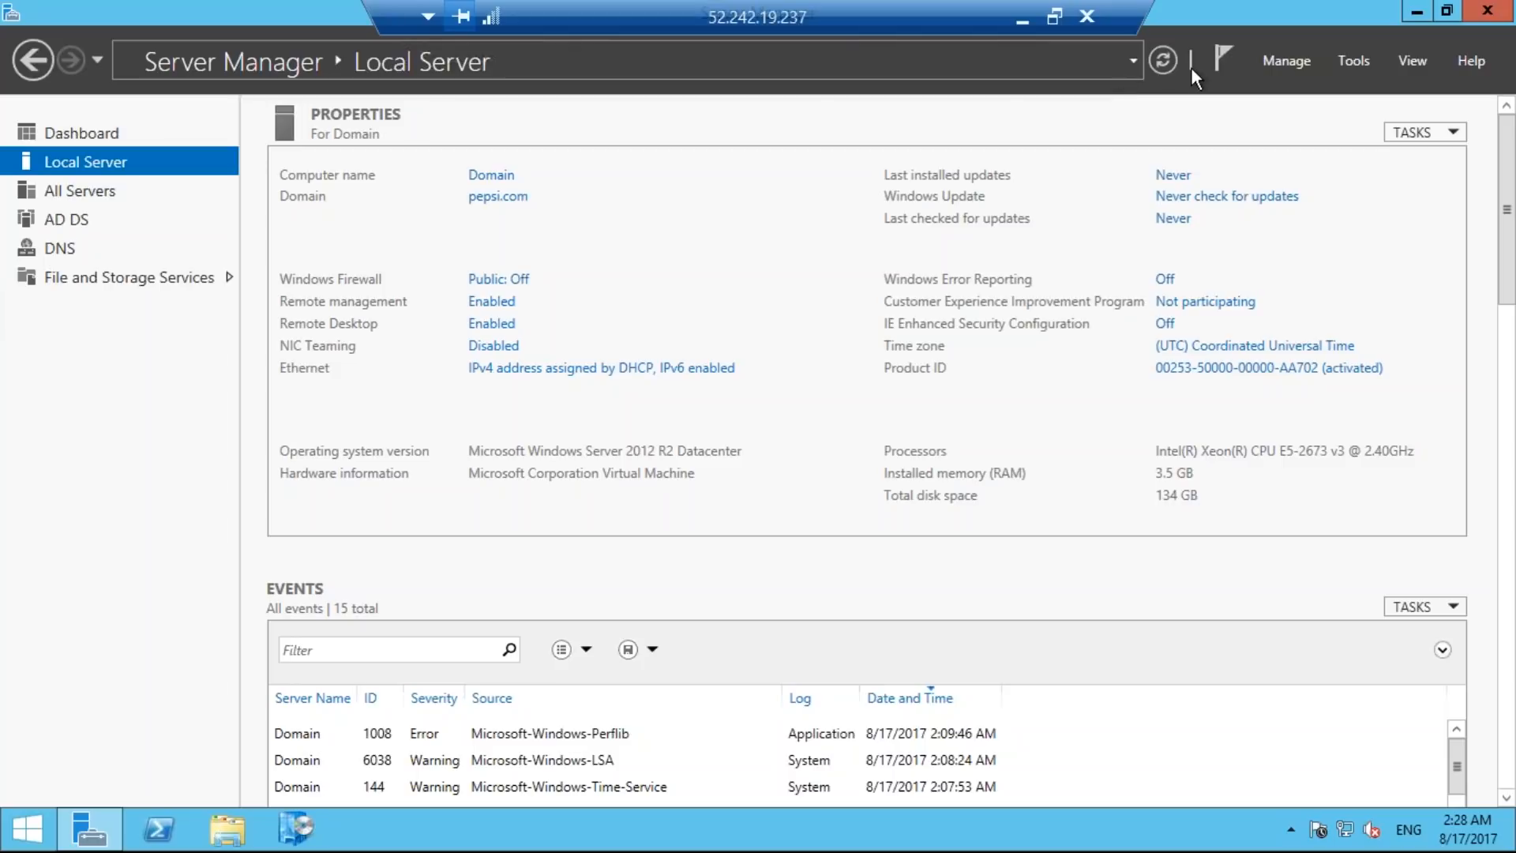
Start the Add Roles and Features Wizard and accept Role-based or feature-based installation, continuing to the destination server selection.
left_click(1286, 57)
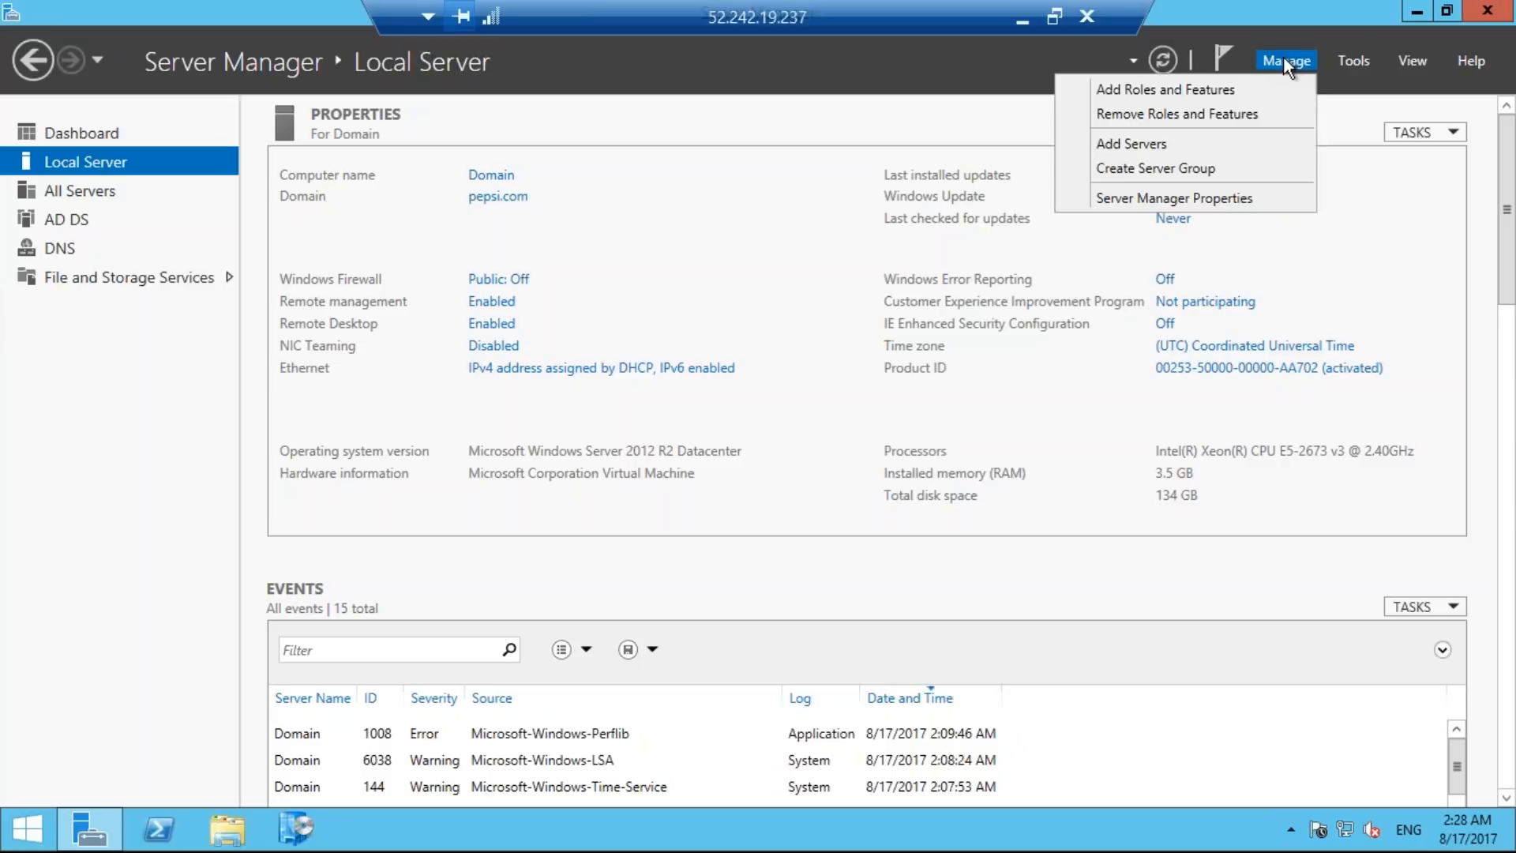
left_click(1239, 90)
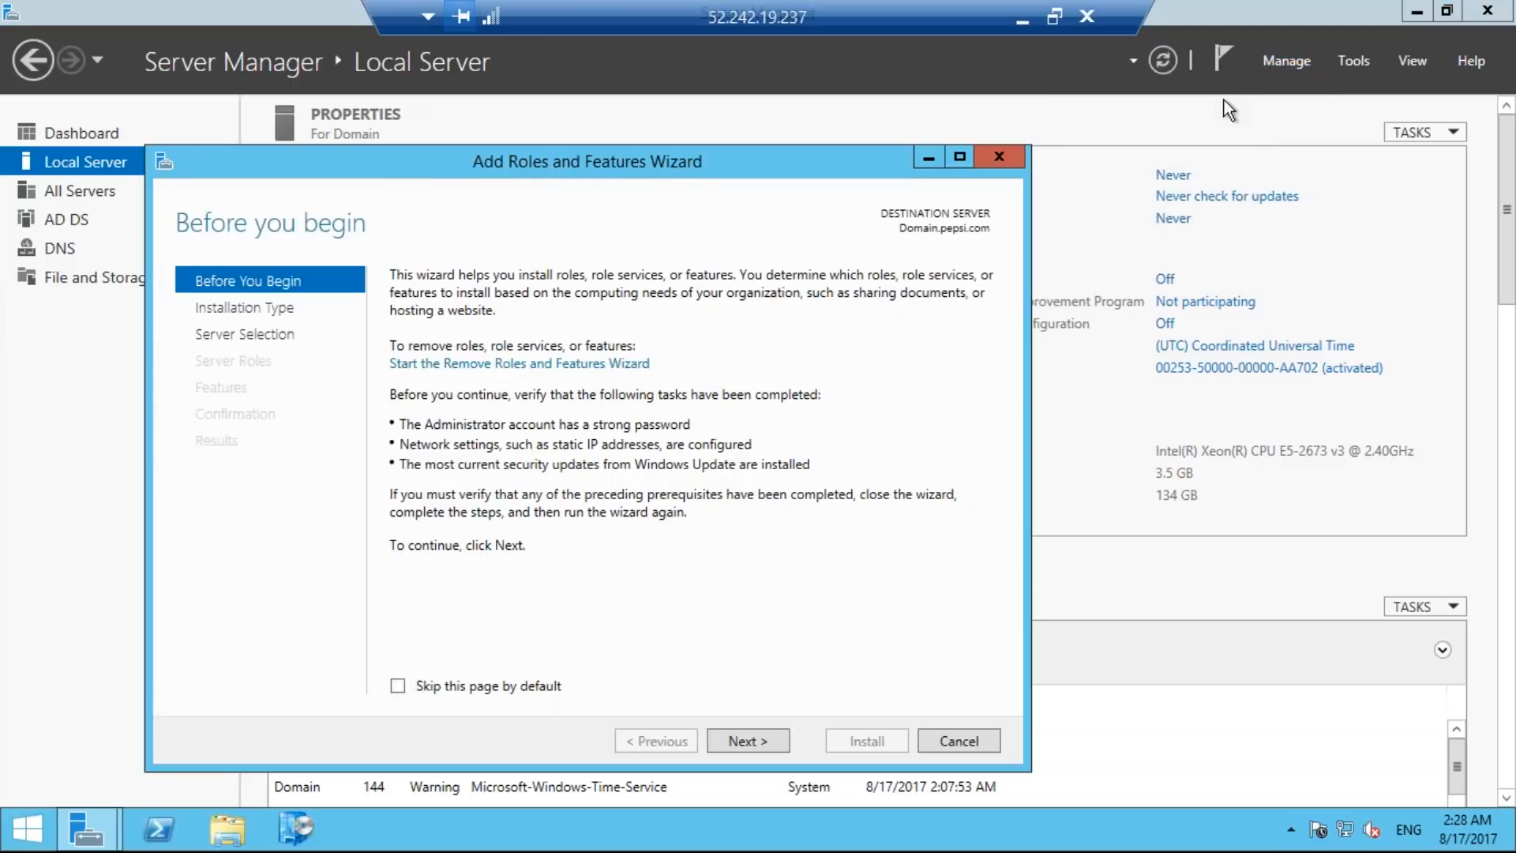
left_click(764, 745)
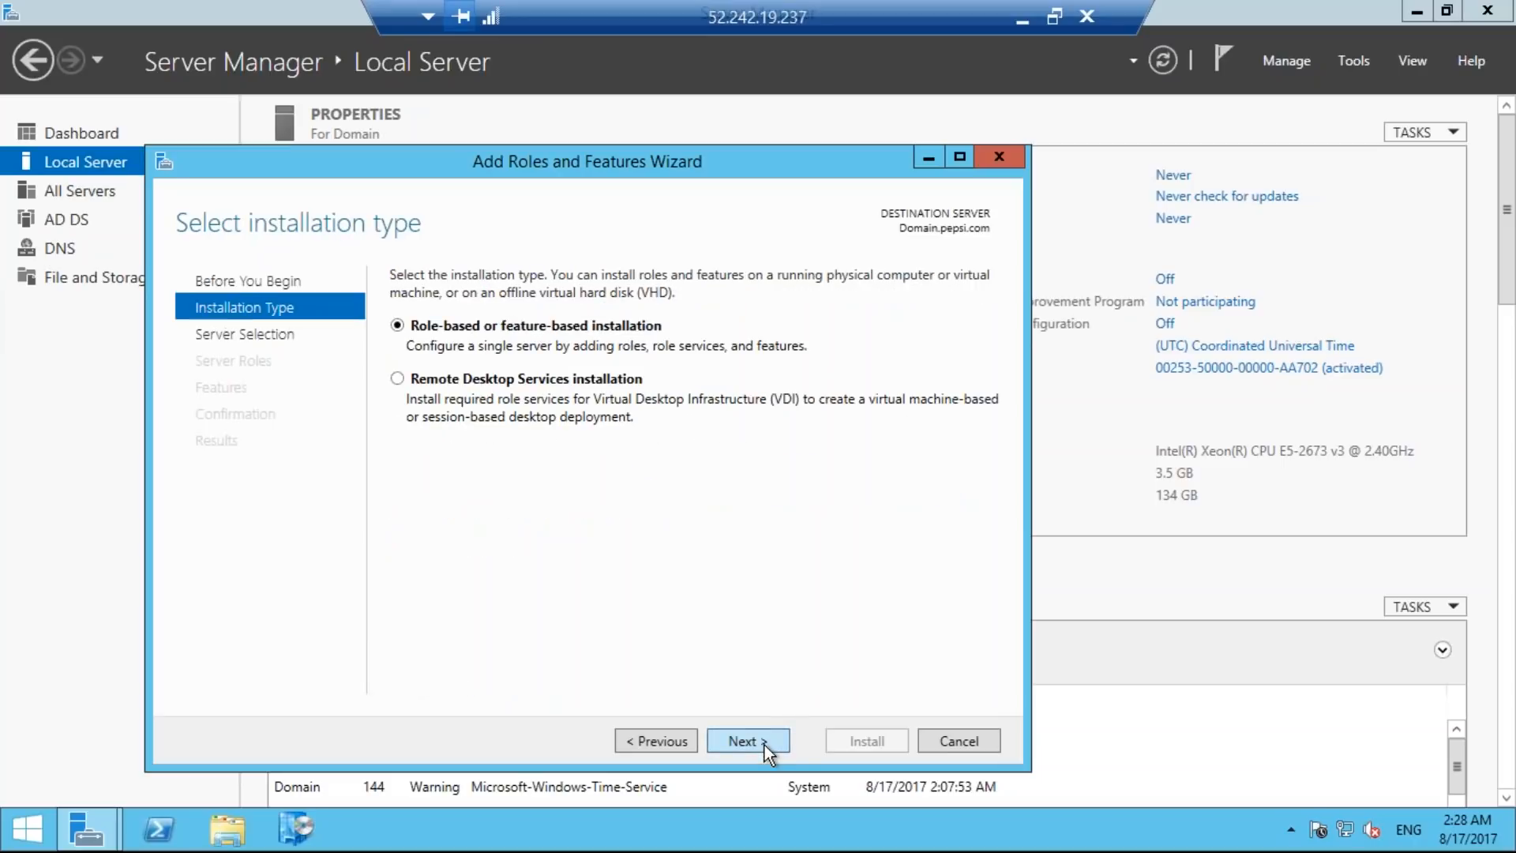
left_click(764, 745)
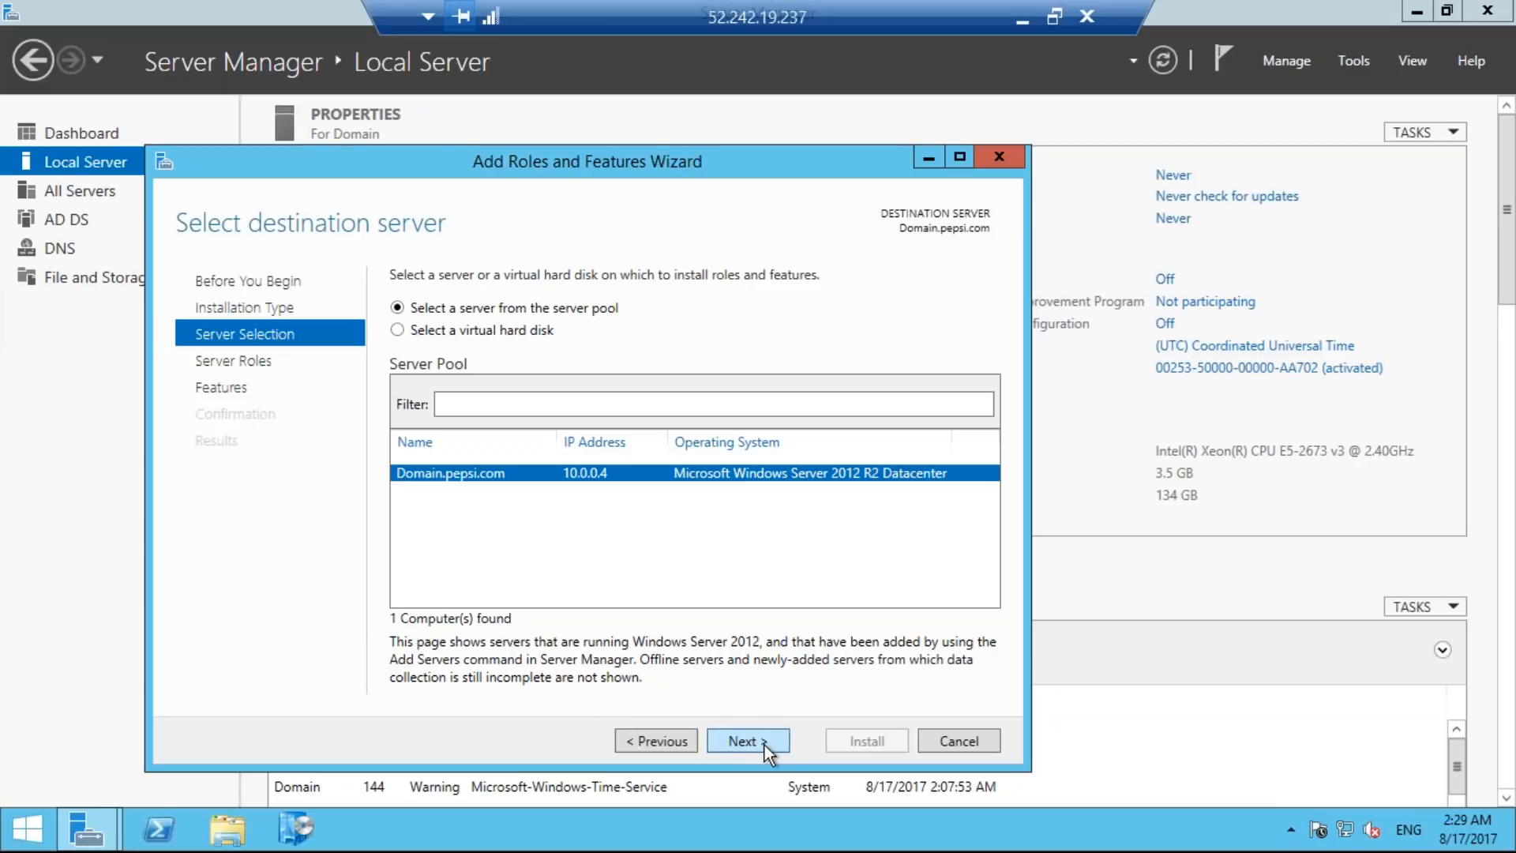
Select the DHCP Server role for Domain.pepsi.com with its required management tools, continuing past the static IP validation.
left_click(764, 746)
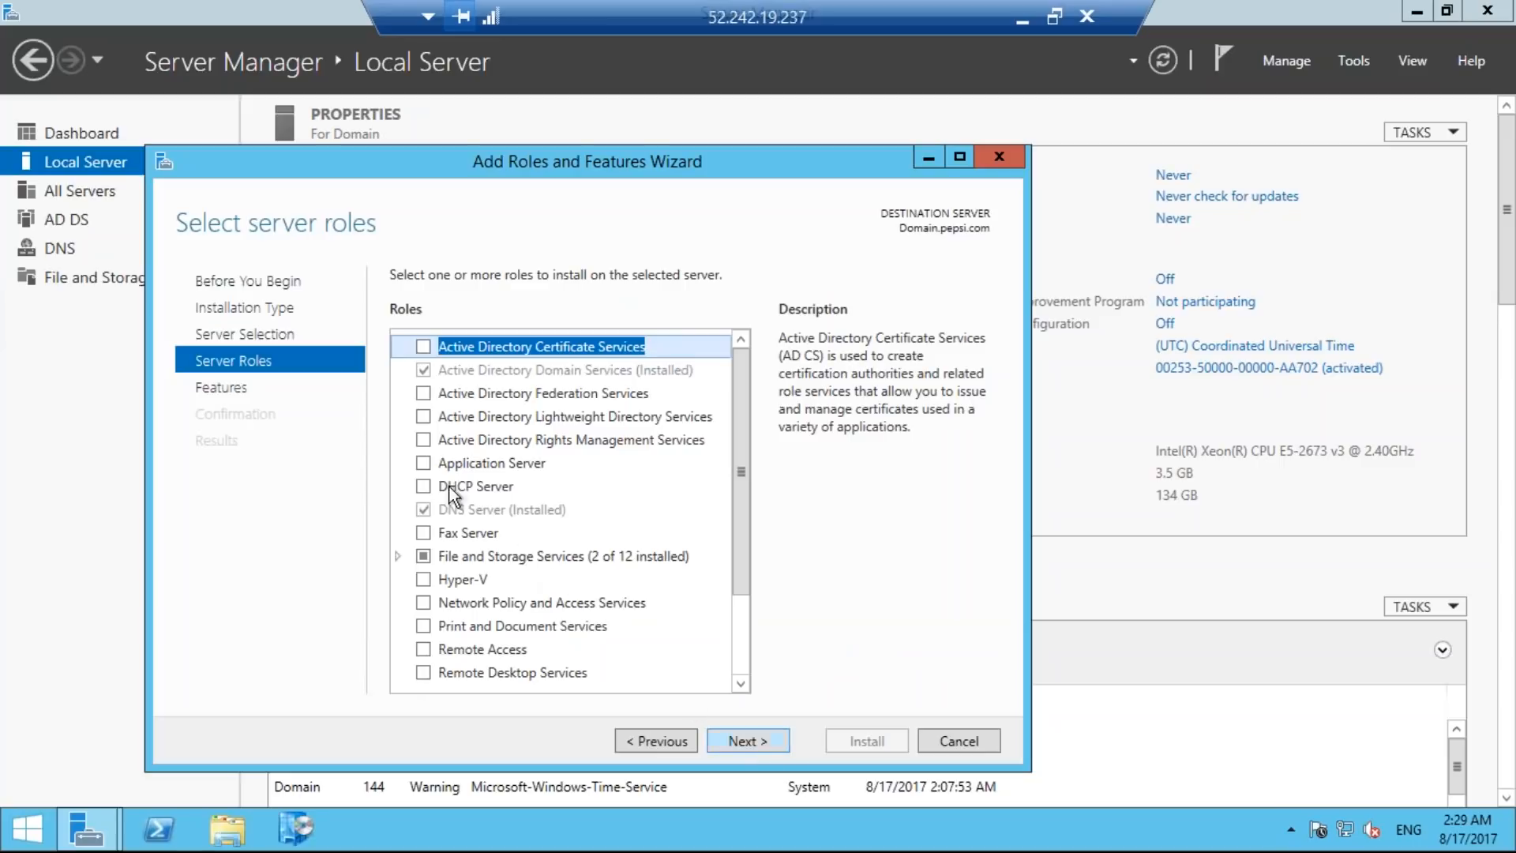
left_click(424, 486)
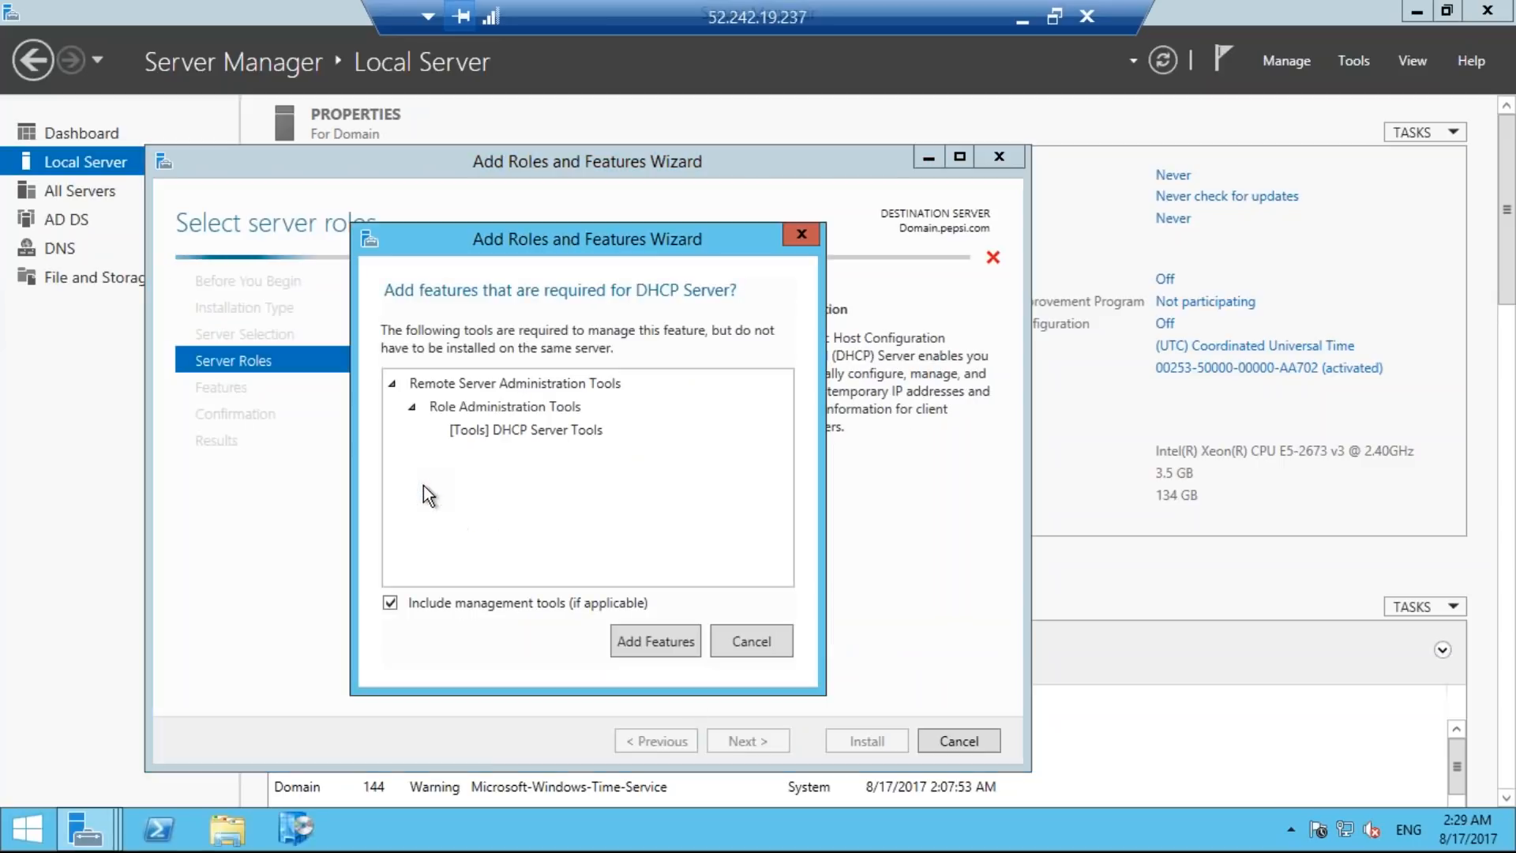
left_click(663, 630)
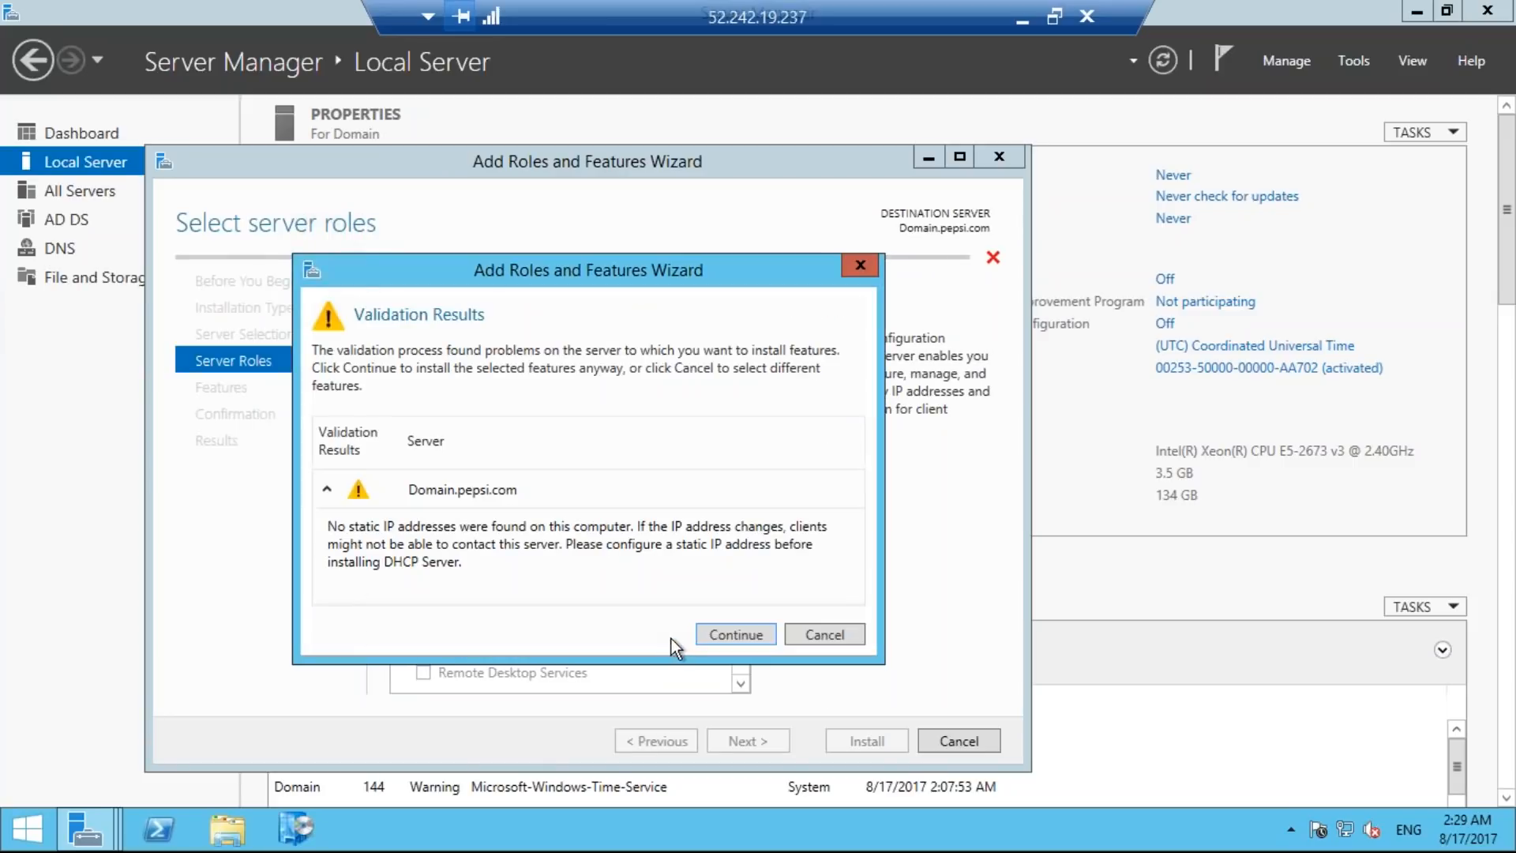
left_click(735, 635)
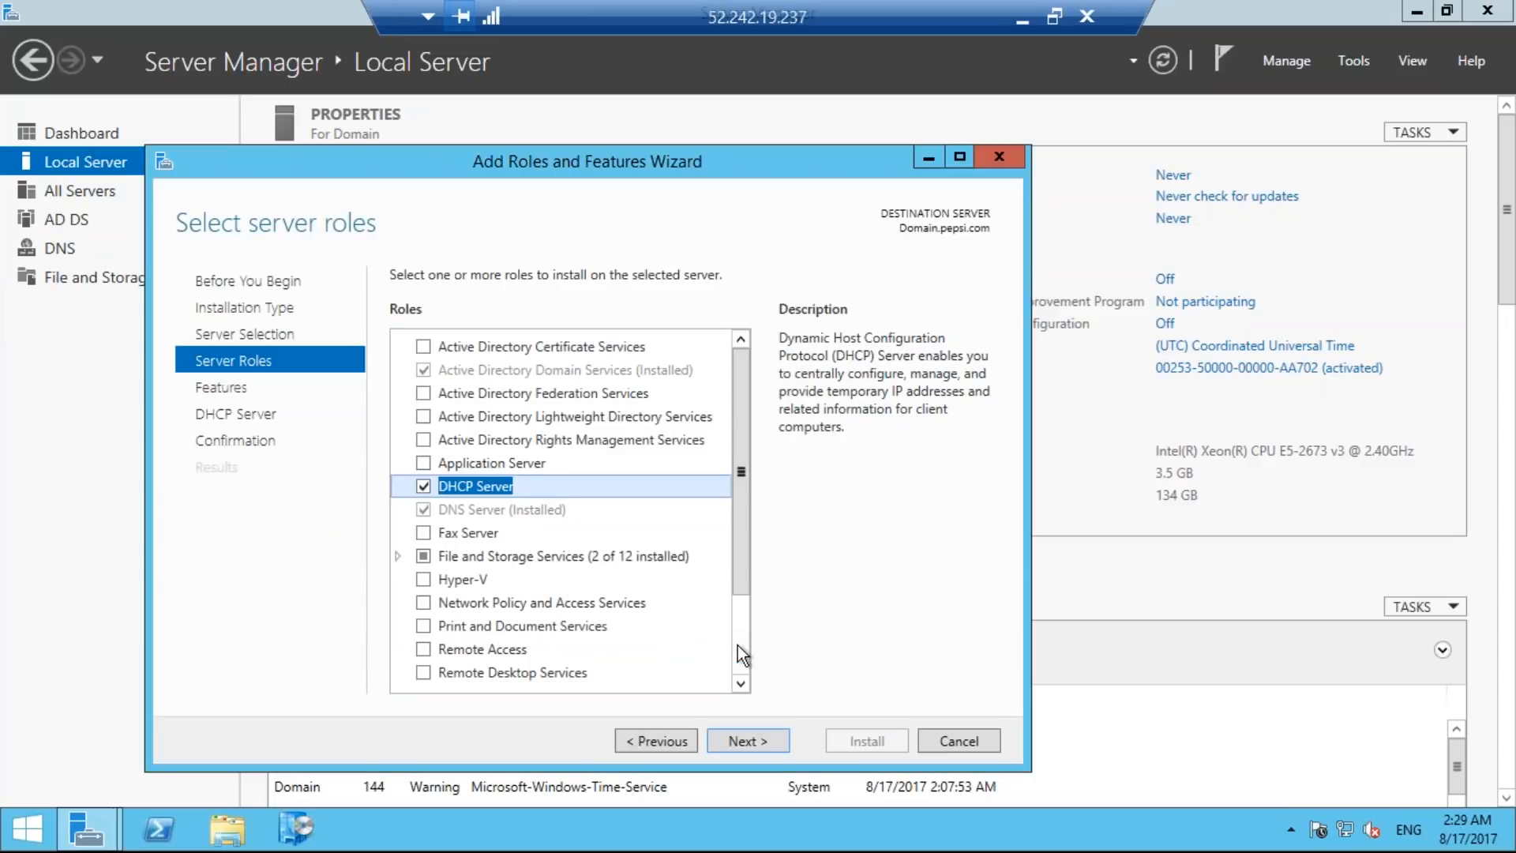
Install the DHCP Server role without selecting any additional features or automatic restart.
left_click(747, 739)
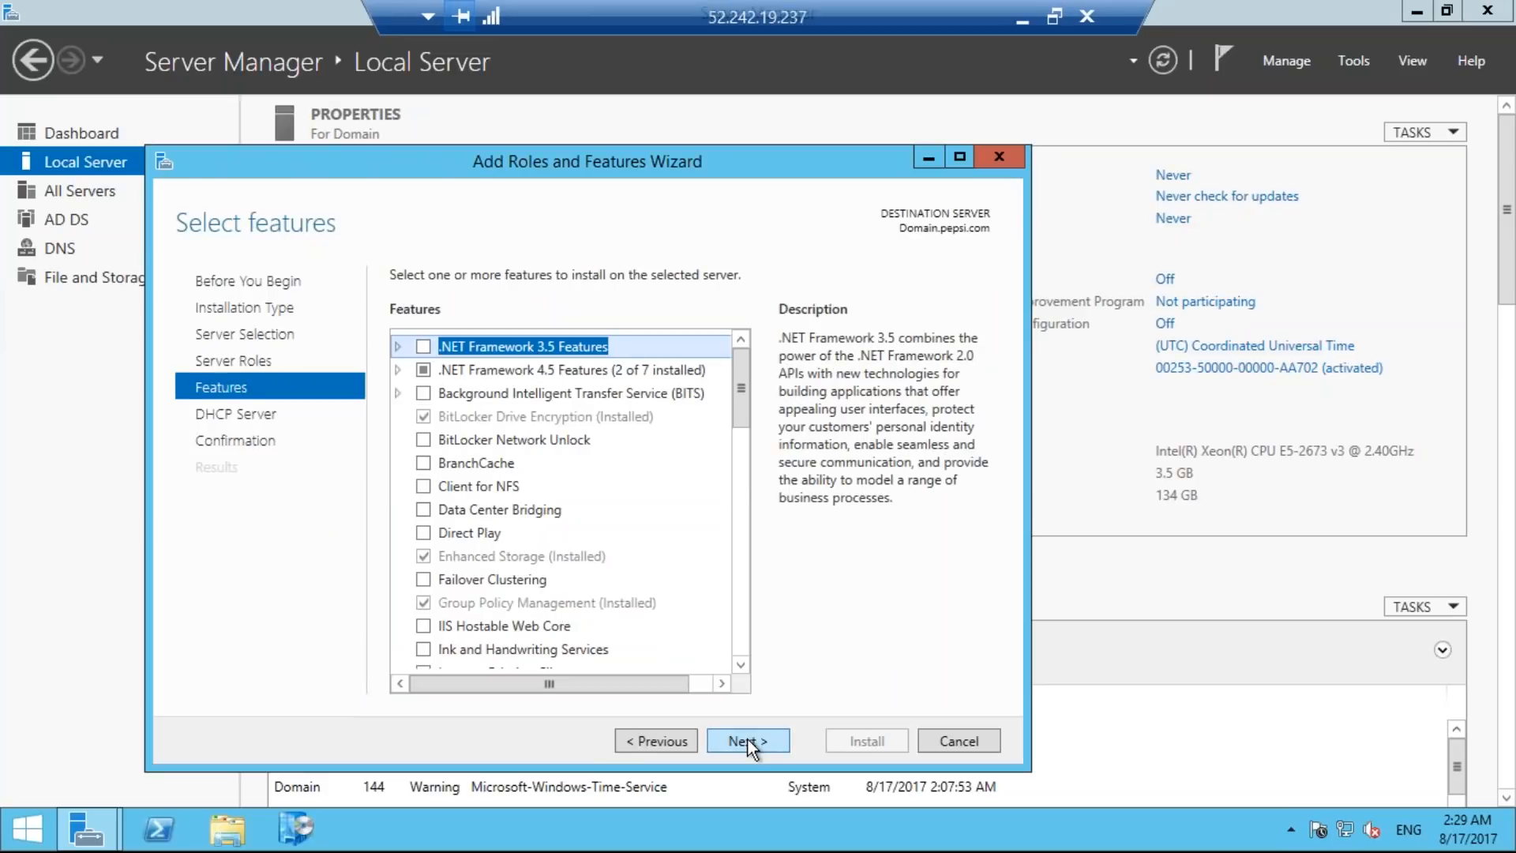
left_click(746, 739)
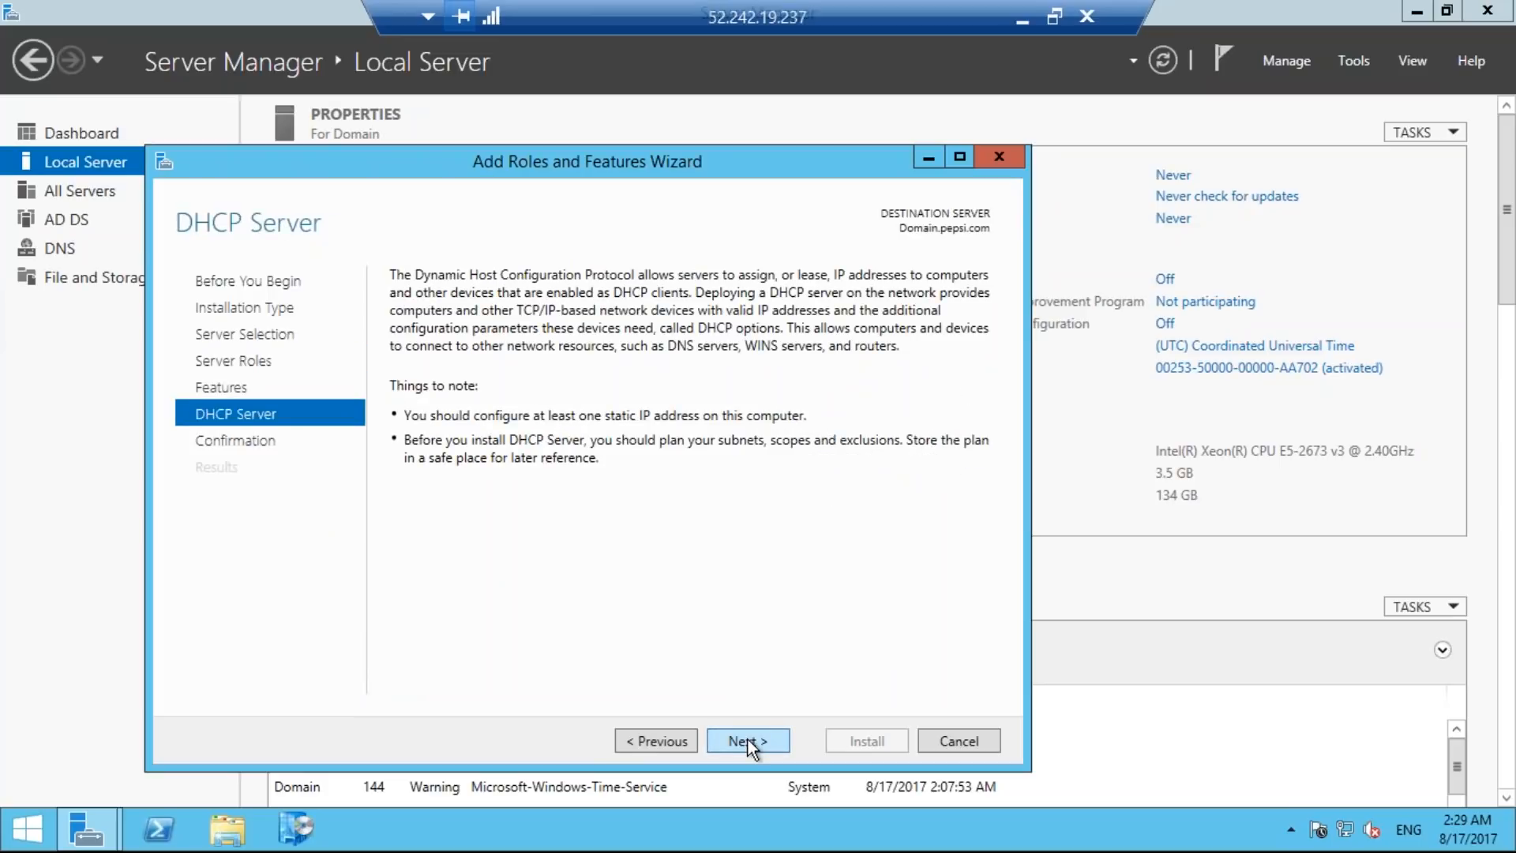
left_click(747, 739)
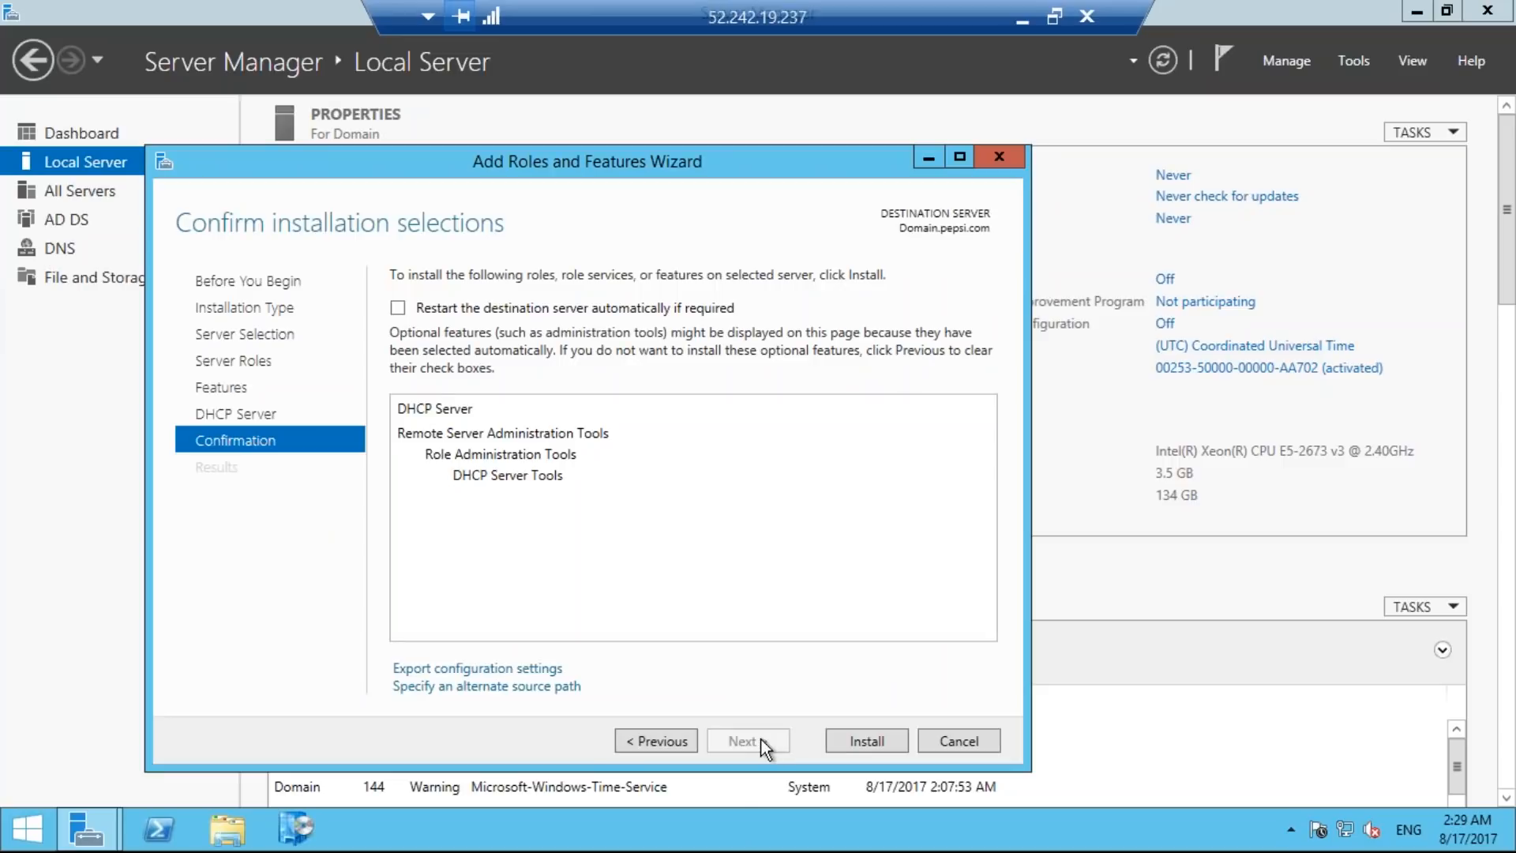
left_click(838, 739)
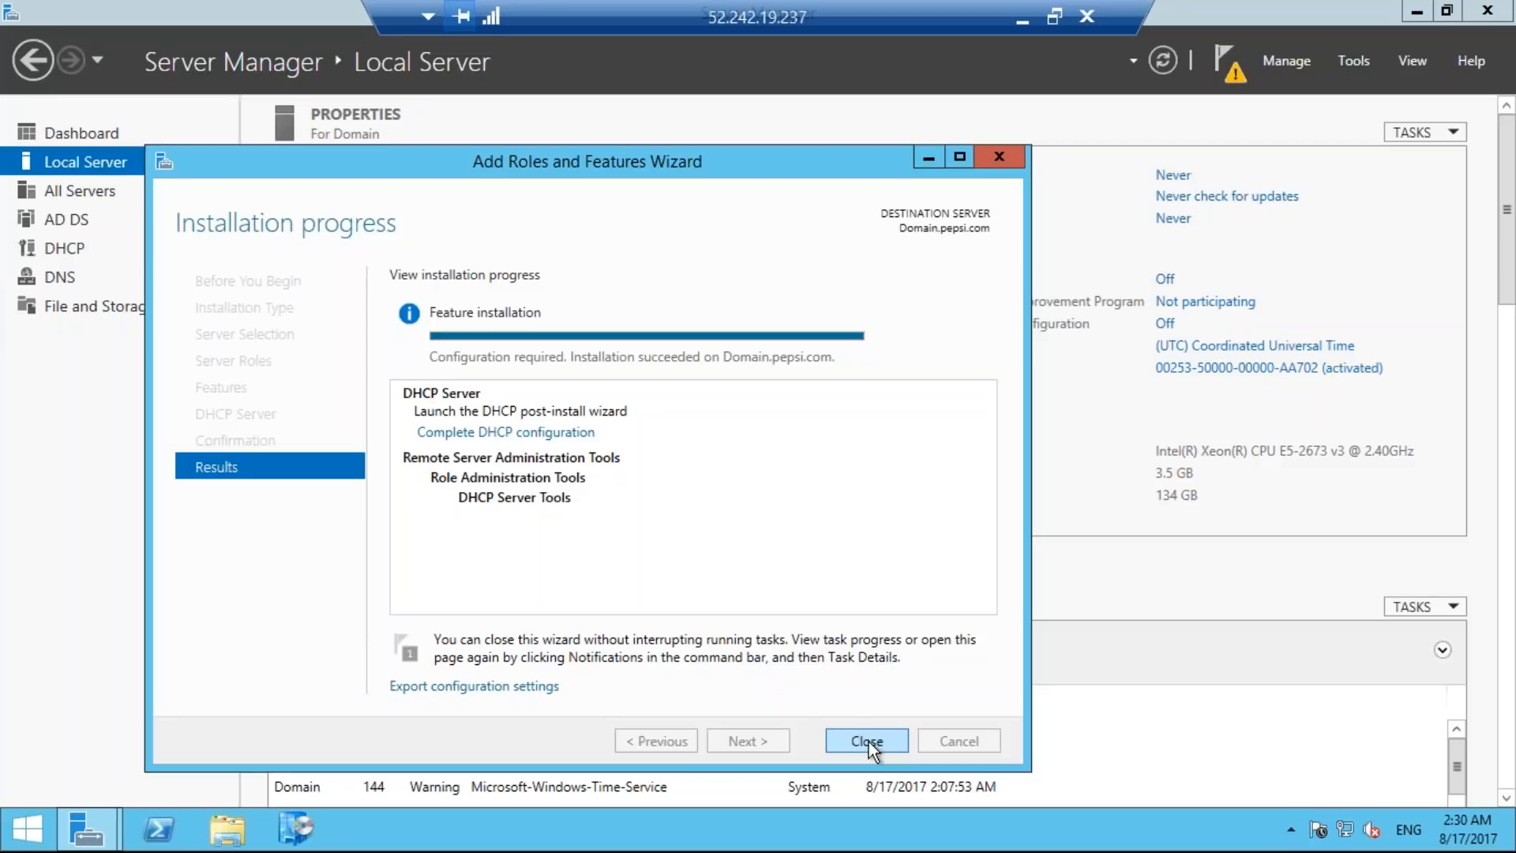
Complete the DHCP post-install configuration, authorizing the server with the preselected user's credentials, and close both wizards.
left_click(498, 431)
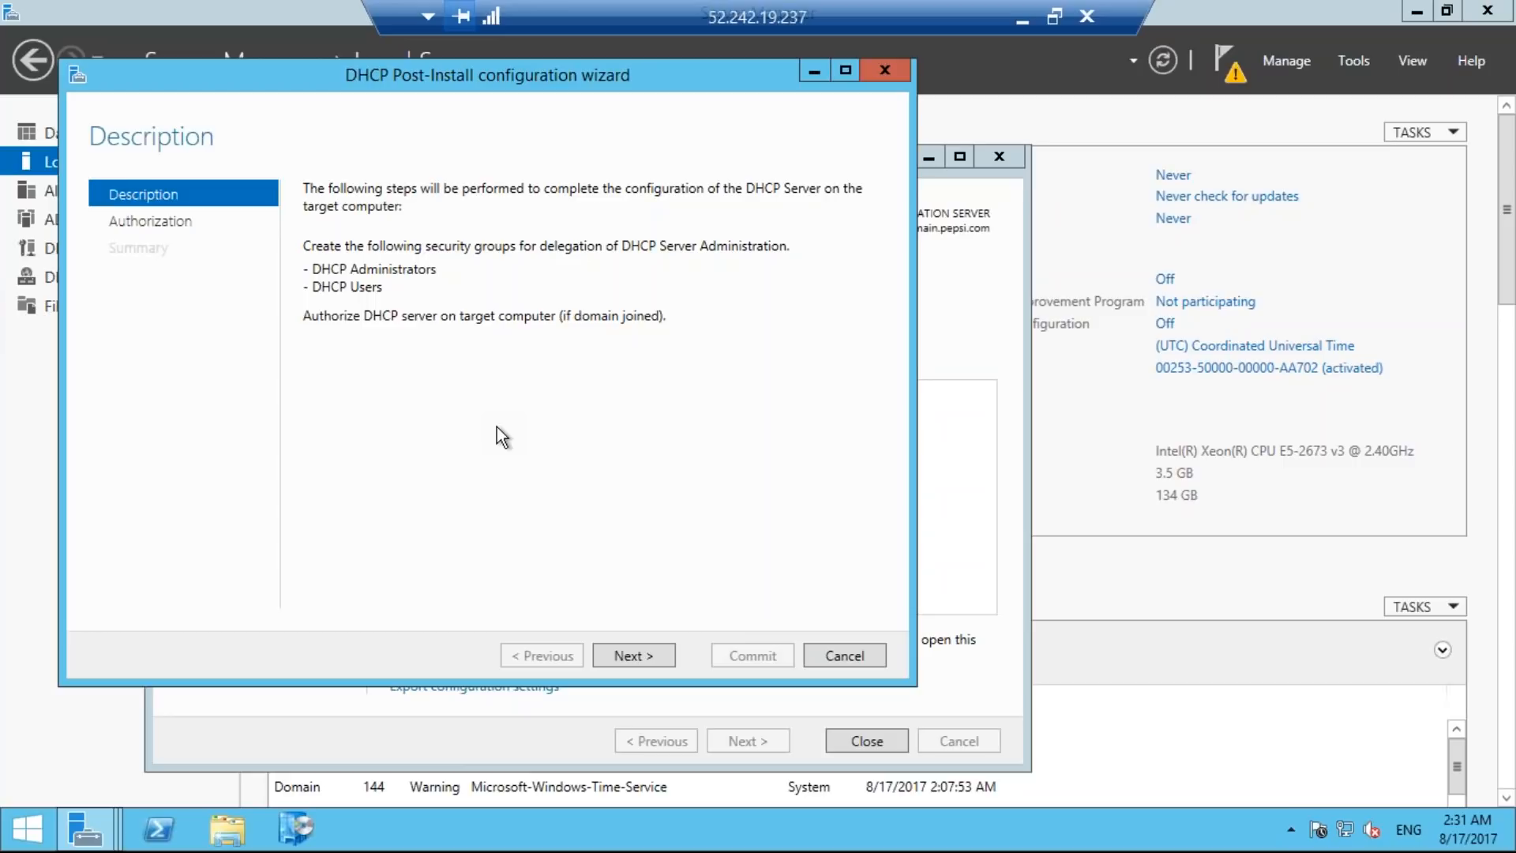
left_click(634, 657)
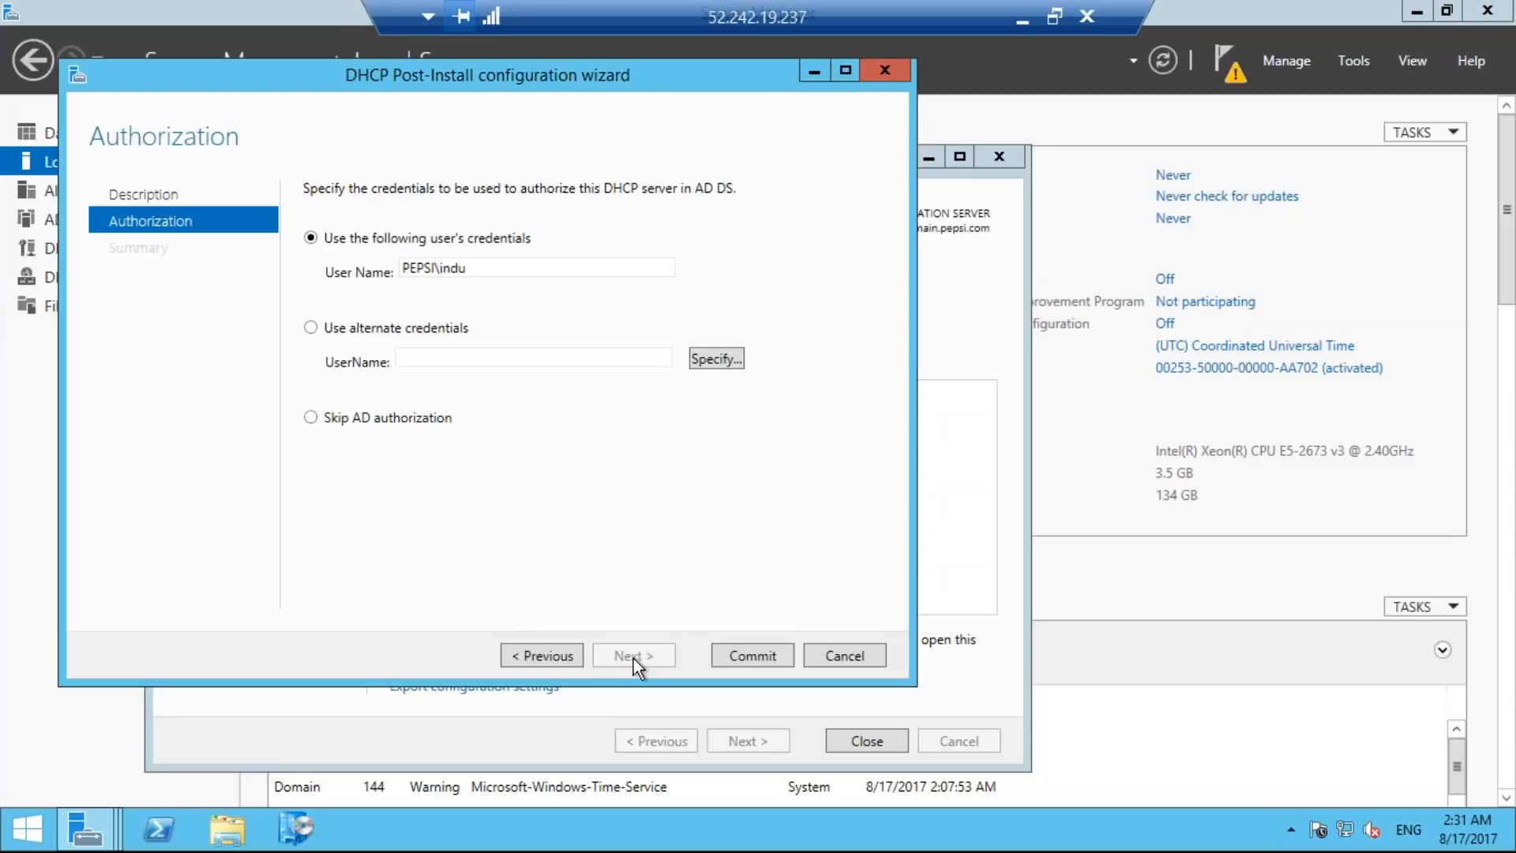
left_click(746, 658)
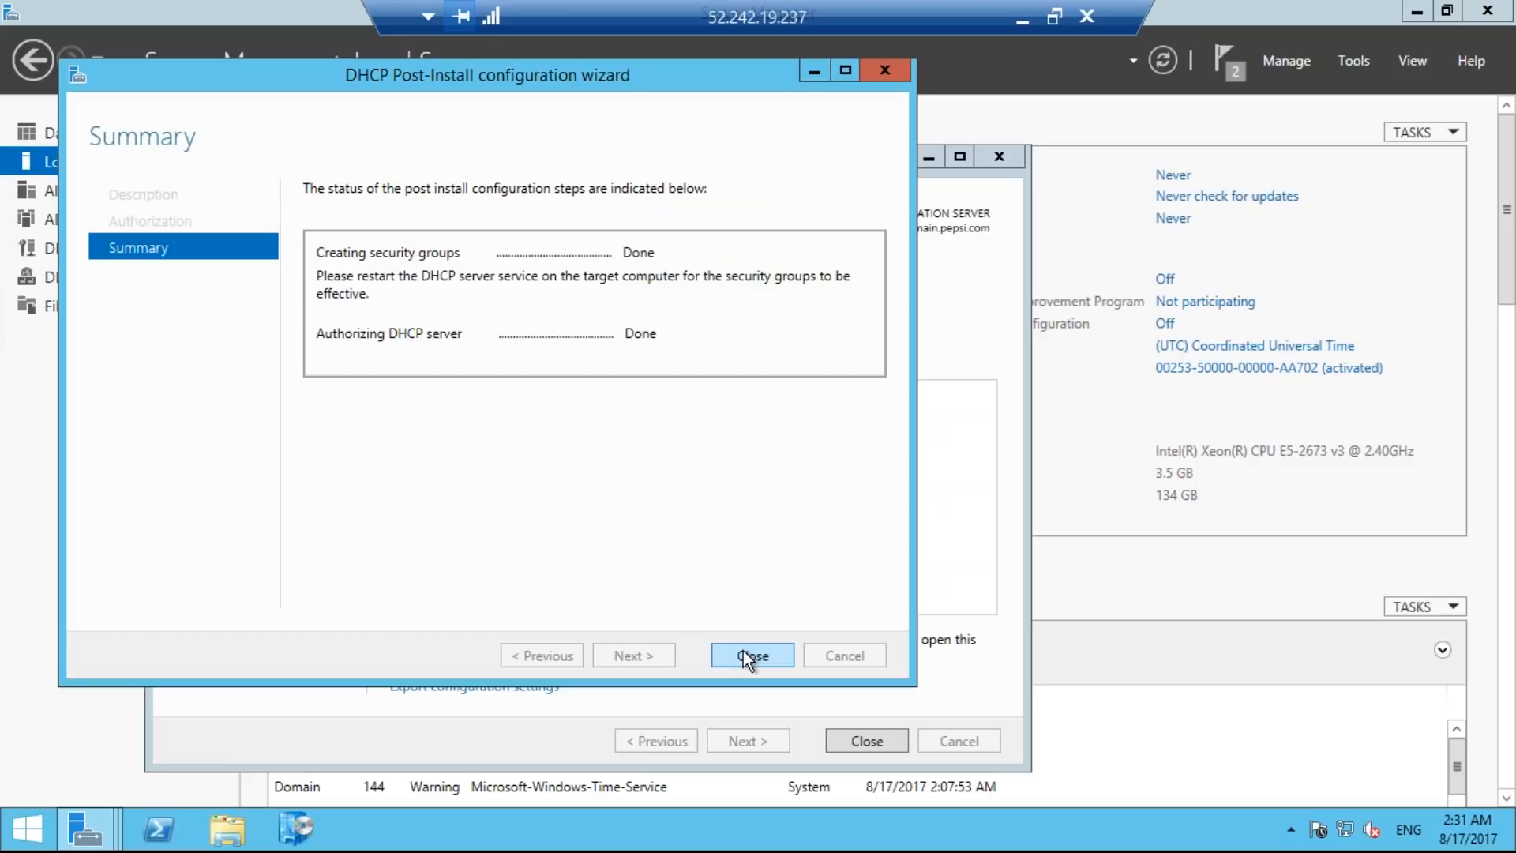
left_click(752, 656)
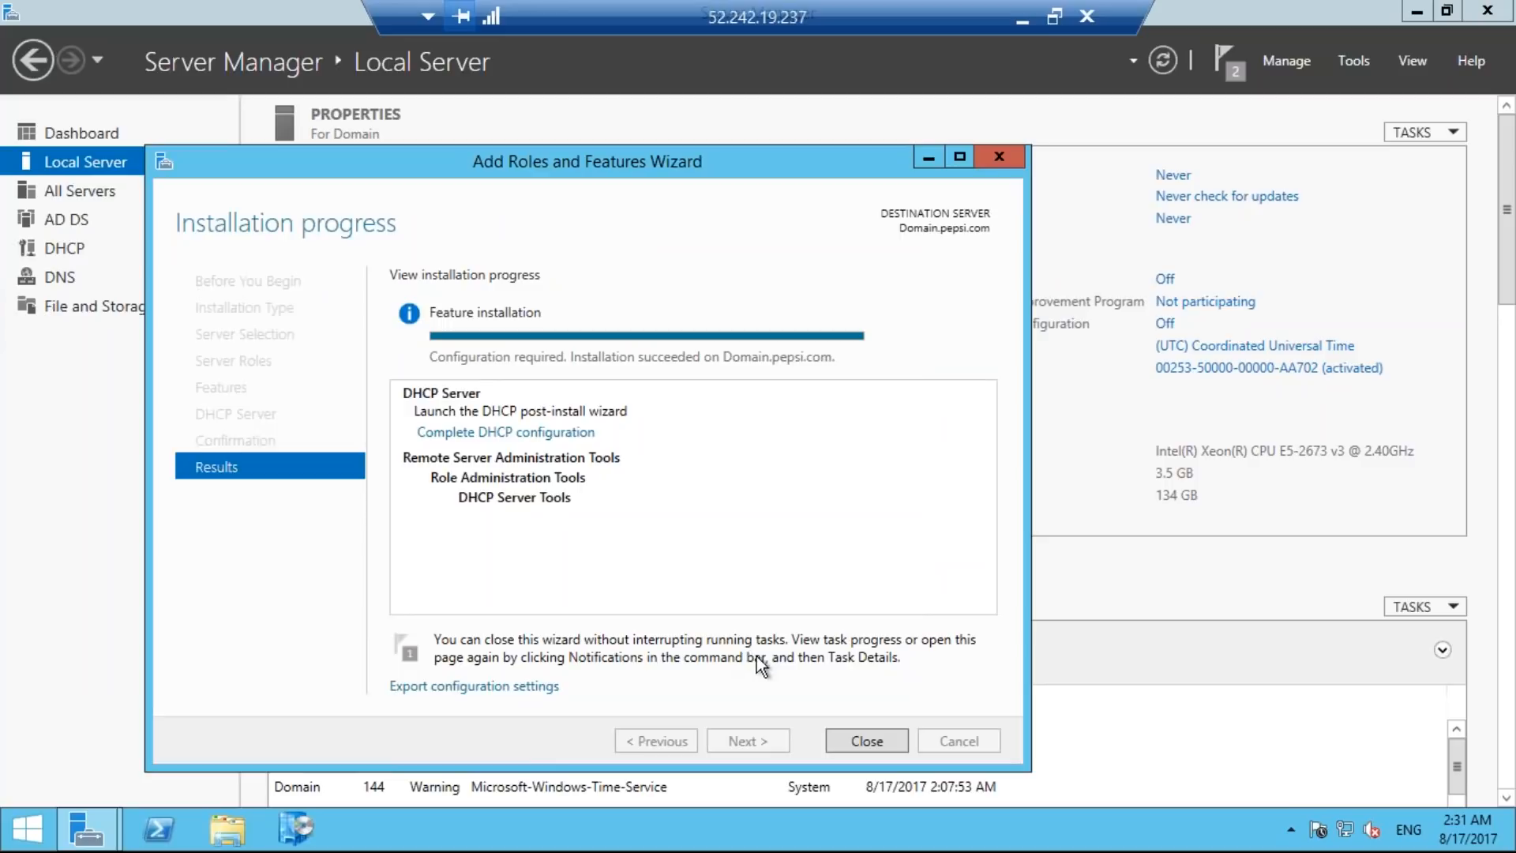
left_click(867, 742)
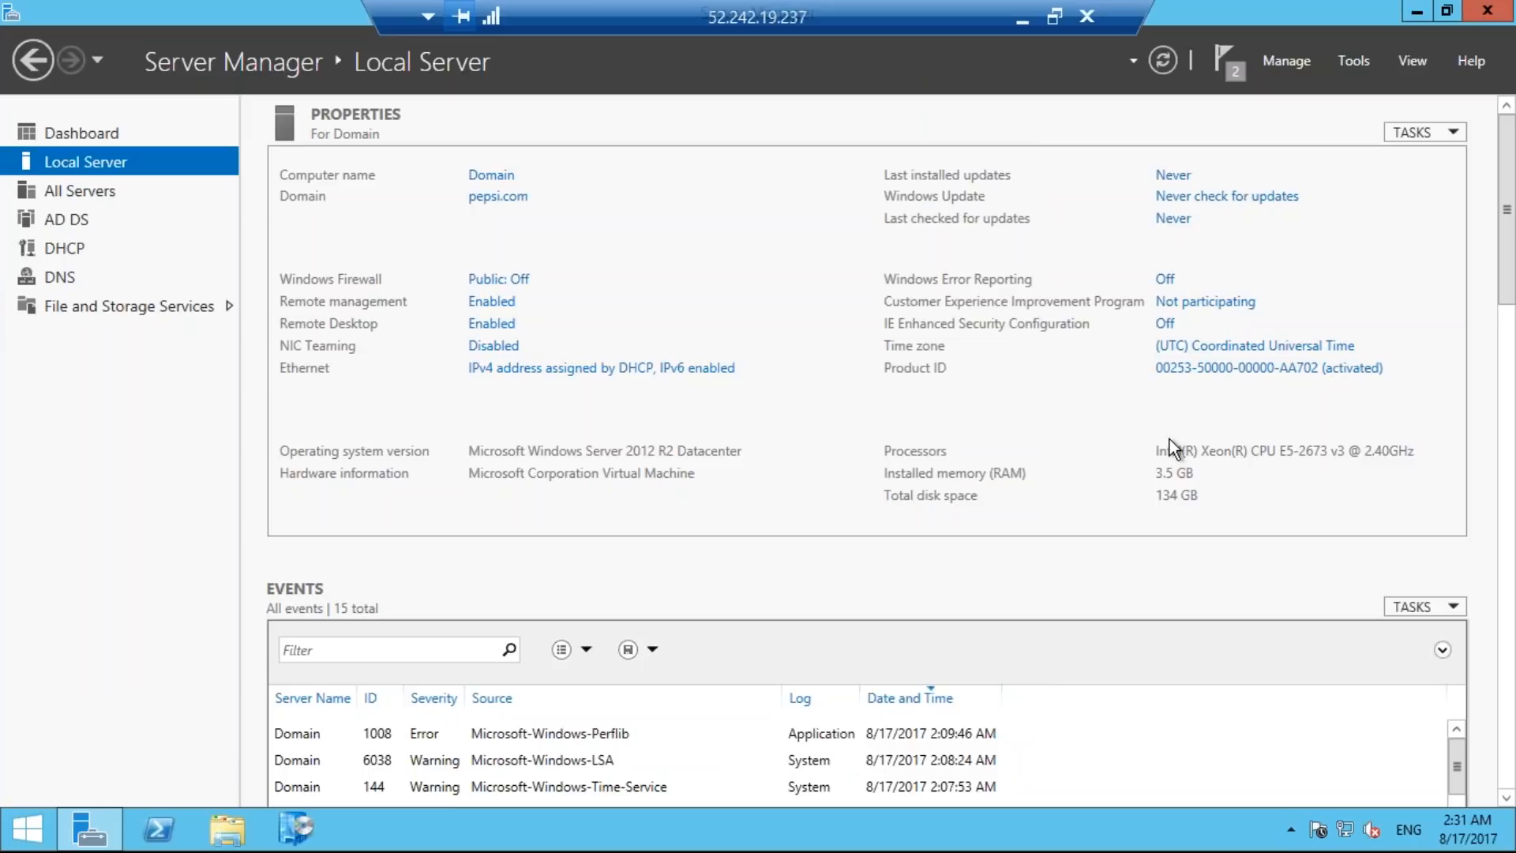
Open the DHCP management console maximized, widen its tree and expand domain.pepsi.com down to the IPv4 entries.
left_click(1353, 64)
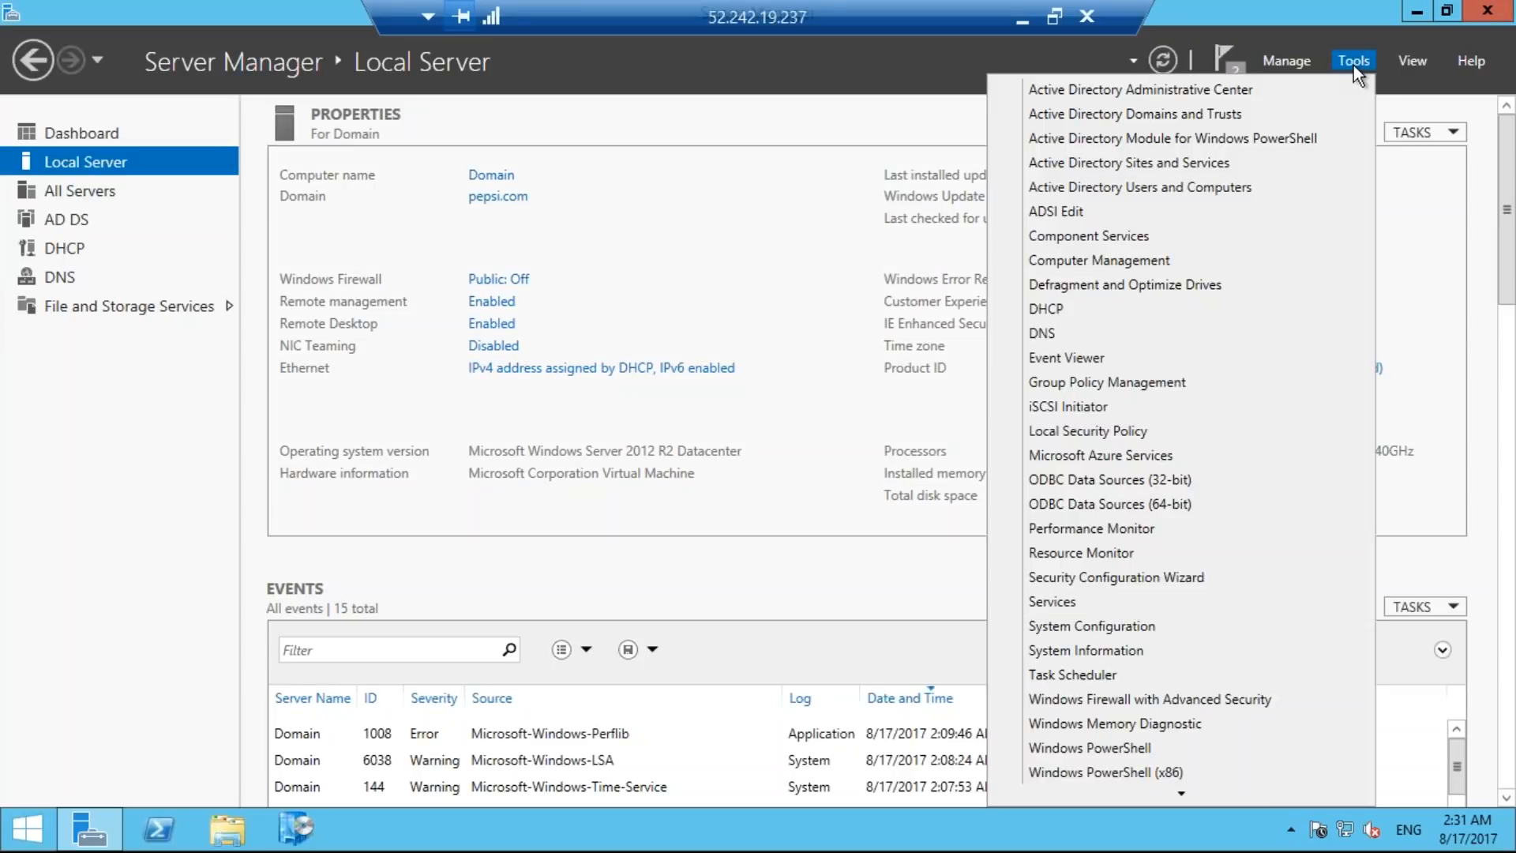
left_click(1112, 308)
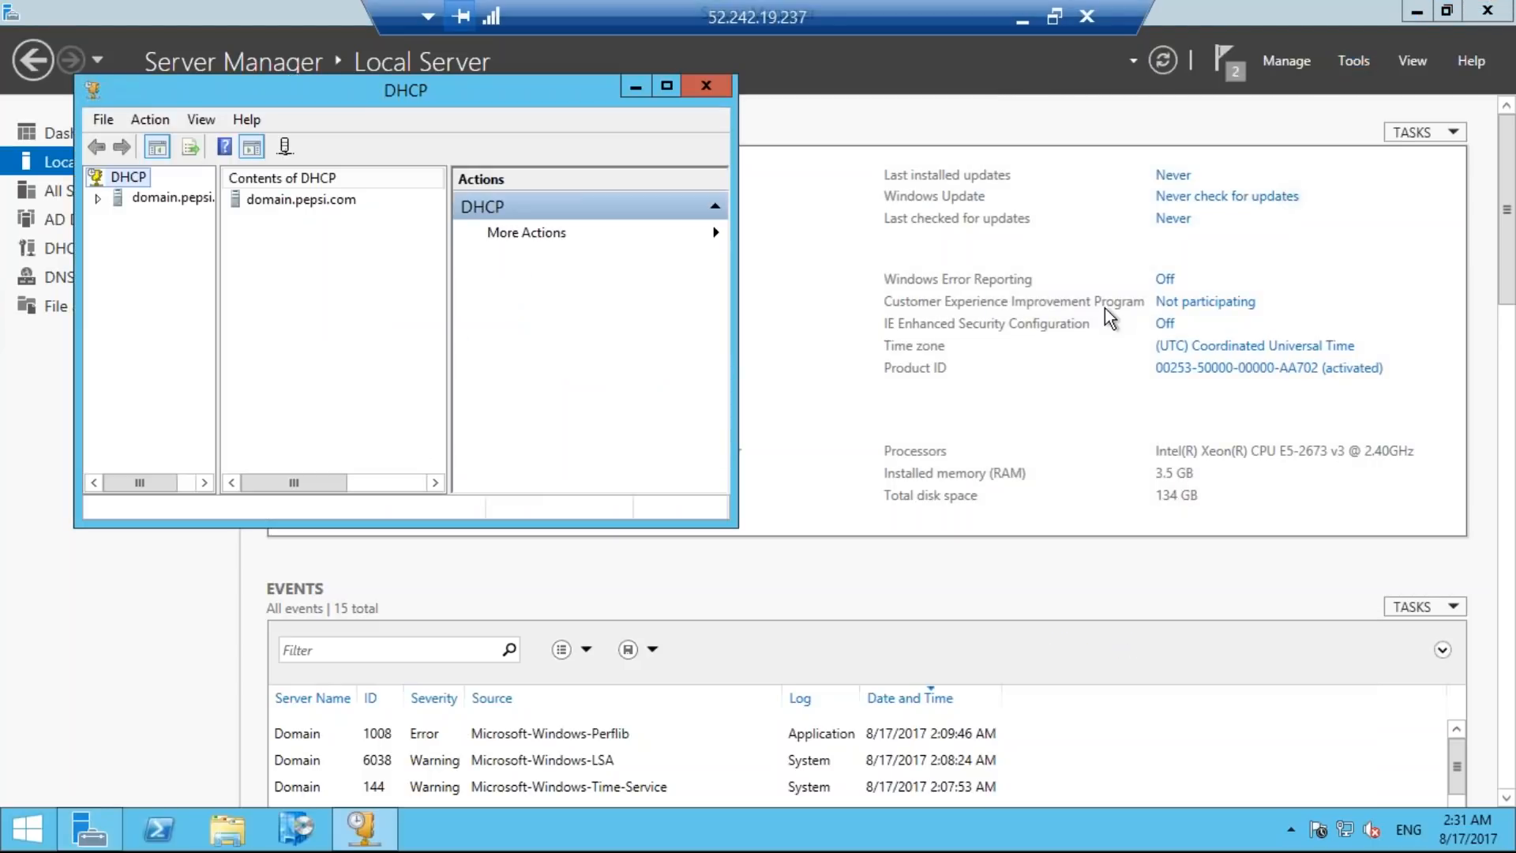
left_click(667, 87)
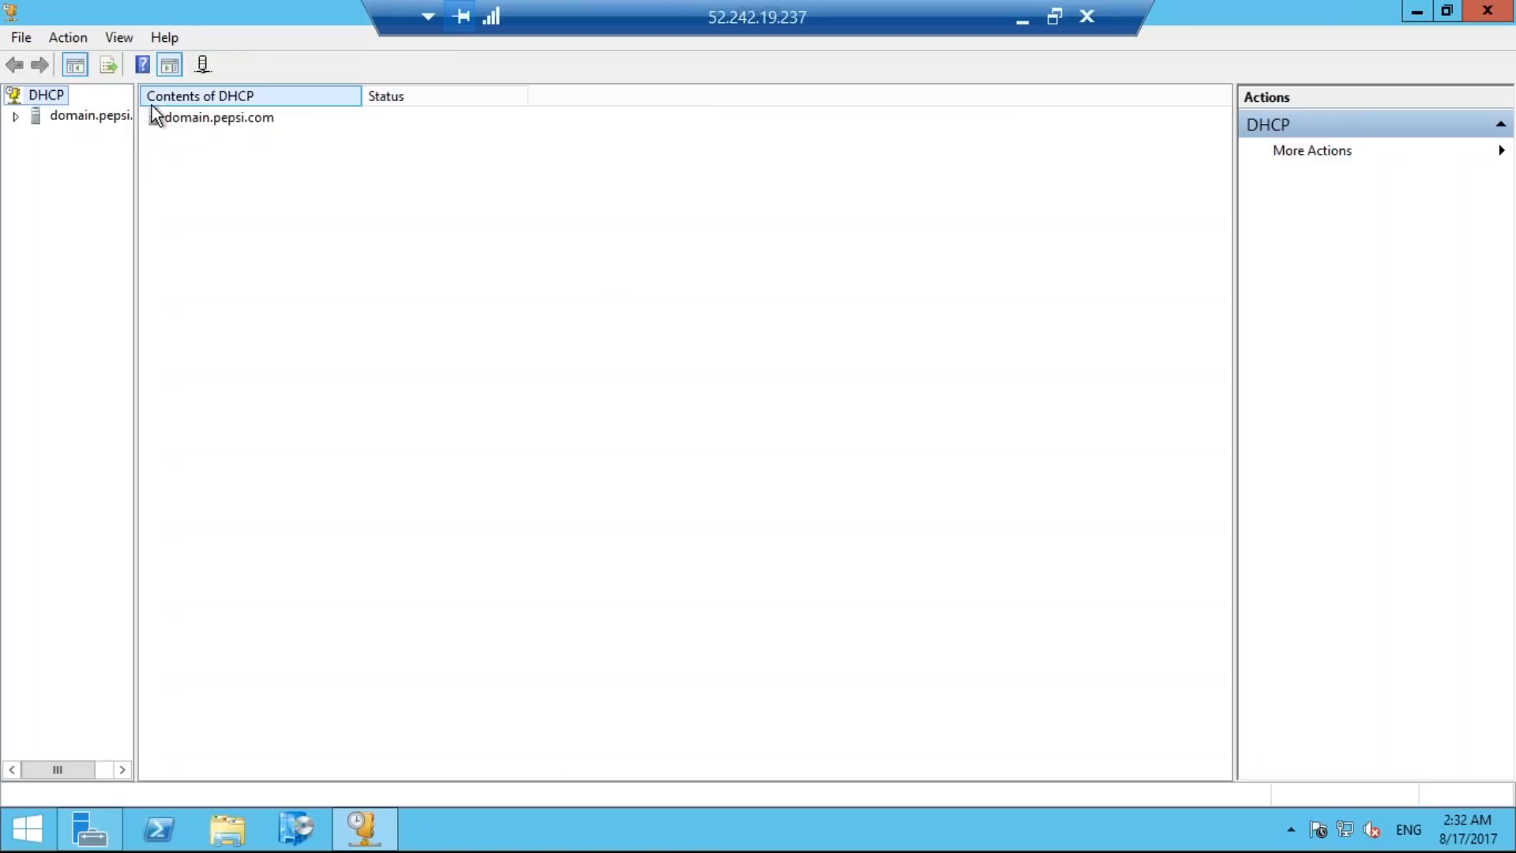
left_click(111, 116)
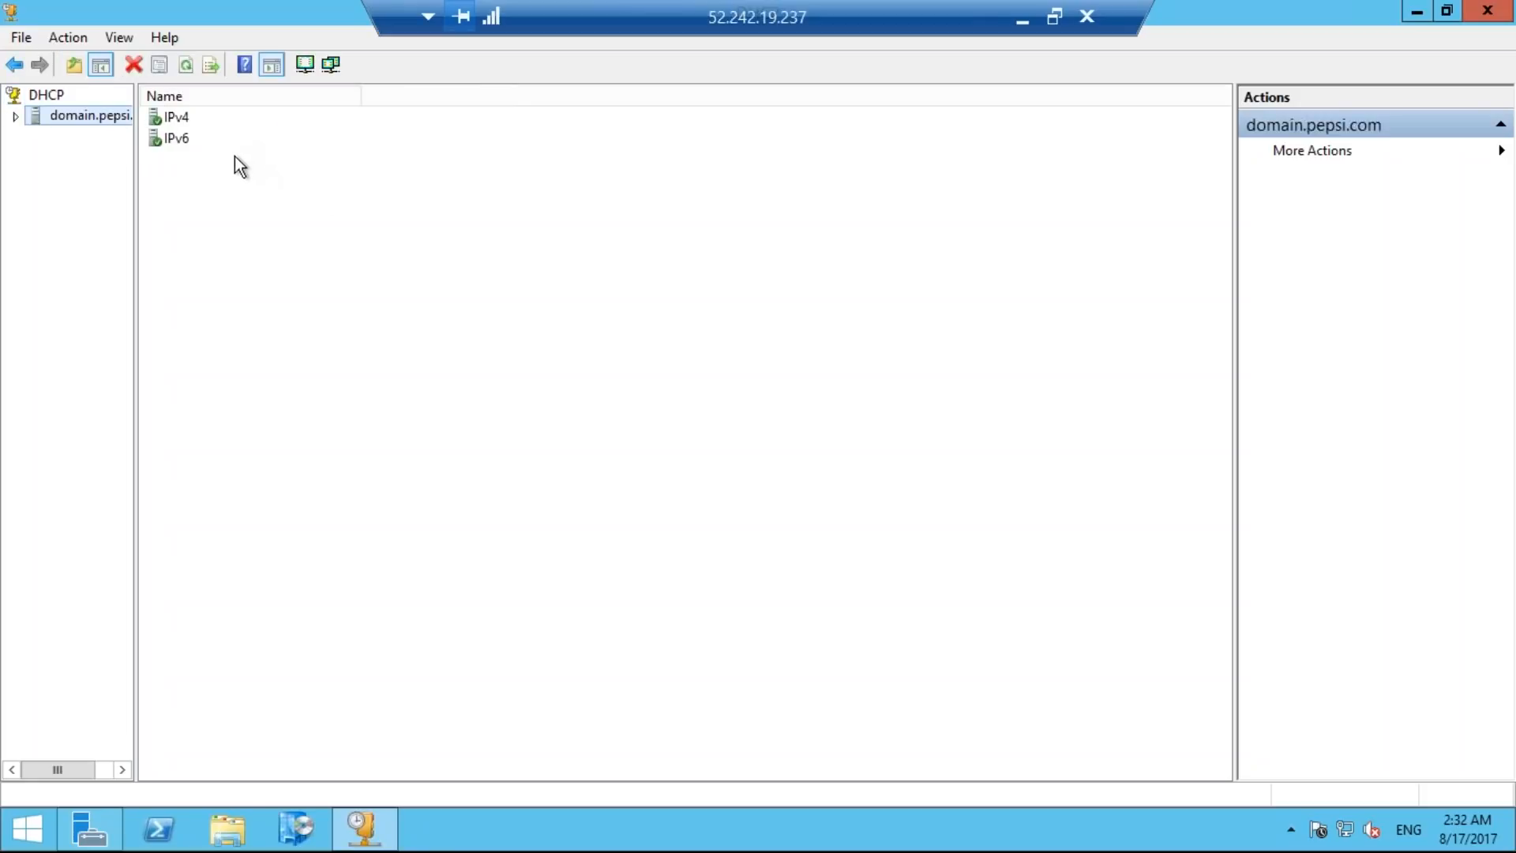
left_click_drag(136, 138, 352, 160)
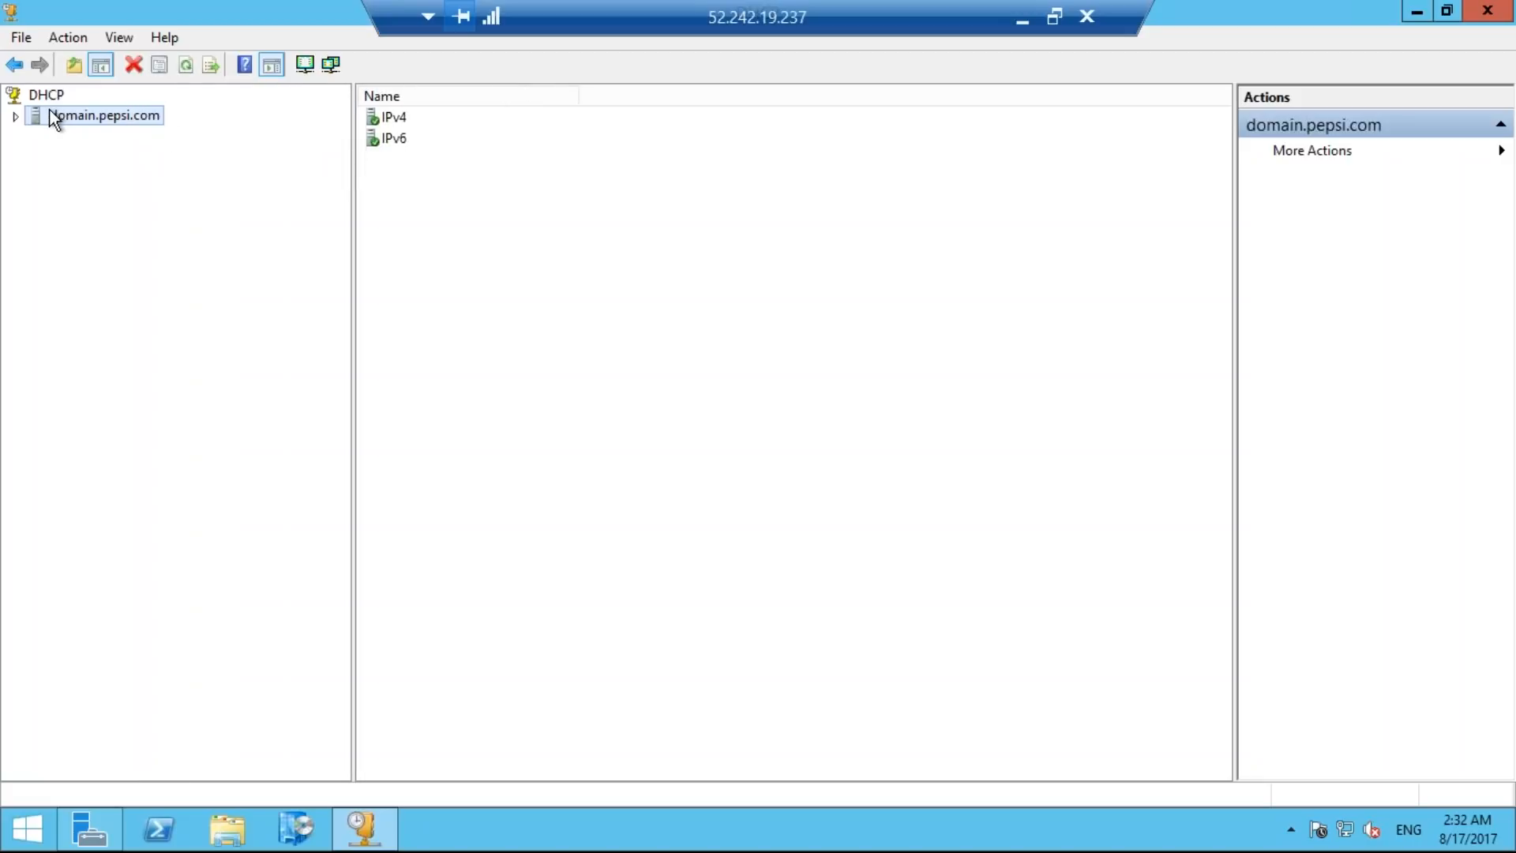
left_click(16, 117)
left_click(36, 136)
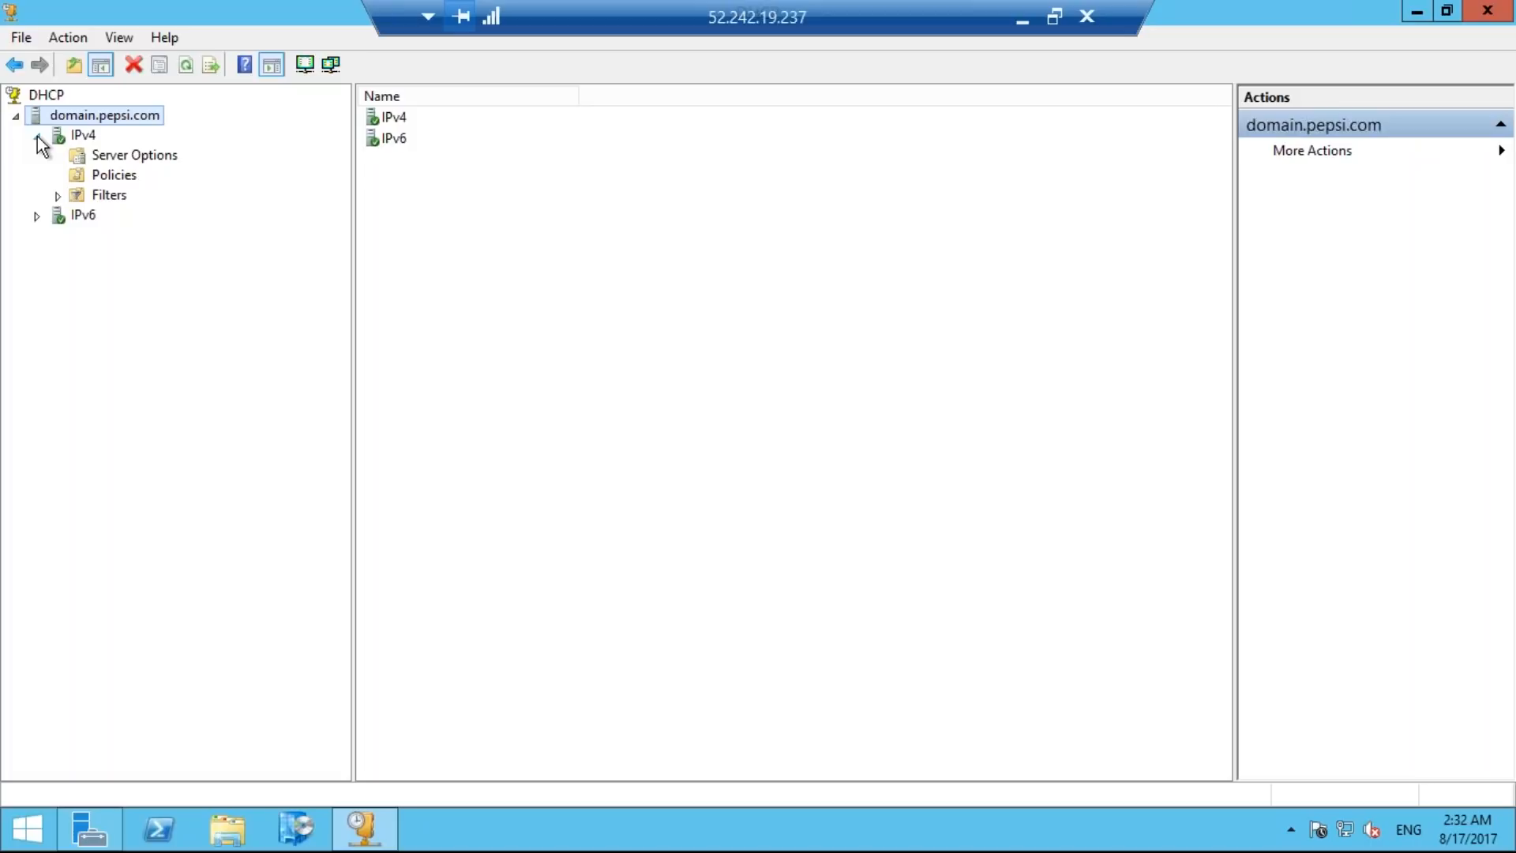
Start a new IPv4 scope named "mumbai ip scope" without a description and continue to its address range.
right_click(82, 136)
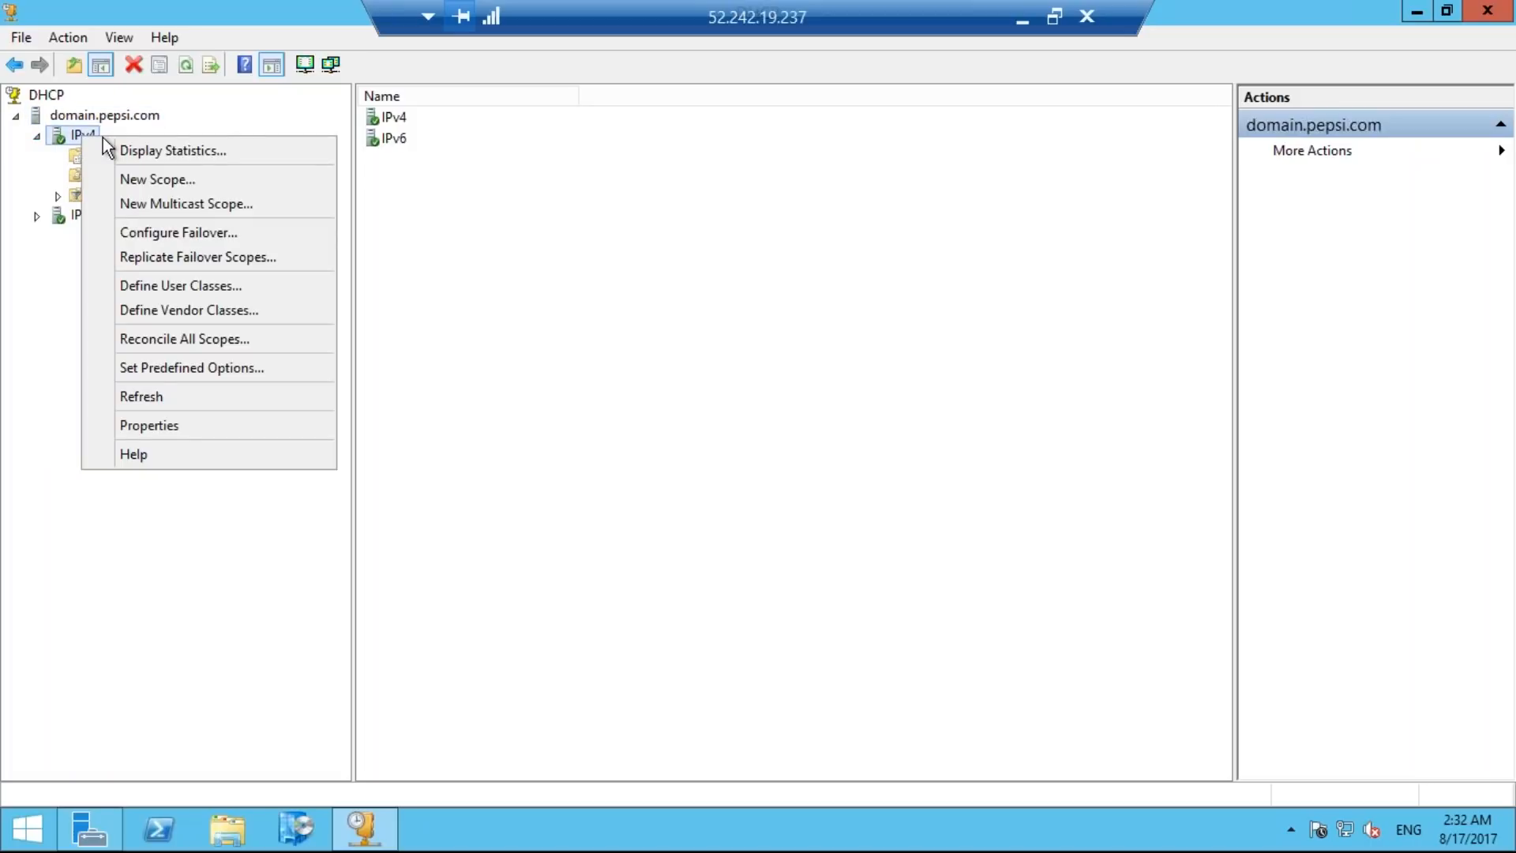
left_click(153, 178)
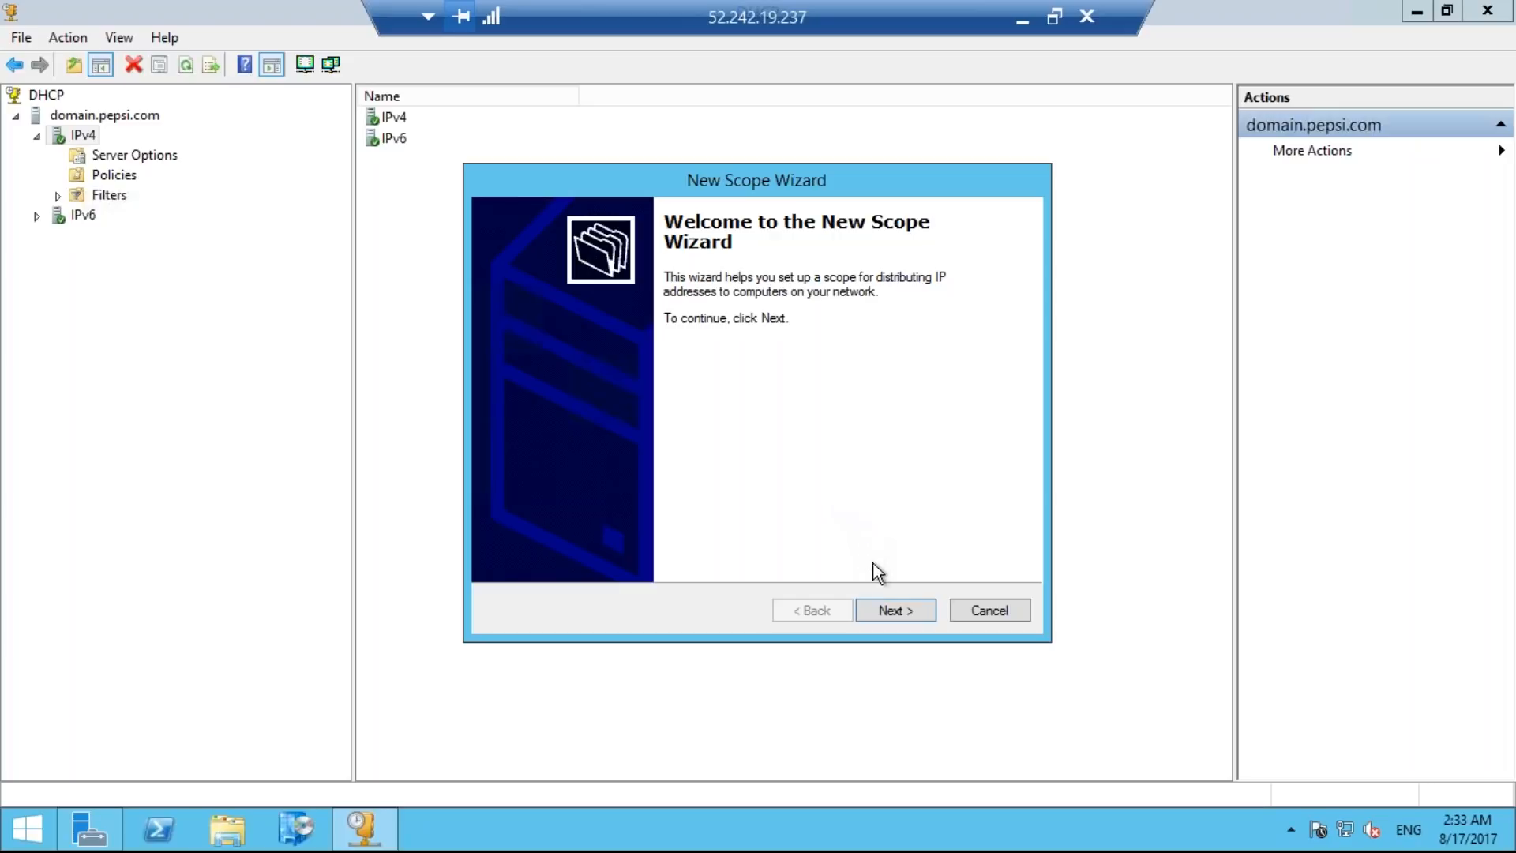
left_click(887, 610)
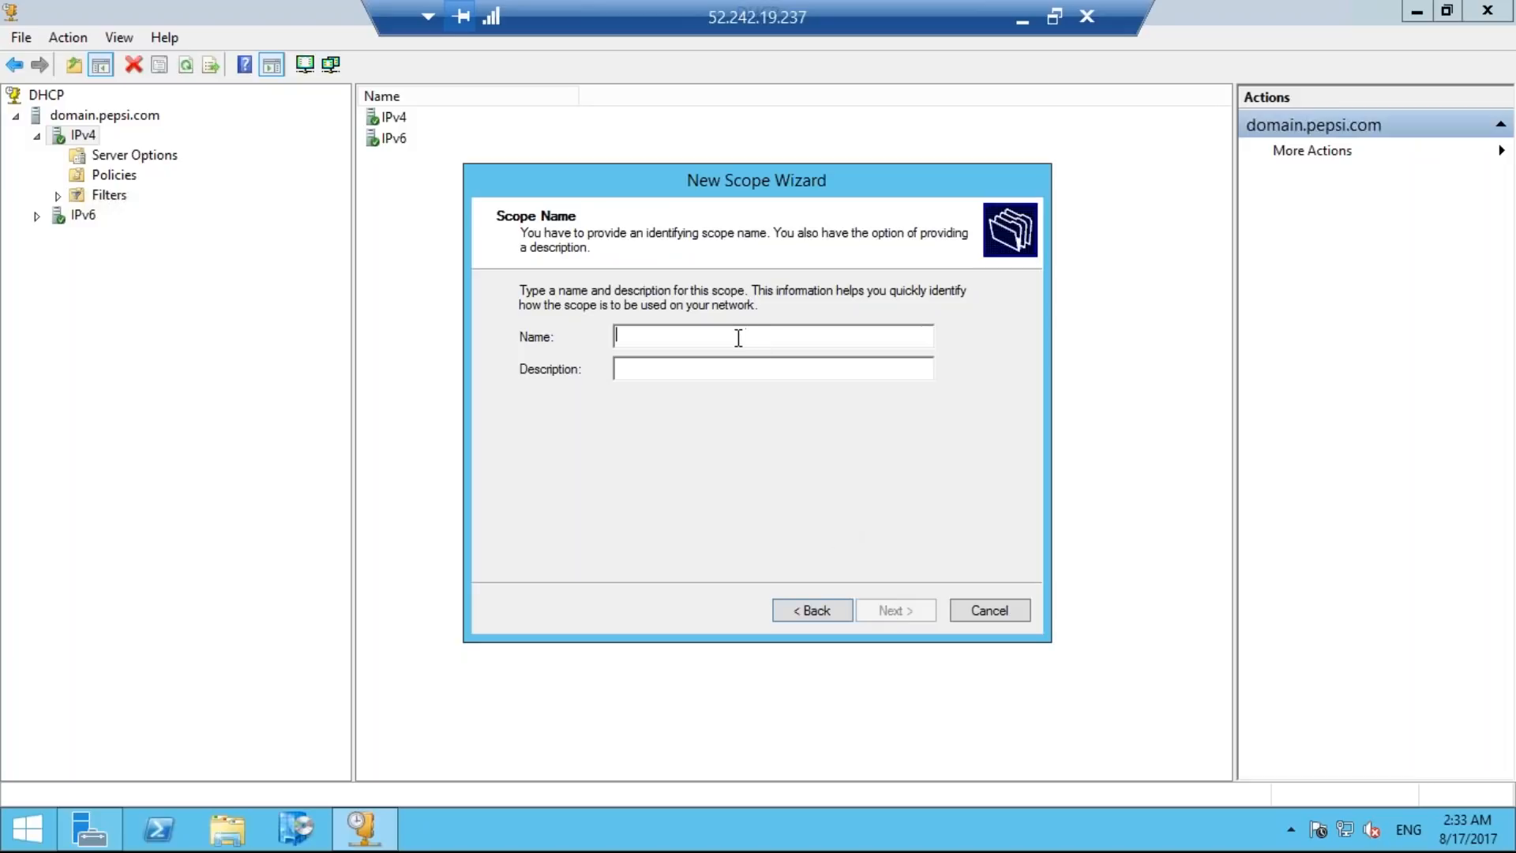
type("mu")
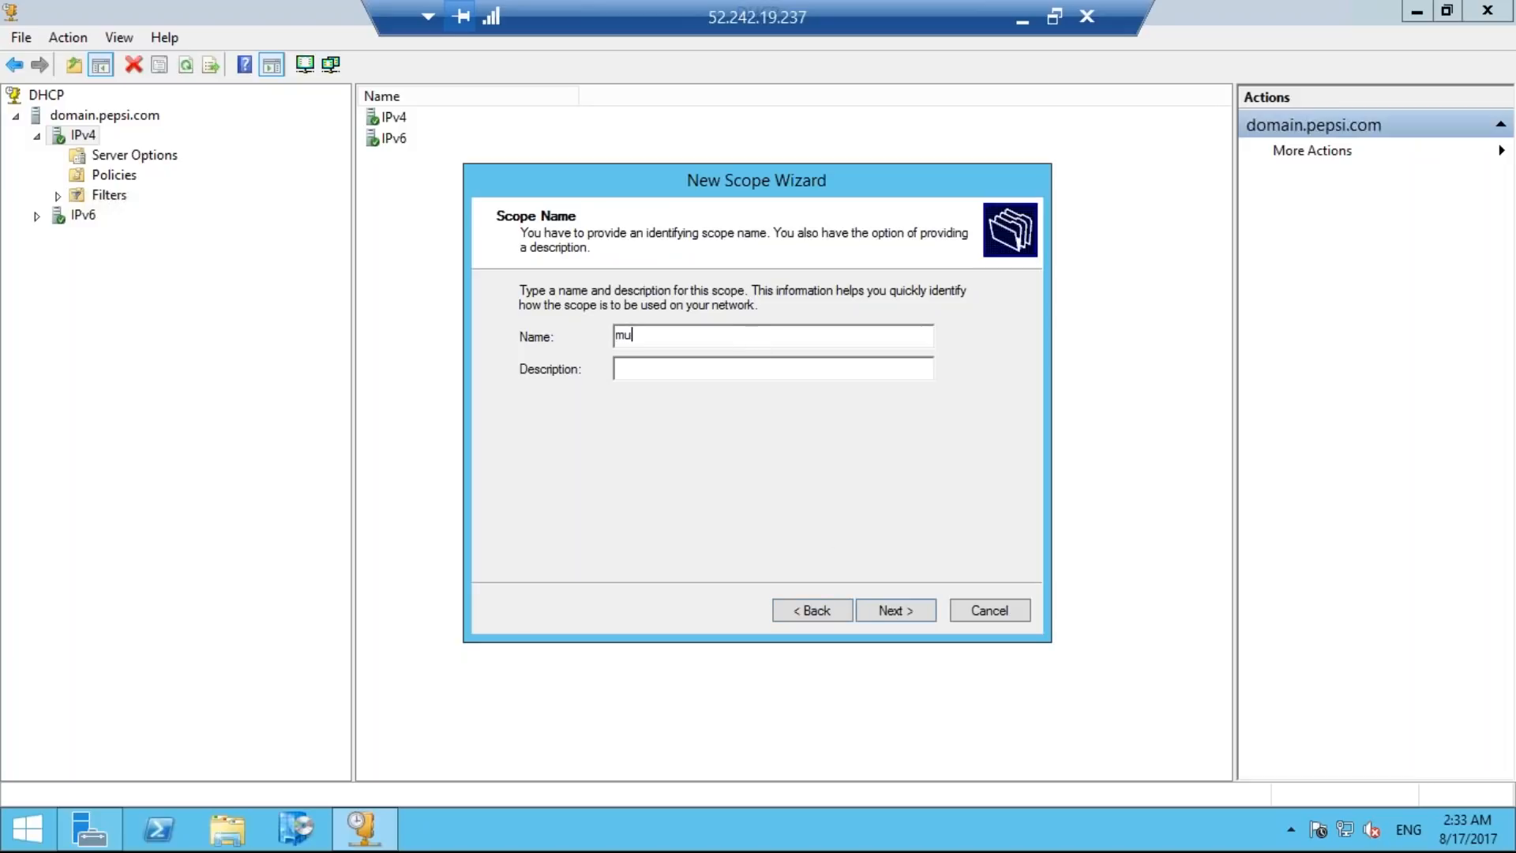
type("mbai ip ra")
key("BackSpace")
key("BackSpace")
type("scope")
left_click(661, 367)
left_click(908, 614)
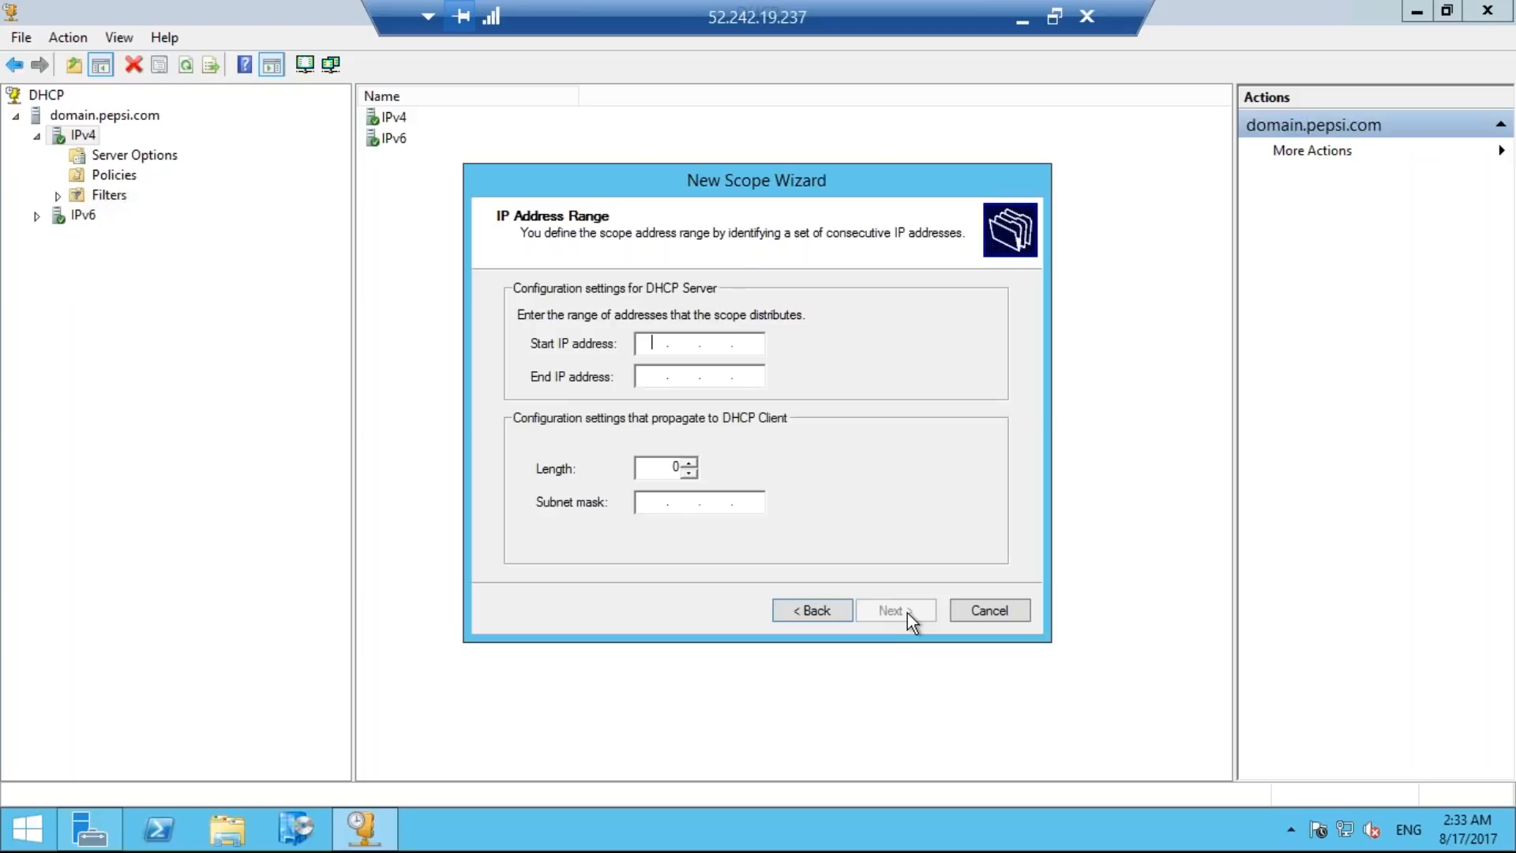
Set the new scope's start IP address to 10.0.0.50.
type("100")
key("BackSpace")
key("period")
type("00")
key("BackSpace")
type("0.50")
Set the scope's end IP address to 10.0.0.250, keep the proposed subnet mask and continue to the exclusions.
left_click(653, 375)
type("2")
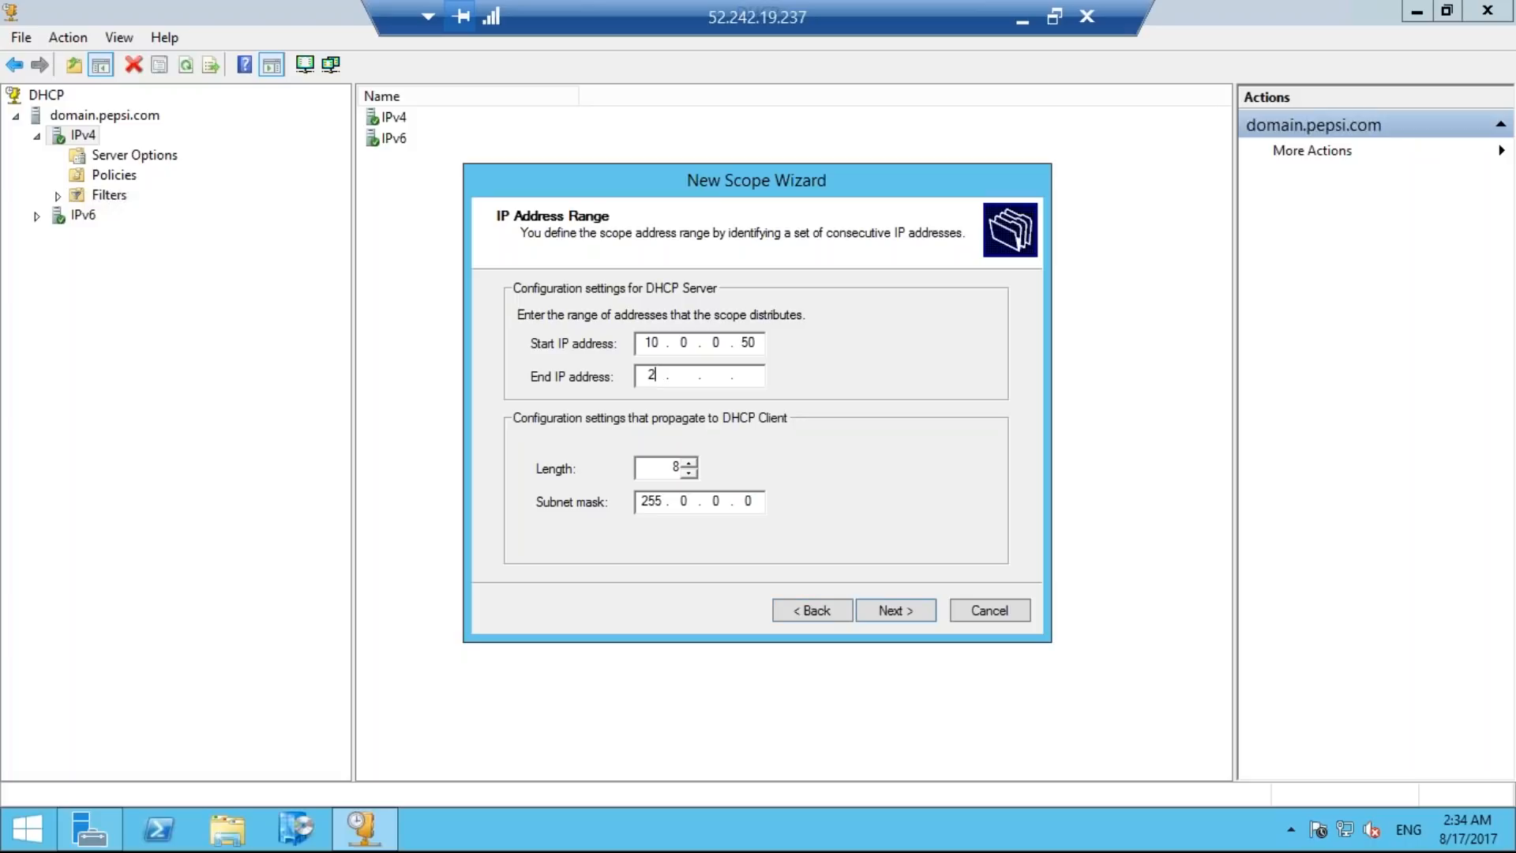
key("BackSpace")
type("10.0.0.250")
left_click(913, 609)
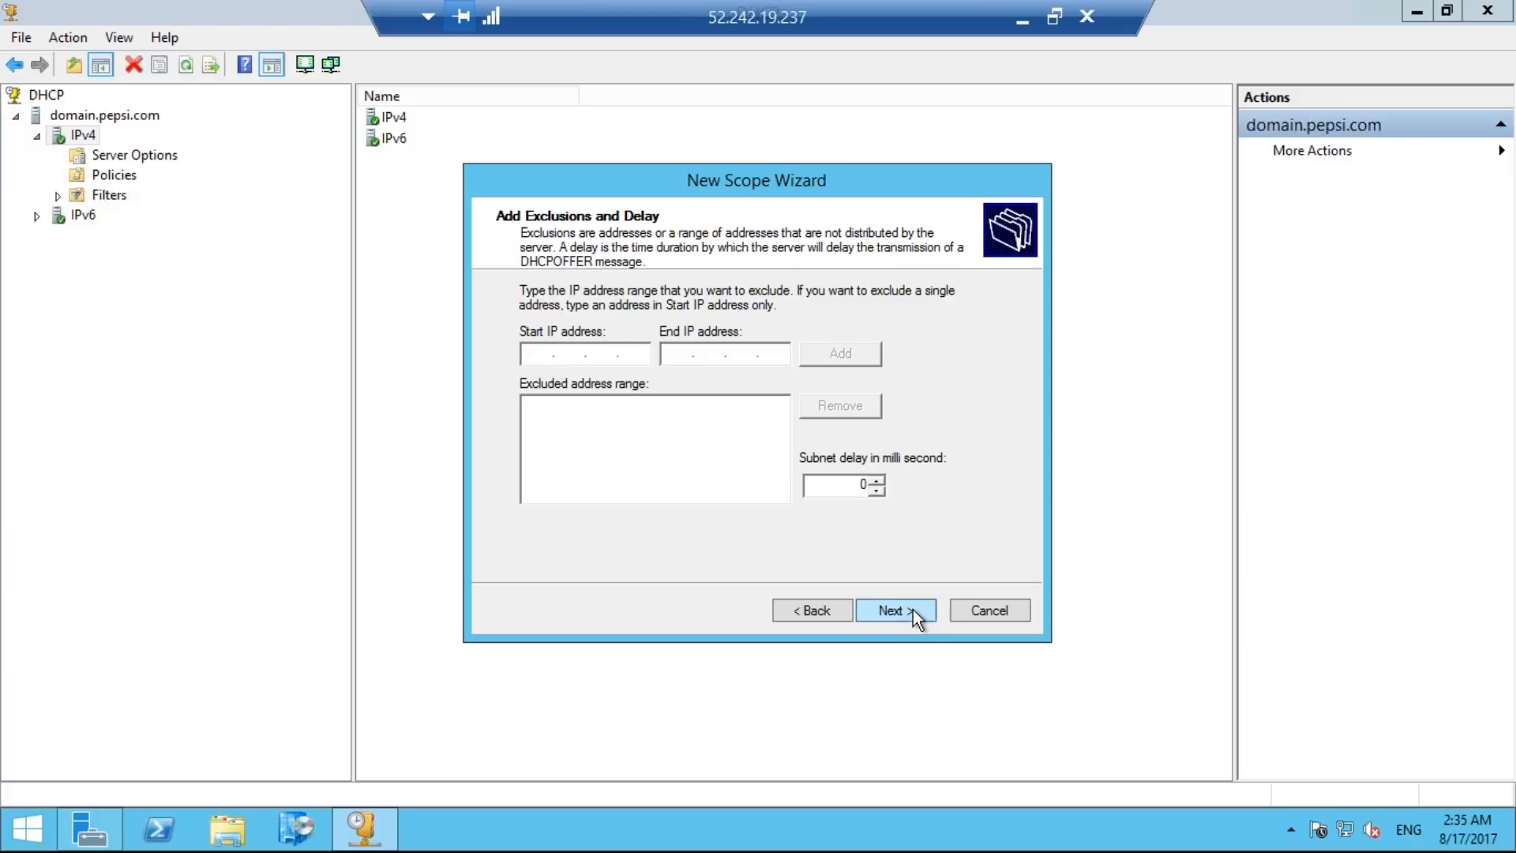
Finish creating the scope with no exclusions, the default 8-day lease and DHCP options left unconfigured.
left_click(913, 610)
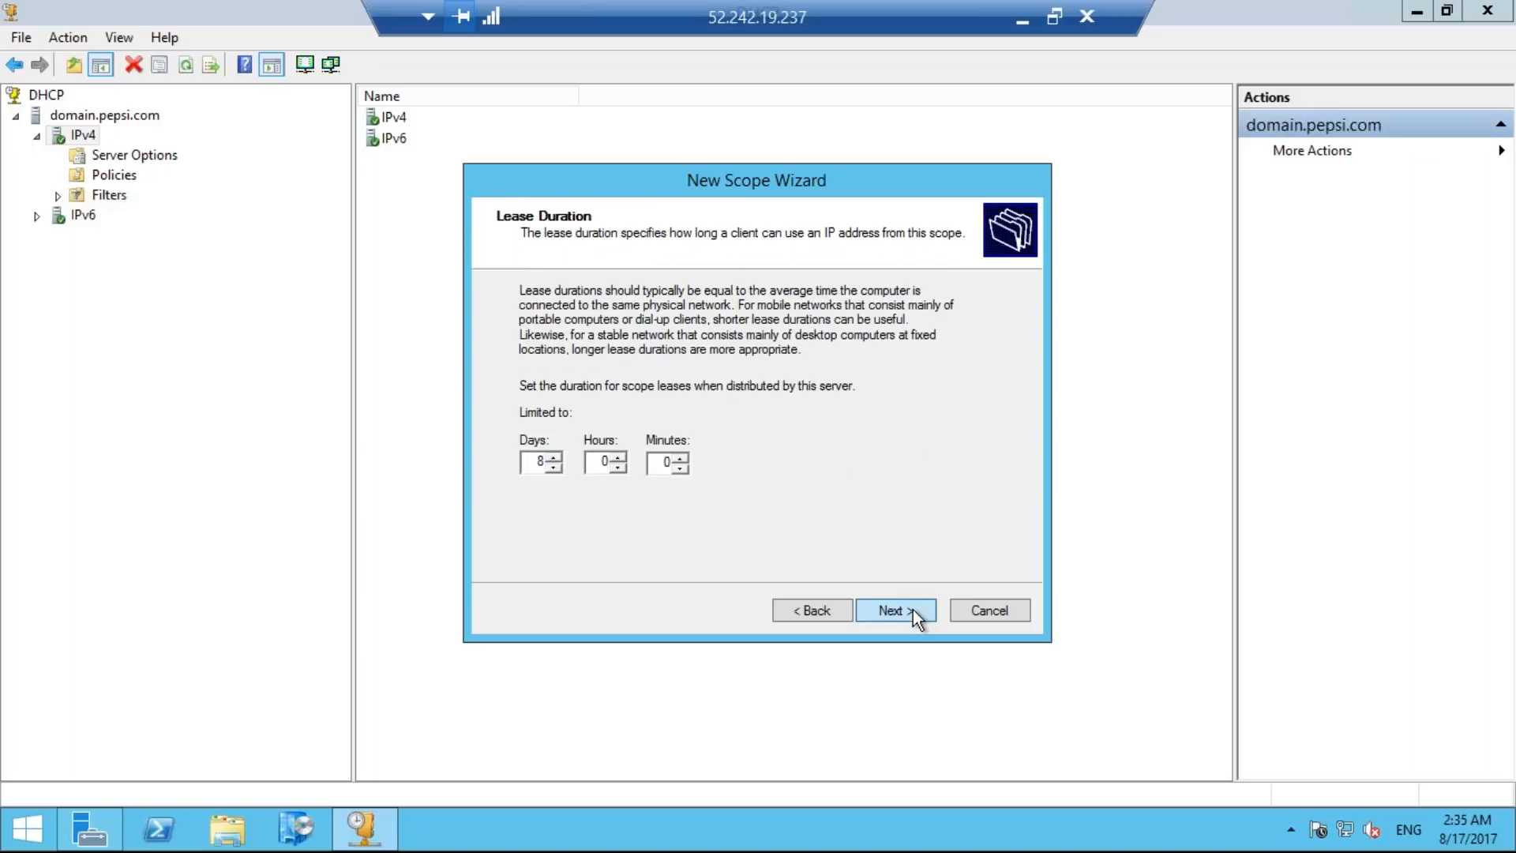
left_click(912, 610)
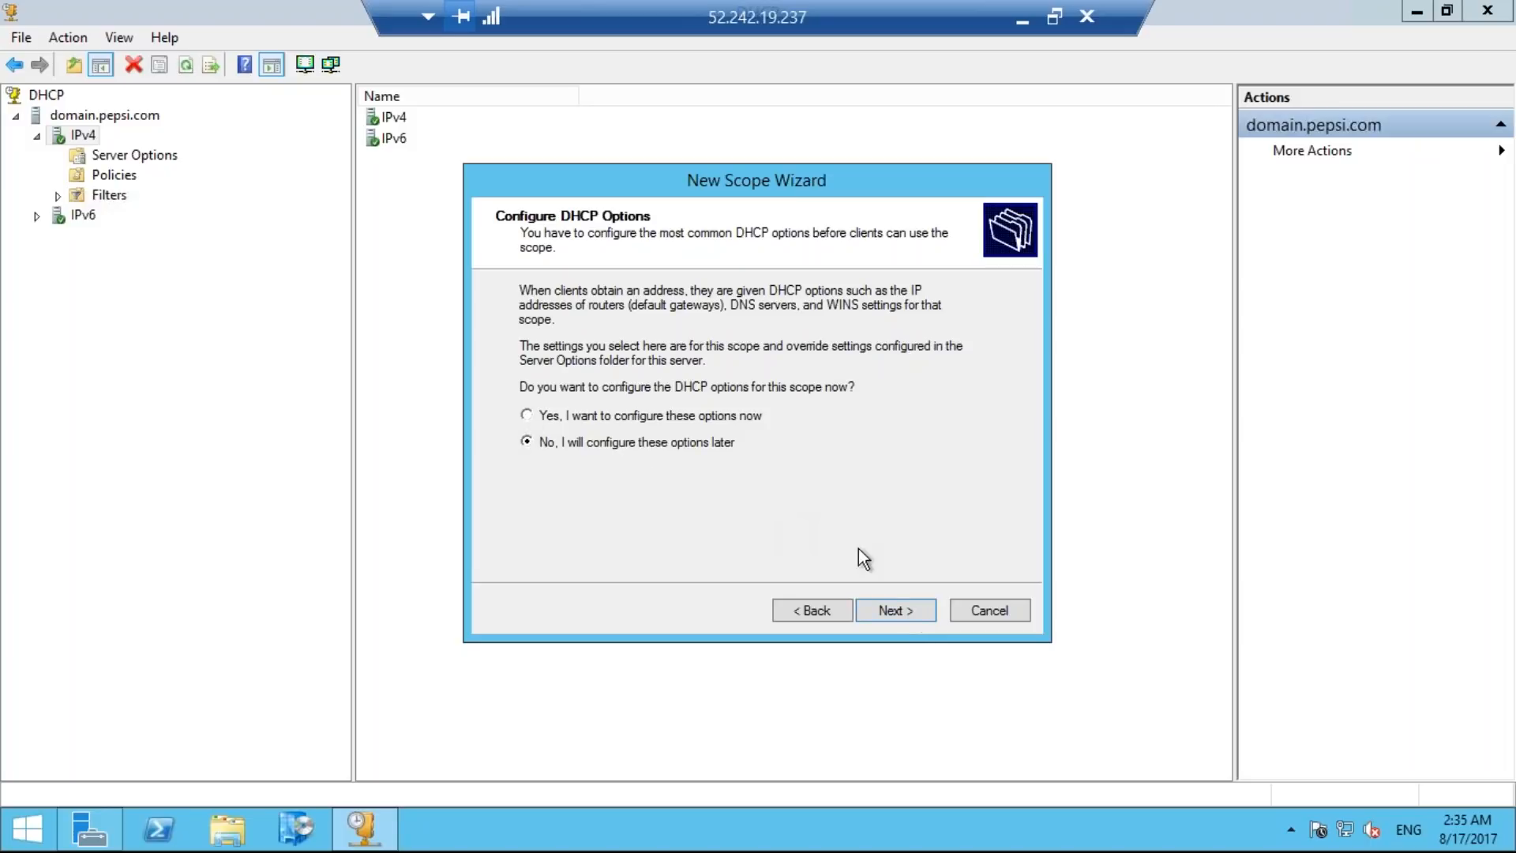
left_click(893, 614)
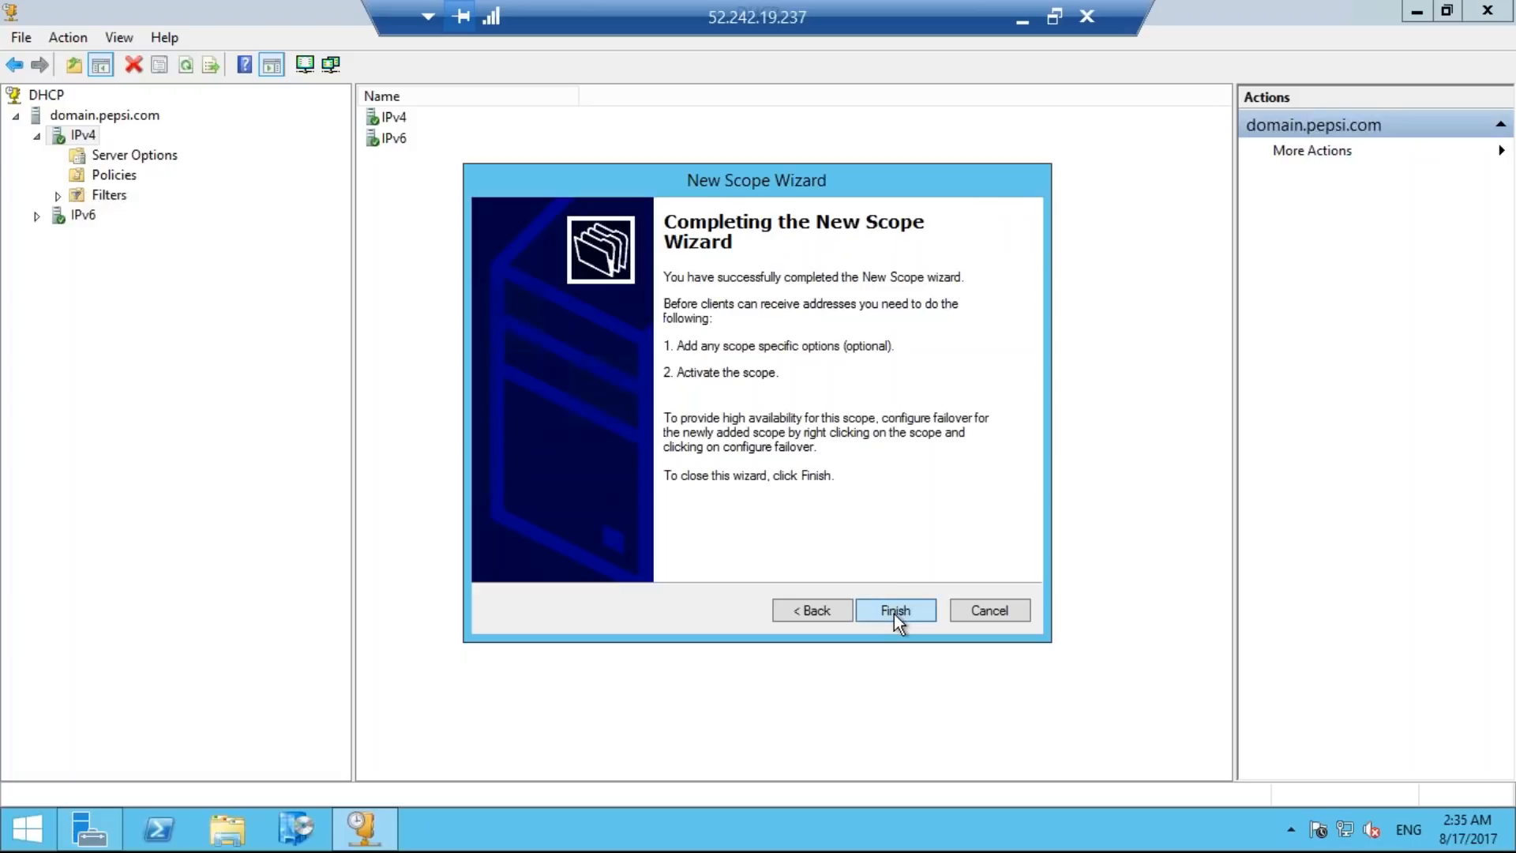
left_click(894, 613)
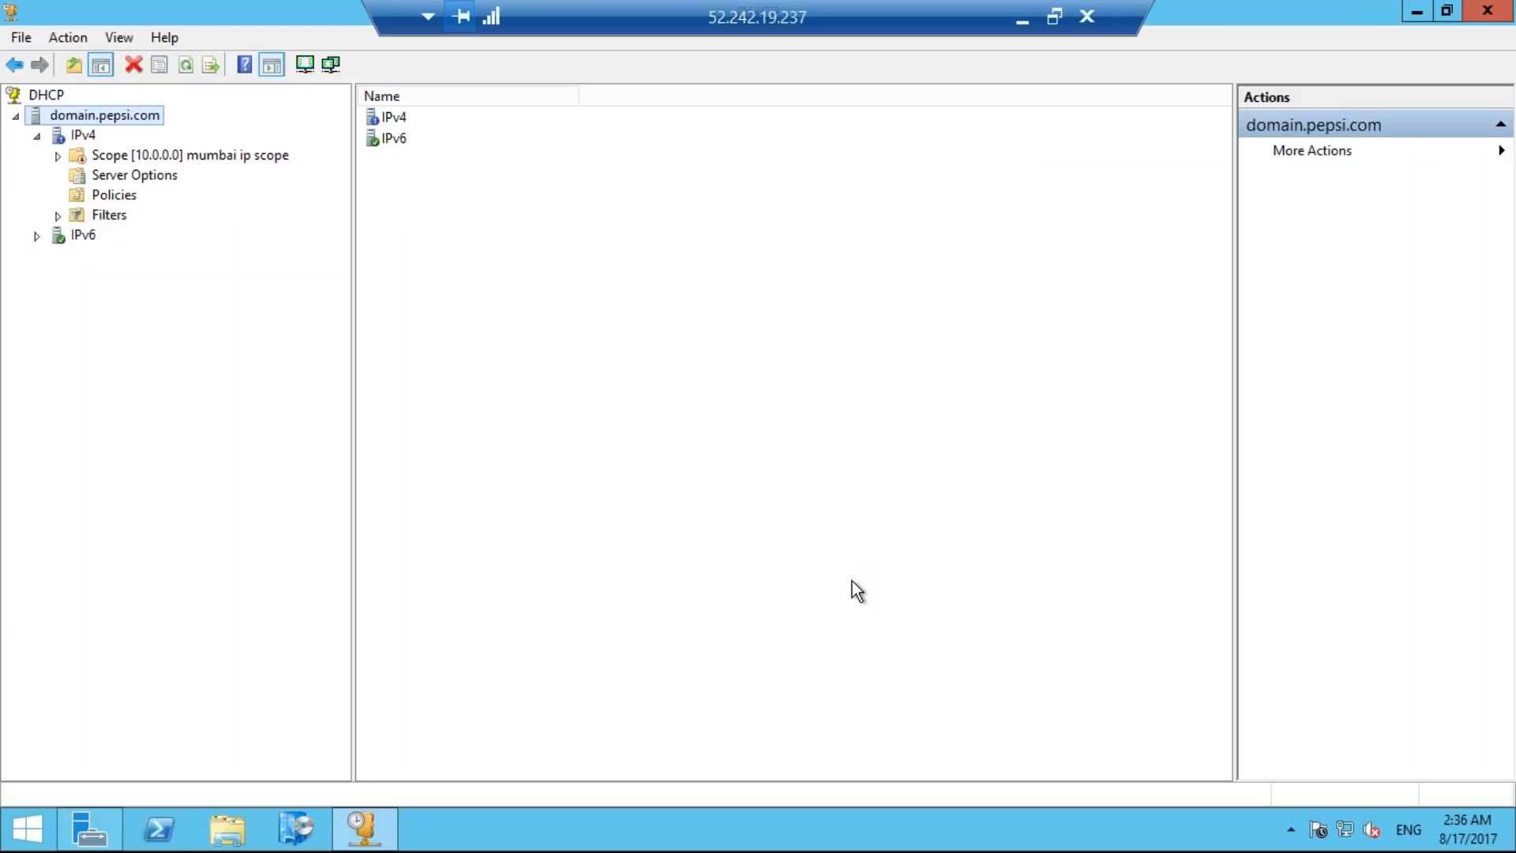
Activate the mumbai ip scope under IPv4 and minimize the DHCP console.
left_click(58, 156)
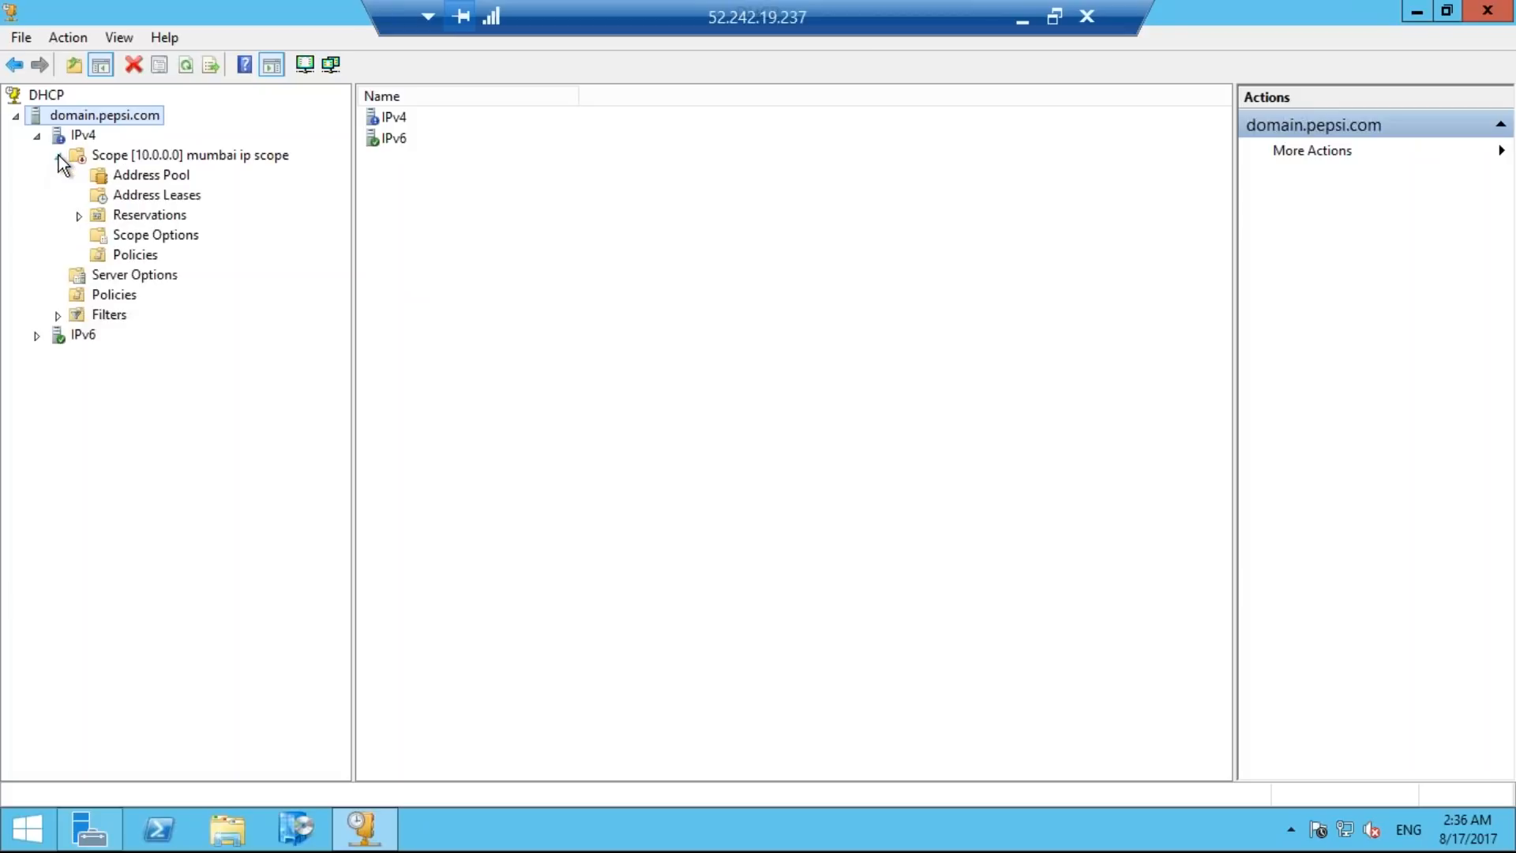
left_click(119, 156)
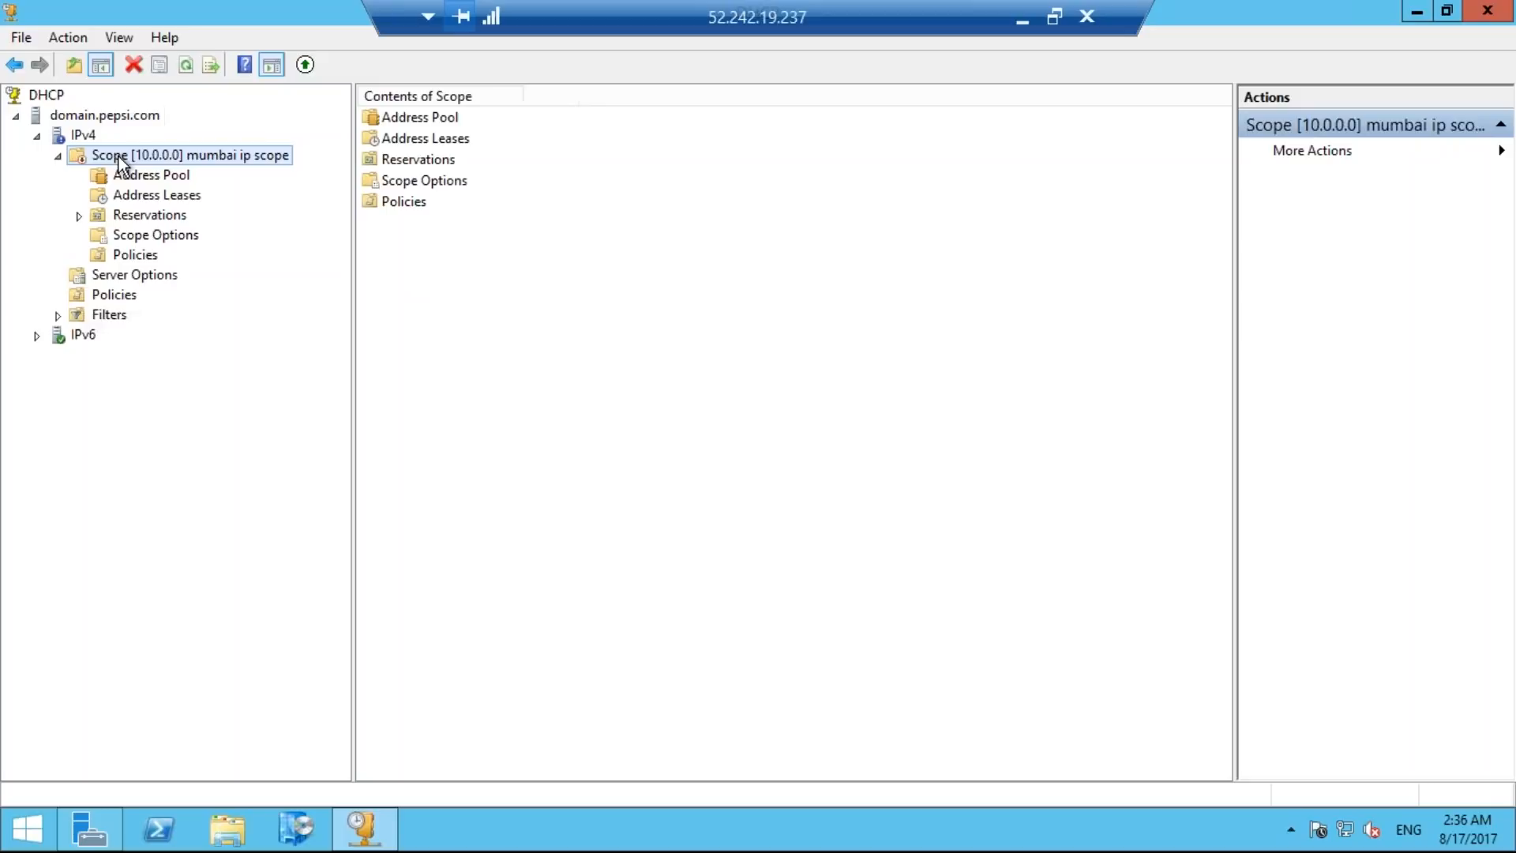
right_click(118, 156)
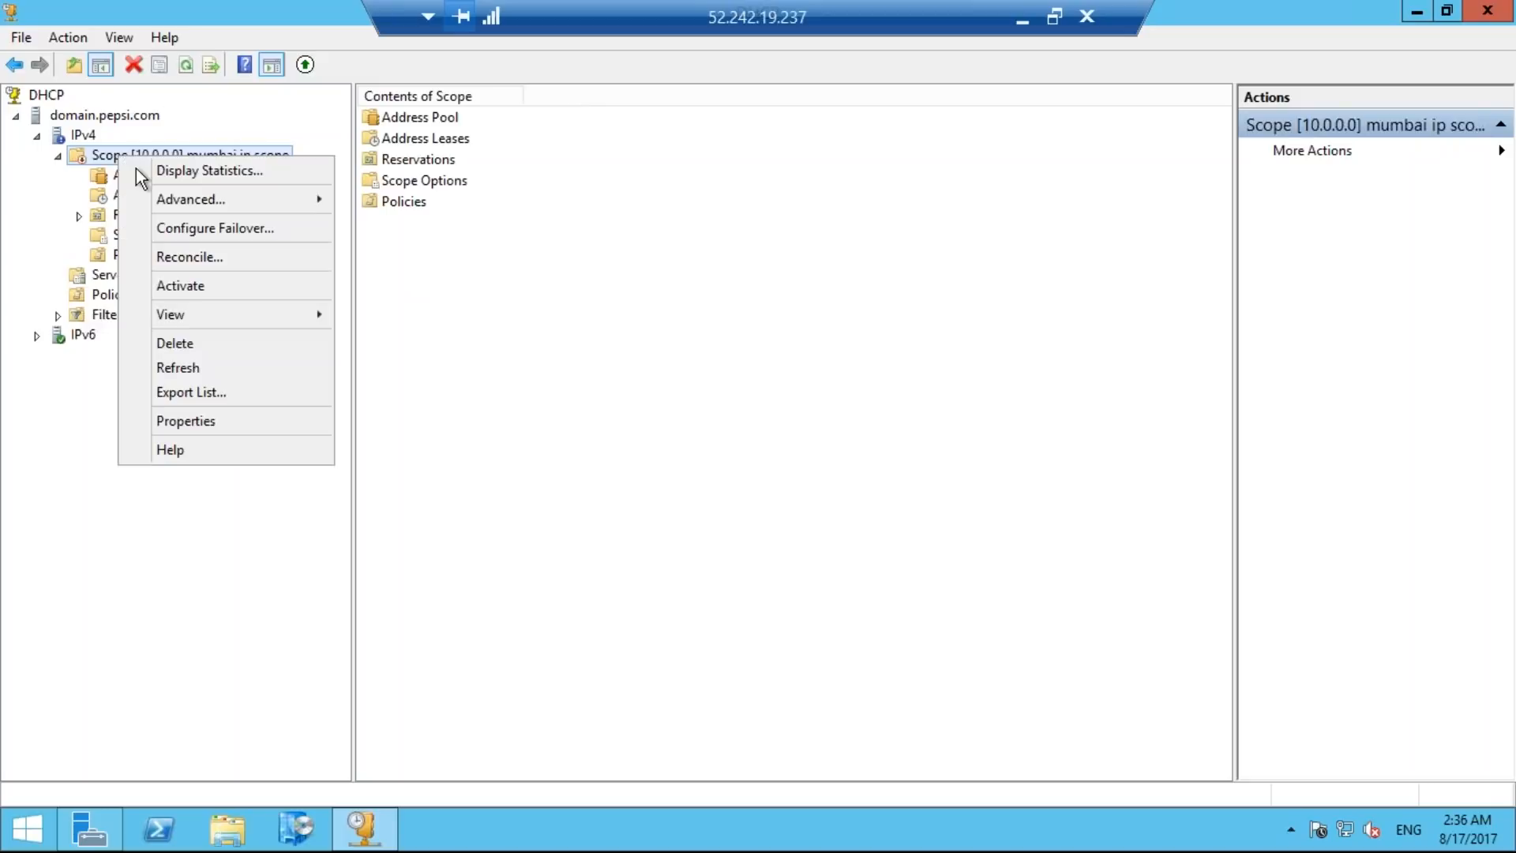
left_click(199, 289)
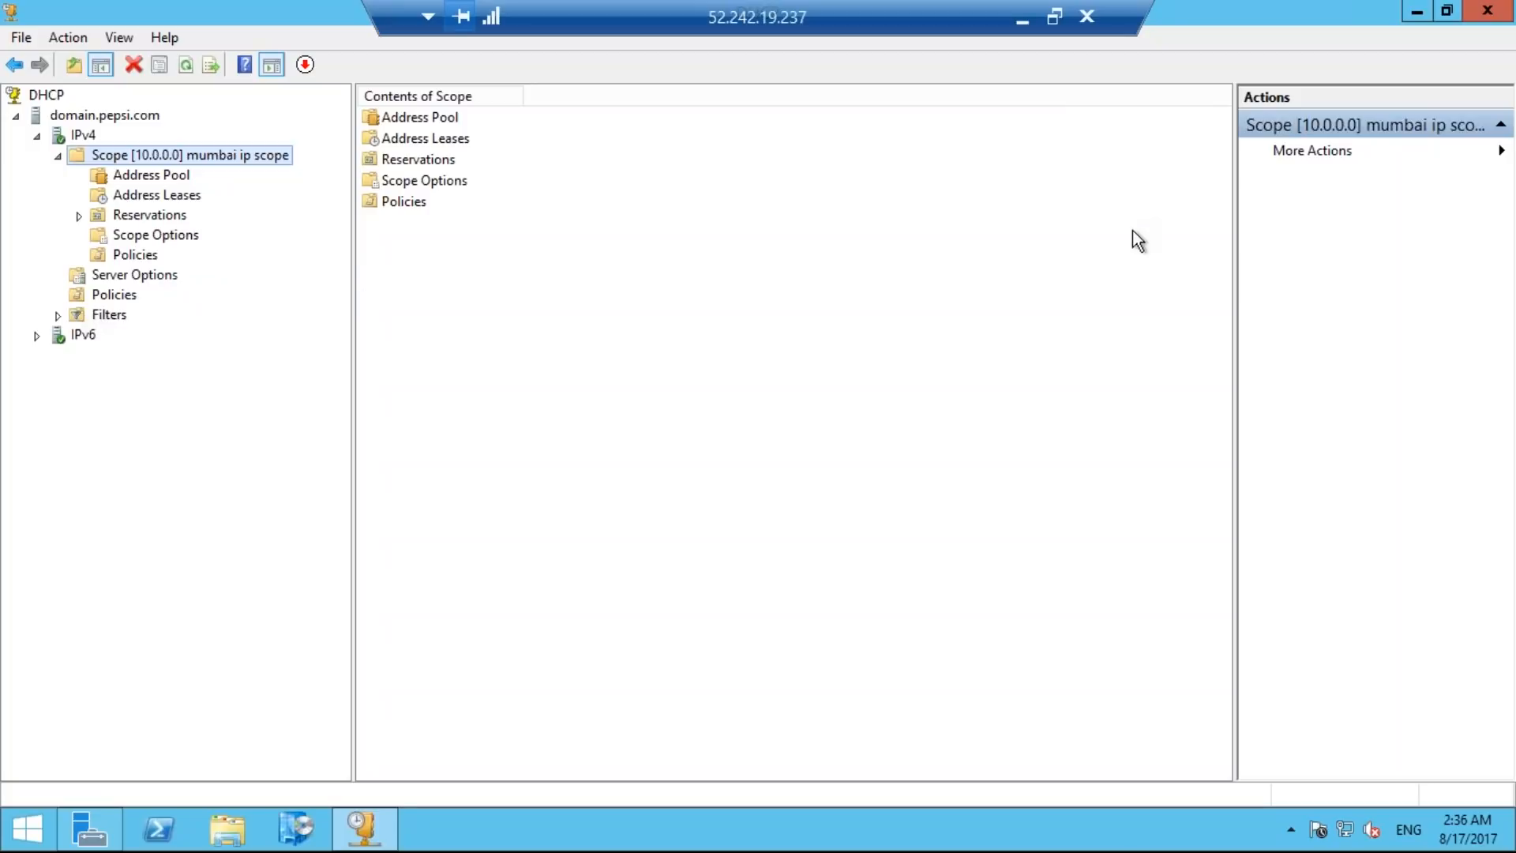
left_click(1417, 17)
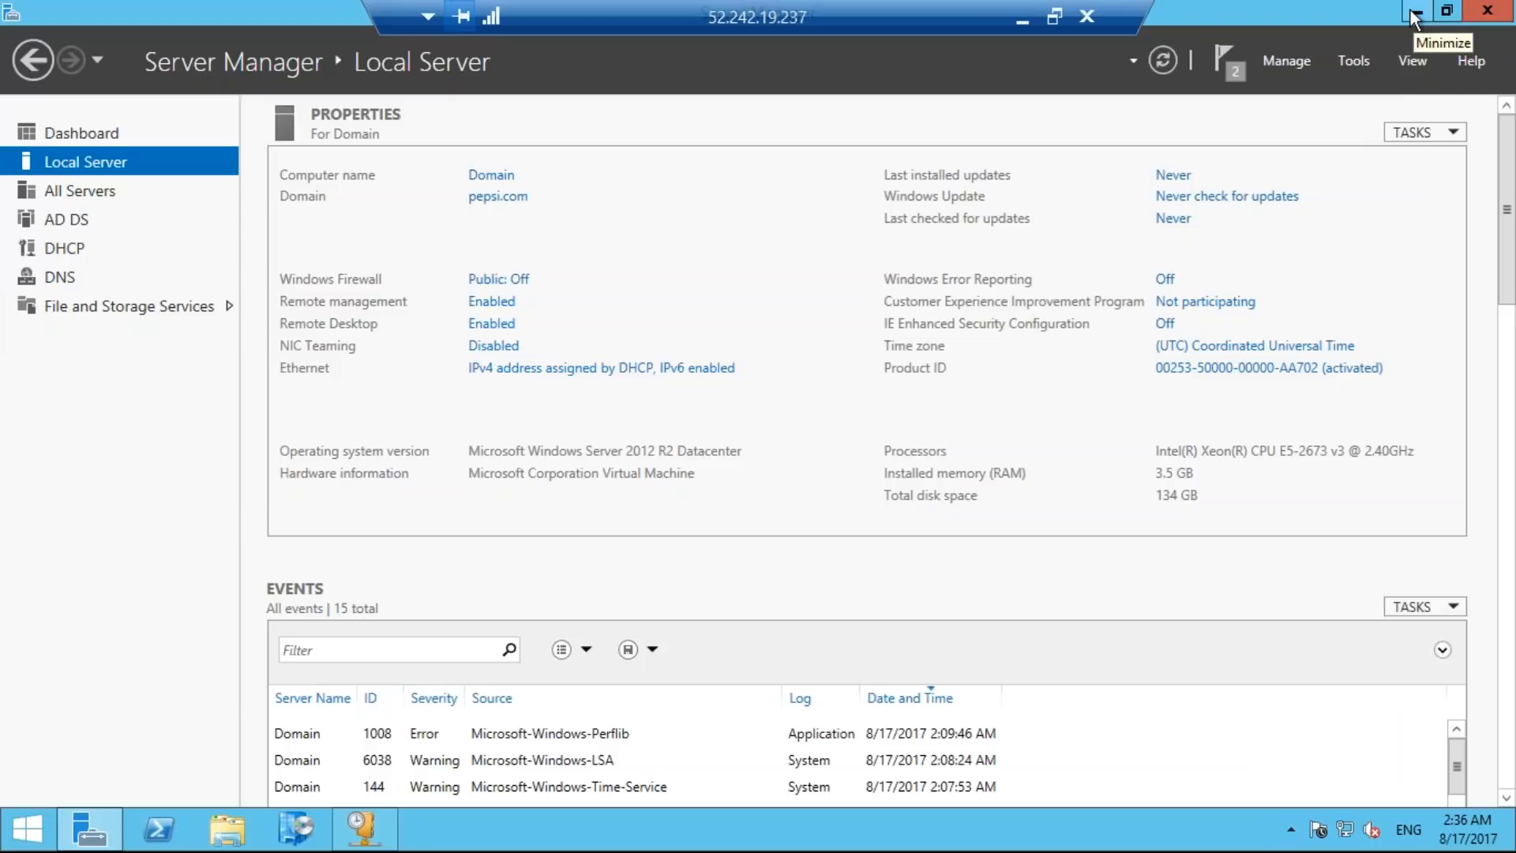
Switch to the Notepad checklist and mark item 49, creating the DHCP server, as done.
left_click(1020, 14)
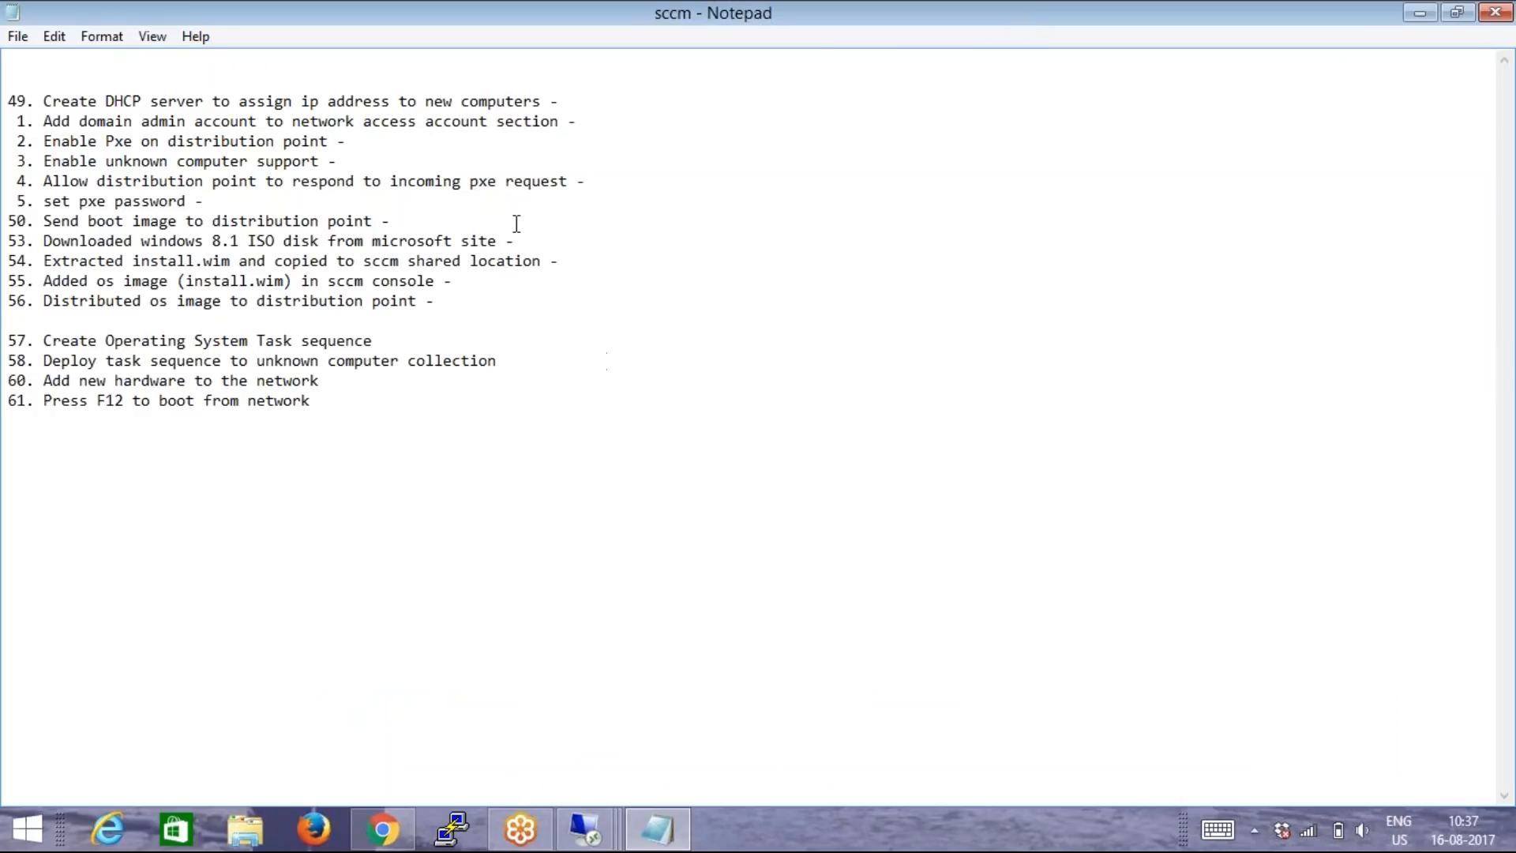
left_click(573, 103)
type("done")
Switch to the SCCM server's remote session, maximize Server Manager and launch the Configuration Manager console.
mouse_move(584, 829)
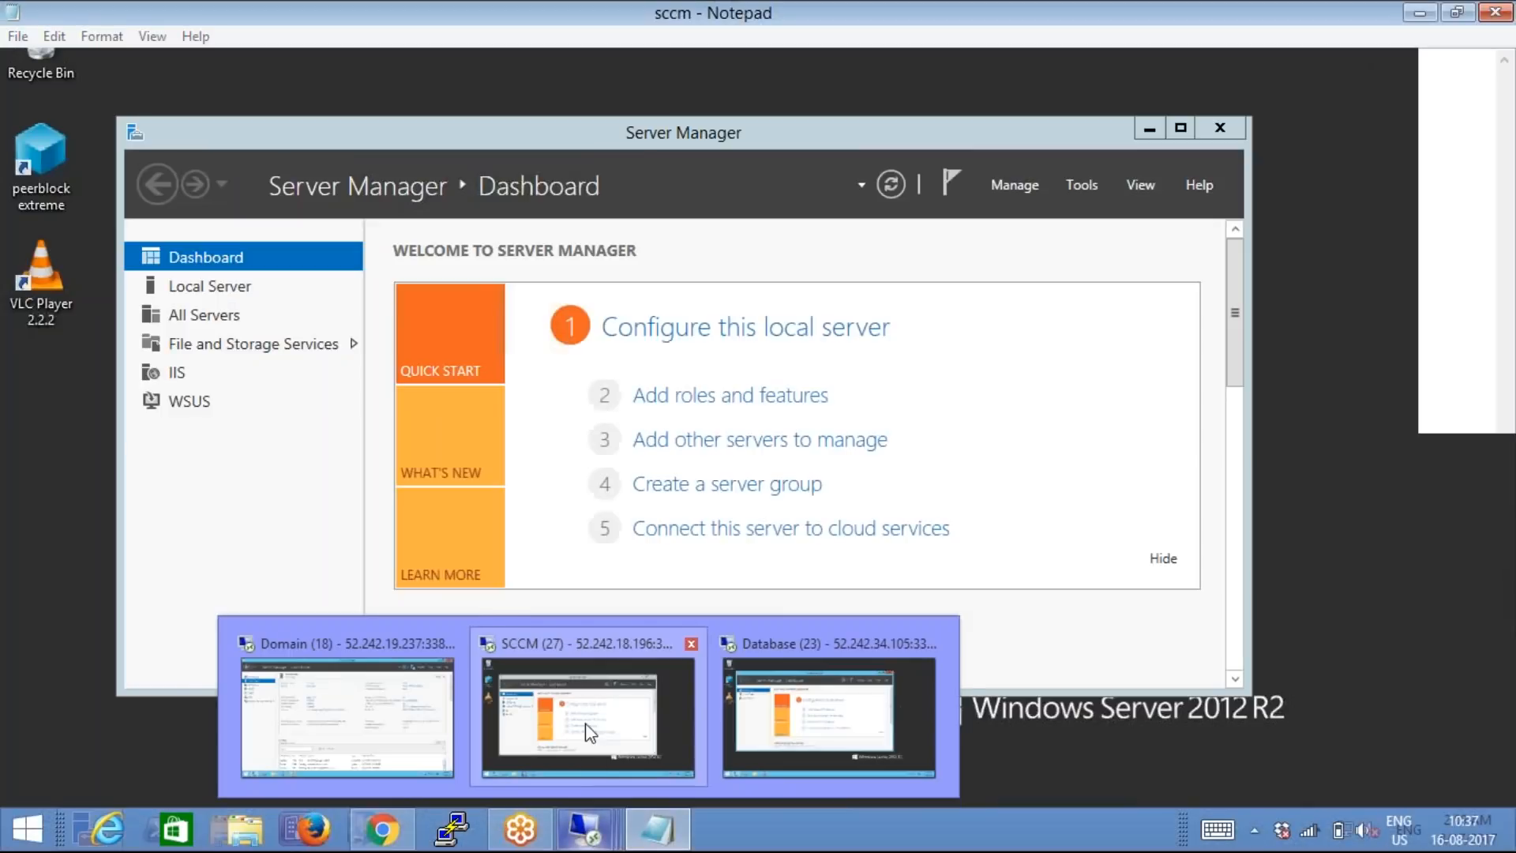
left_click(588, 731)
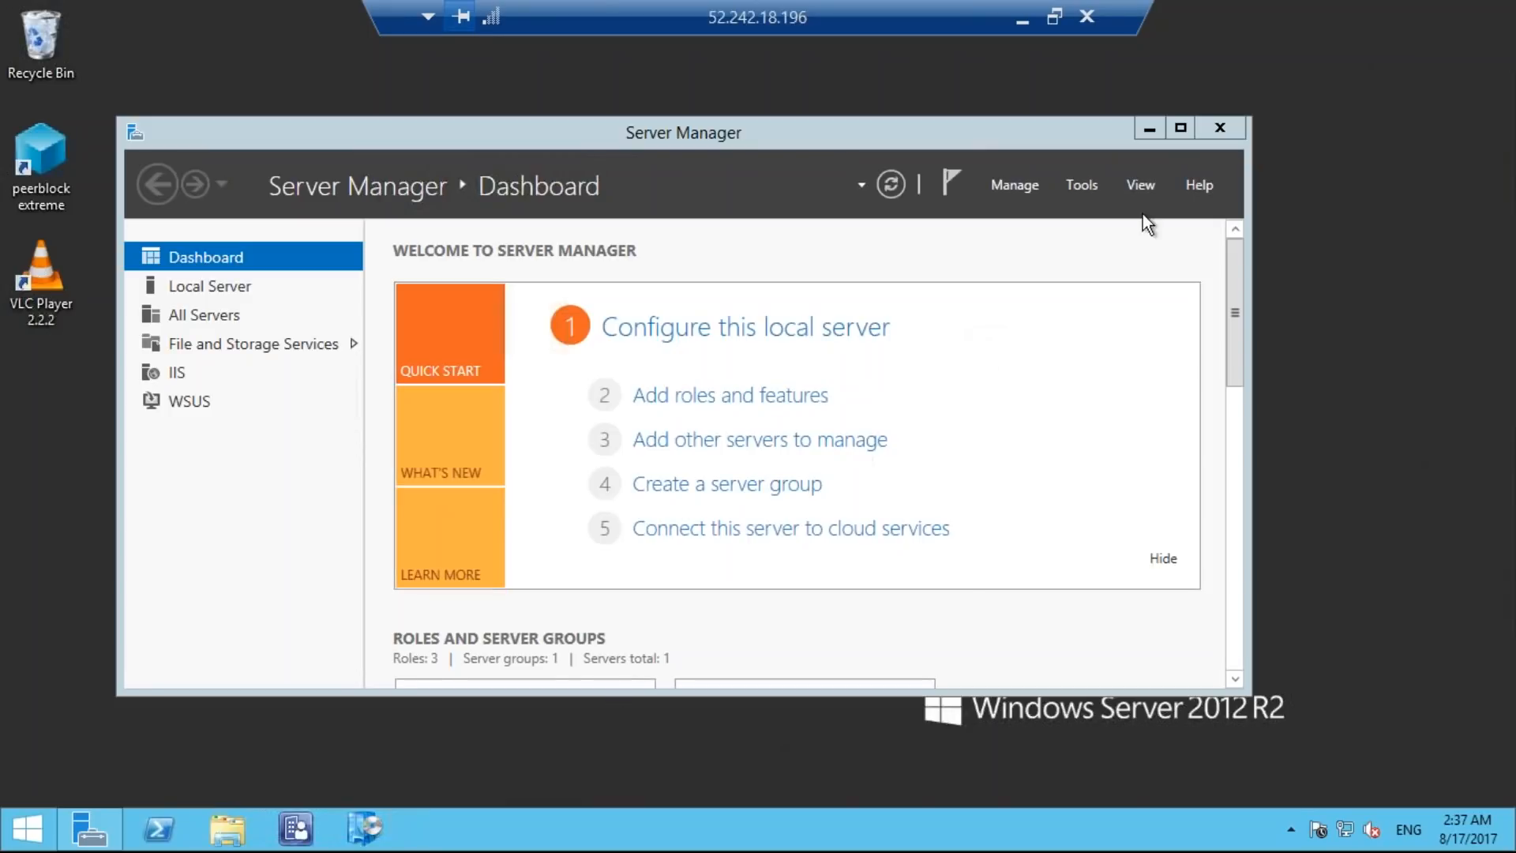
left_click(1180, 128)
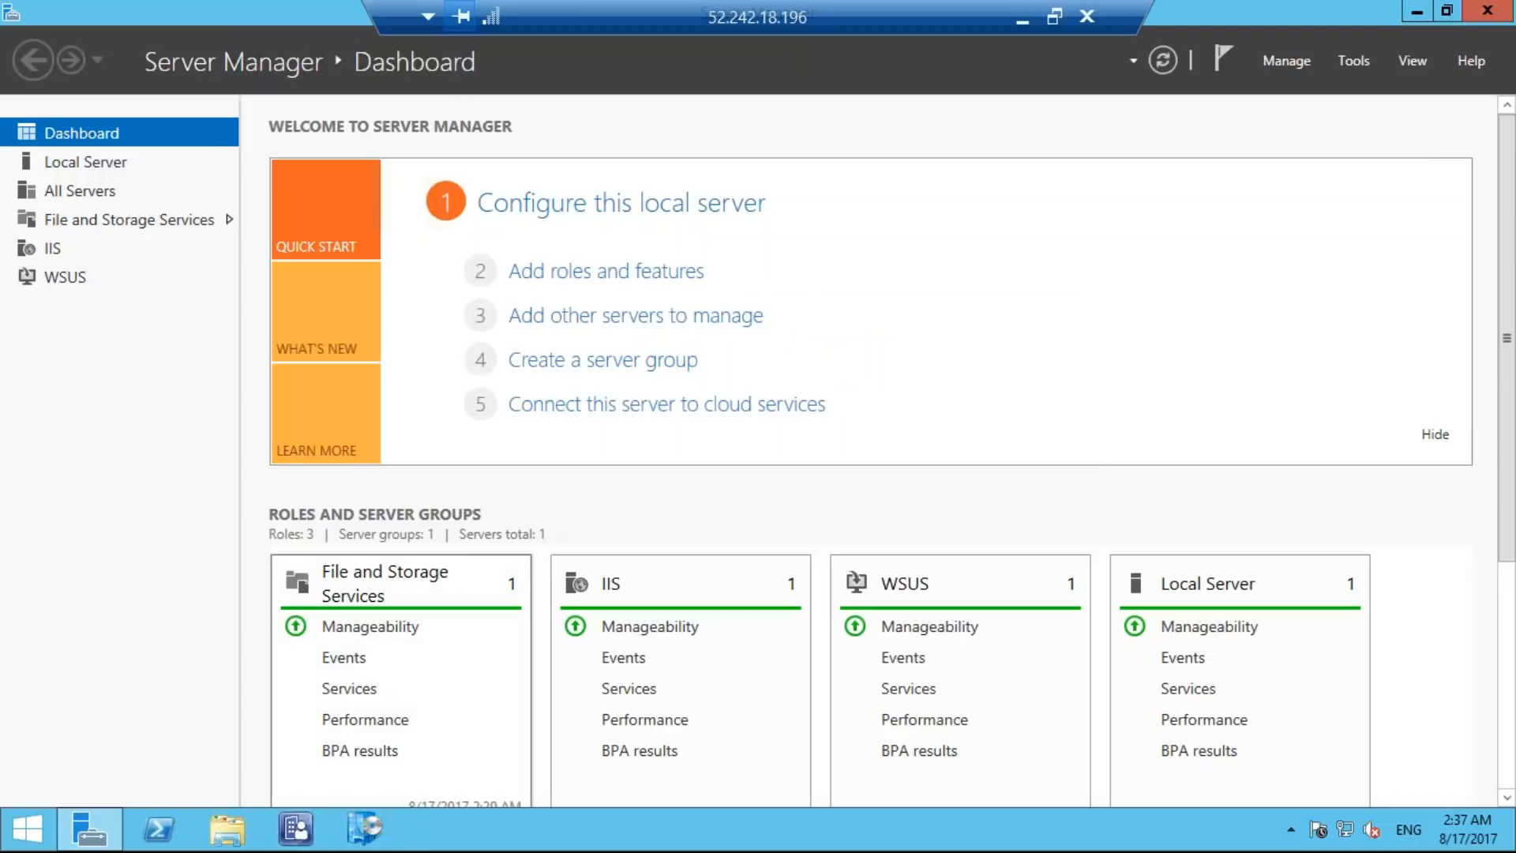
left_click(298, 830)
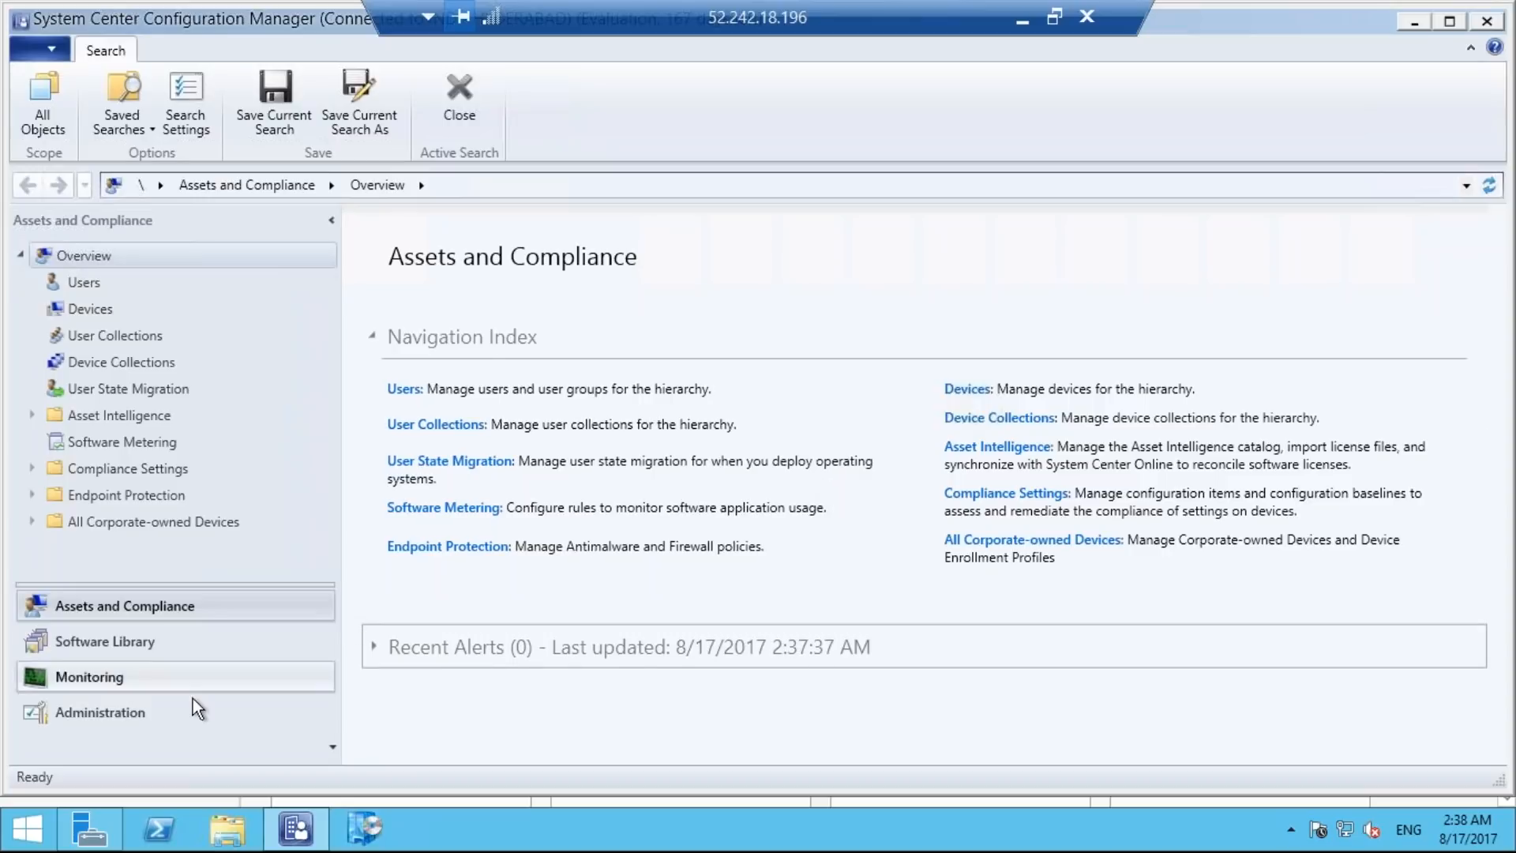
Open the Network Access Account settings of the Software Distribution component for the IND - HYDERABAD site.
left_click(159, 711)
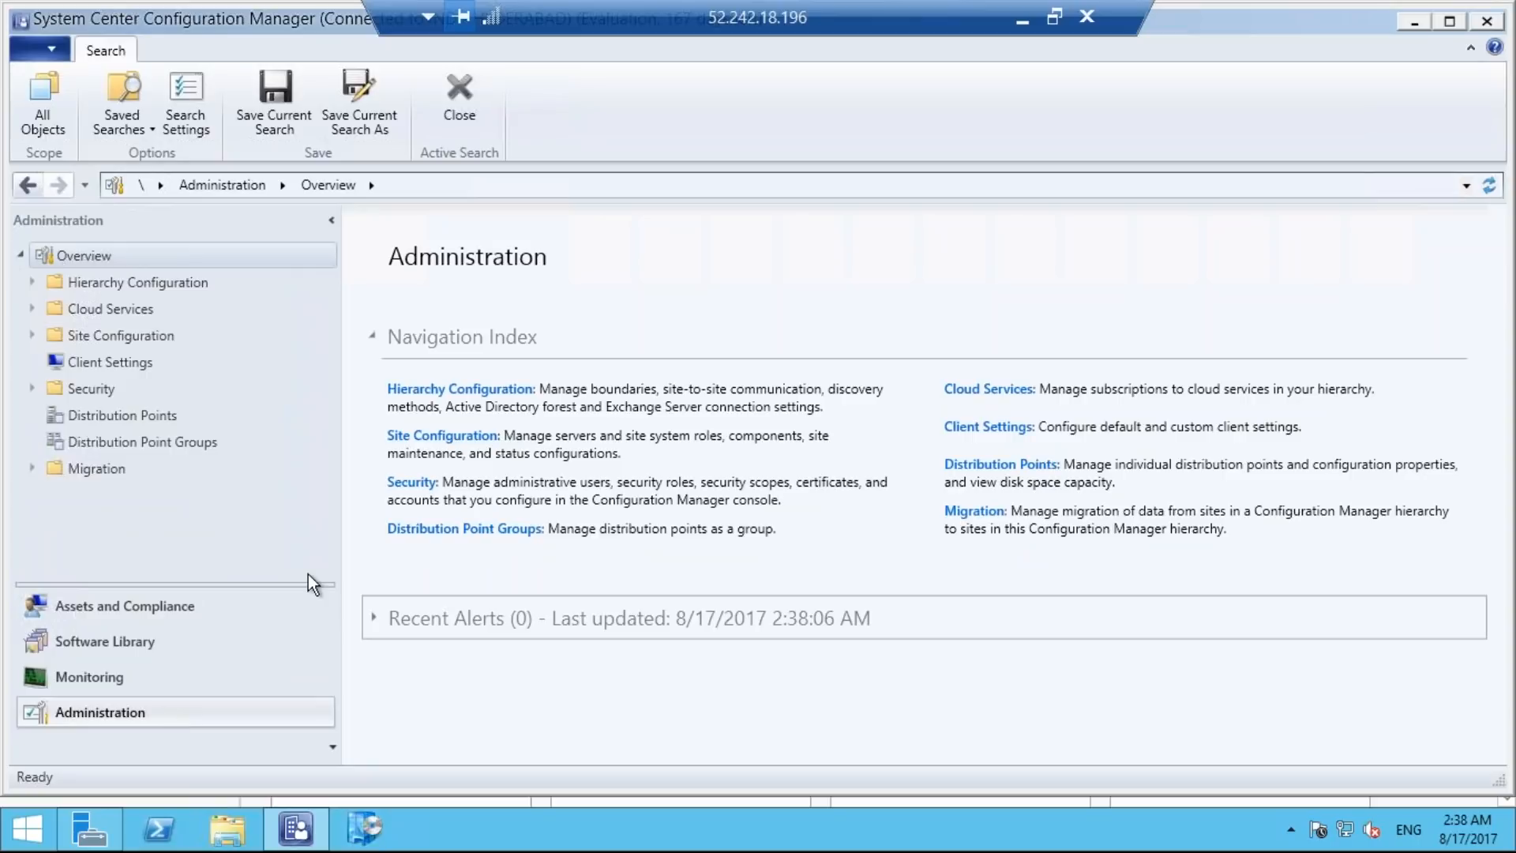
left_click(474, 439)
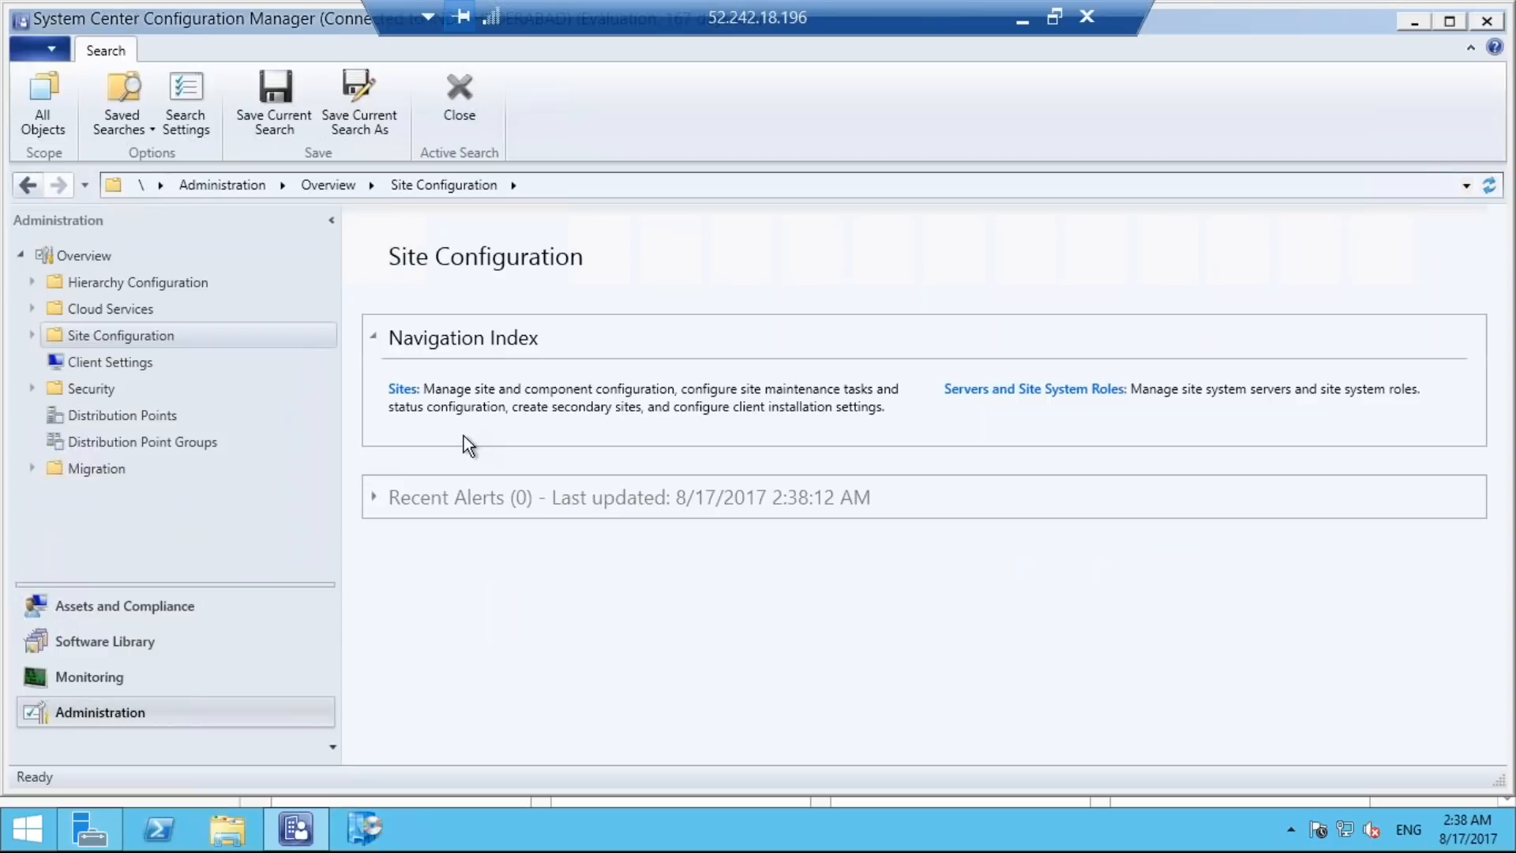
left_click(405, 390)
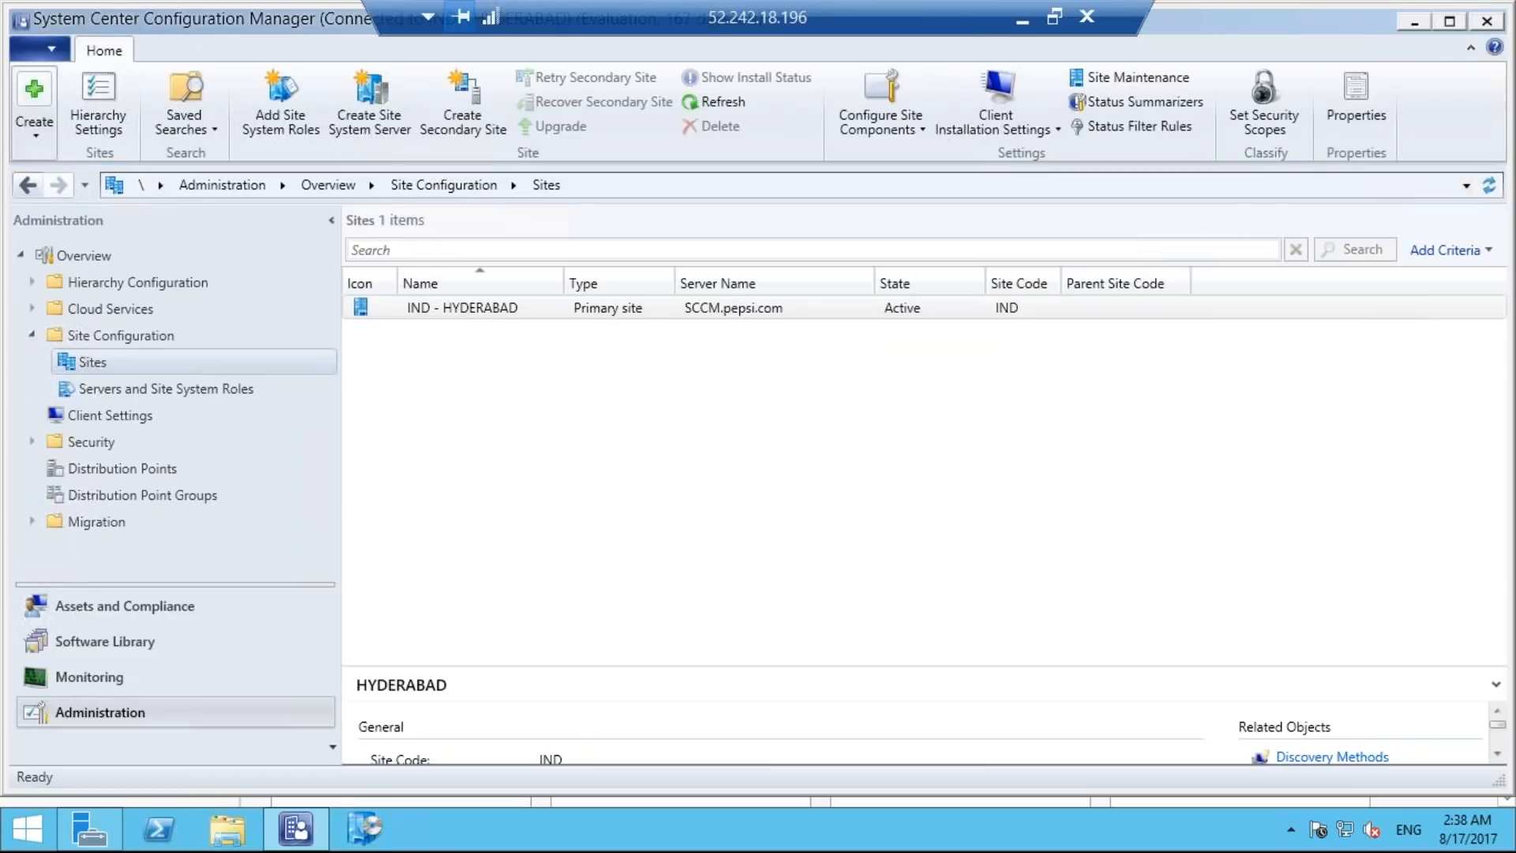
right_click(518, 314)
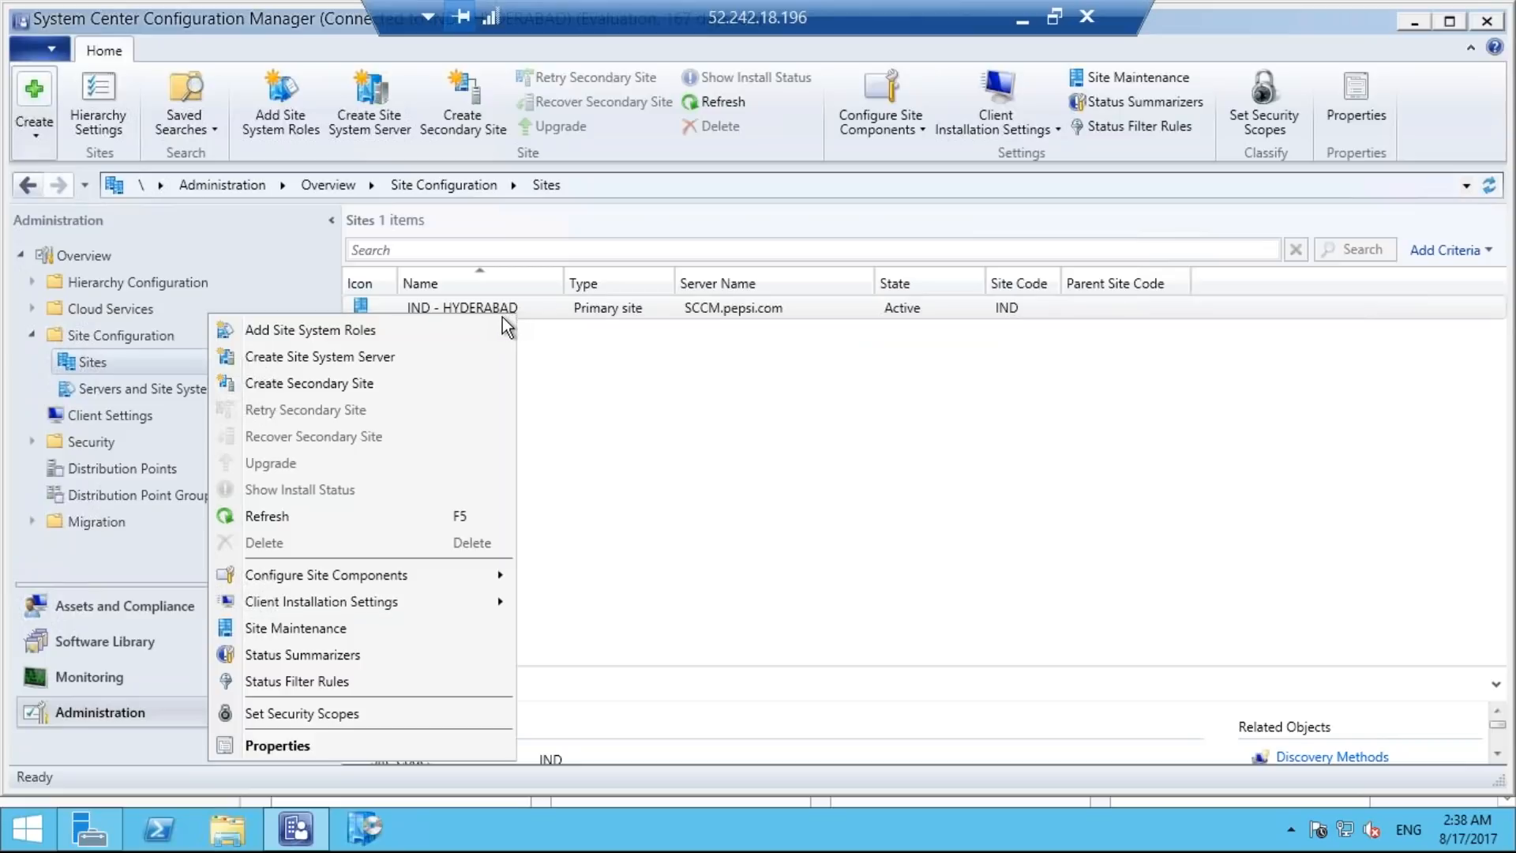
mouse_move(464, 574)
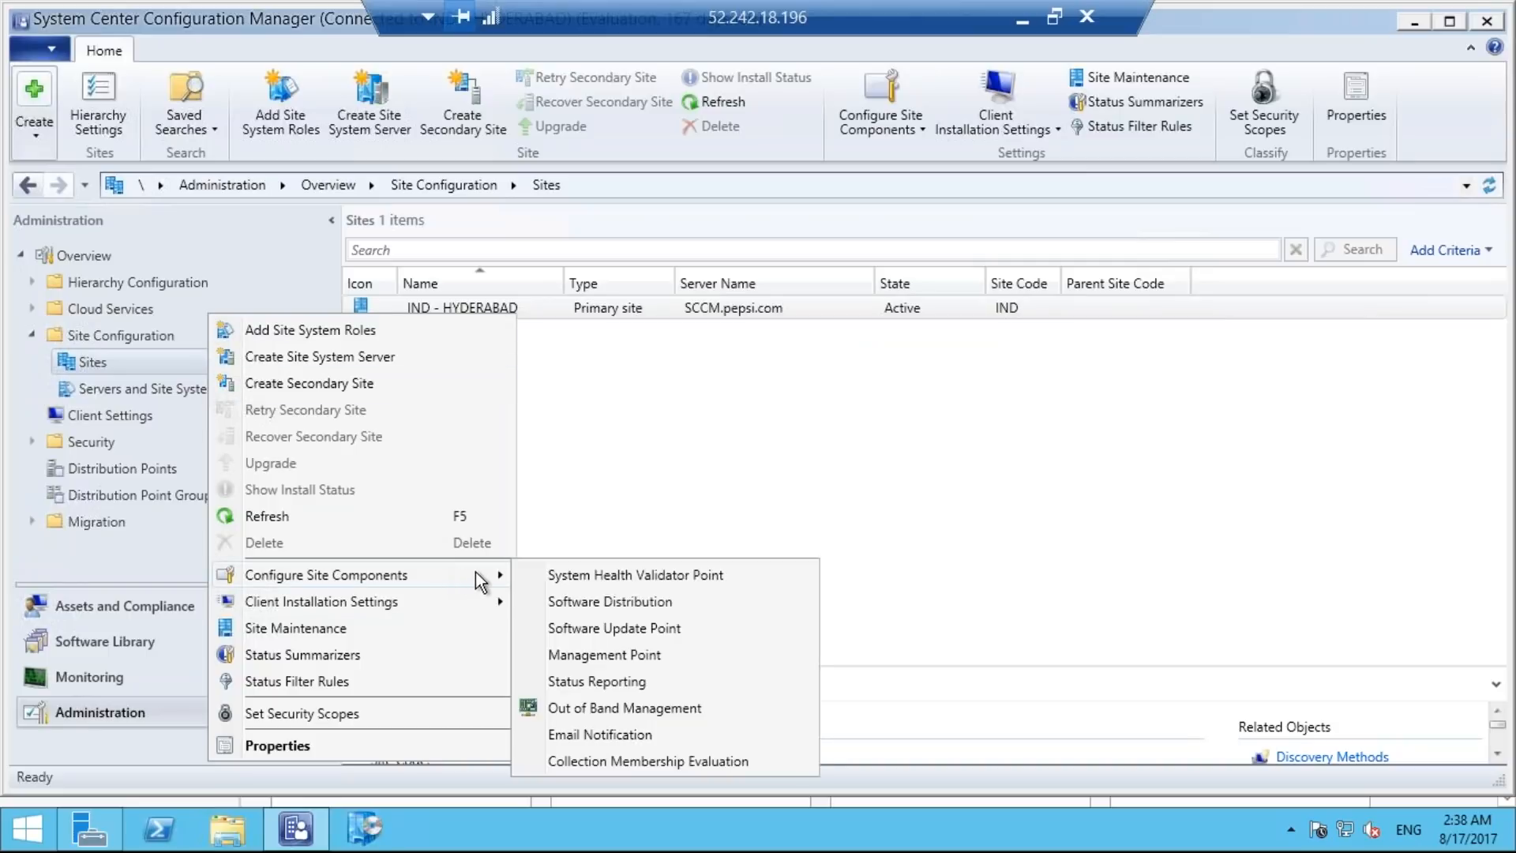
left_click(625, 602)
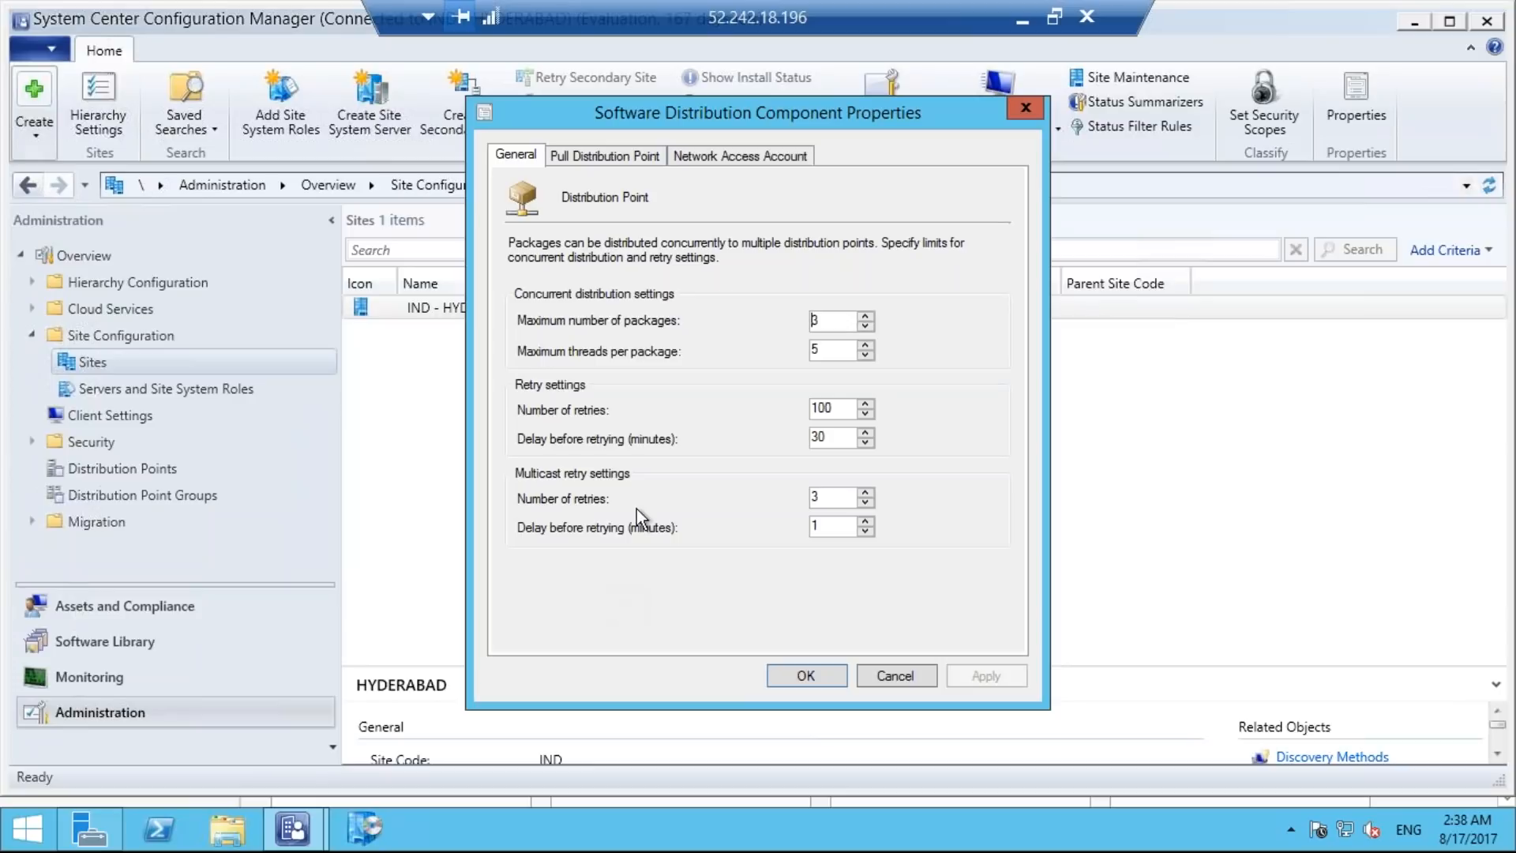
left_click(727, 150)
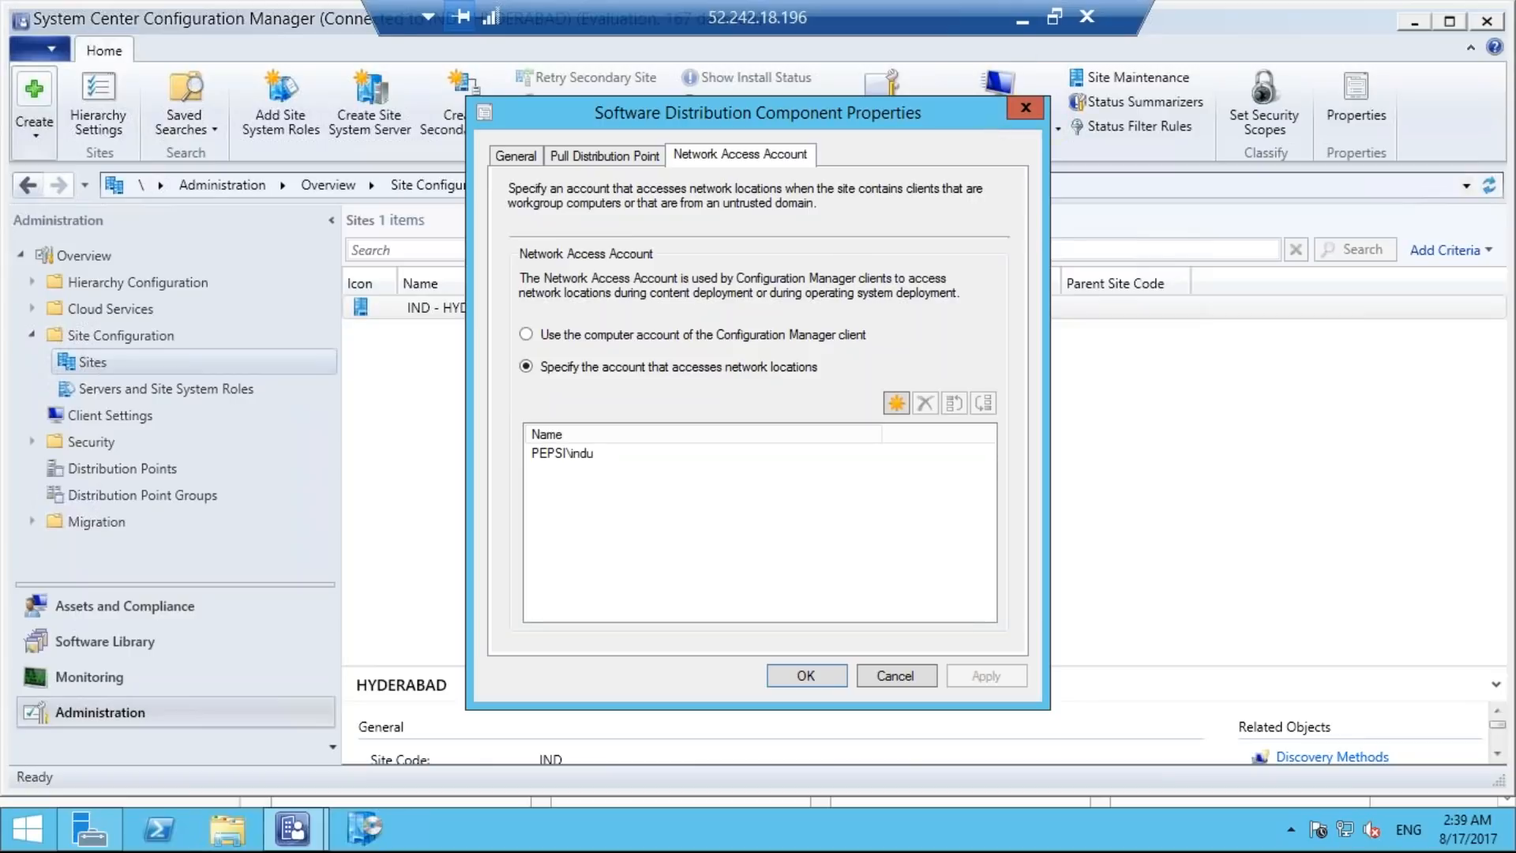
Switch to the Notepad checklist and mark item 1, adding the domain admin account to network access, as done.
left_click(1018, 15)
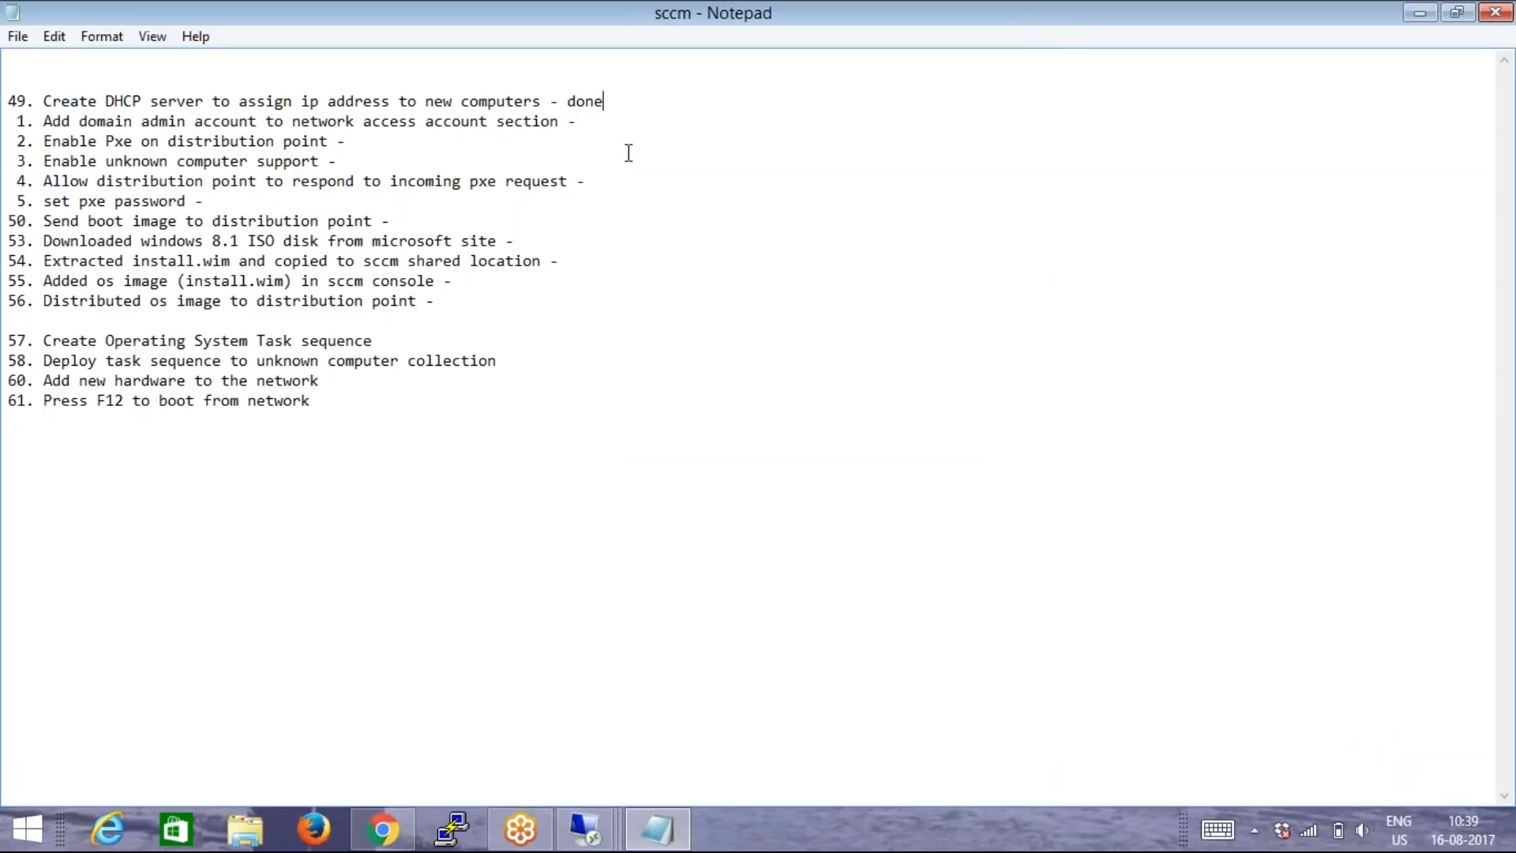
left_click(588, 126)
type("done")
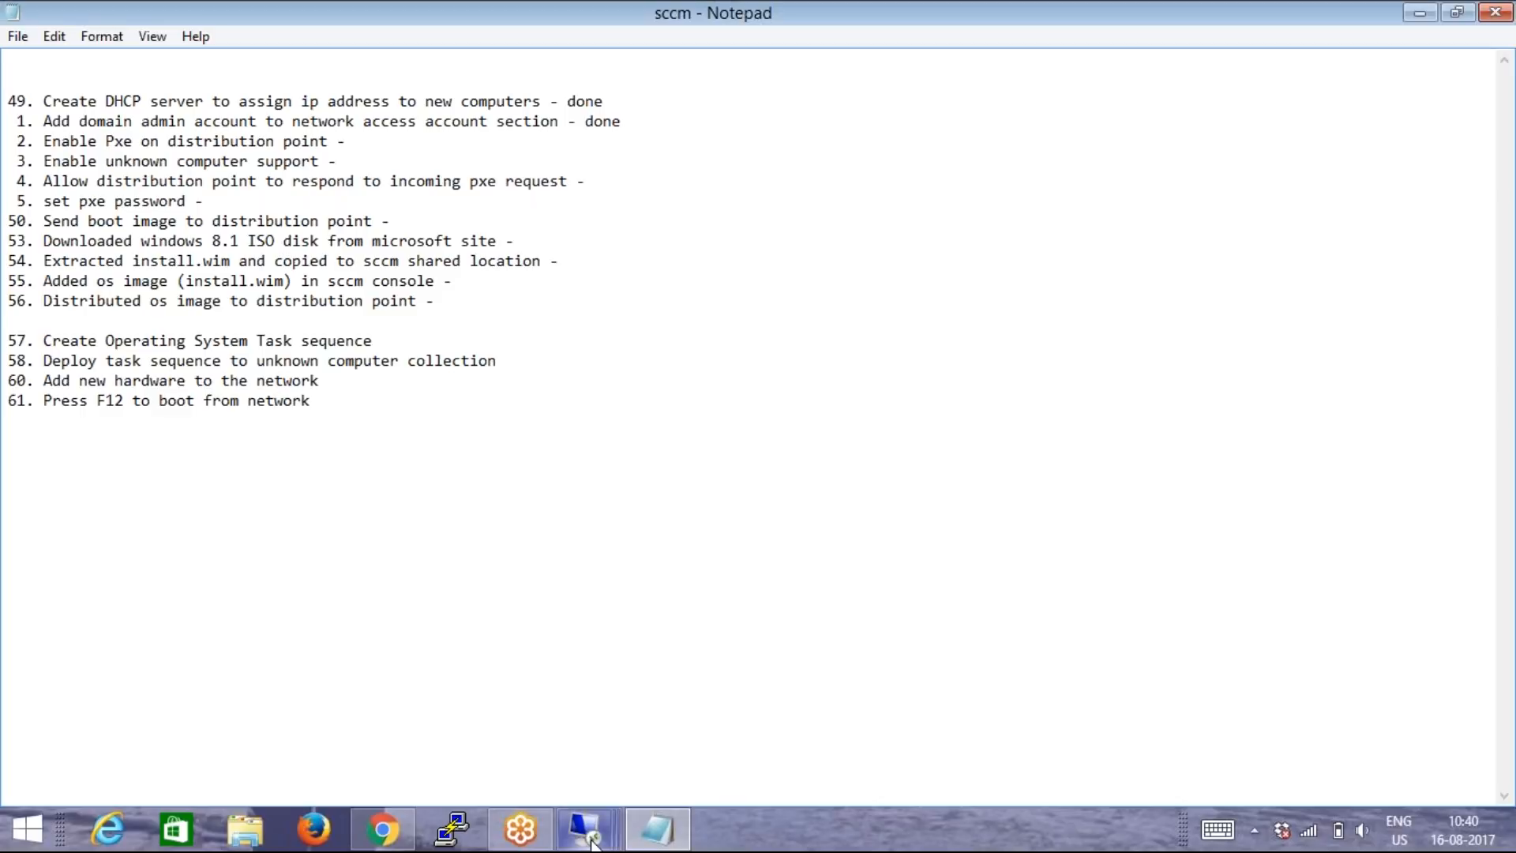
Return to the SCCM server session and close the Software Distribution component properties without changes.
mouse_move(590, 832)
left_click(588, 714)
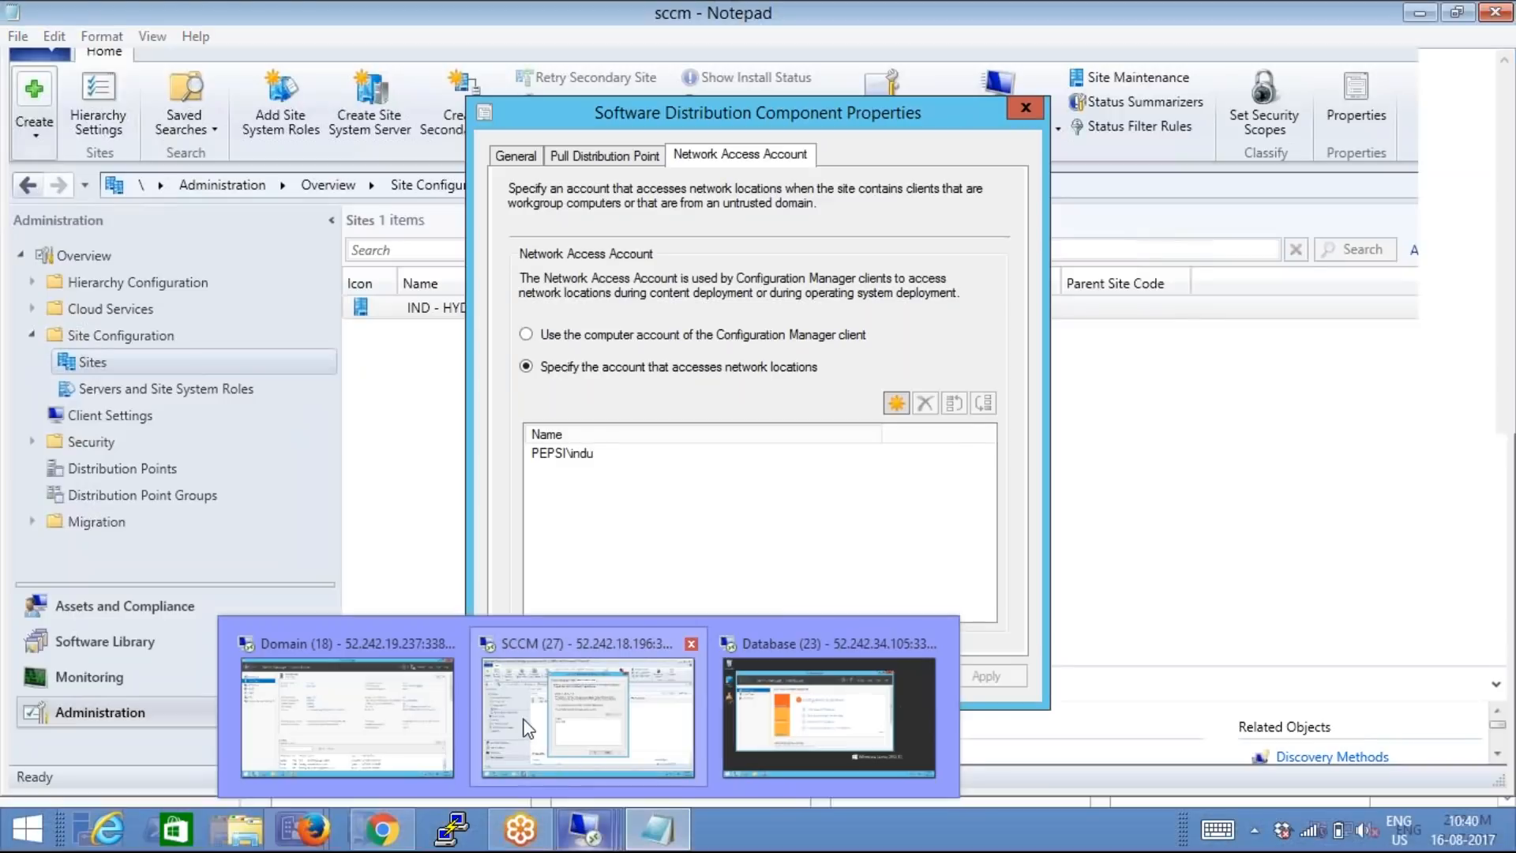
left_click(878, 672)
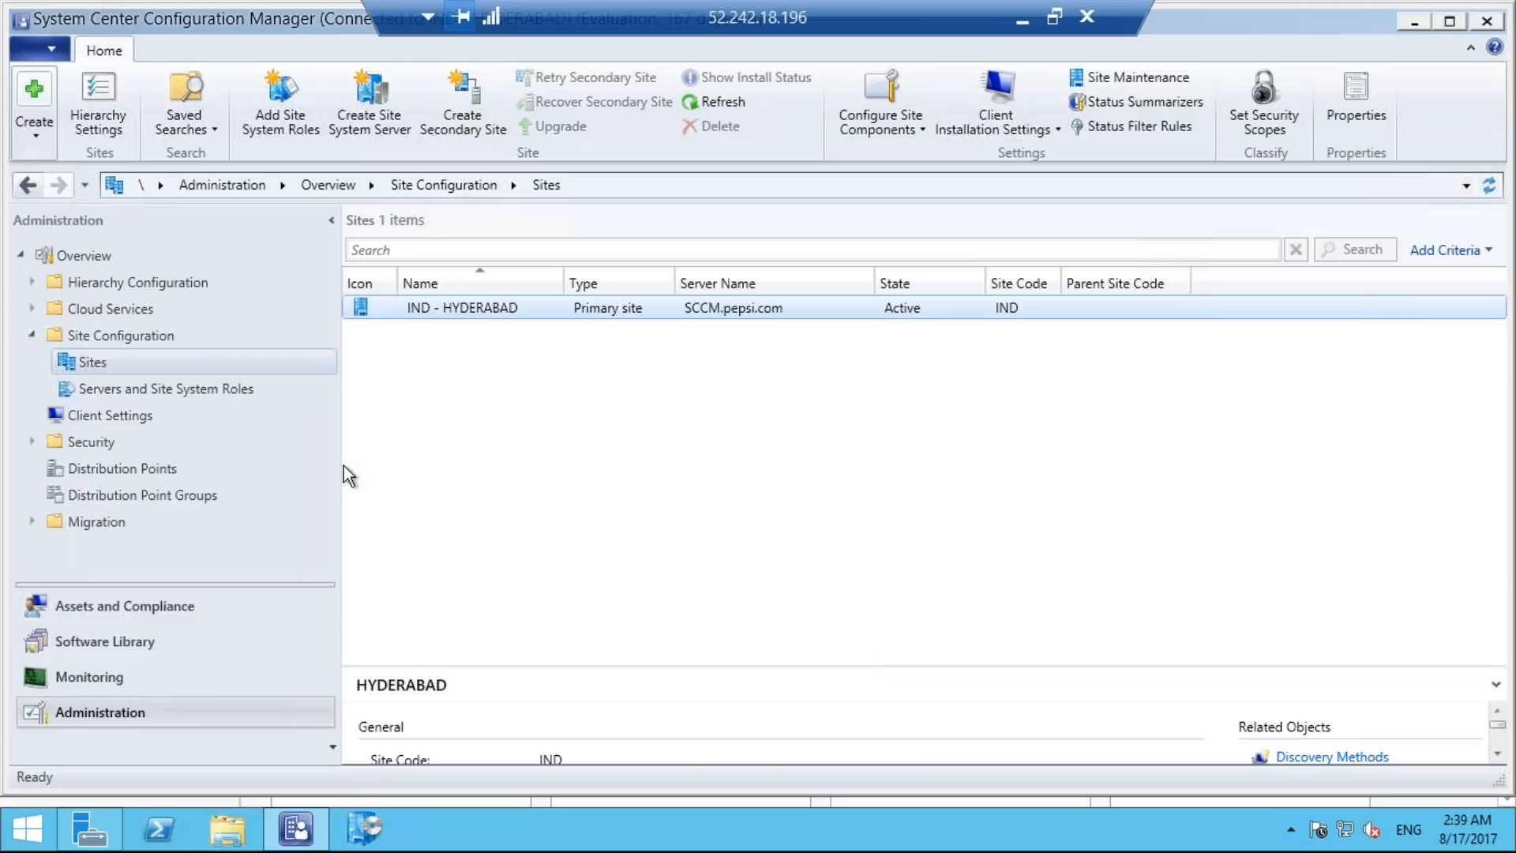
Open the properties of the Distribution point role on \\SCCM.pepsi.com under Servers and Site System Roles.
left_click(229, 389)
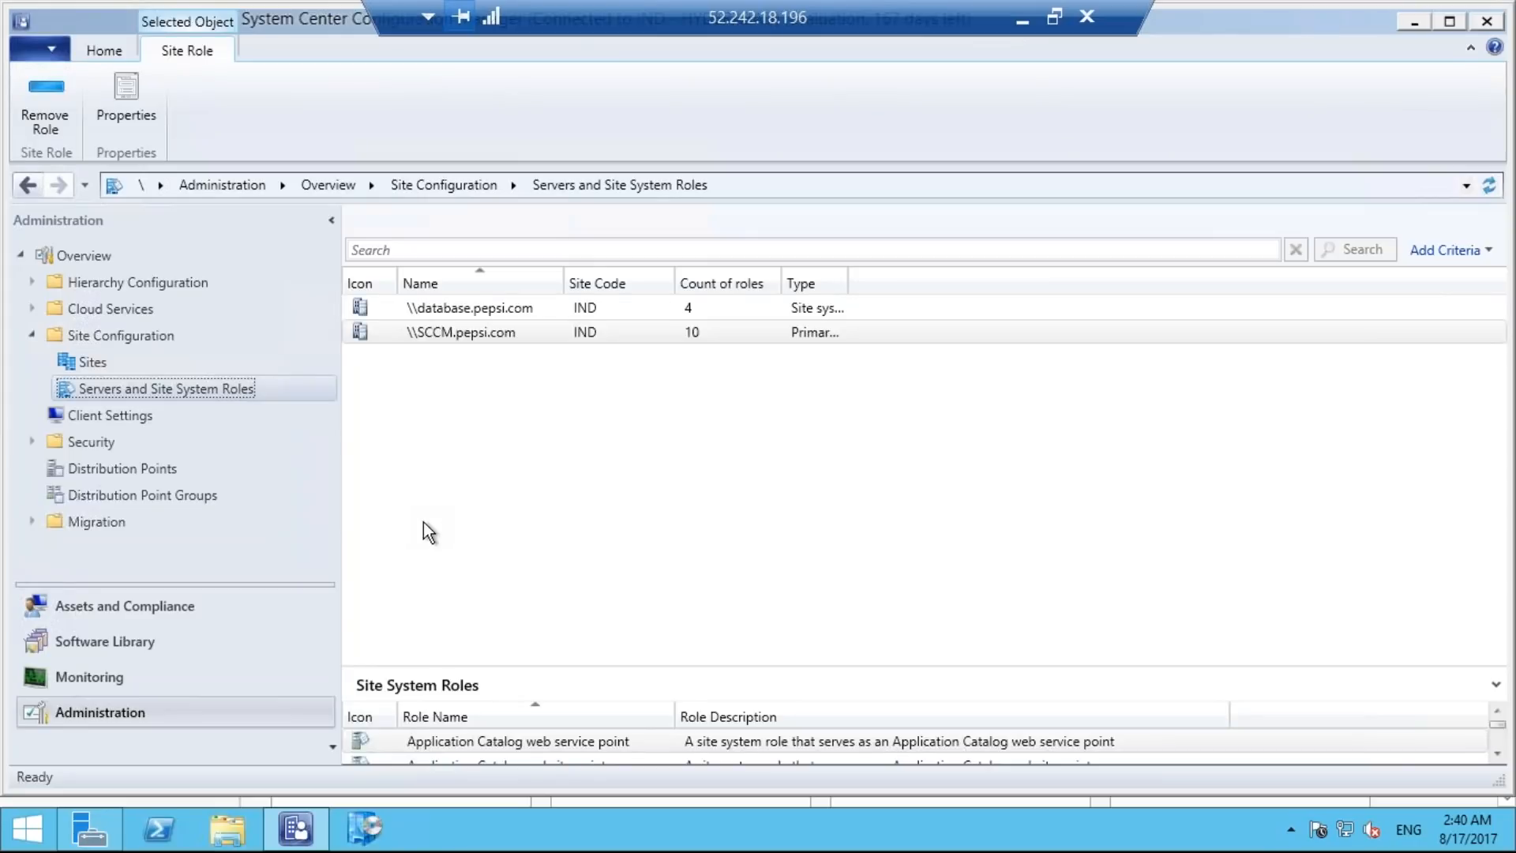
left_click_drag(629, 659, 634, 393)
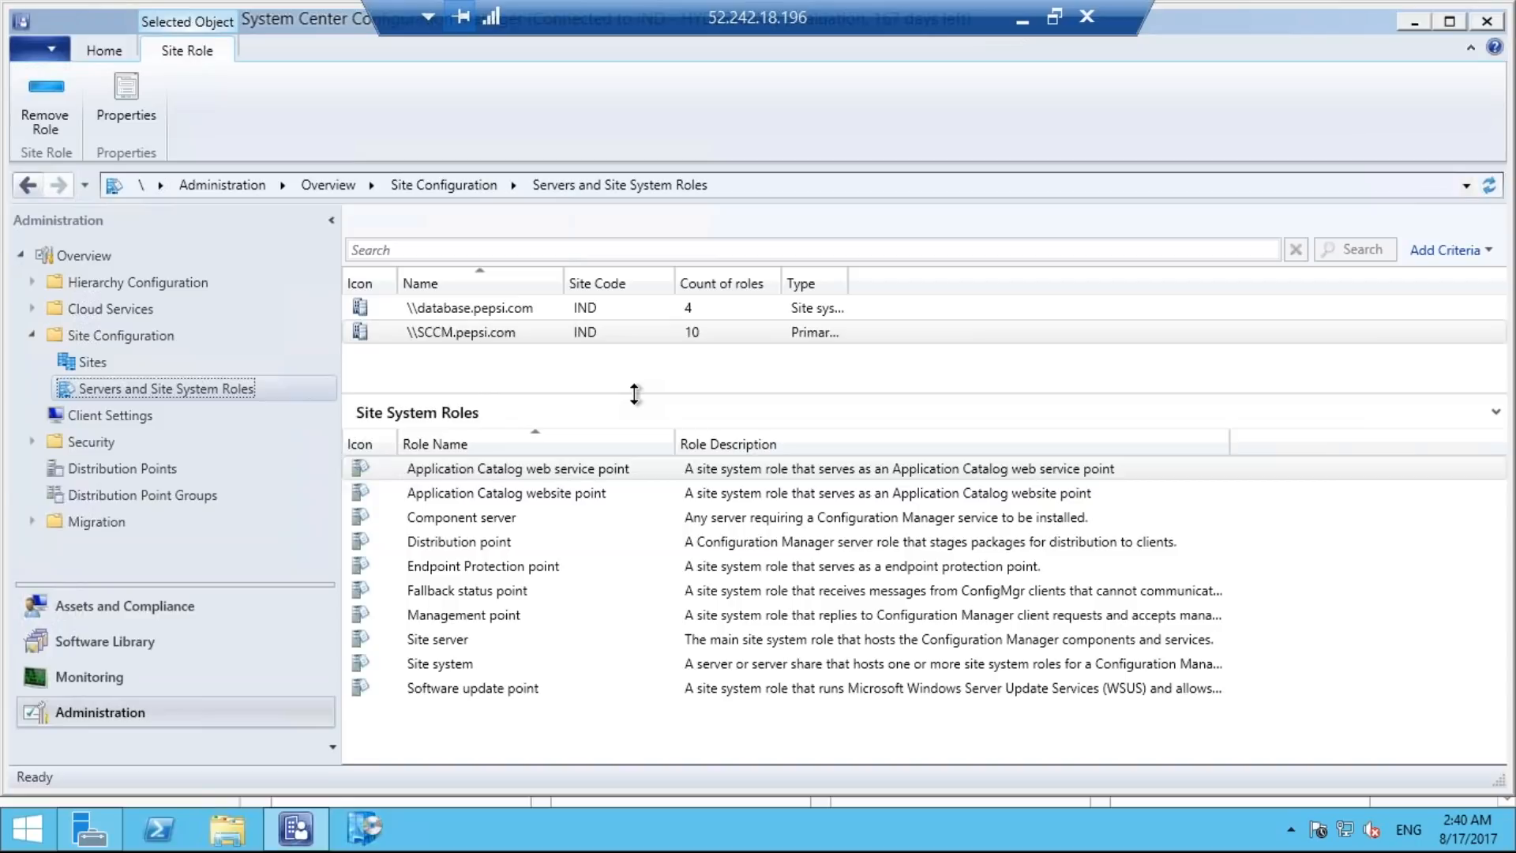
left_click(514, 542)
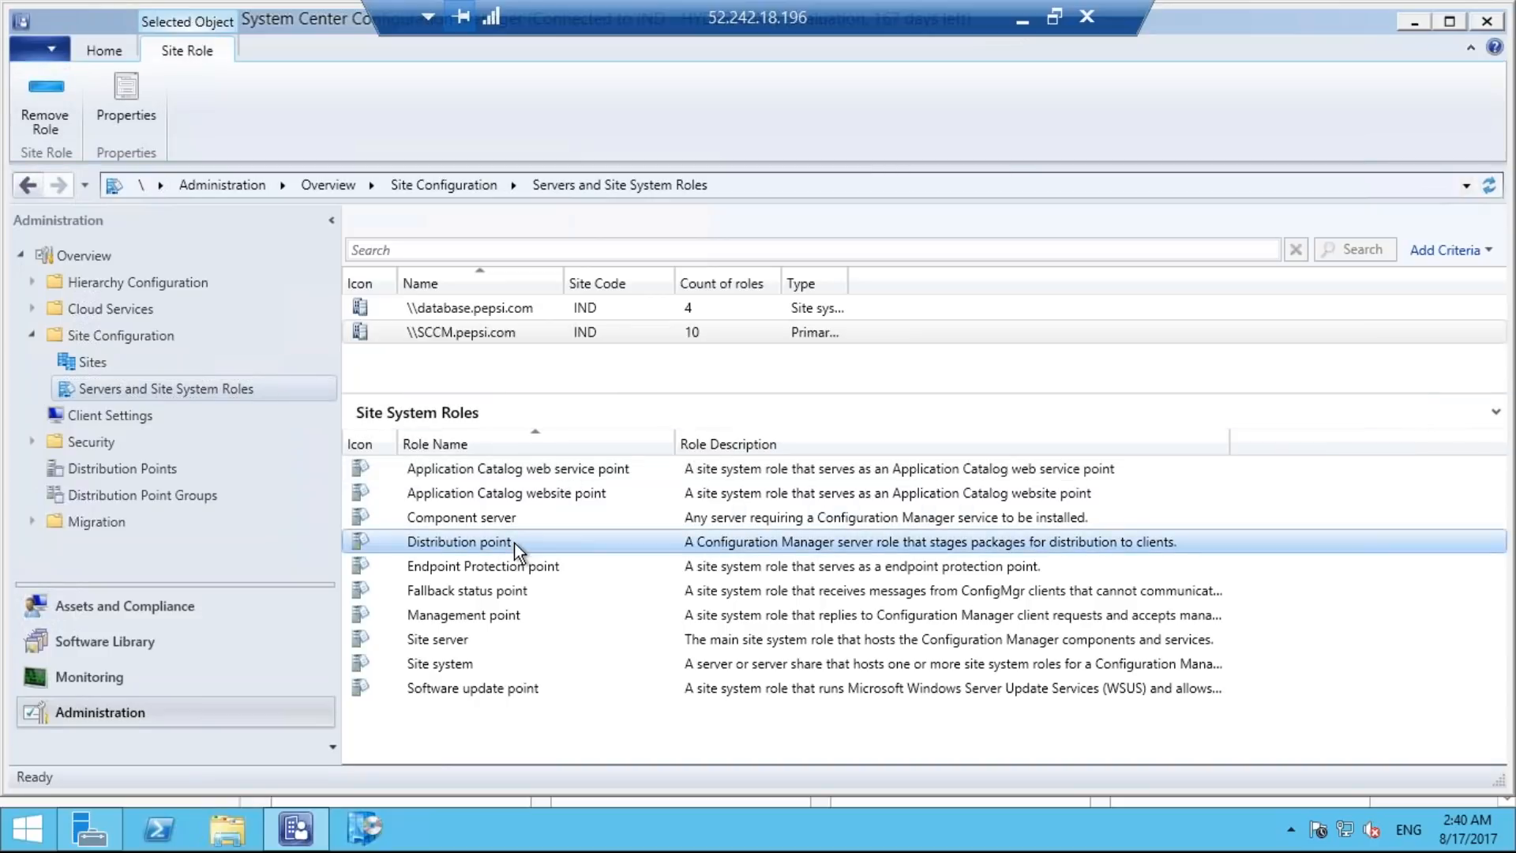
right_click(513, 542)
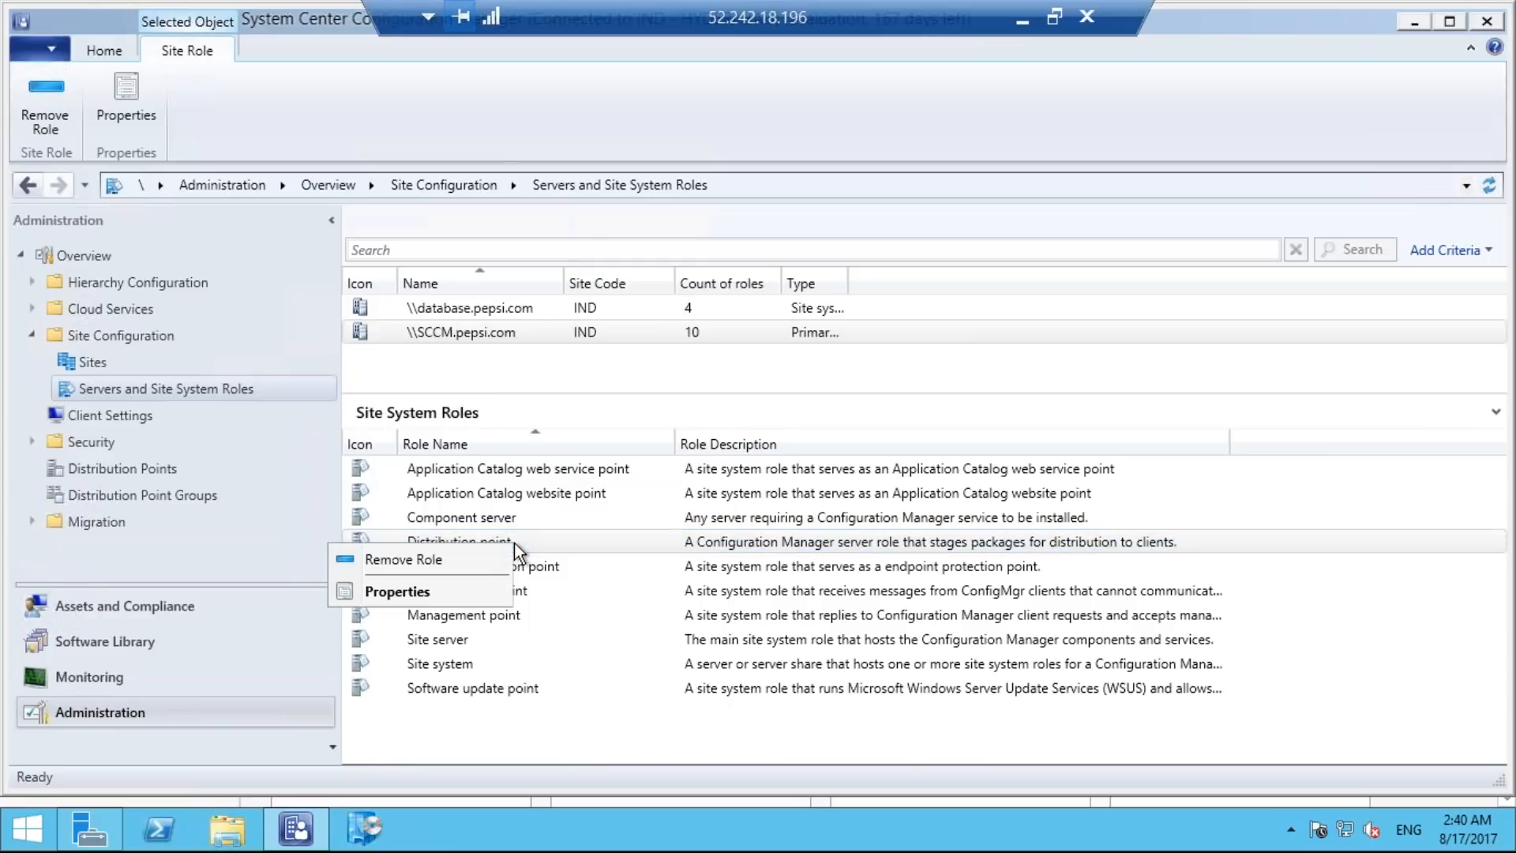
left_click(476, 595)
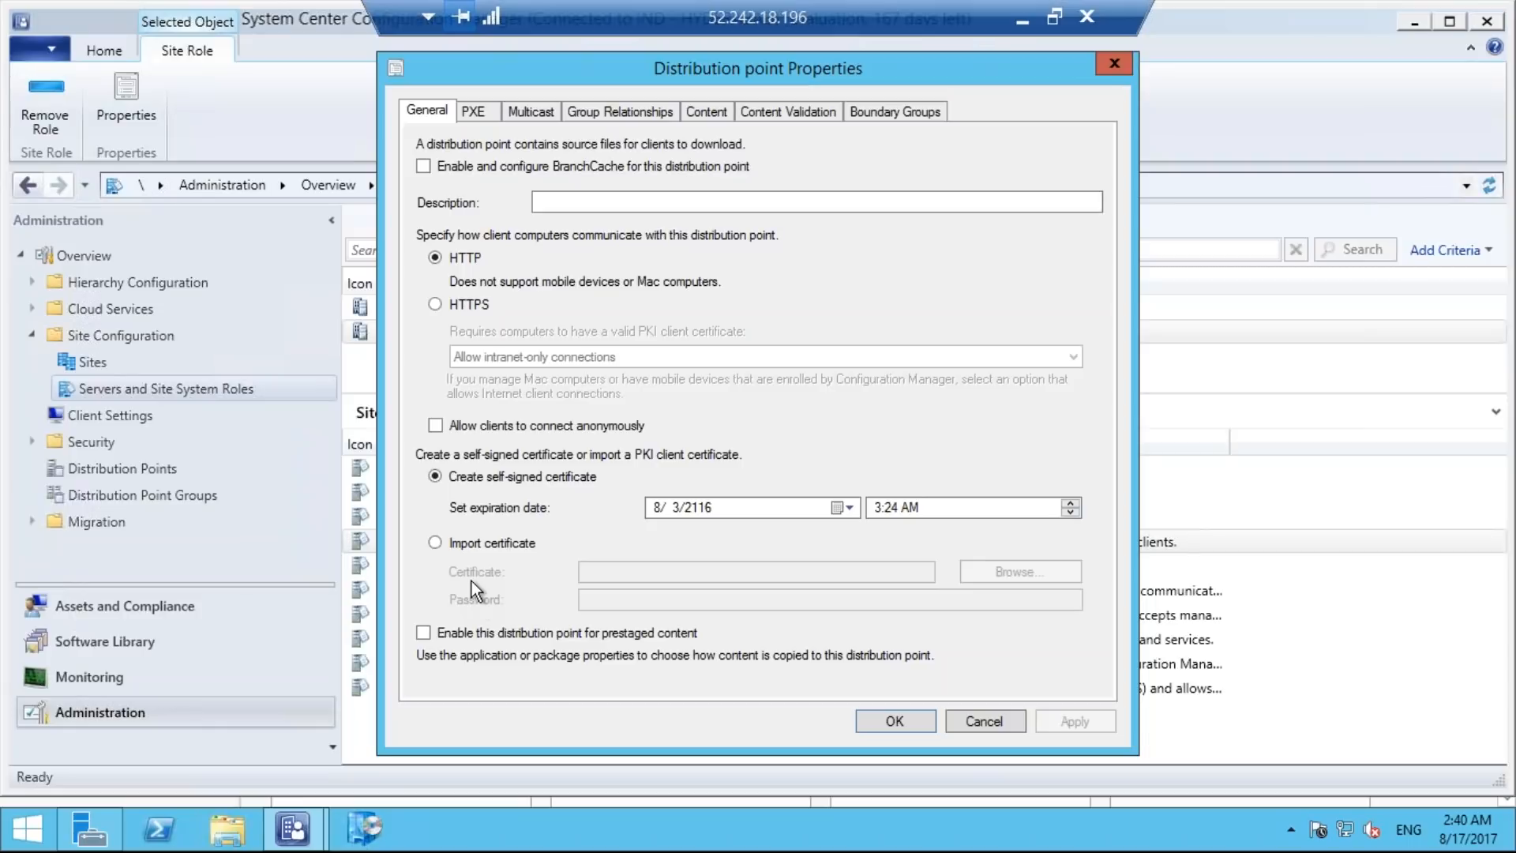
Enable PXE support for clients on the distribution point, with responses to incoming PXE requests and unknown computer support.
left_click(473, 118)
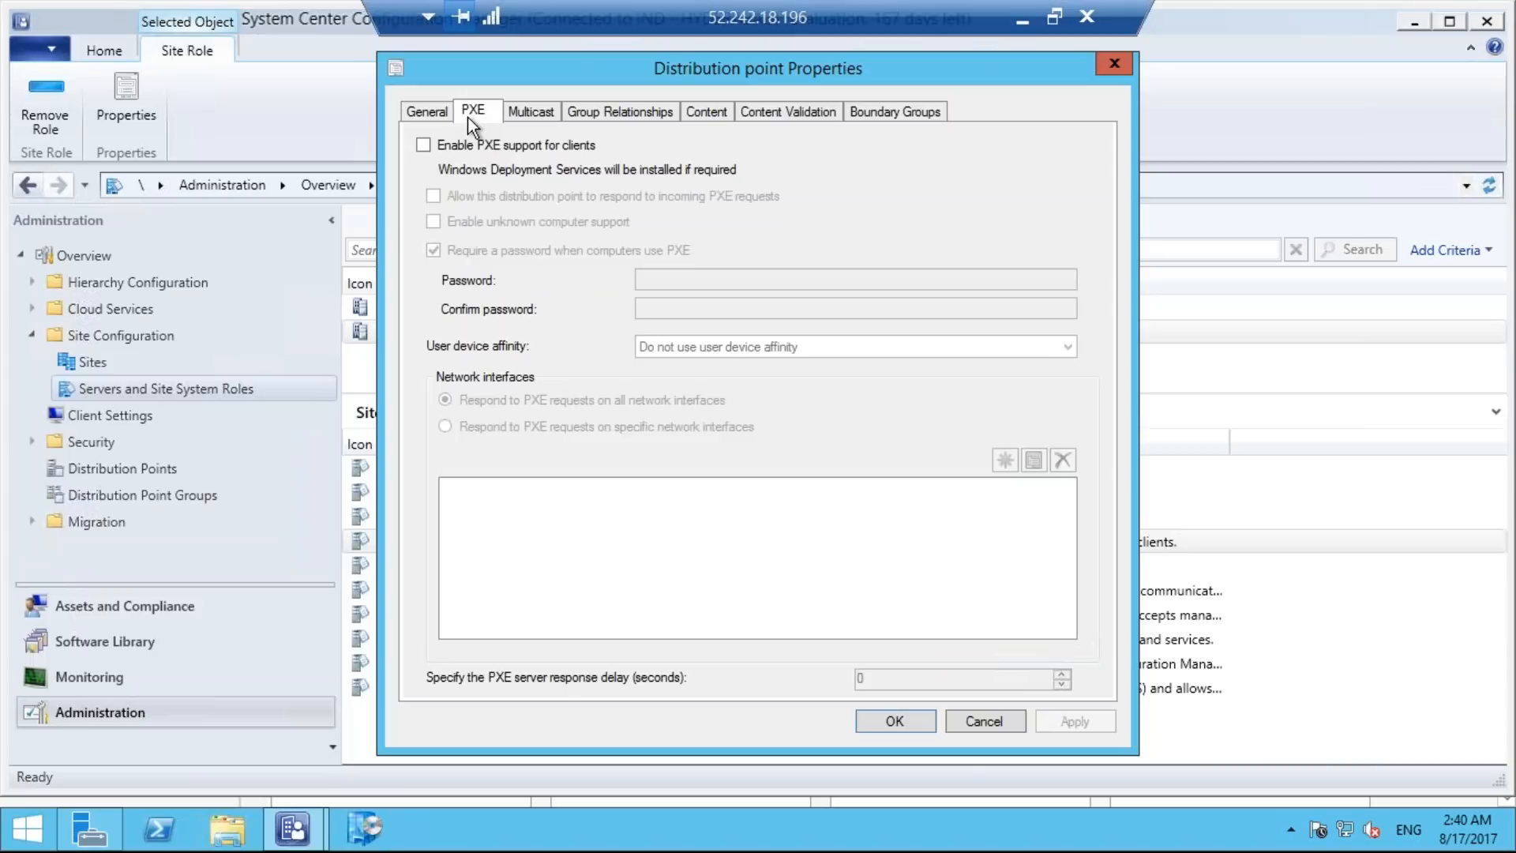
left_click(424, 145)
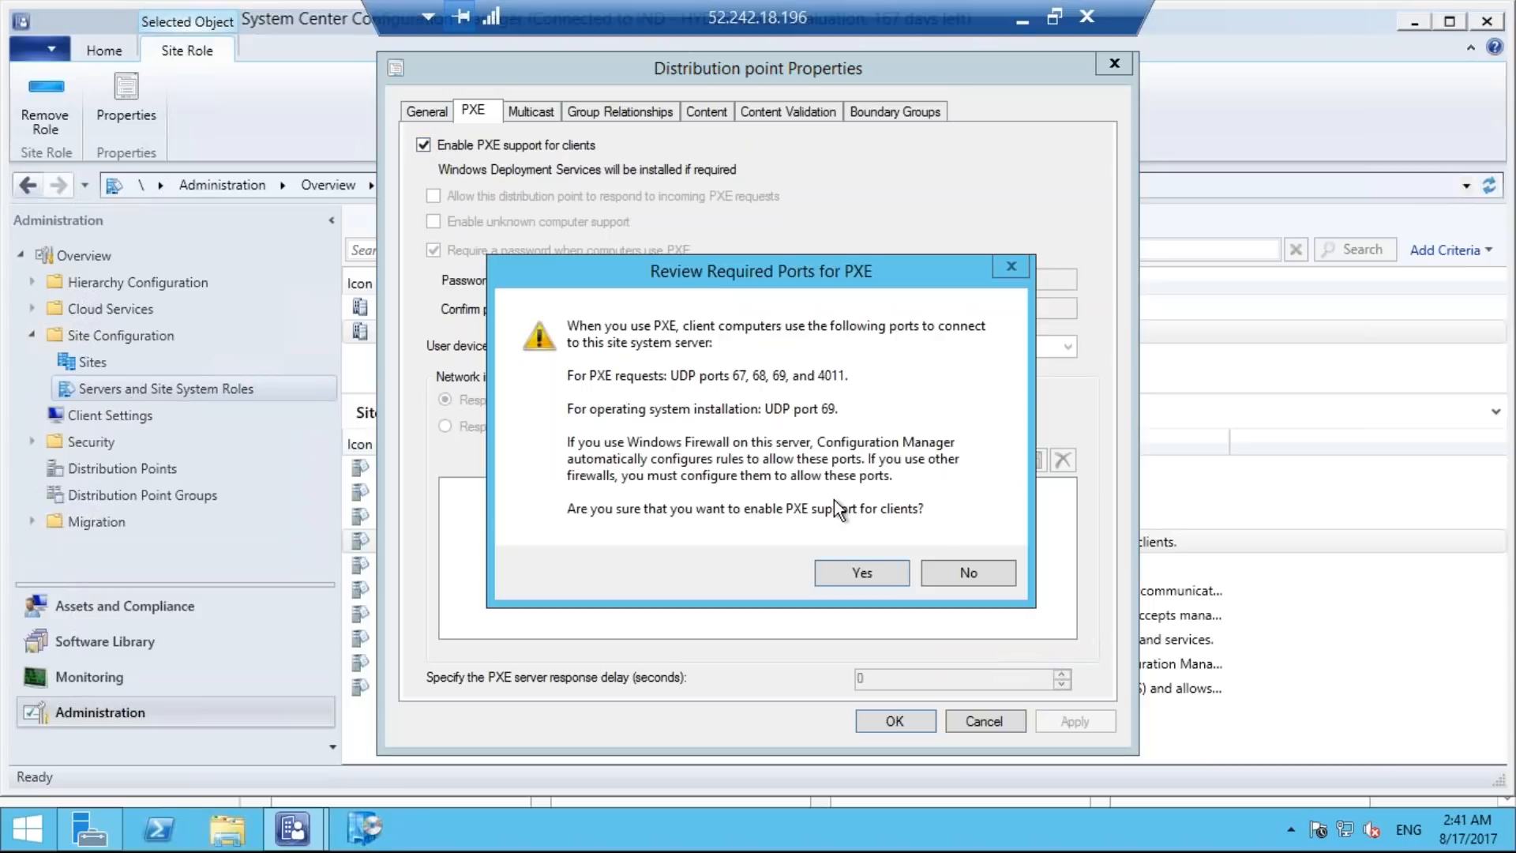
left_click(861, 571)
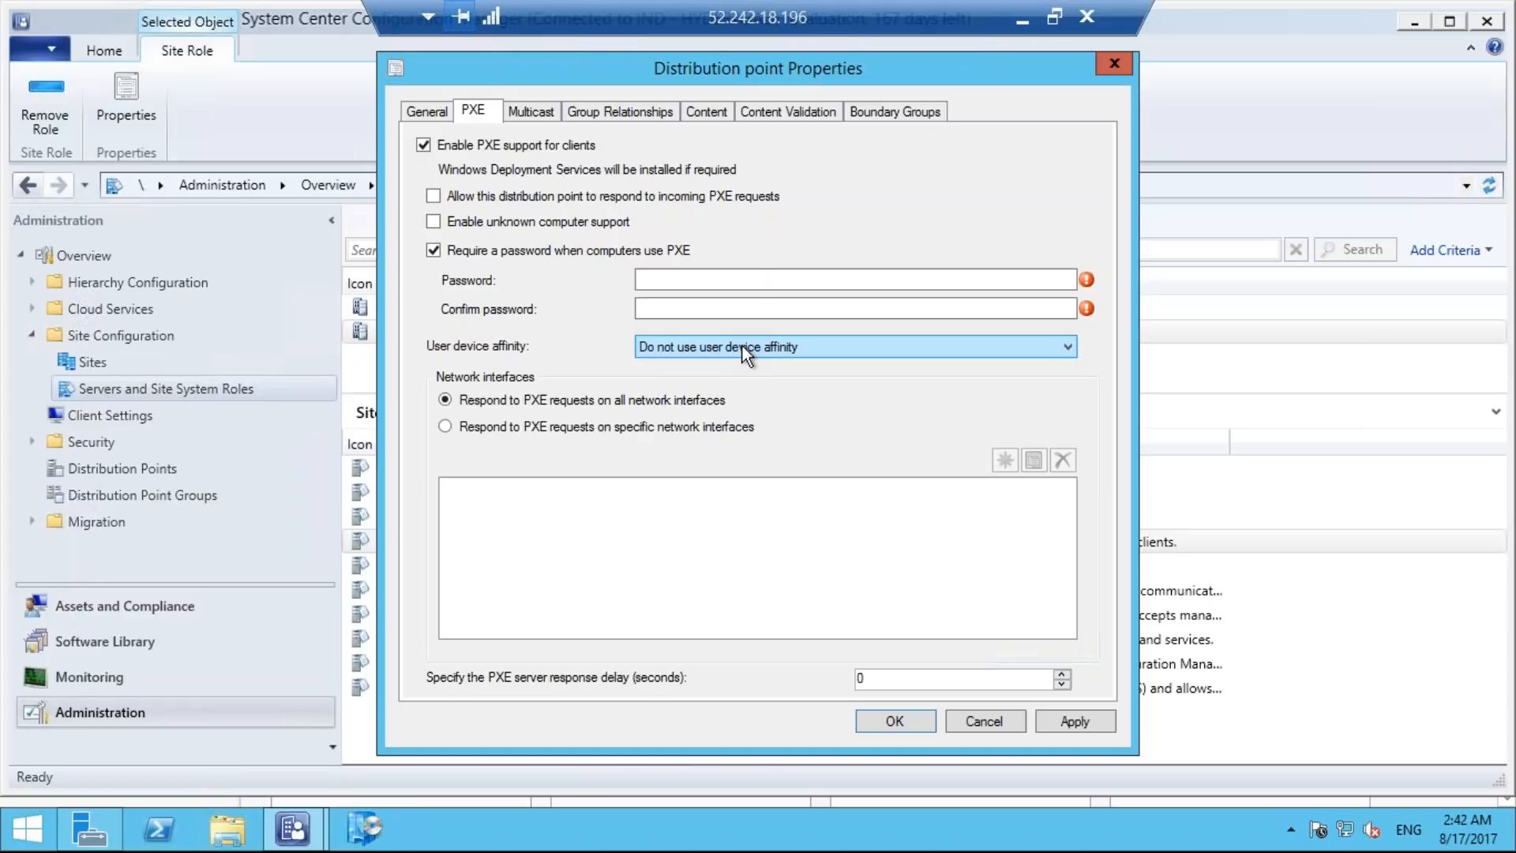
left_click(679, 316)
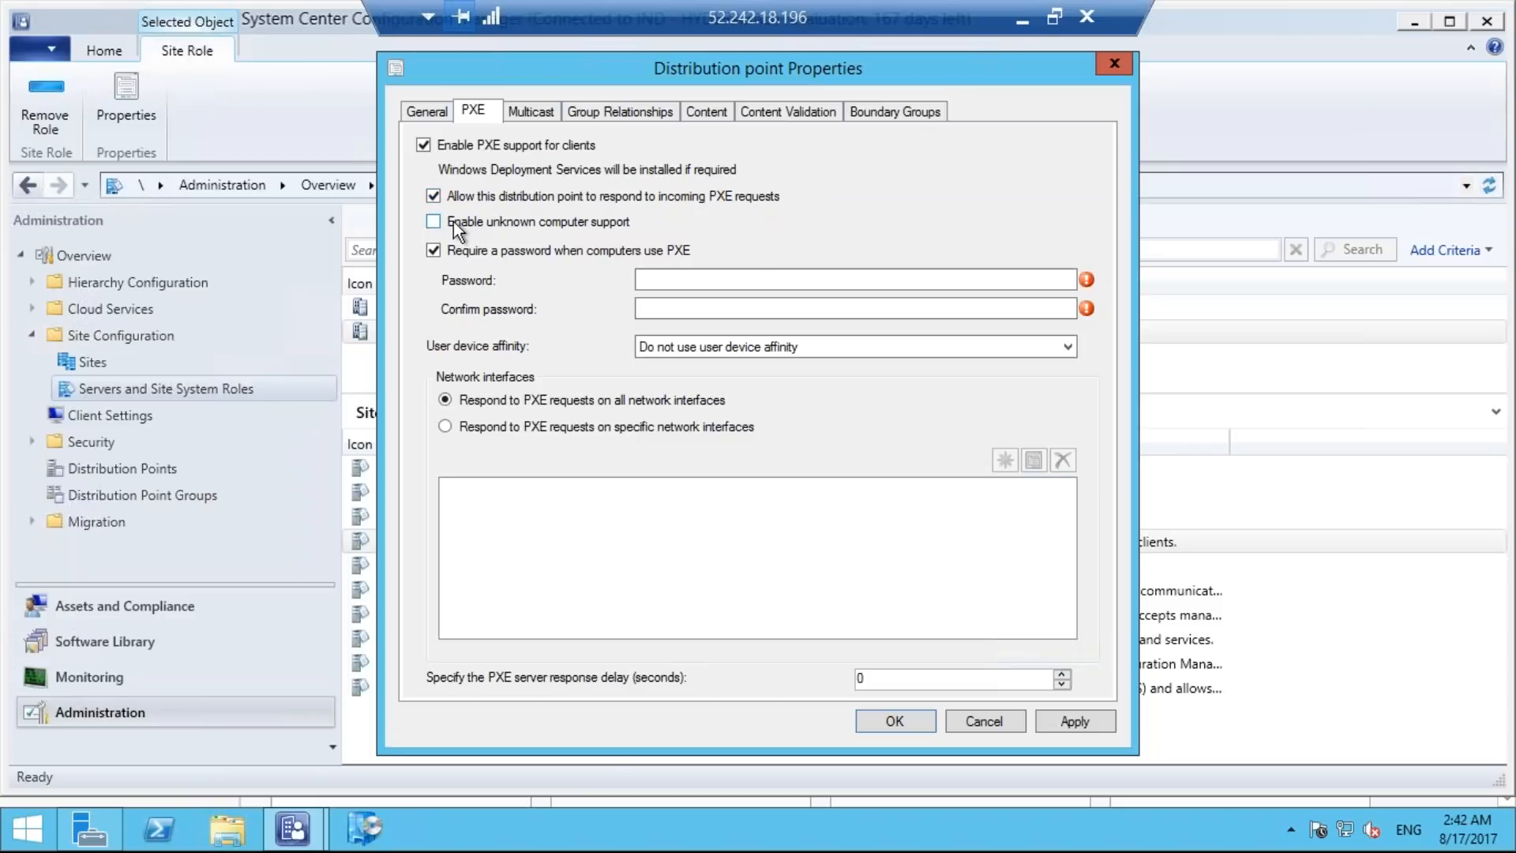
left_click(434, 221)
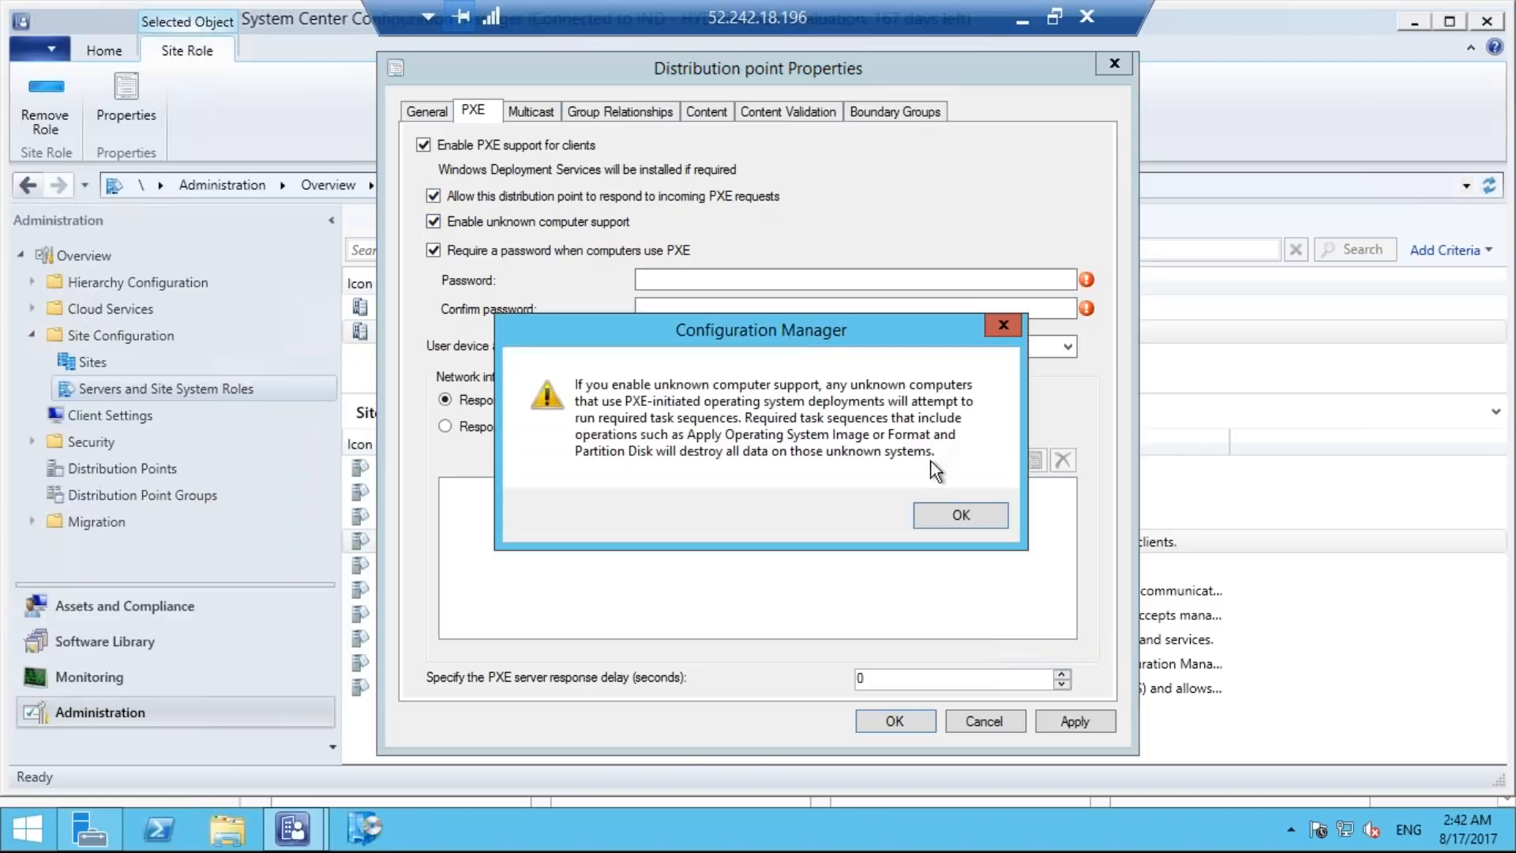
left_click(959, 521)
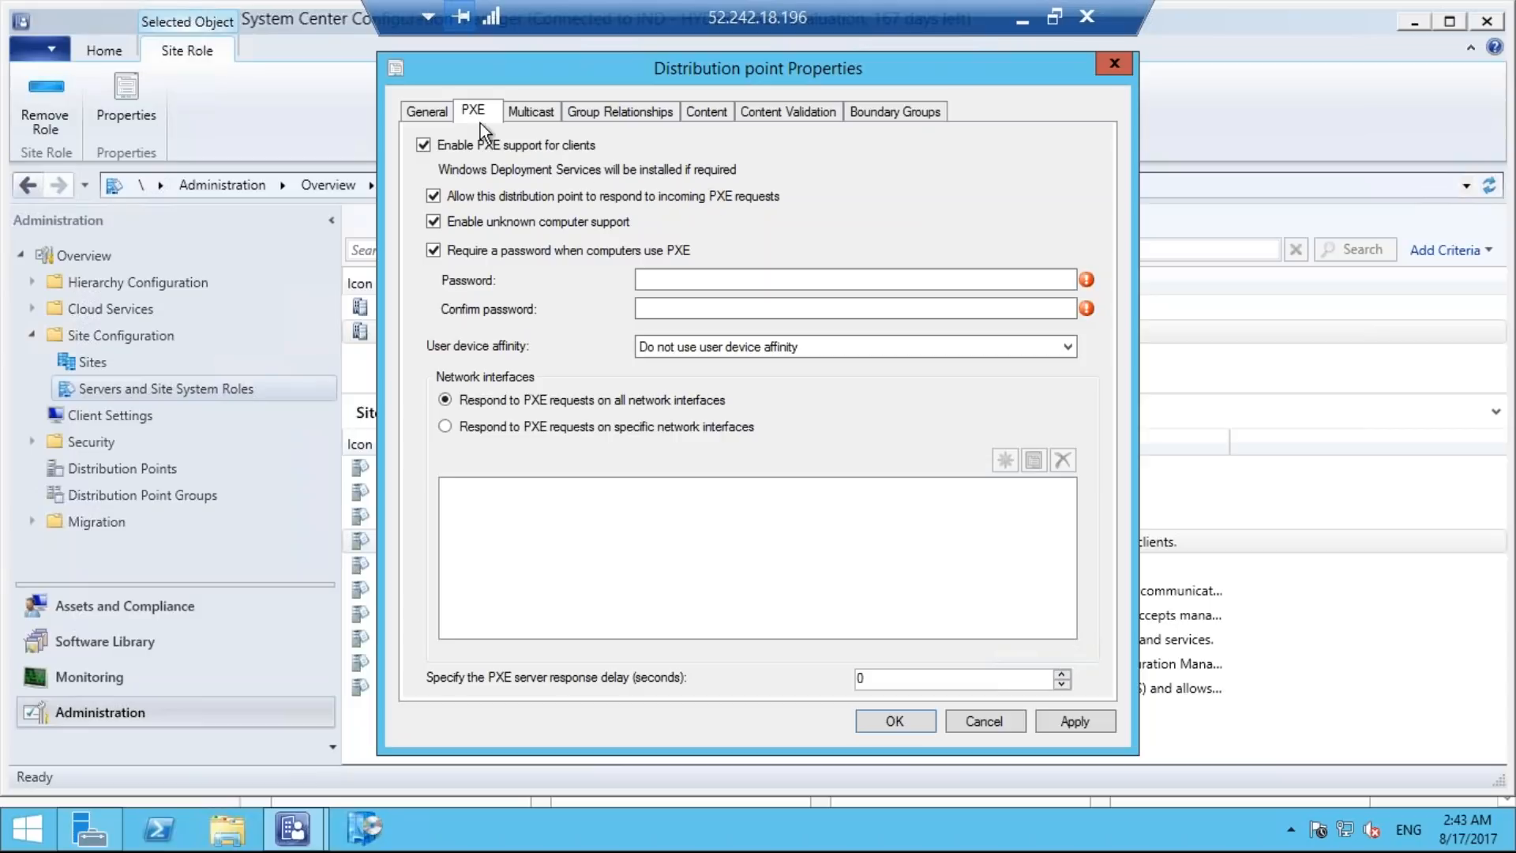
Enter and confirm the PXE password for the distribution point, then apply the settings and close its properties.
left_click(426, 111)
left_click(477, 113)
left_click(853, 280)
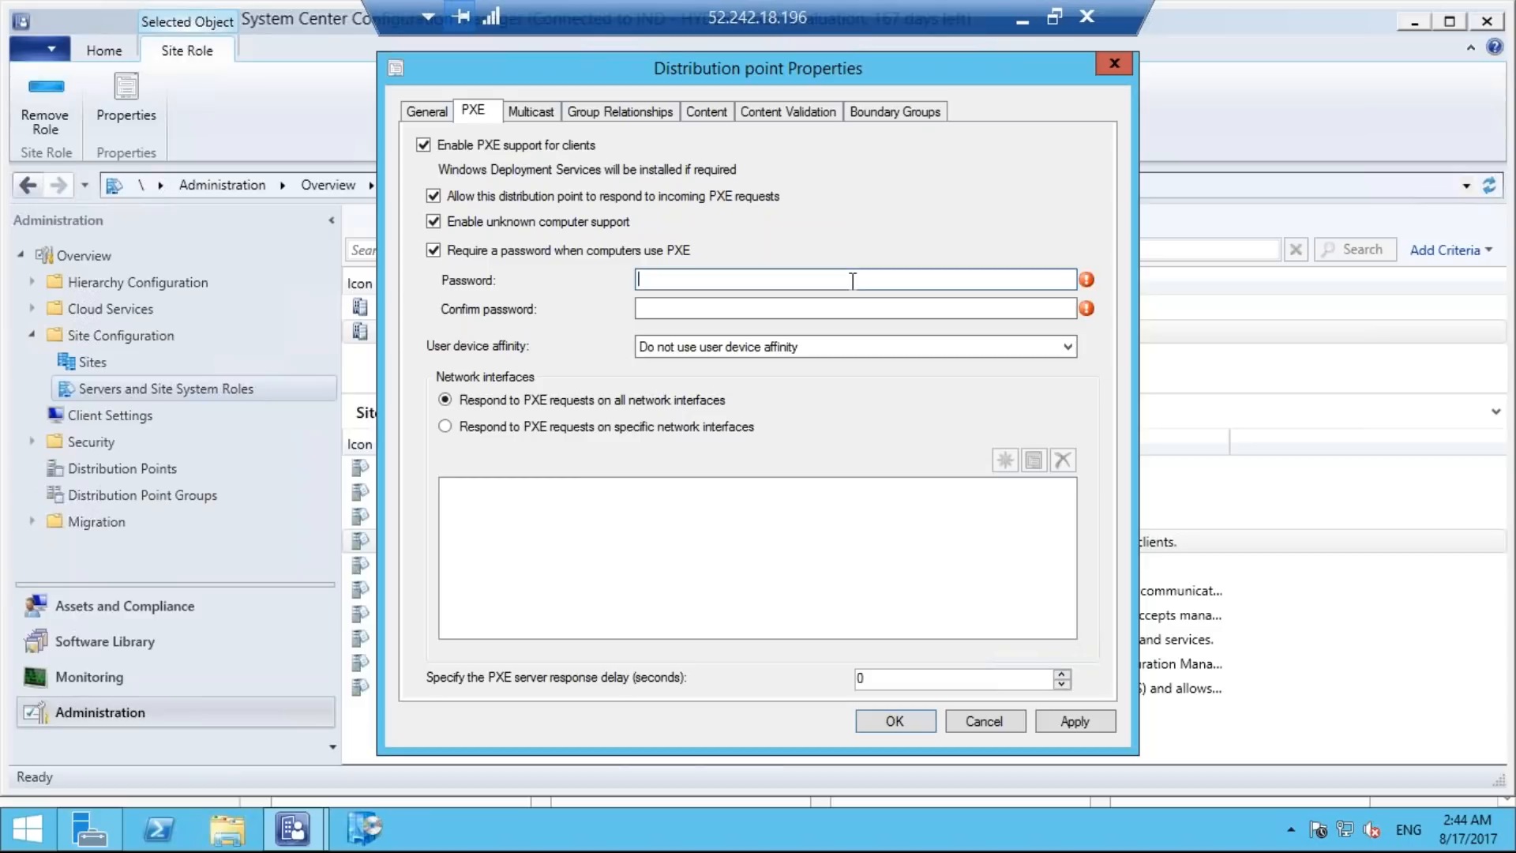
type("pass")
left_click(809, 309)
type("pass")
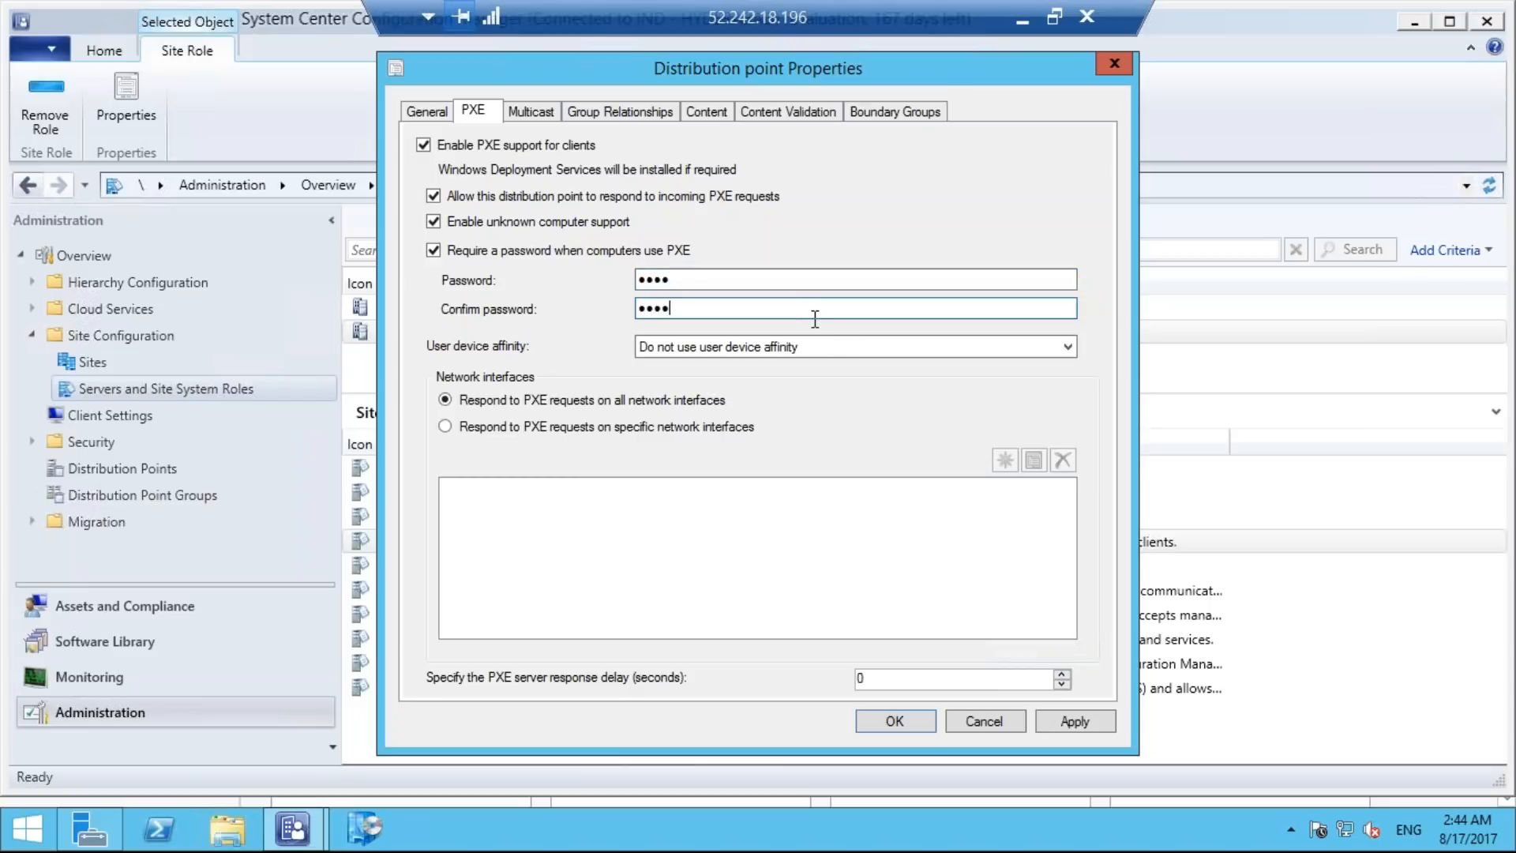
left_click(1075, 719)
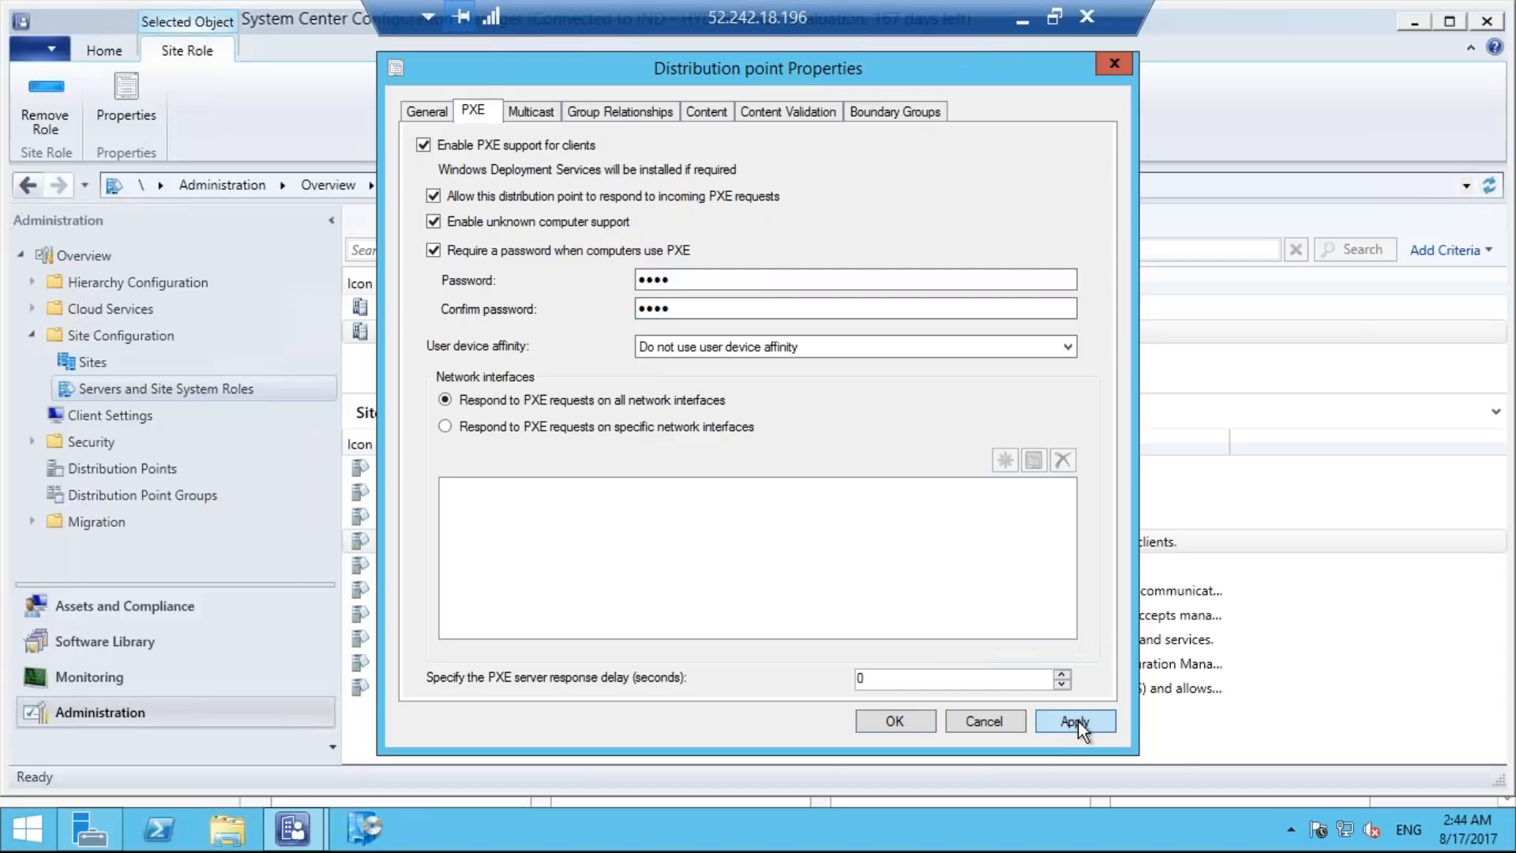
left_click(904, 718)
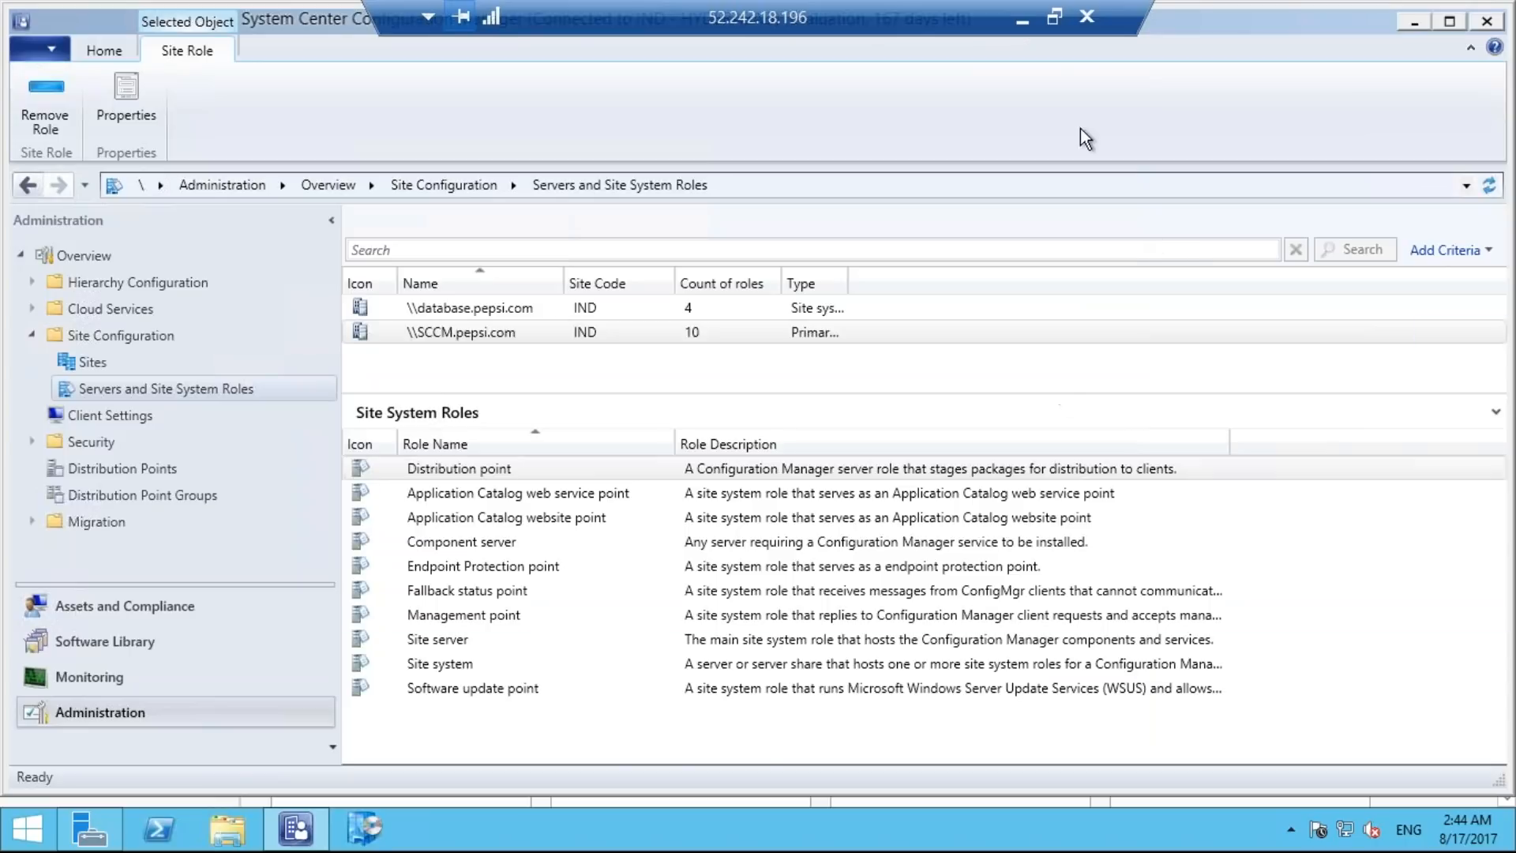
Switch to the Notepad checklist and mark items 2 to 5, the PXE and unknown computer settings, as done.
left_click(1023, 21)
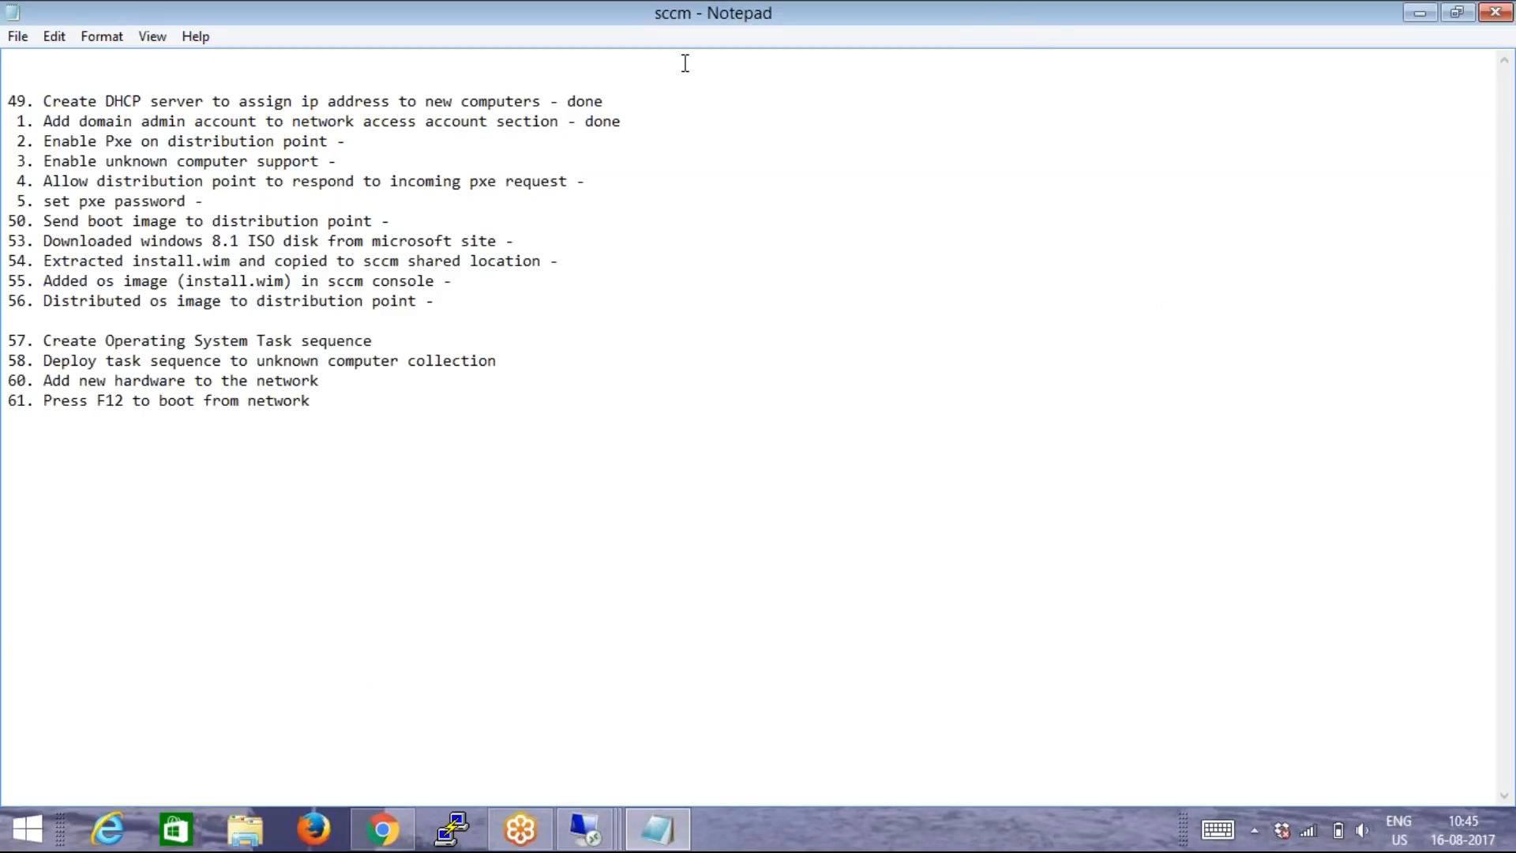
left_click(366, 140)
type("done")
left_click(361, 163)
type("done")
left_click(614, 181)
type("done")
left_click(213, 201)
type("done")
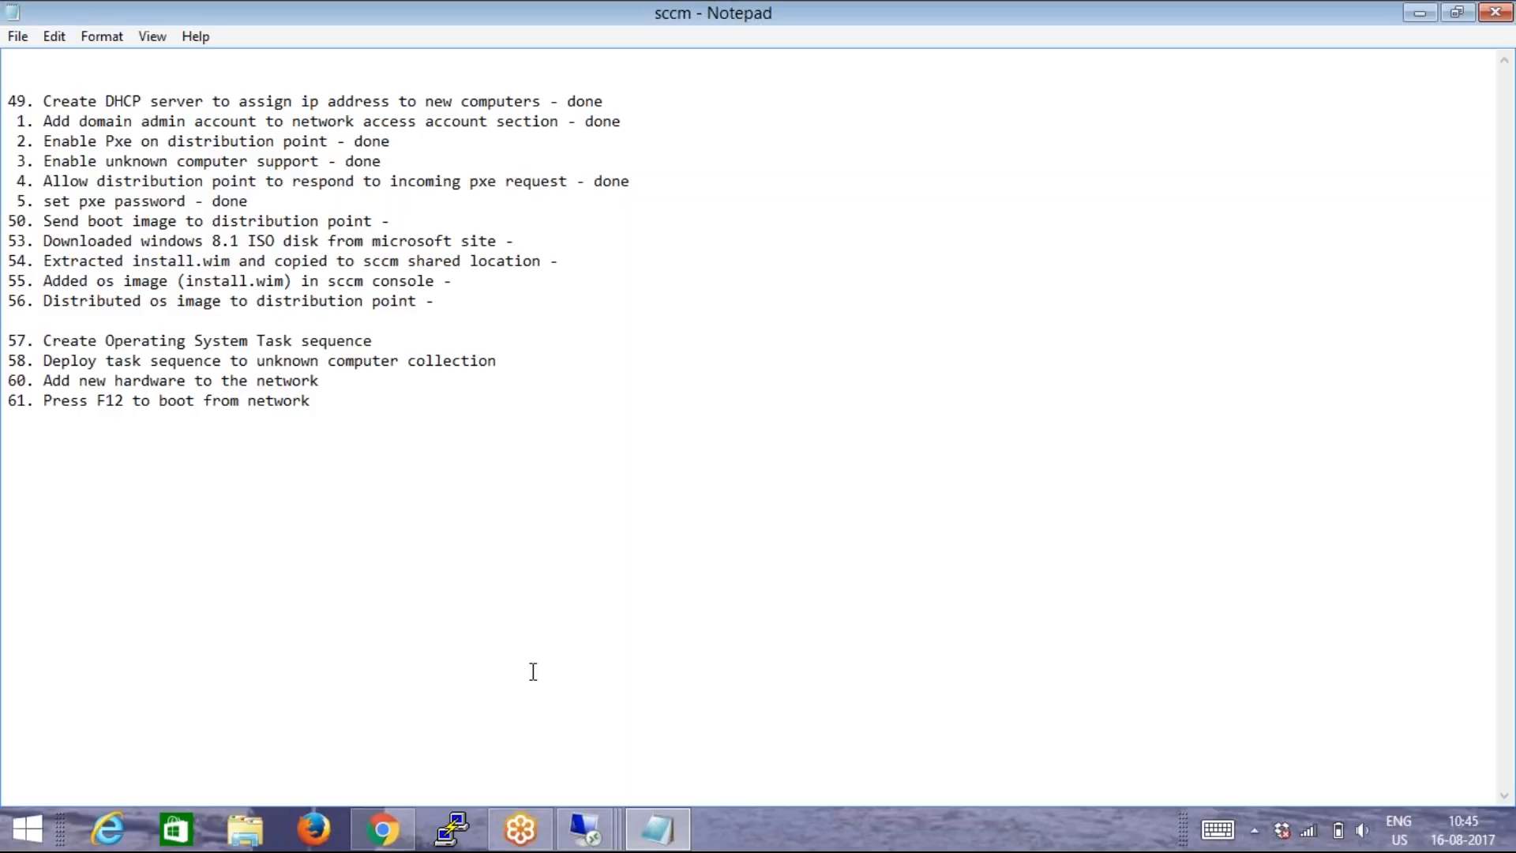
Switch to the SCCM server's remote session and open Boot Images under Operating Systems in the Software Library.
mouse_move(584, 843)
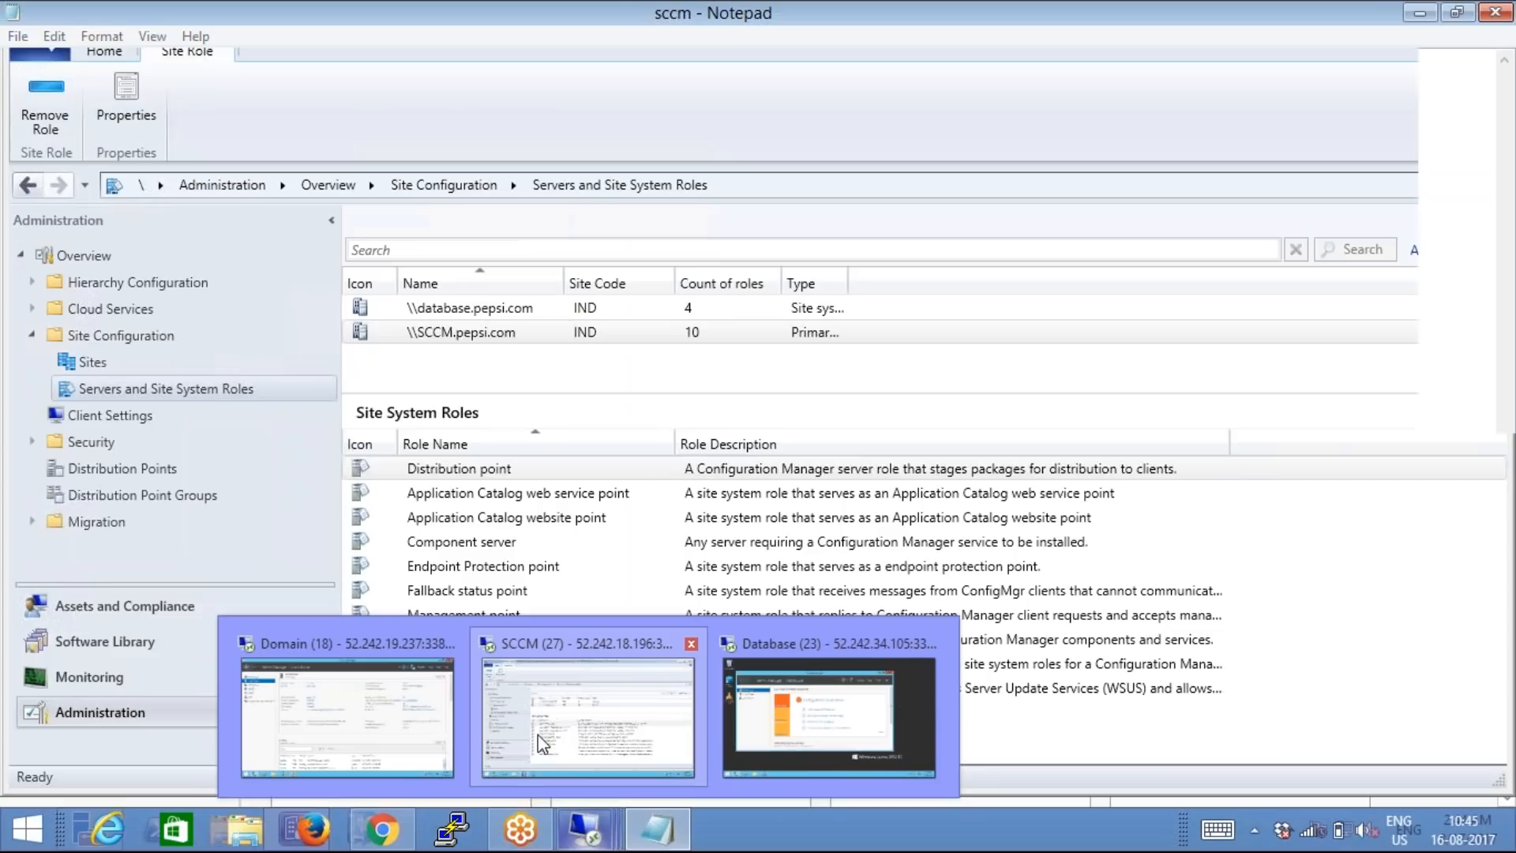
left_click(538, 734)
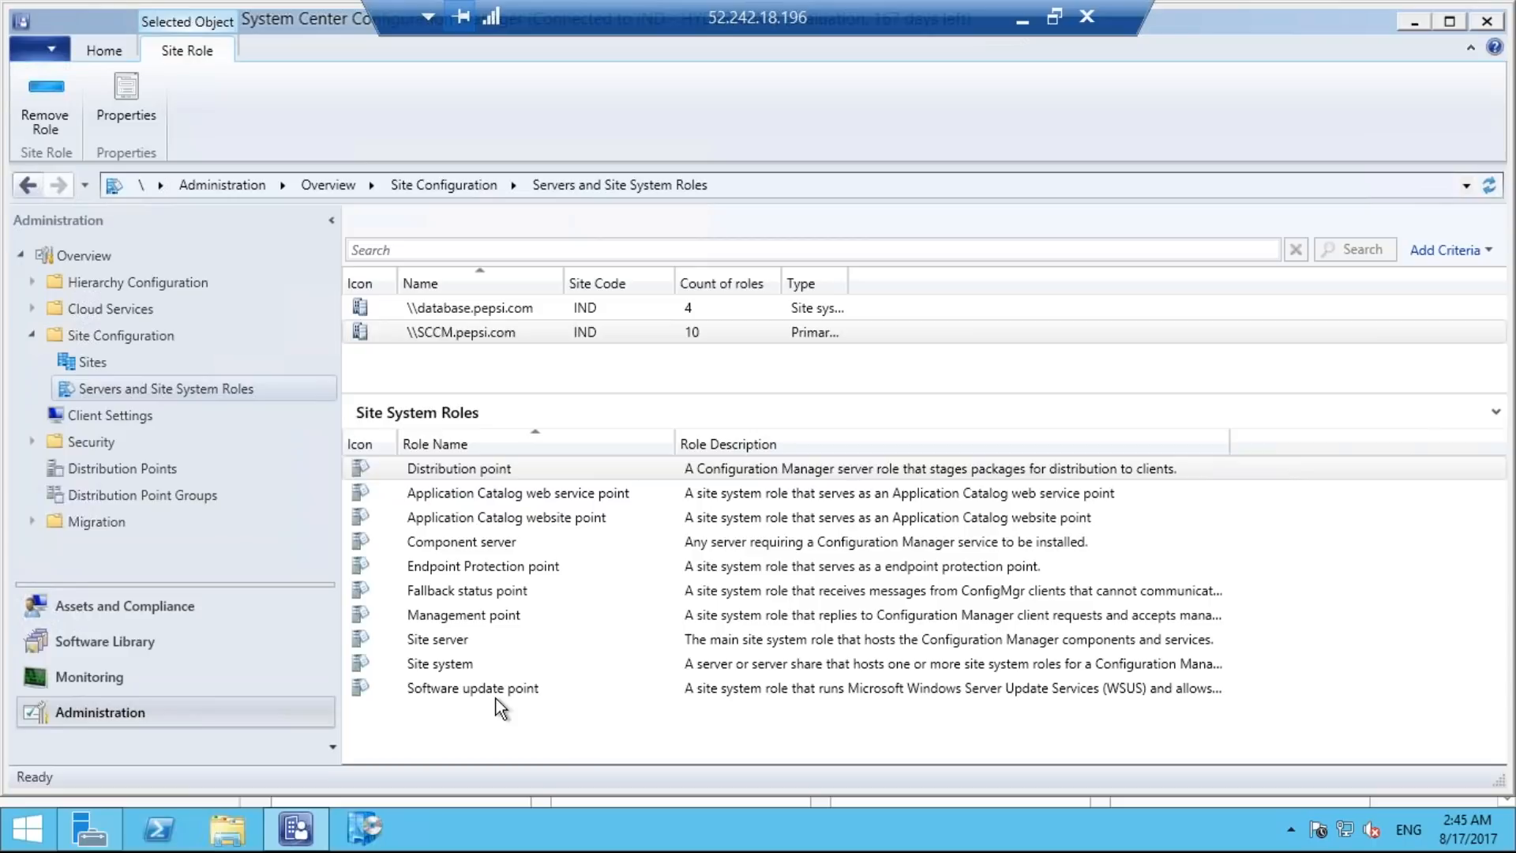
left_click(177, 646)
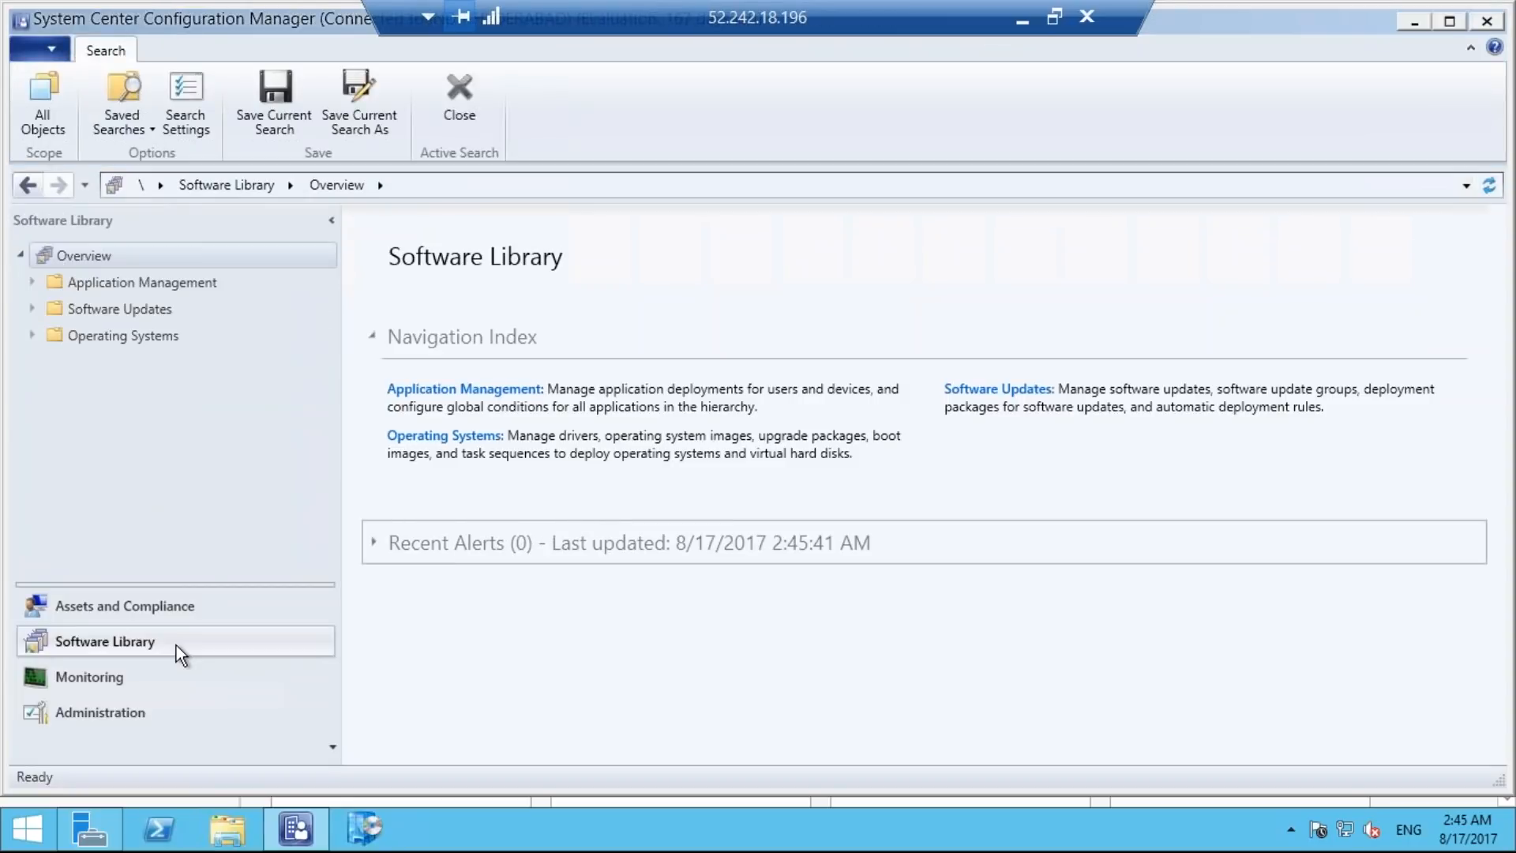
left_click(416, 439)
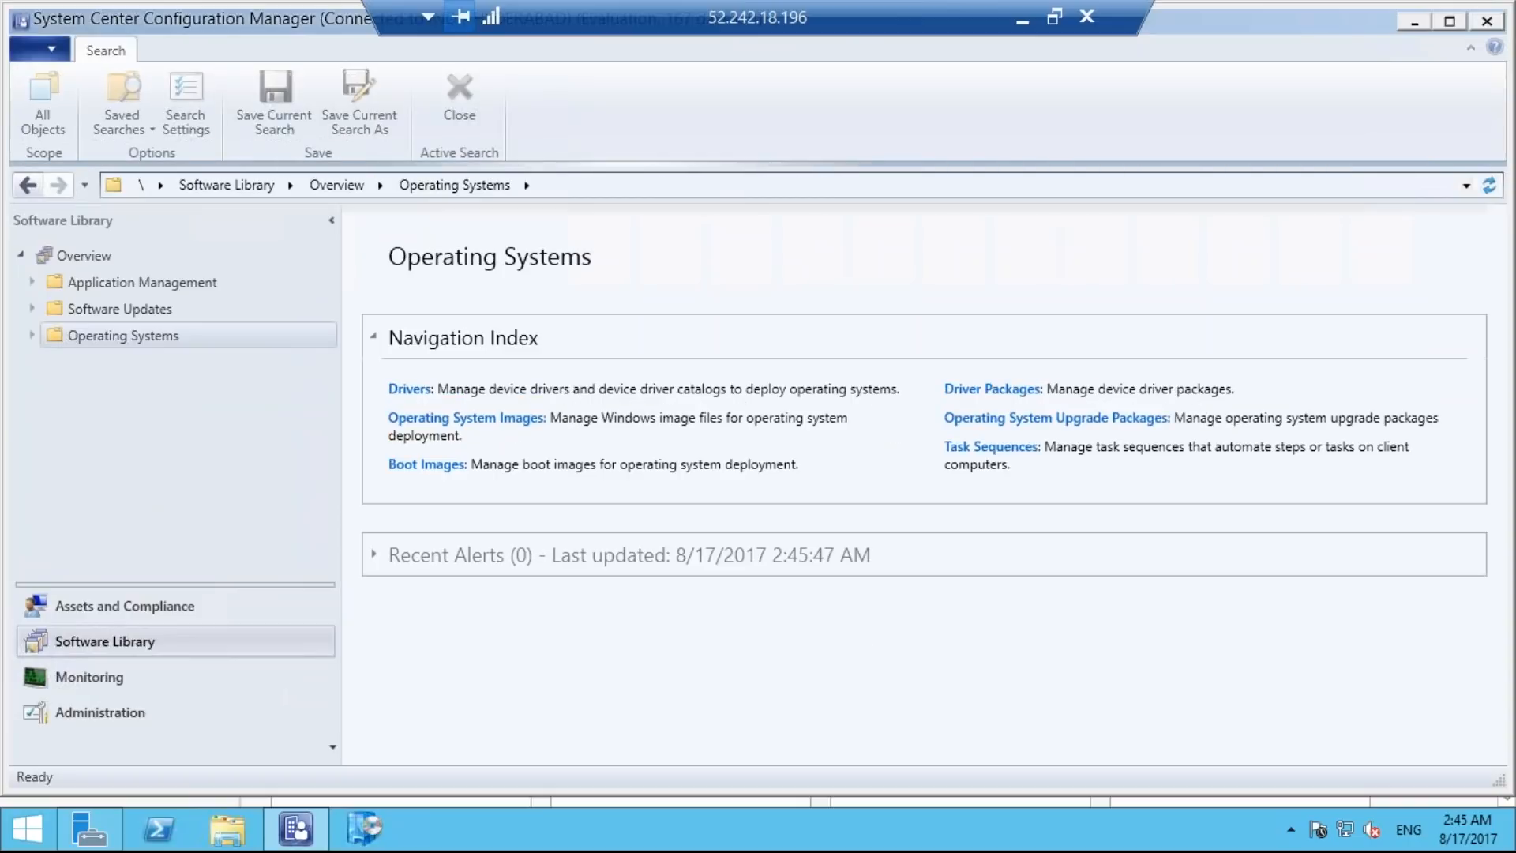
left_click(429, 467)
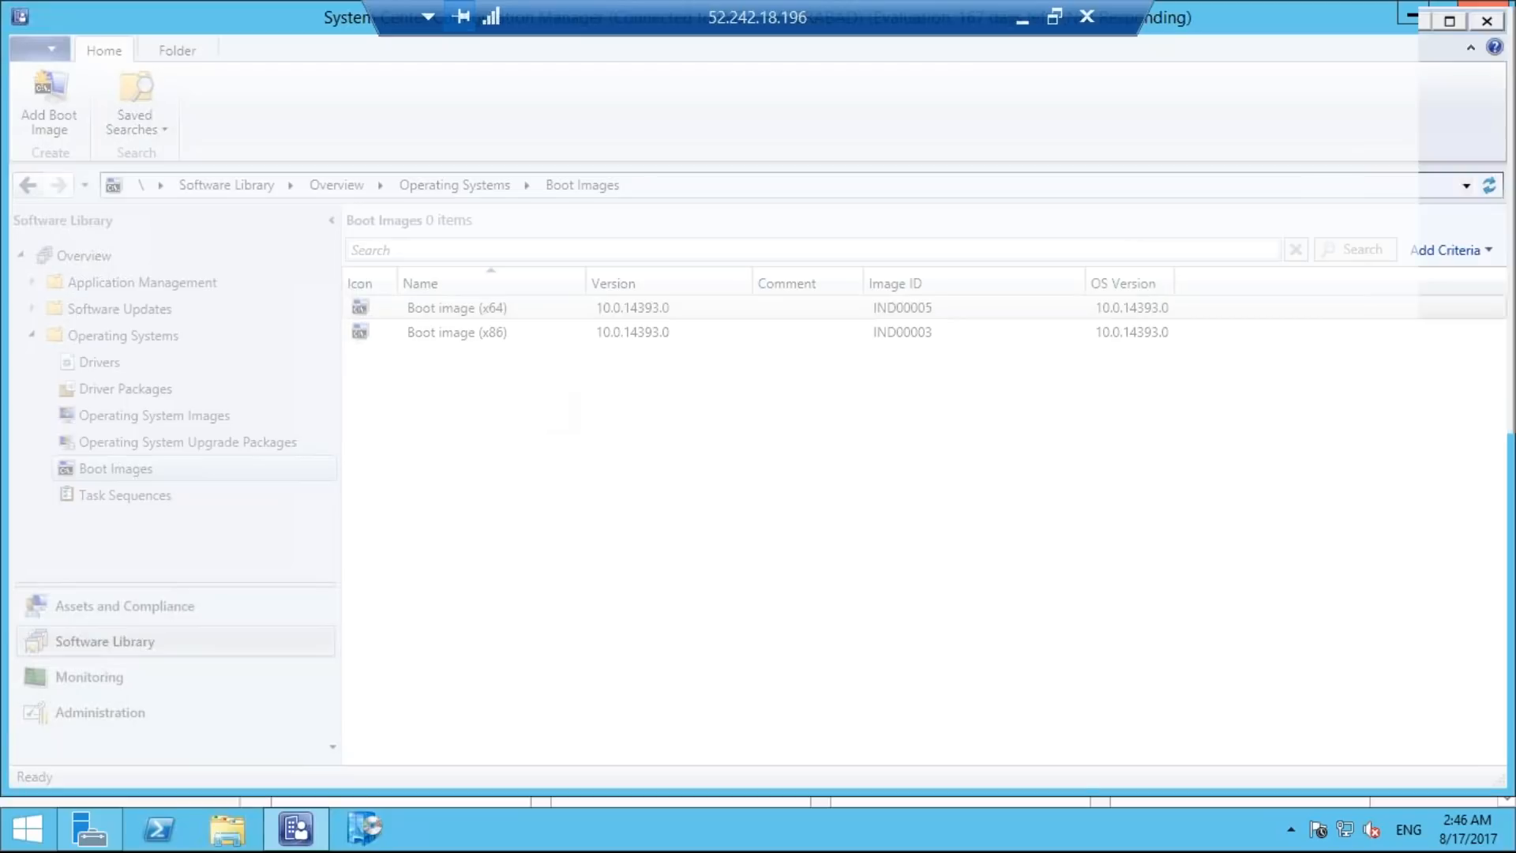
Distribute both boot images, x64 and x86, to the distribution point SCCM.PEPSI.COM and close the finished wizard.
key("ctrl+a")
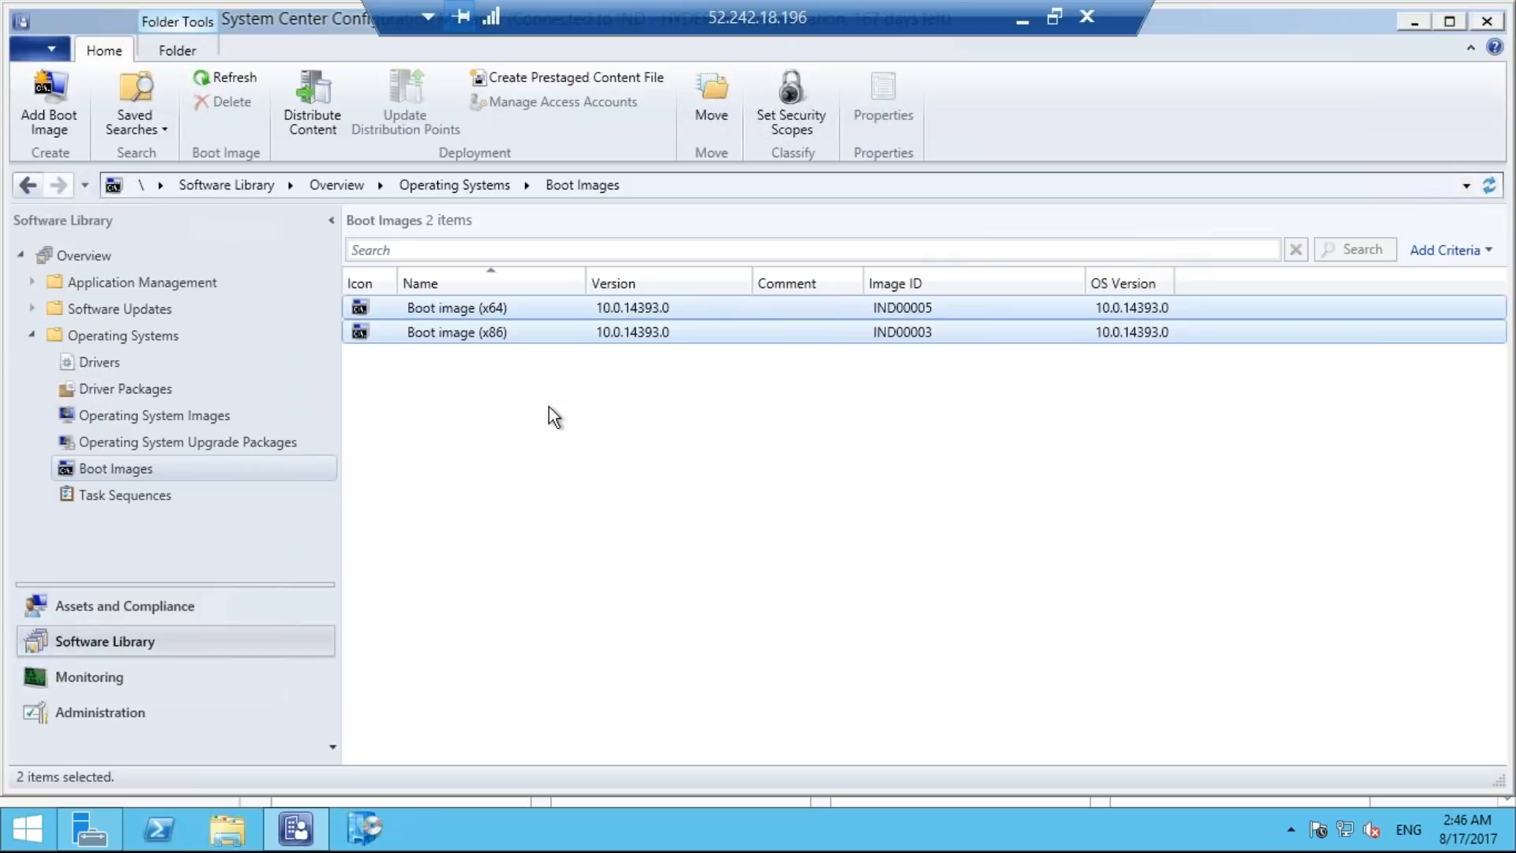
right_click(537, 338)
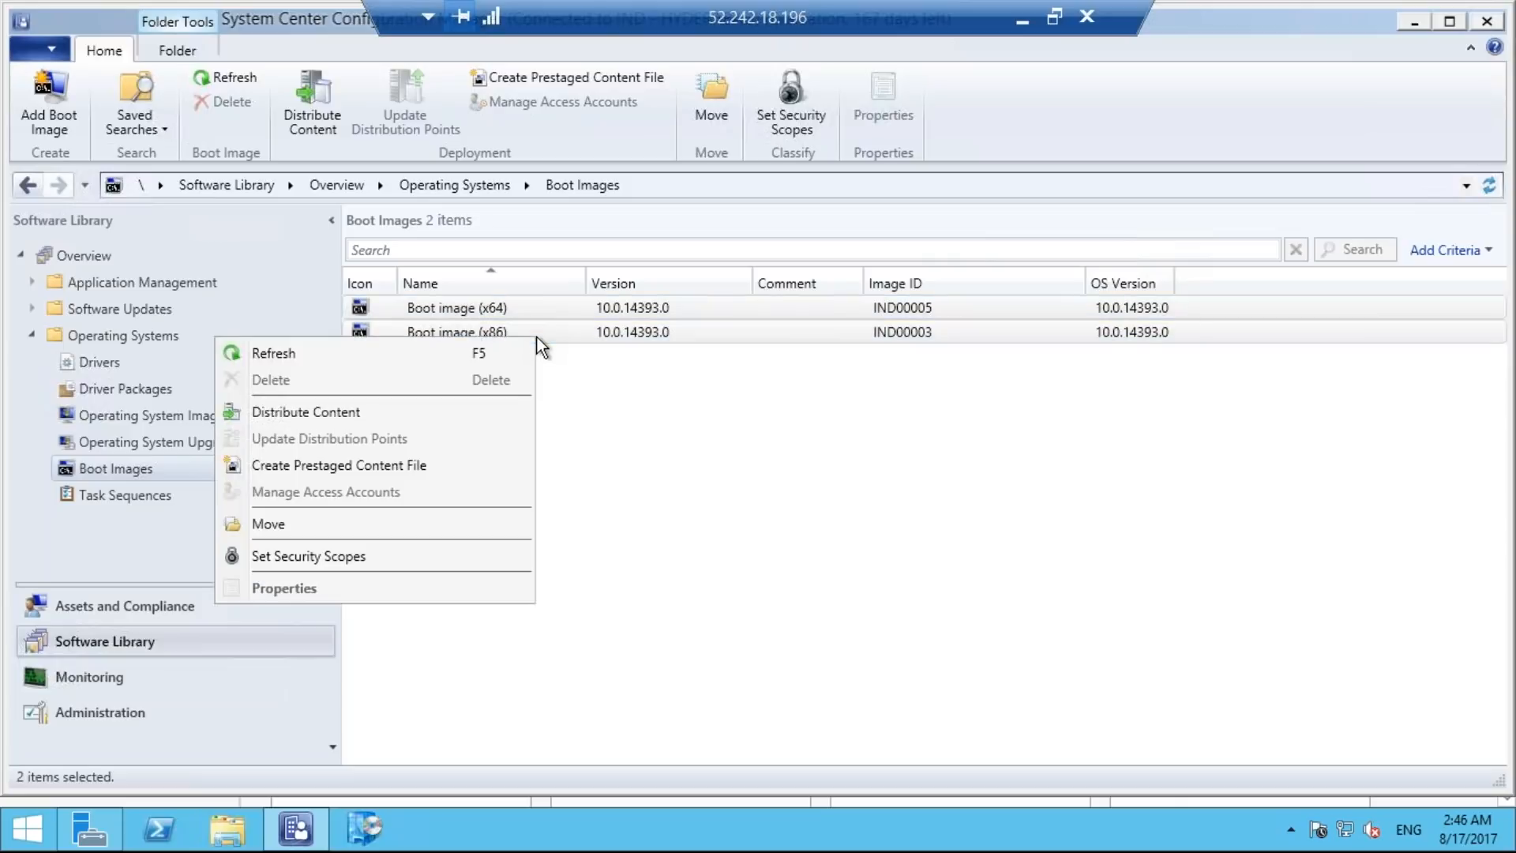
left_click(479, 413)
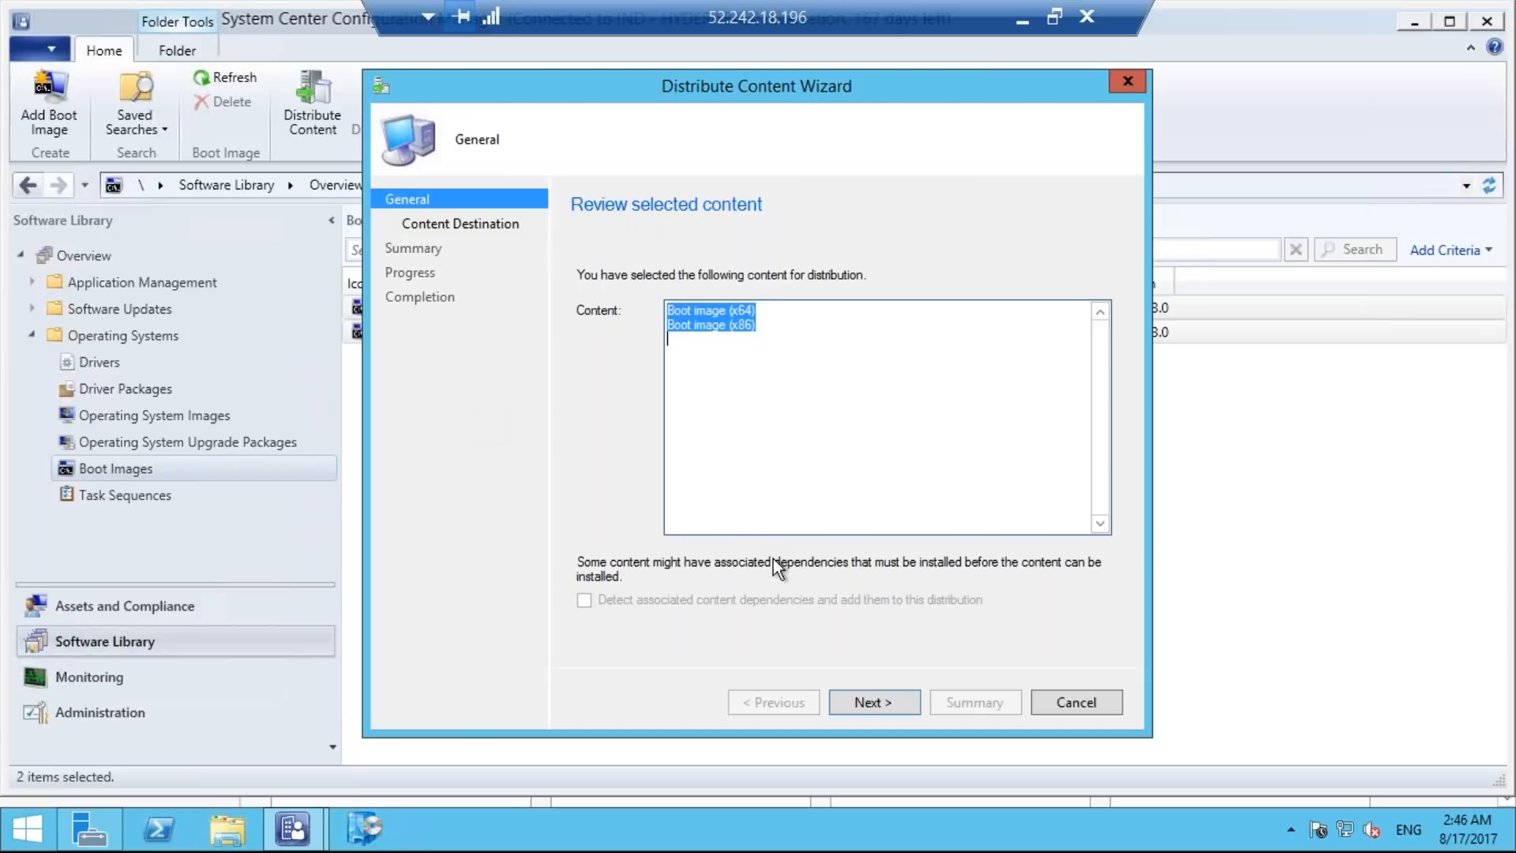
left_click(869, 702)
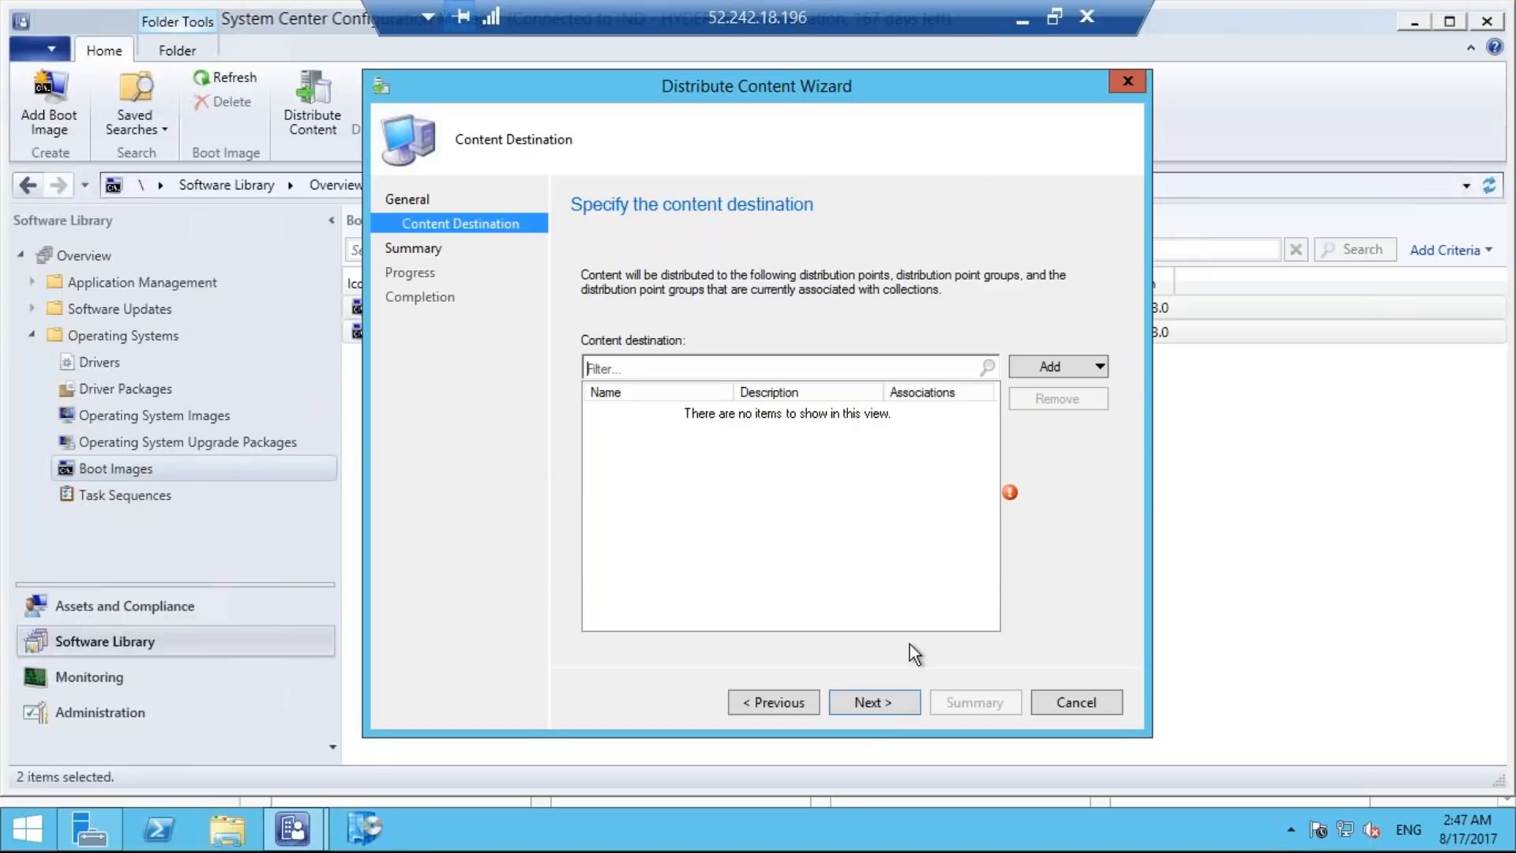
left_click(1098, 375)
left_click(1113, 419)
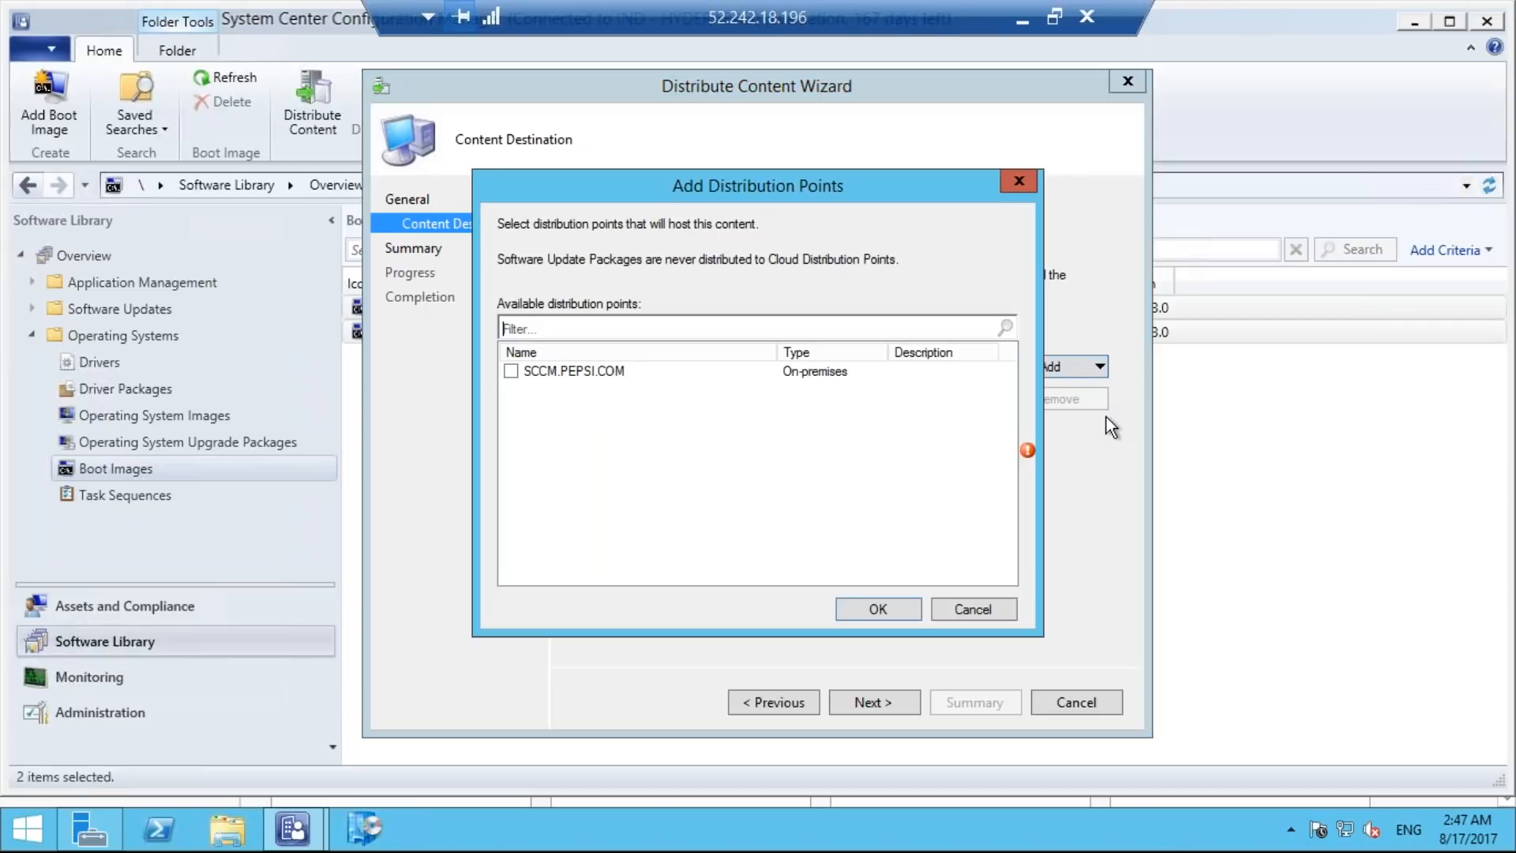
left_click(511, 371)
left_click(882, 608)
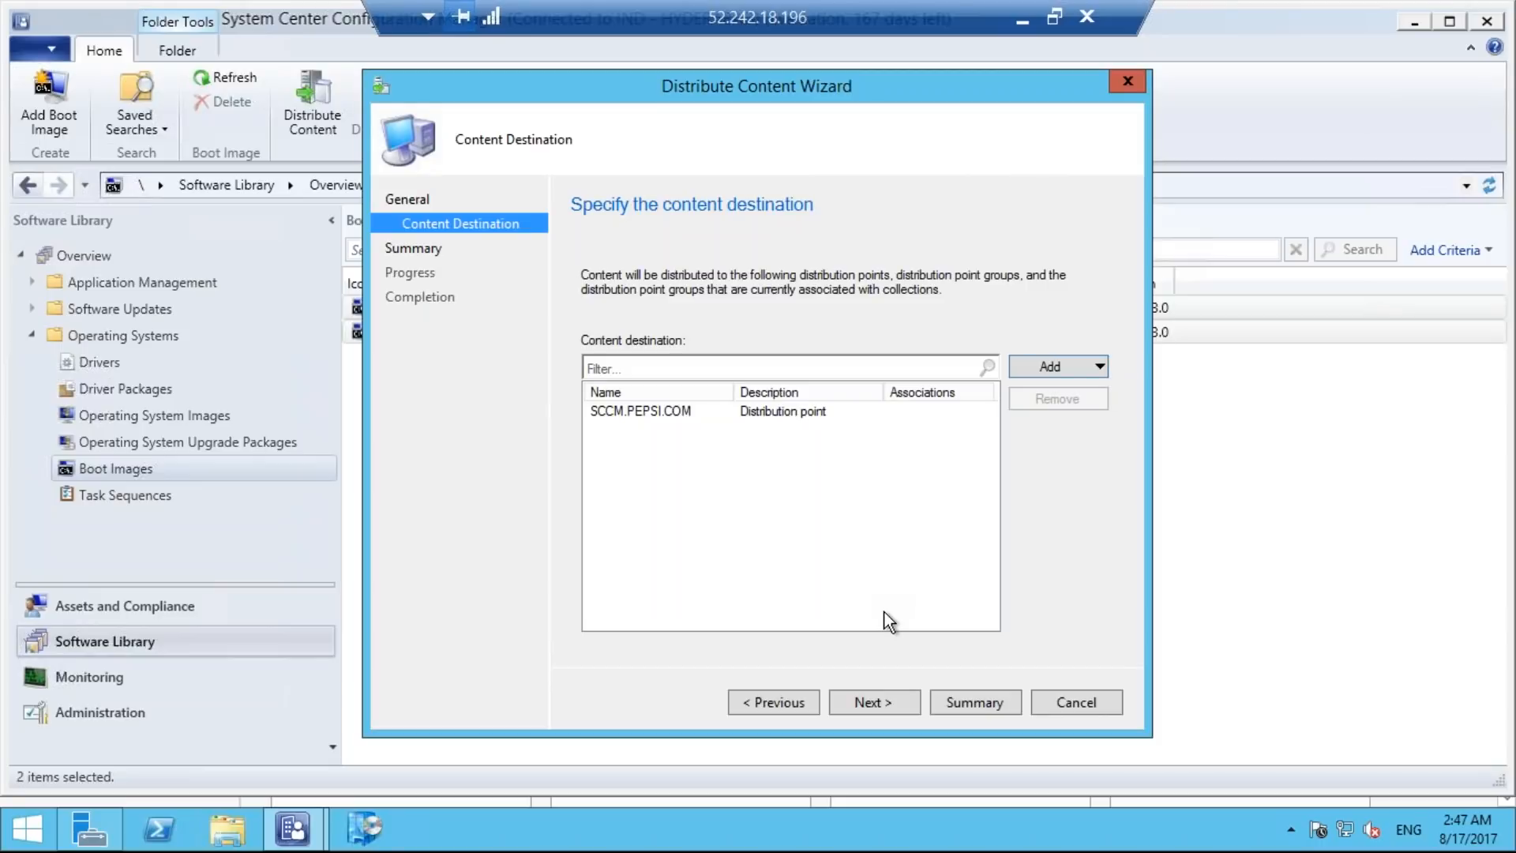
left_click(874, 702)
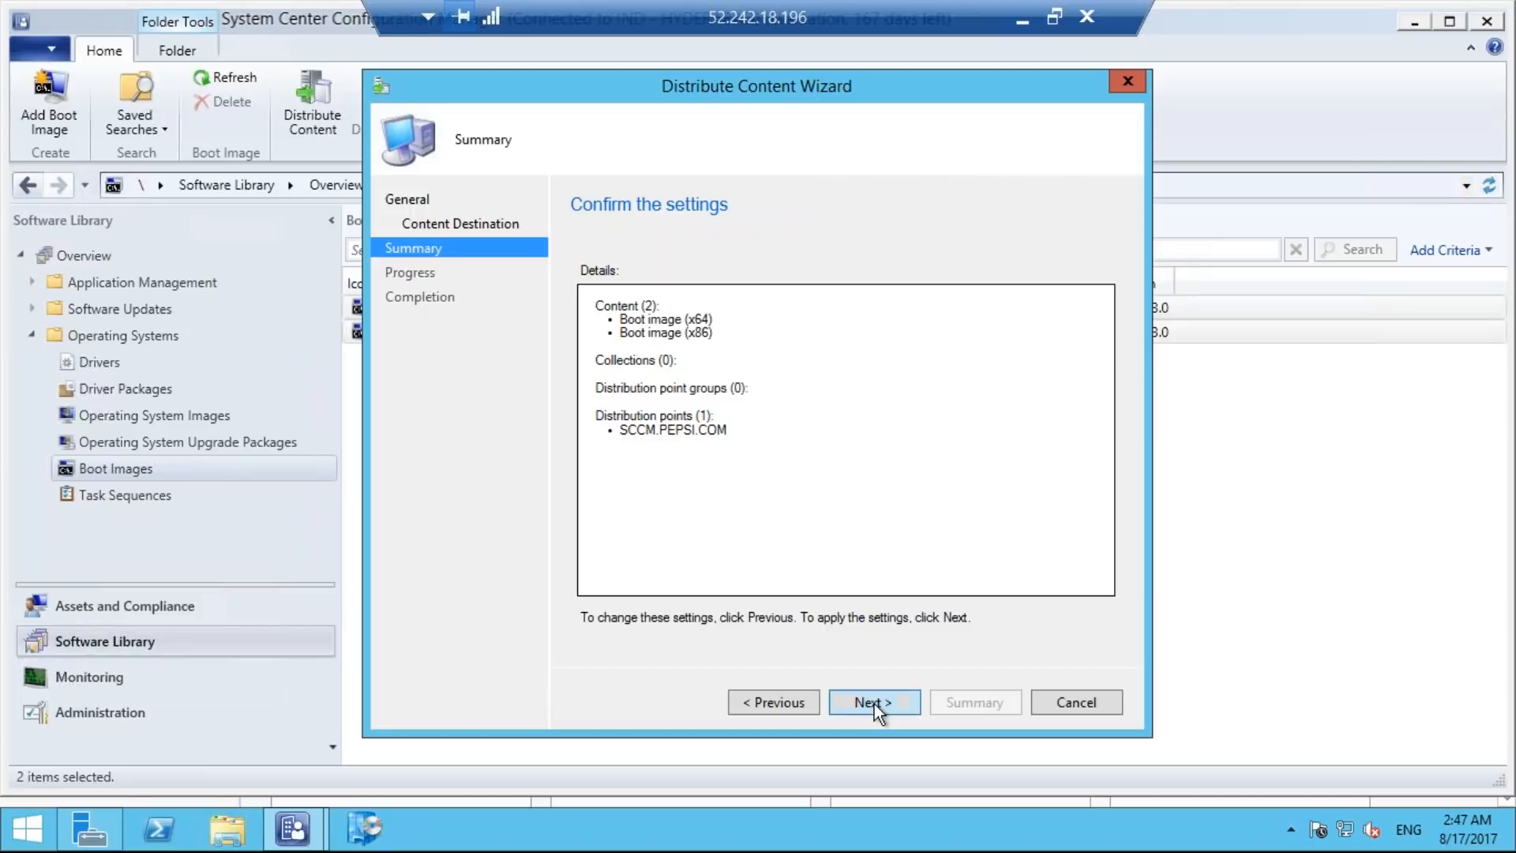
left_click(873, 701)
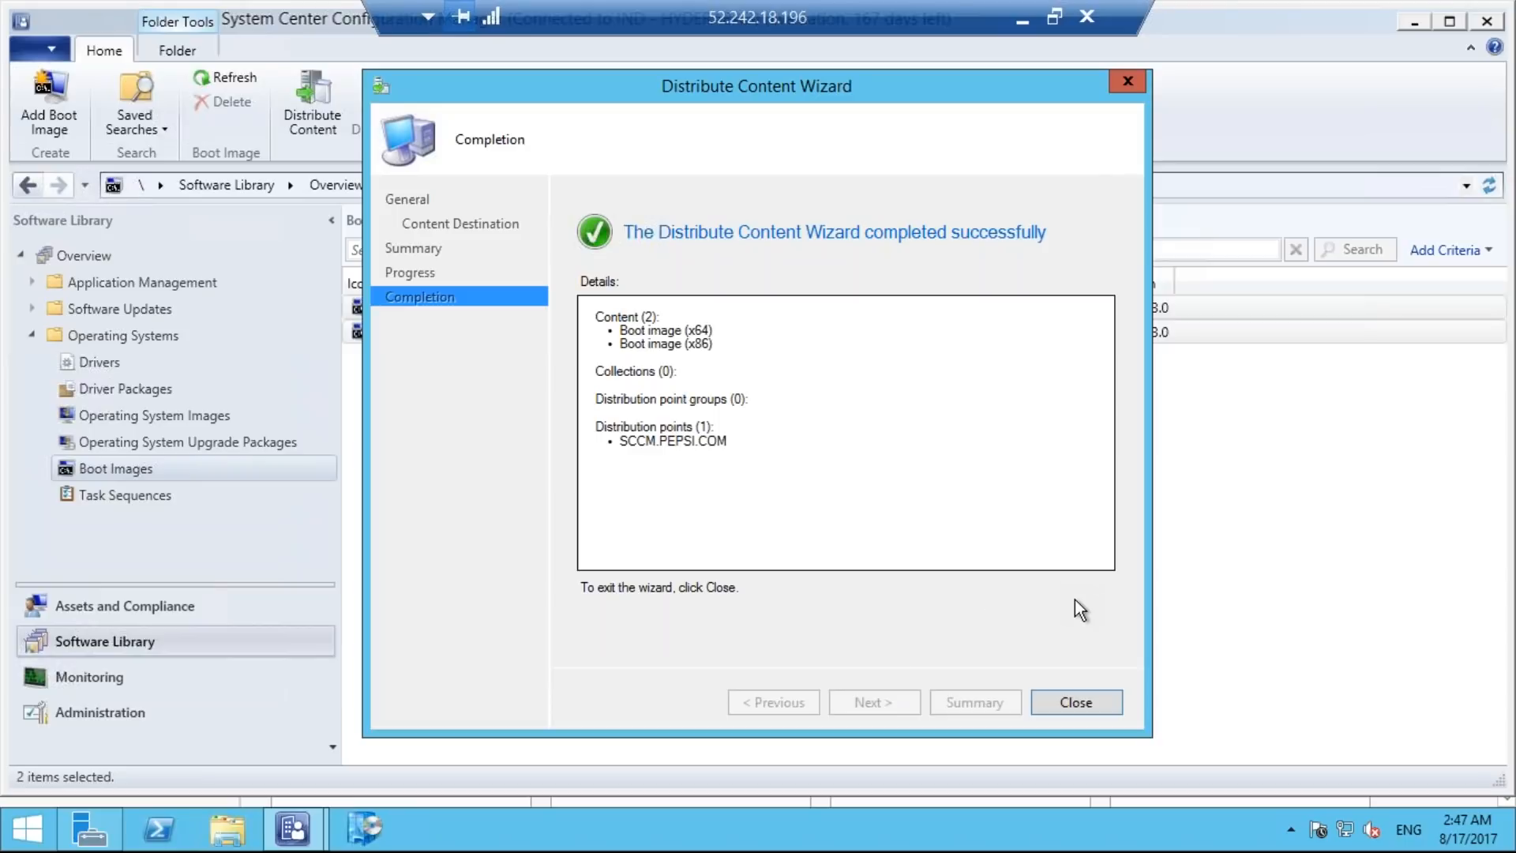
left_click(1075, 705)
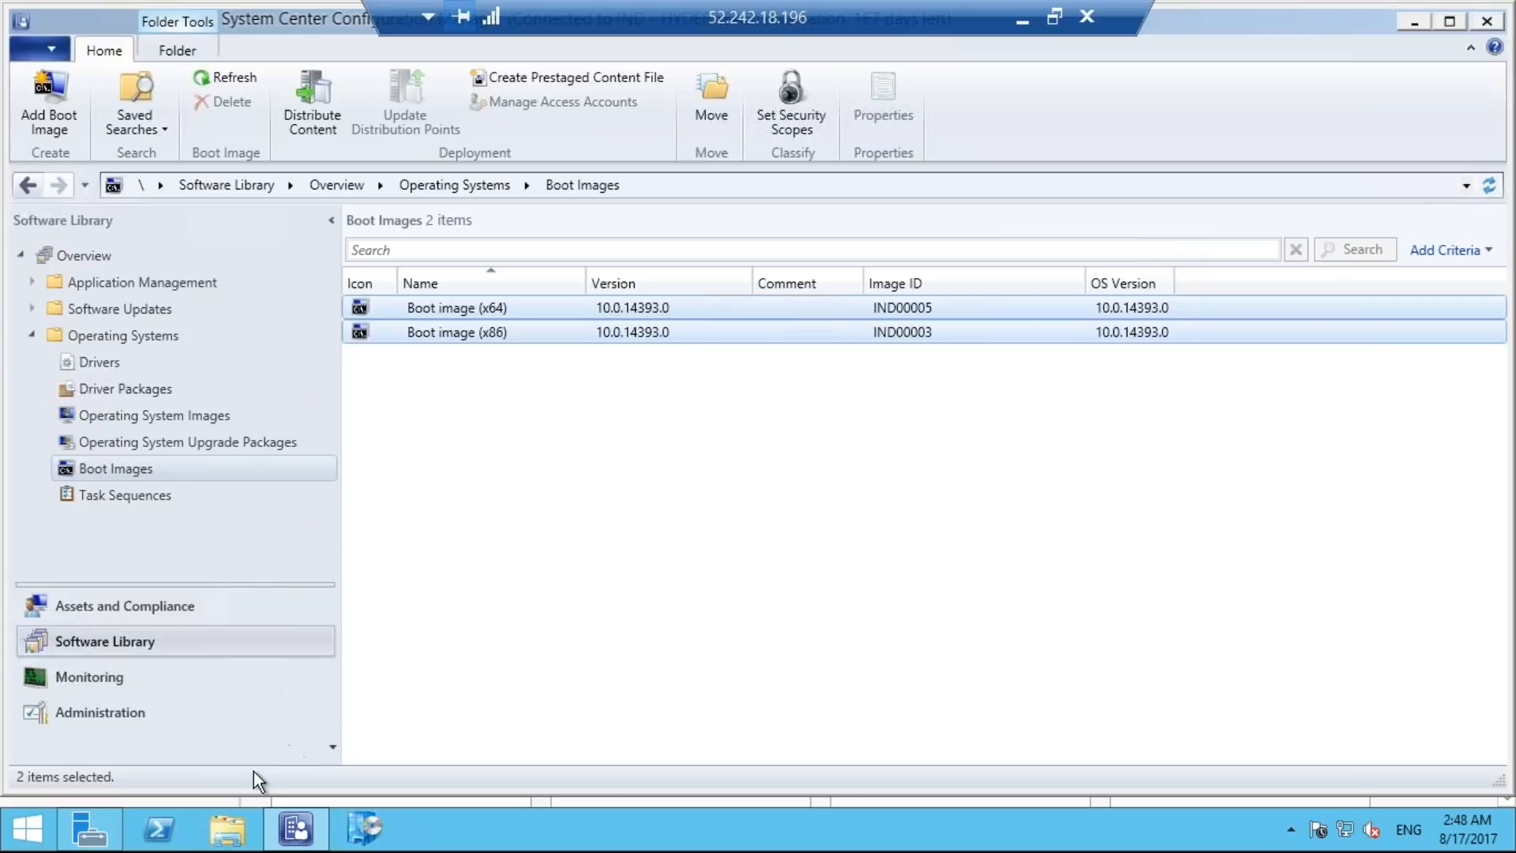
Minimize the Configuration Manager console and open File Explorer on the SCCM server.
left_click(229, 839)
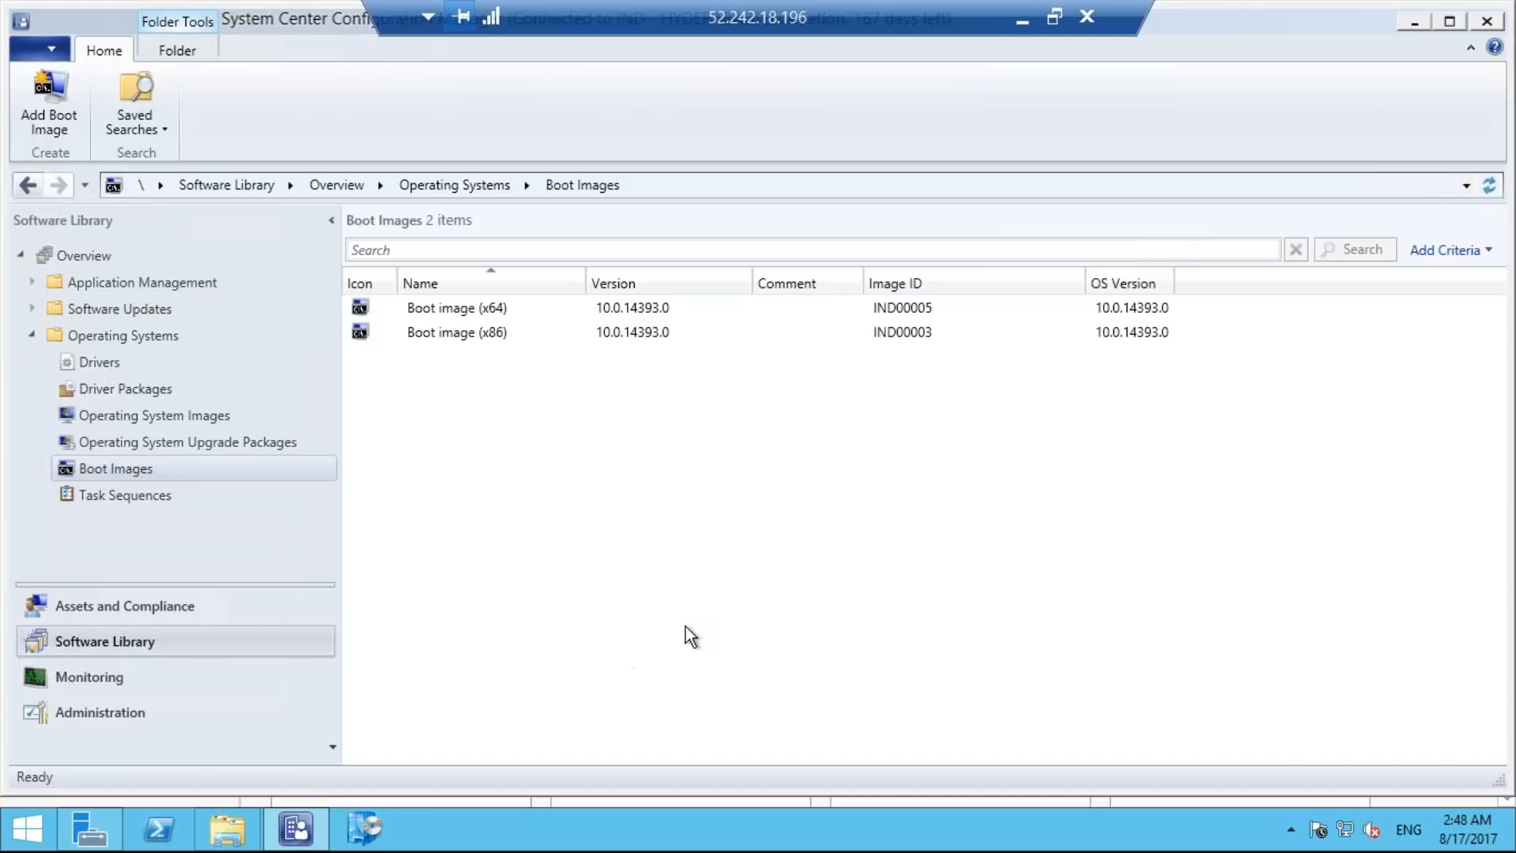
left_click(1410, 22)
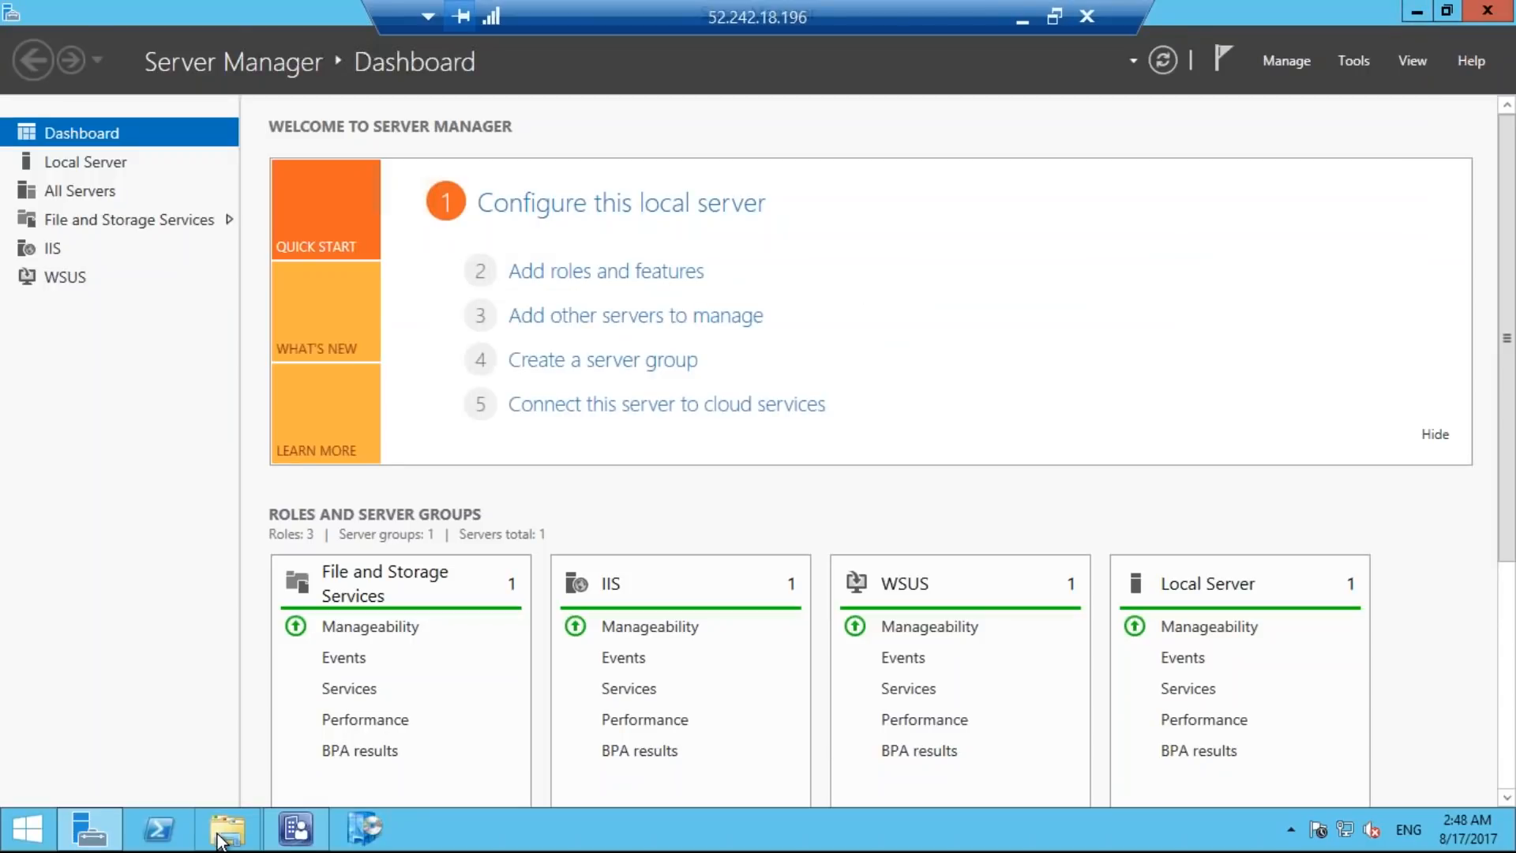
left_click(221, 835)
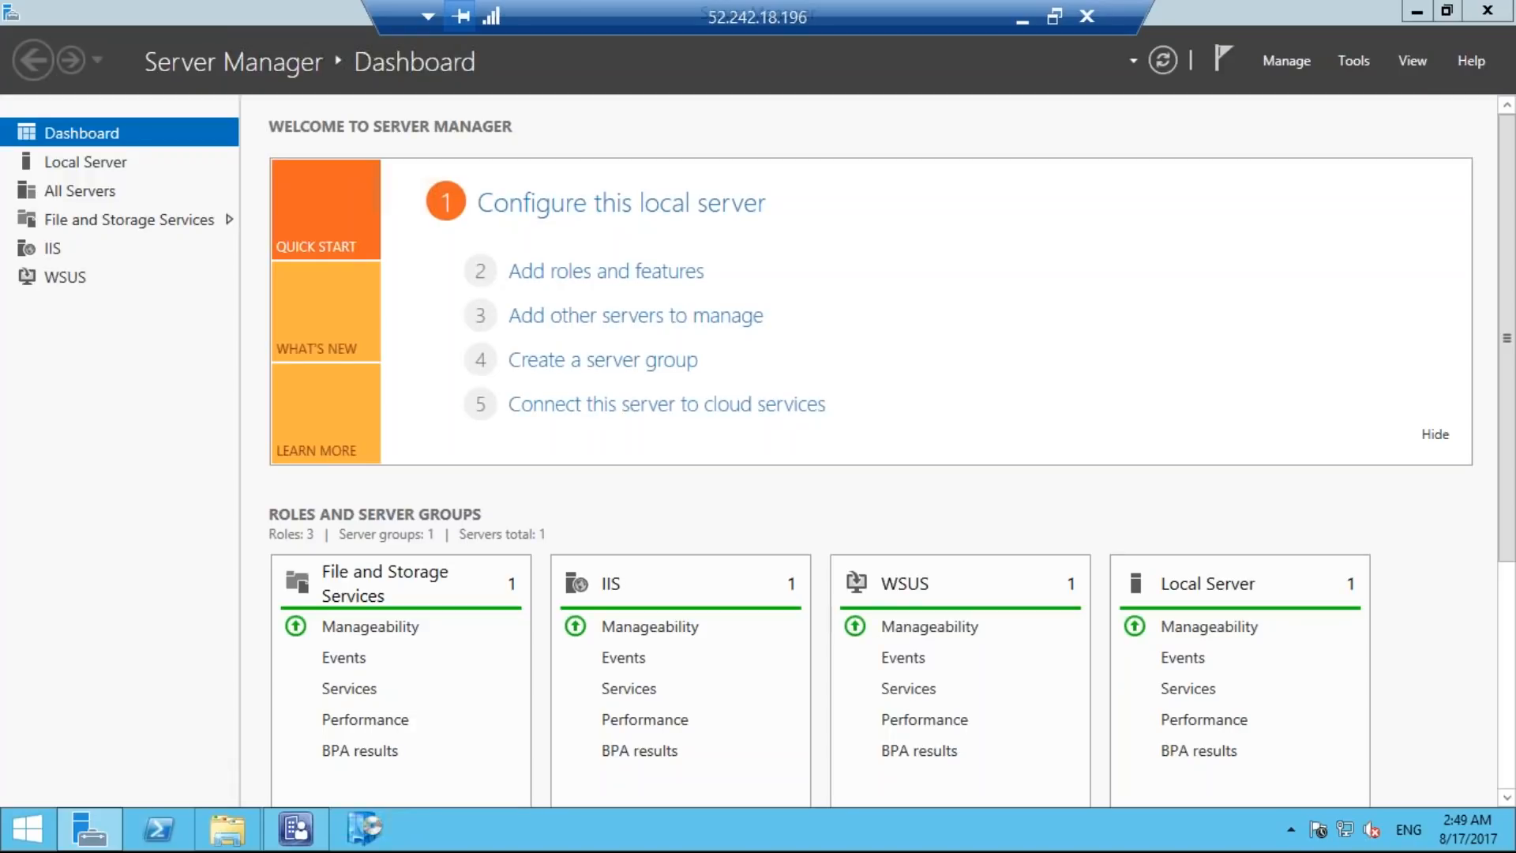
right_click(226, 829)
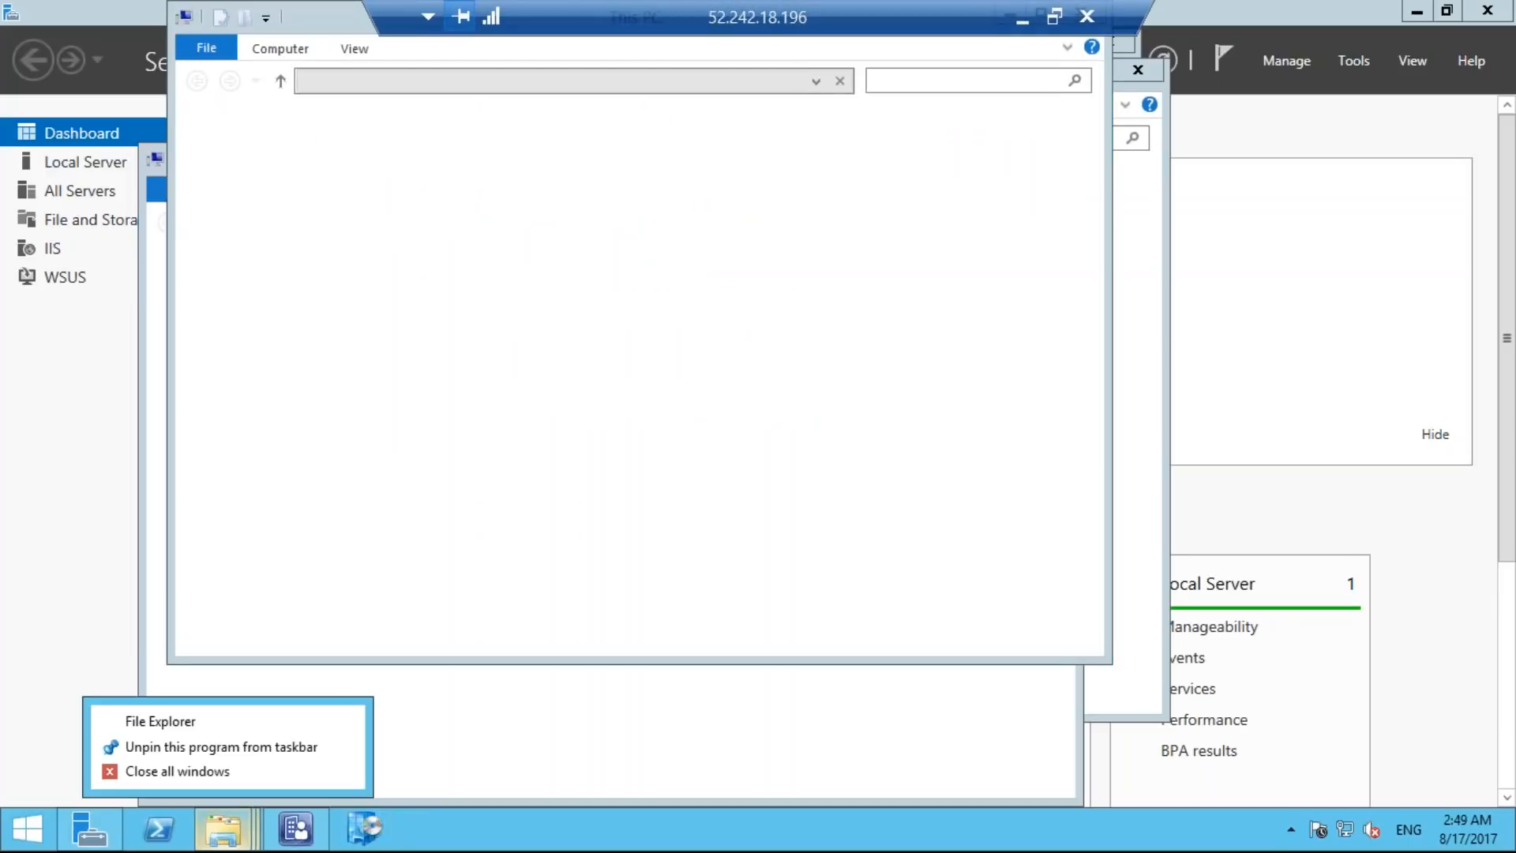
left_click(51, 622)
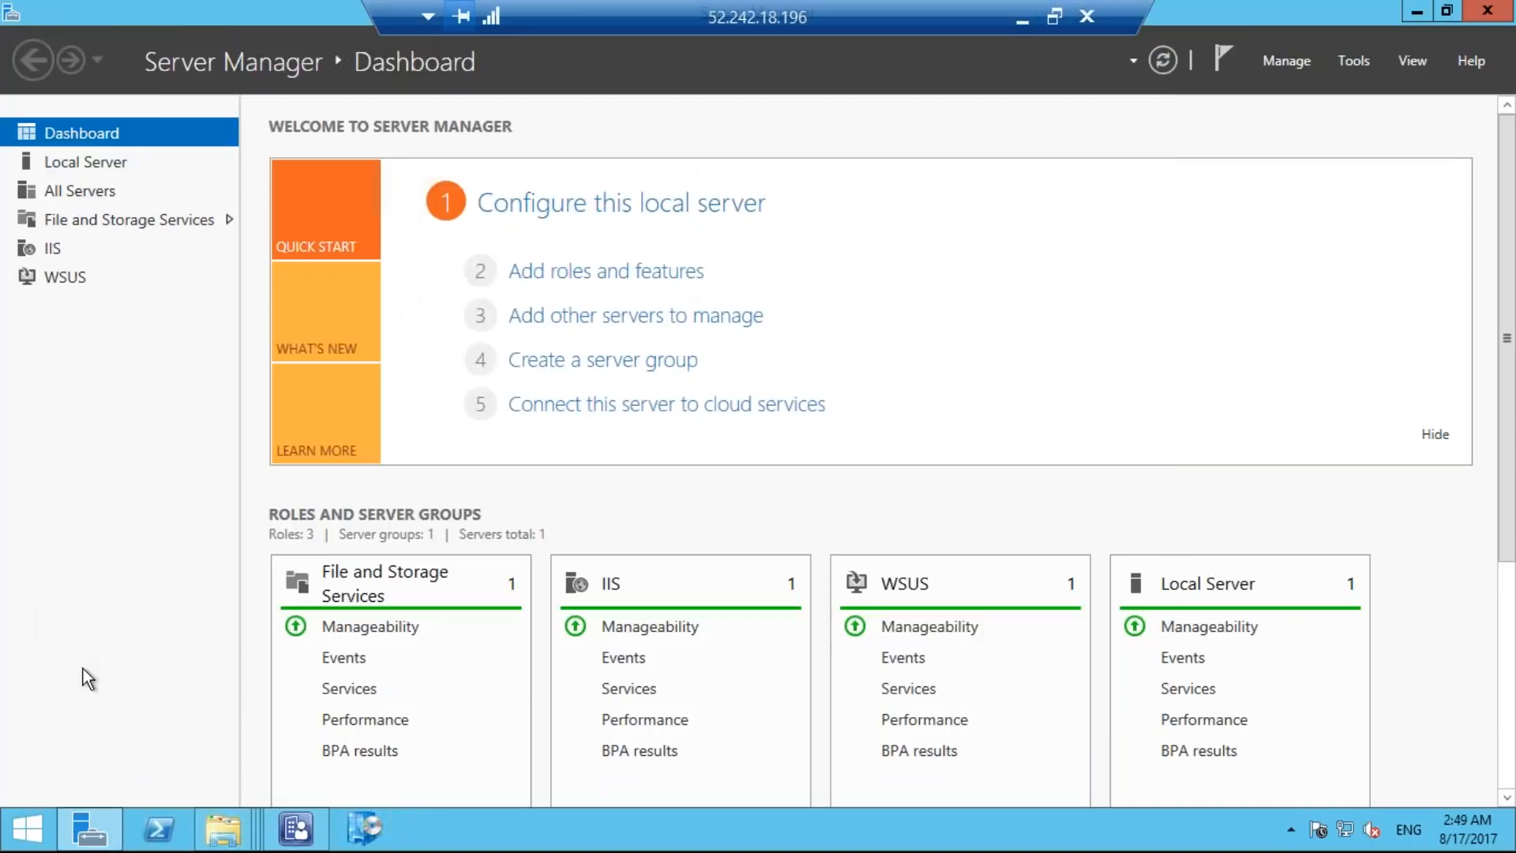
Close the duplicate This PC windows so that a single File Explorer window remains.
mouse_move(215, 838)
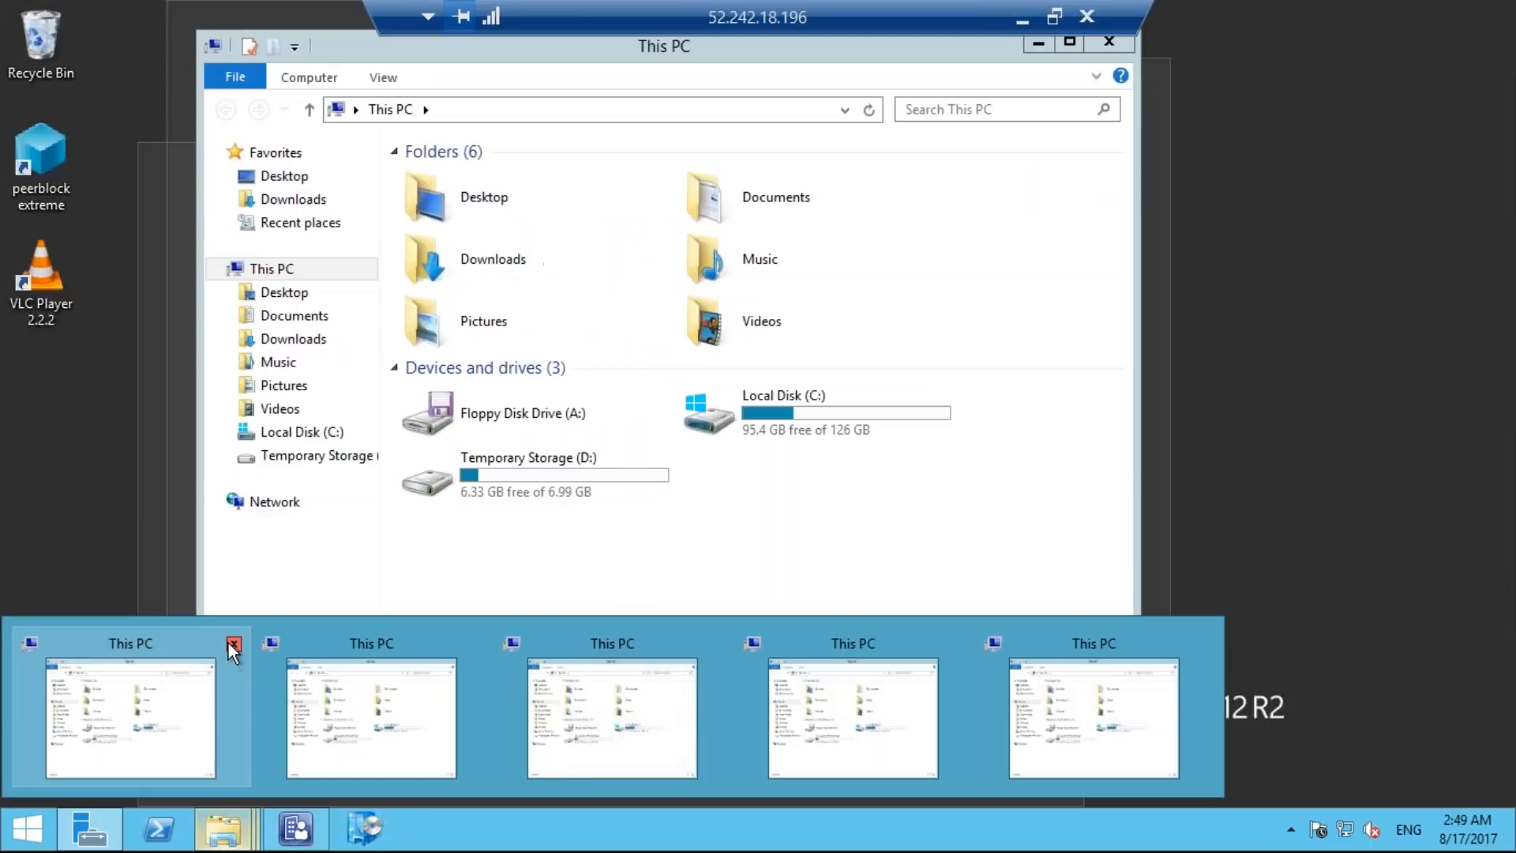
left_click(231, 643)
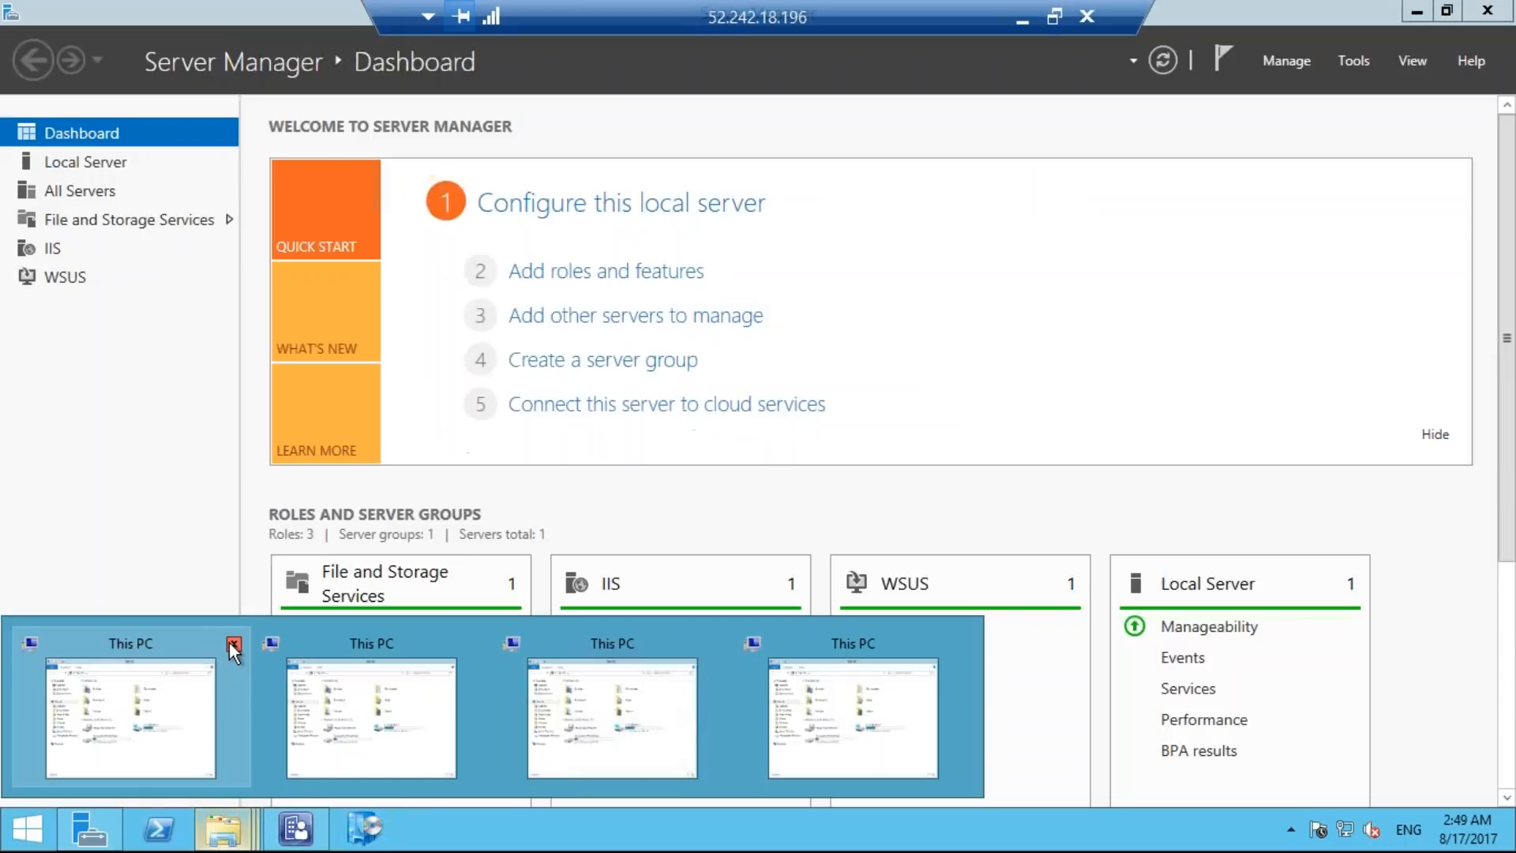
left_click(236, 643)
left_click(237, 643)
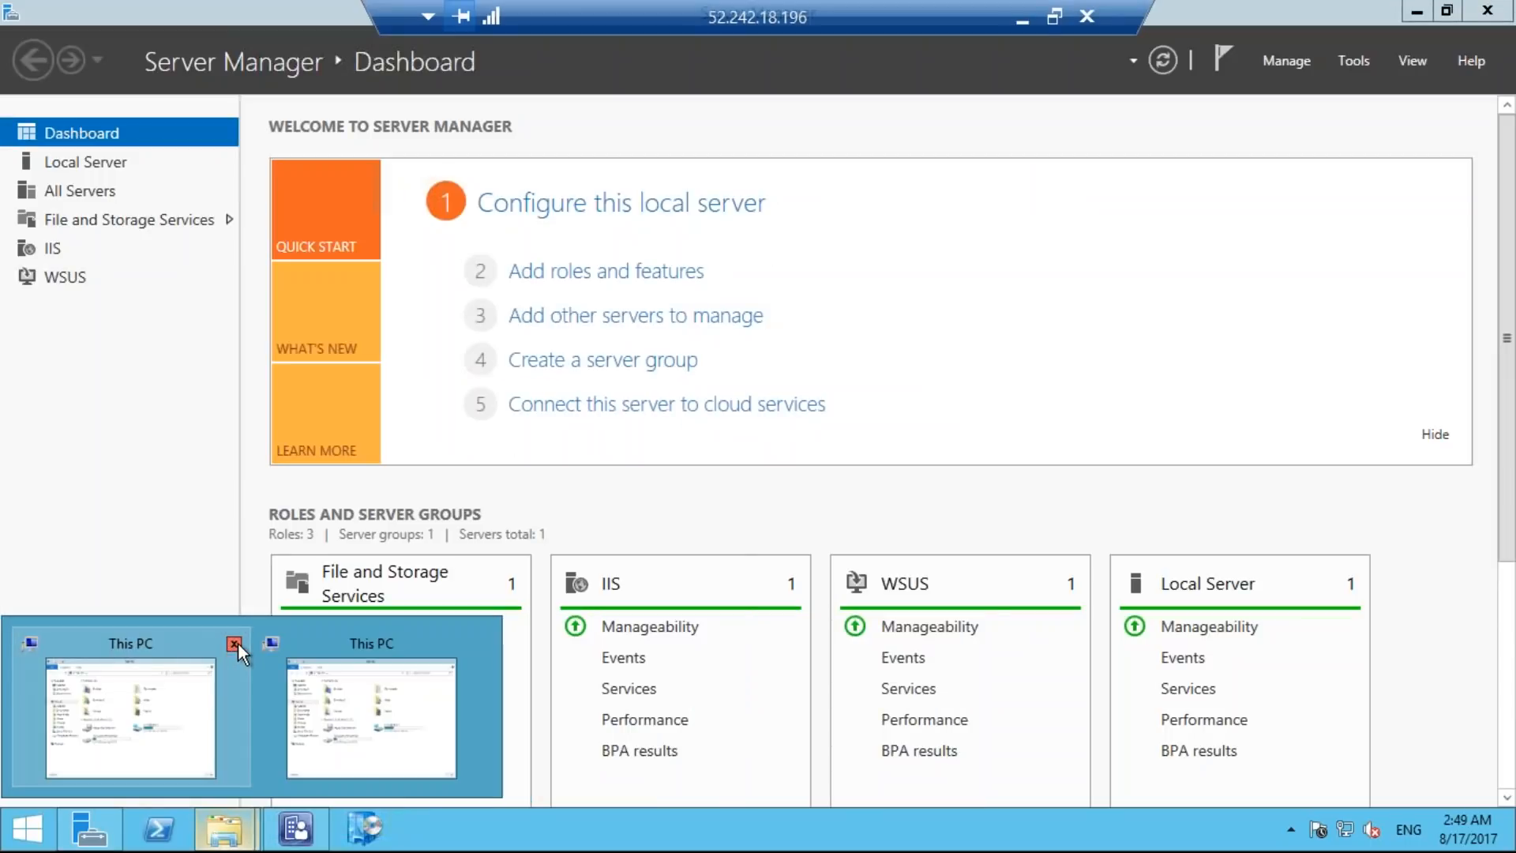
left_click(238, 642)
left_click(238, 644)
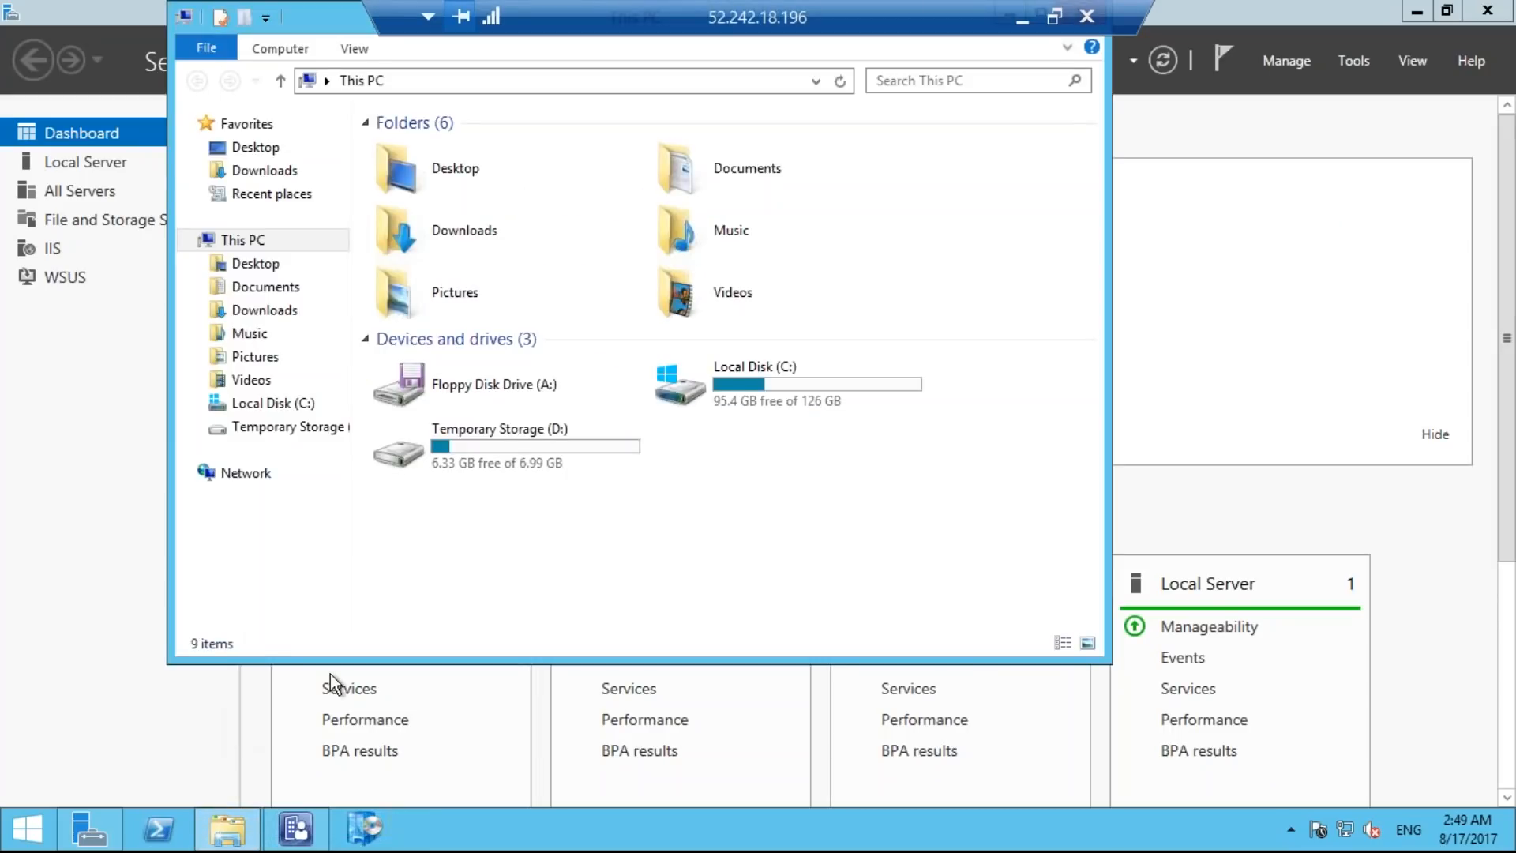
Open the folder C:\Lab_Files\Windows Server 2012 R2\sources.
double_click(778, 388)
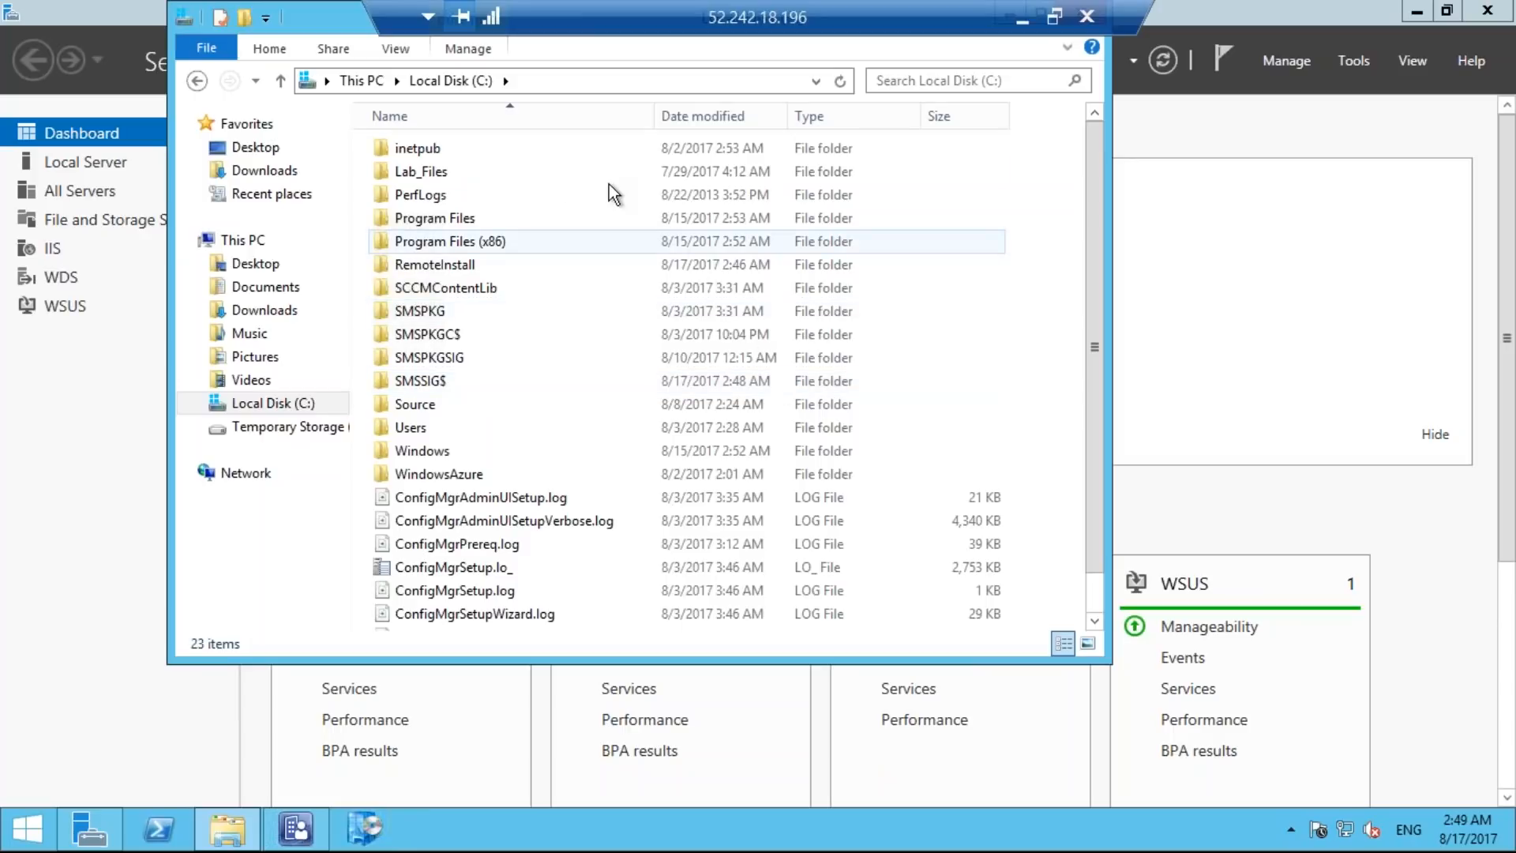
double_click(540, 178)
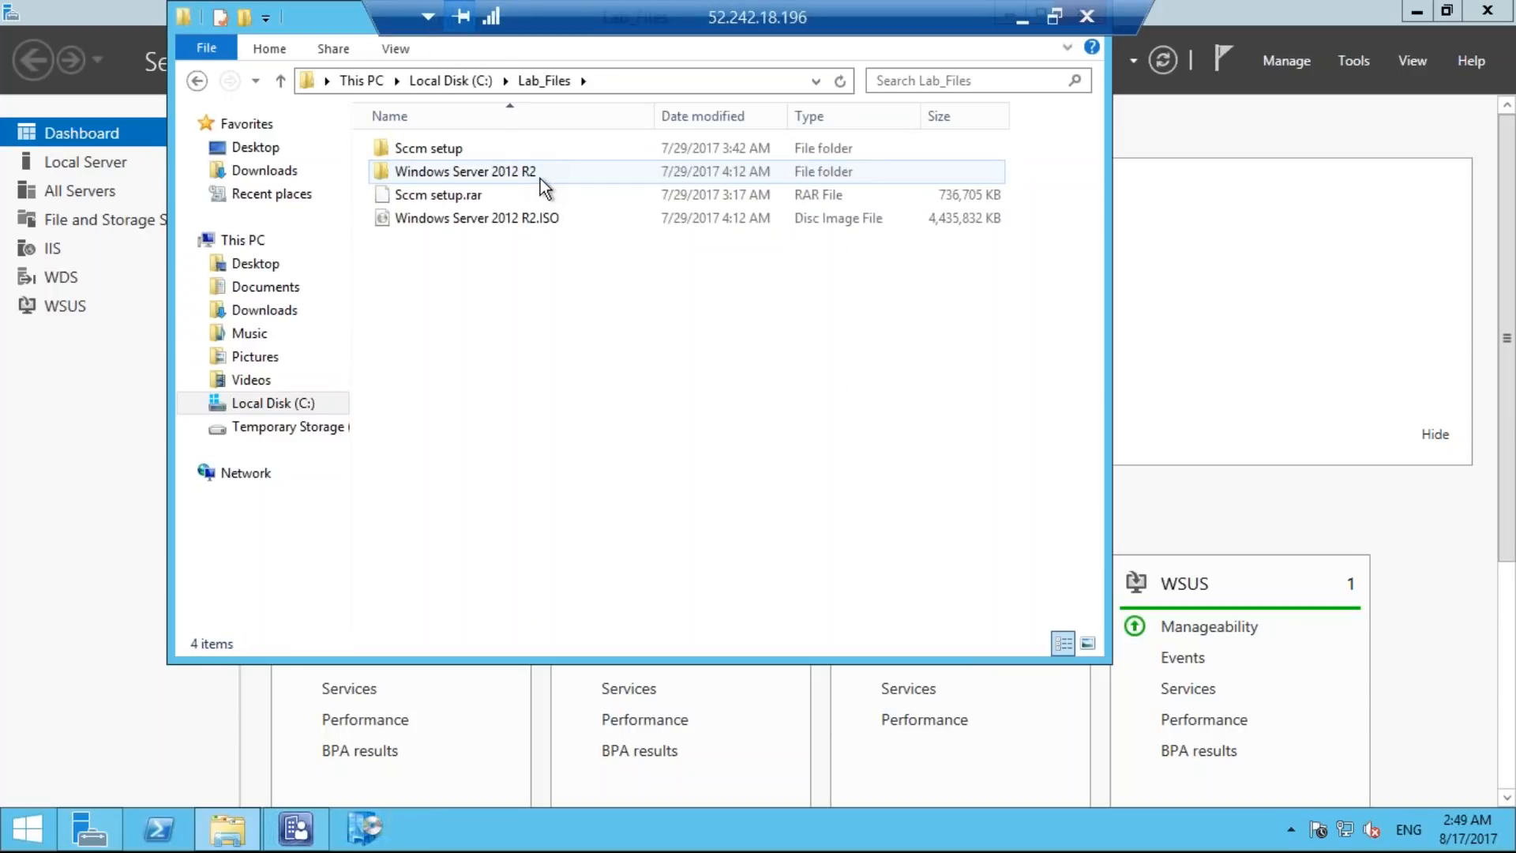
double_click(477, 177)
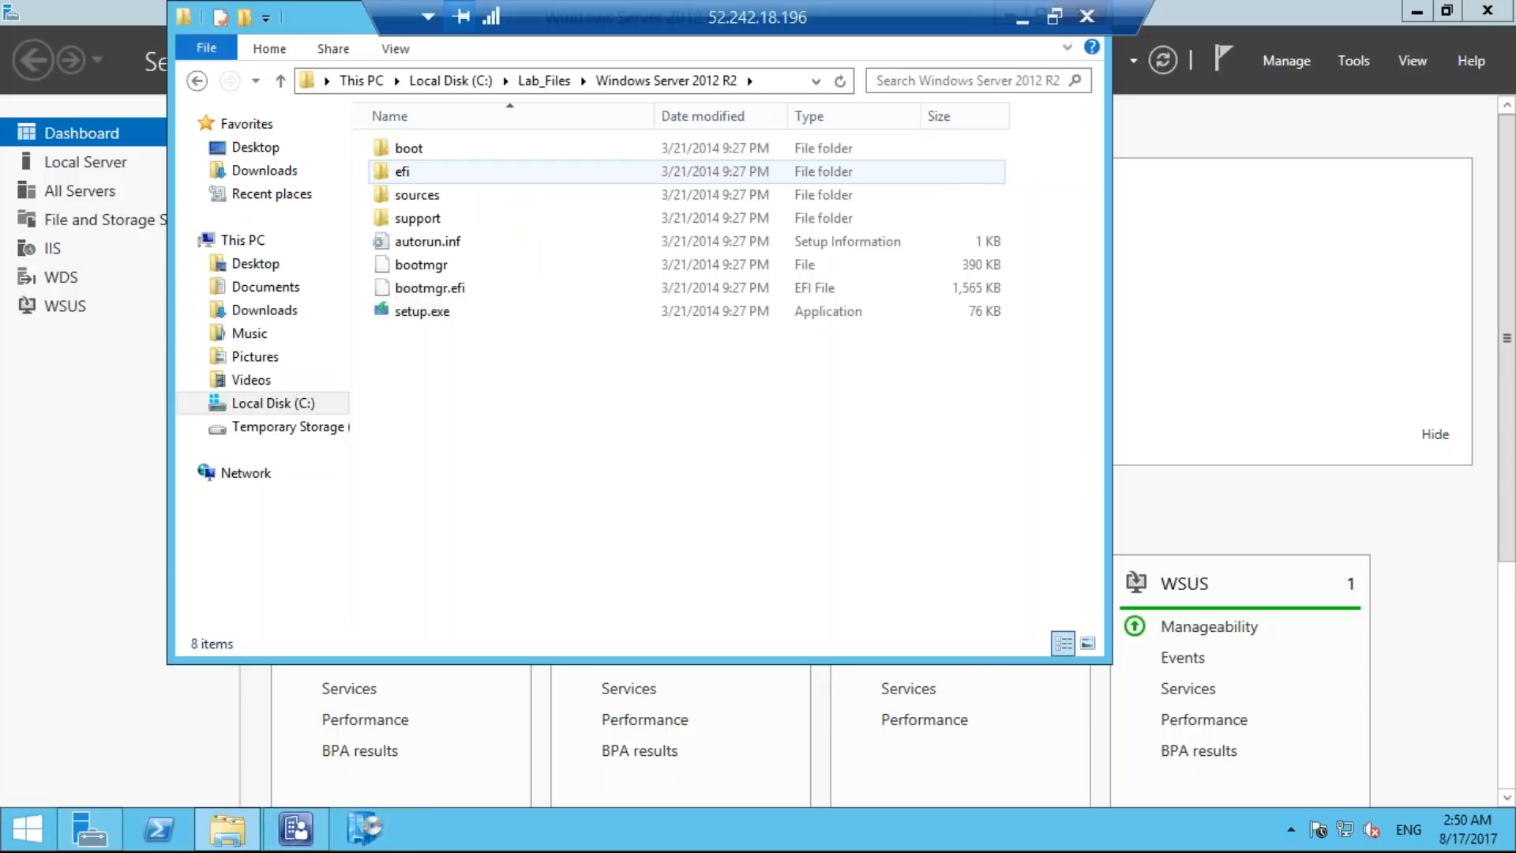
double_click(469, 200)
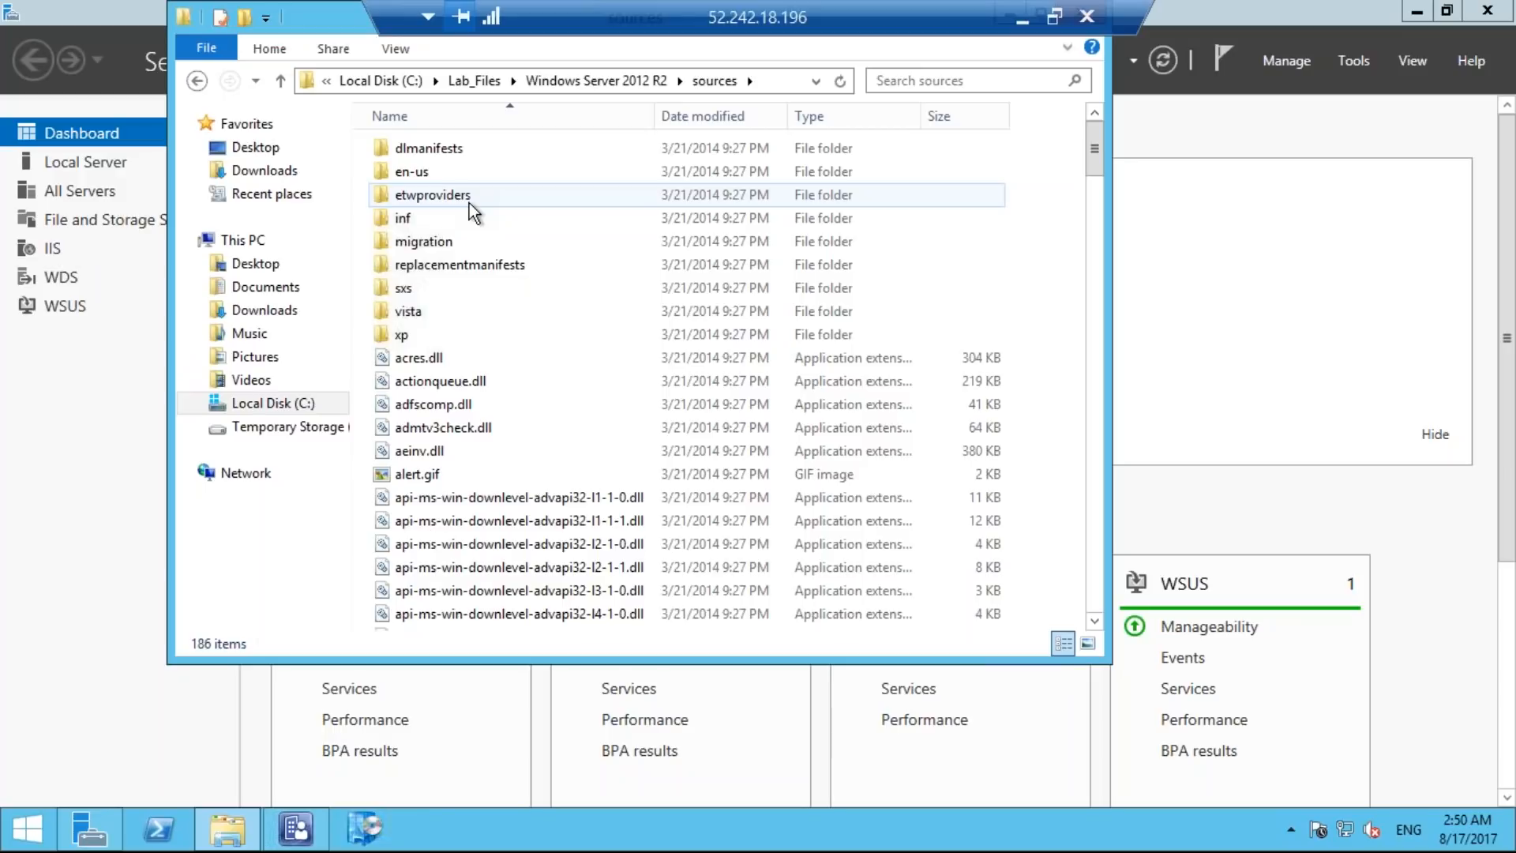
Search the sources folder for the file install.wim.
key("i")
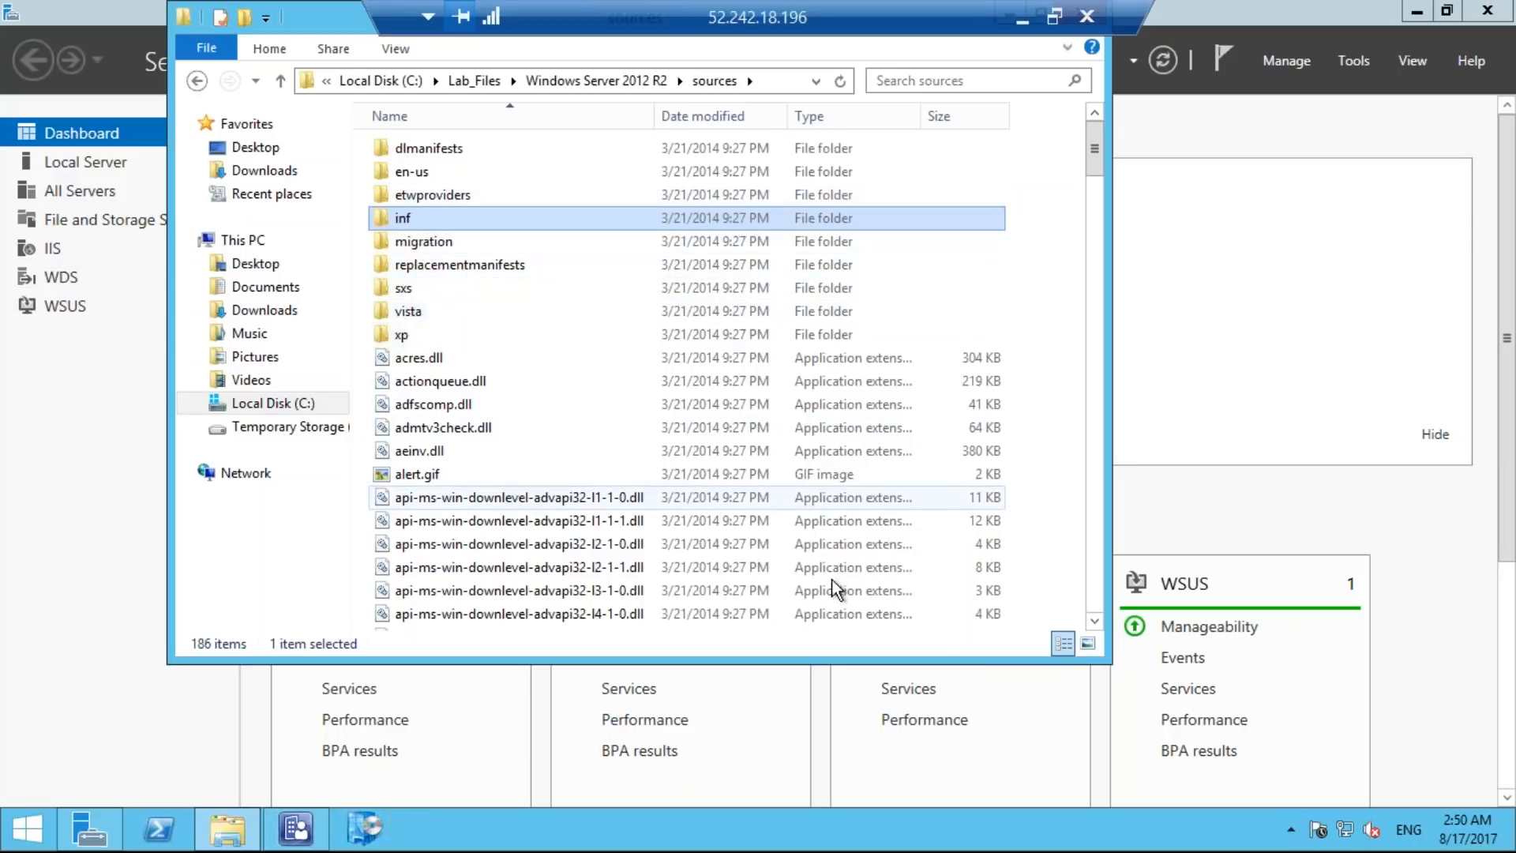
left_click(953, 80)
type("i")
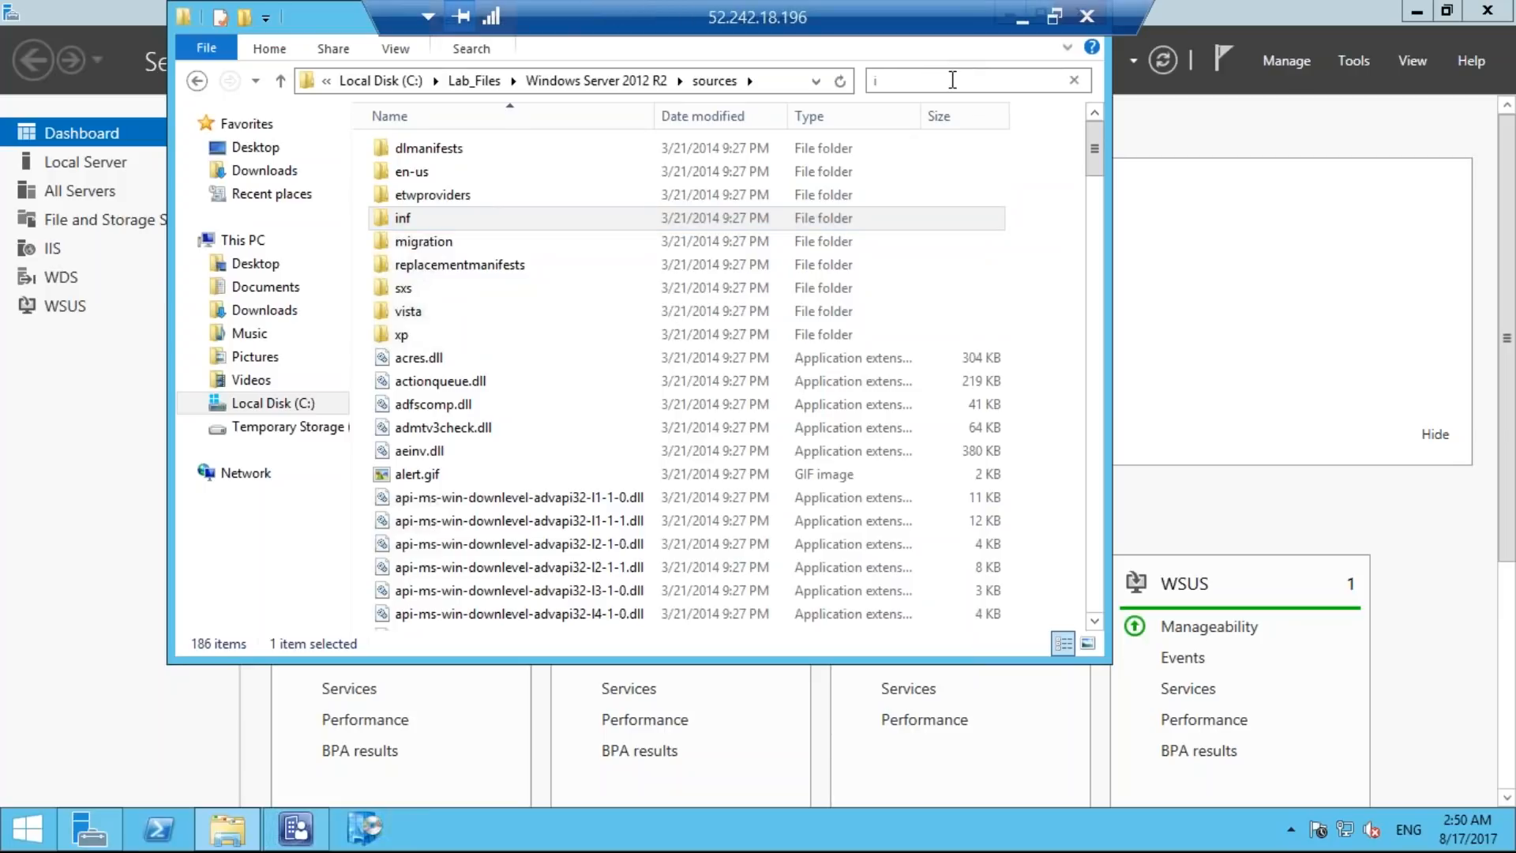
type("n")
left_click(1095, 614)
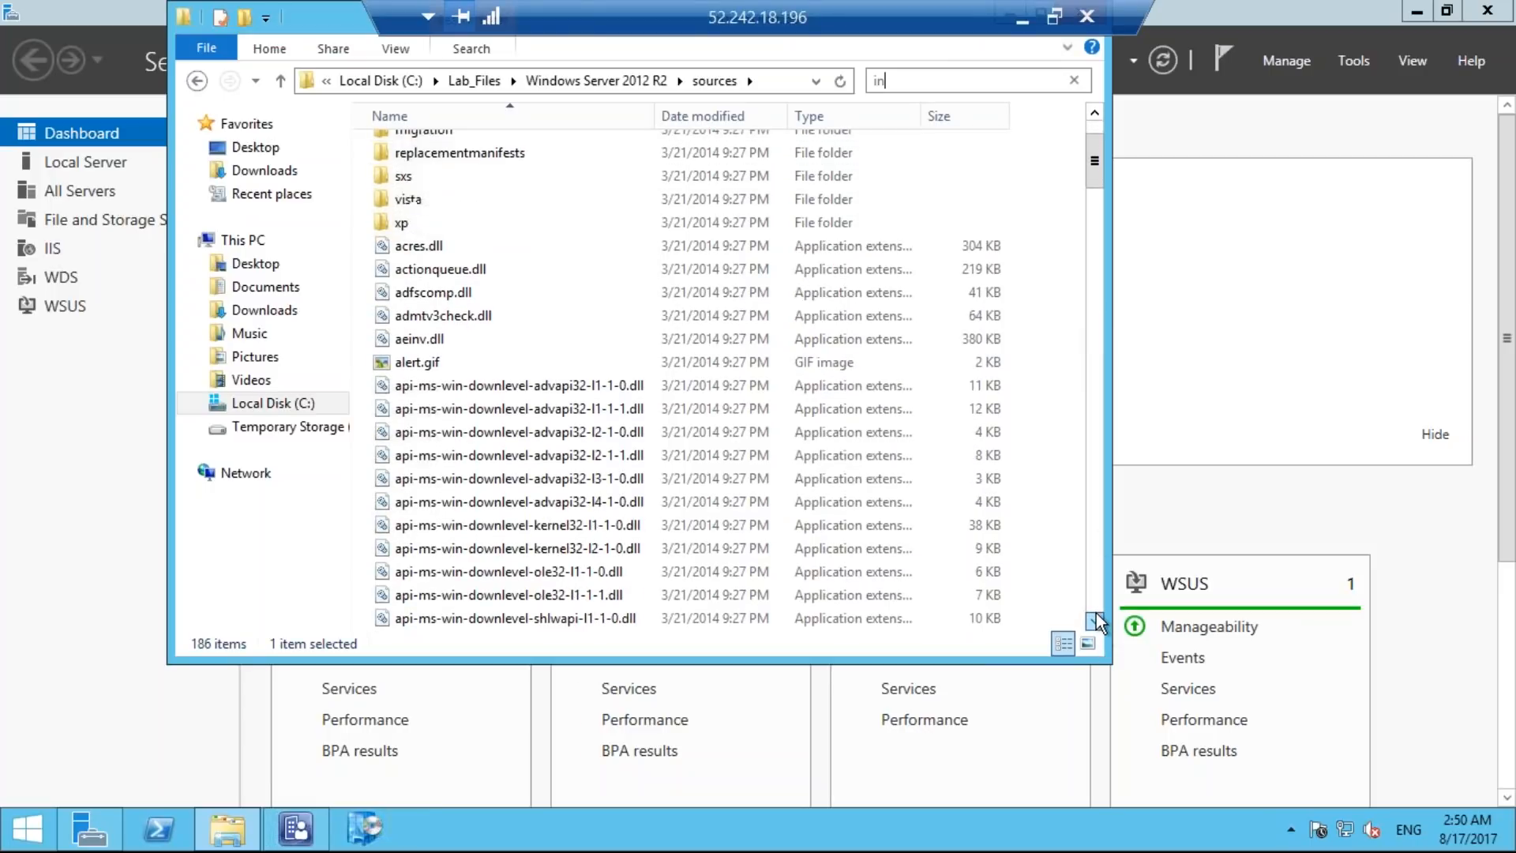
left_click(1096, 614)
left_click(1095, 614)
left_click(1096, 614)
left_click(1096, 614)
left_click(1096, 614)
left_click(1095, 614)
left_click(1096, 614)
left_click(1096, 614)
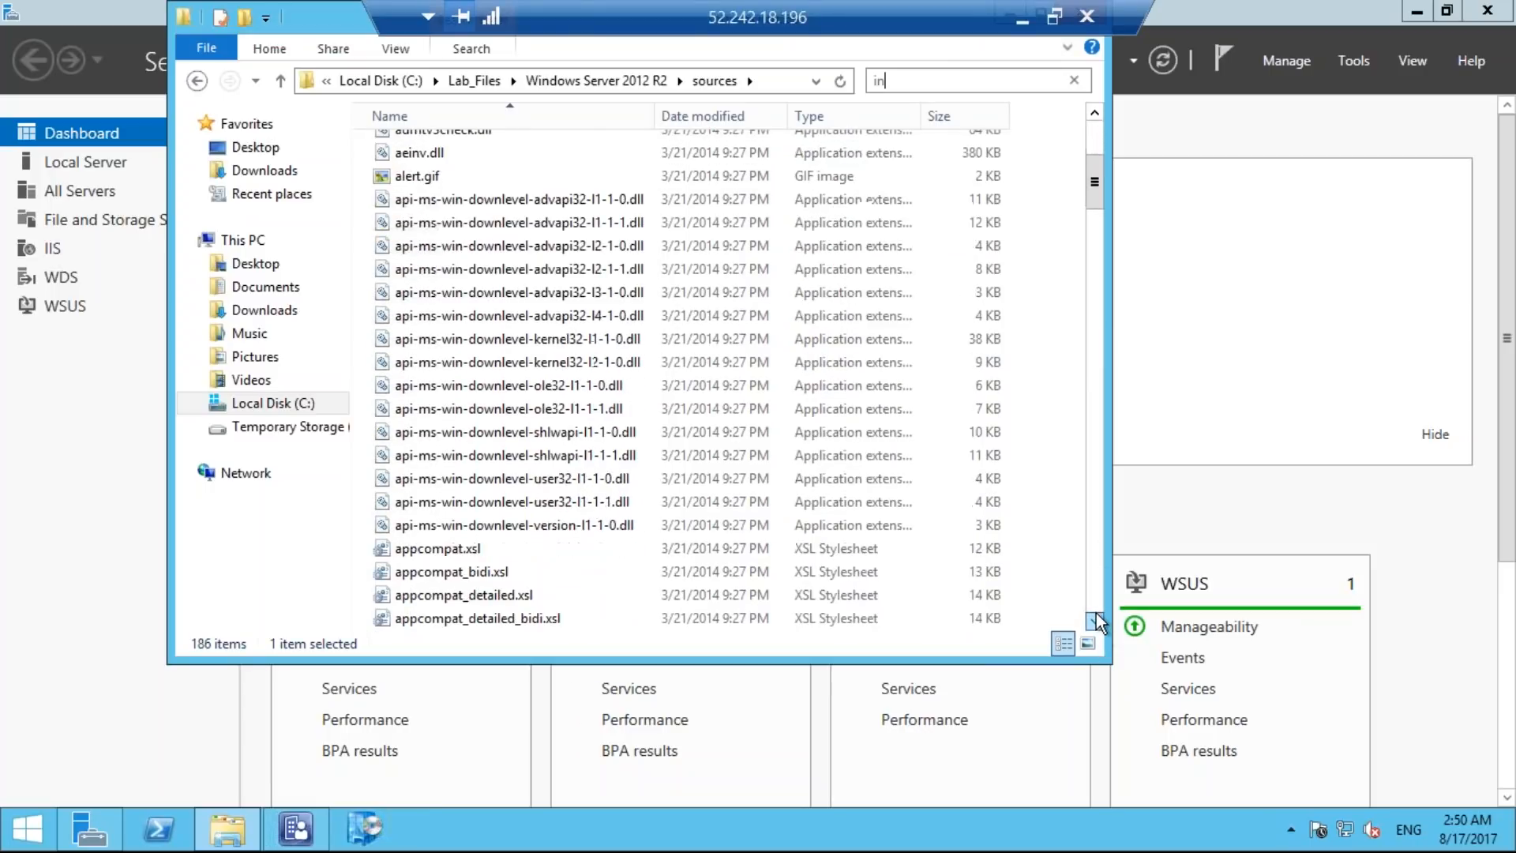
left_click(1096, 614)
left_click(1096, 615)
left_click(1096, 614)
left_click(1096, 614)
left_click(1096, 614)
left_click(1096, 615)
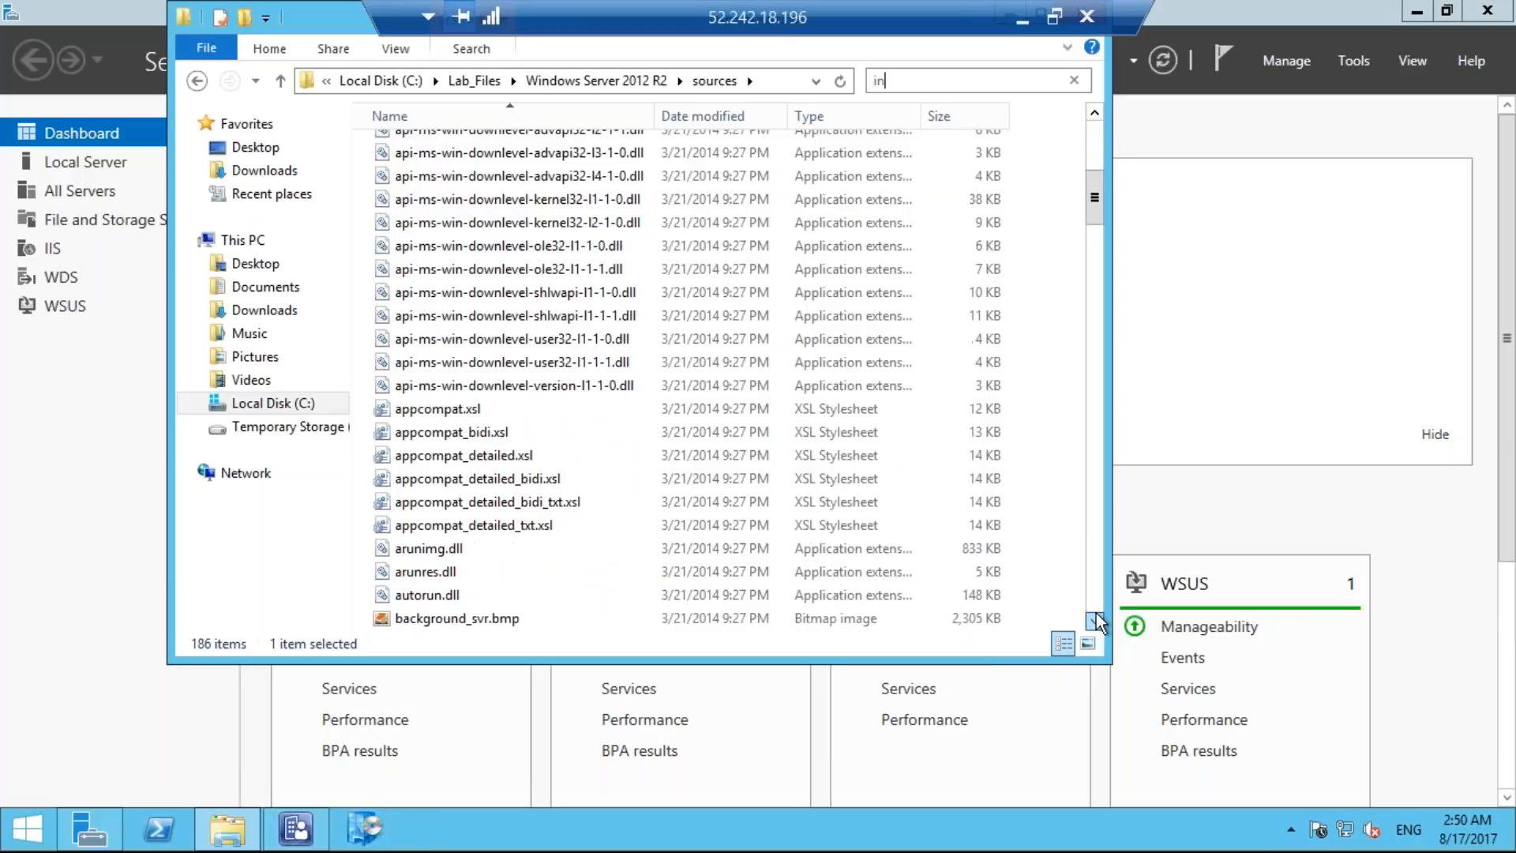
left_click(1096, 614)
left_click(1095, 614)
left_click(1096, 614)
type("s")
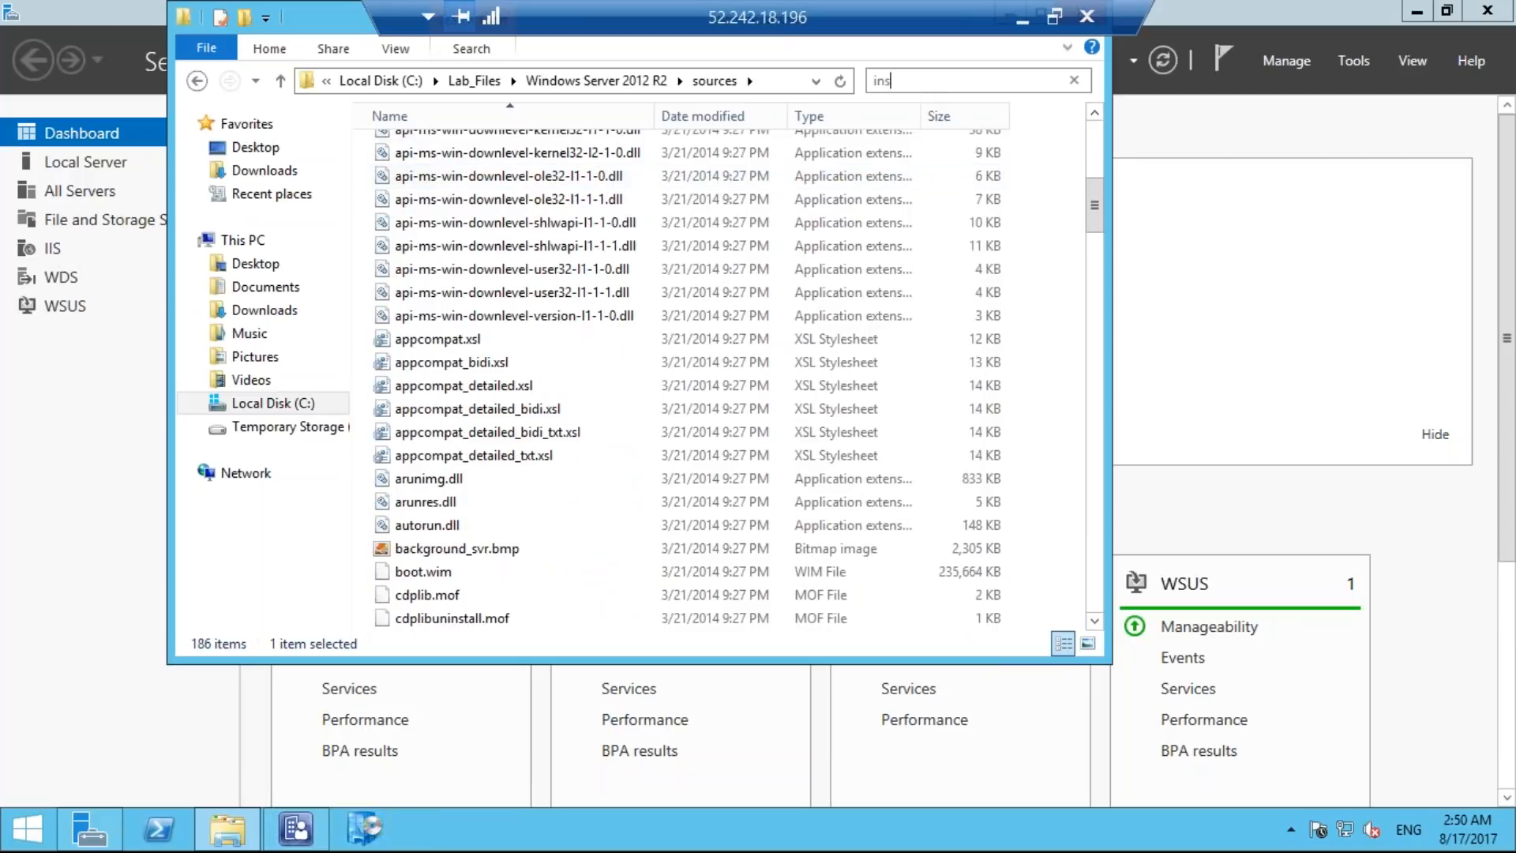
type("tall.vi")
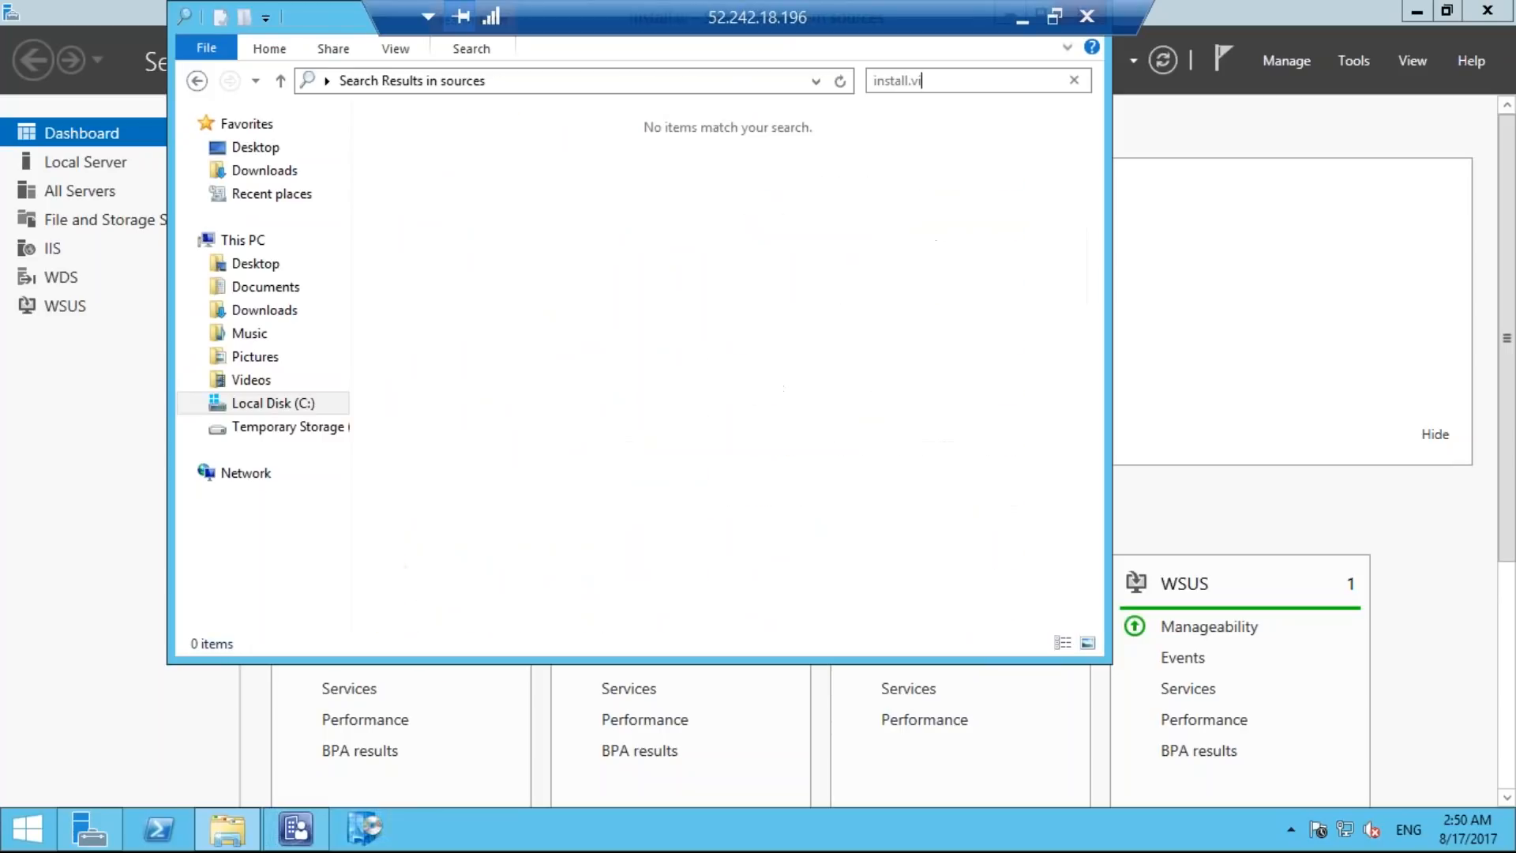
key("BackSpace")
key("BackSpace")
type("wim")
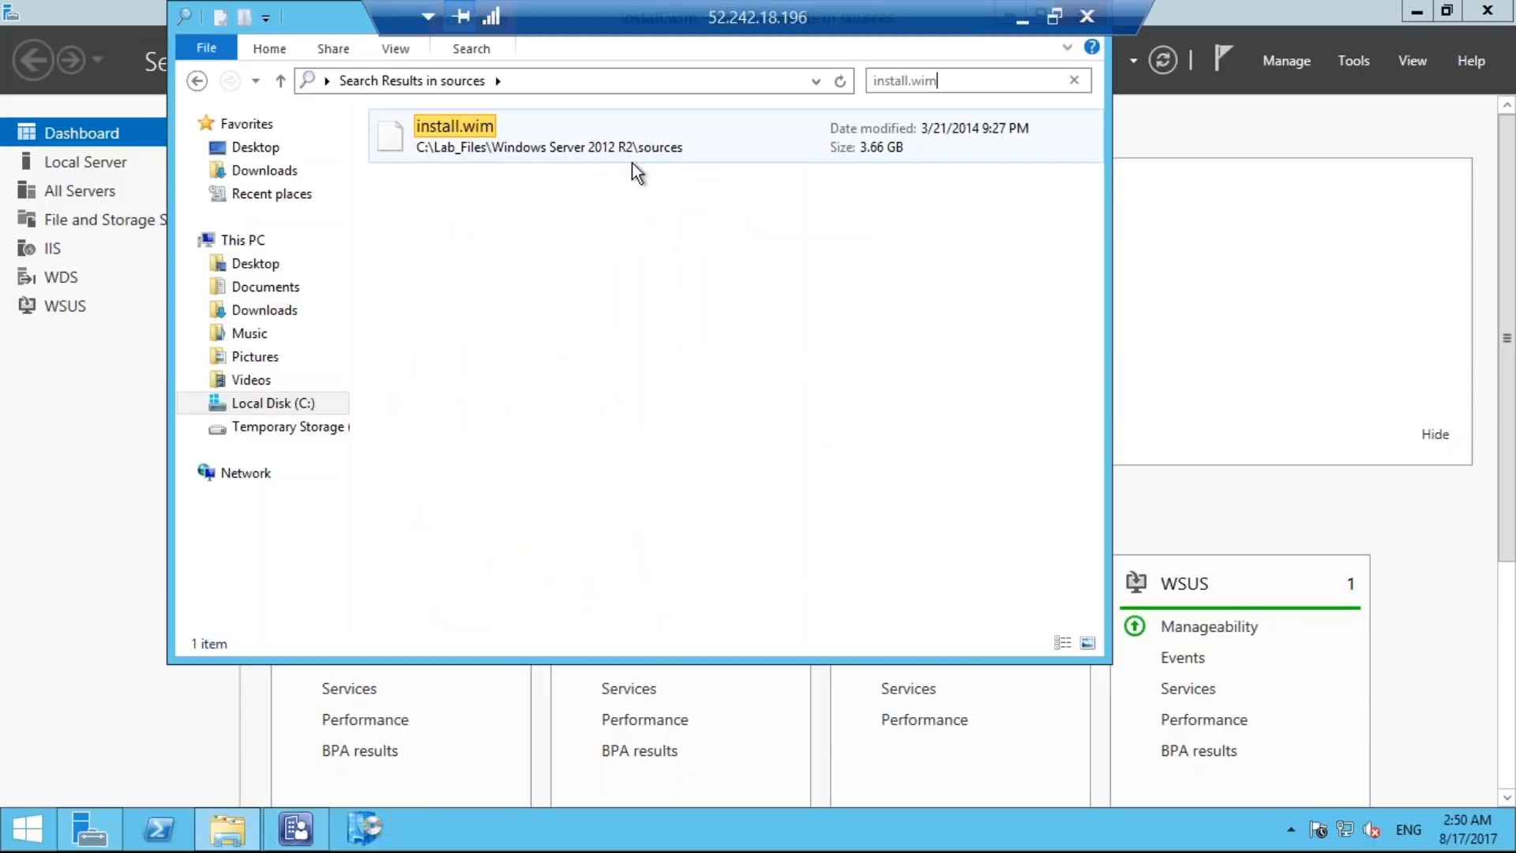
Copy the install.wim file found in the sources folder to the clipboard.
double_click(575, 140)
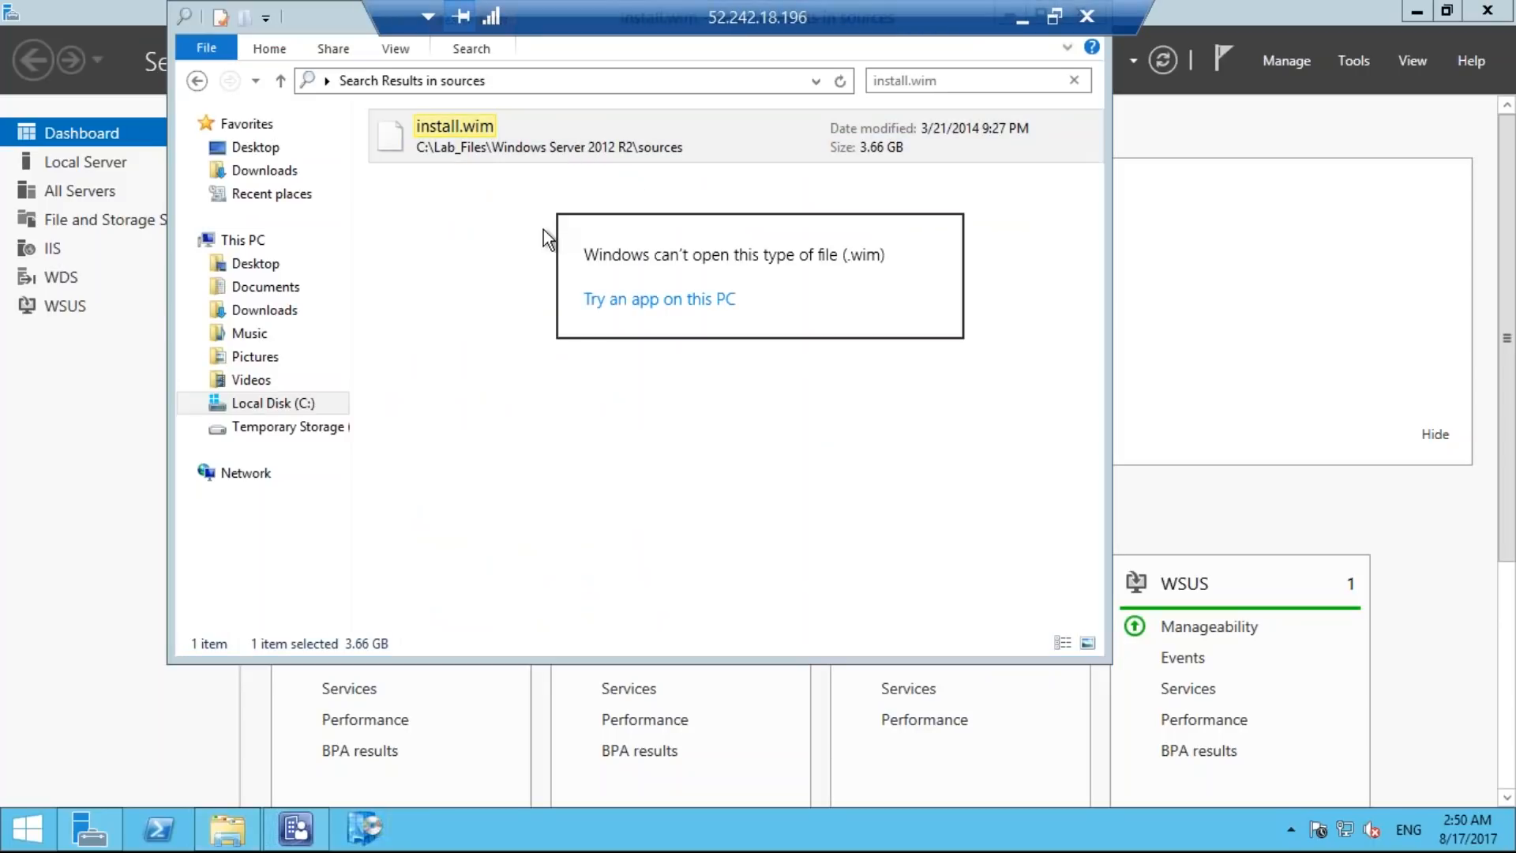
left_click(521, 228)
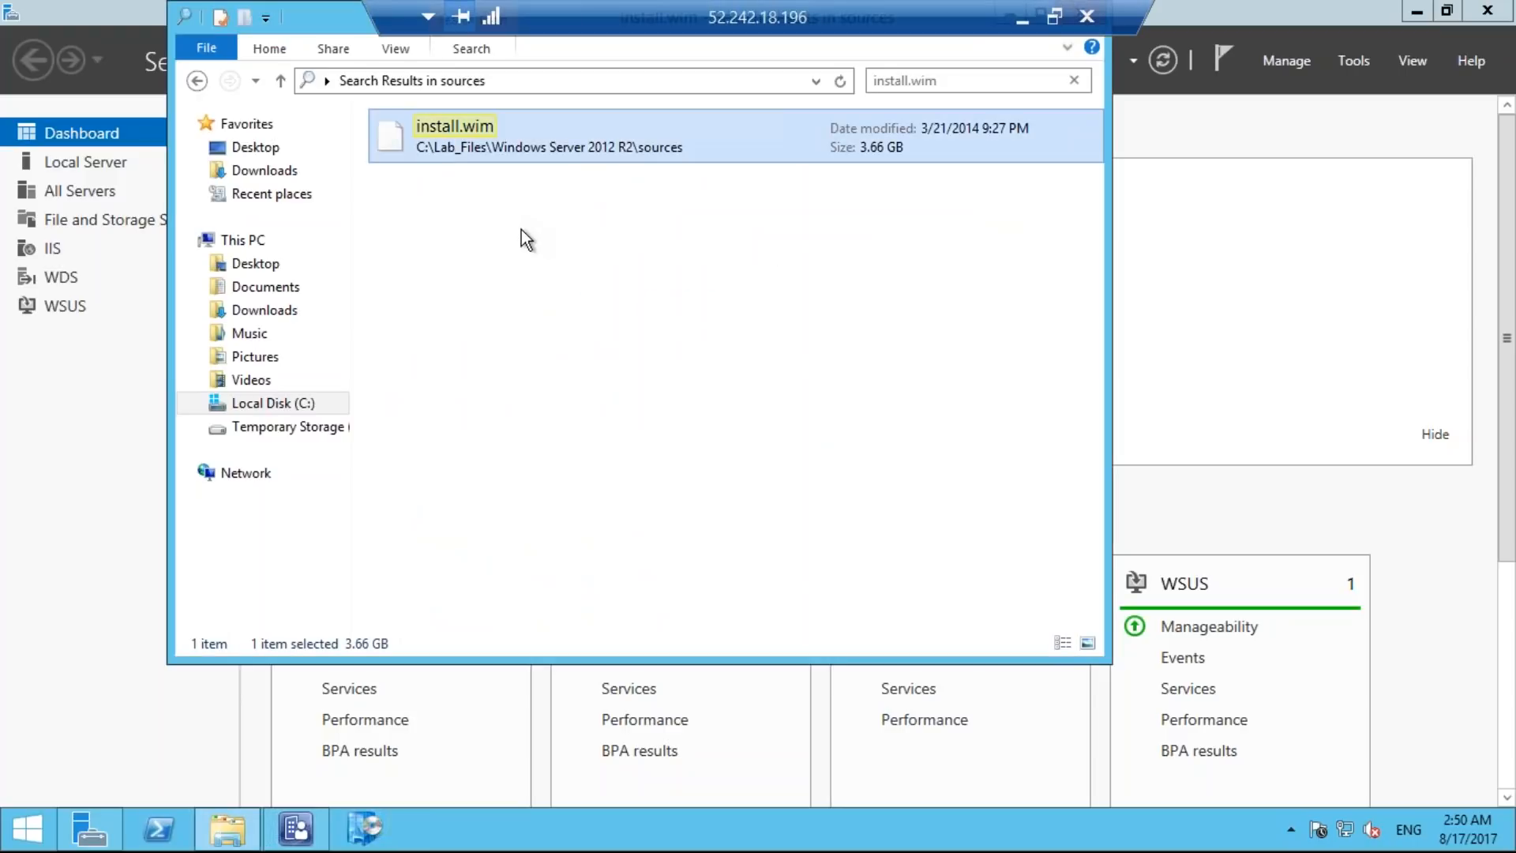
right_click(594, 149)
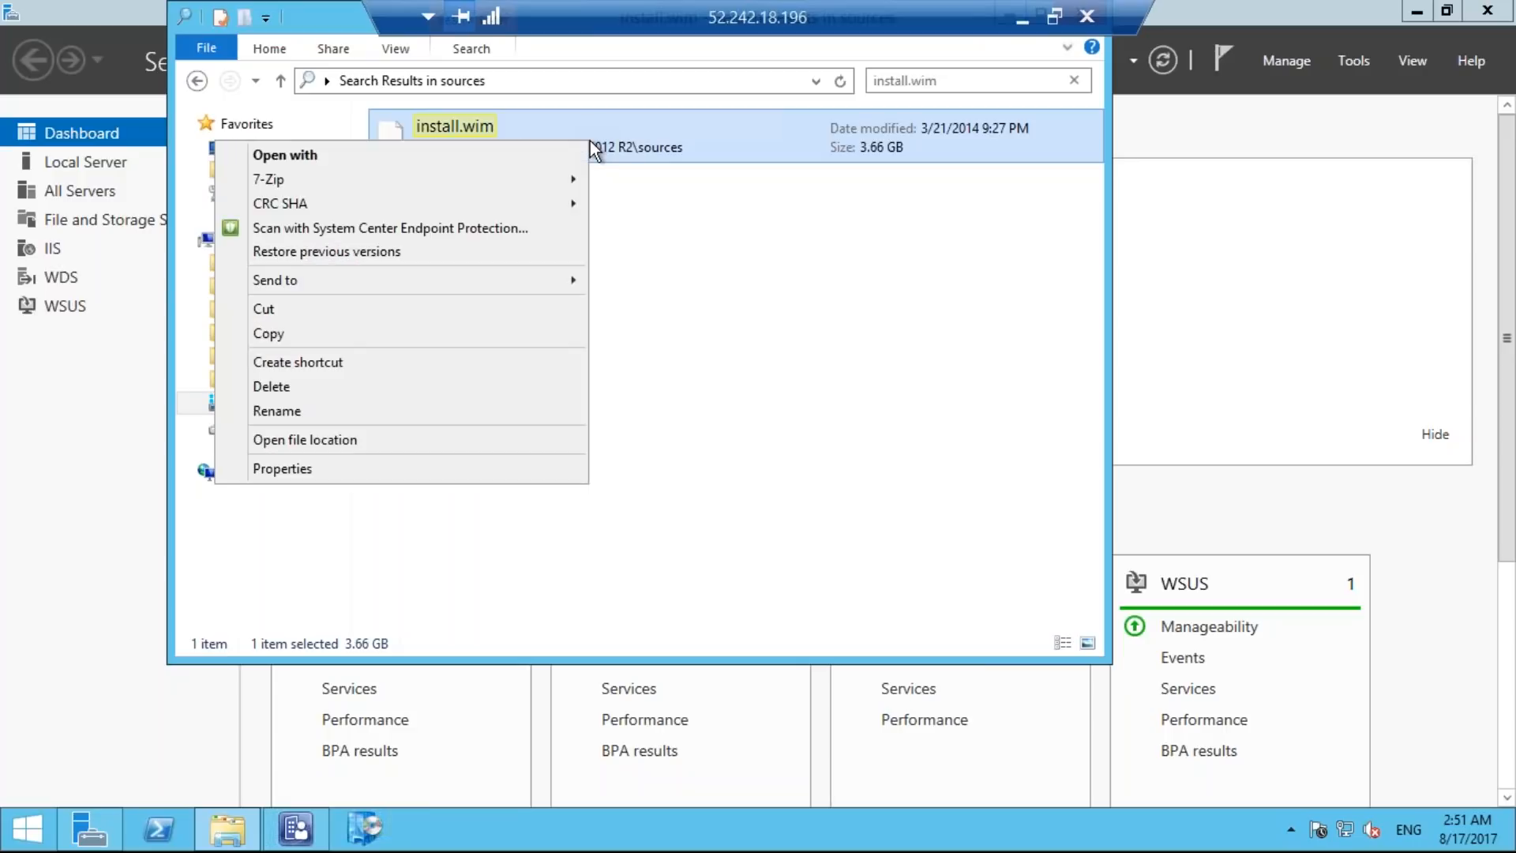
left_click(469, 333)
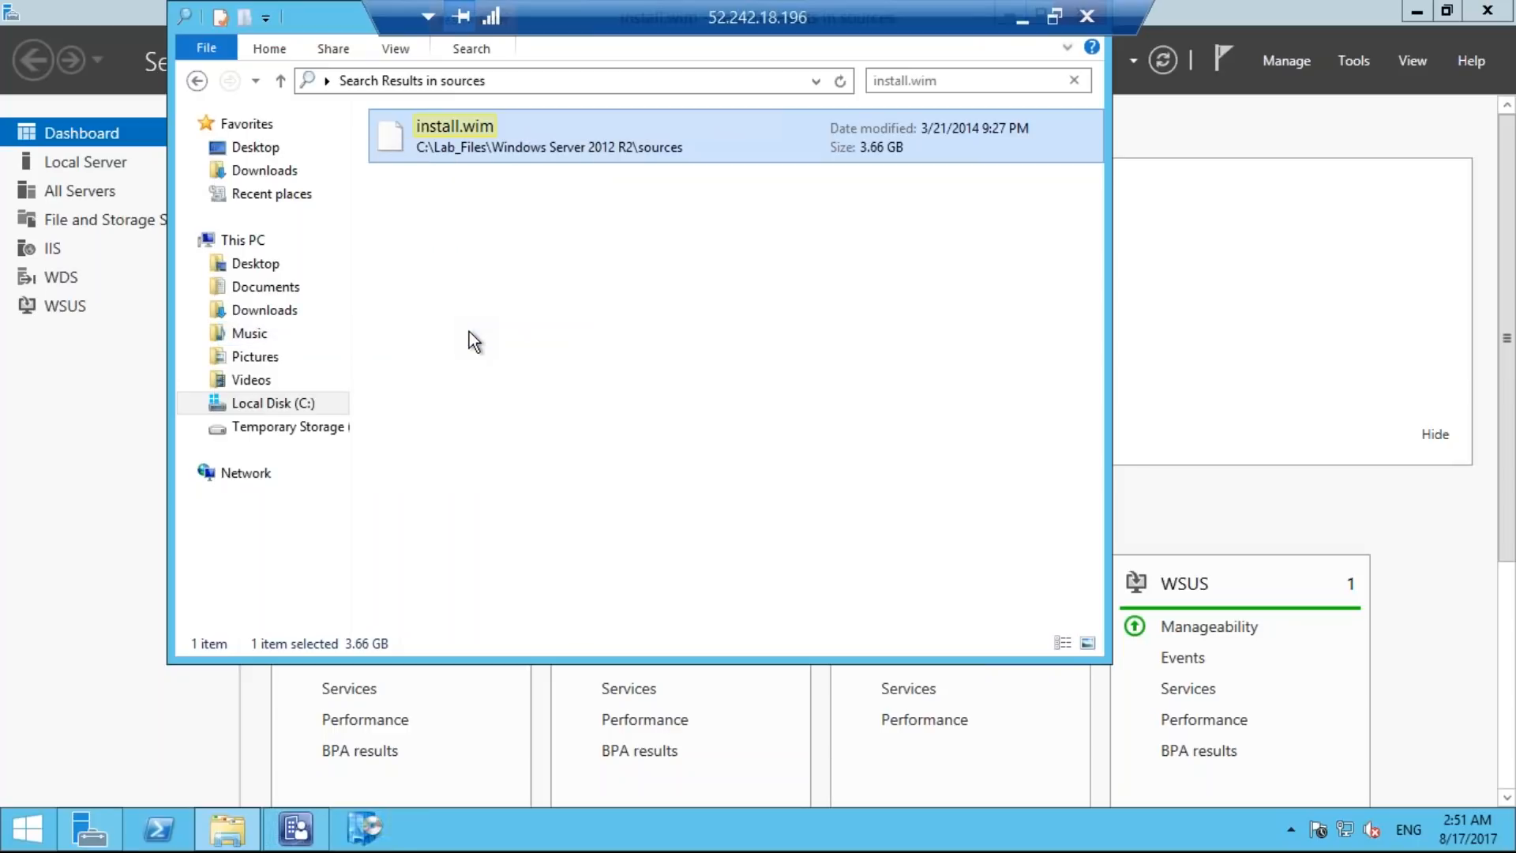
Create a new folder named image inside C:\Source.
left_click(298, 402)
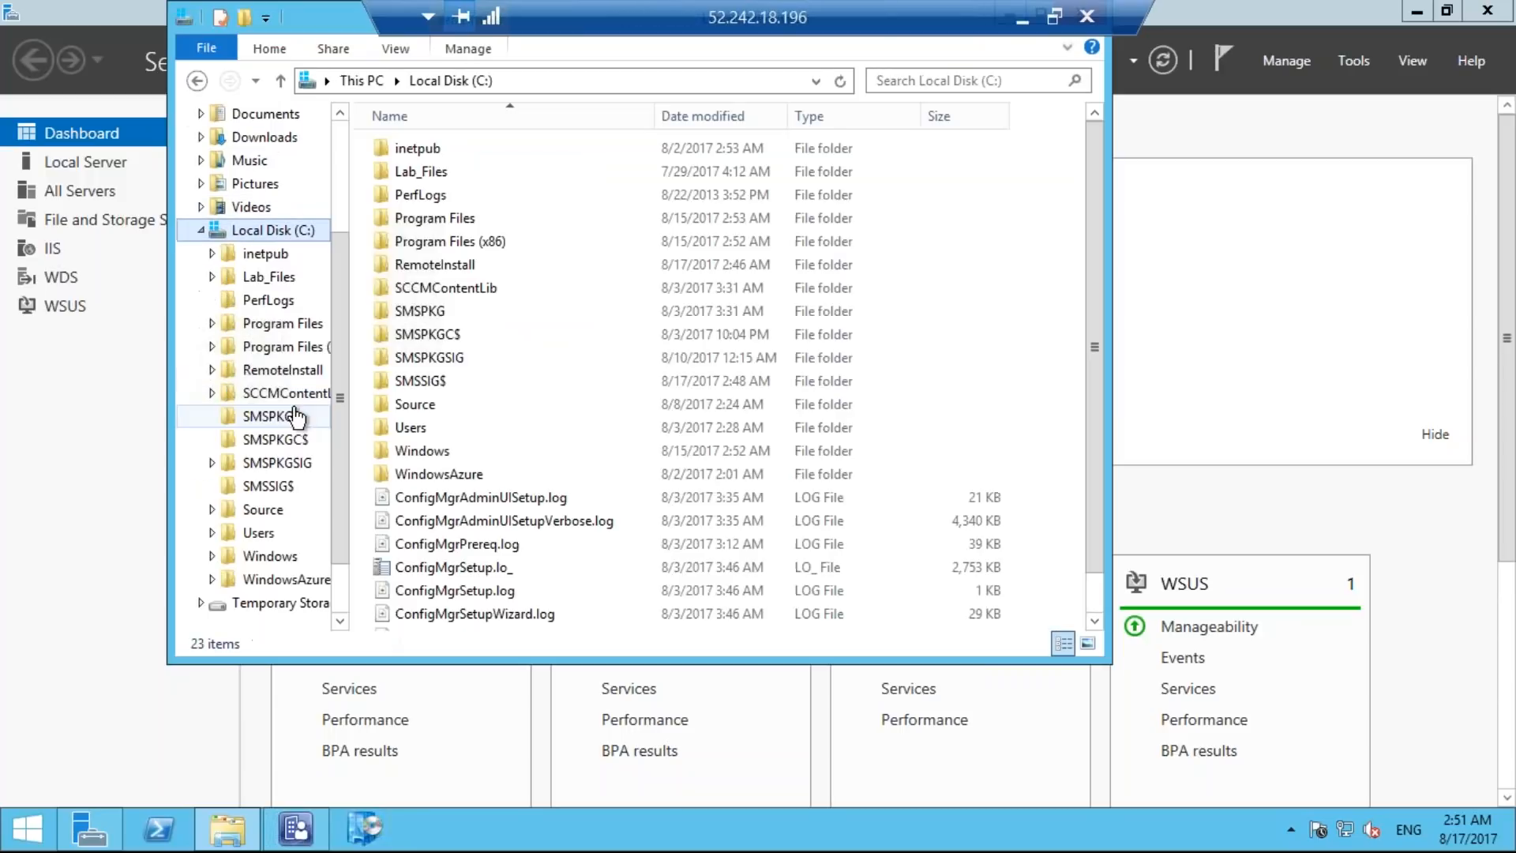
left_click(438, 406)
double_click(437, 407)
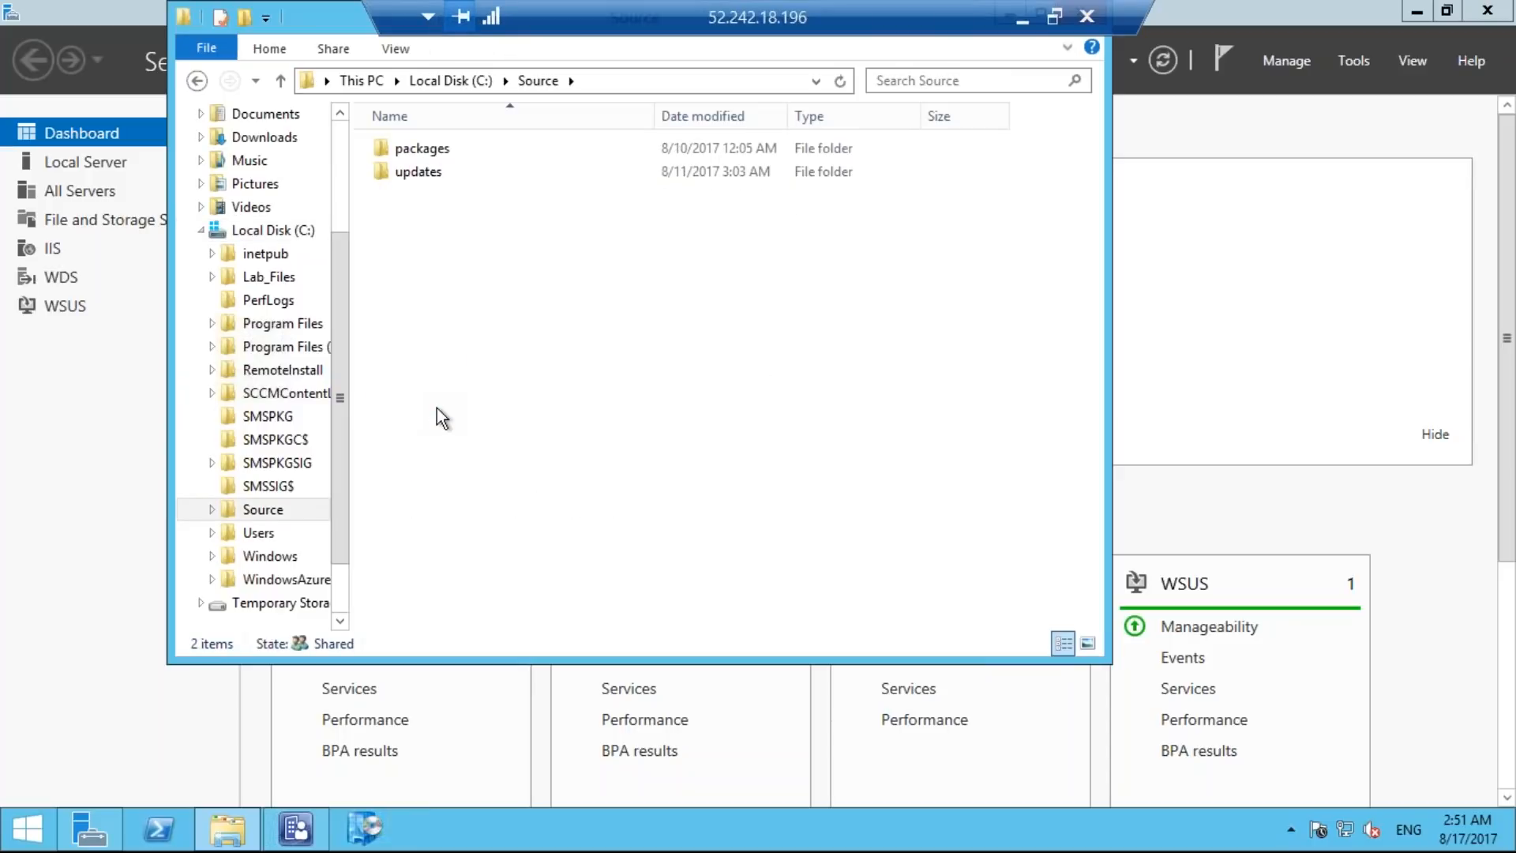
right_click(431, 207)
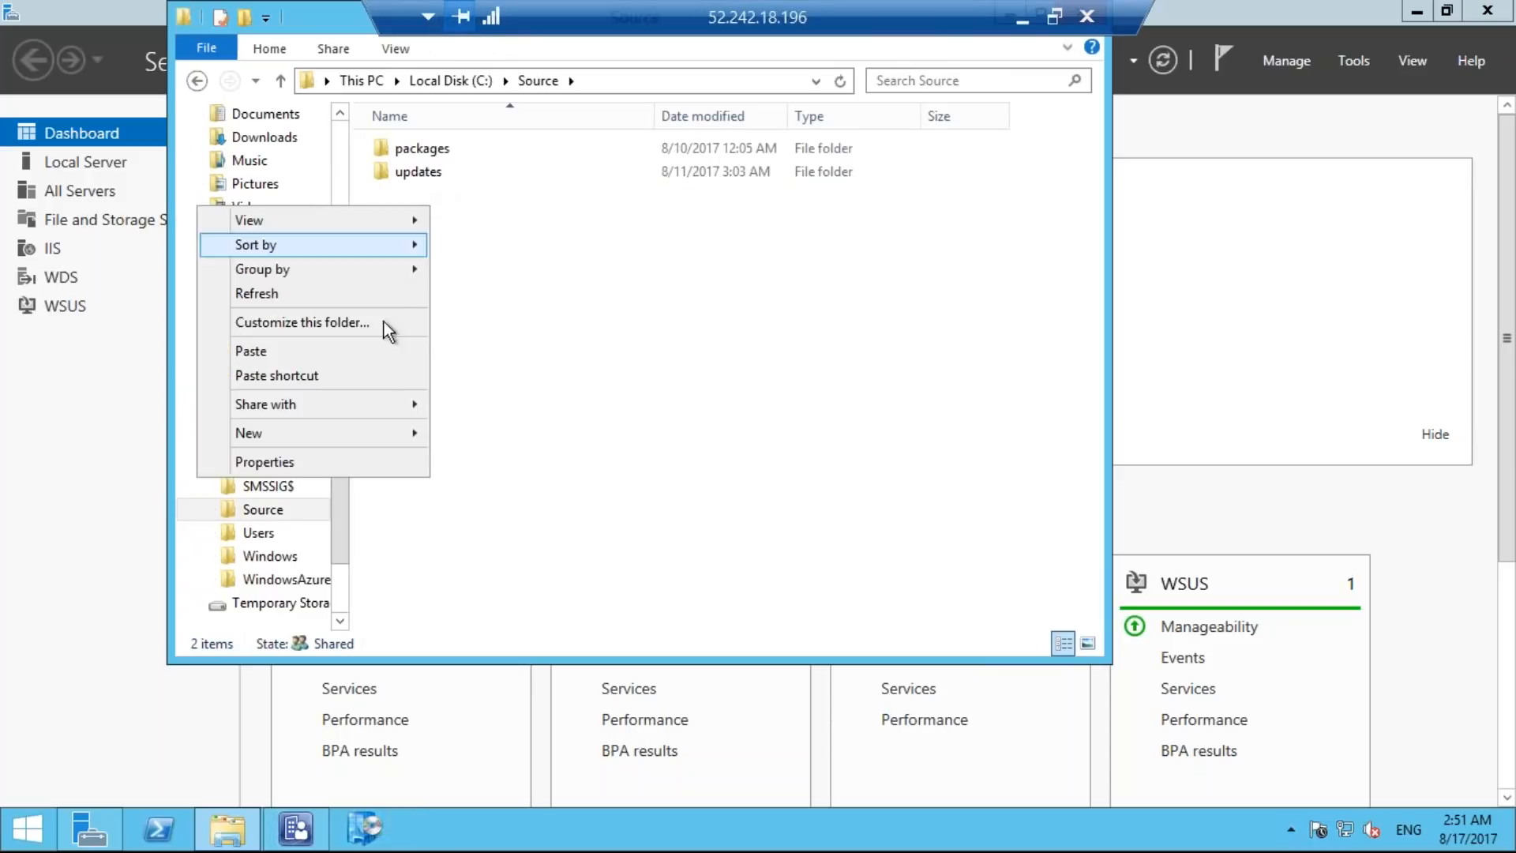
mouse_move(376, 428)
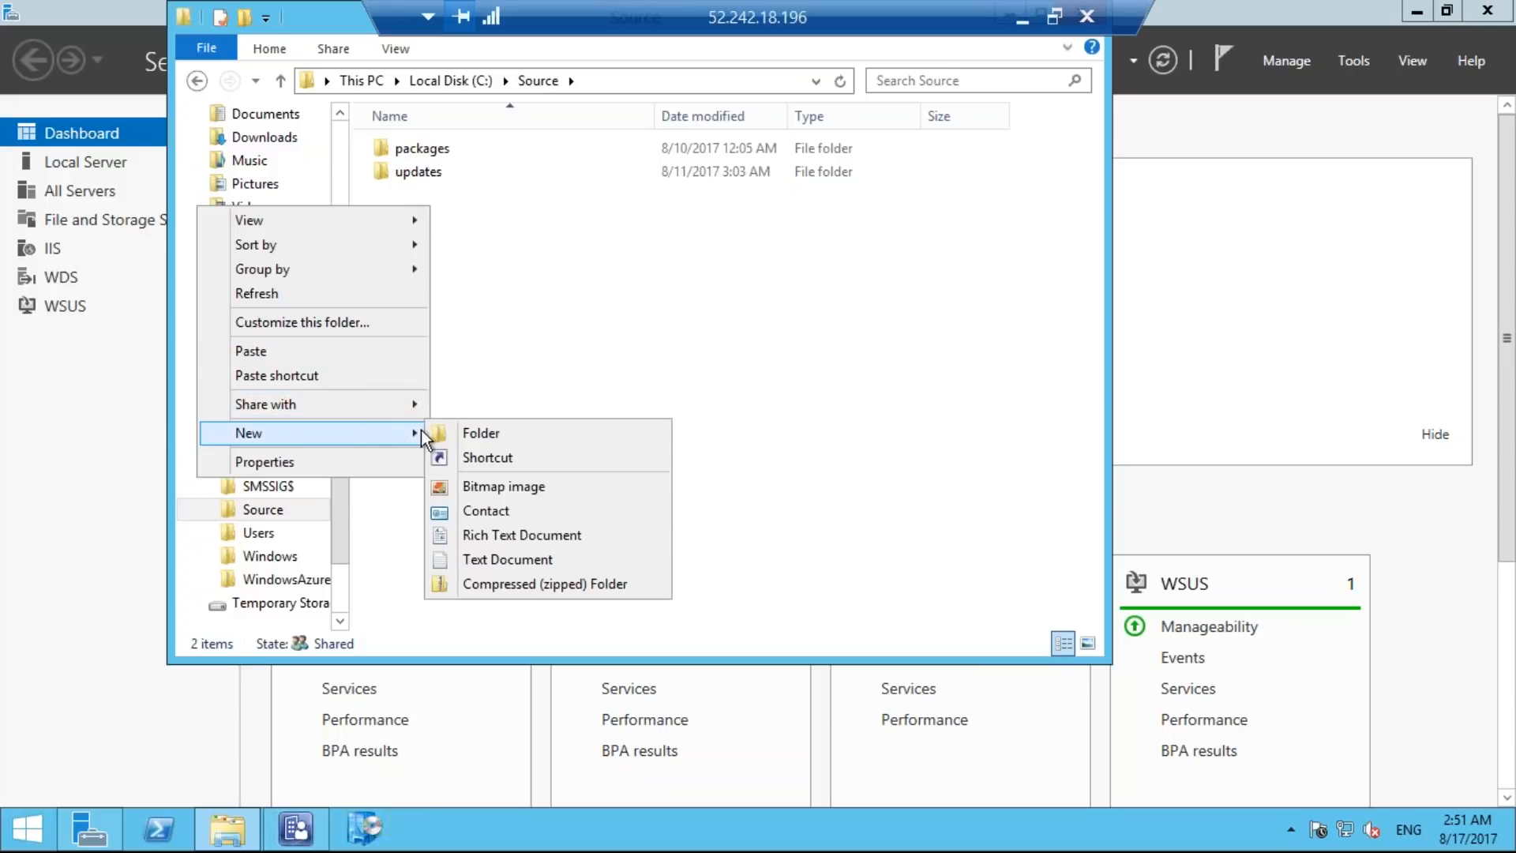
left_click(455, 434)
type("imag")
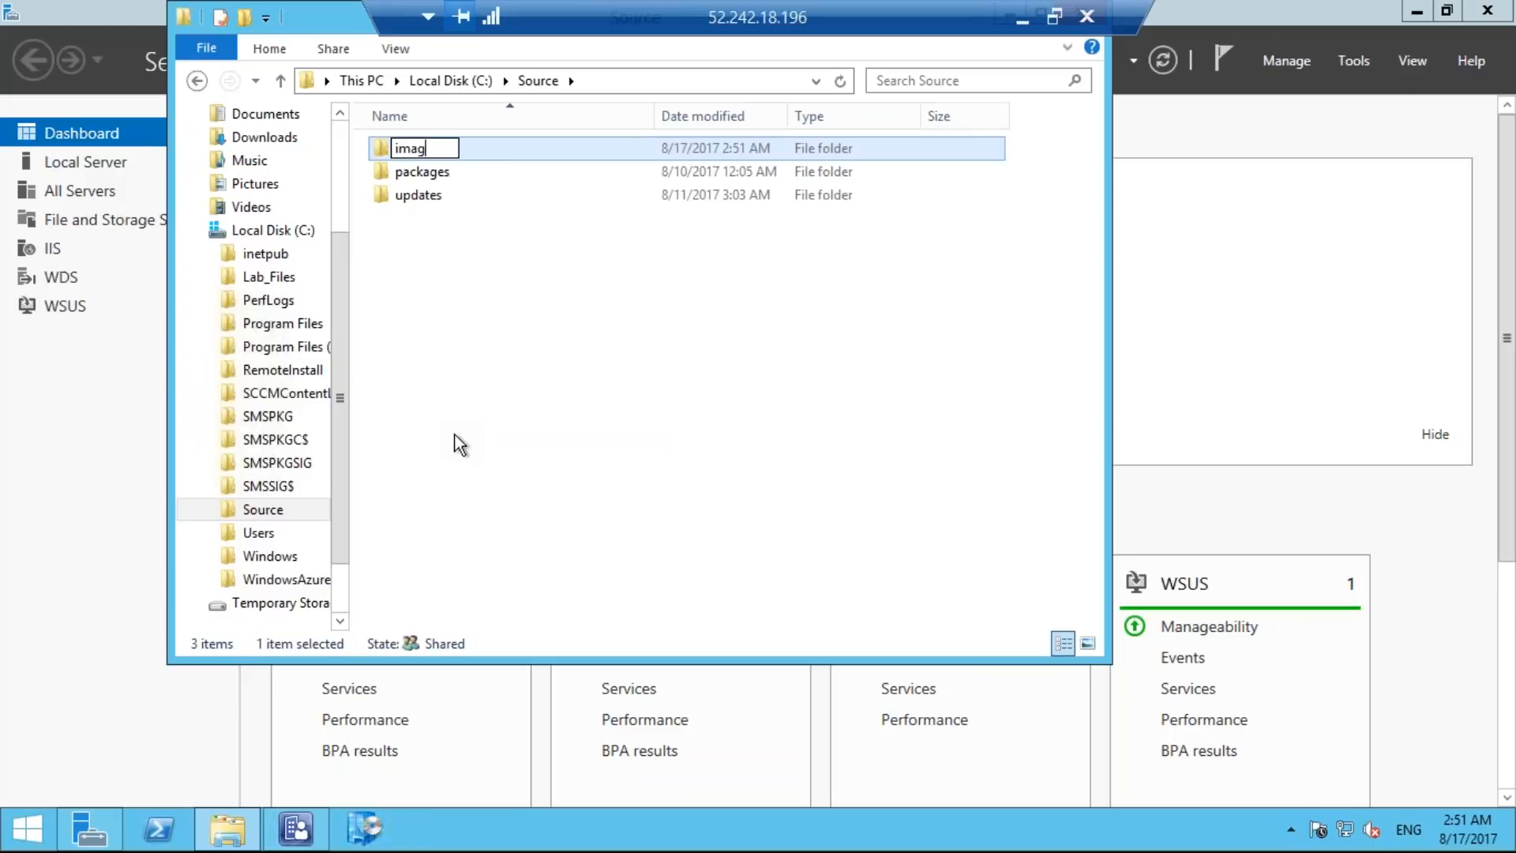
type("e")
key("Return")
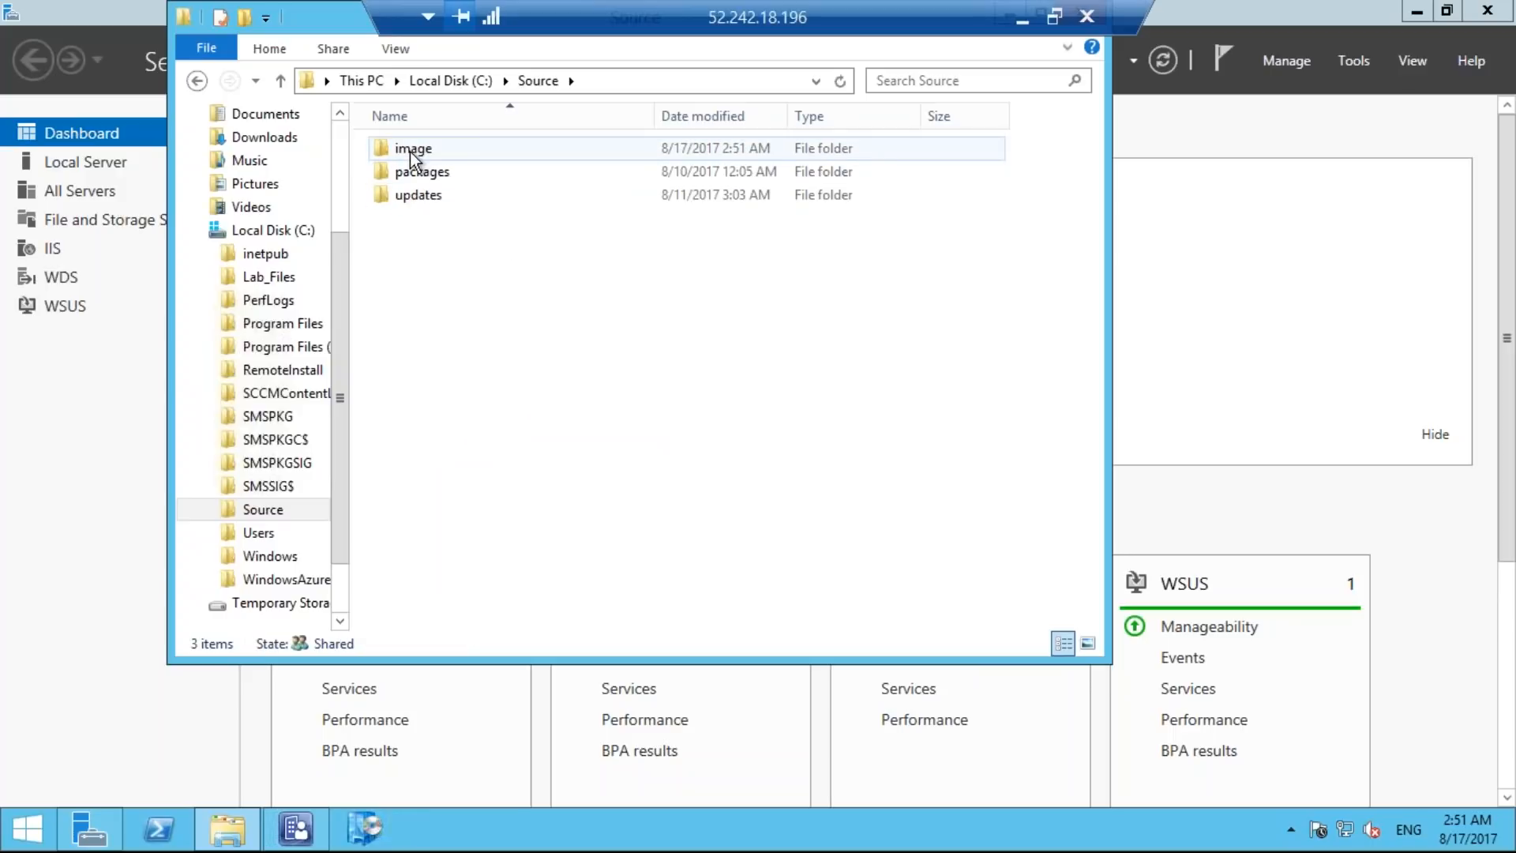
Paste the copied install.wim into the C:\Source\image folder.
double_click(410, 152)
right_click(440, 184)
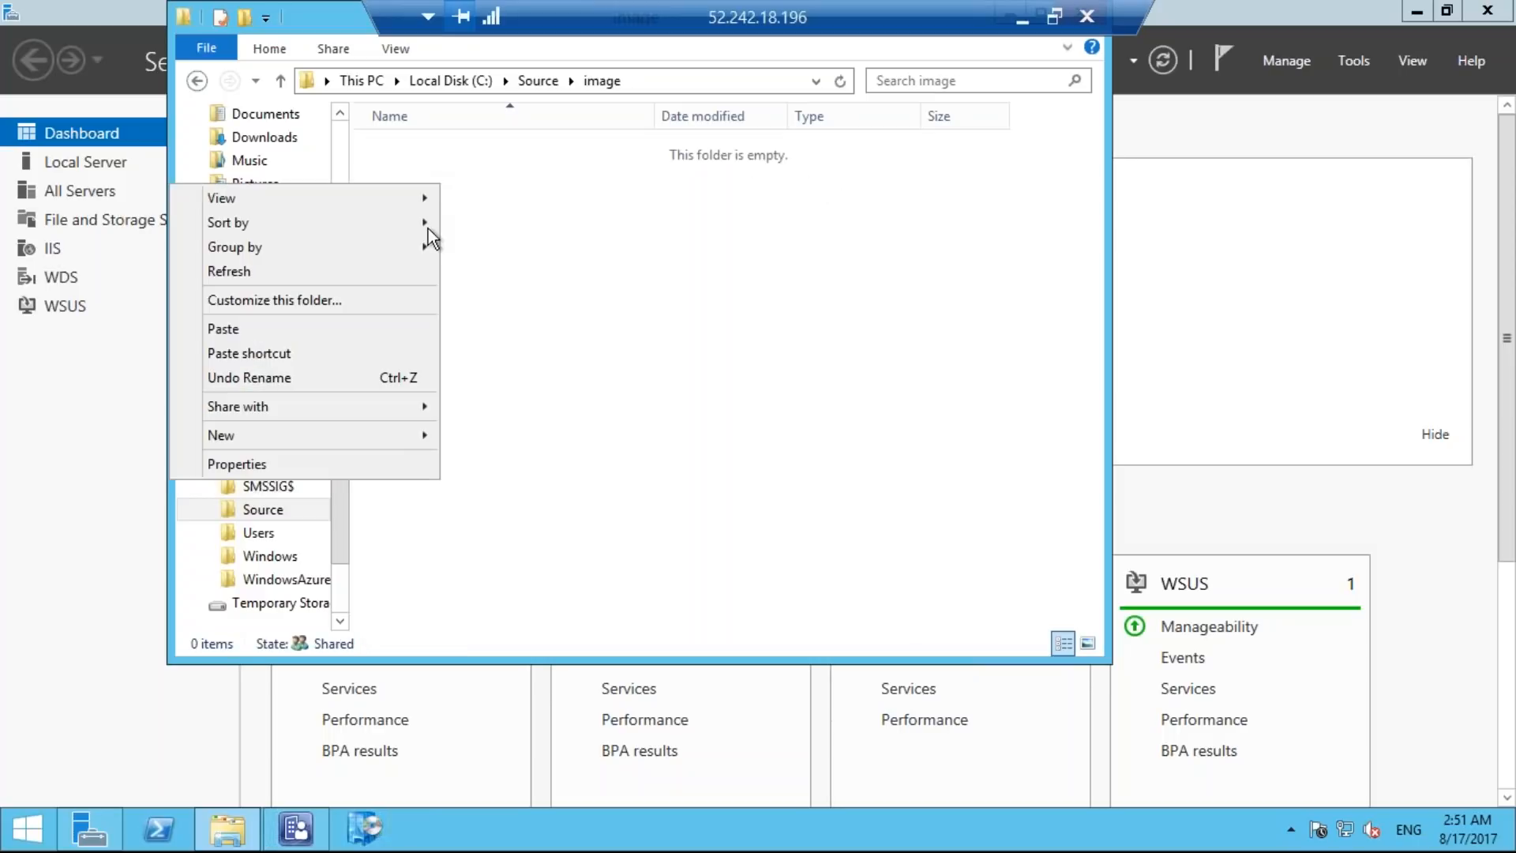
left_click(410, 326)
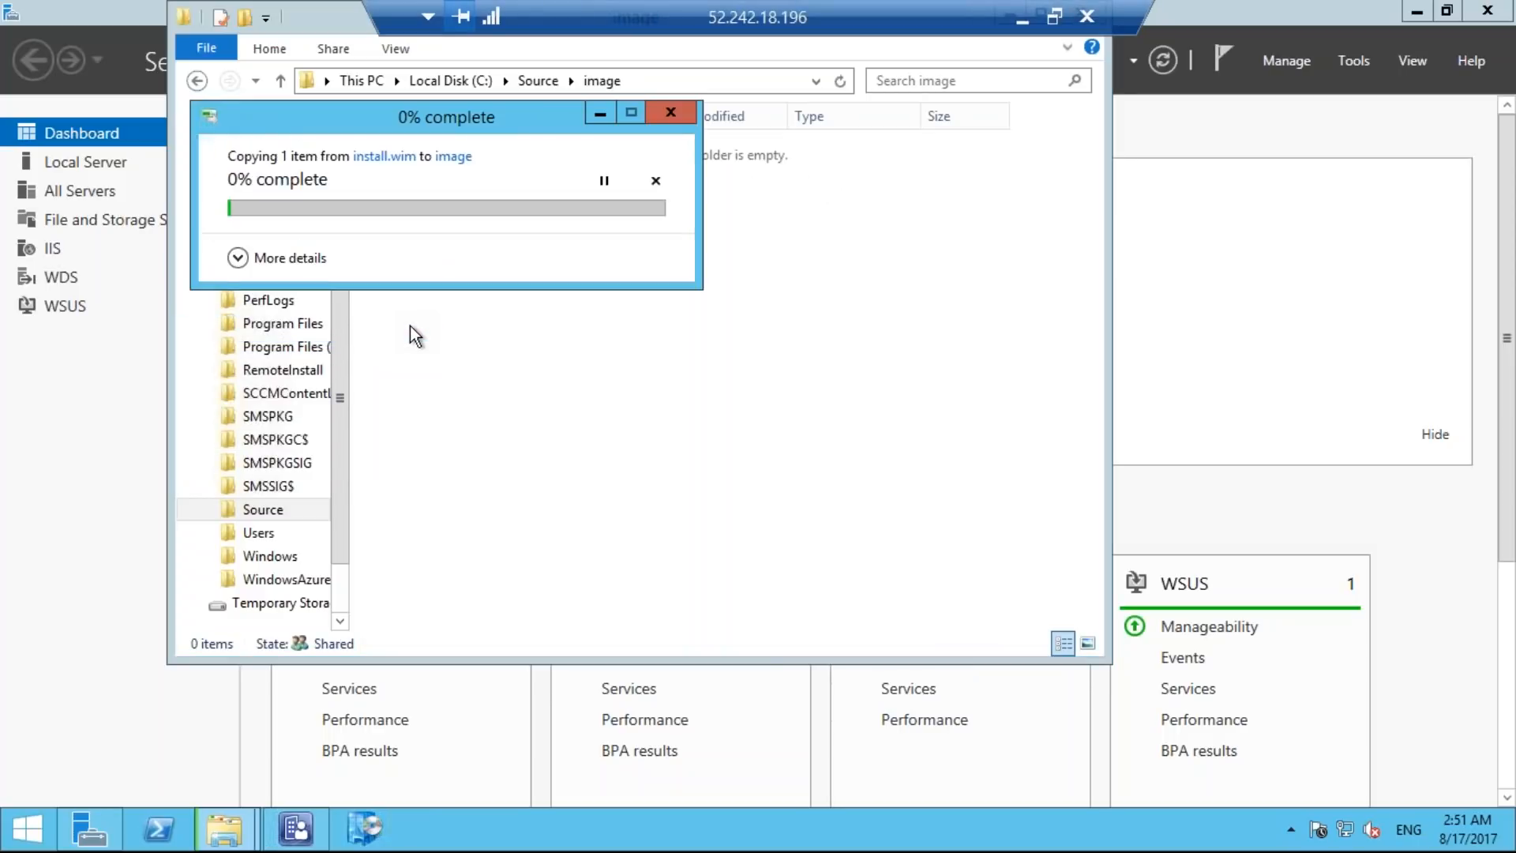
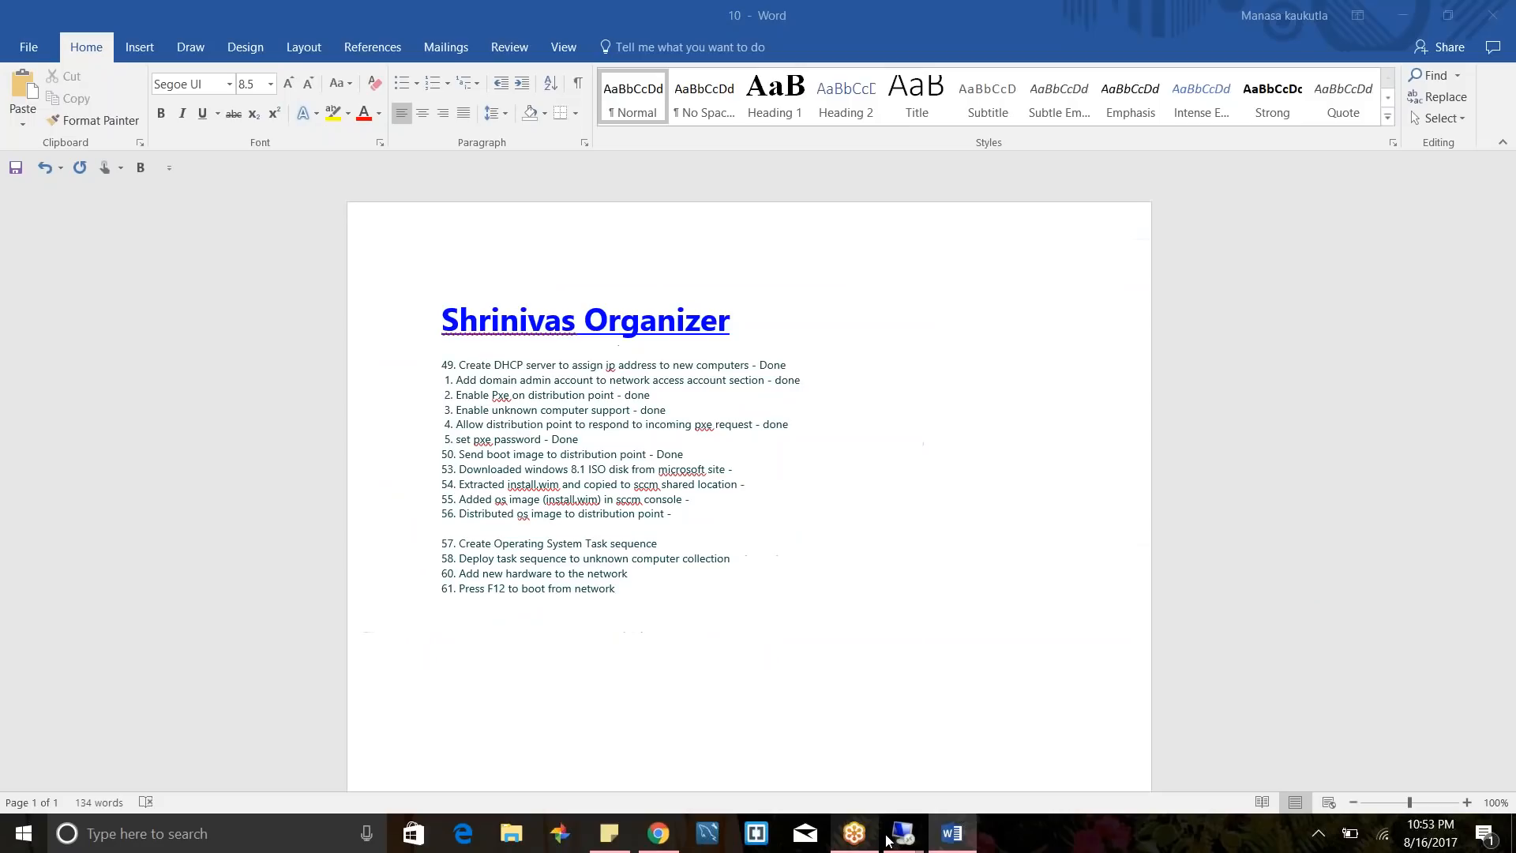
Look through the C: drive, the Downloads folder with its sccm setup subfolder, and C:\source for the image files.
left_click(900, 835)
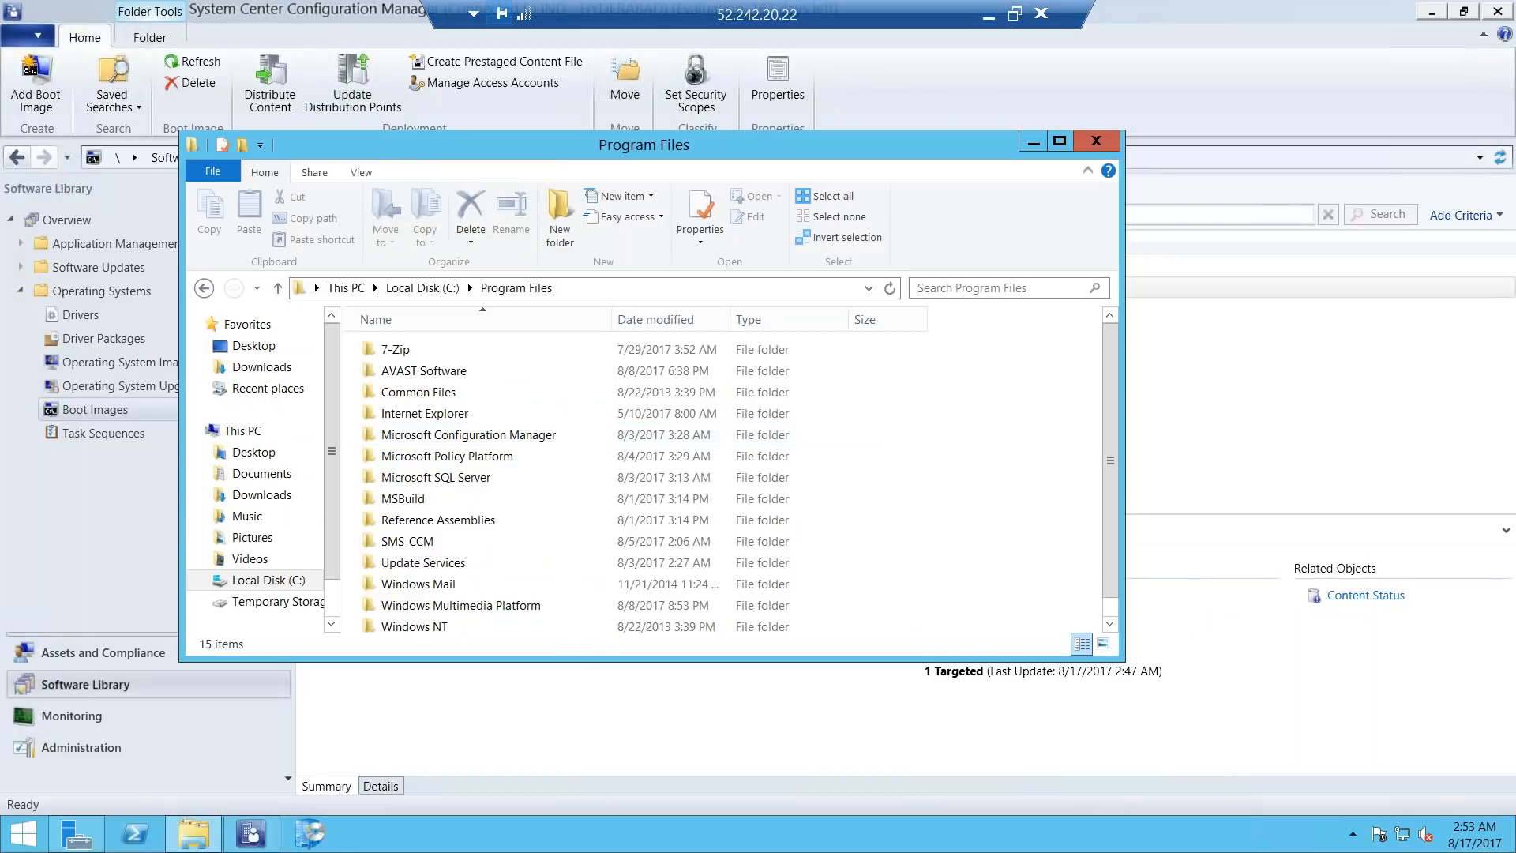
left_click(268, 580)
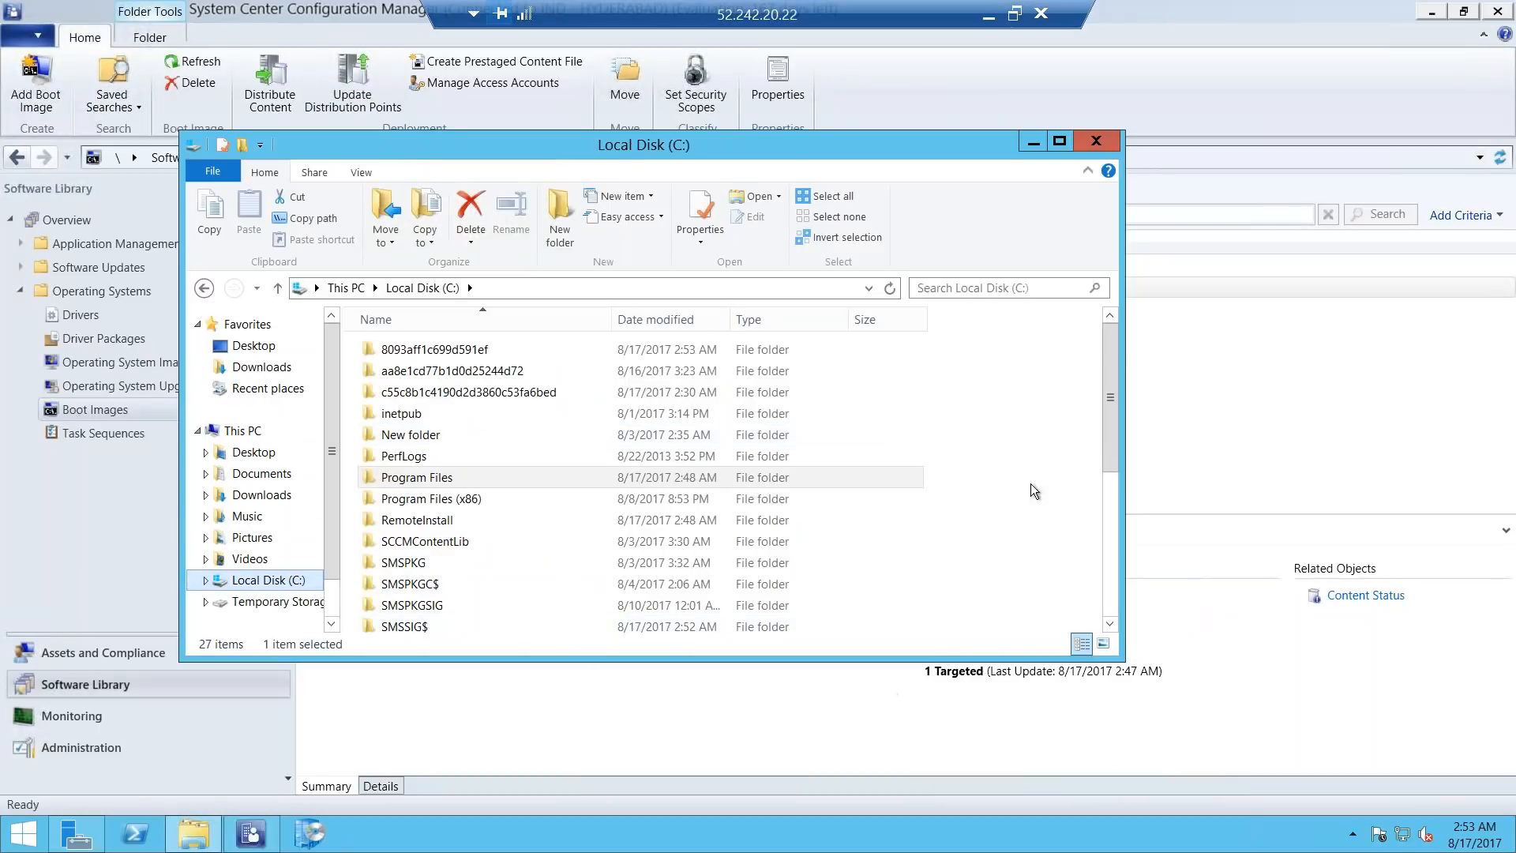
mouse_move(1112, 362)
left_mouse_down()
mouse_move(1112, 401)
mouse_move(1115, 333)
left_mouse_up()
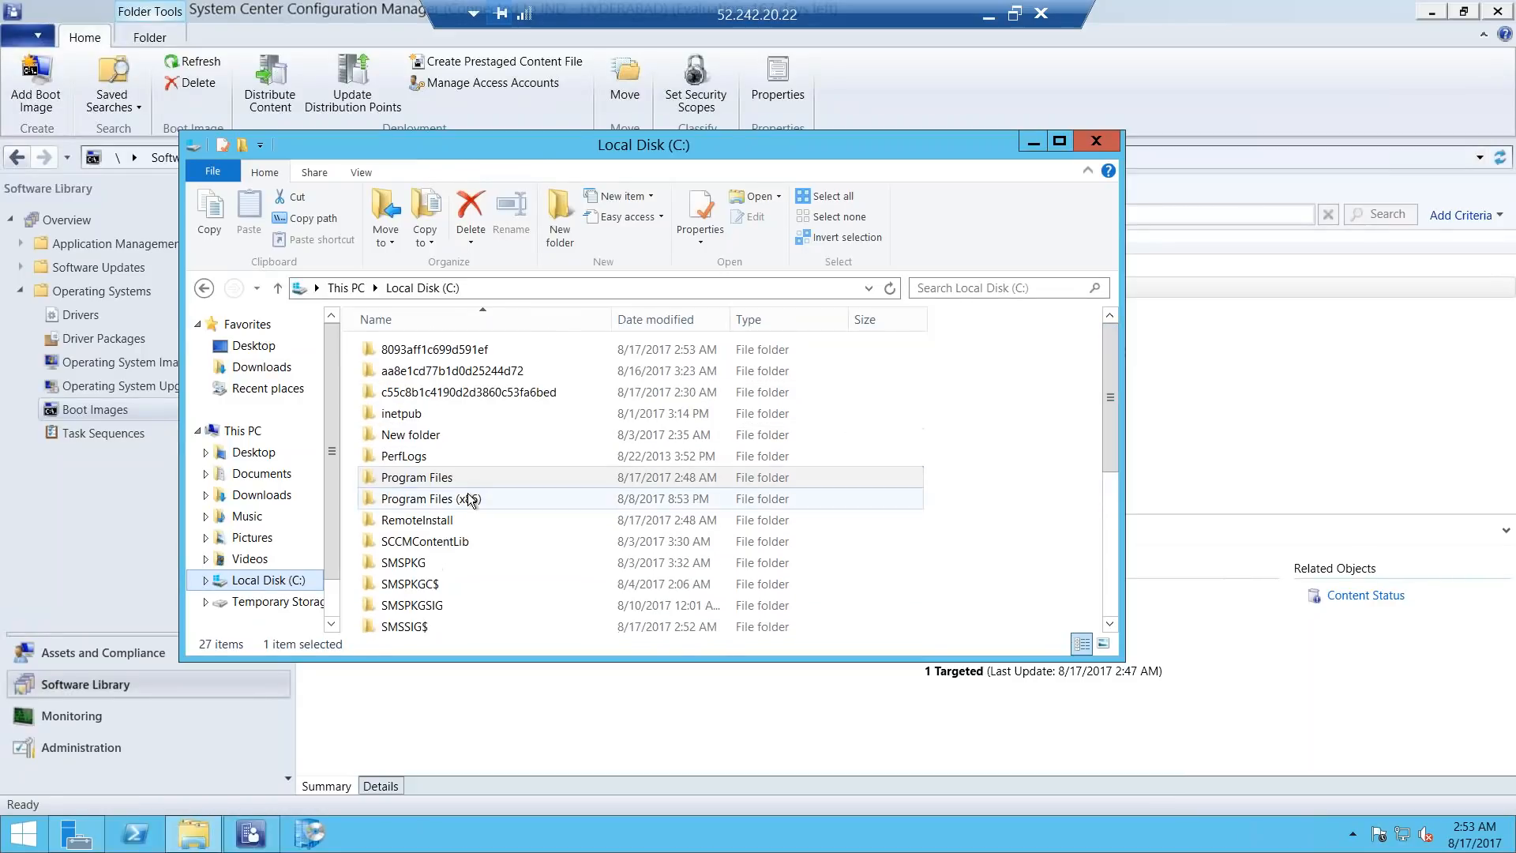
left_click(261, 494)
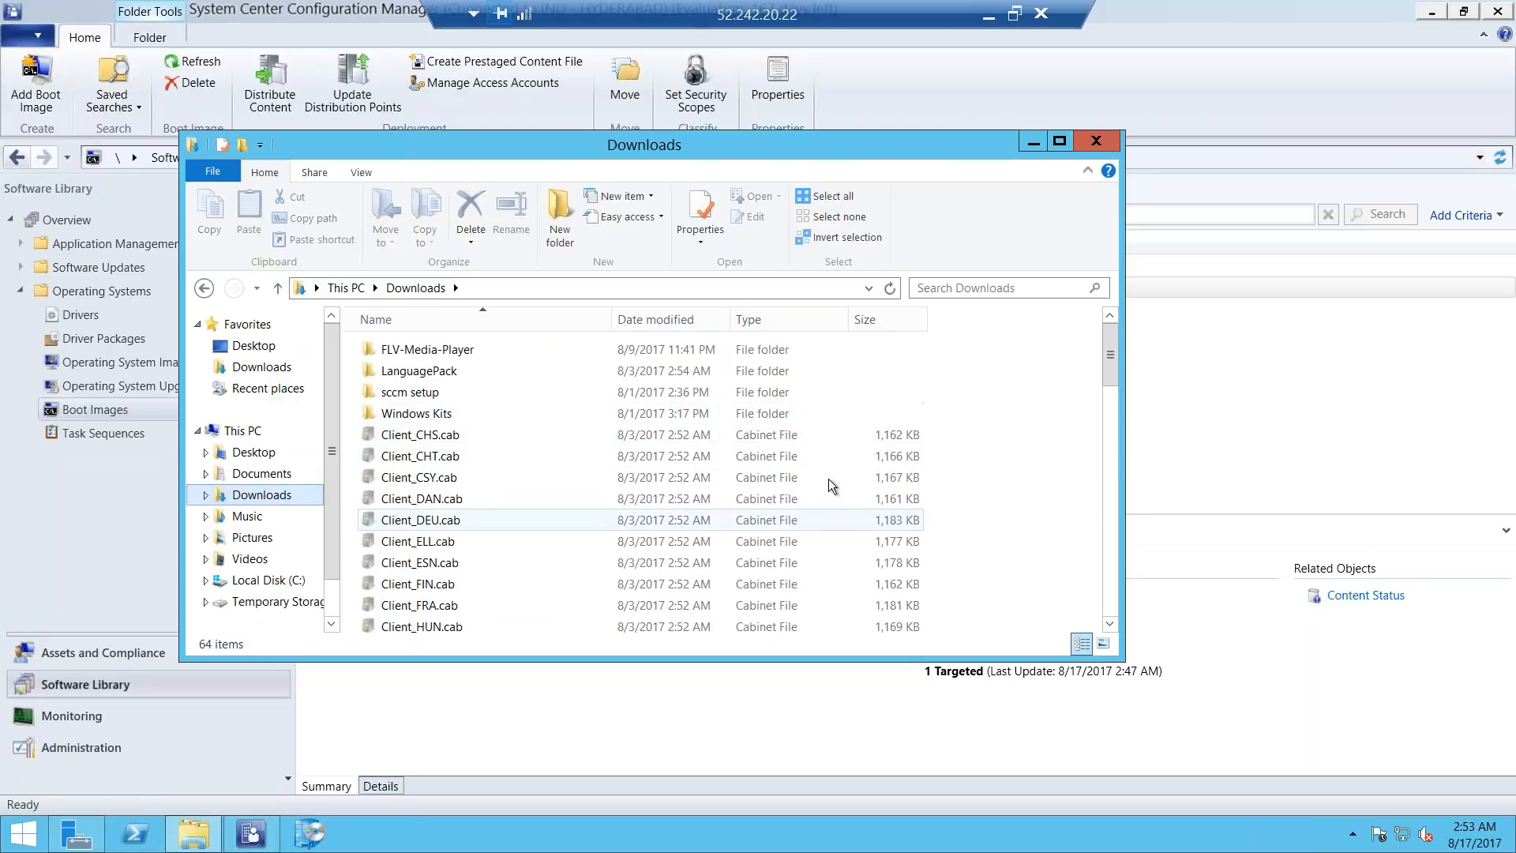
mouse_move(1110, 333)
left_mouse_down()
mouse_move(1105, 586)
mouse_move(1107, 320)
left_mouse_up()
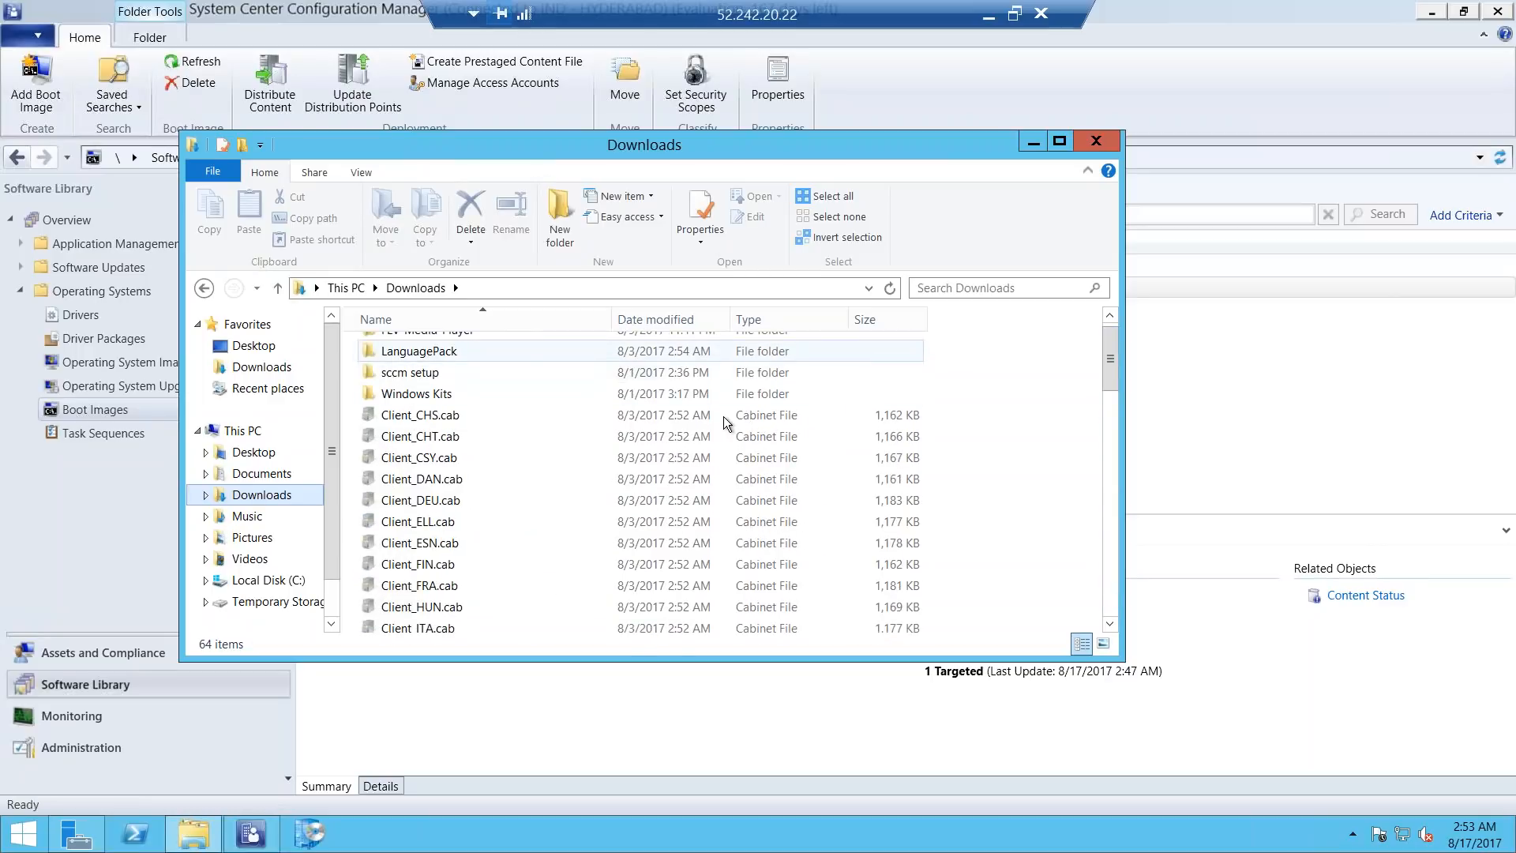
left_click_drag(1107, 341, 1058, 337)
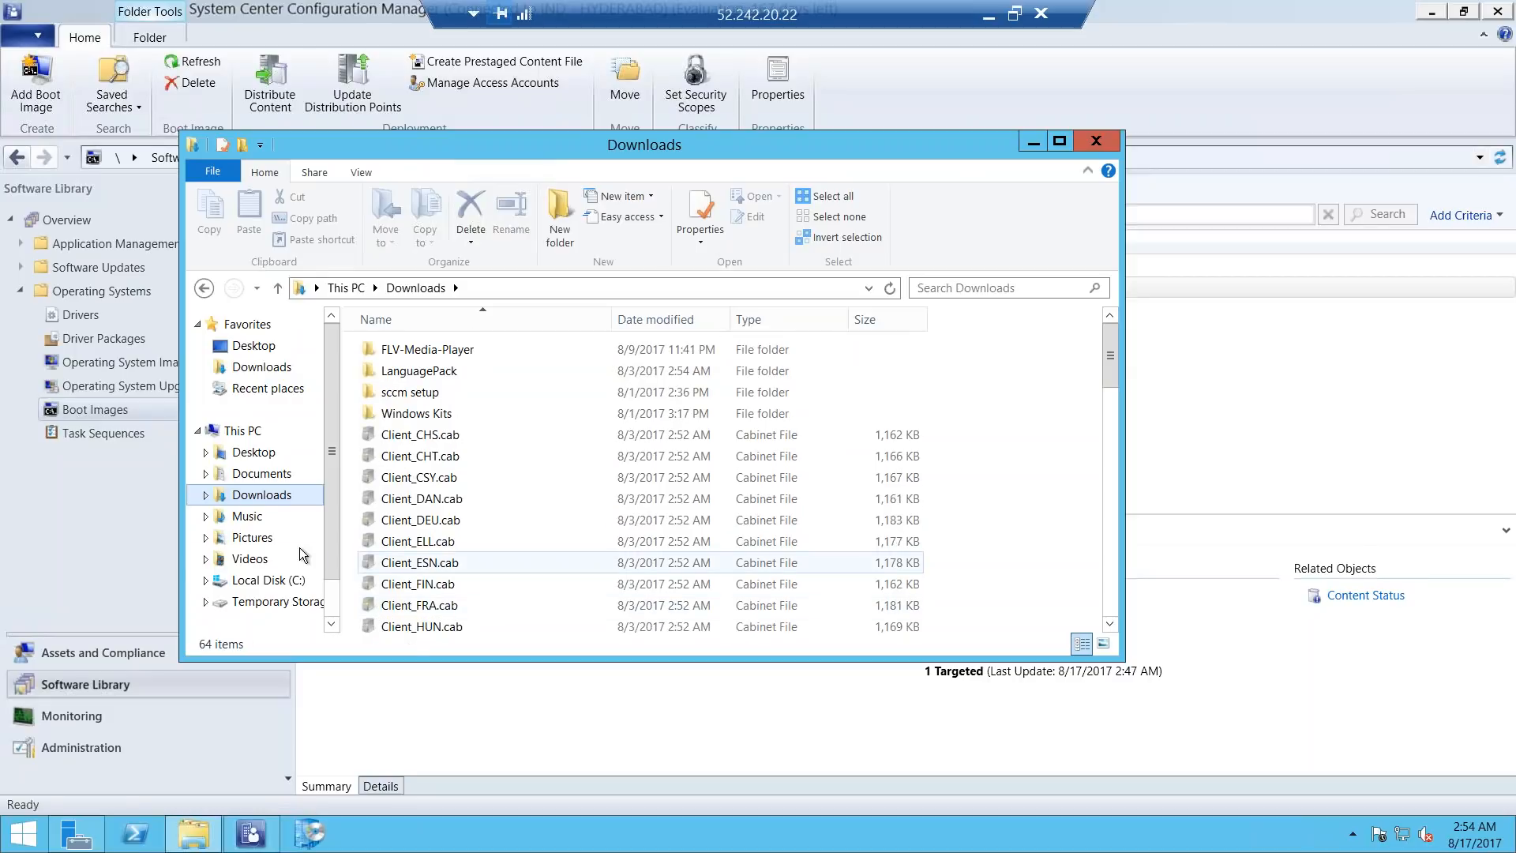
left_click(436, 395)
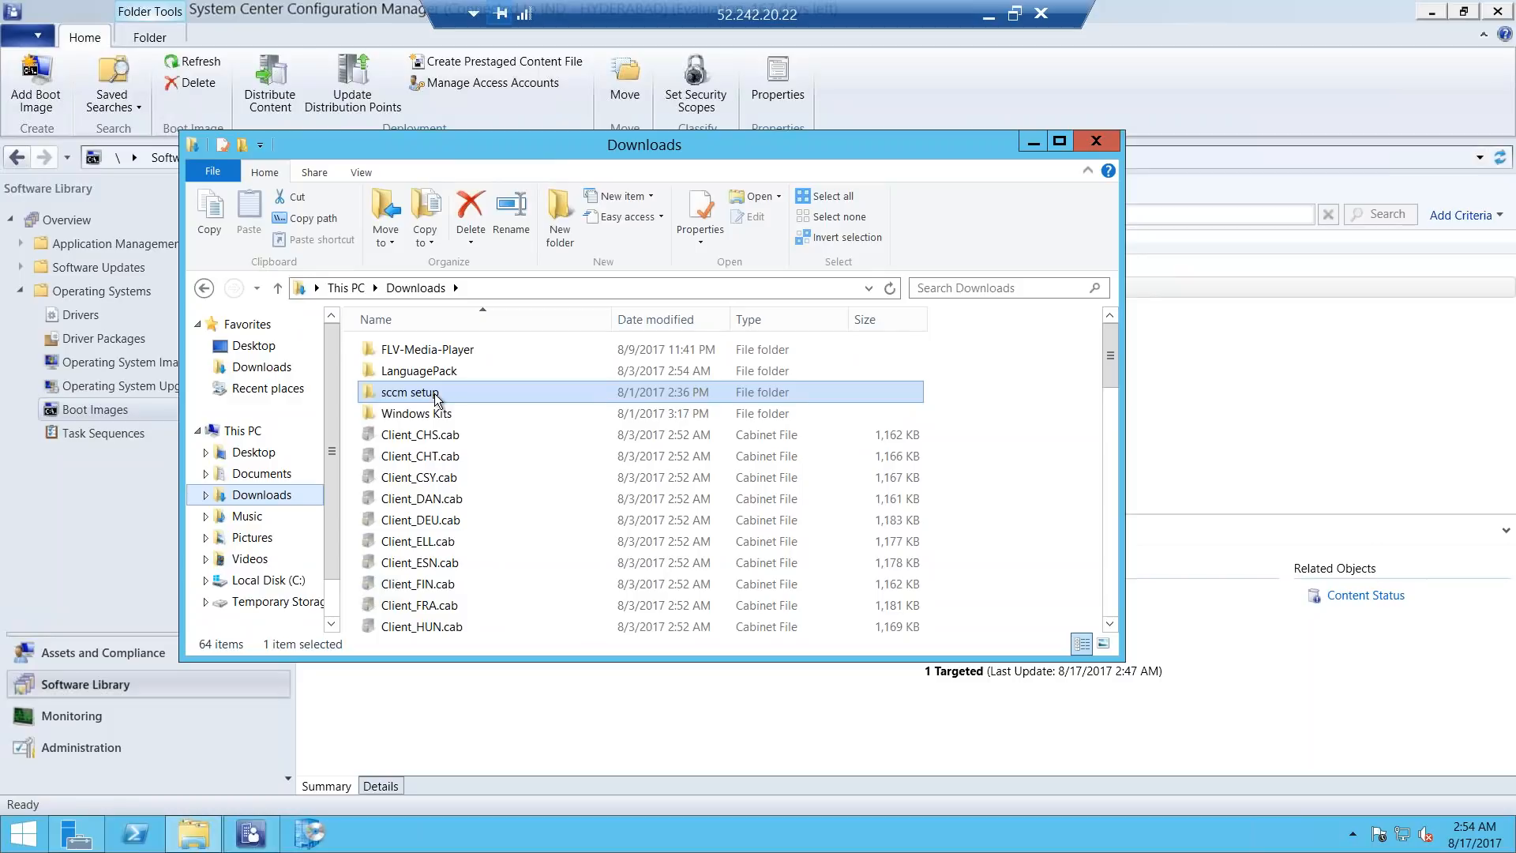
double_click(434, 393)
left_click(206, 288)
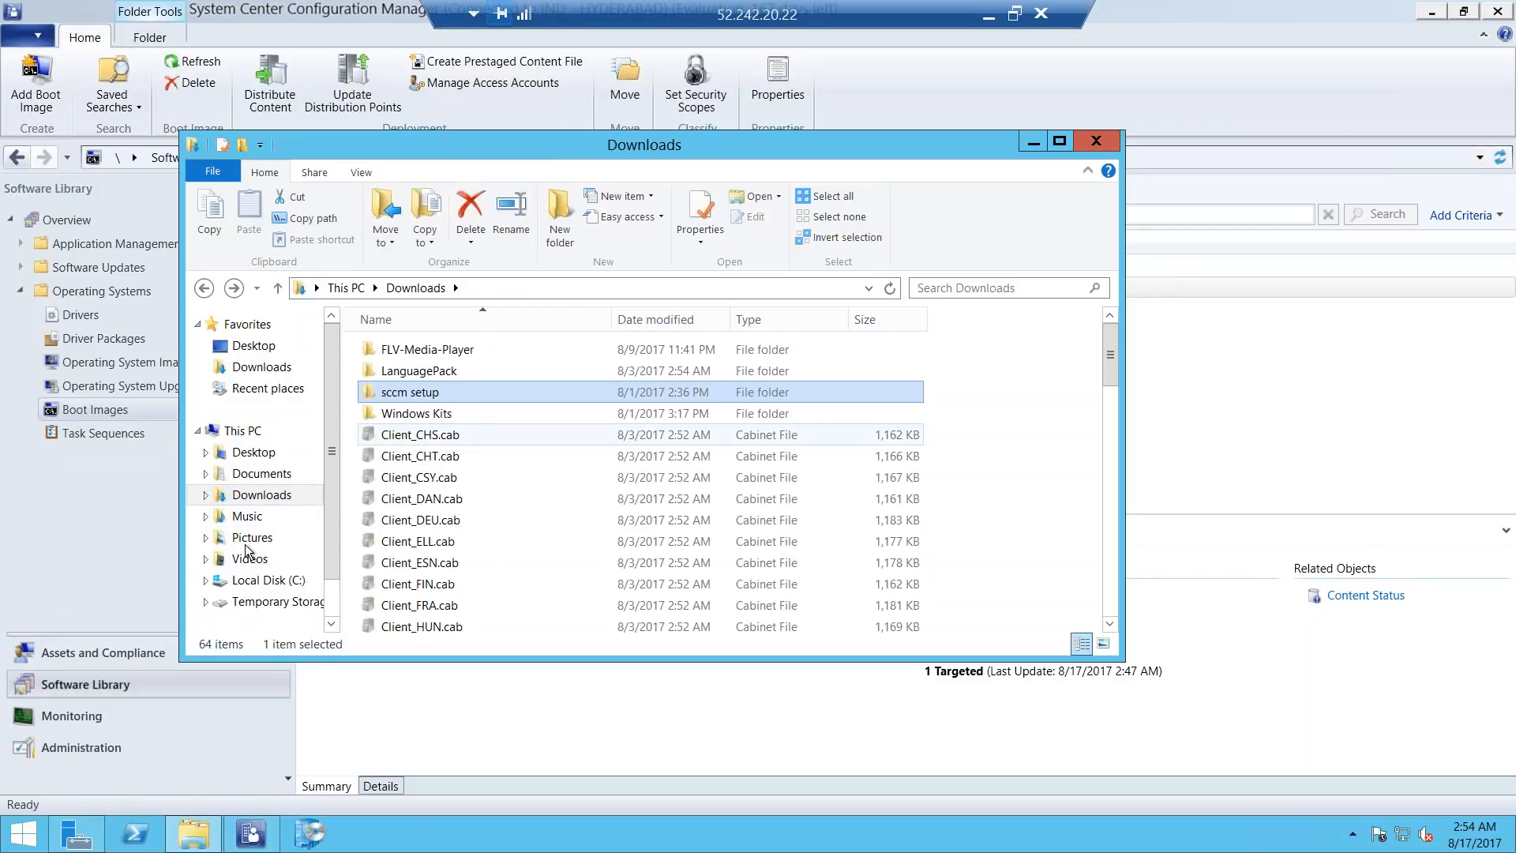
left_click(264, 580)
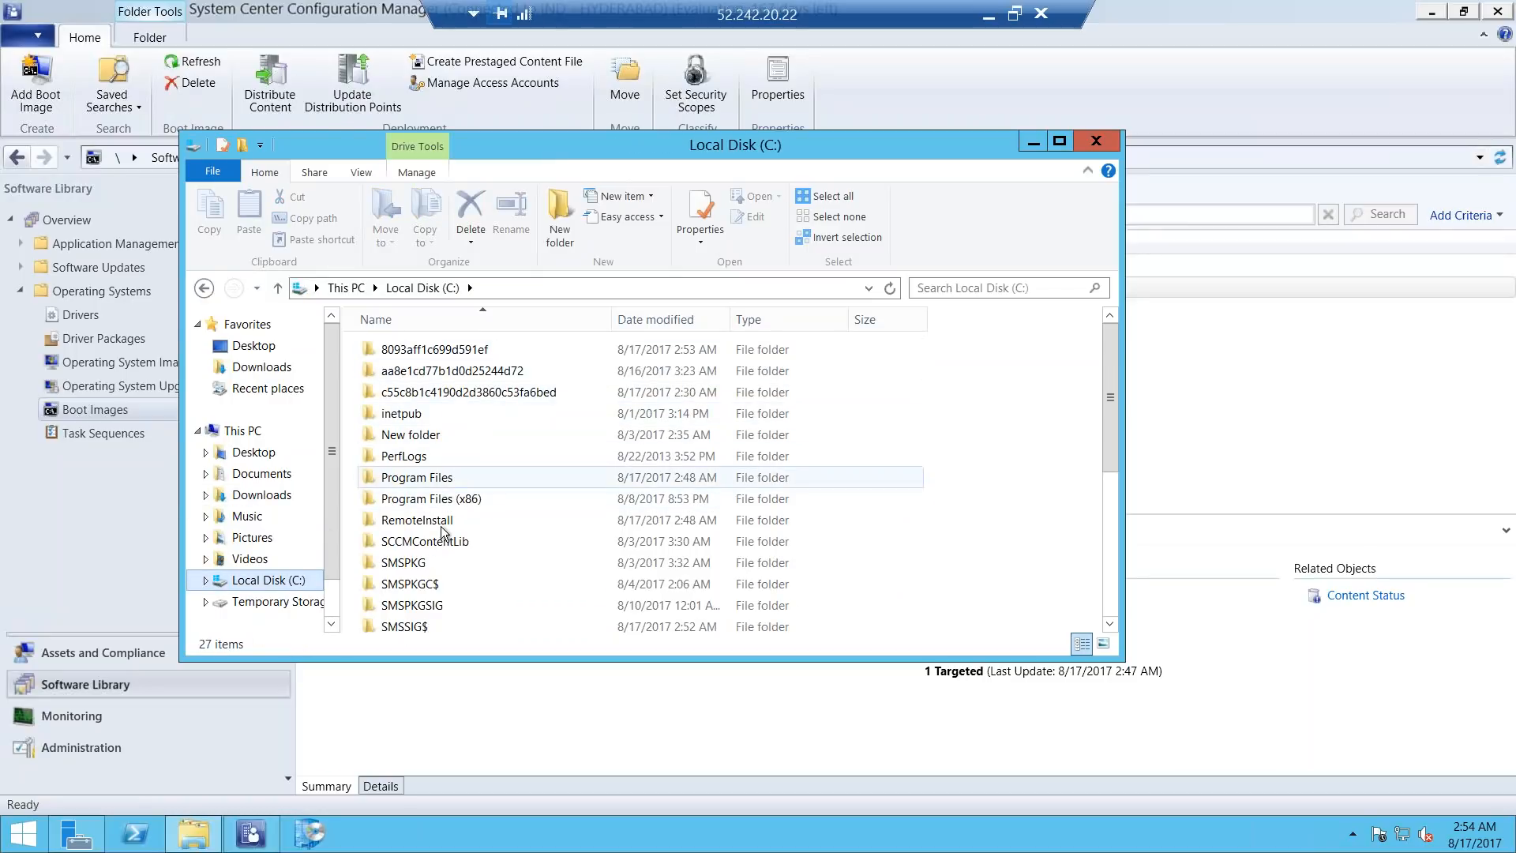
left_click_drag(1105, 347, 1097, 426)
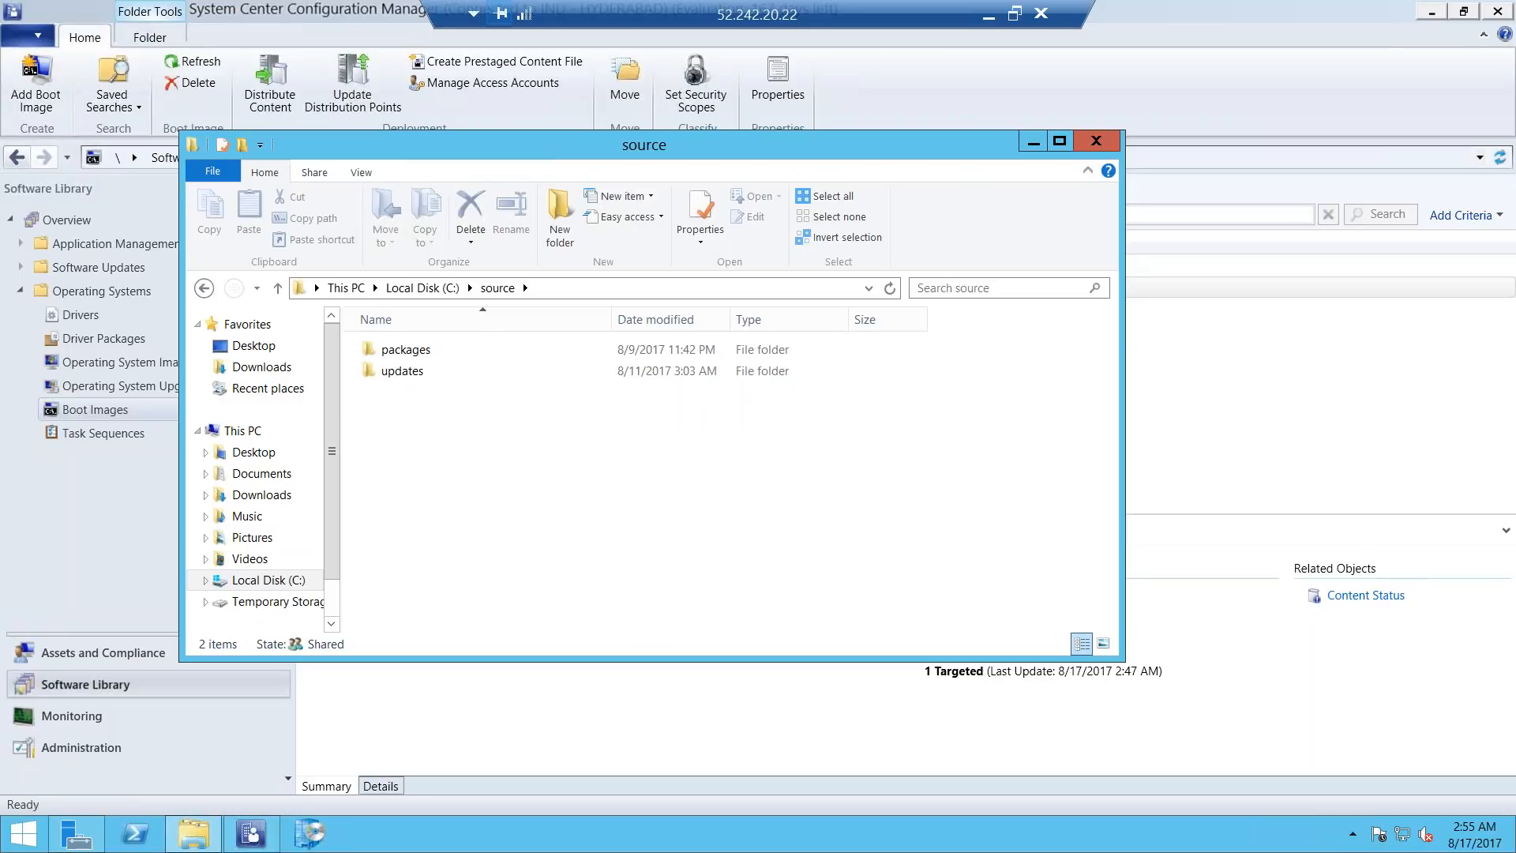
Check the Downloads and Desktop folders of the domainless user profile under C:\Users for the image files.
left_click(268, 580)
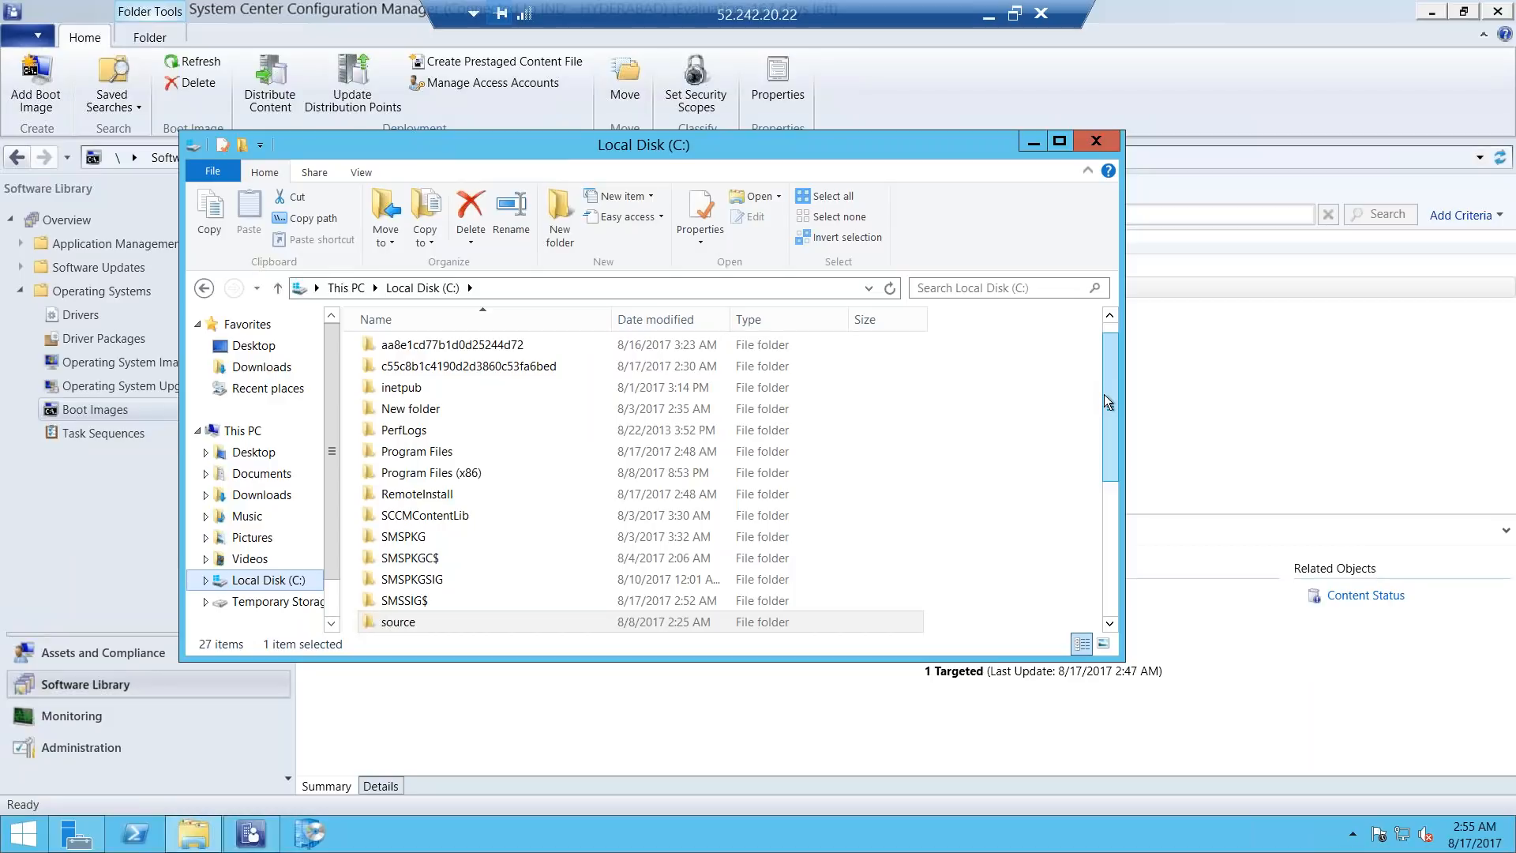
left_click_drag(1104, 395, 1099, 422)
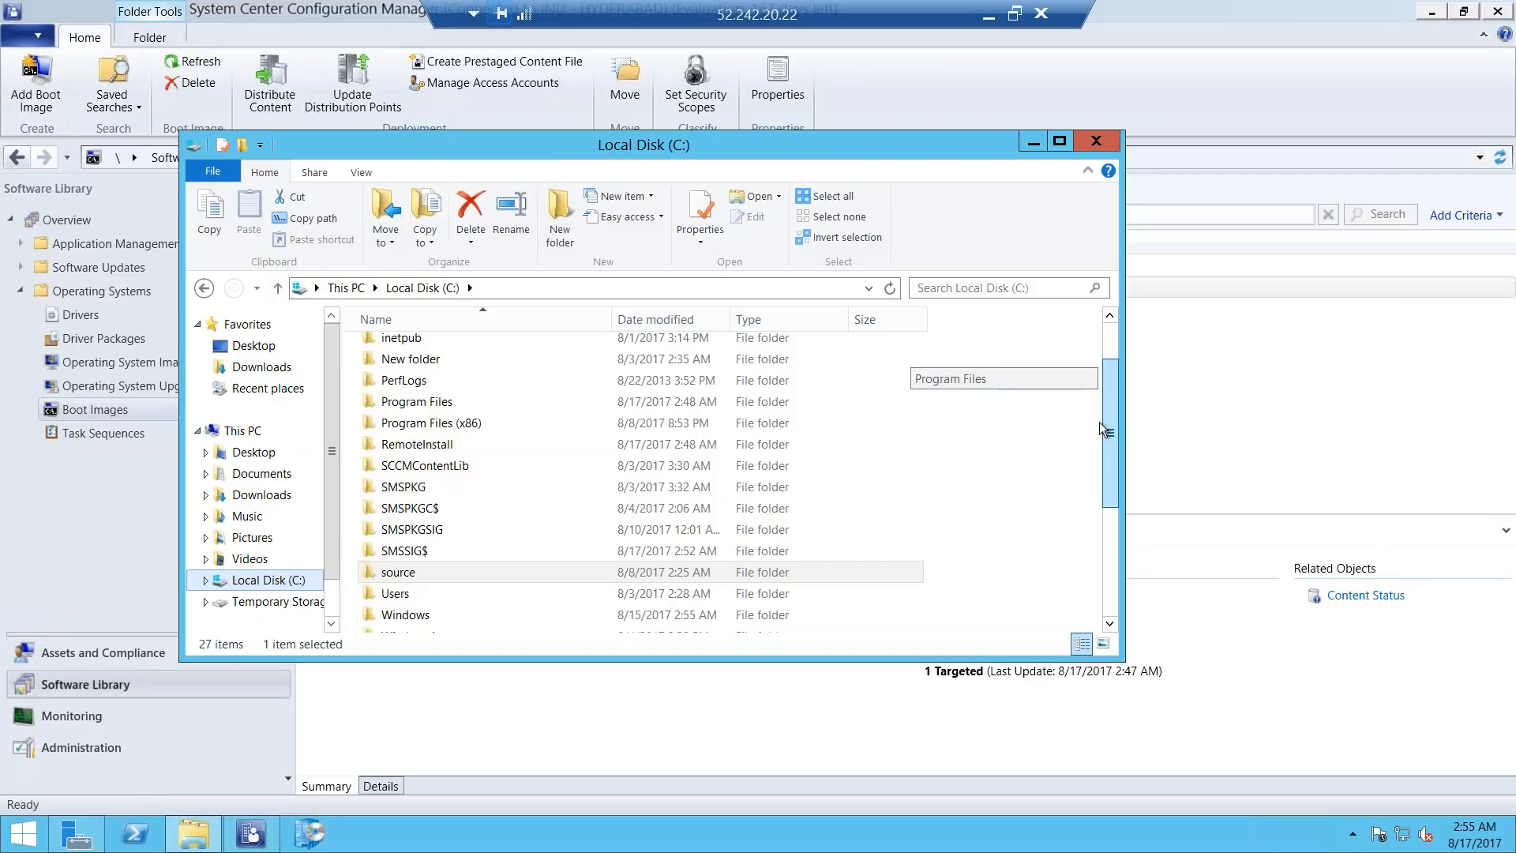
double_click(399, 593)
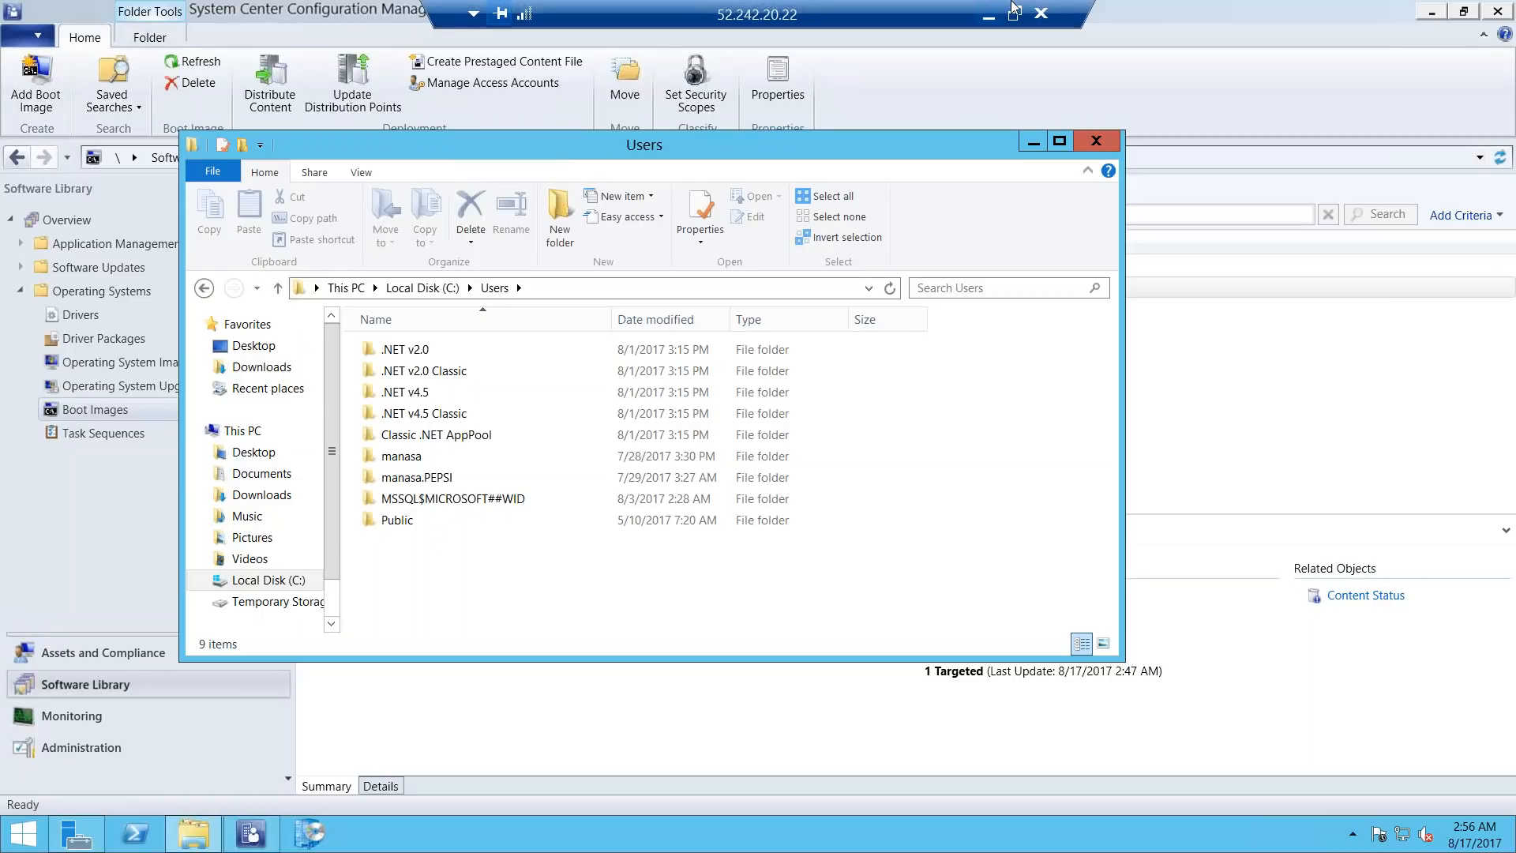
left_click(397, 459)
double_click(397, 460)
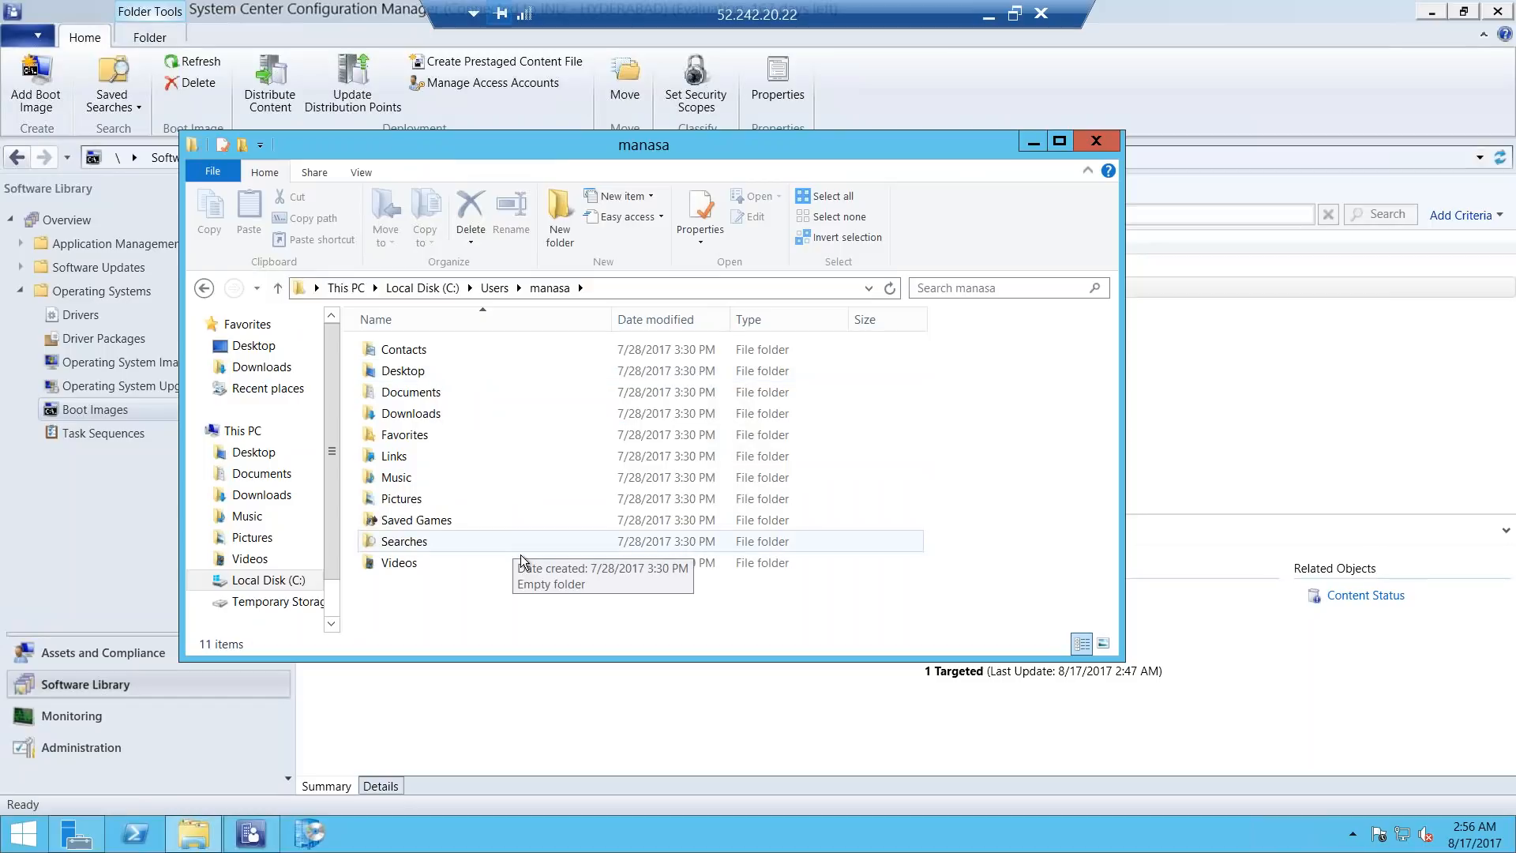
double_click(413, 415)
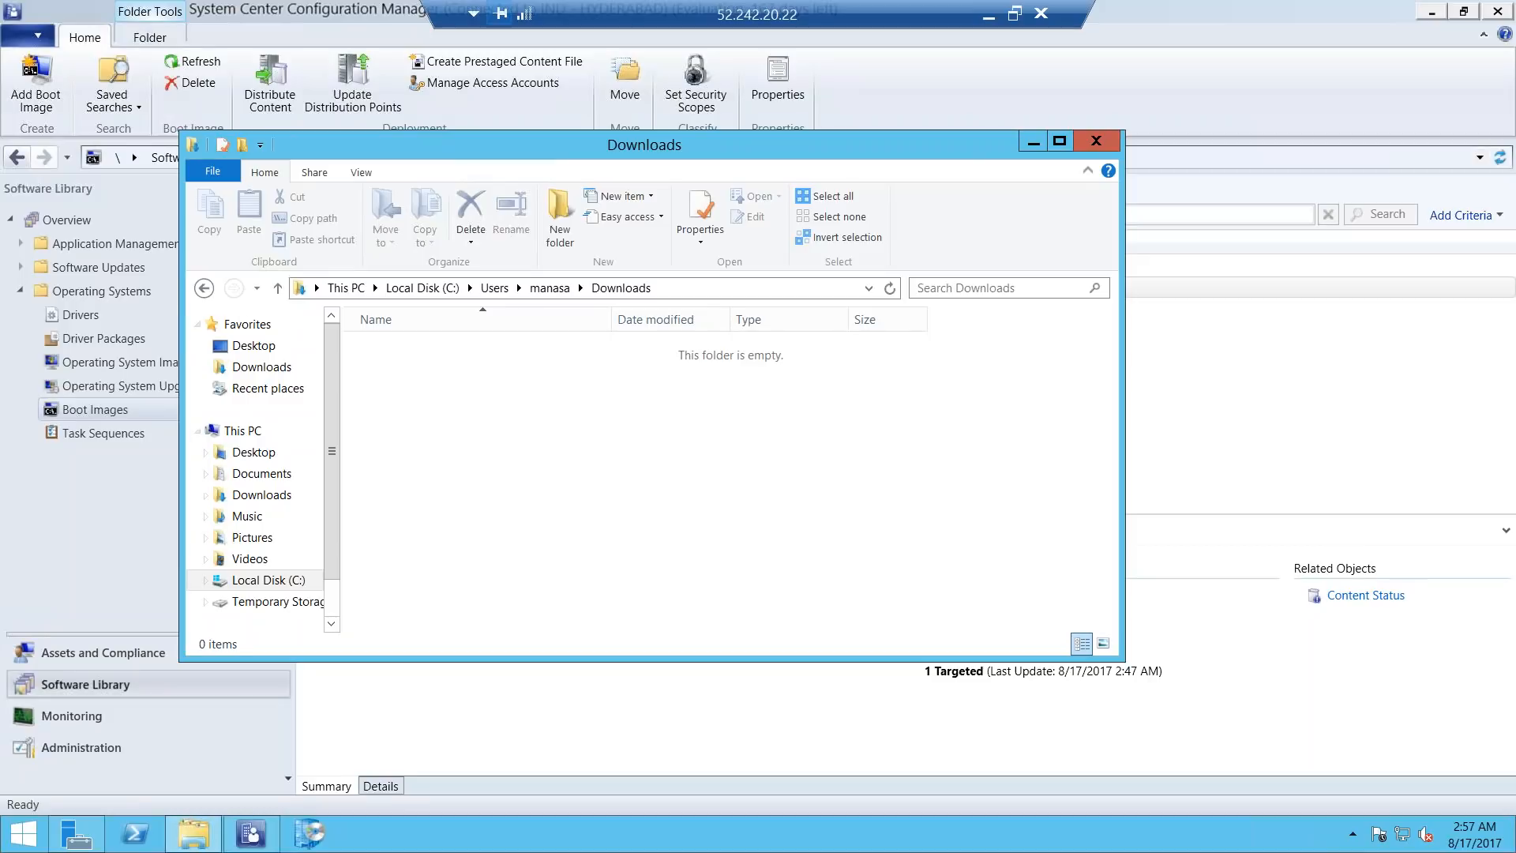
left_click(204, 288)
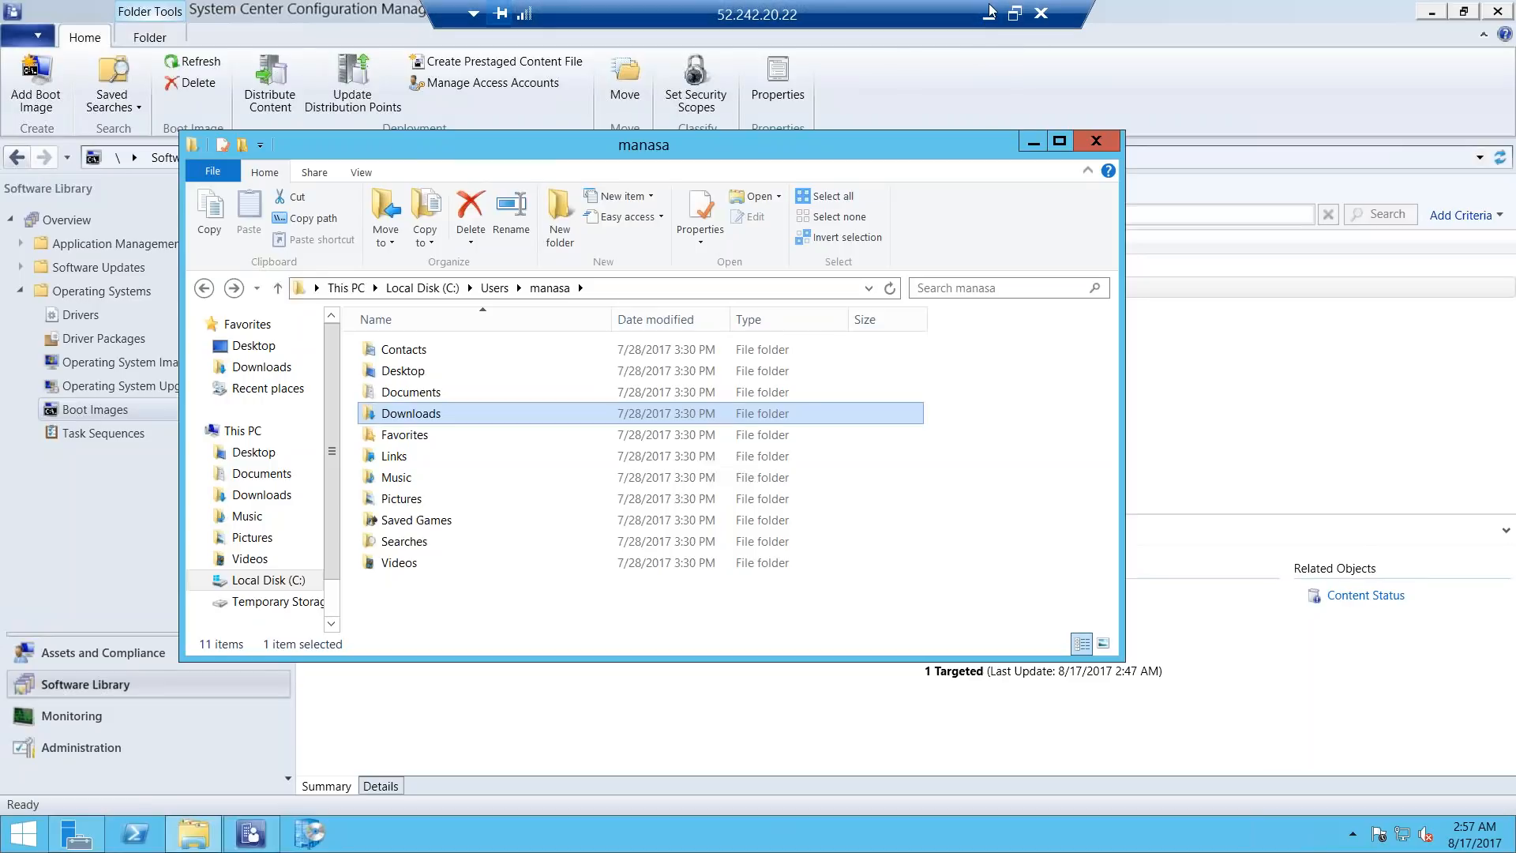
left_click(408, 371)
double_click(477, 372)
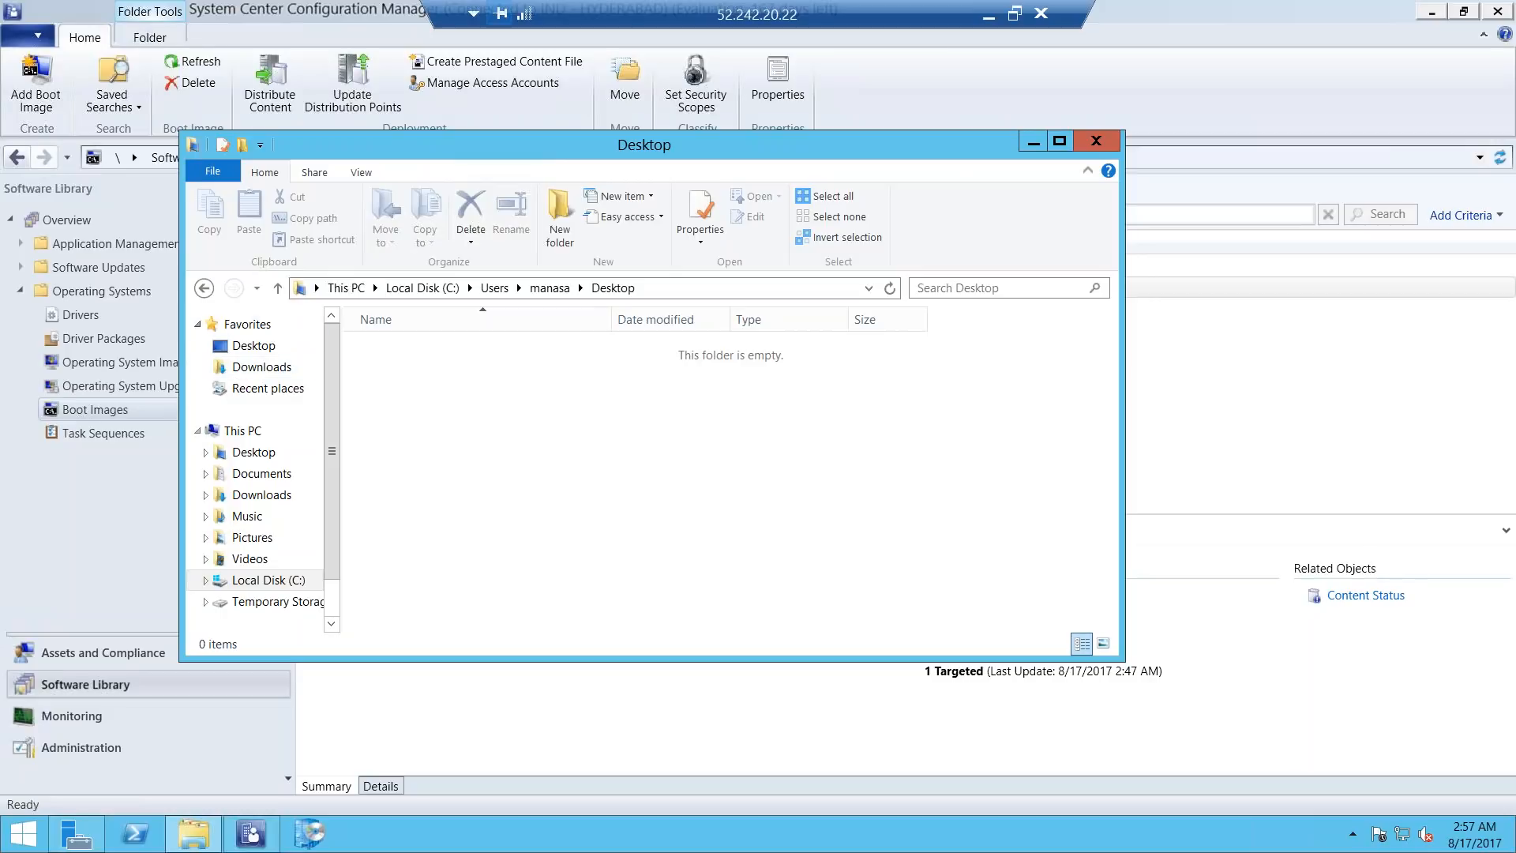
left_click(204, 289)
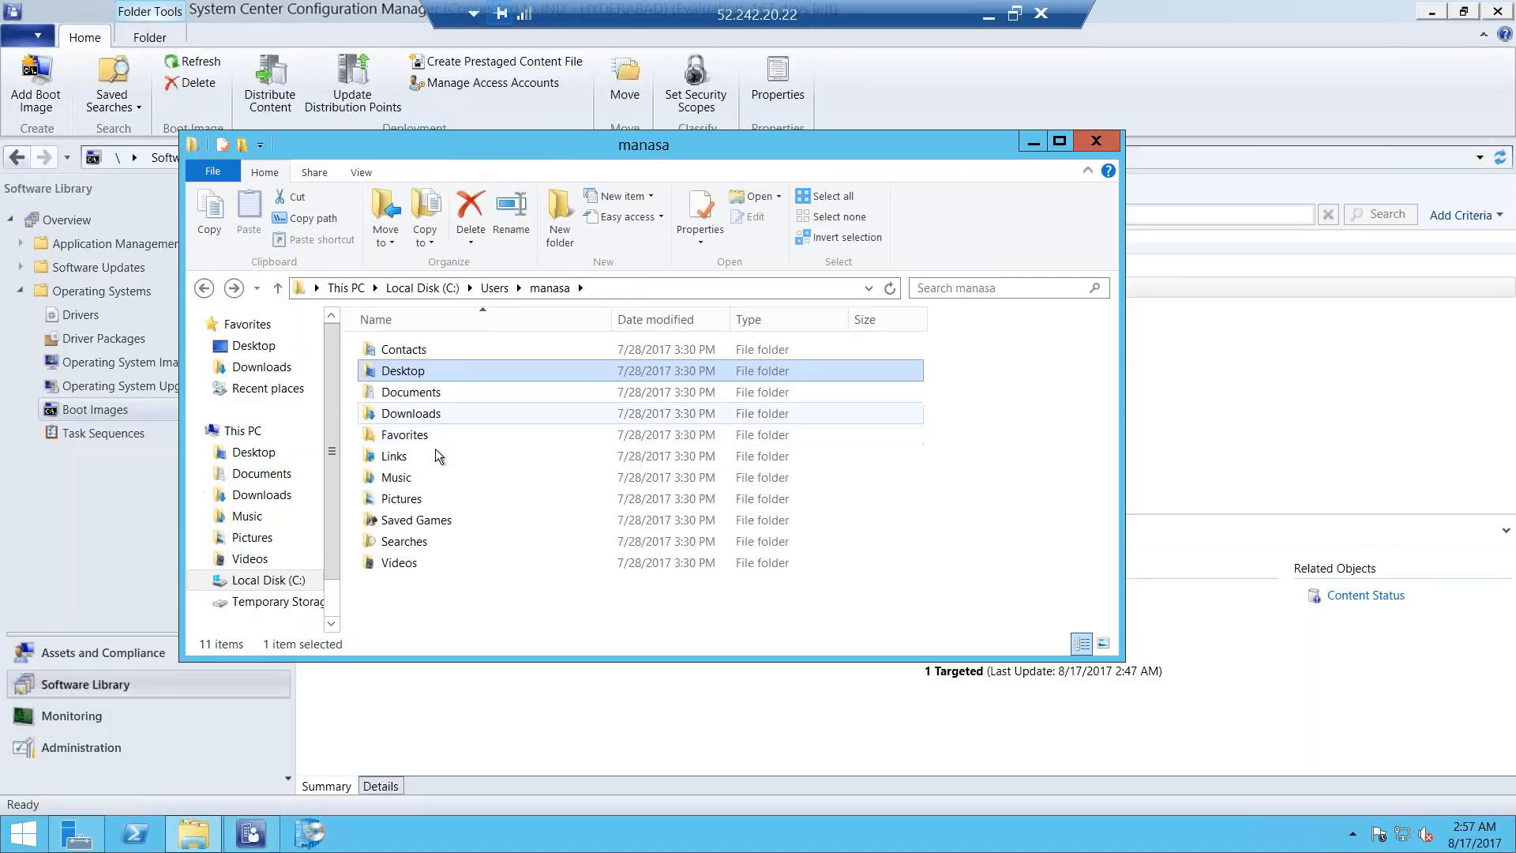
Switch to the SCCM server's remote session, minimize the image folder window and bring up the Configuration Manager console.
left_click(988, 16)
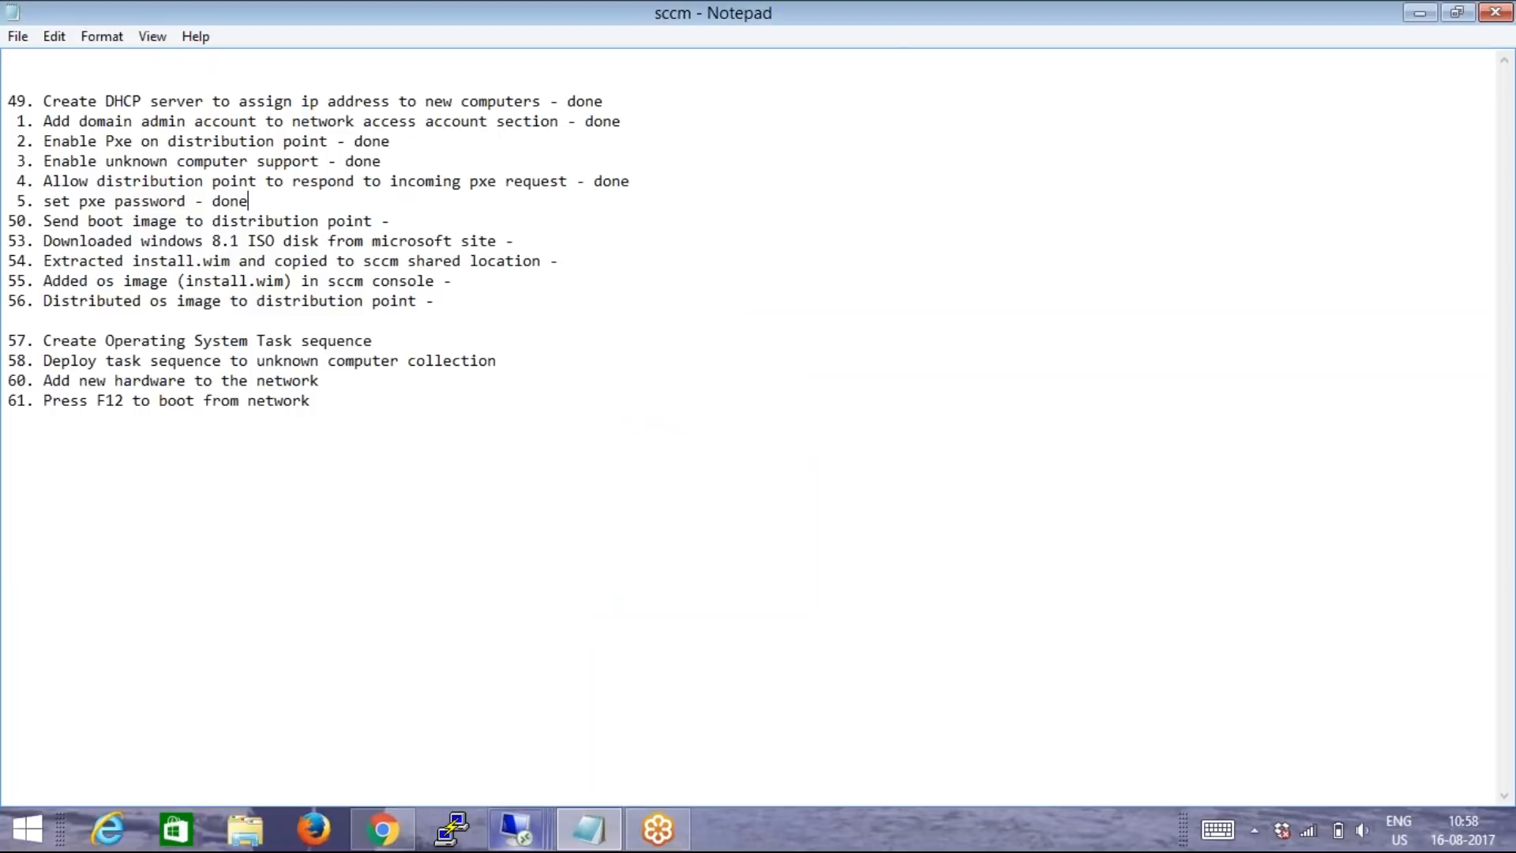
mouse_move(533, 841)
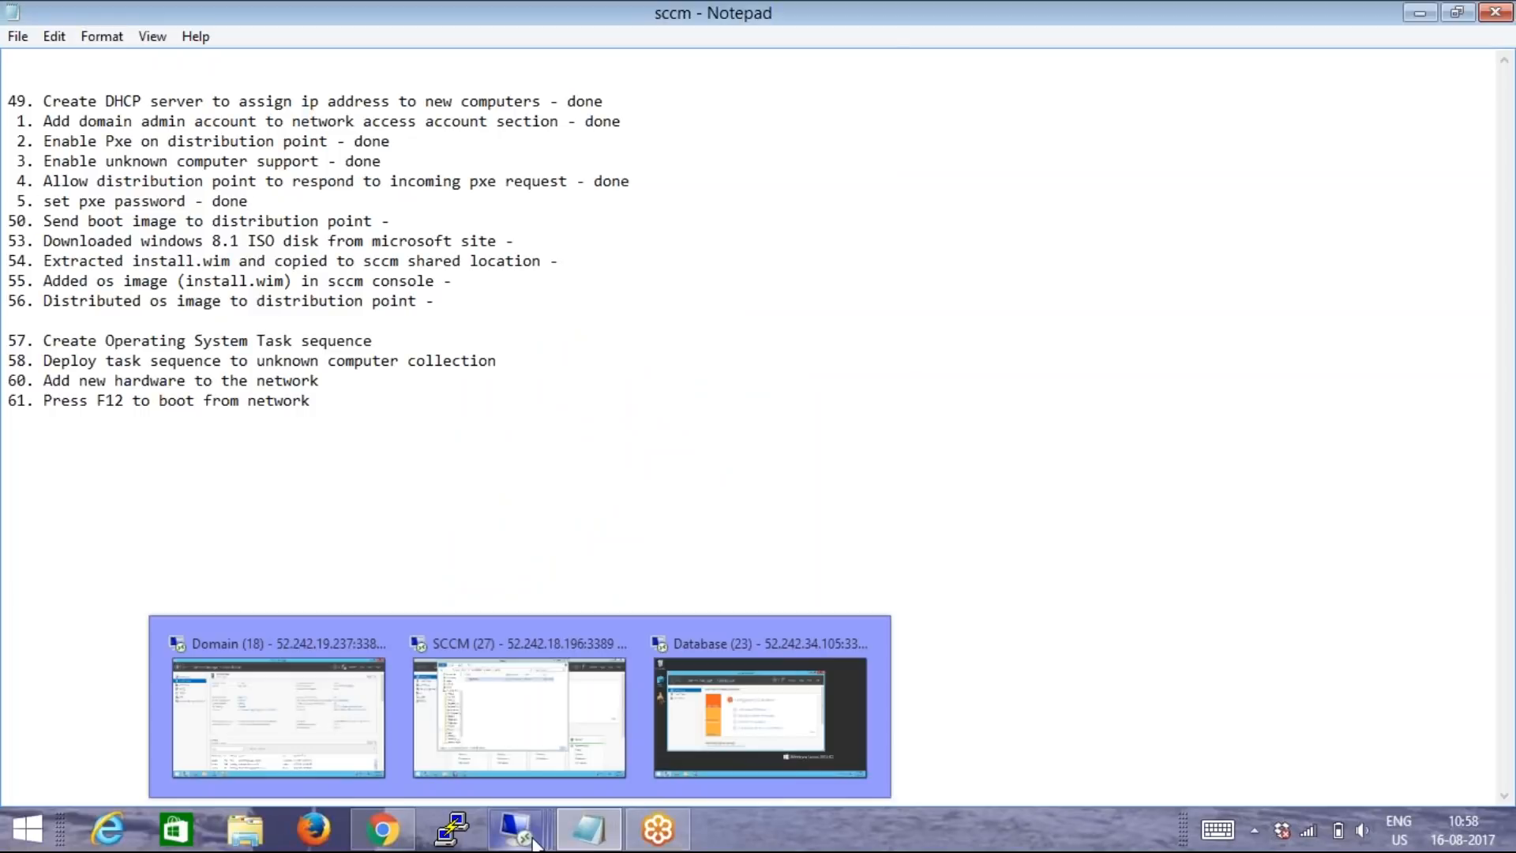
left_click(492, 754)
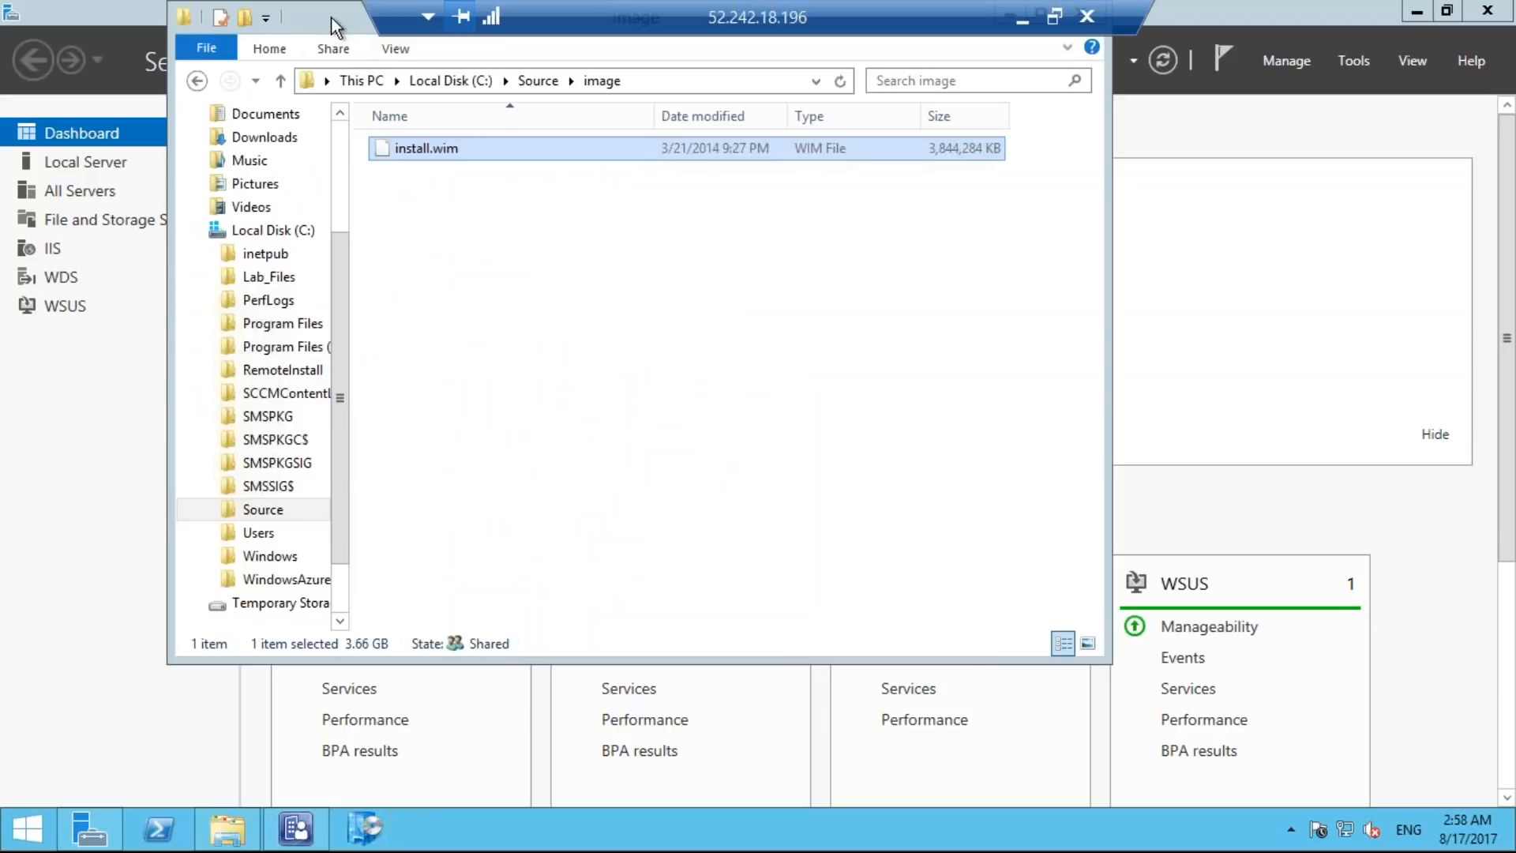
left_click_drag(330, 16, 338, 117)
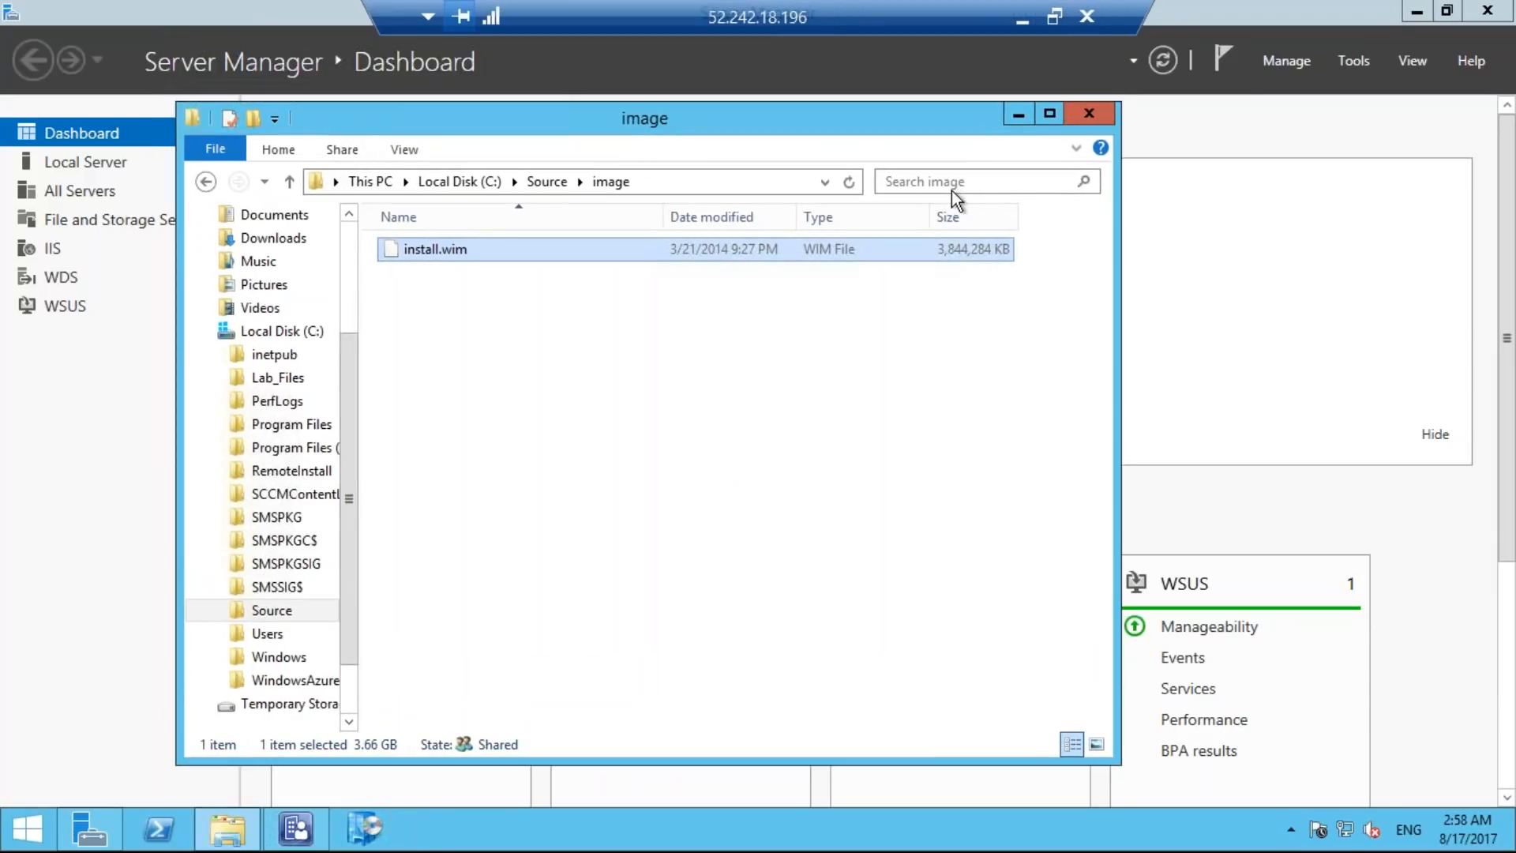
left_click(1018, 117)
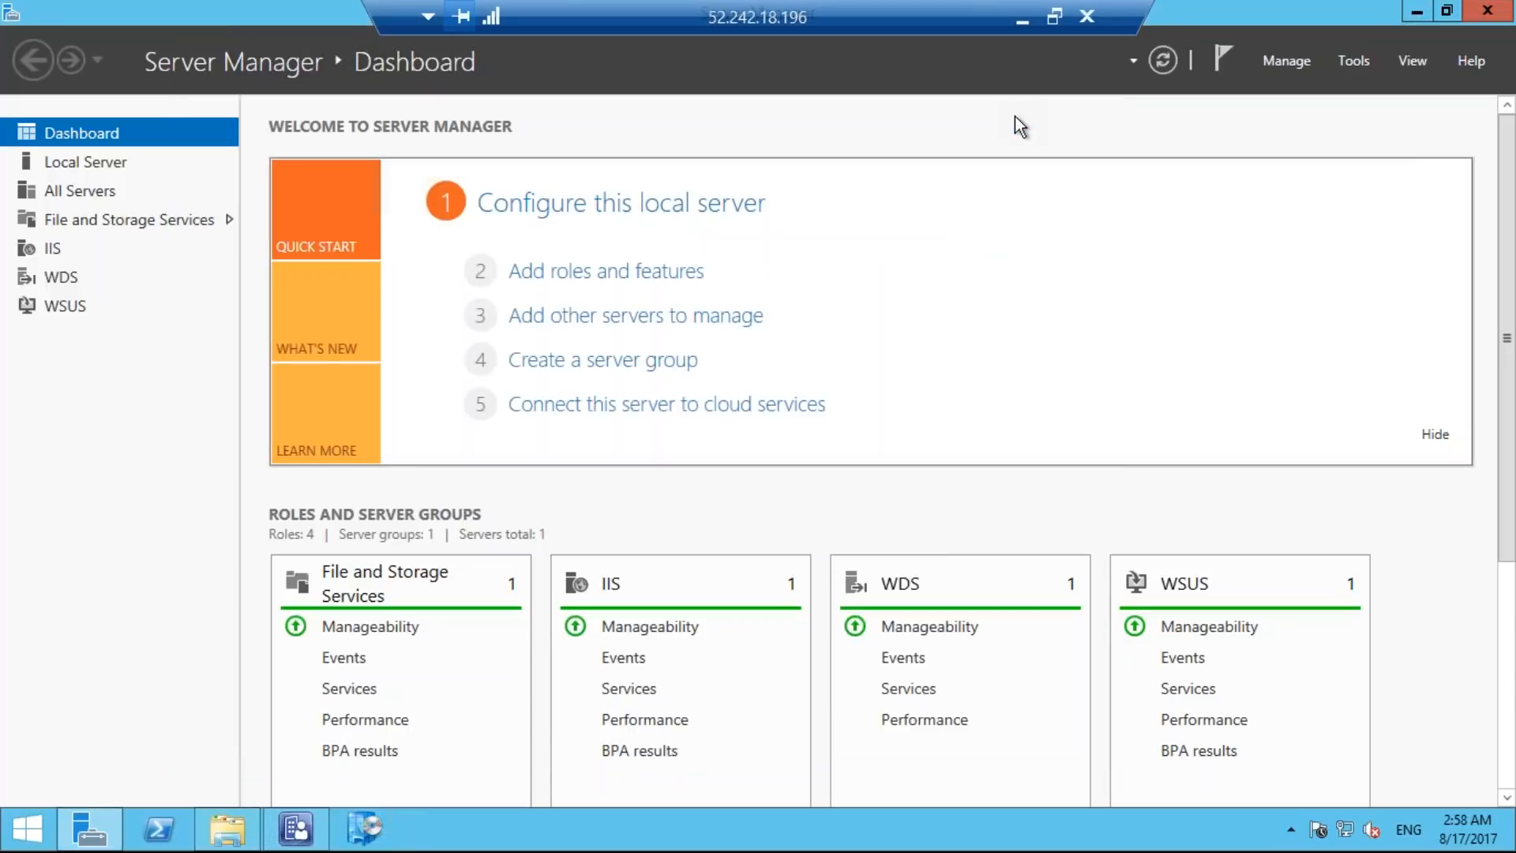
left_click(304, 825)
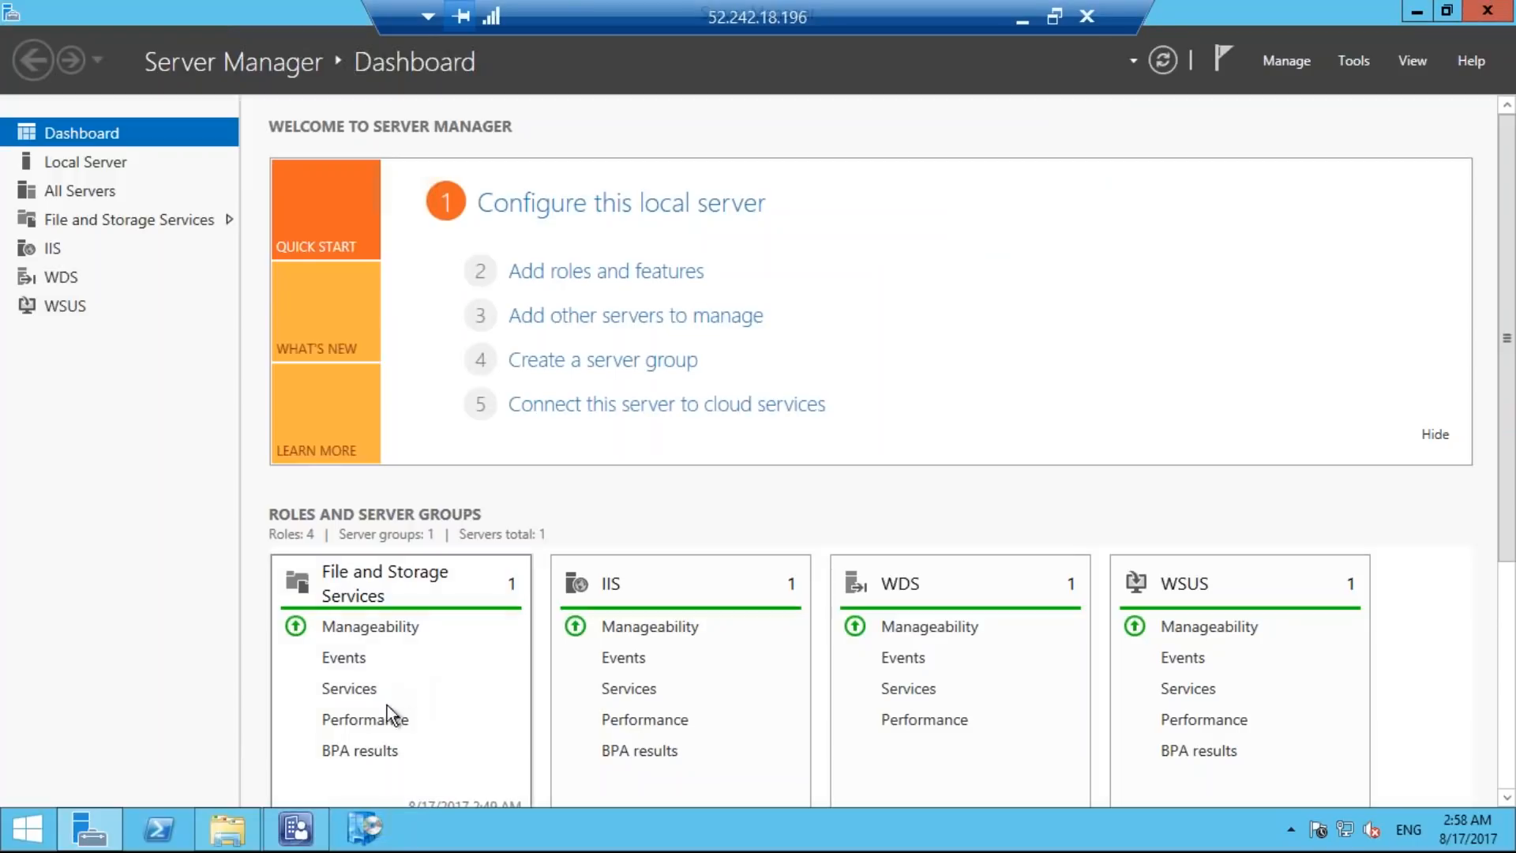
left_click(307, 831)
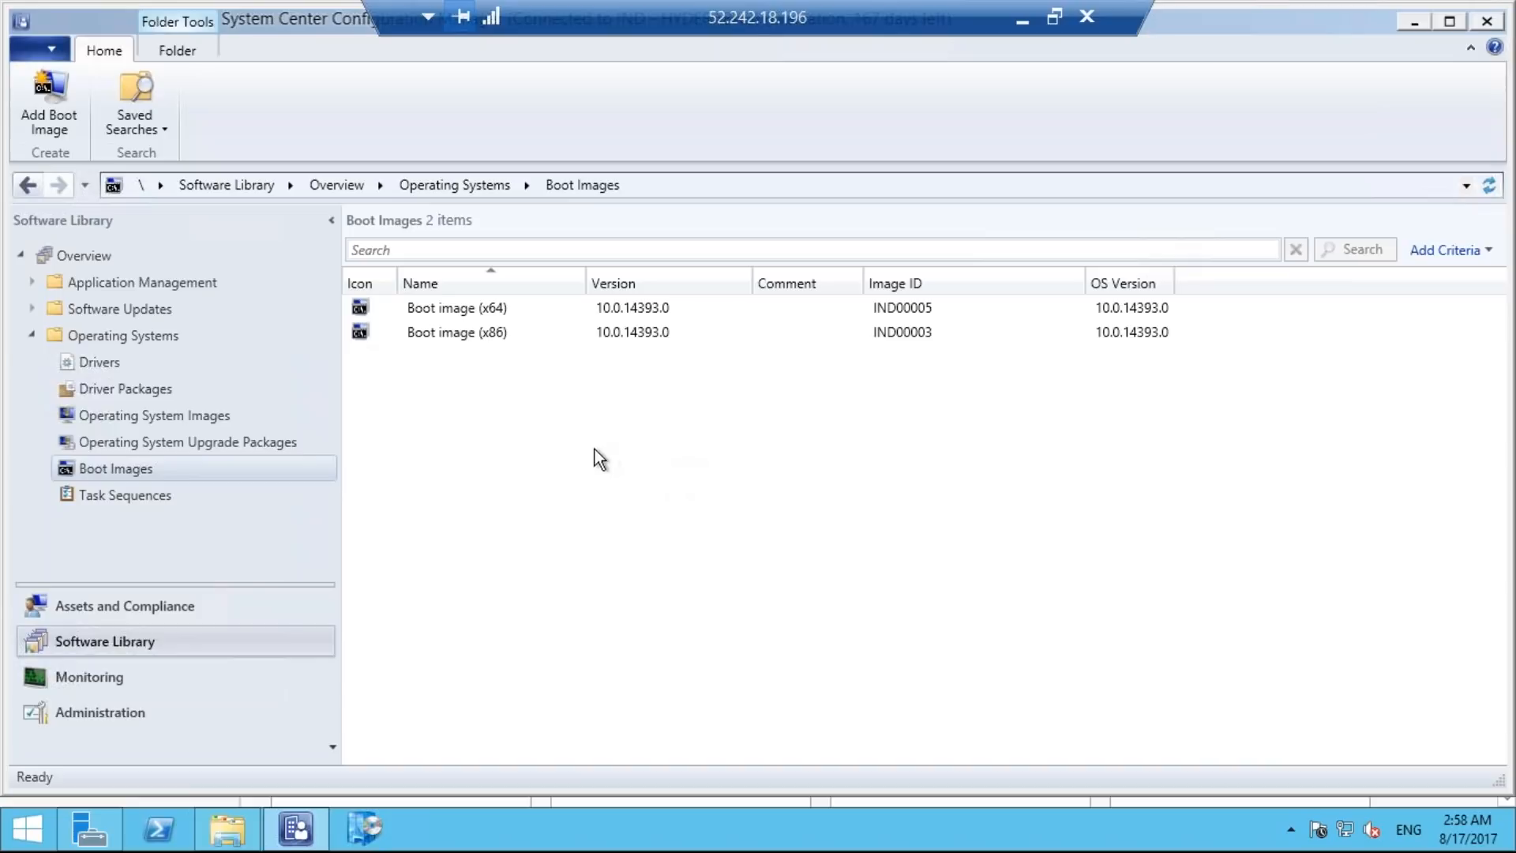
Start adding an operating system image under Operating System Images and enter \\sccm\source\image as its source path.
left_click(198, 419)
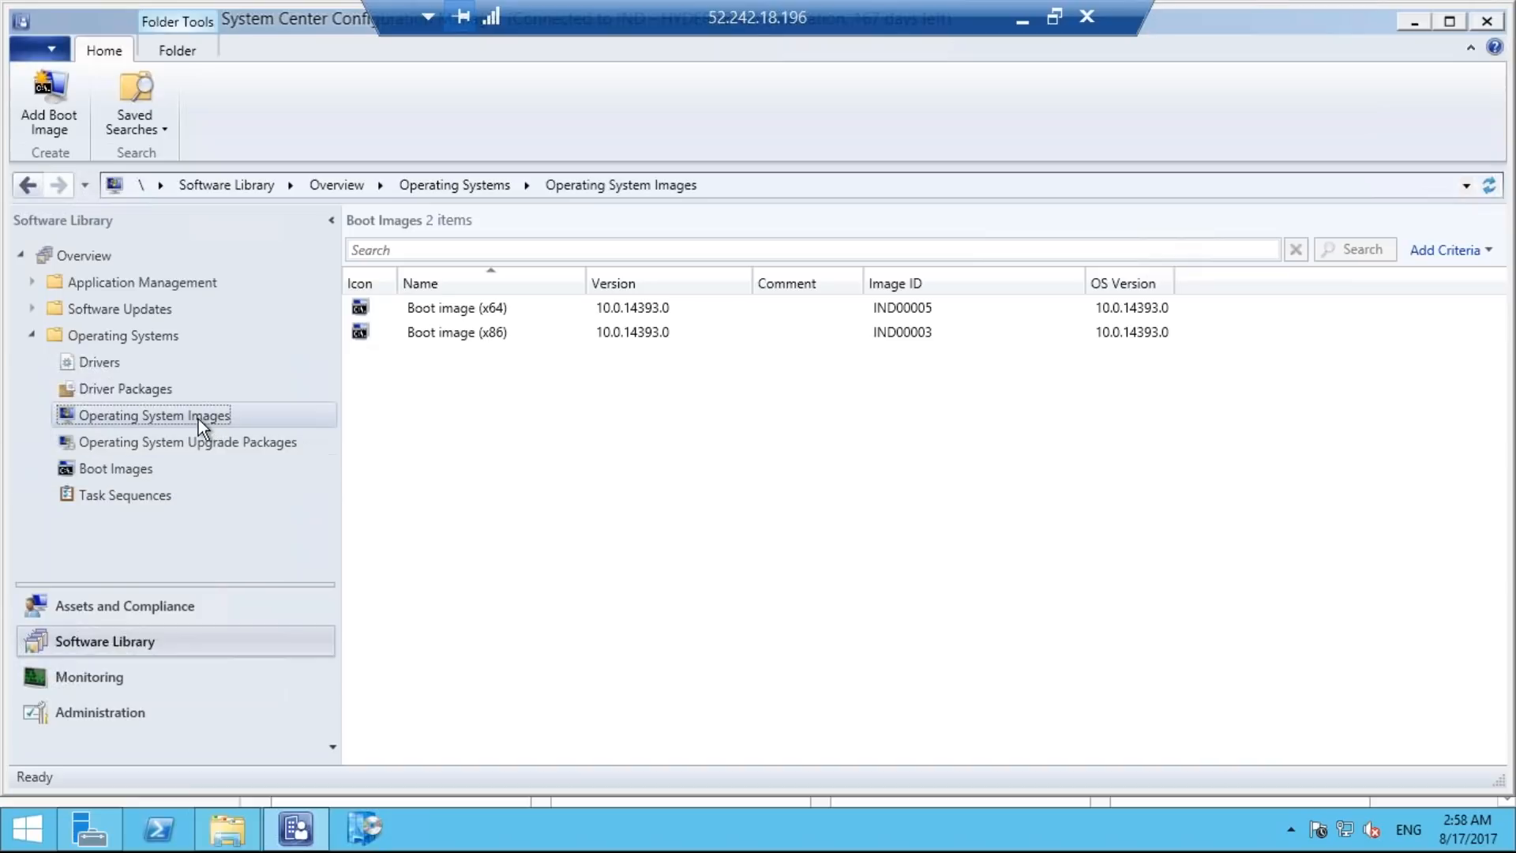
right_click(198, 419)
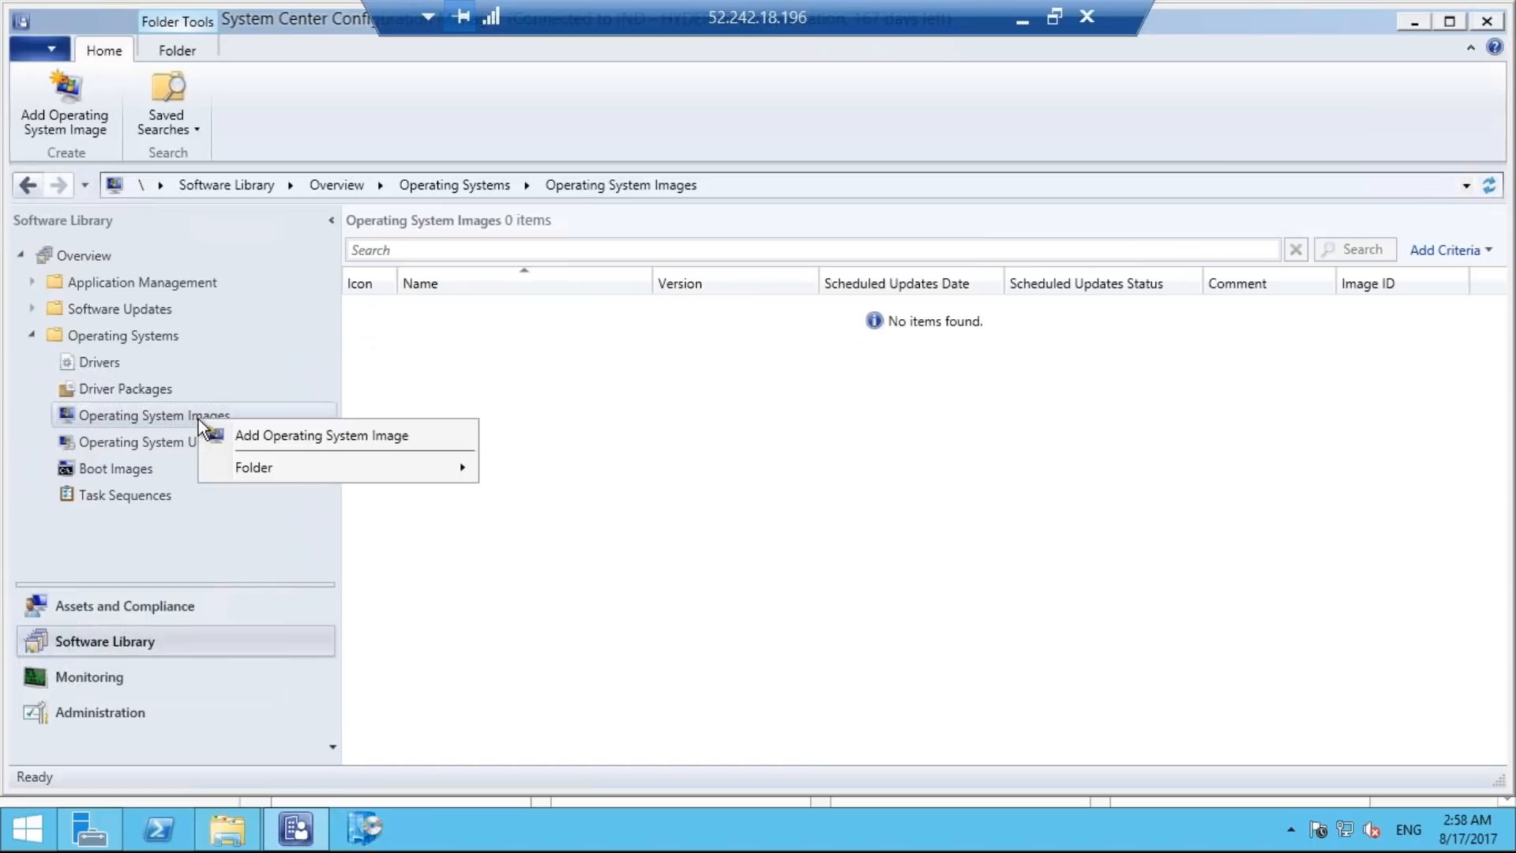
left_click(257, 436)
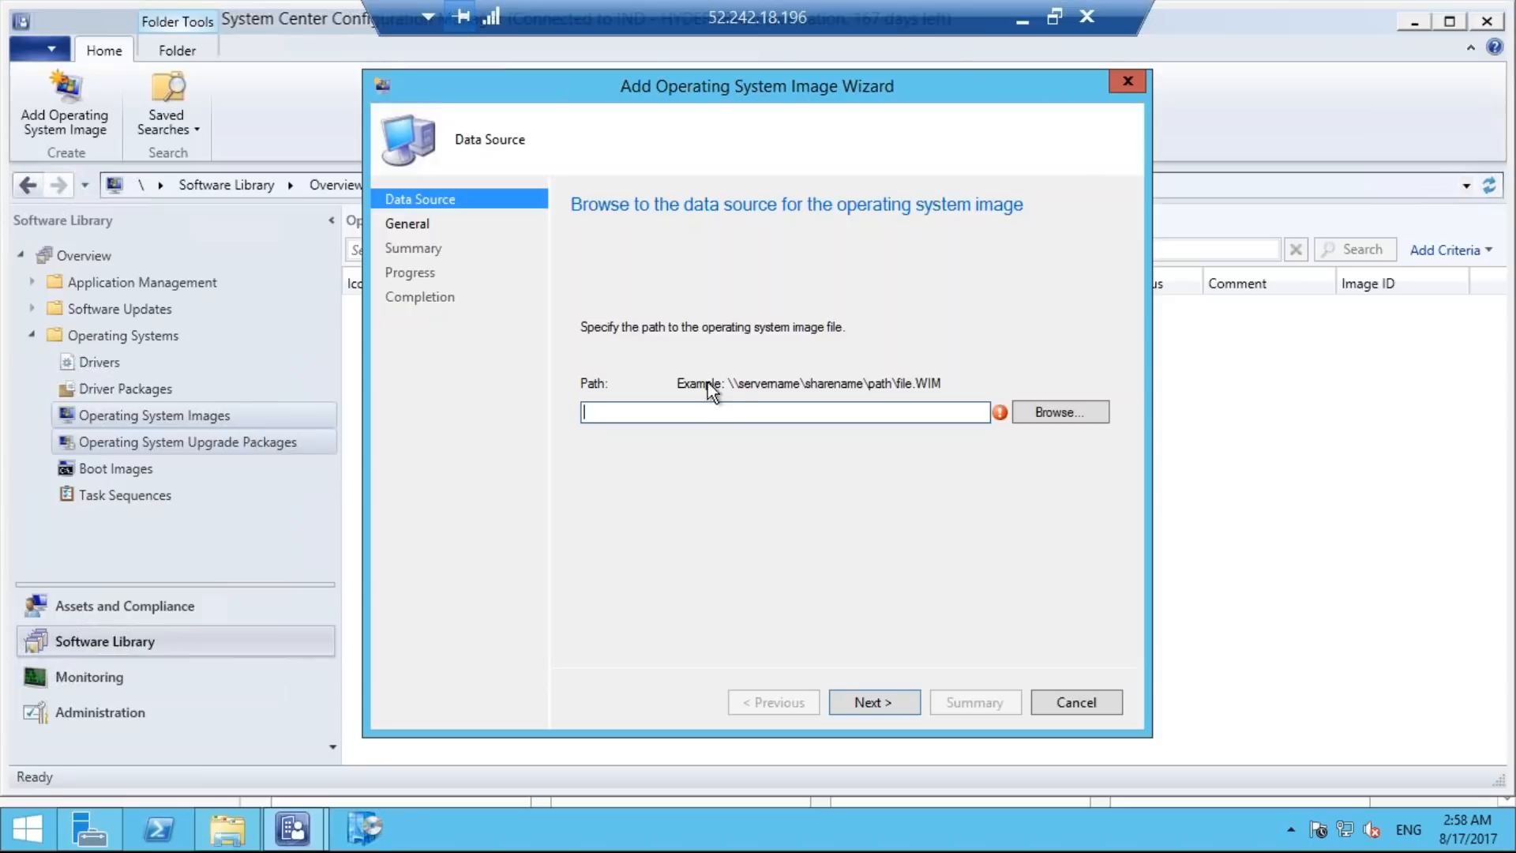
type("\\")
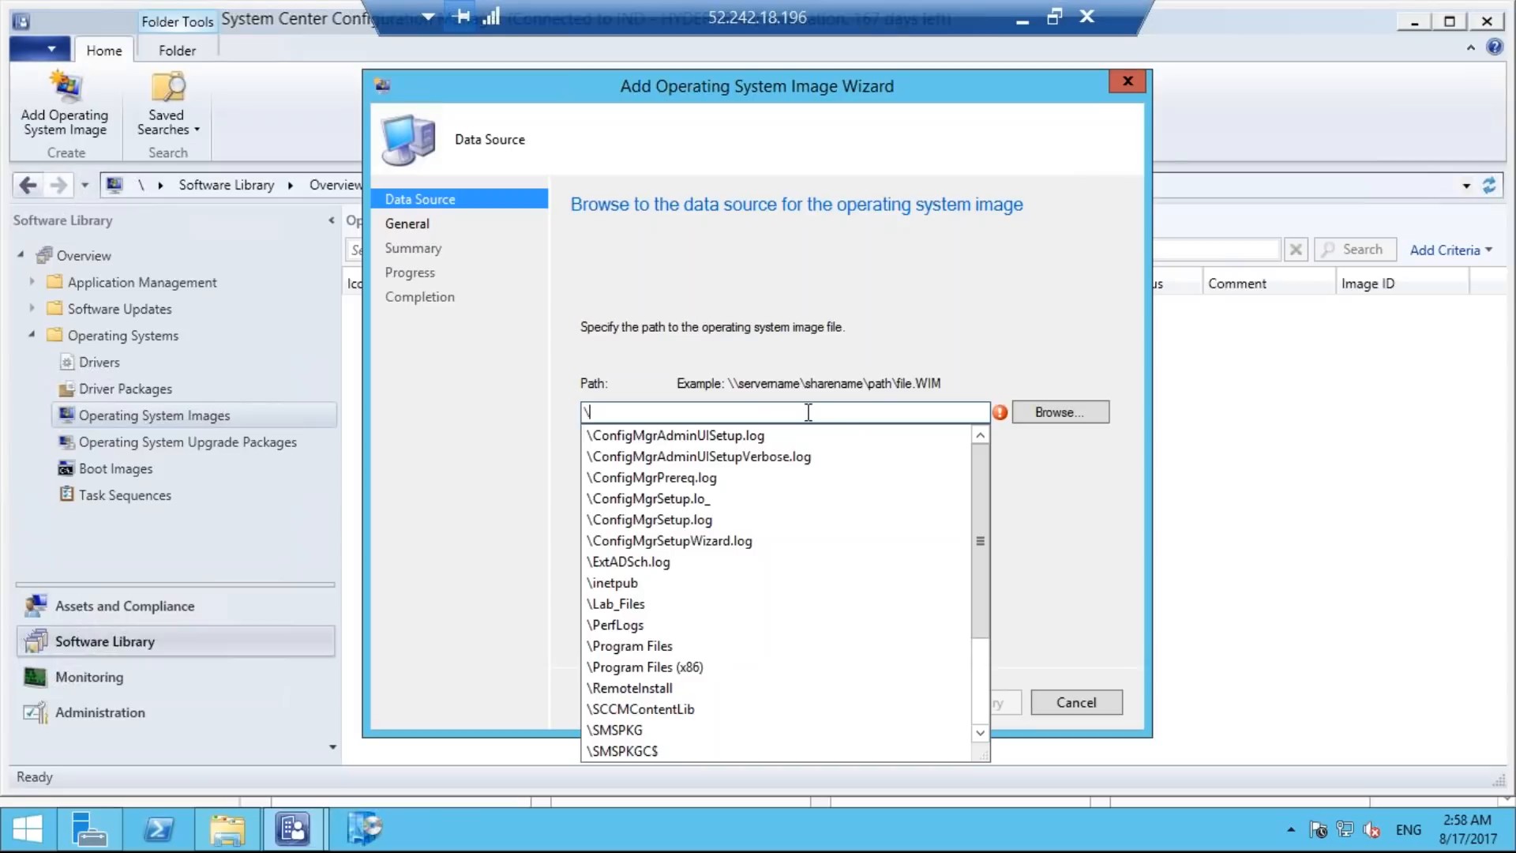
type("\\sccm\\")
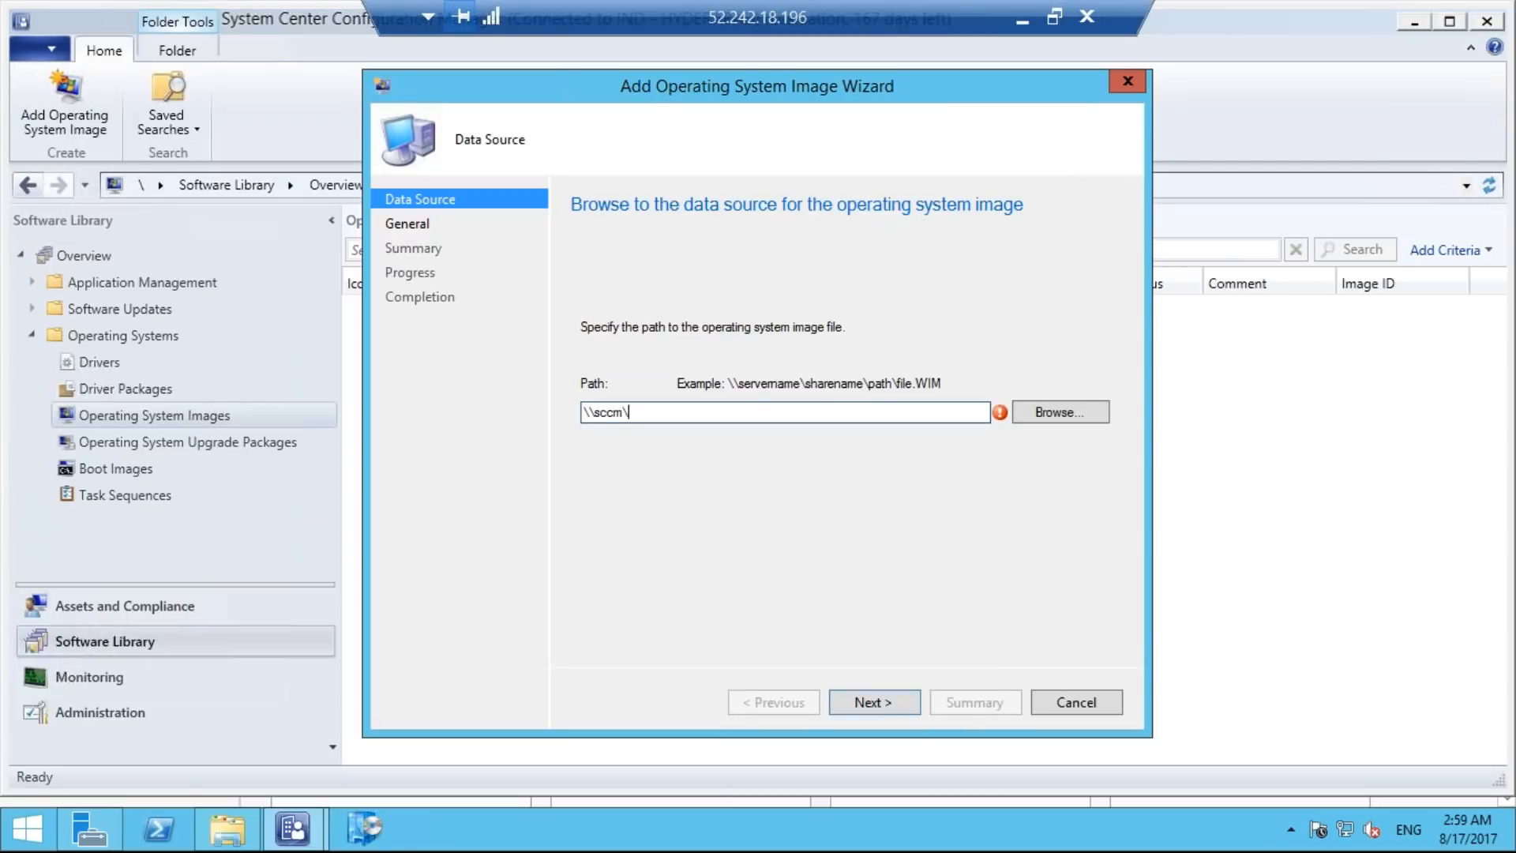
type("source\\image")
Choose install.wim in the image share as the data source and advance to the wizard's summary with the default general information.
left_click(1080, 409)
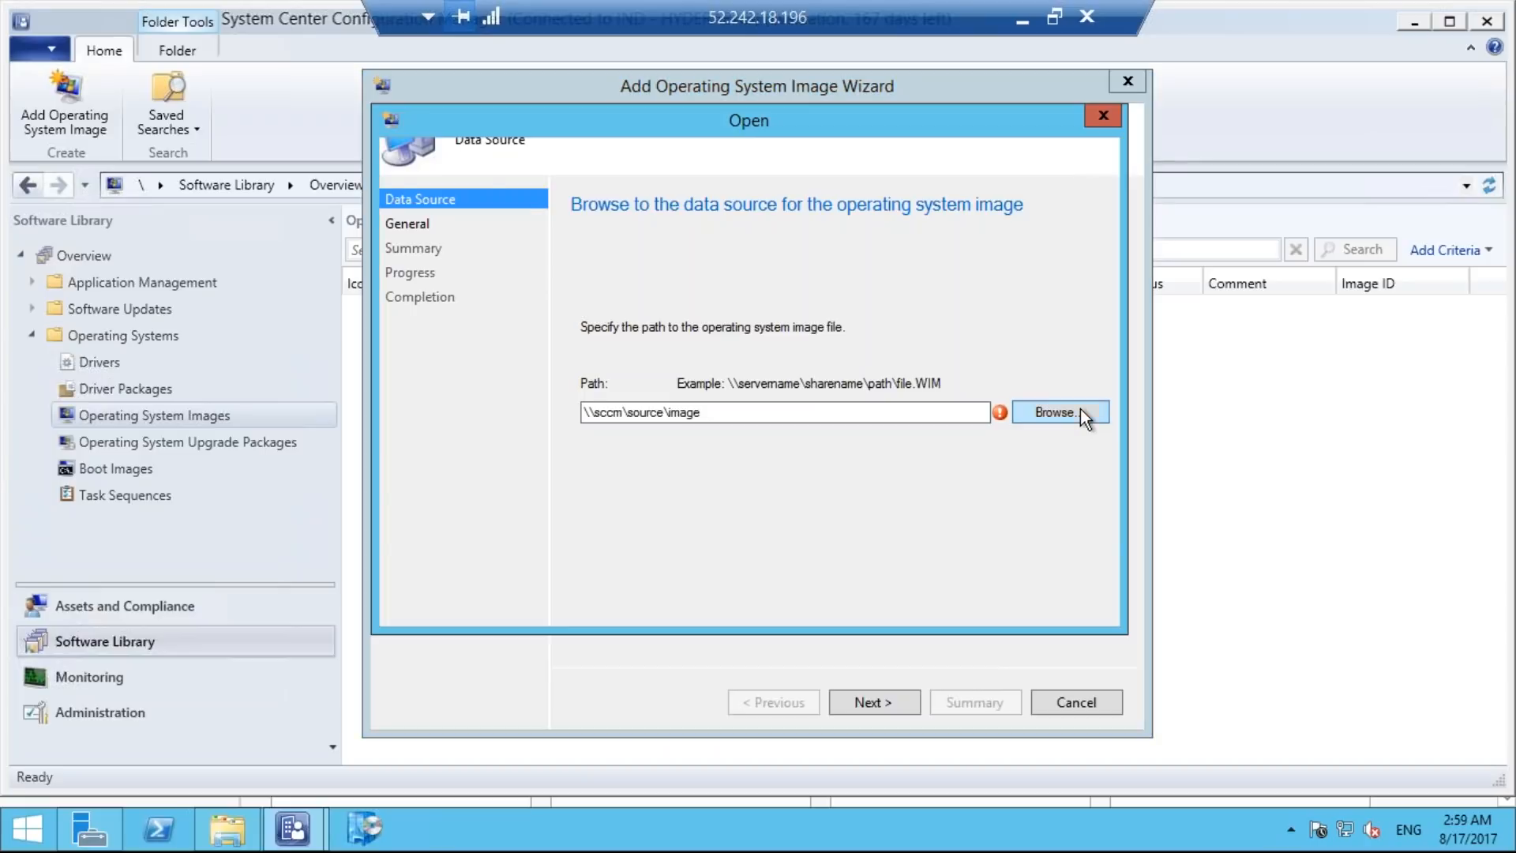
left_click(633, 258)
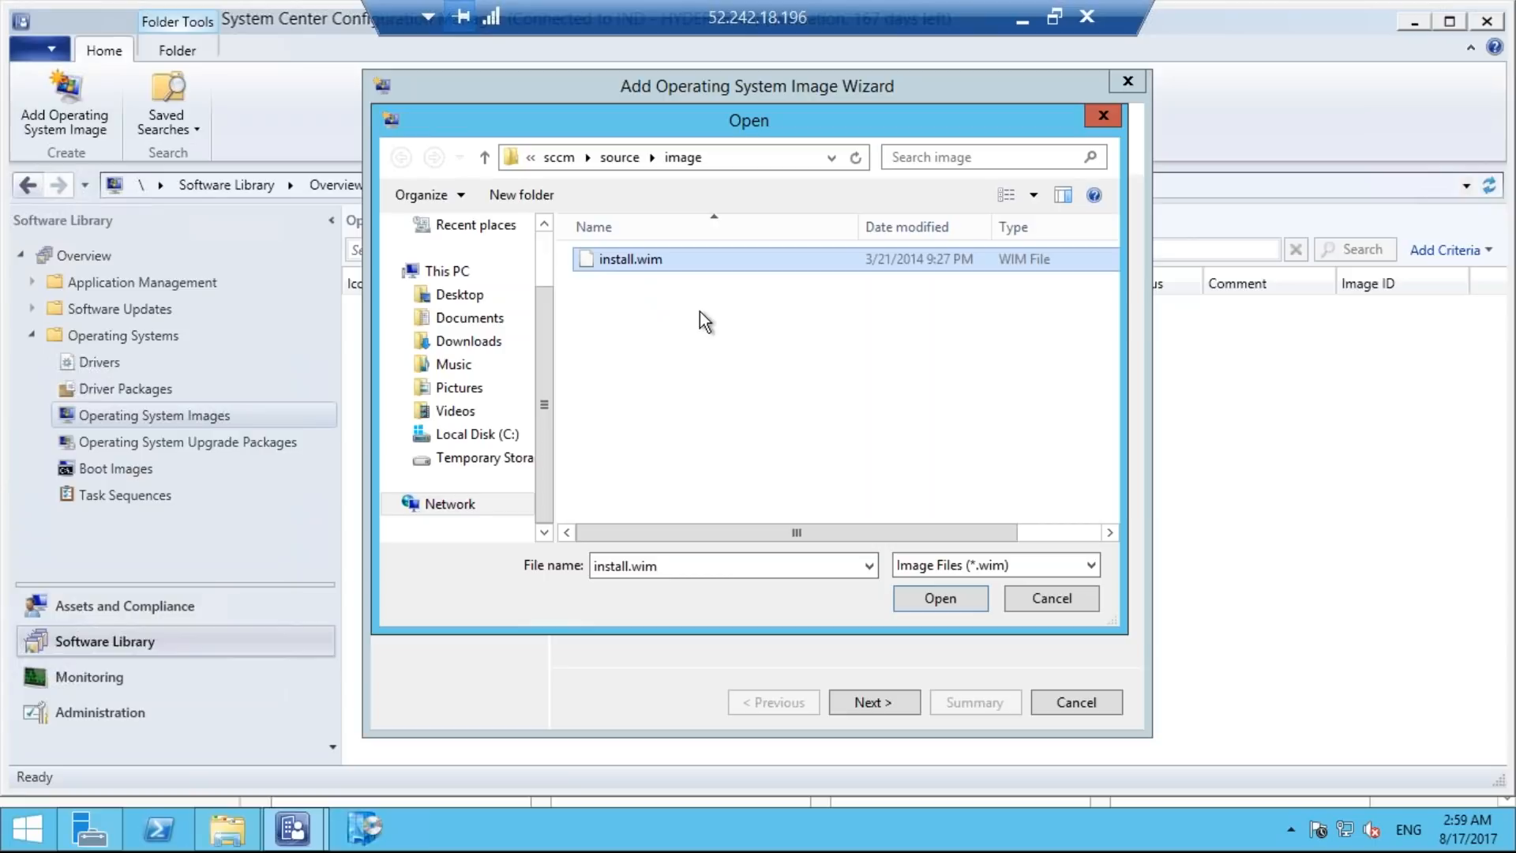
left_click(942, 601)
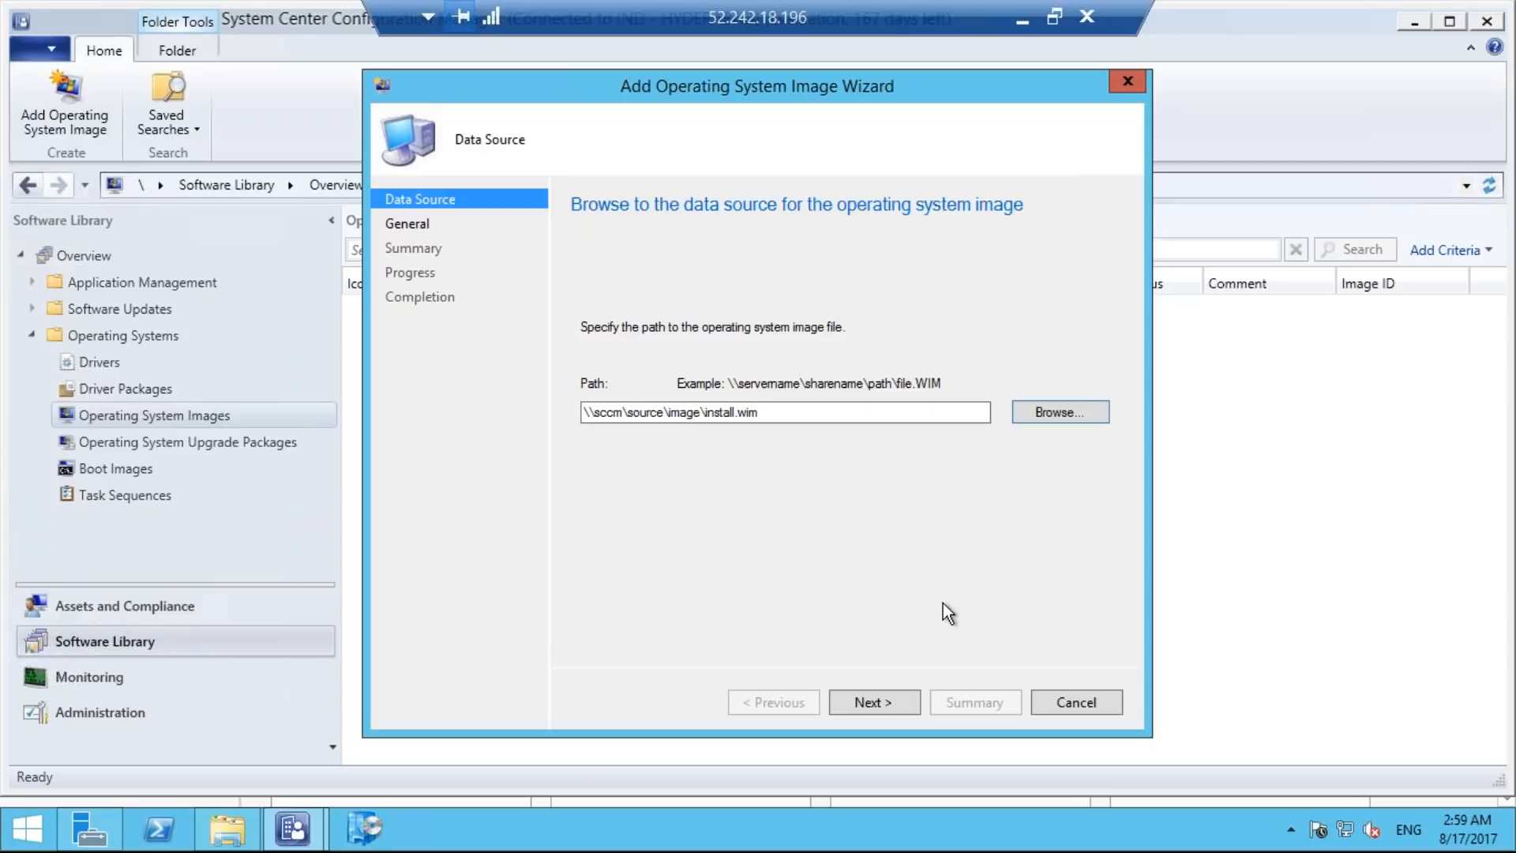
left_click(887, 705)
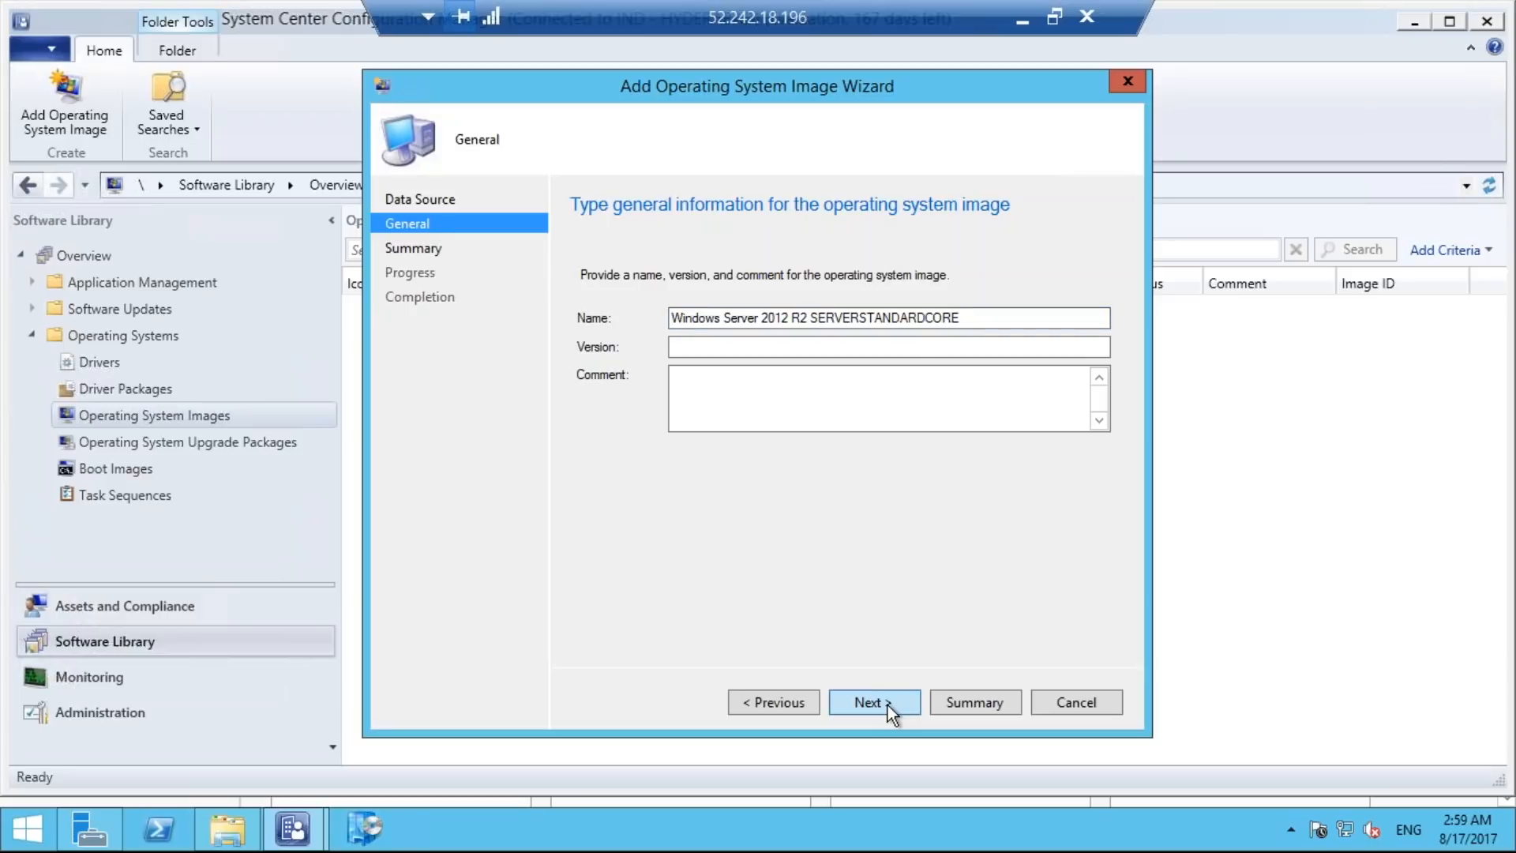
left_click(887, 704)
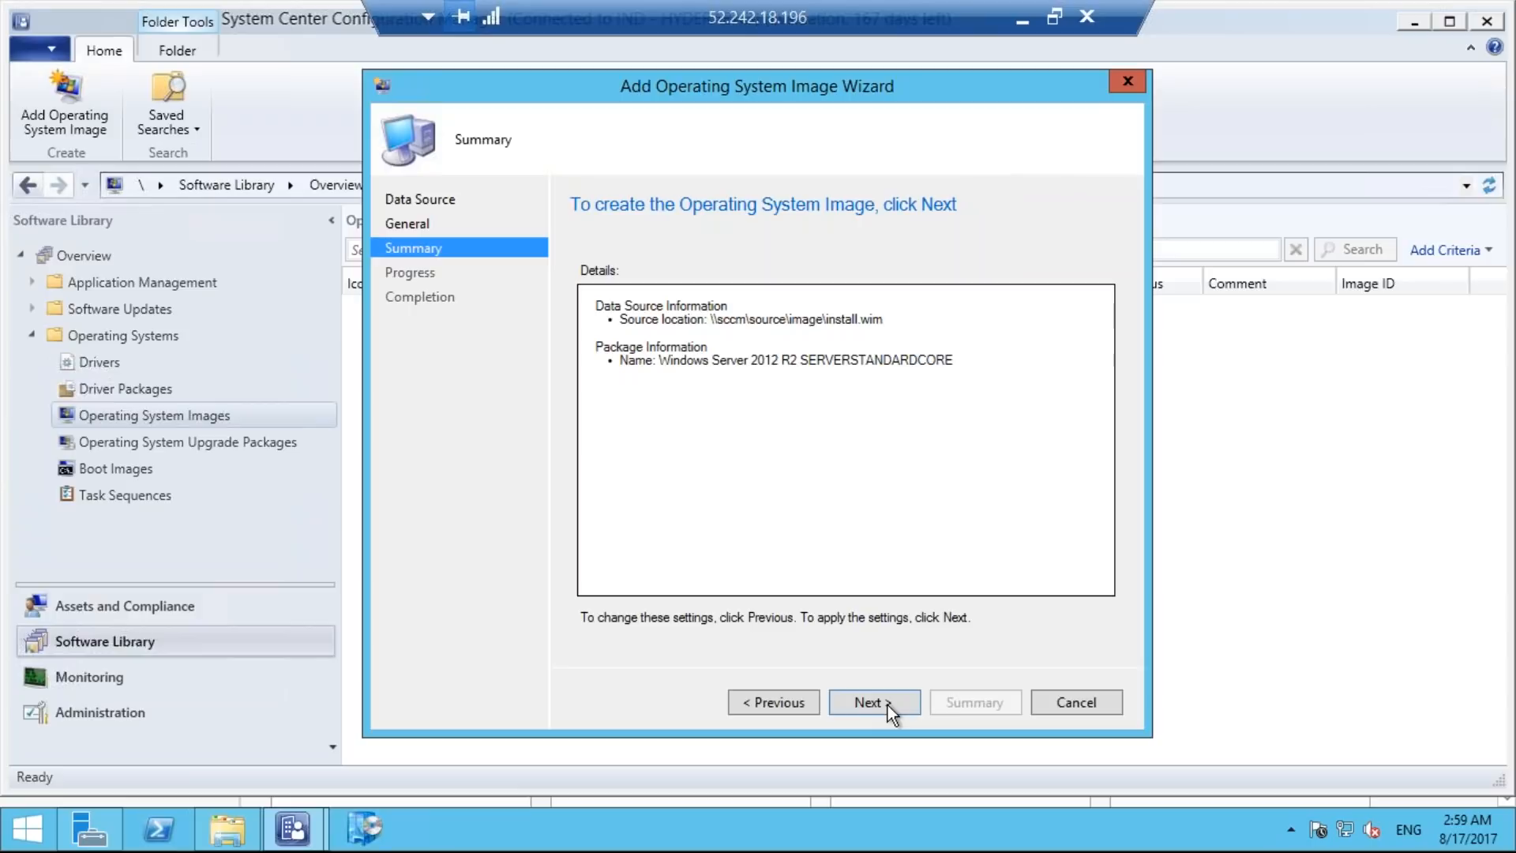
Complete the creation of the operating system image and start distributing content for Windows Server 2012 R2 SERVERSTANDARDCORE.
left_click(887, 704)
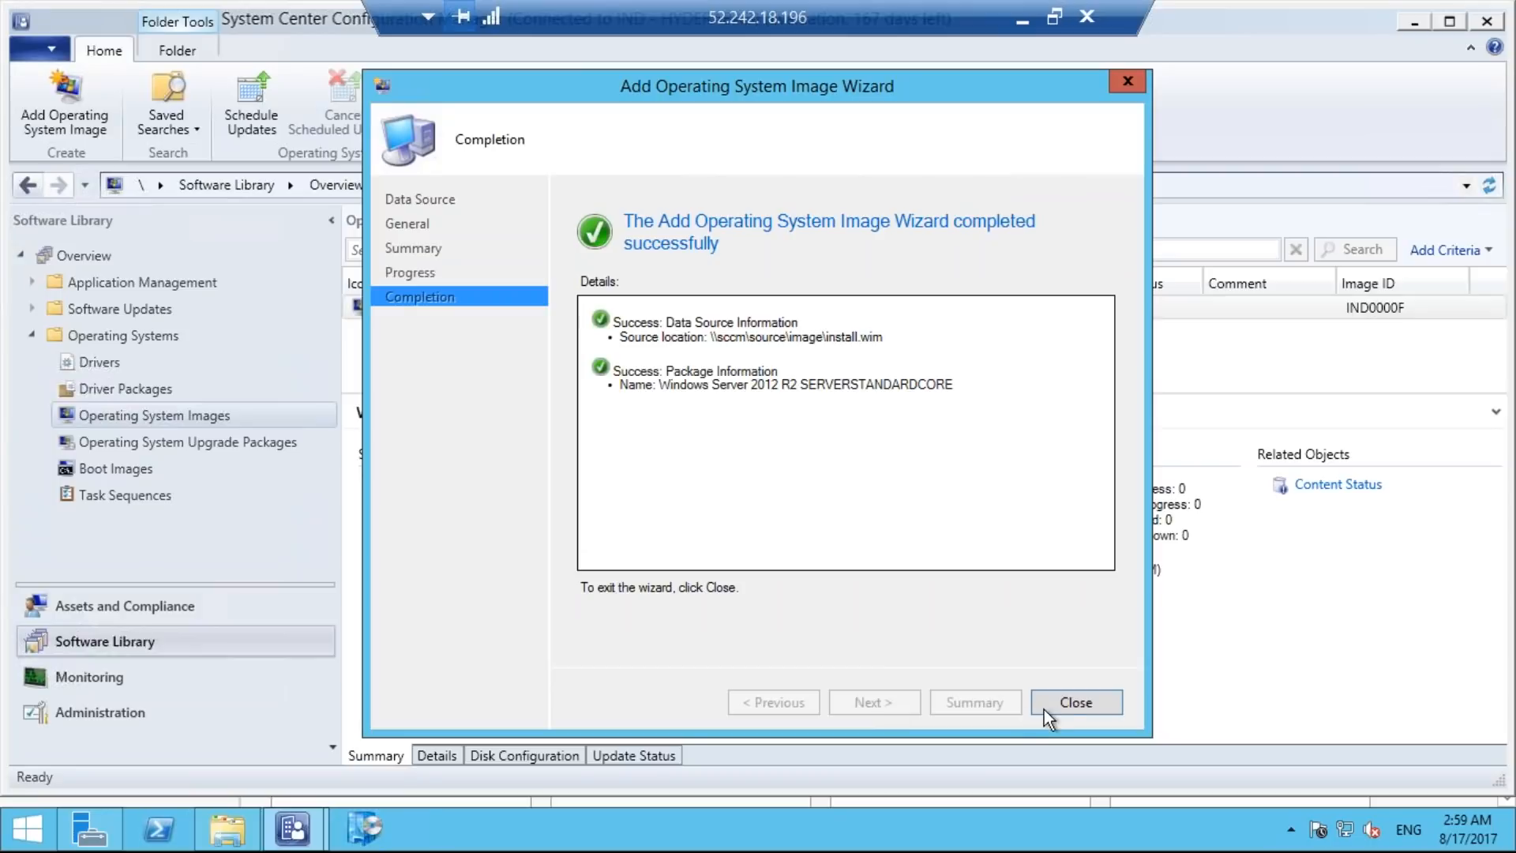
left_click(1077, 704)
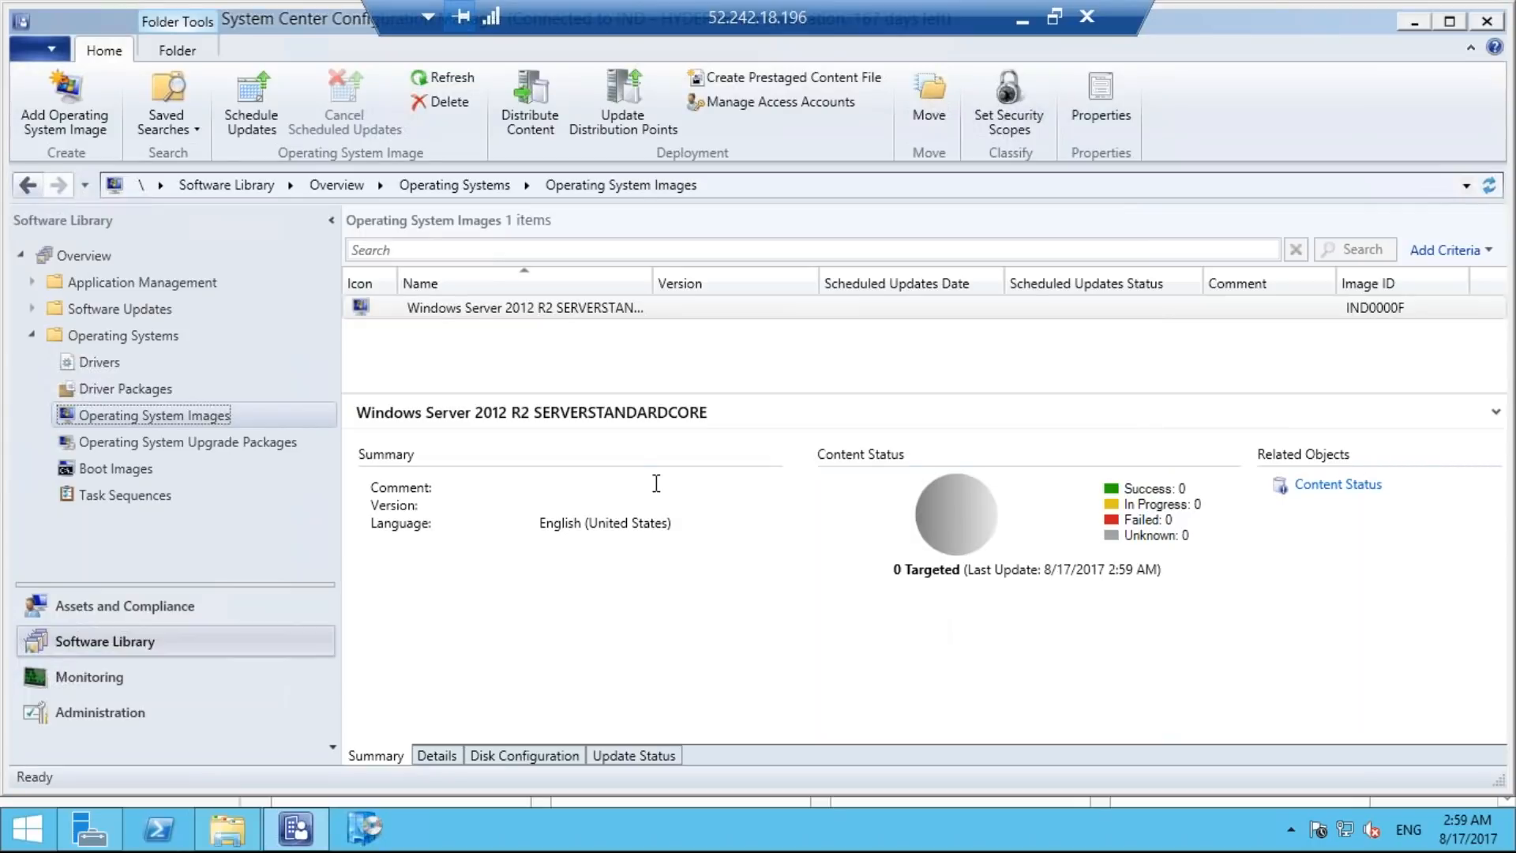
left_click(579, 305)
right_click(579, 305)
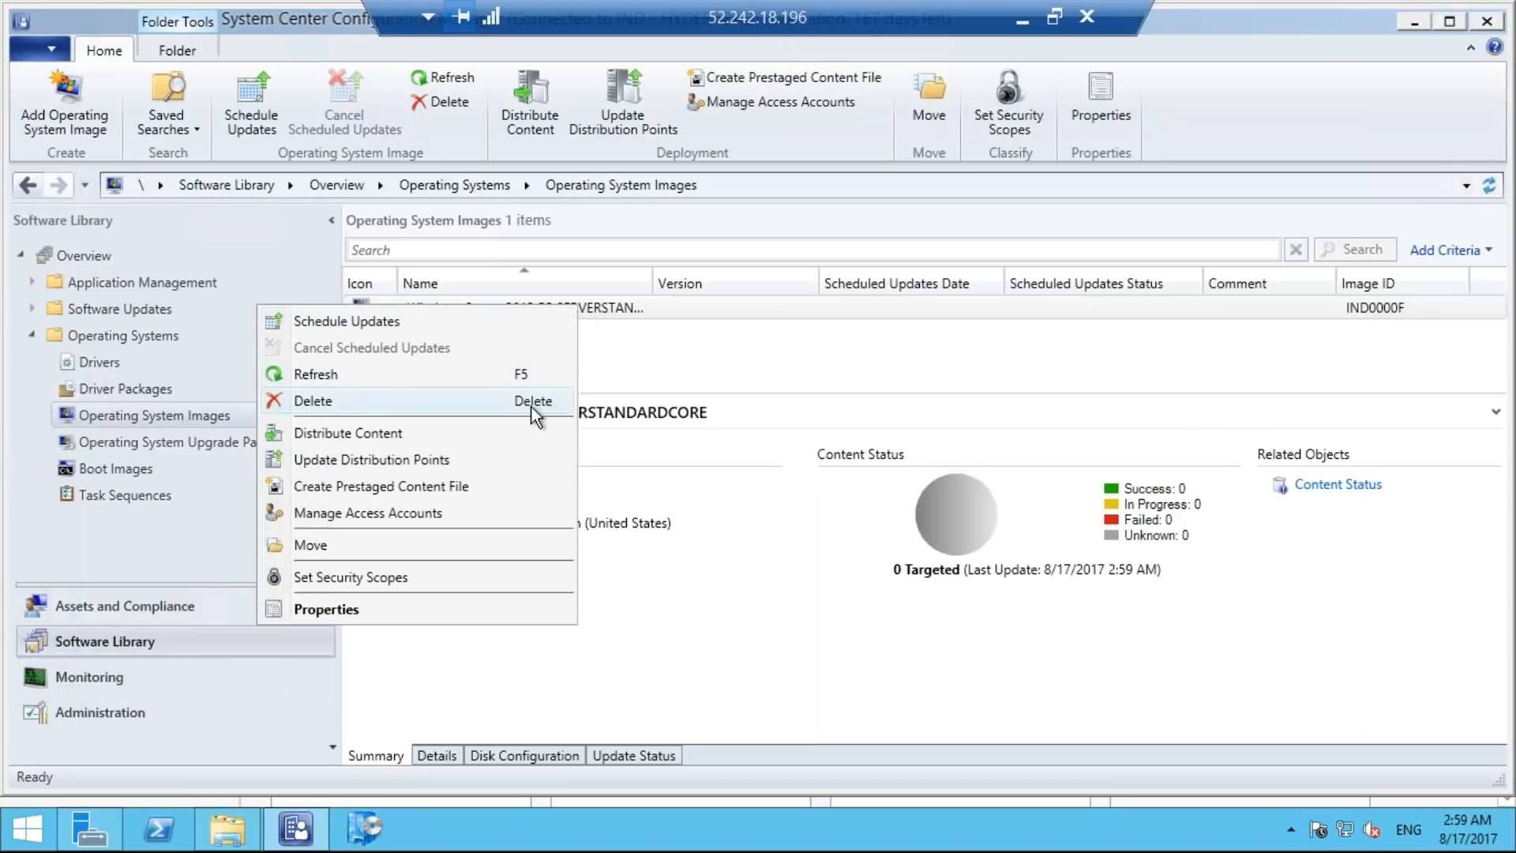
left_click(516, 432)
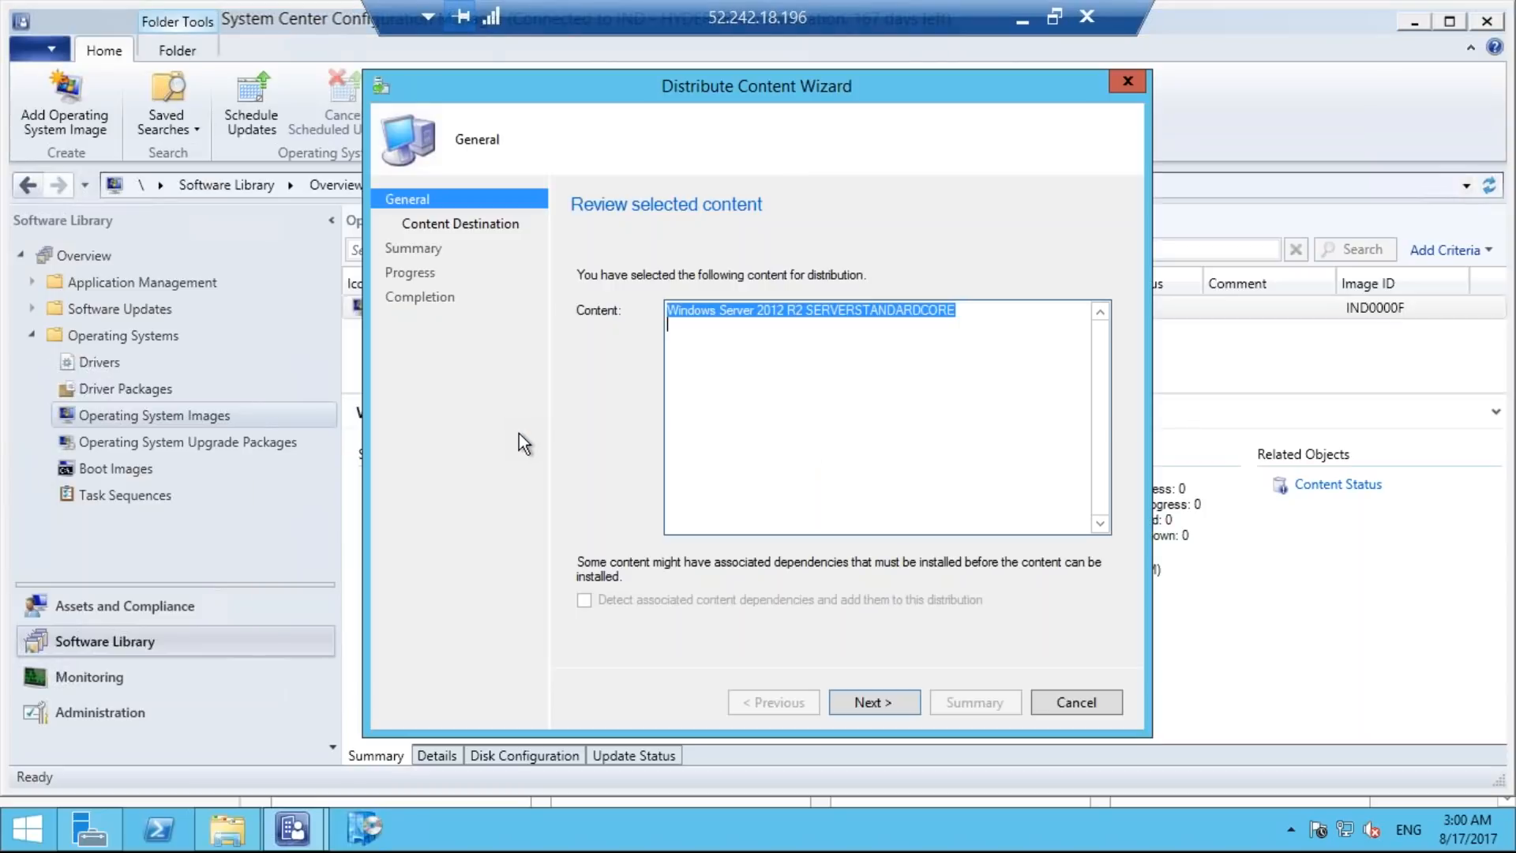
Distribute the selected image content to the SCCM.PEPSI.COM distribution point and close the finished wizard.
left_click(873, 702)
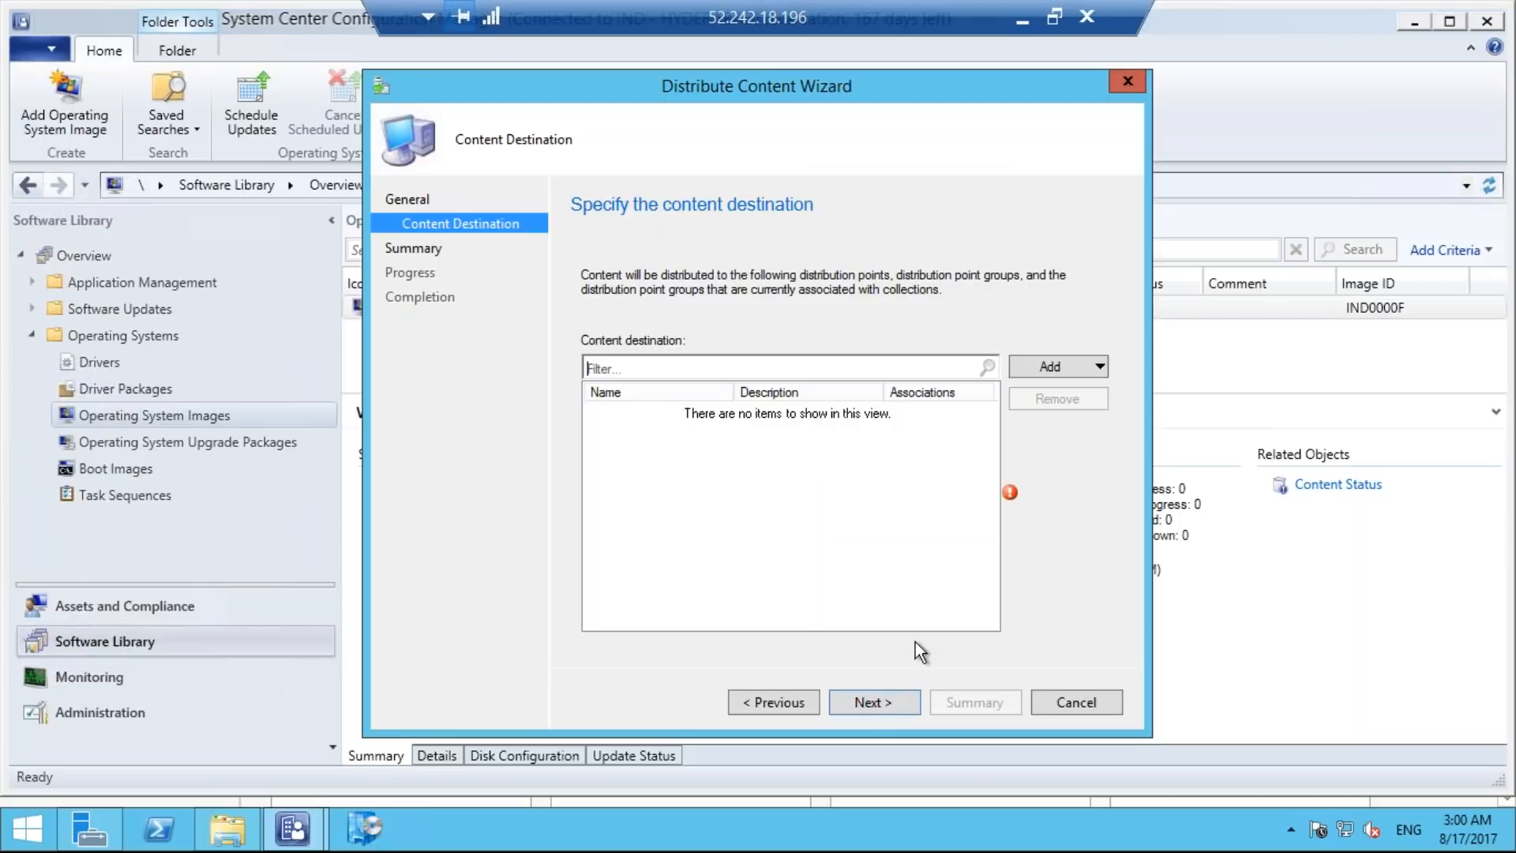
left_click(1084, 371)
left_click(1085, 416)
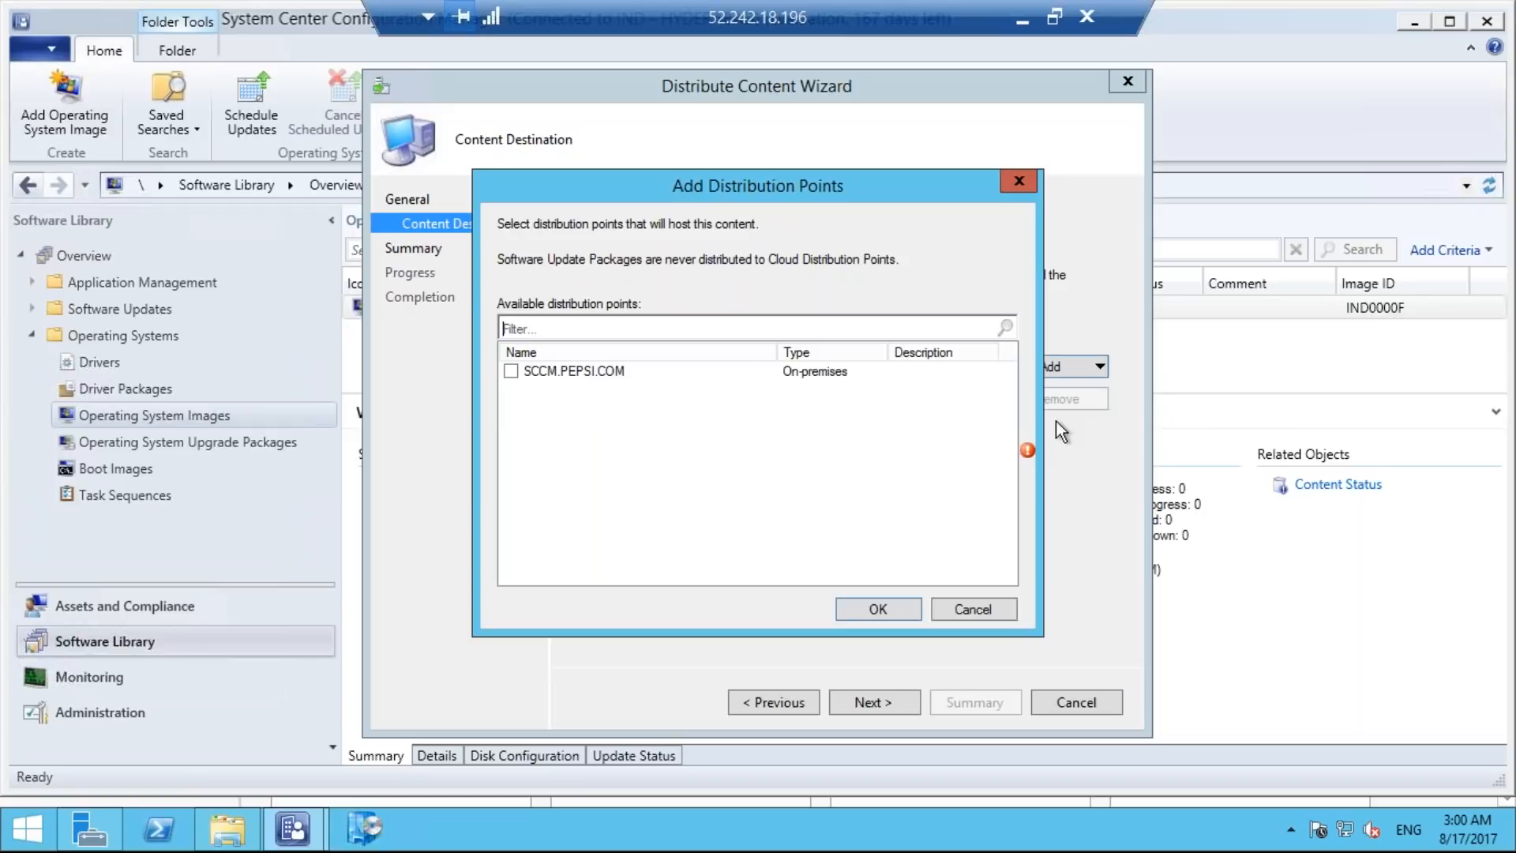
left_click(512, 372)
left_click(887, 612)
left_click(874, 707)
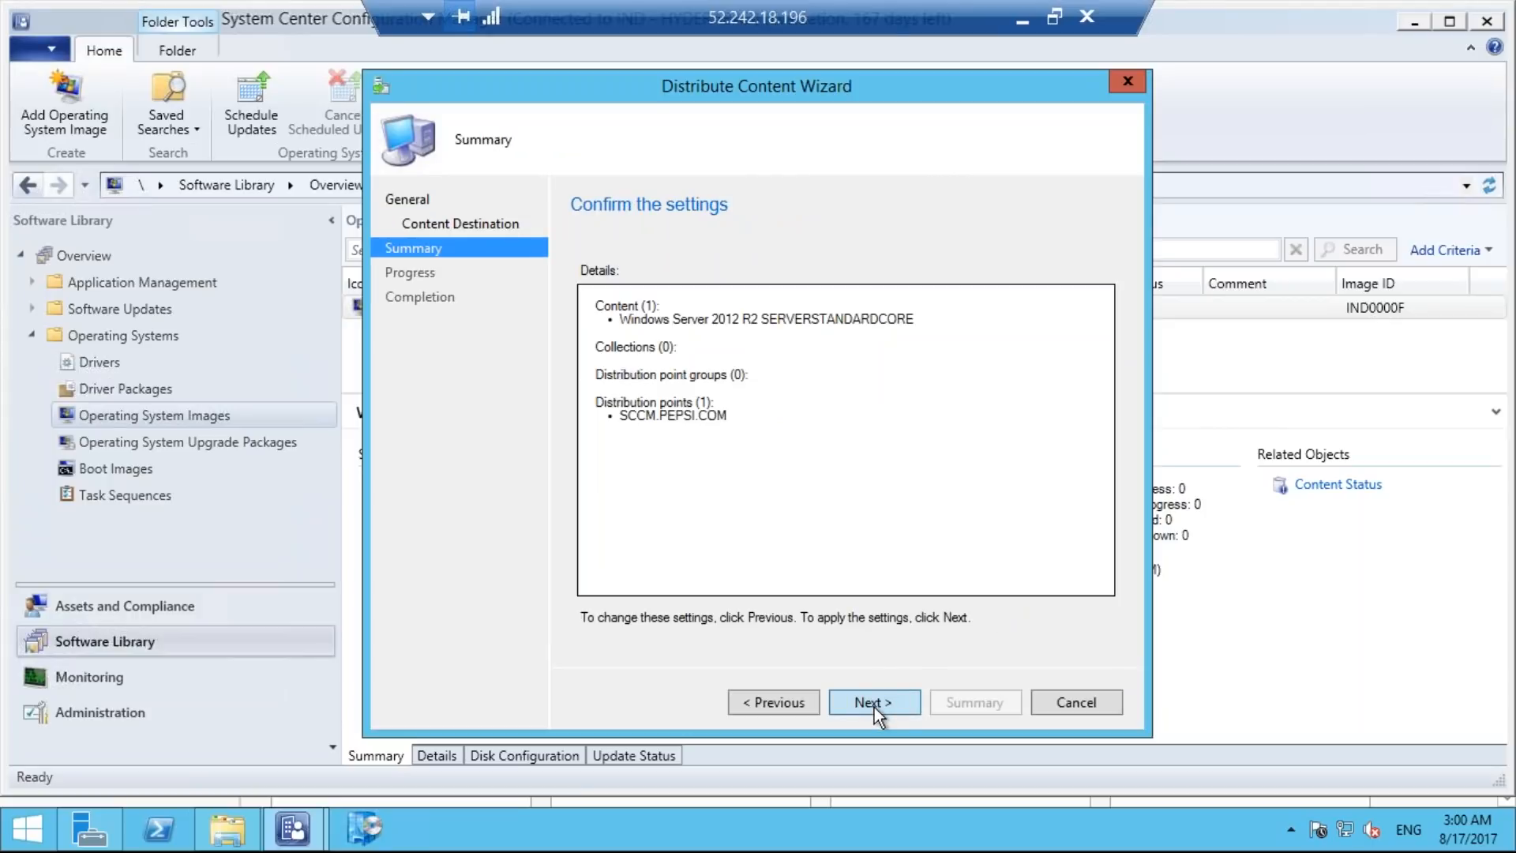
left_click(874, 705)
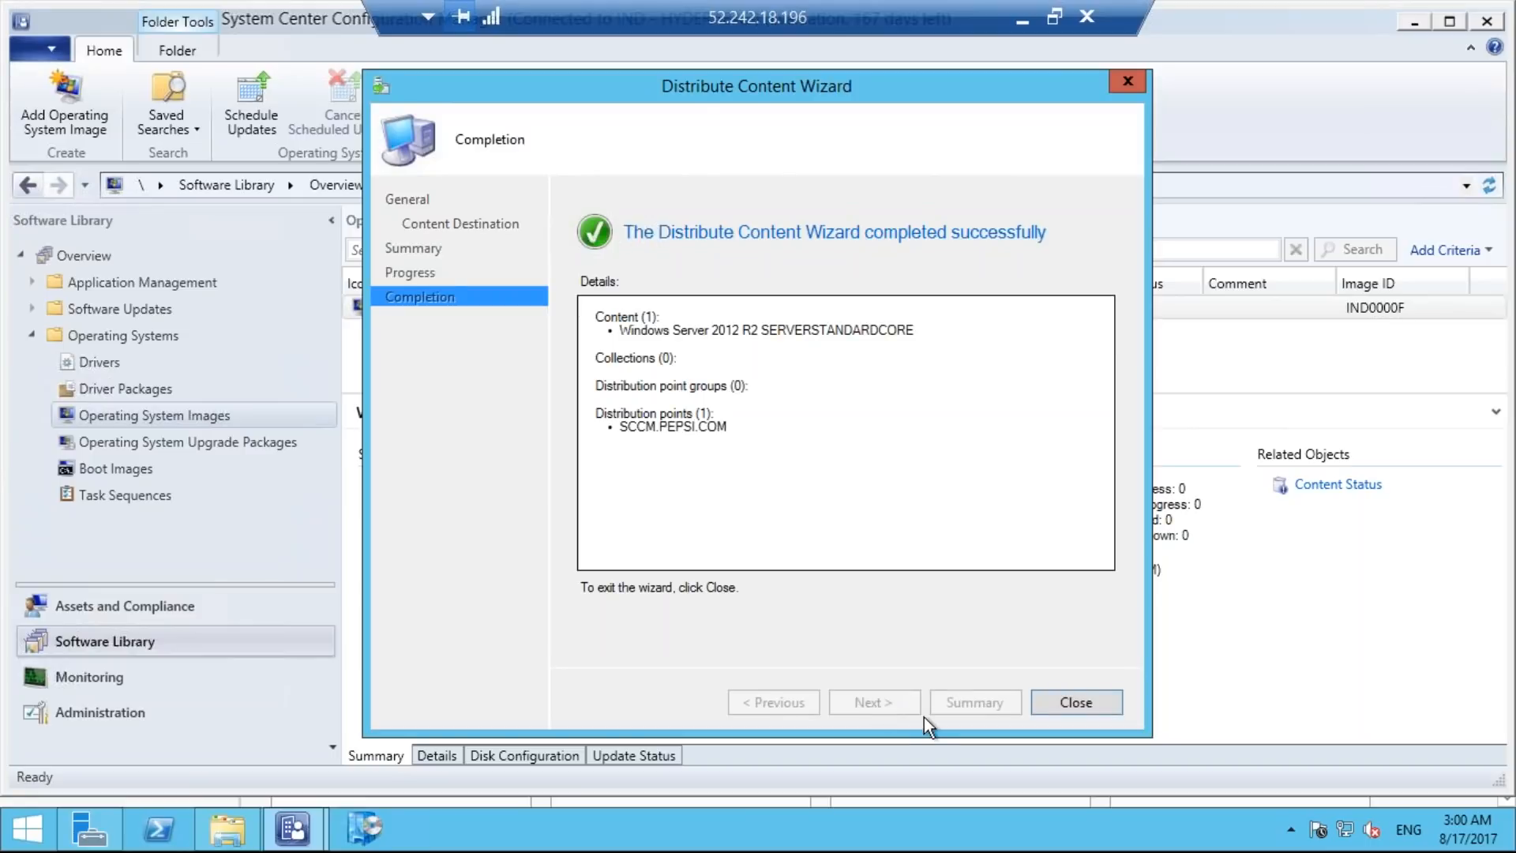
left_click(1065, 701)
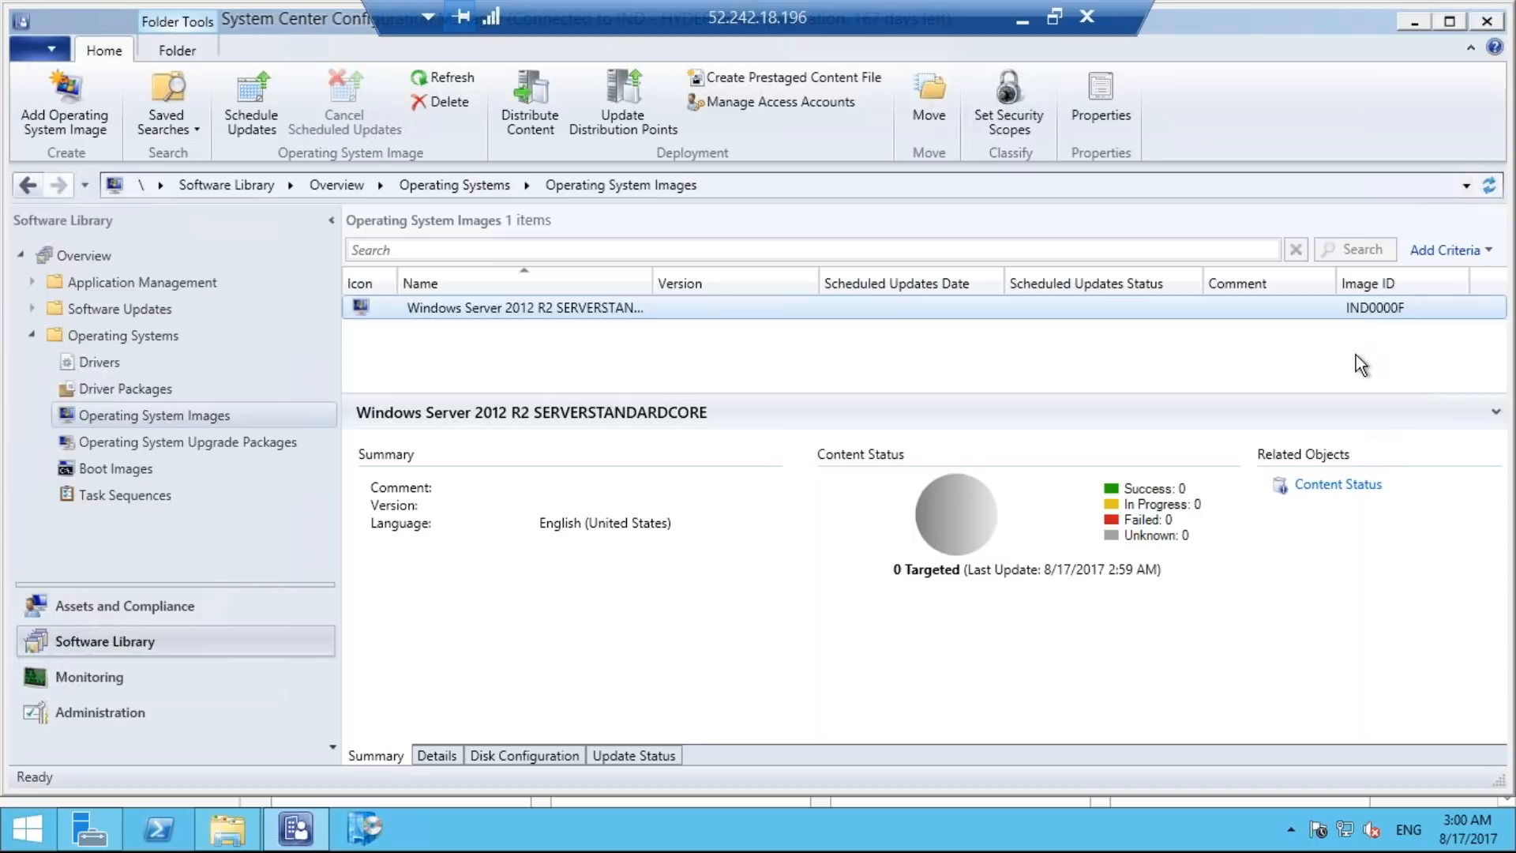
Switch to the sccm checklist in Notepad and mark items 50, 53, 54, 55 and 56 as done.
left_click(1022, 24)
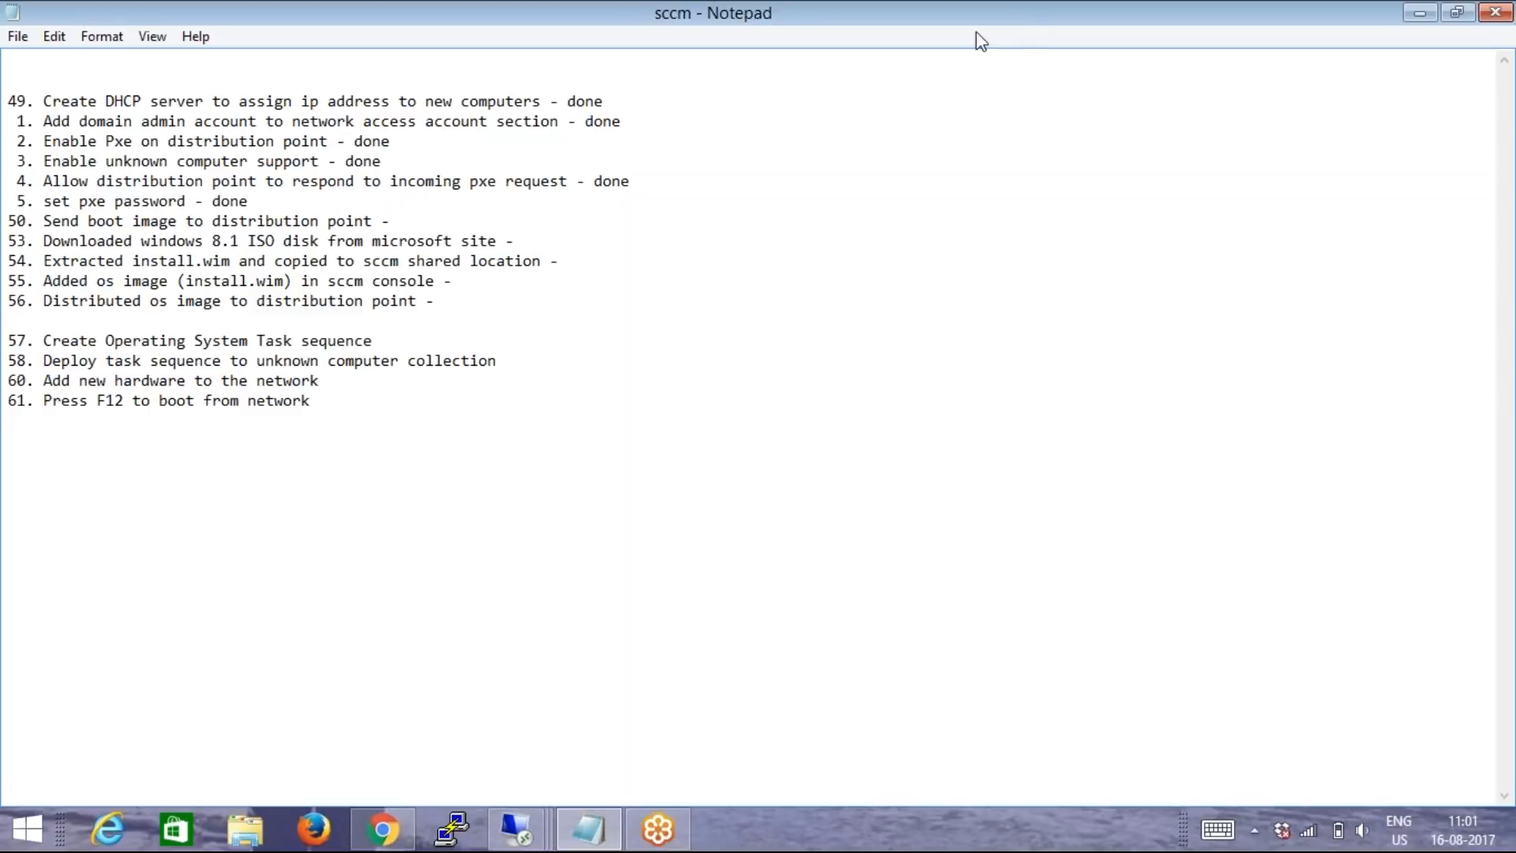
left_click(418, 220)
type("done")
left_click(531, 241)
type("done")
left_click(584, 262)
type("done")
type("done")
left_click(439, 302)
type("done")
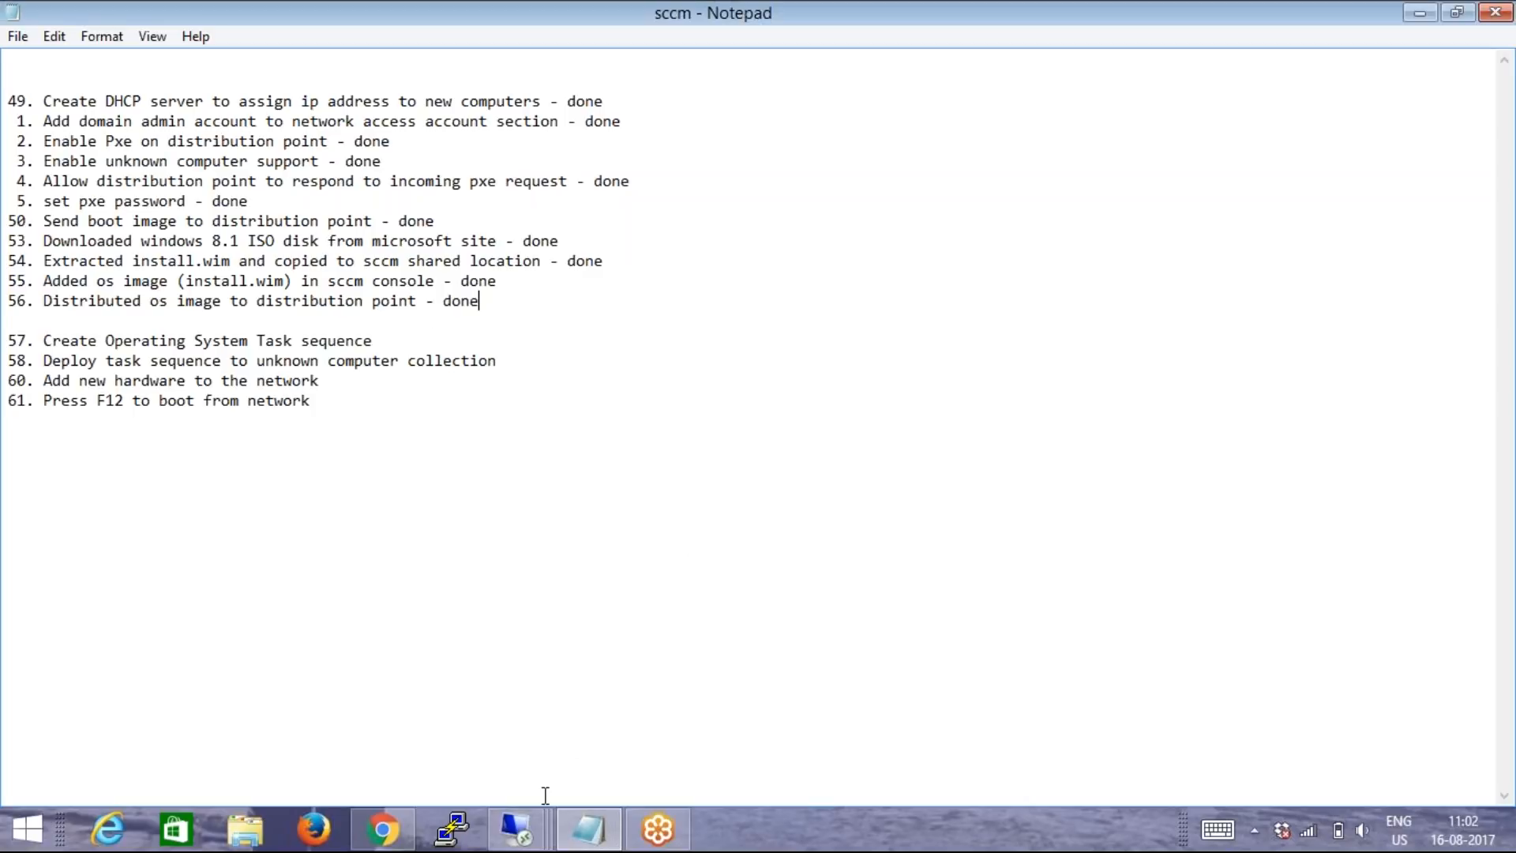
Return to the SCCM server's remote session and start a new task sequence that installs an existing image package.
mouse_move(534, 835)
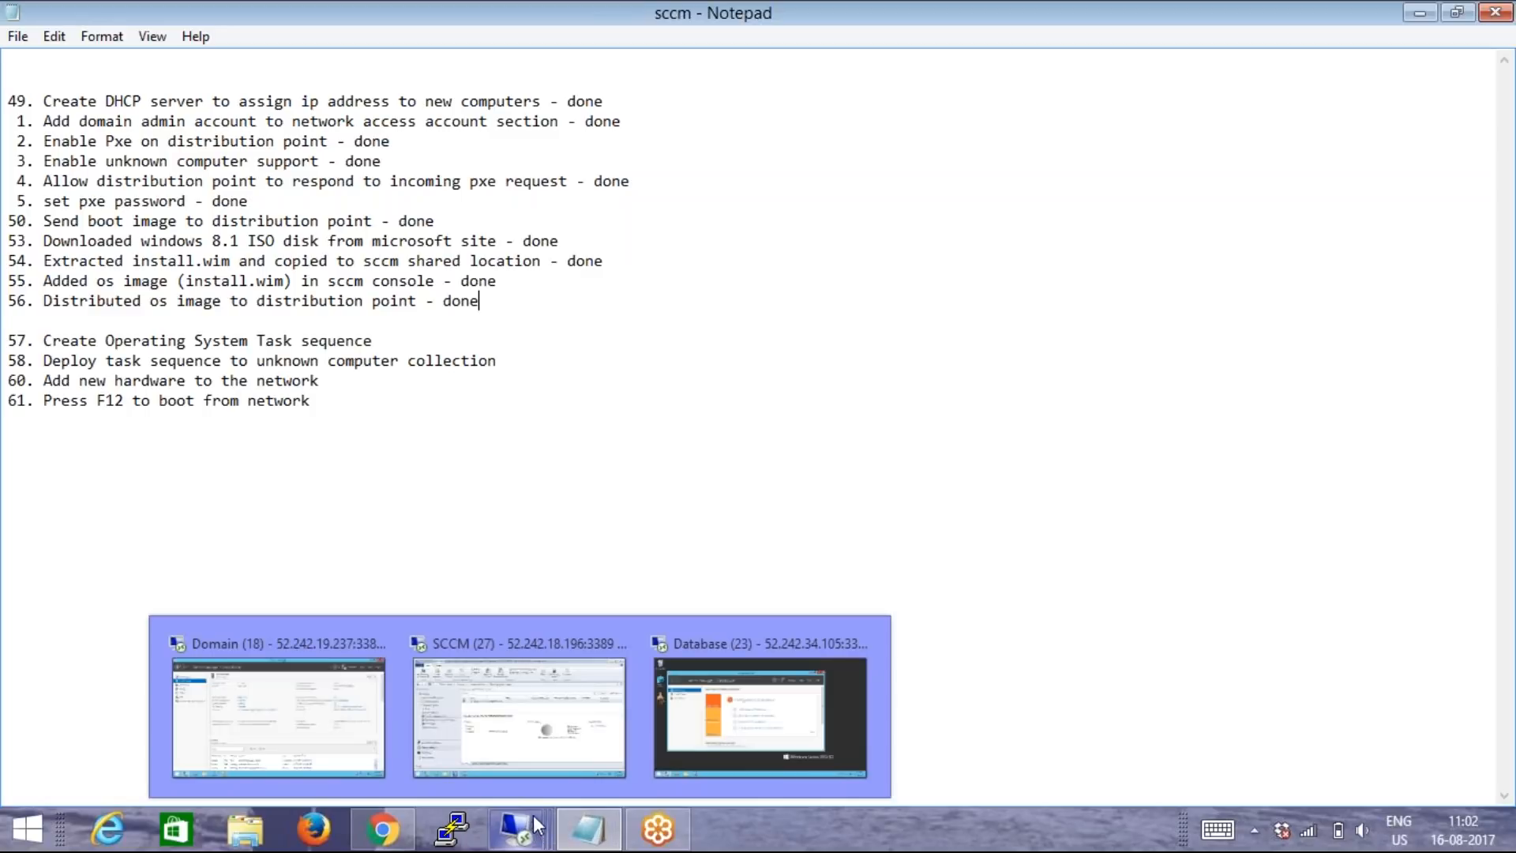
left_click(526, 722)
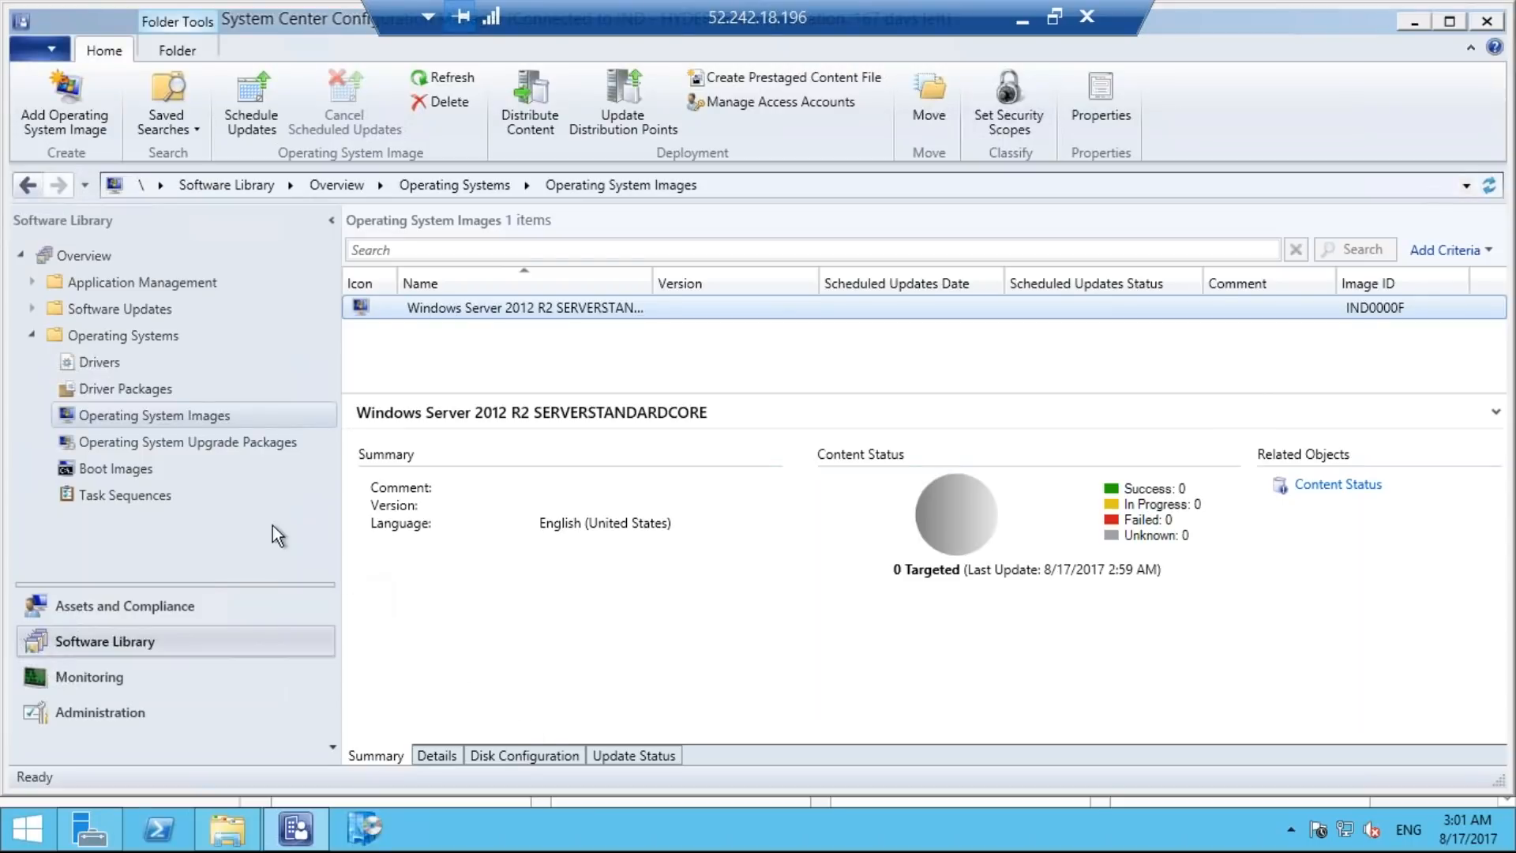
left_click(186, 494)
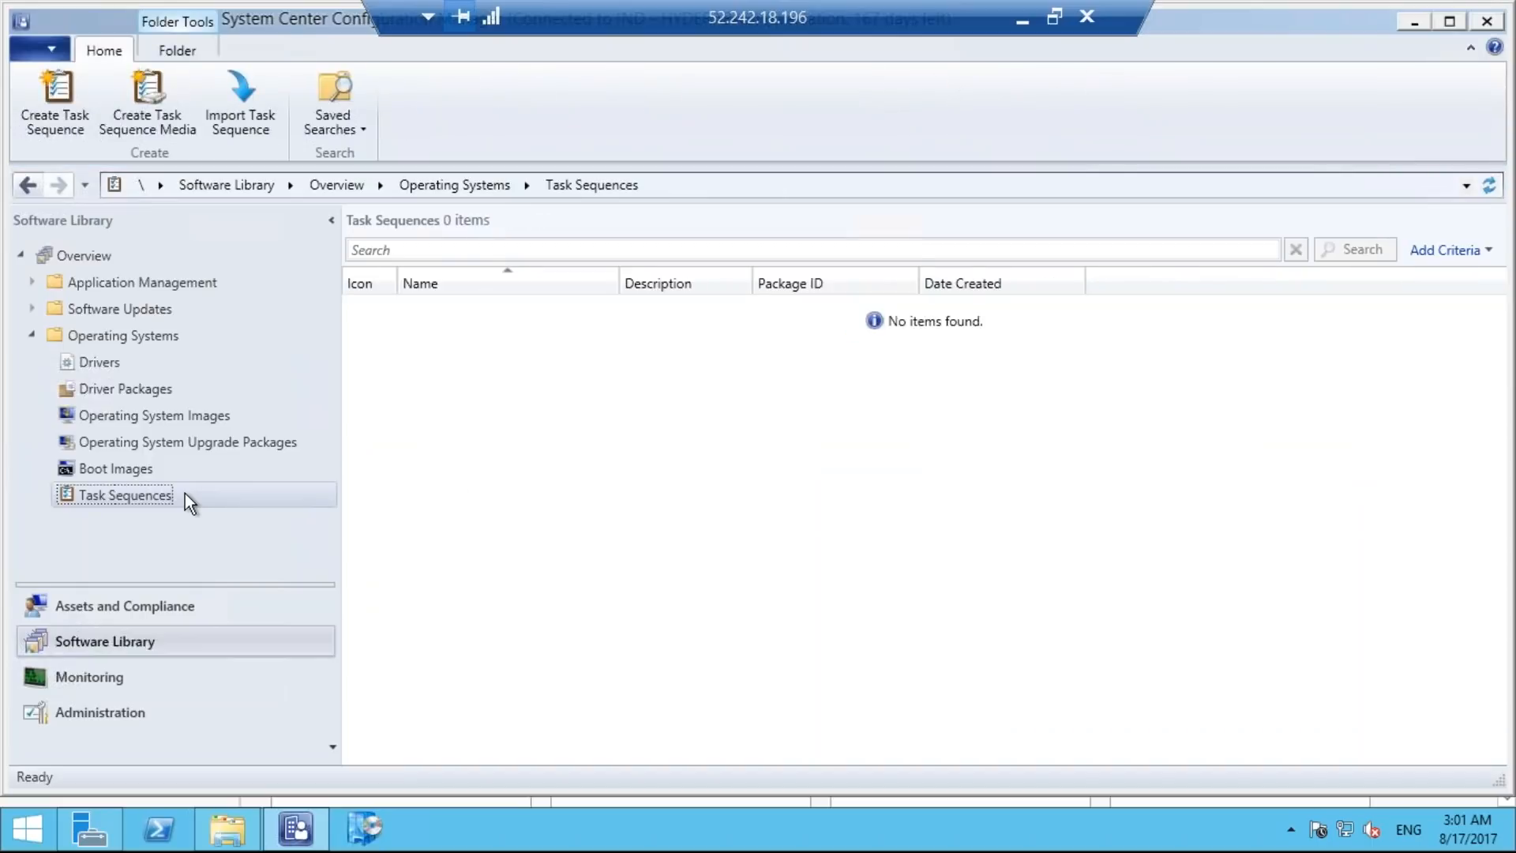
right_click(185, 493)
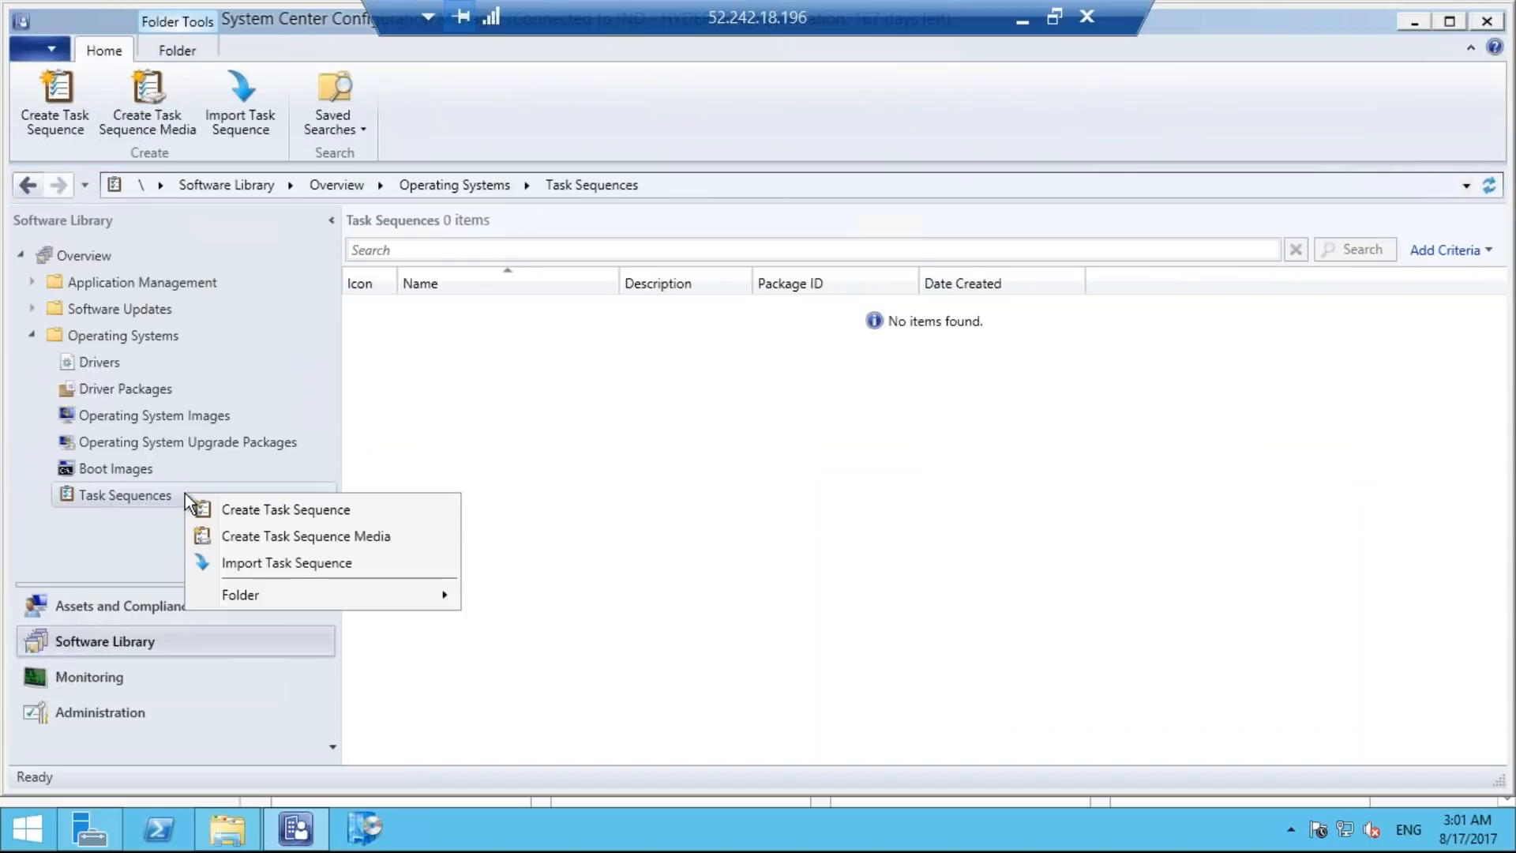
left_click(276, 510)
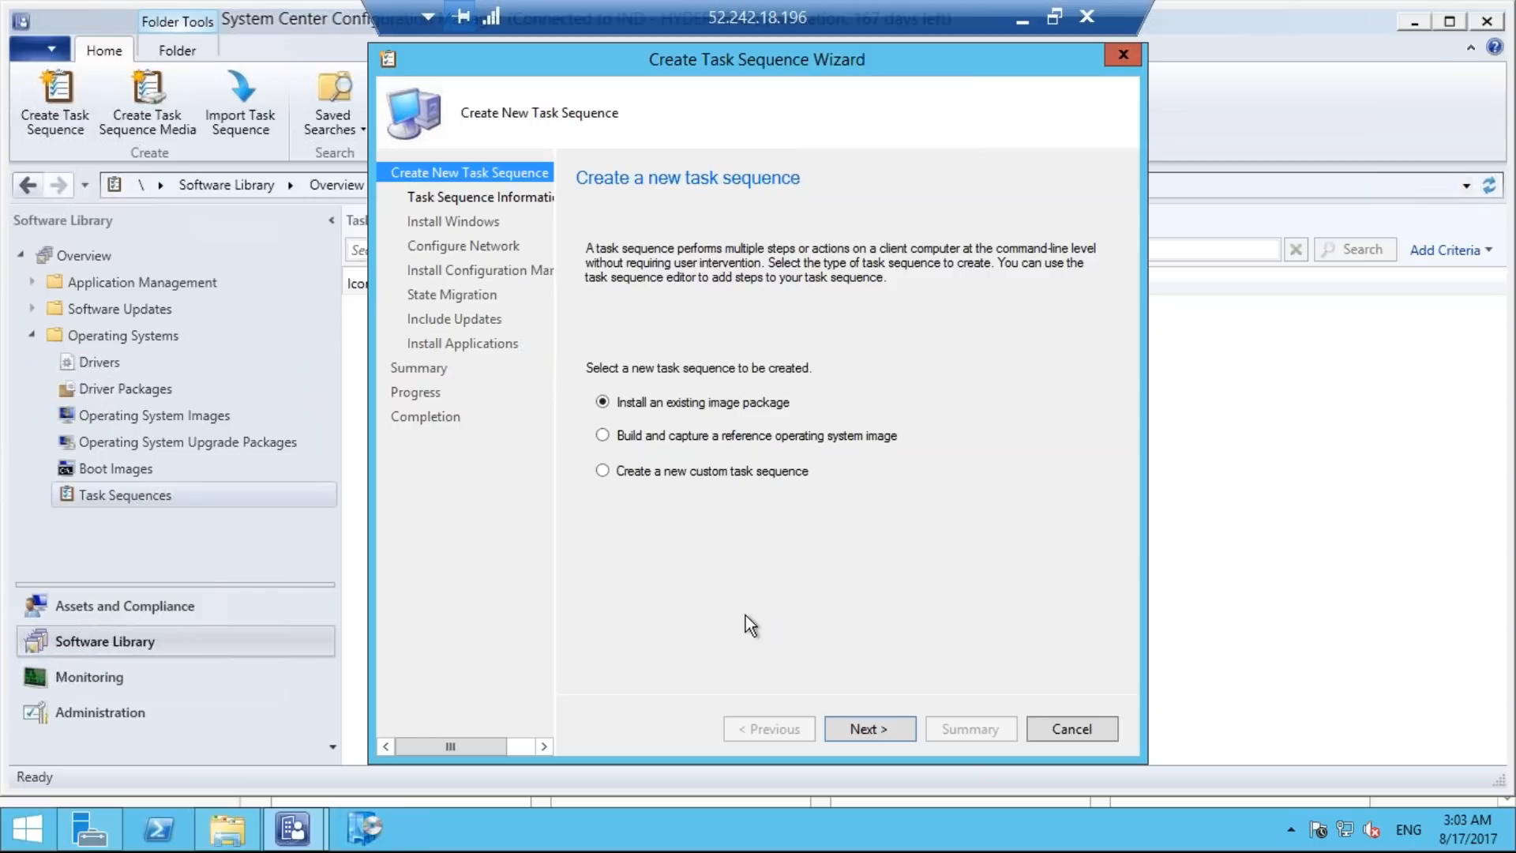
left_click(868, 729)
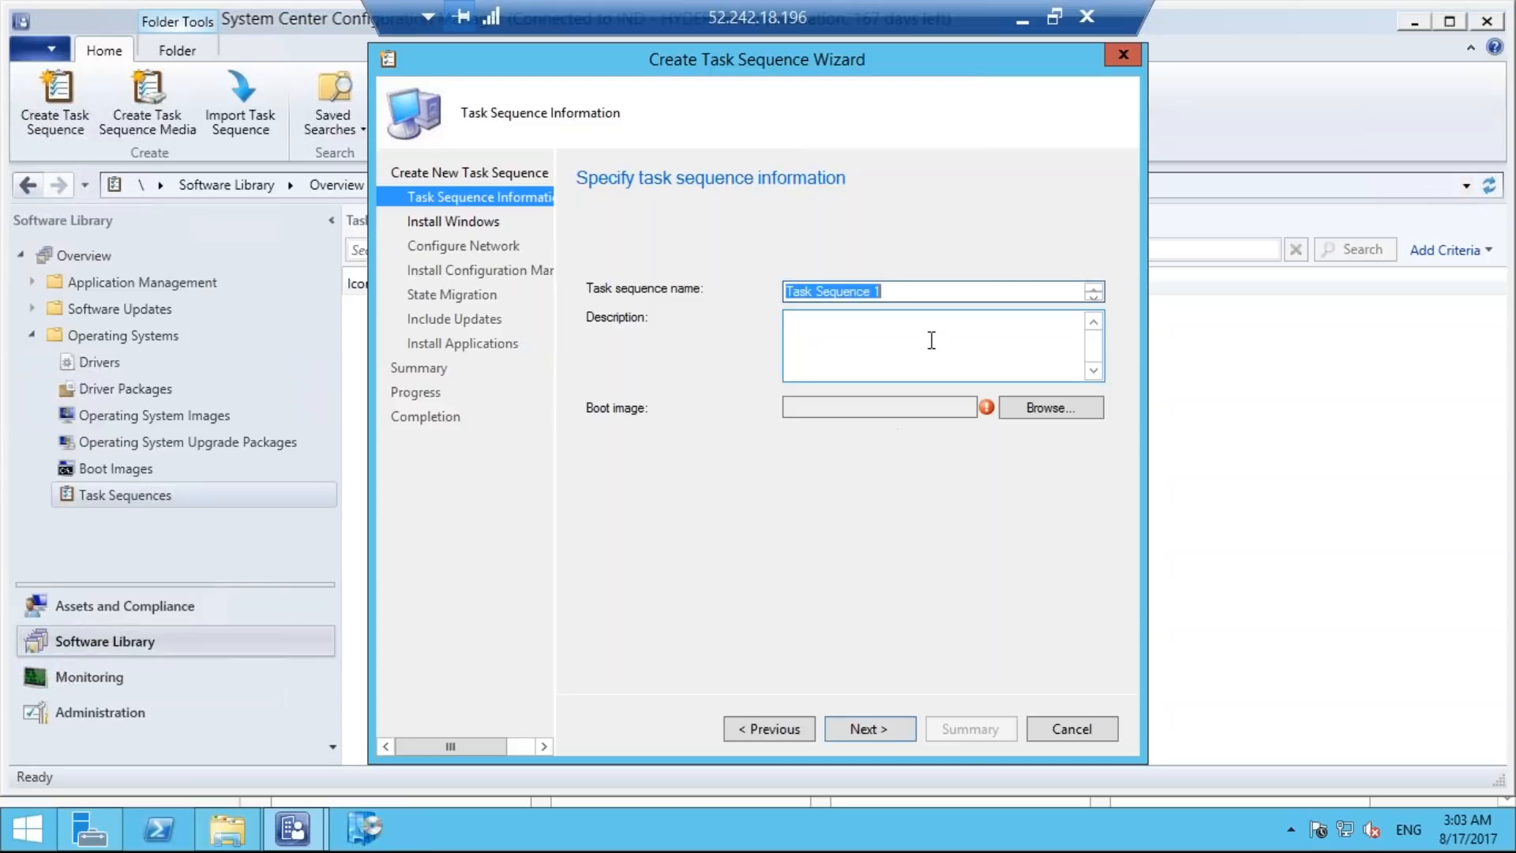
Name the task sequence "windows server 2012 R2".
left_click(907, 288)
key("BackSpace")
key("BackSpace")
key("BackSpace")
key("BackSpace")
key("BackSpace")
key("BackSpace")
key("BackSpace")
key("BackSpace")
key("BackSpace")
key("BackSpace")
key("BackSpace")
key("BackSpace")
key("BackSpace")
key("BackSpace")
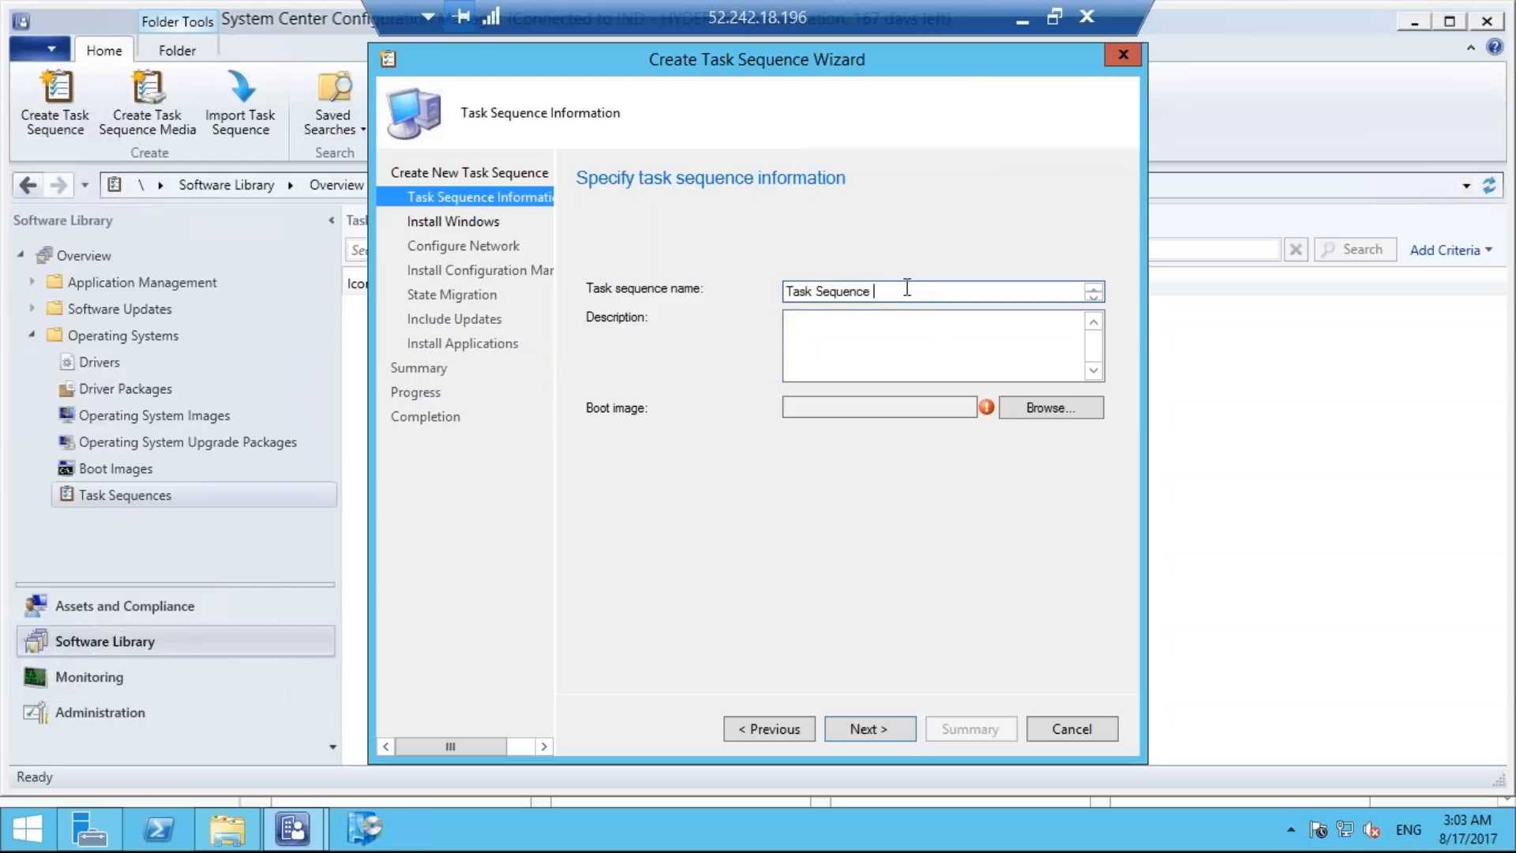
key("BackSpace")
type("windows serve")
type("2012 R2")
Assign Boot image (x64) 10.0.14393.0 en-US to the task sequence and continue to the Windows installation settings.
left_click(1036, 409)
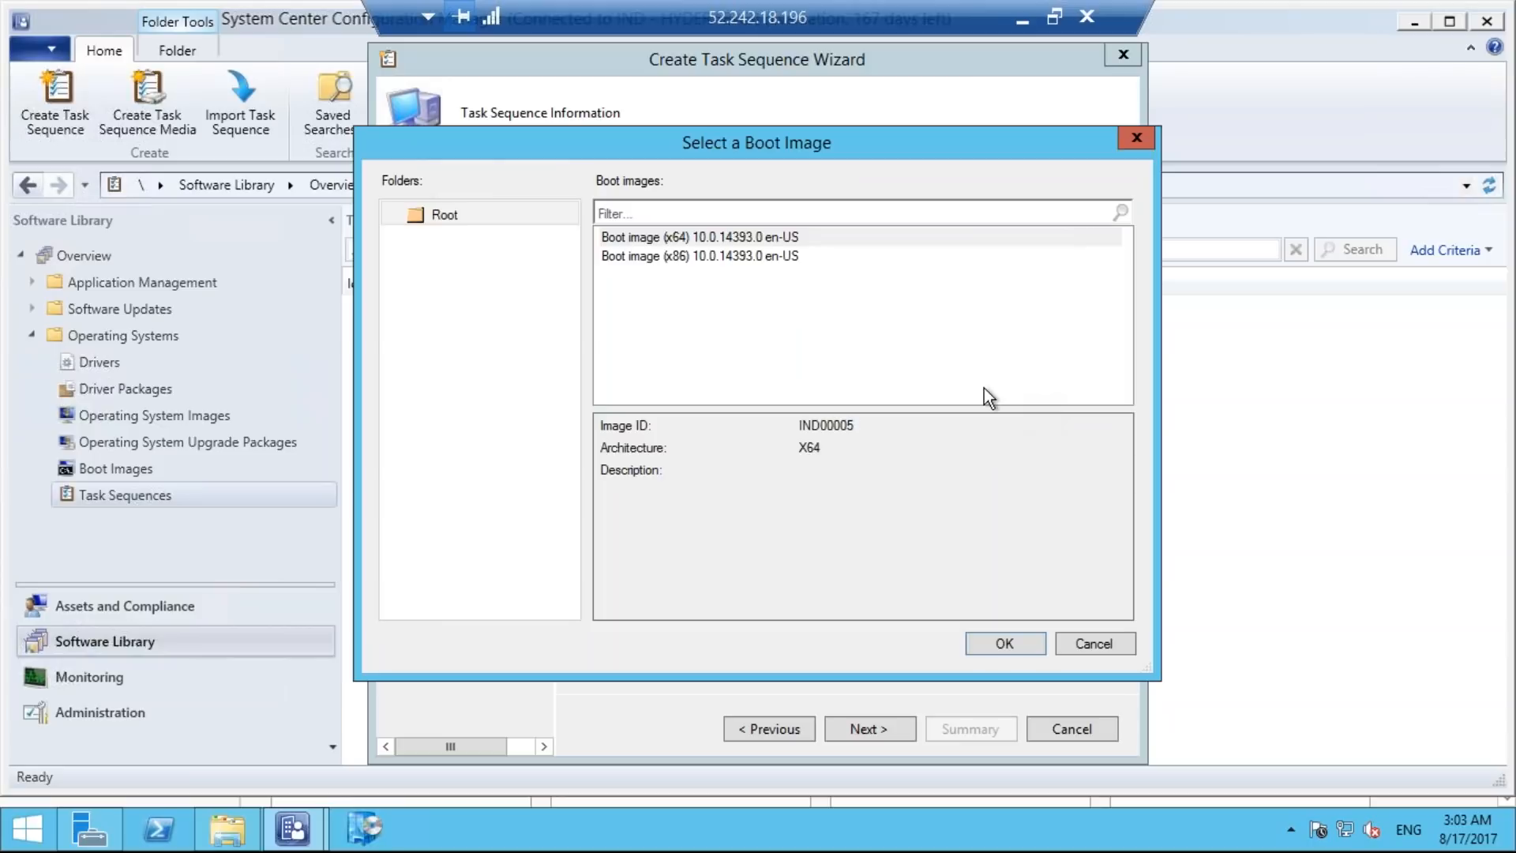
left_click(699, 238)
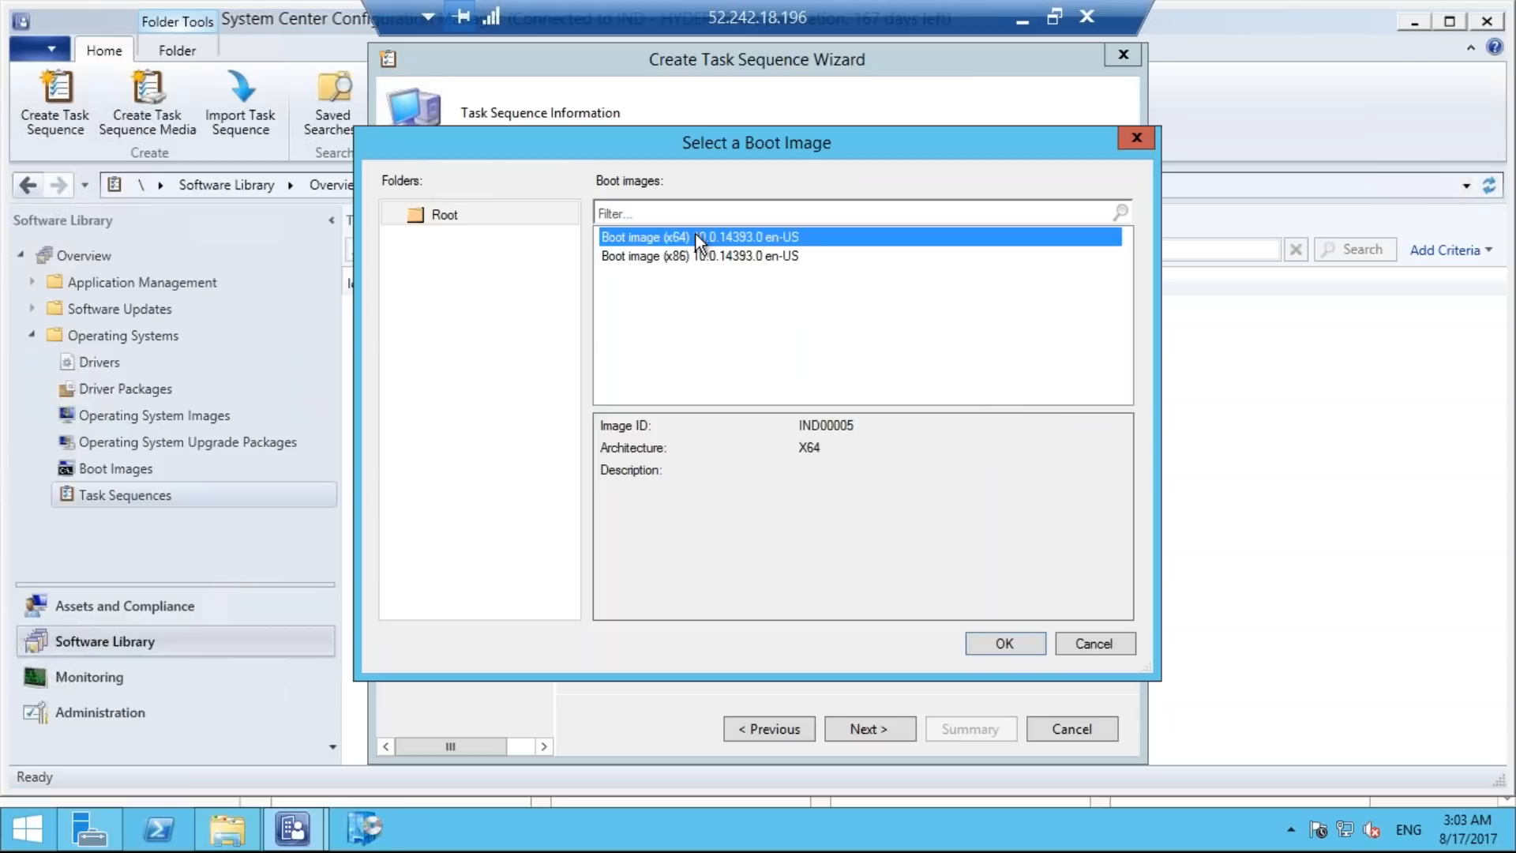
left_click(1017, 641)
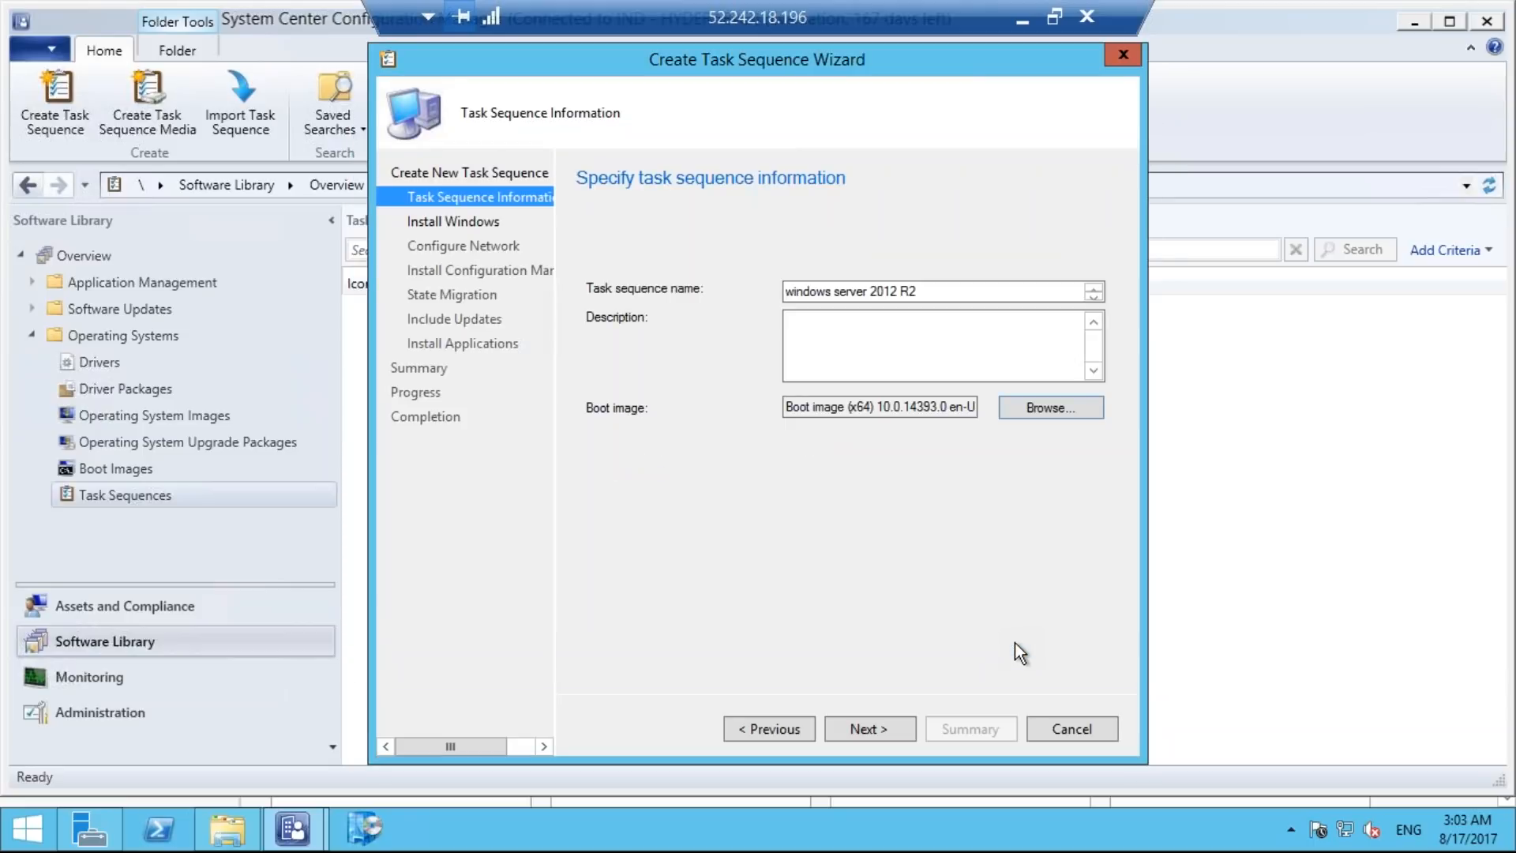
left_click(853, 726)
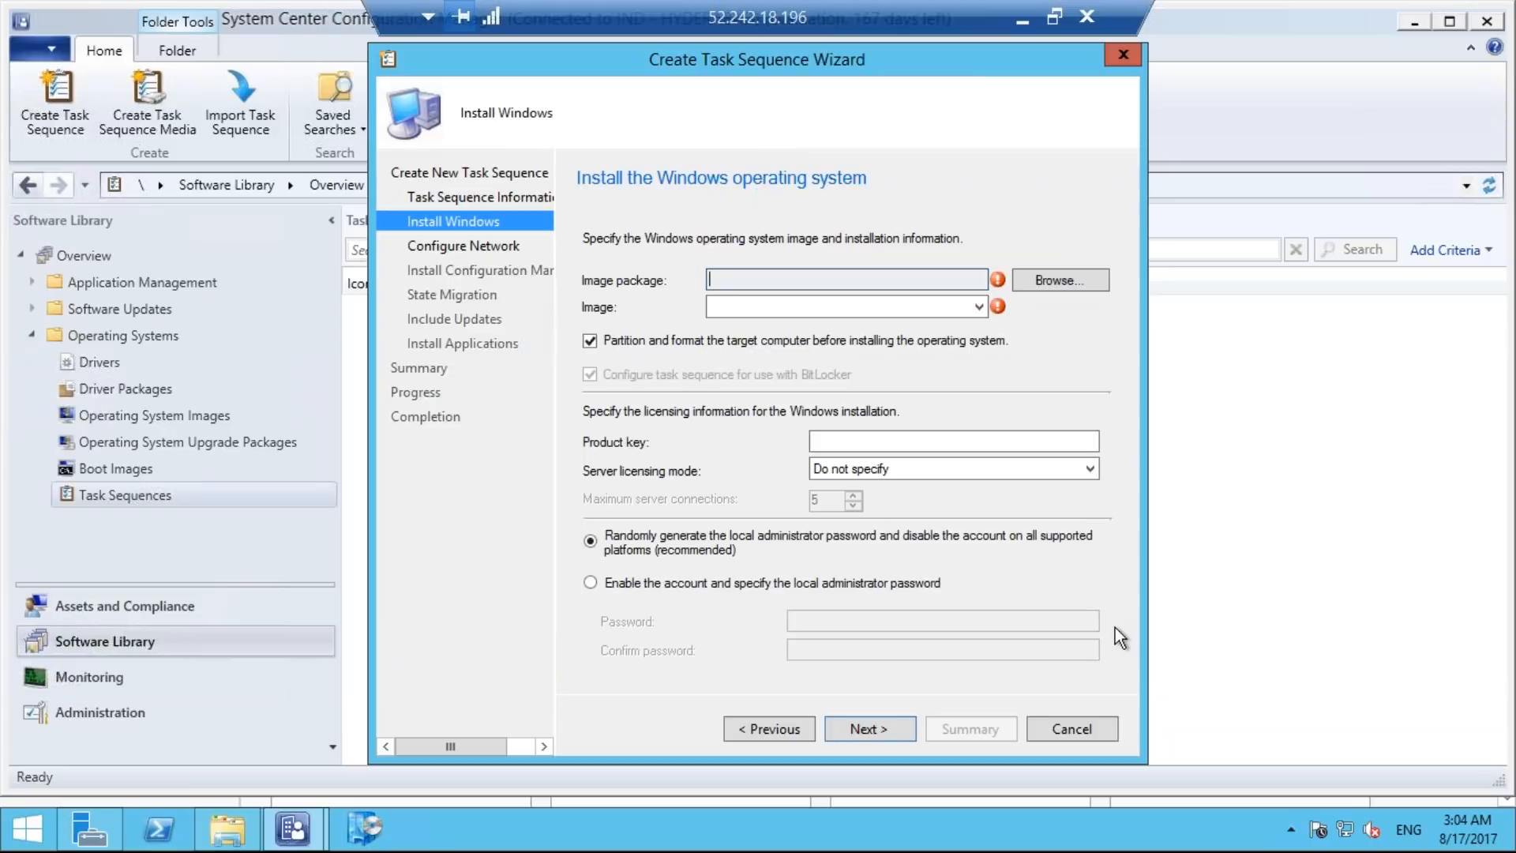
Choose Windows Server 2012 R2 SERVERSTANDARDCORE en-US as the image package to install.
left_click(1060, 278)
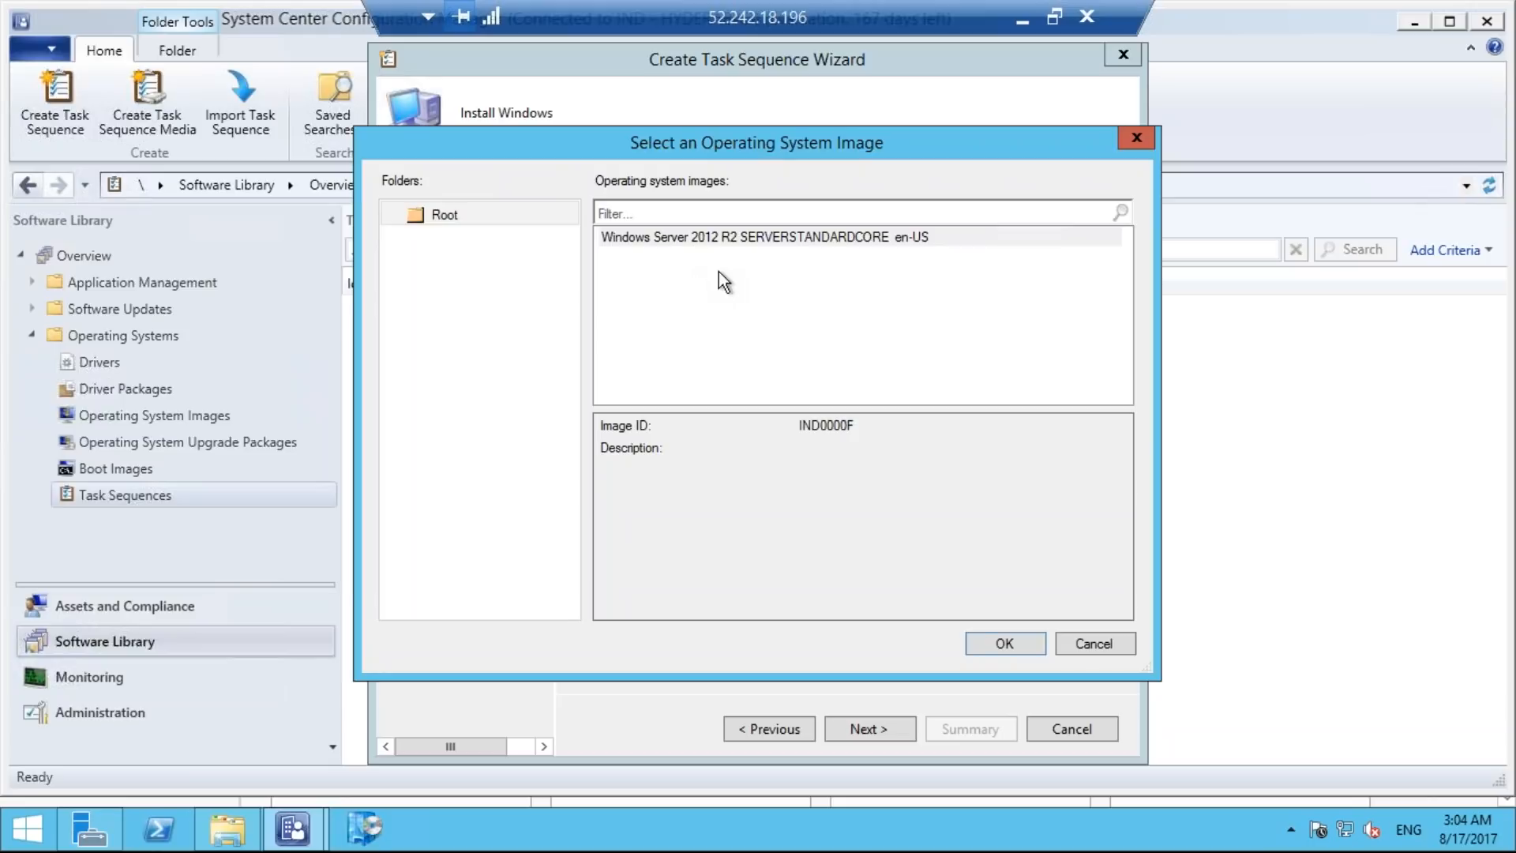
left_click(714, 237)
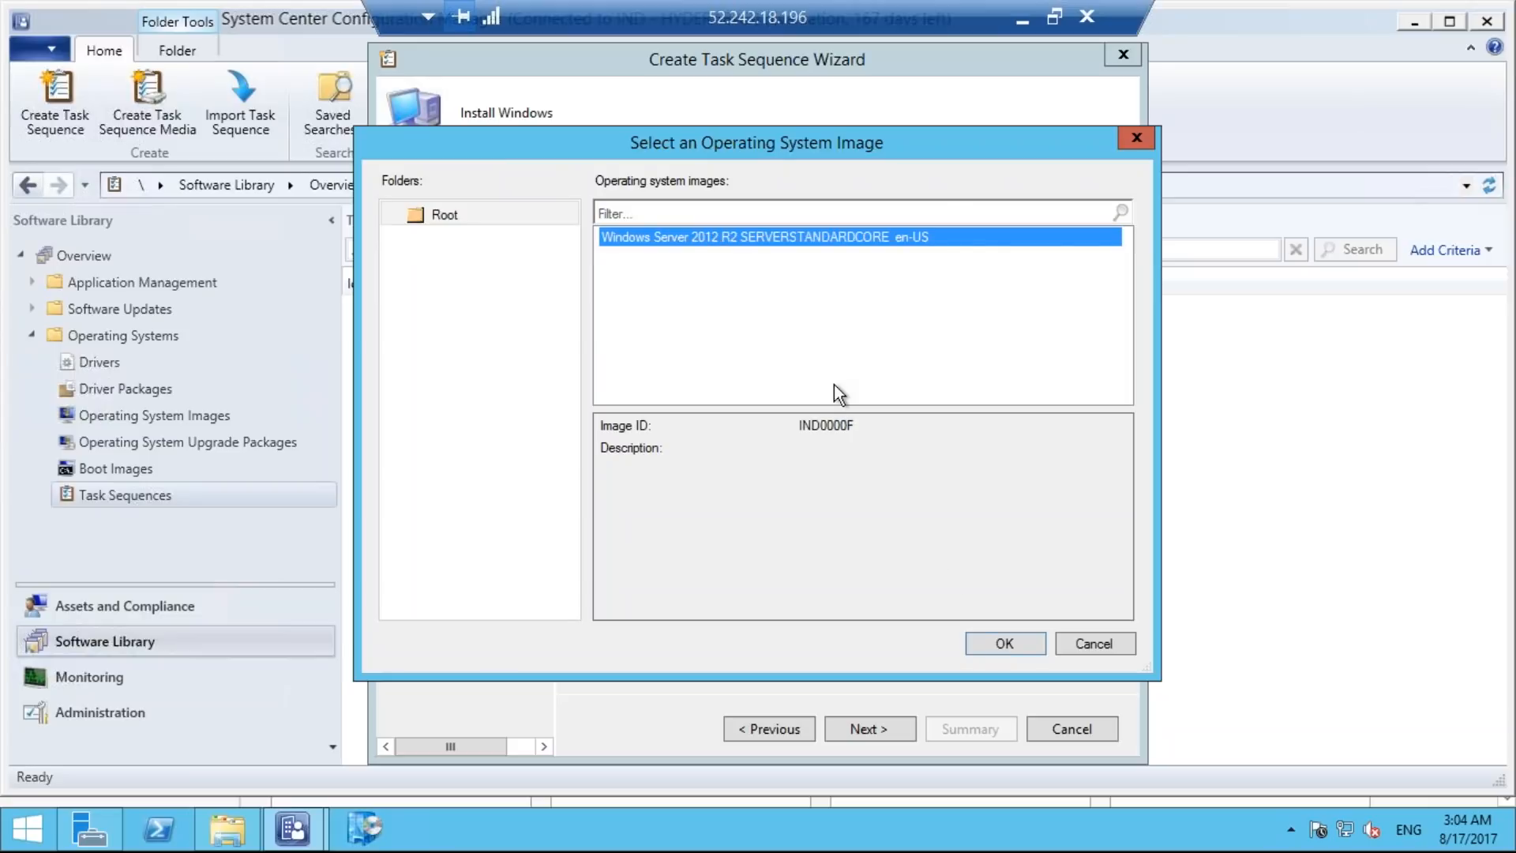
left_click(998, 641)
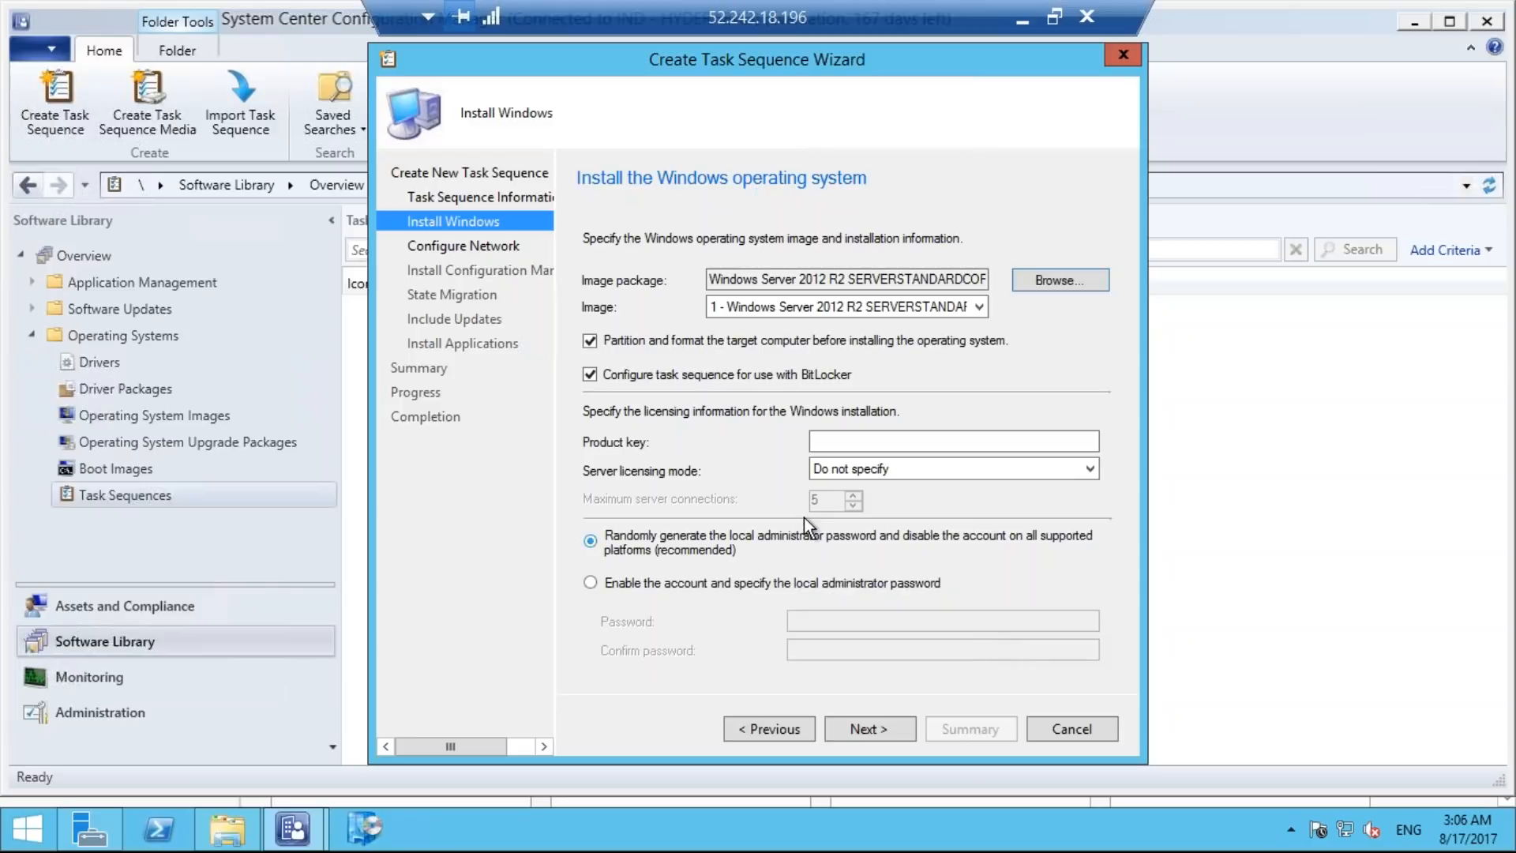
Enable the local administrator account, enter and confirm its password, and continue to the network configuration.
left_click(593, 583)
left_click(834, 621)
type("P@ss")
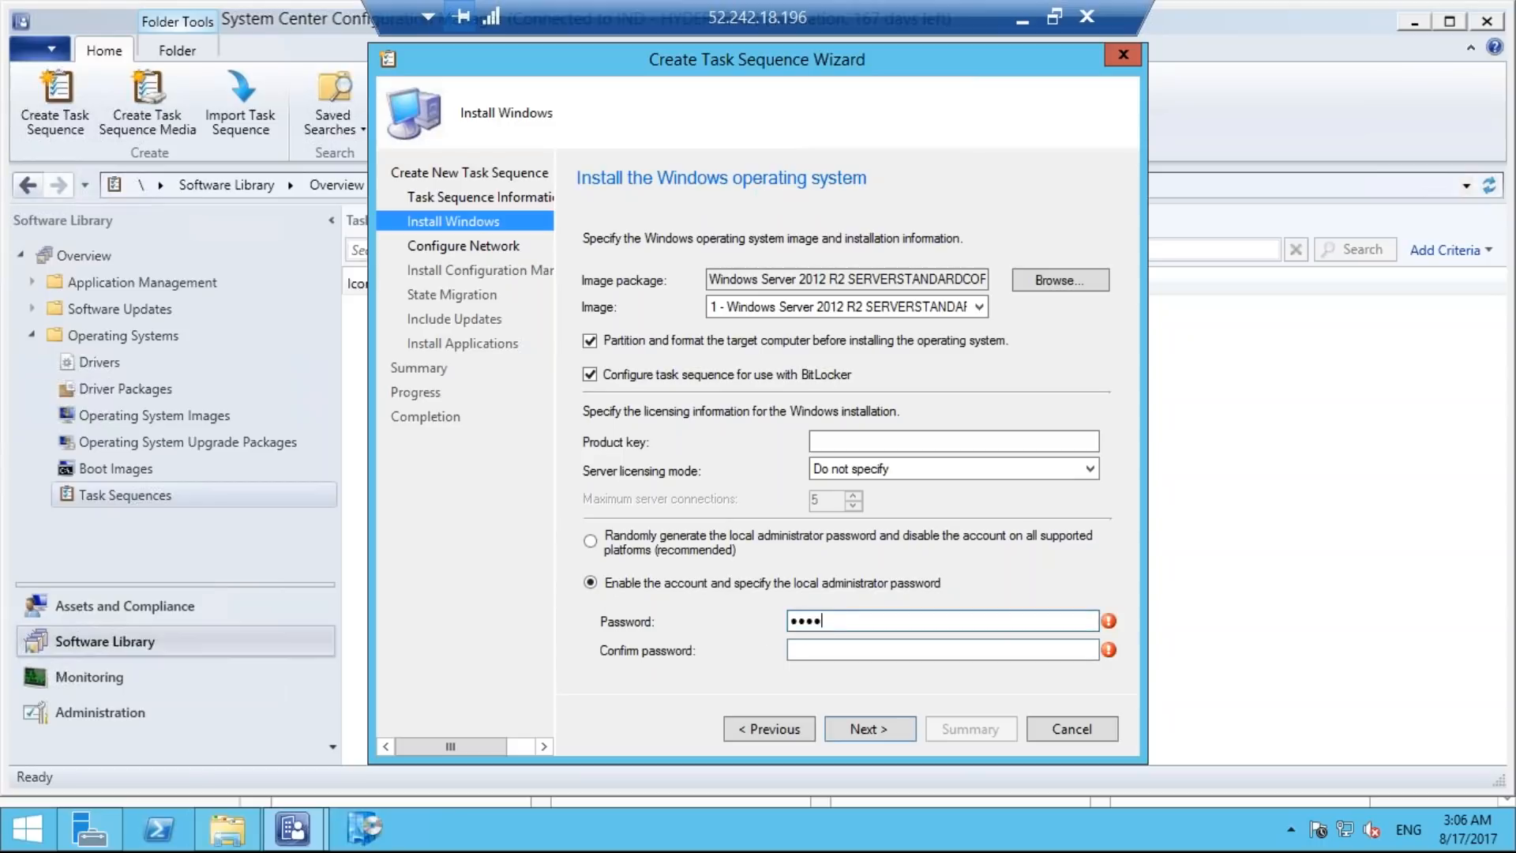
left_click(876, 649)
type("P")
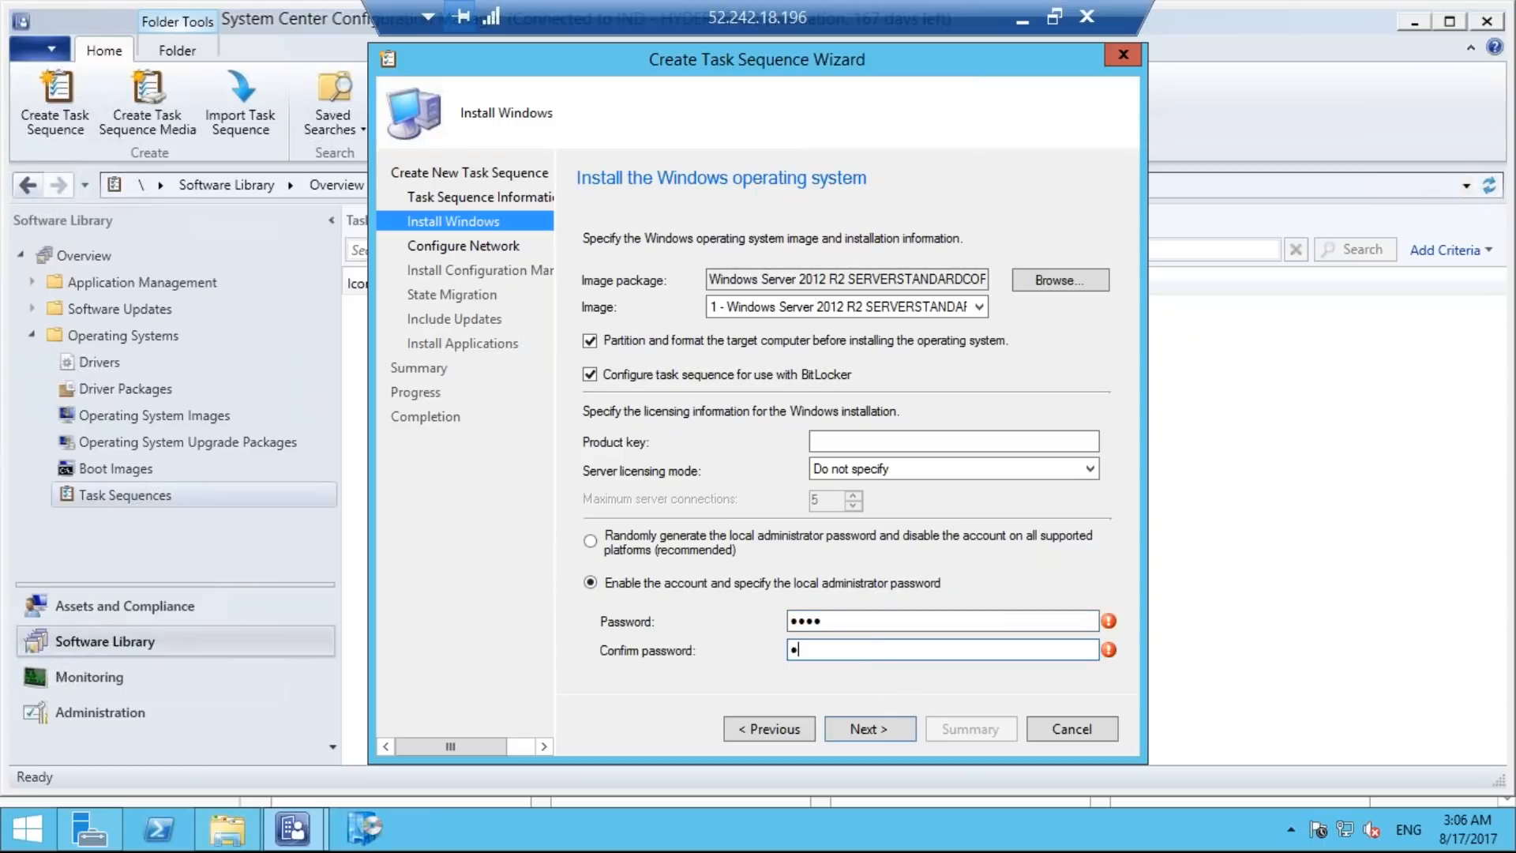
type("@ss")
left_click(872, 728)
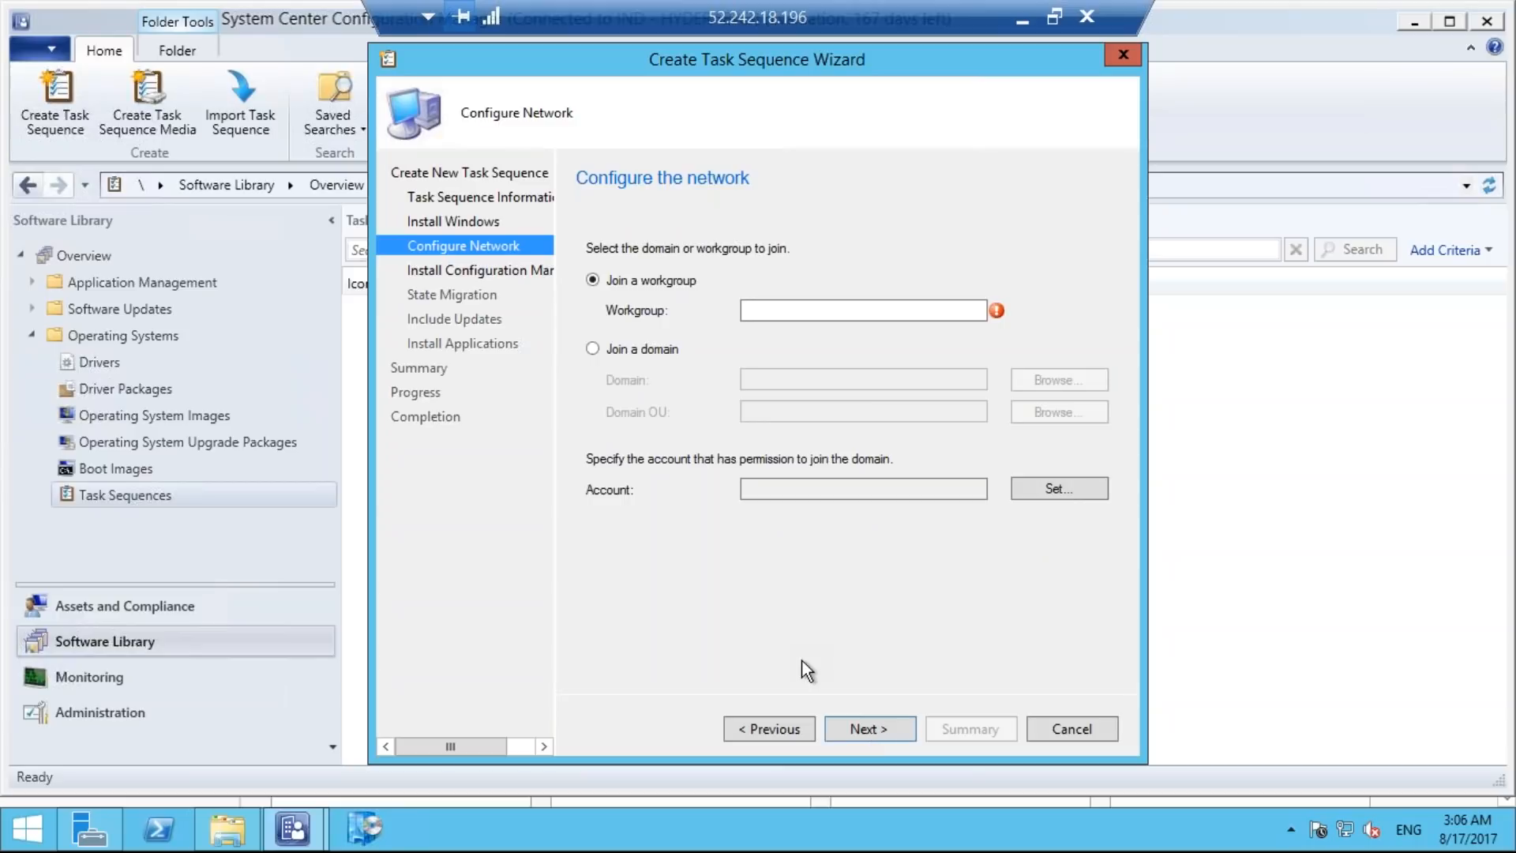
Set the task sequence to join the computer to the pepsi.com domain.
left_click(594, 349)
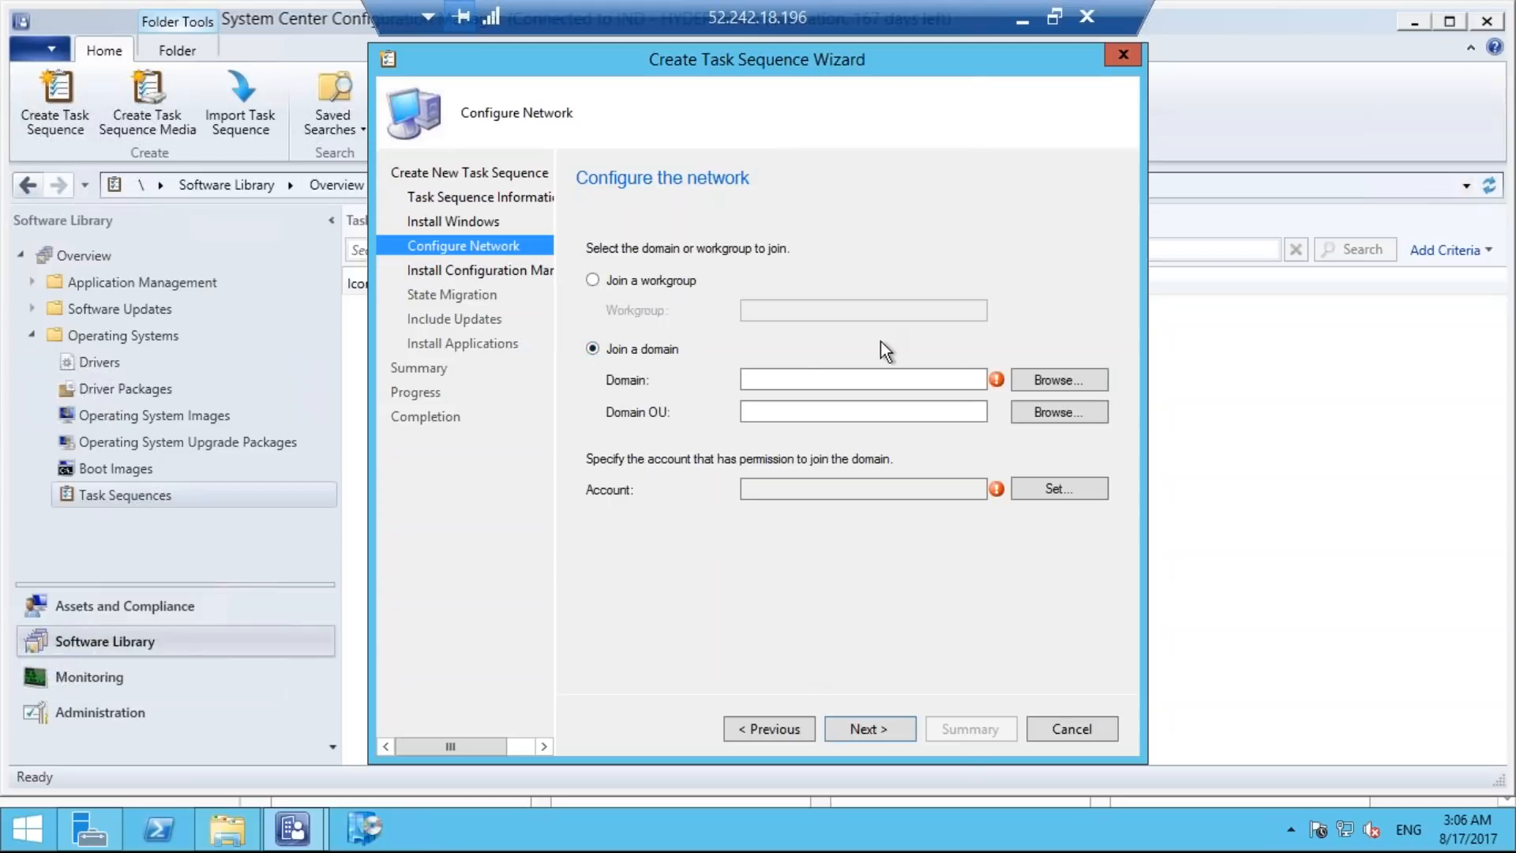
left_click(1065, 382)
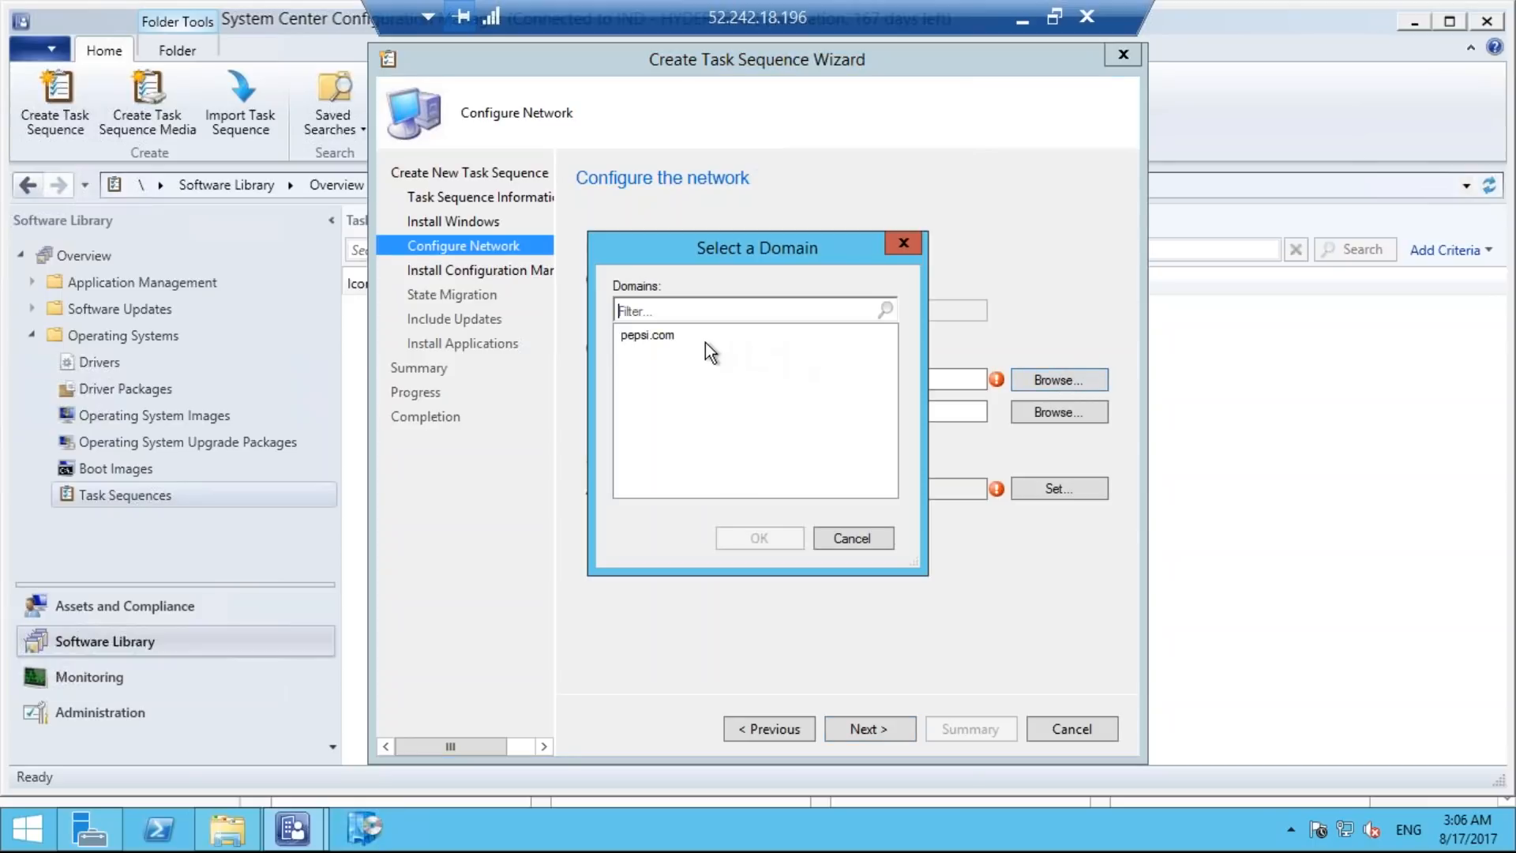
left_click(684, 334)
left_click(782, 537)
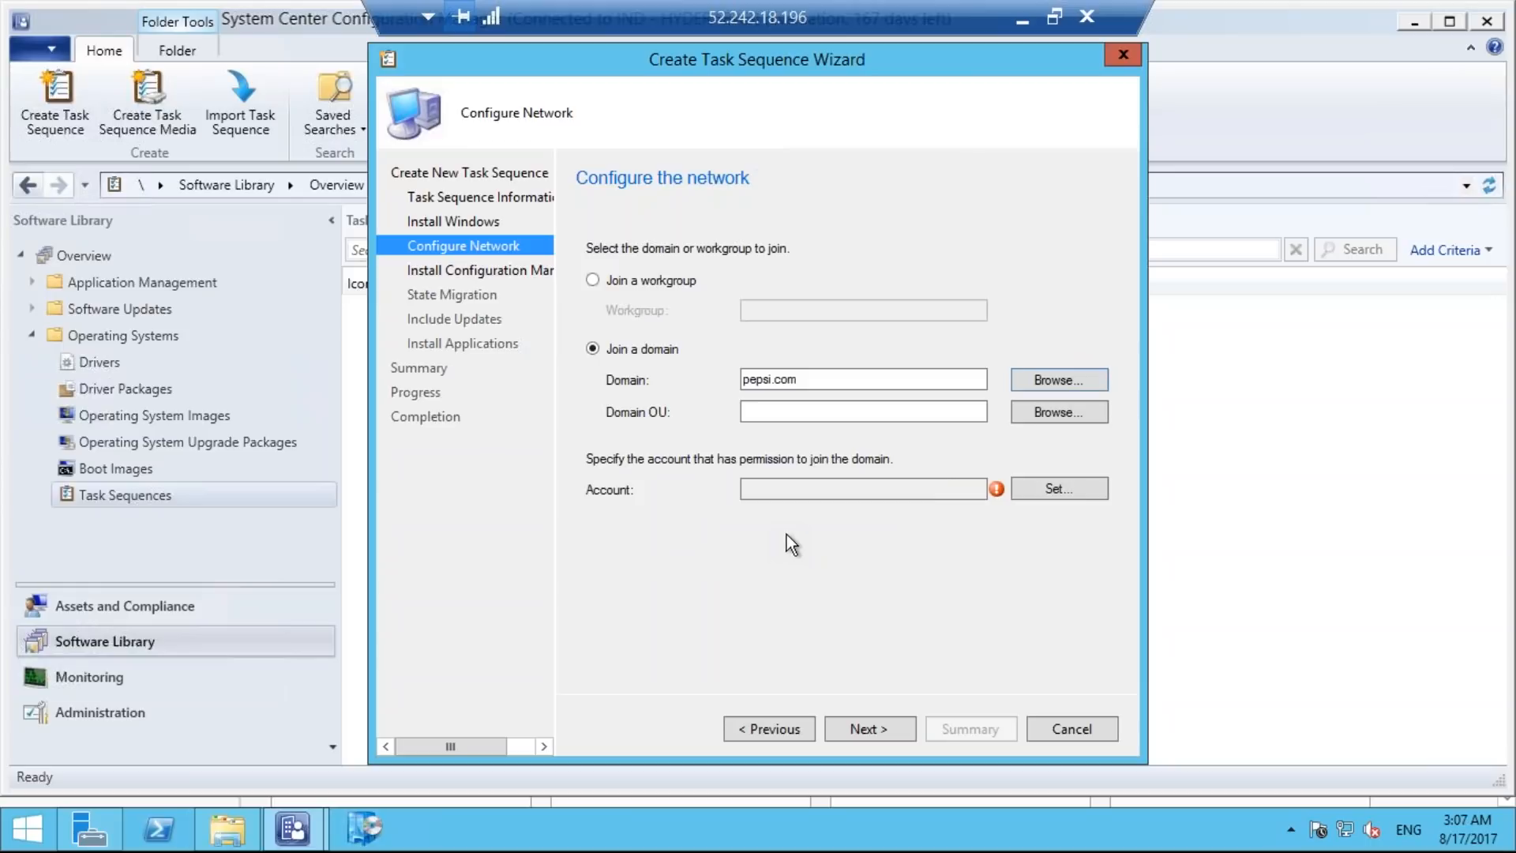
Choose the pepsi.com domain user account that has permission to join computers to the domain.
left_click(1056, 489)
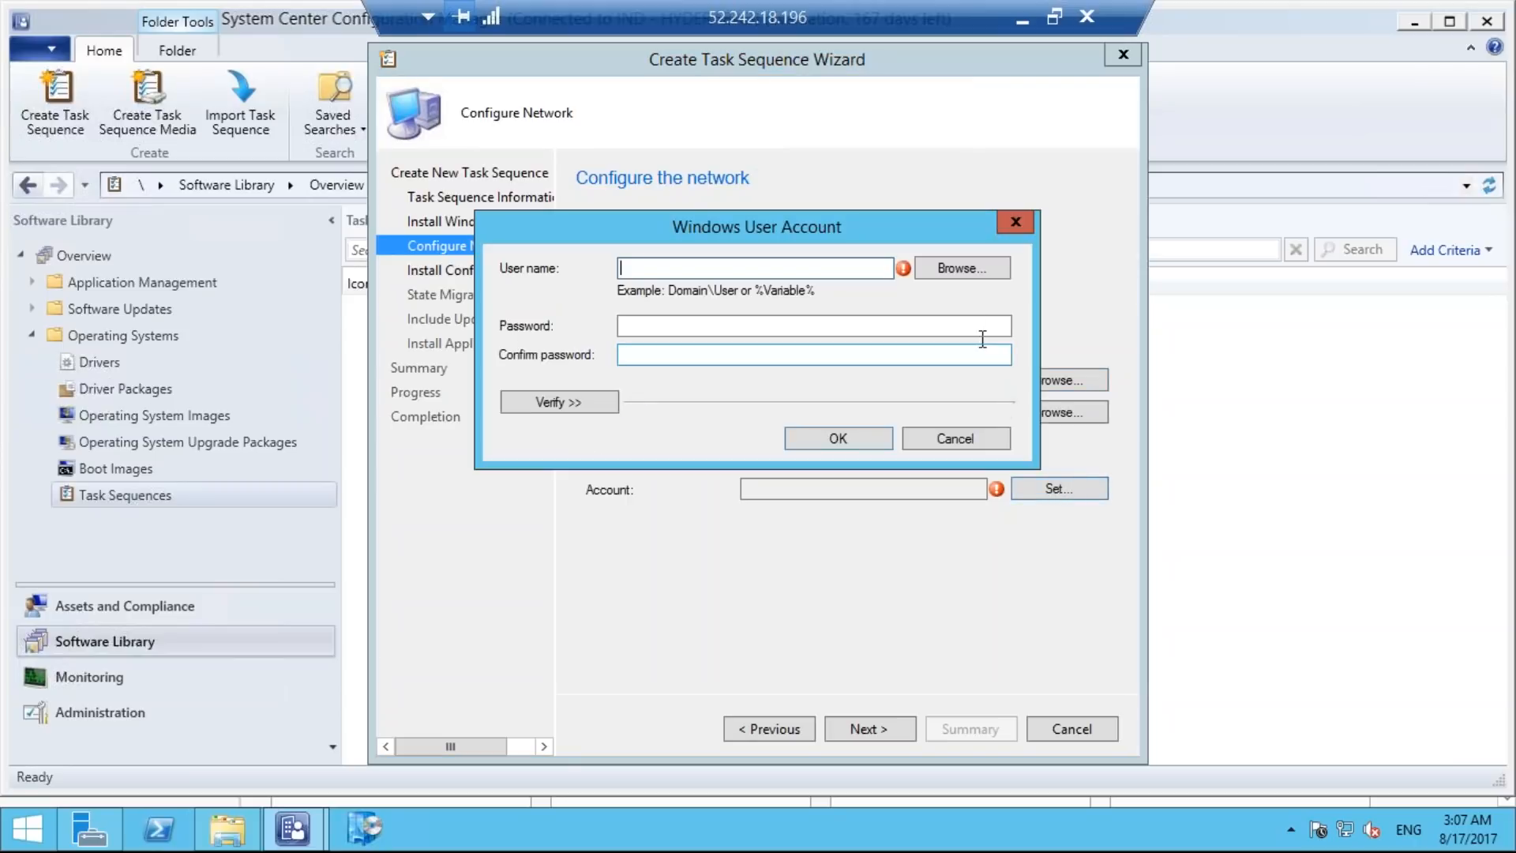
left_click(951, 268)
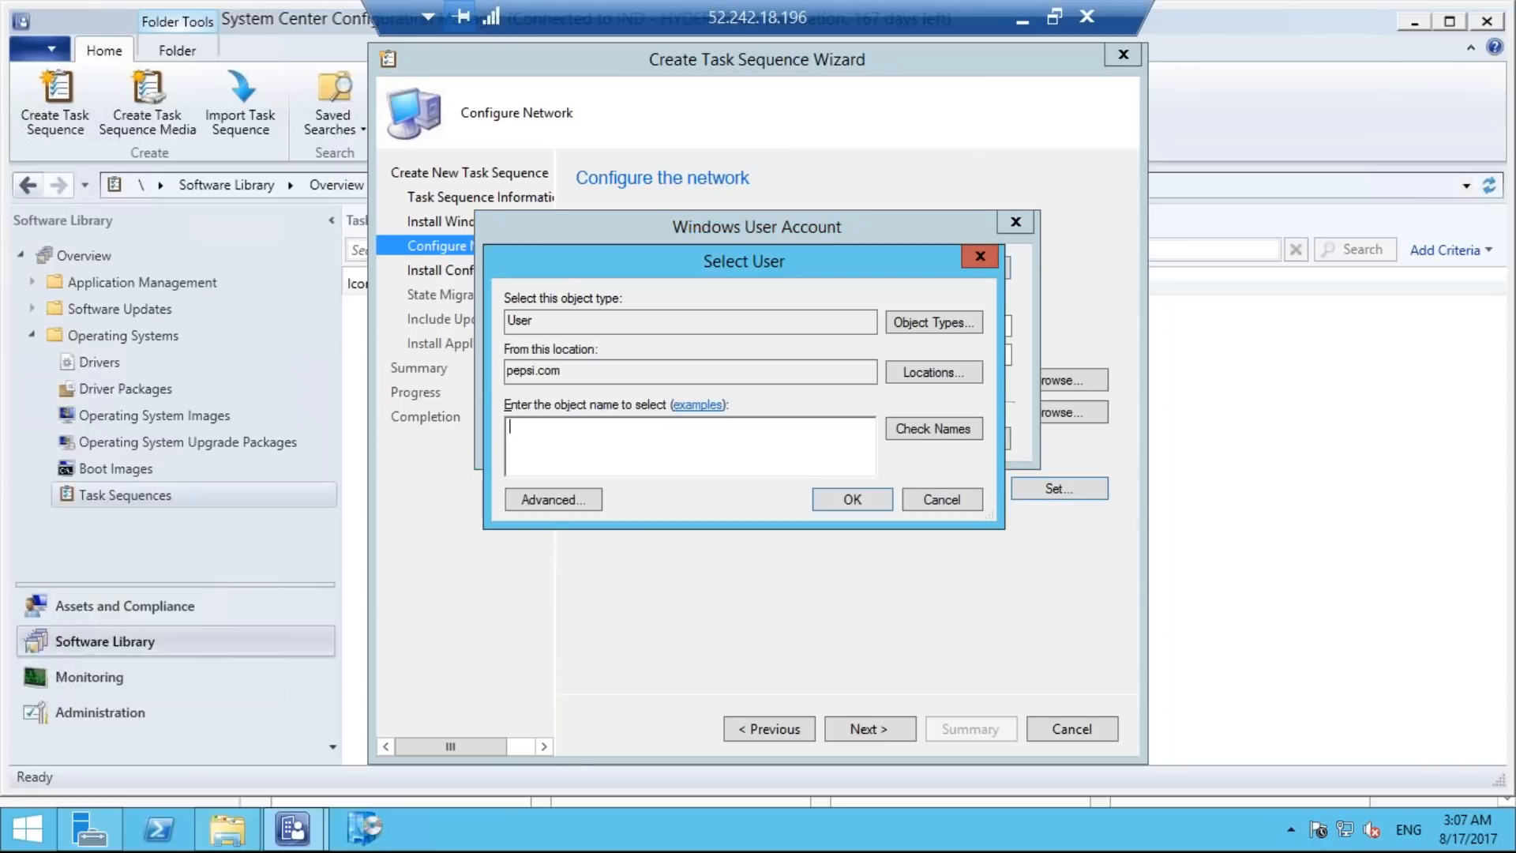
type("indu")
left_click(949, 430)
left_click(849, 499)
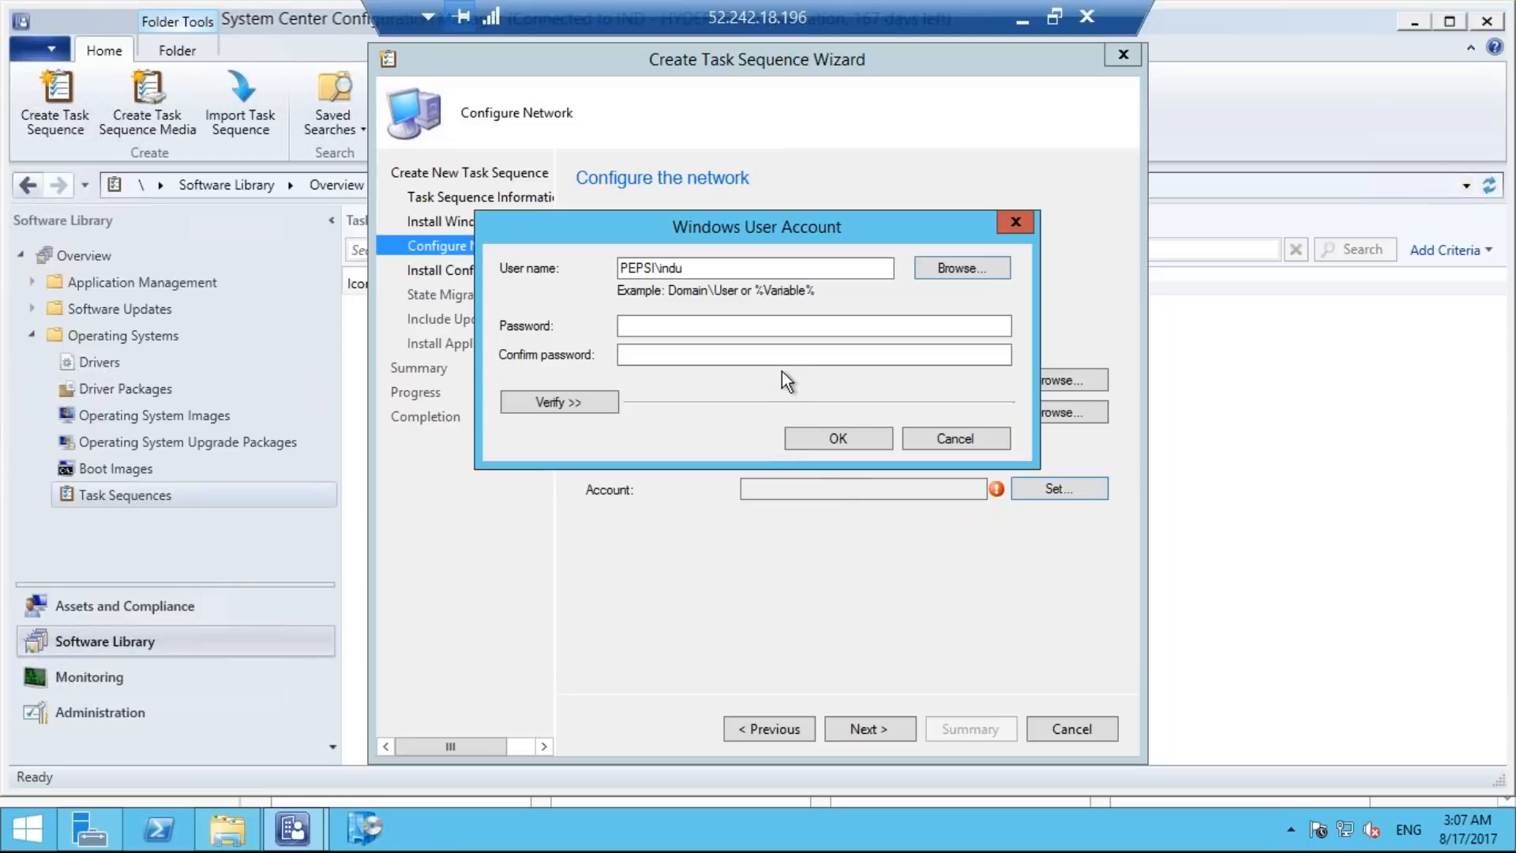
left_click(747, 325)
type("•")
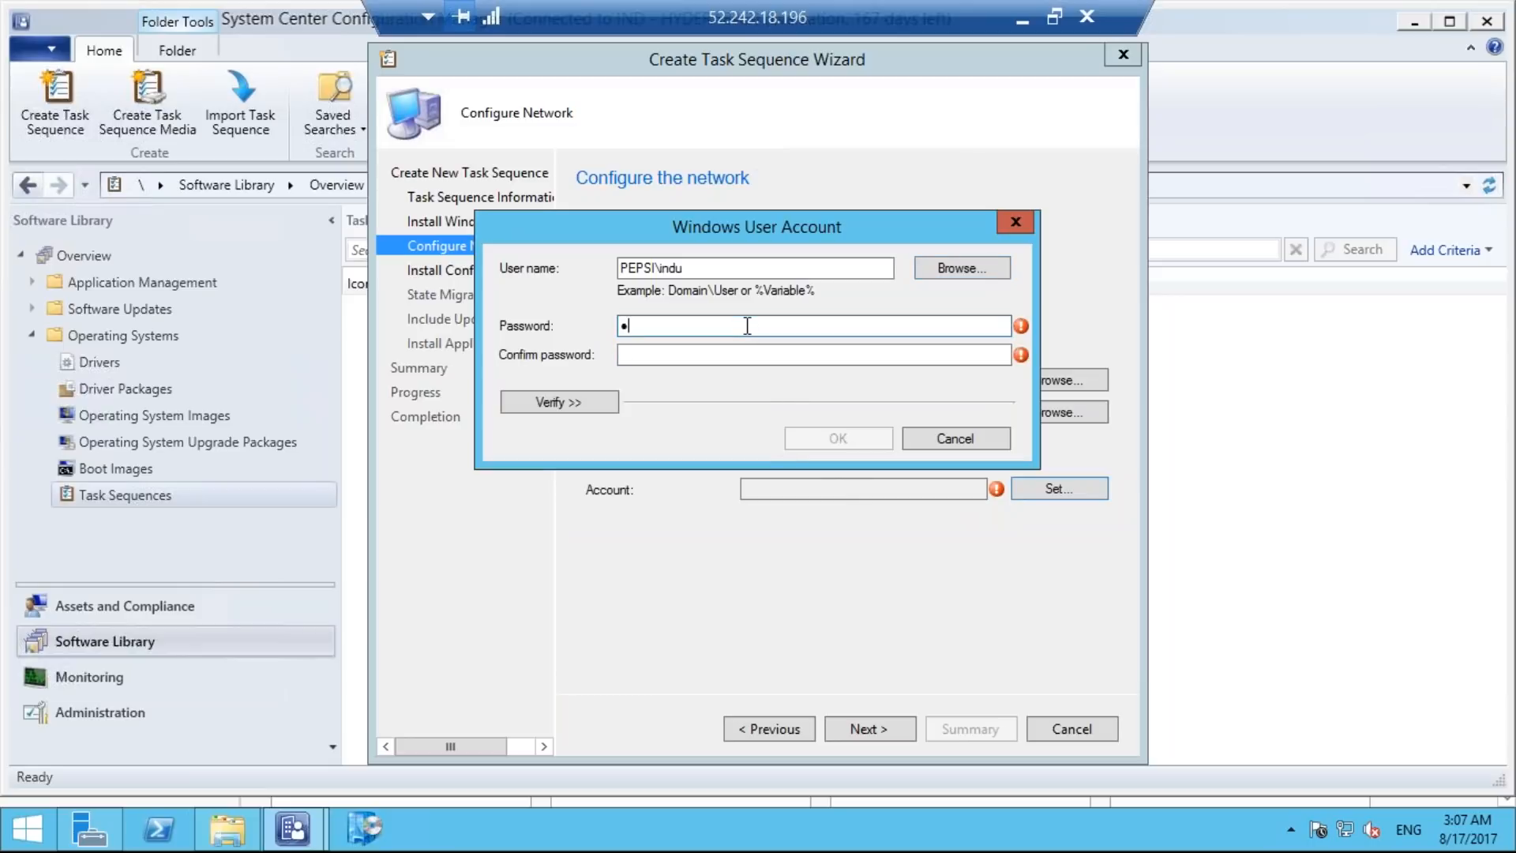
type("•••")
left_click(730, 356)
type("•")
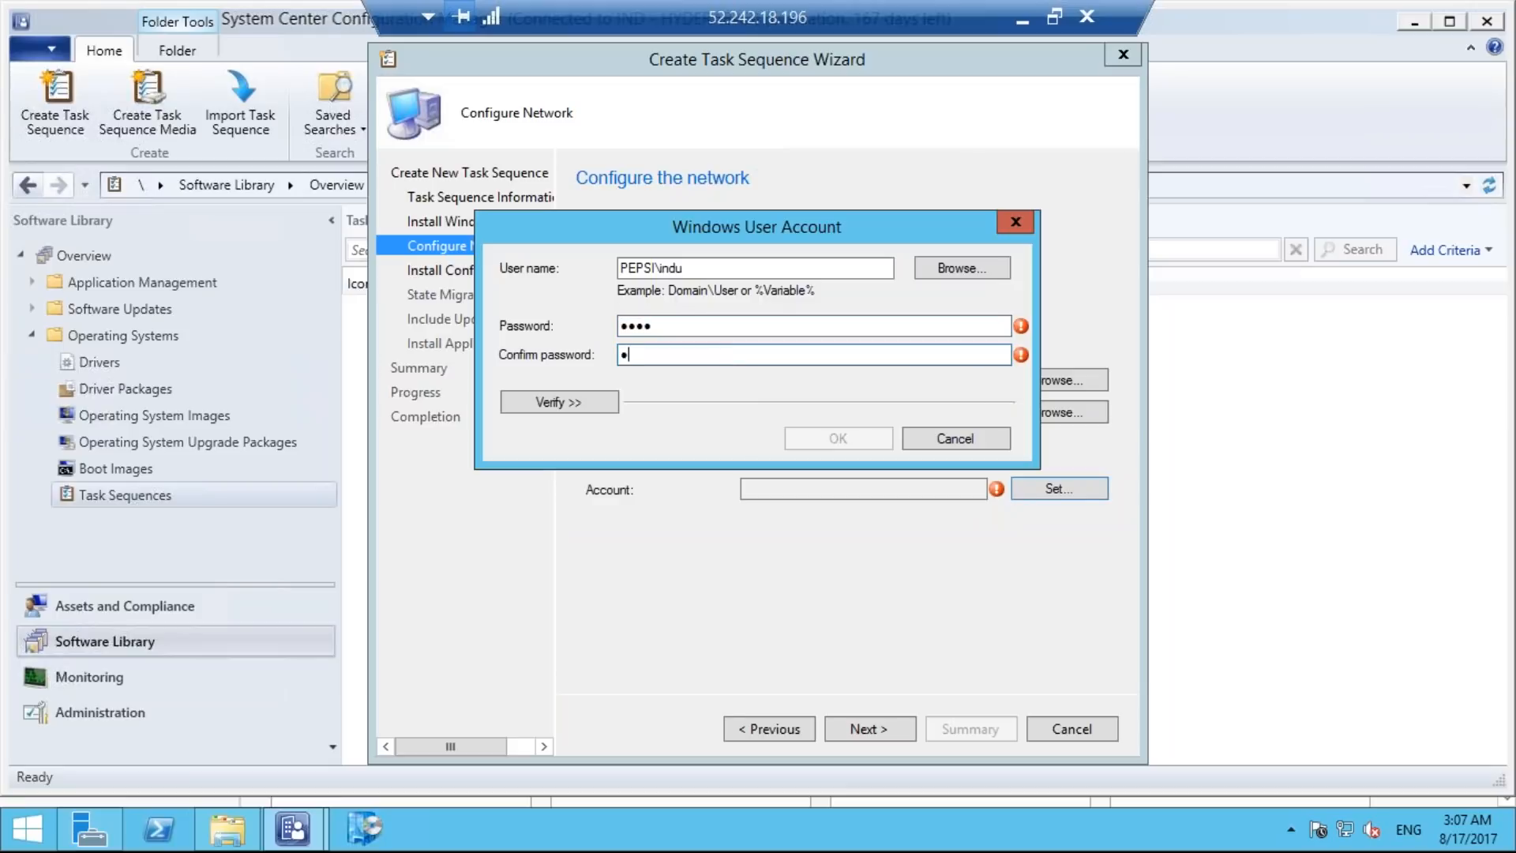
type("•")
key("BackSpace")
key("BackSpace")
left_click(730, 325)
key("BackSpace")
key("BackSpace")
key("BackSpace")
key("BackSpace")
key("Caps_Lock")
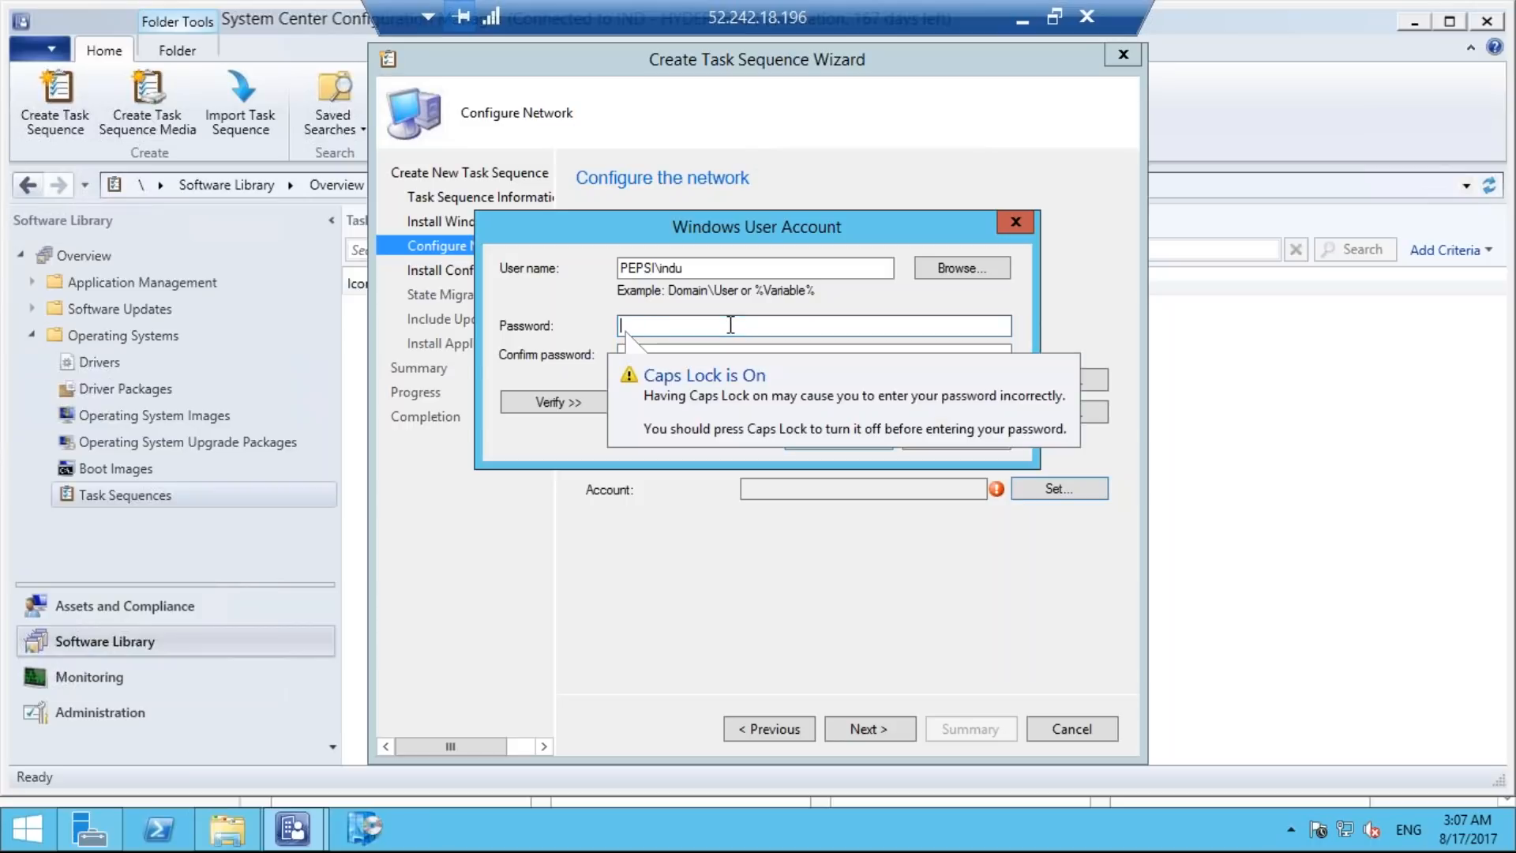
type("•••••")
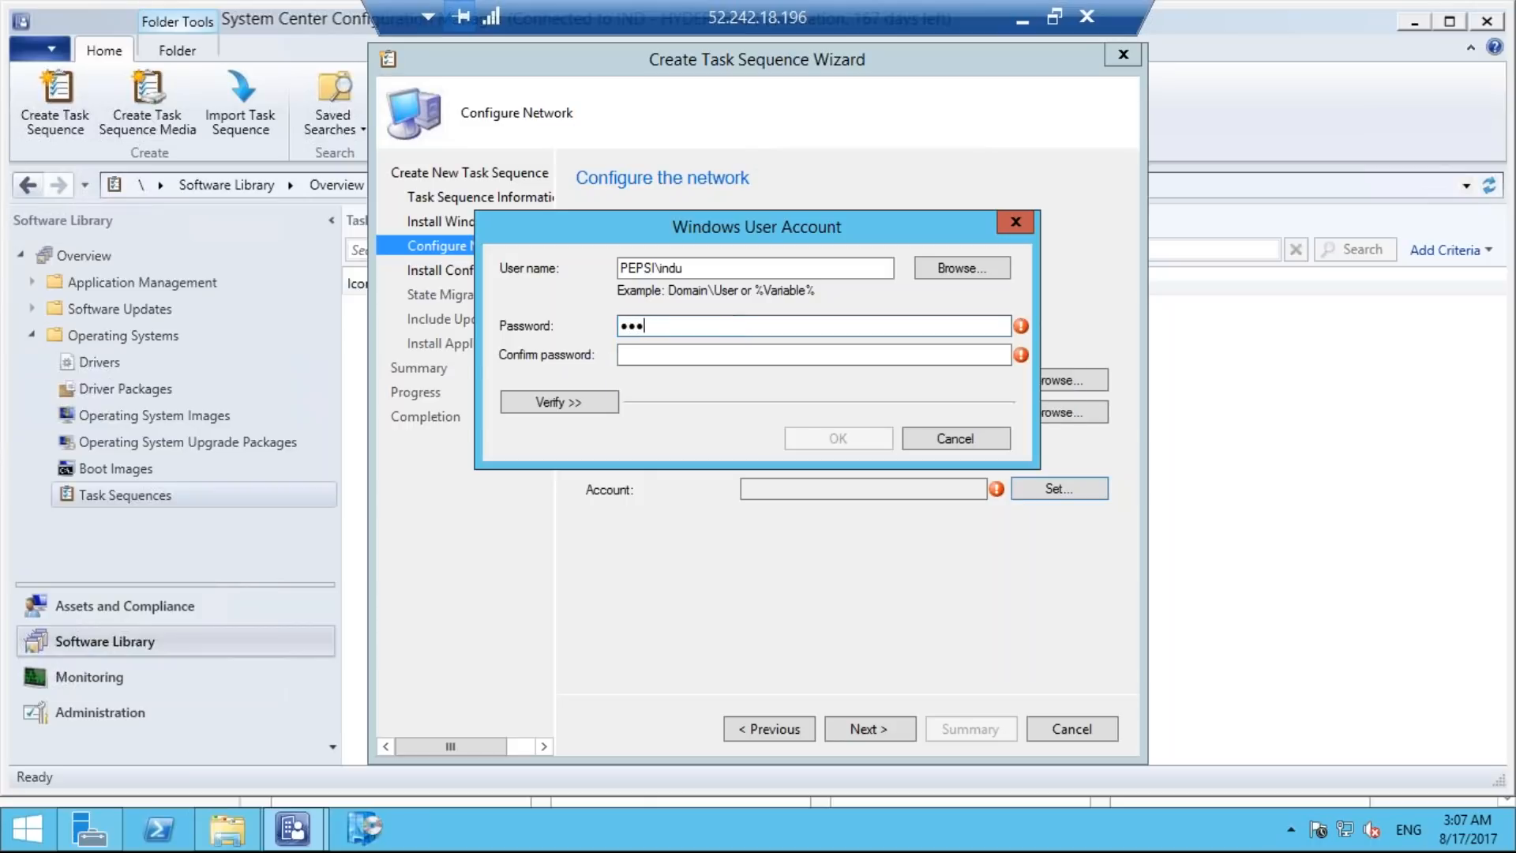
type("••••••")
key("BackSpace")
Enter and confirm the domain-join account's password, and continue to the Configuration Manager client installation.
key("BackSpace")
key("BackSpace")
key("BackSpace")
key("BackSpace")
key("BackSpace")
key("BackSpace")
key("BackSpace")
key("BackSpace")
key("BackSpace")
key("BackSpace")
key("Caps_Lock")
type("•••••••••••")
key("BackSpace")
type("•••")
left_click(722, 354)
type("••••")
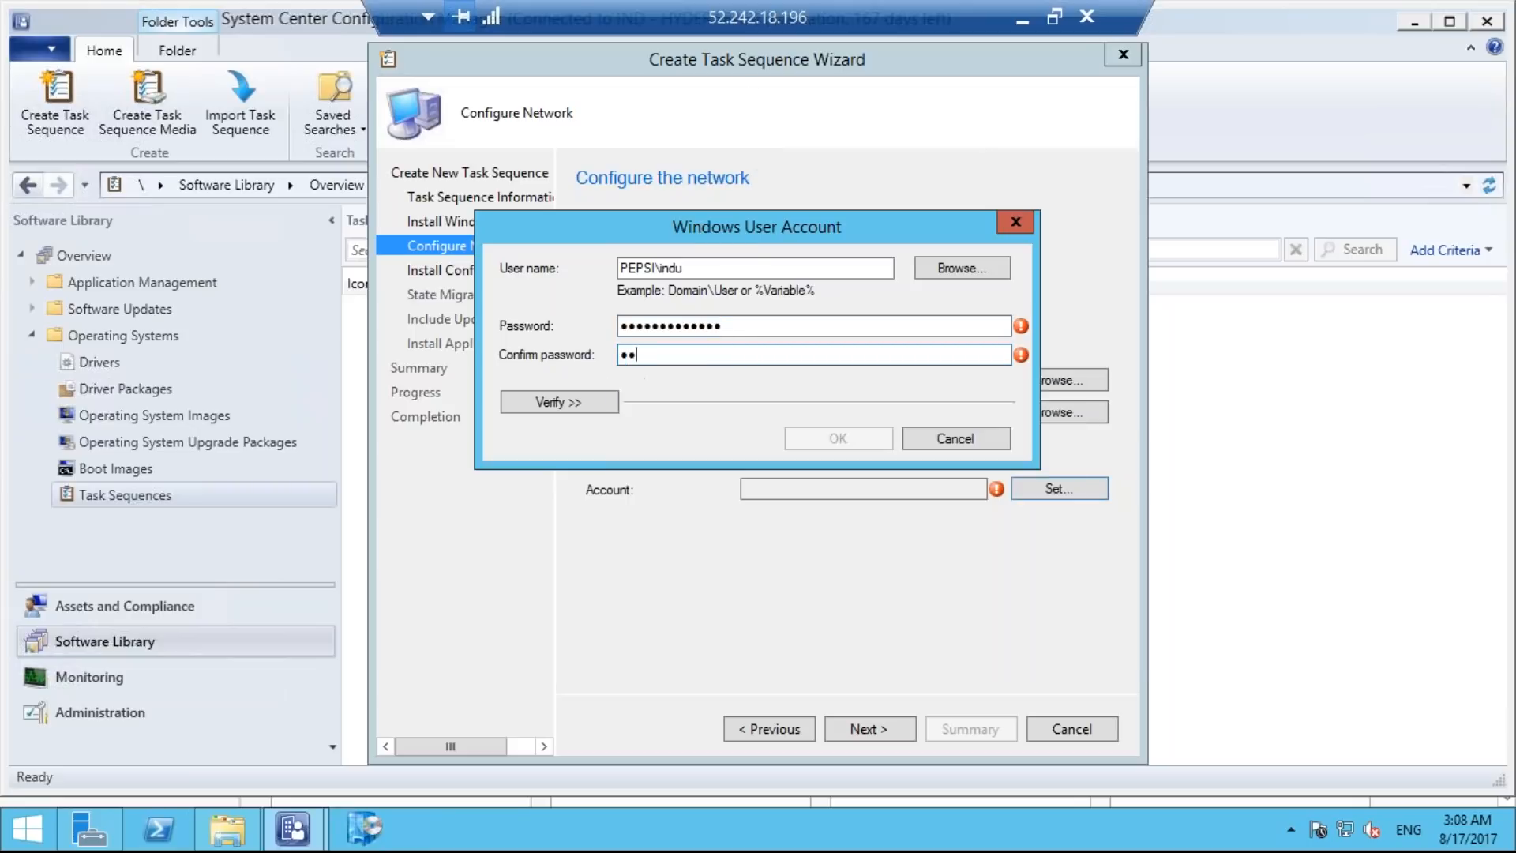
type("•••••••••")
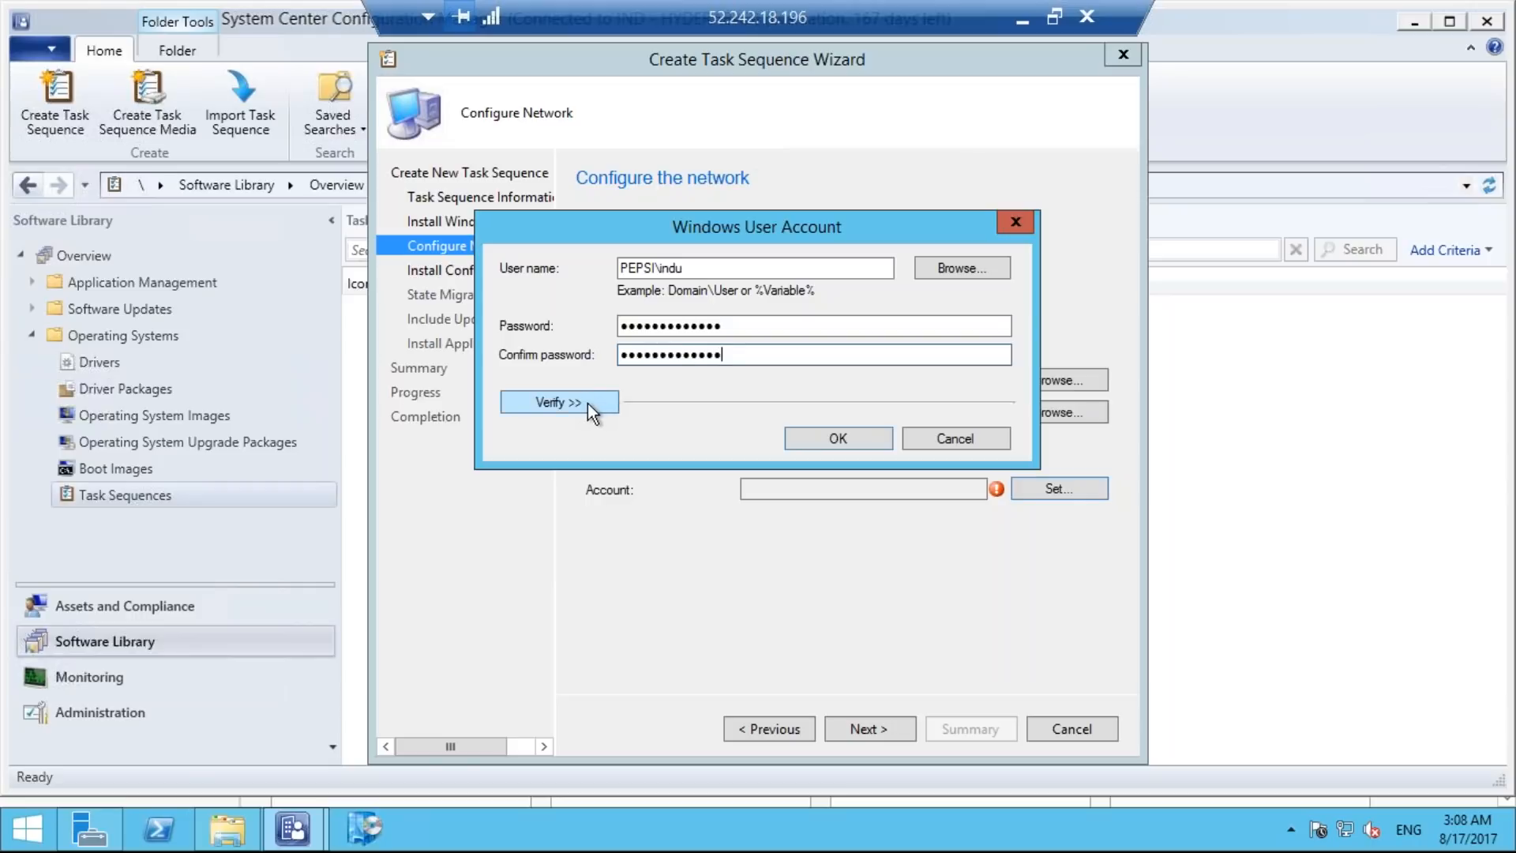
left_click(839, 439)
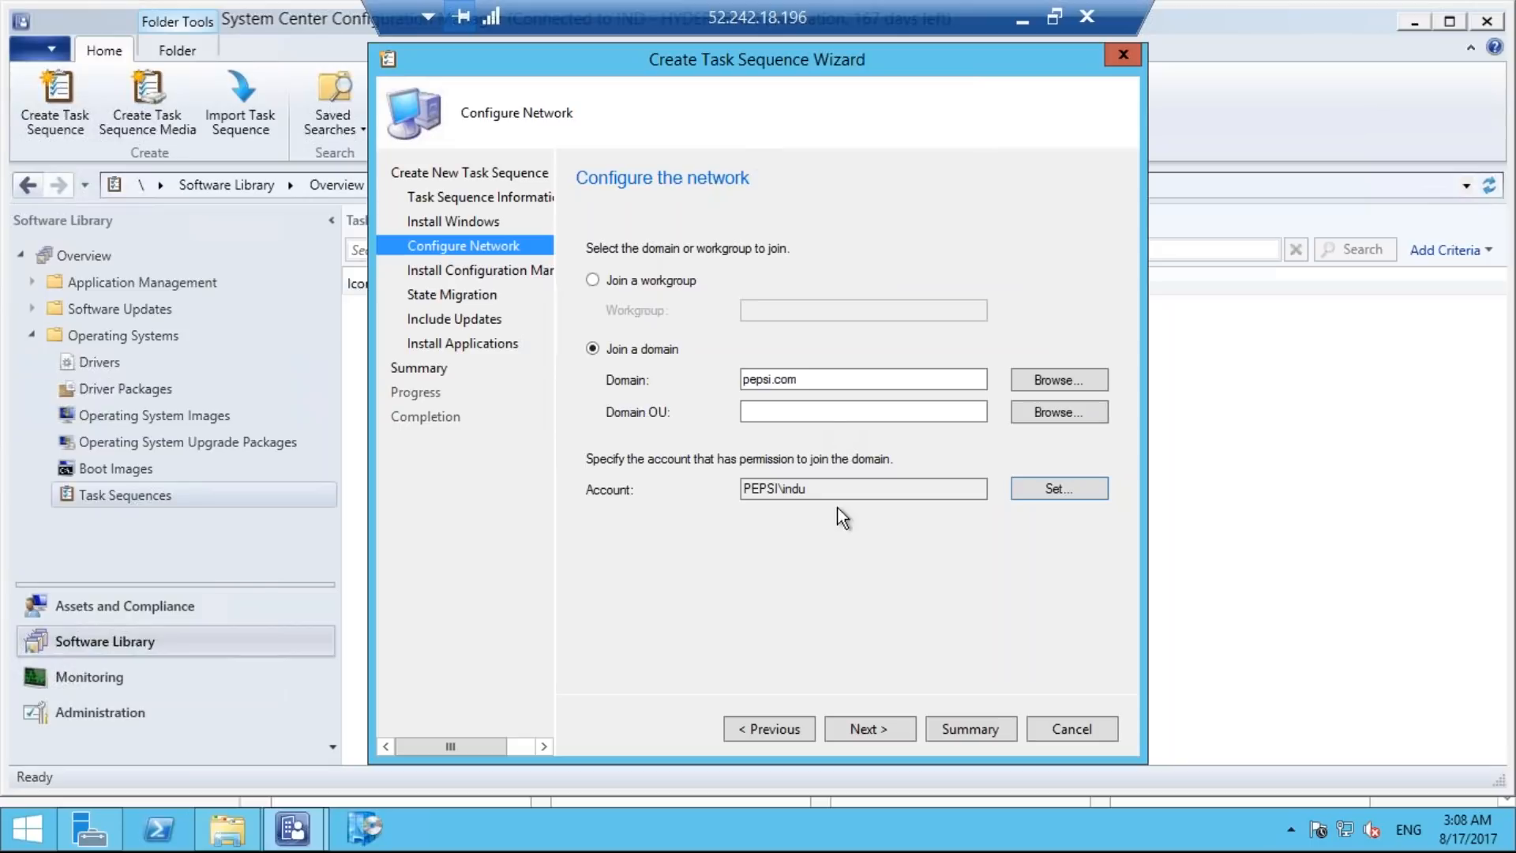
left_click(865, 728)
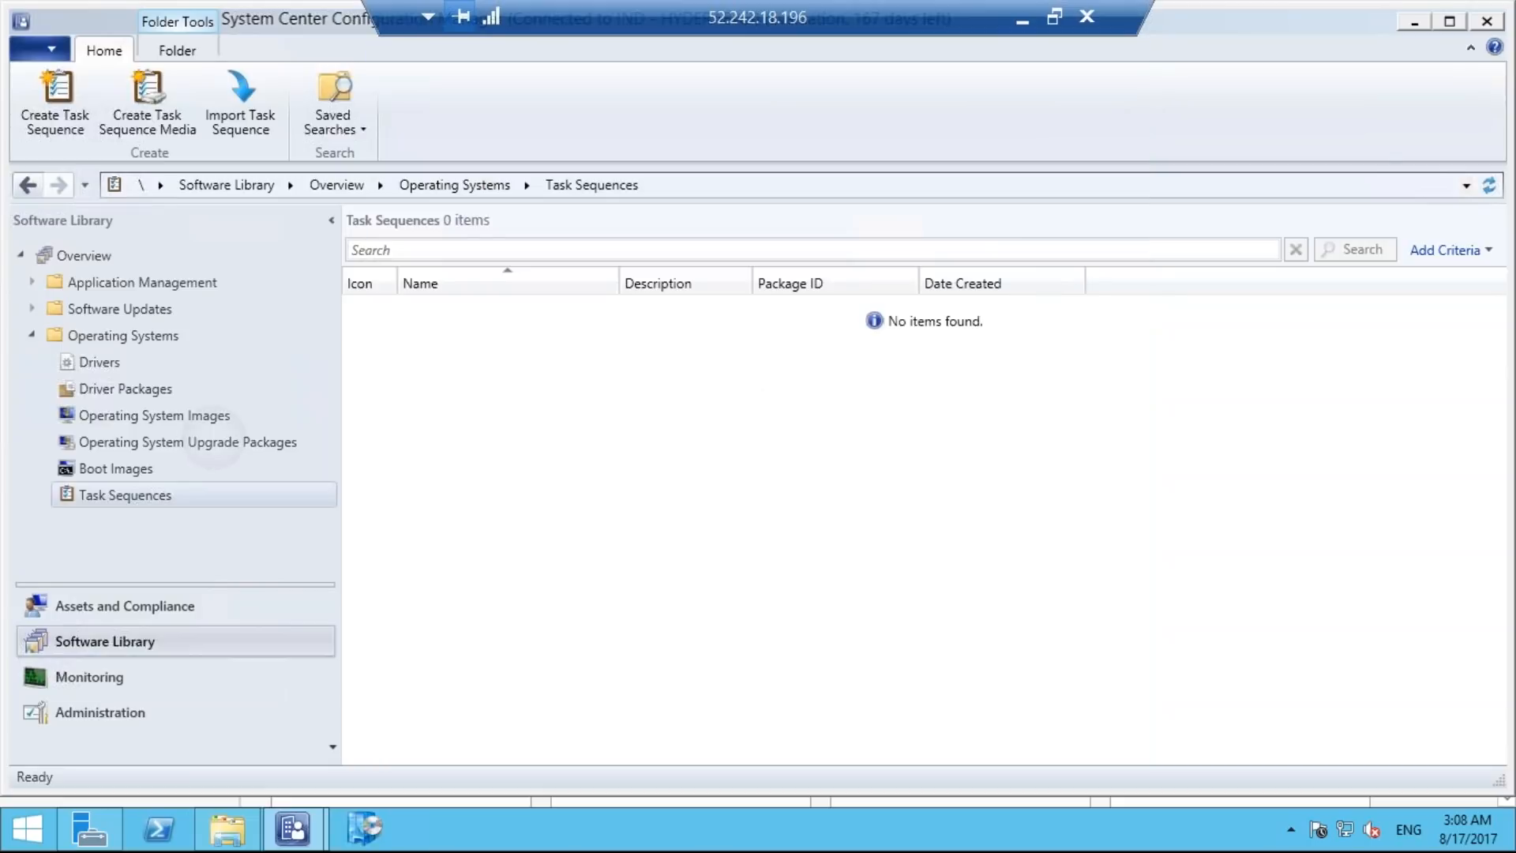
Bring the Create Task Sequence Wizard back to the front and accept Configuration Manager Client Package as the client package.
left_click(213, 439)
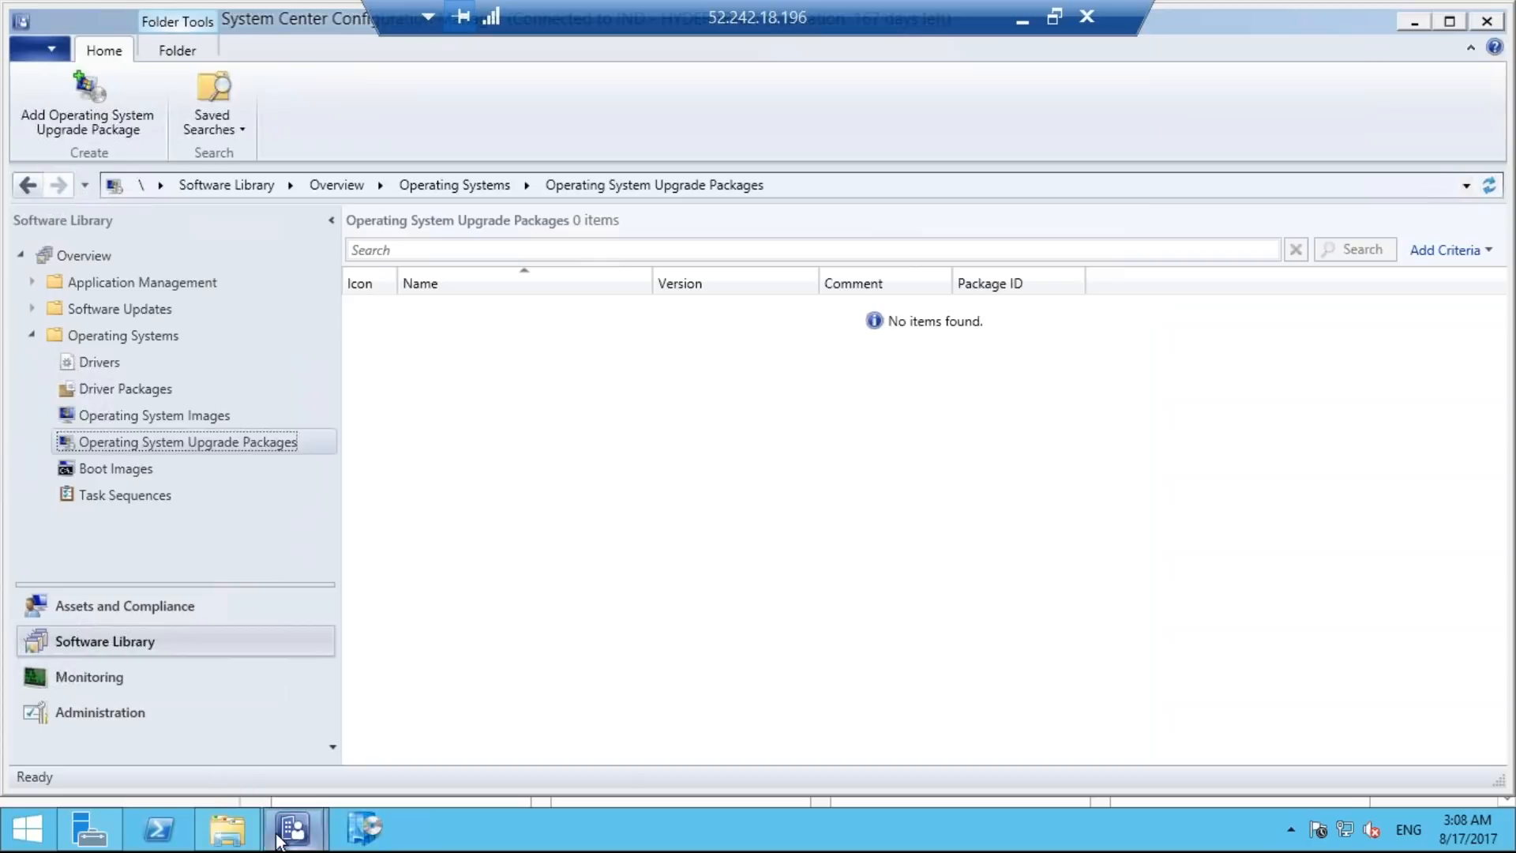
mouse_move(287, 843)
left_click(374, 736)
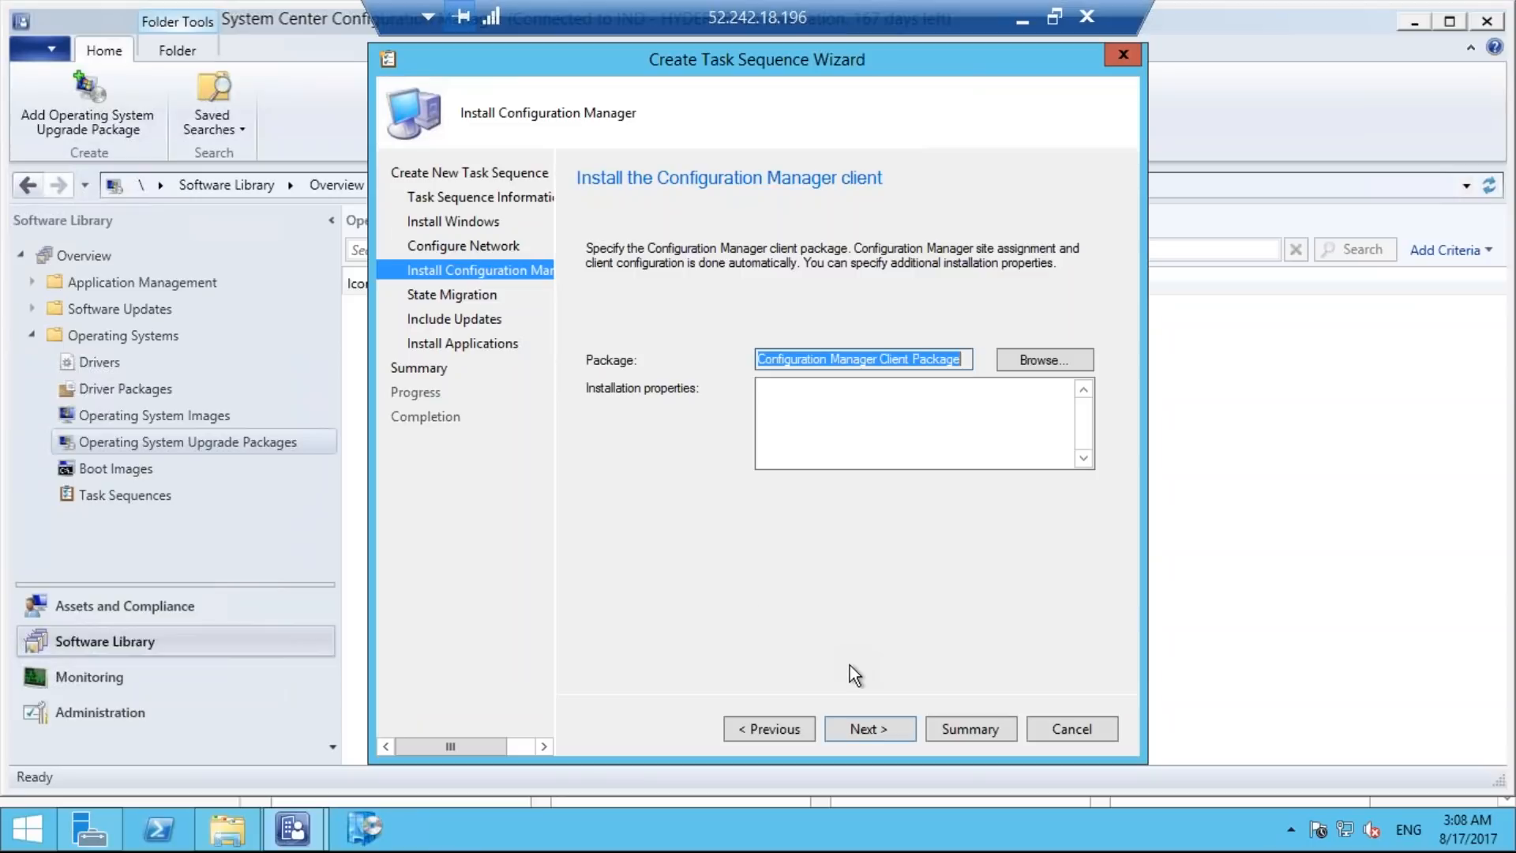
left_click(860, 727)
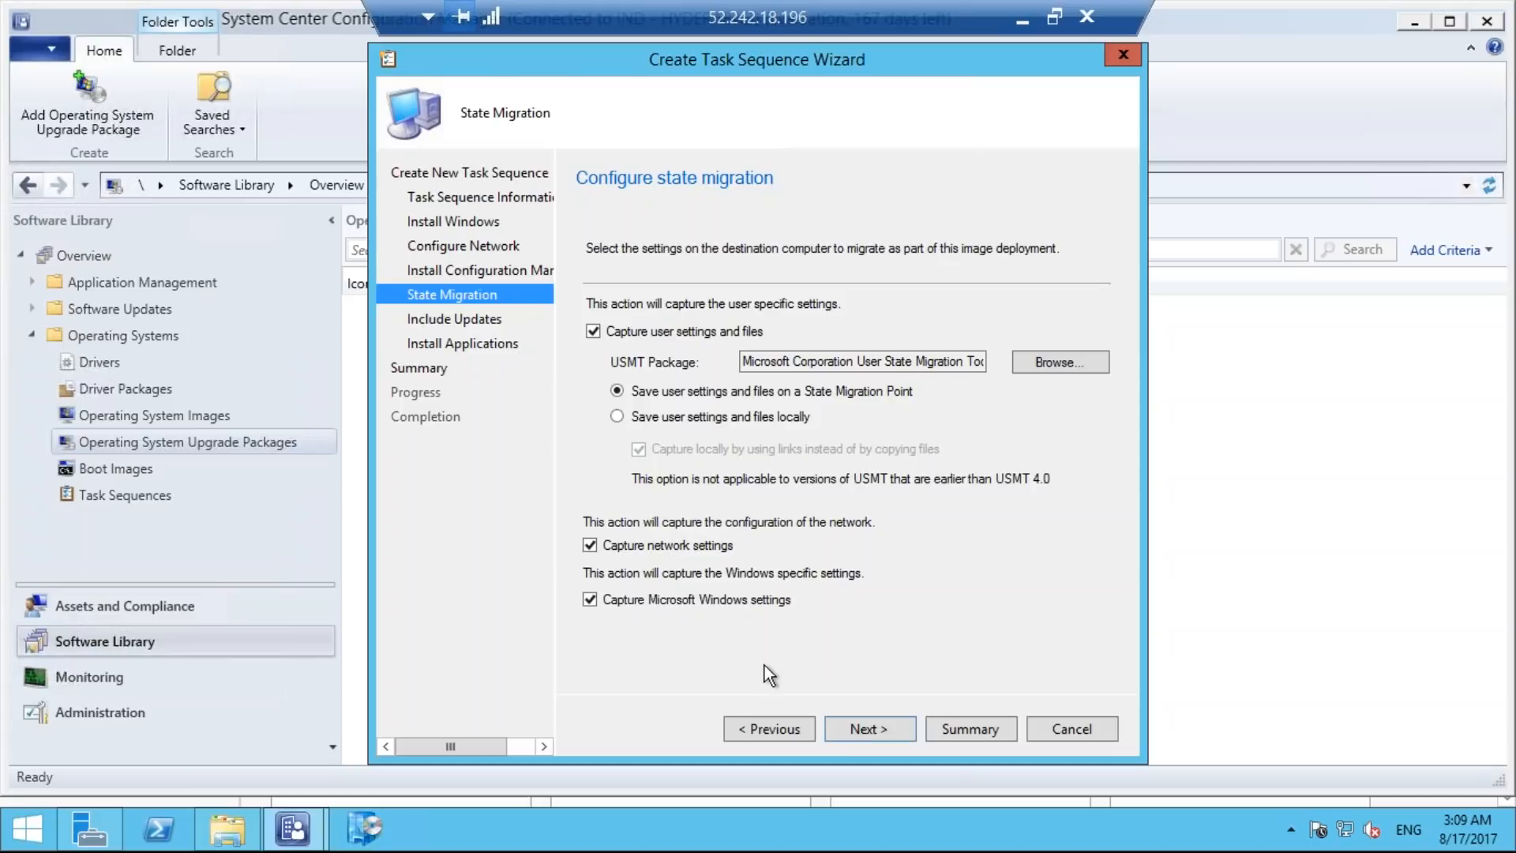
Disable capturing user settings and files, network settings and Microsoft Windows settings, and accept mandatory software updates.
left_click(593, 331)
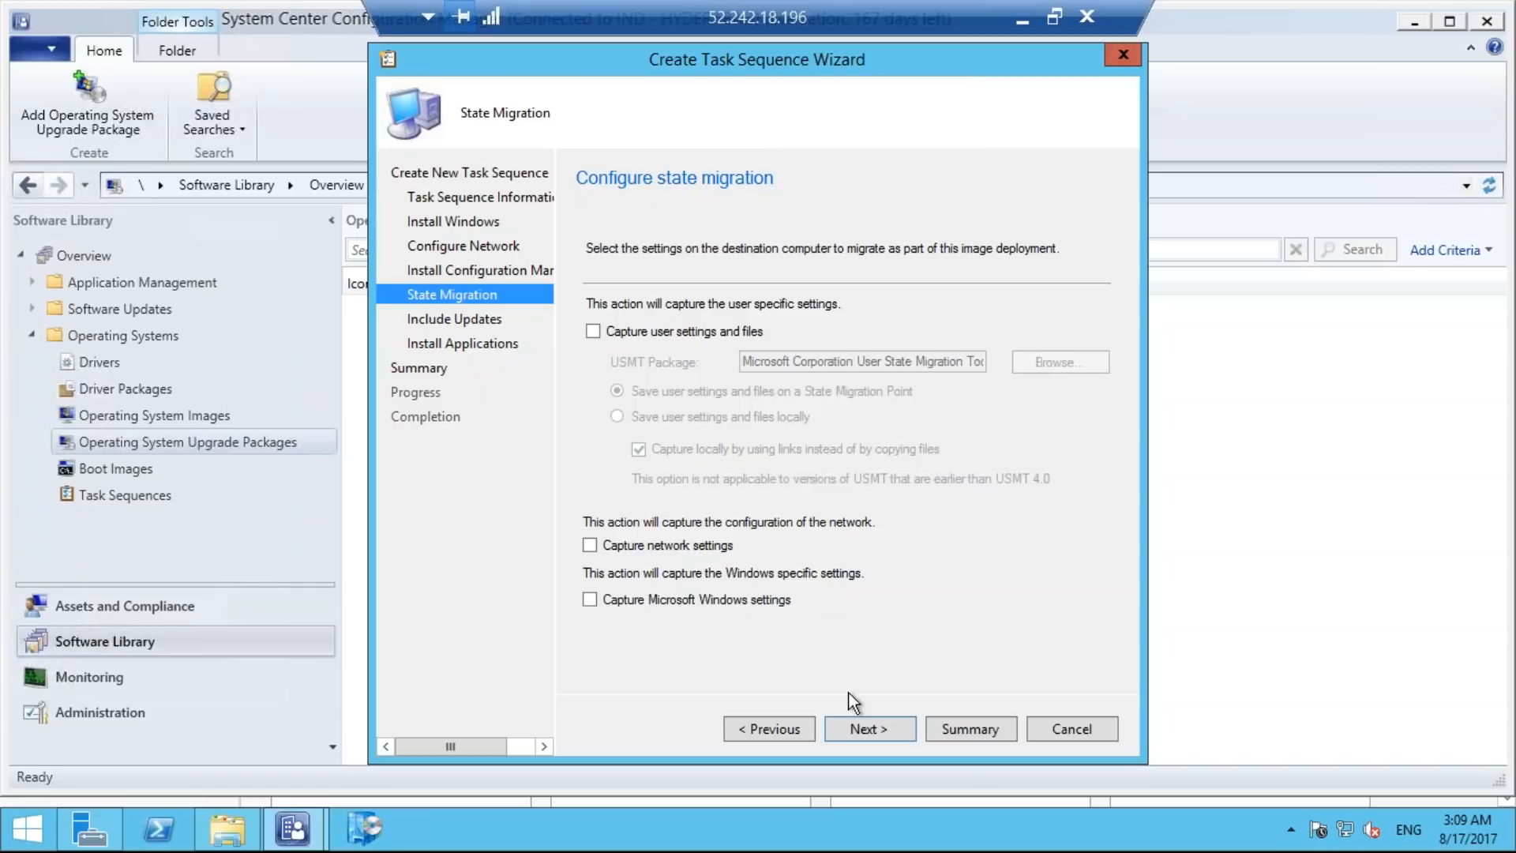
left_click(863, 728)
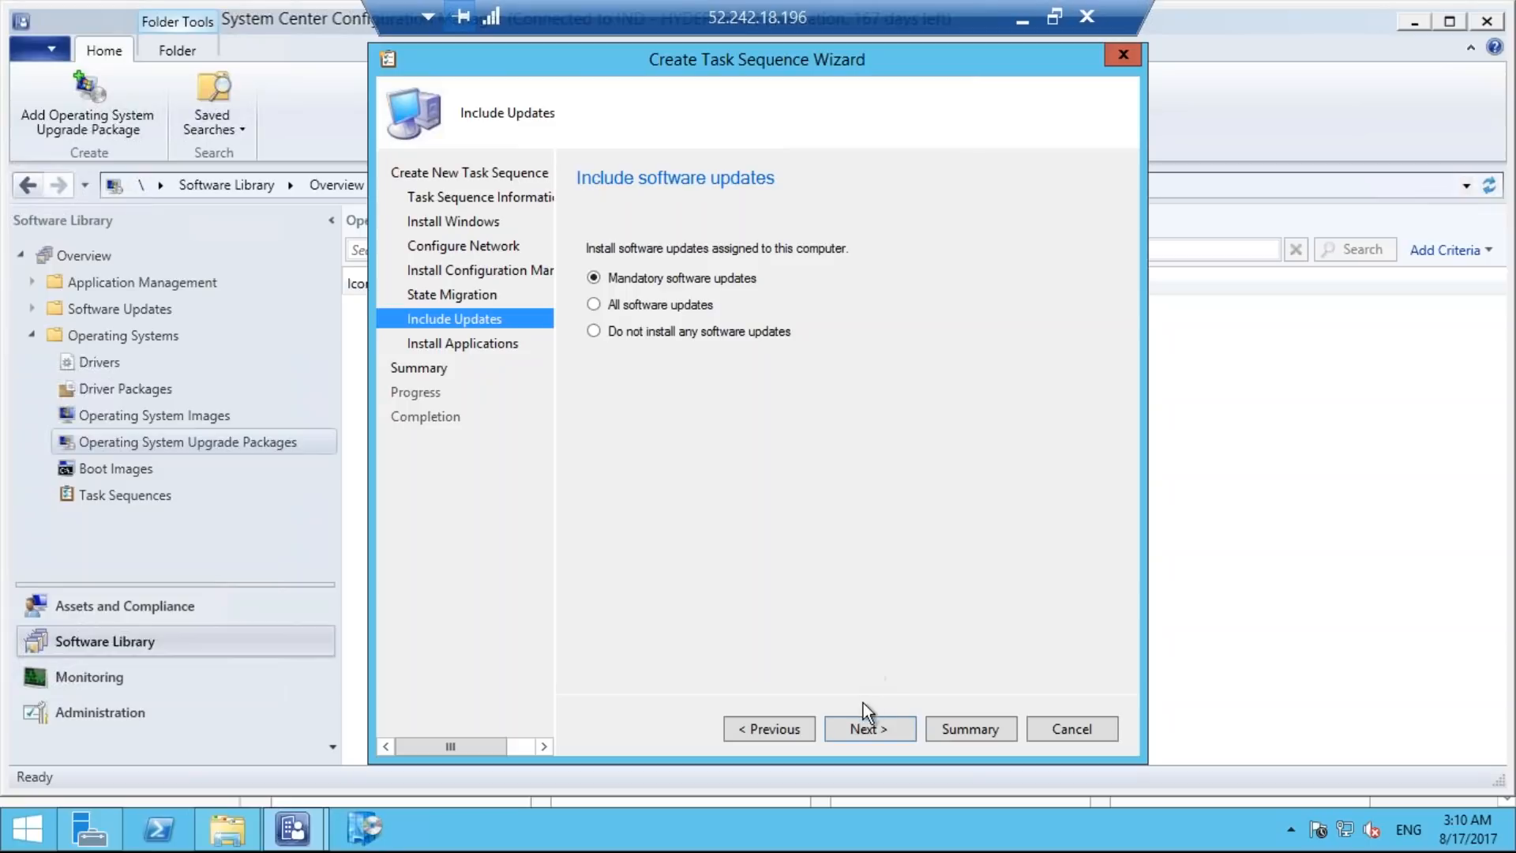
left_click(864, 724)
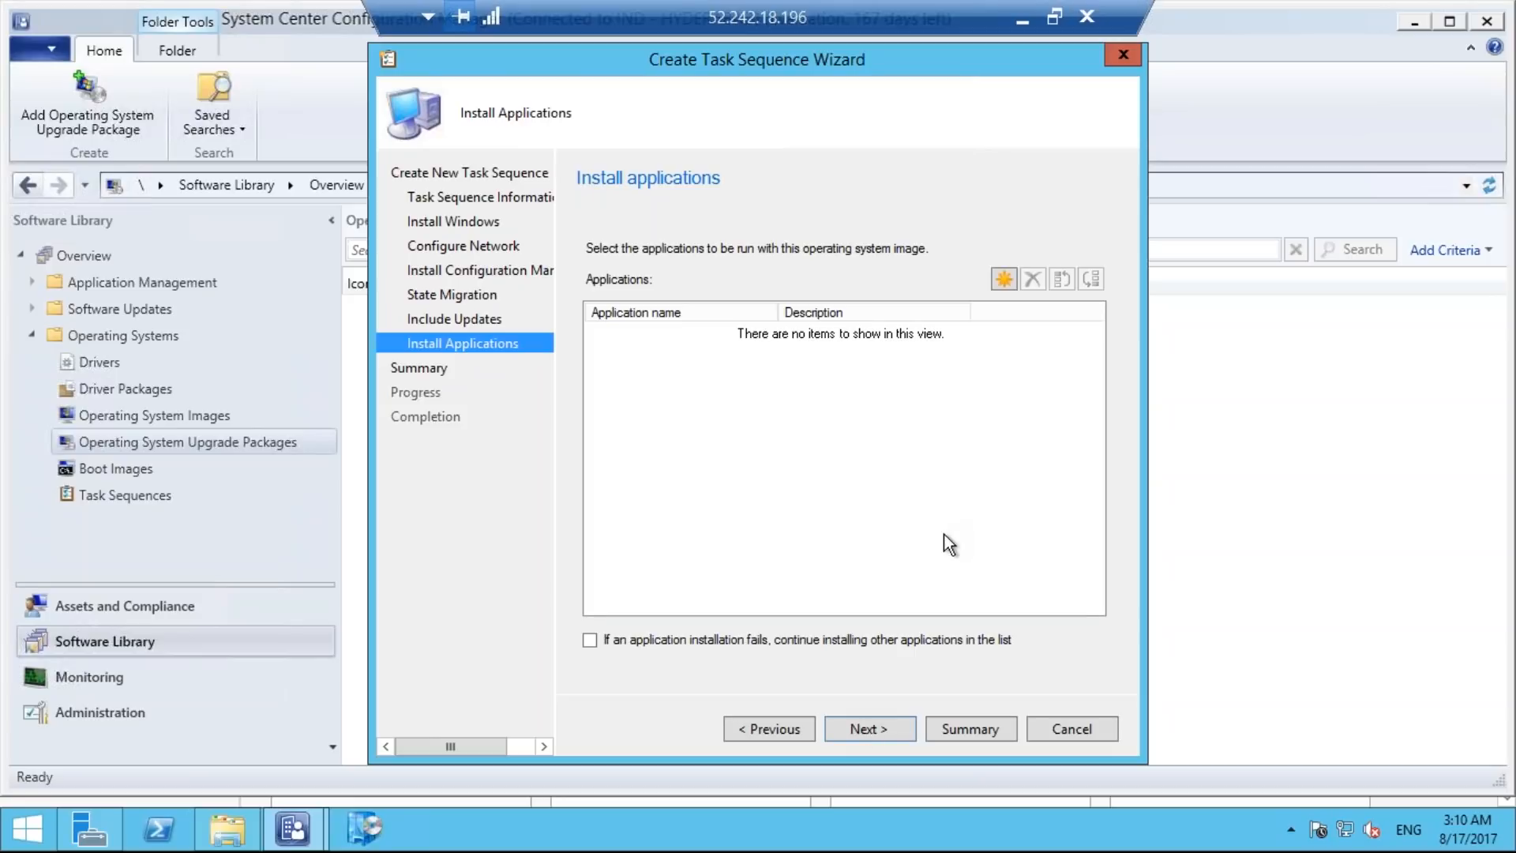
Add 7-Zip 17.00 (x64 edition) and PuTTy Package to the applications installed with the operating system image.
left_click(1003, 280)
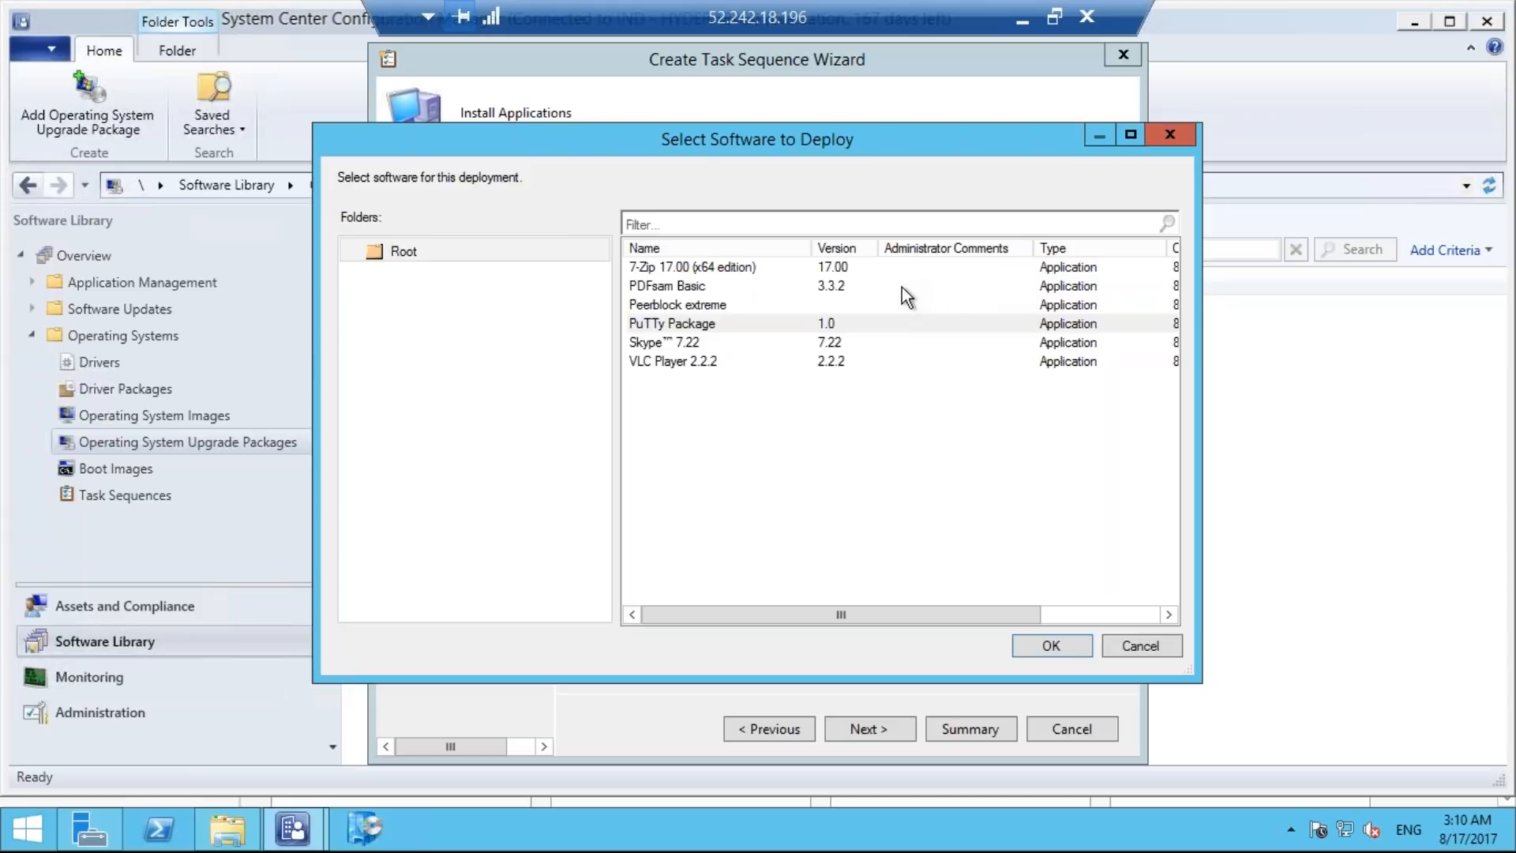
left_click(795, 266)
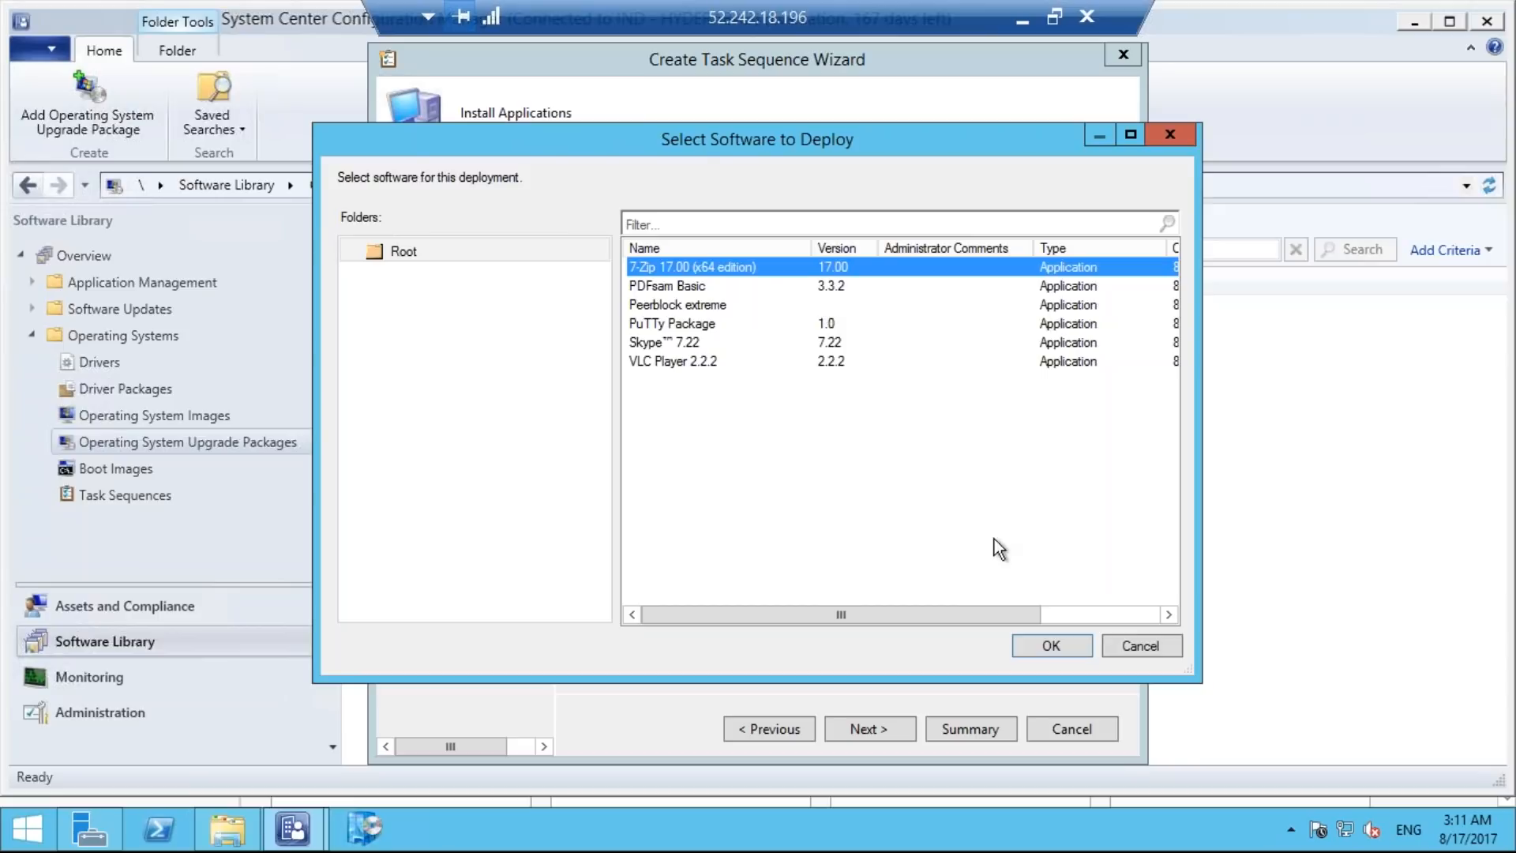
left_click(1035, 643)
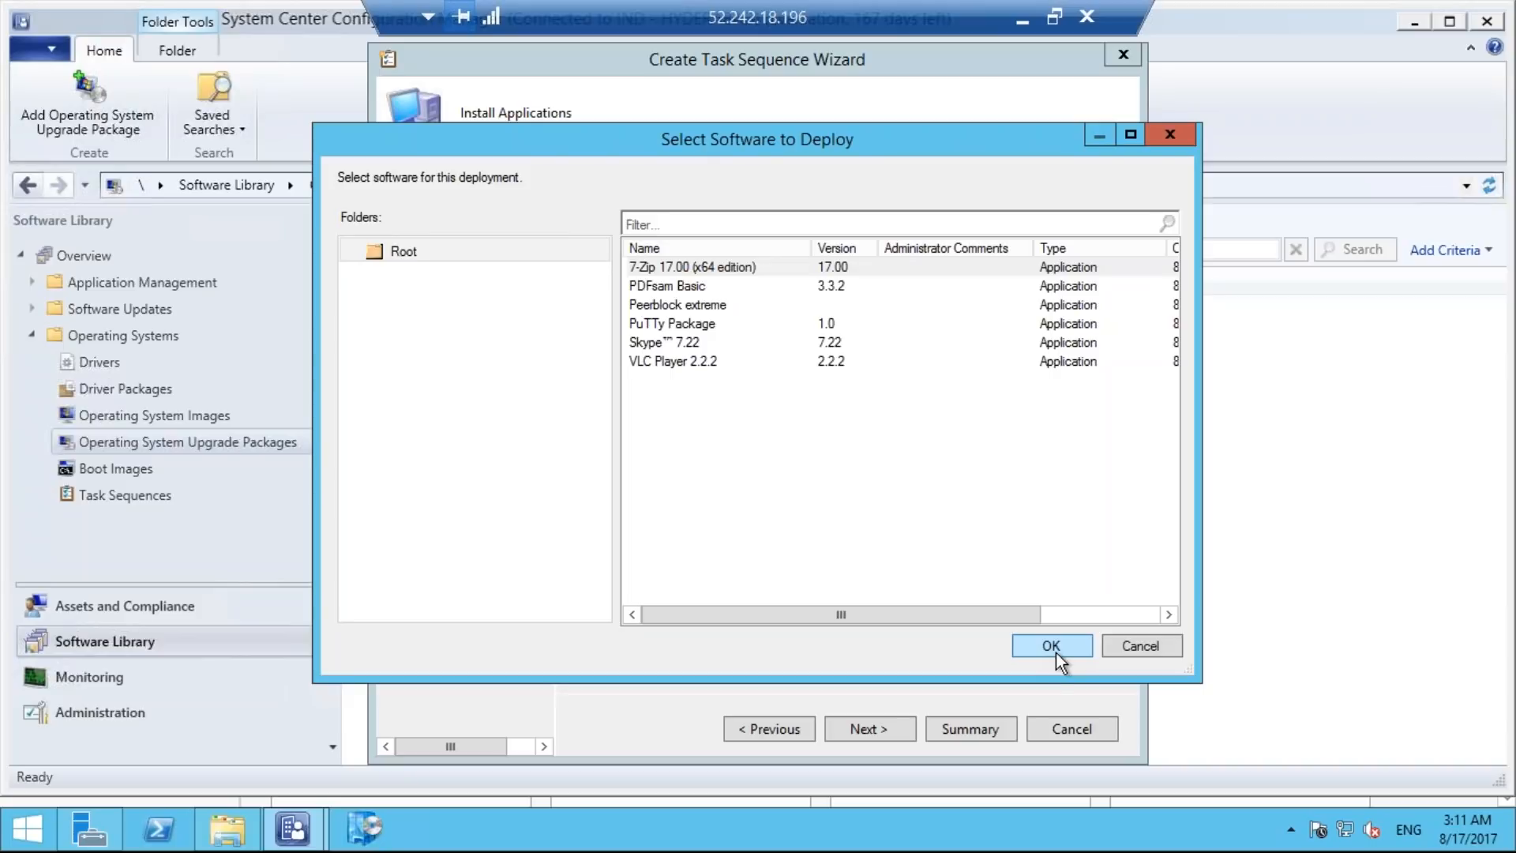
left_click(1053, 644)
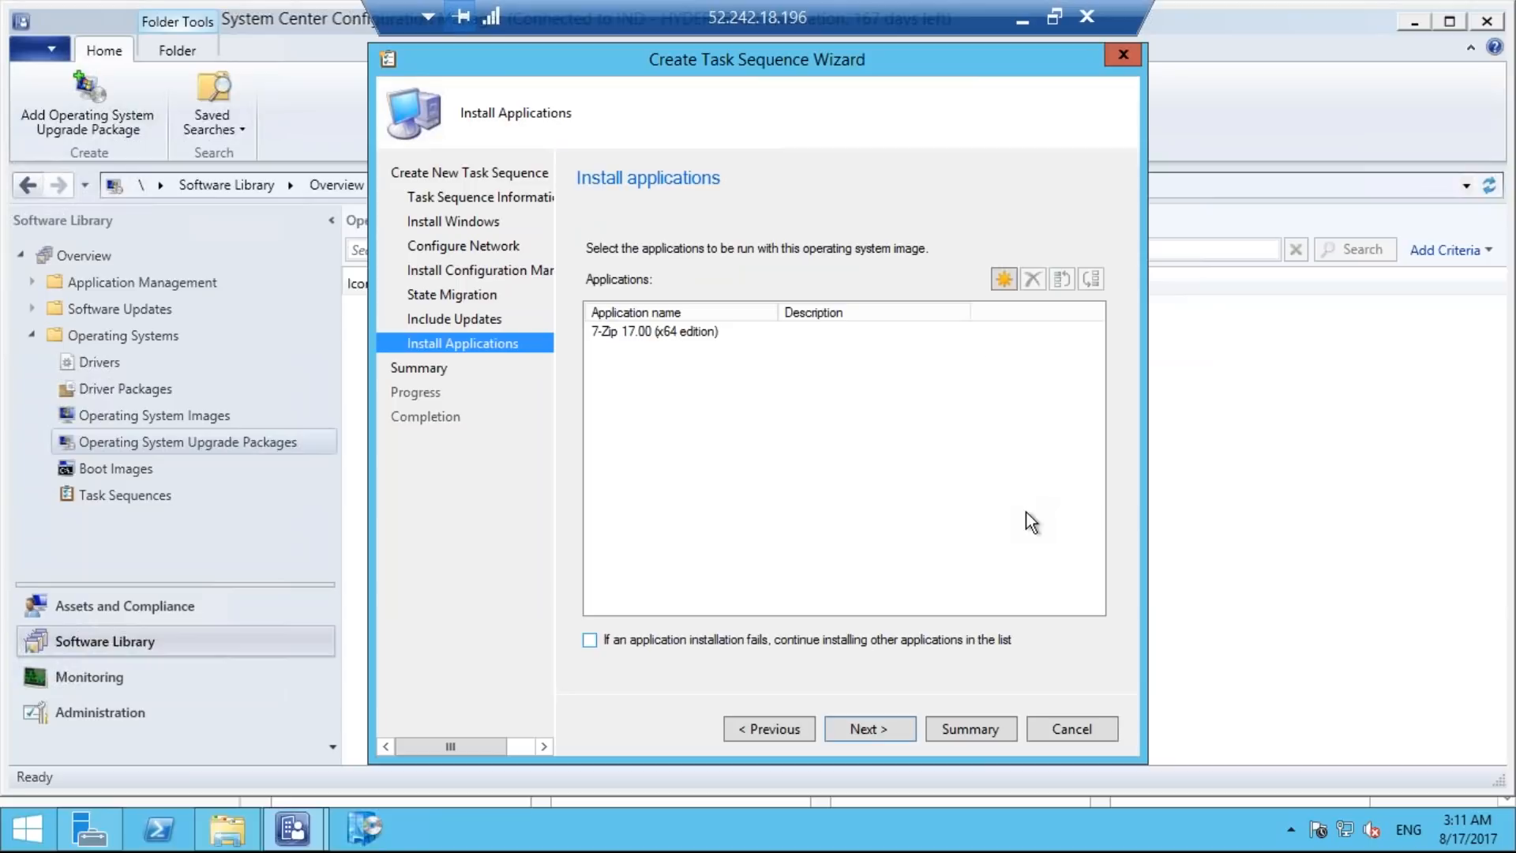
left_click(1002, 278)
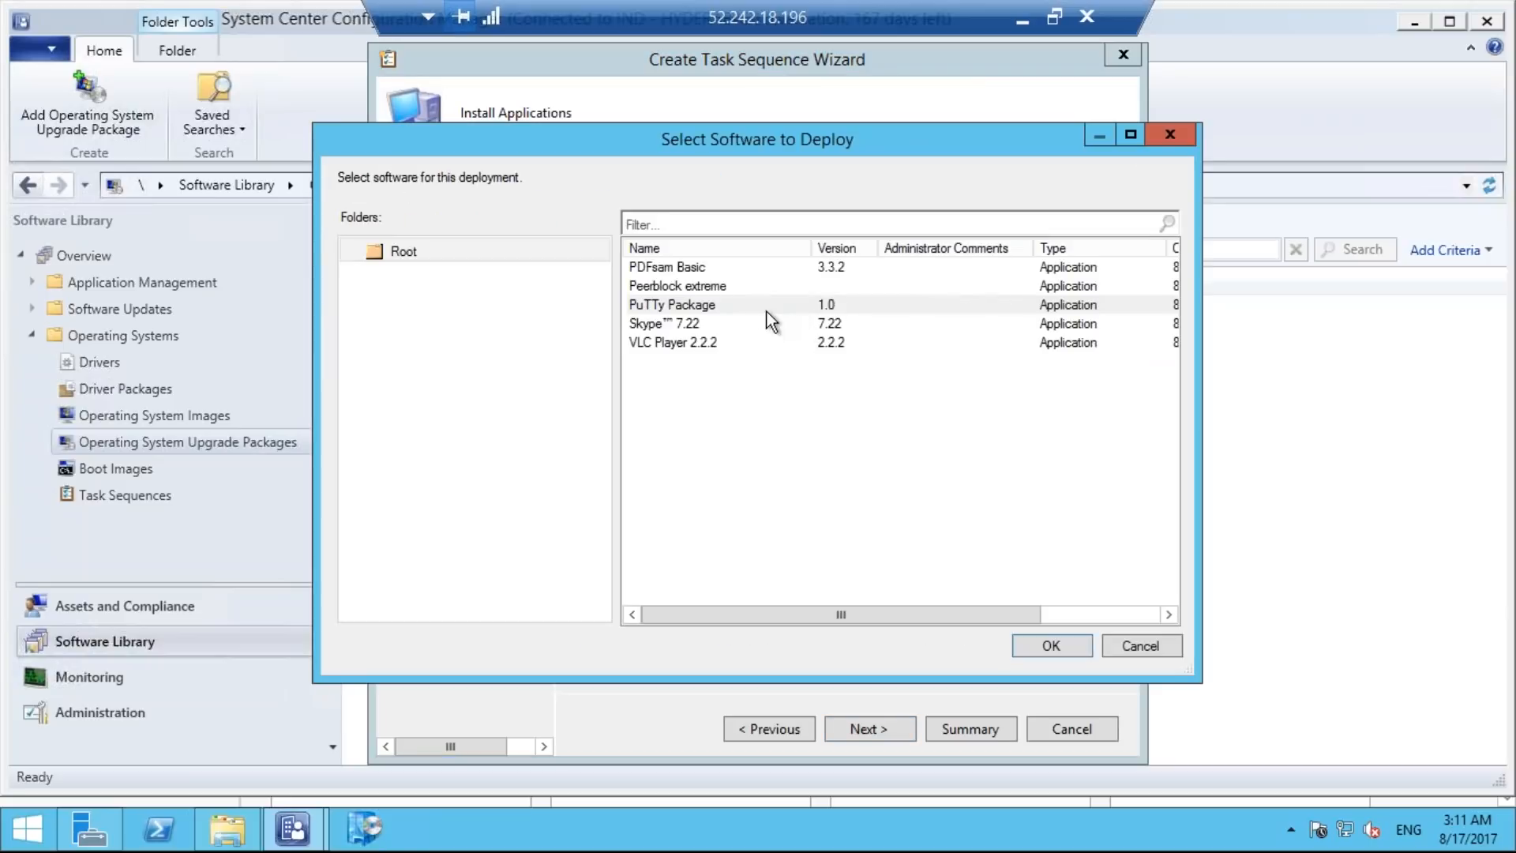
left_click(754, 305)
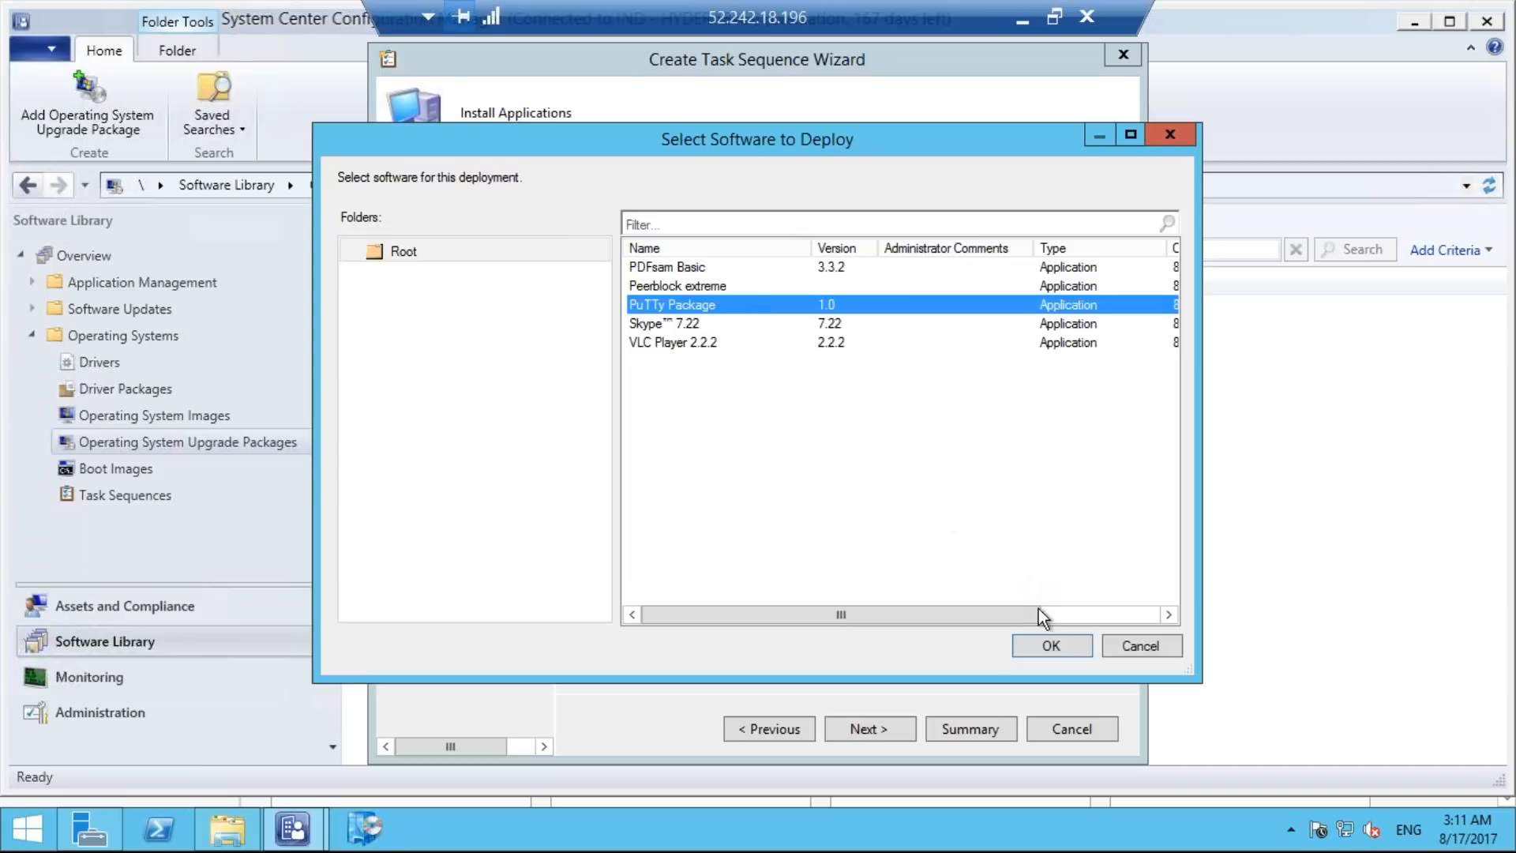
left_click(1050, 645)
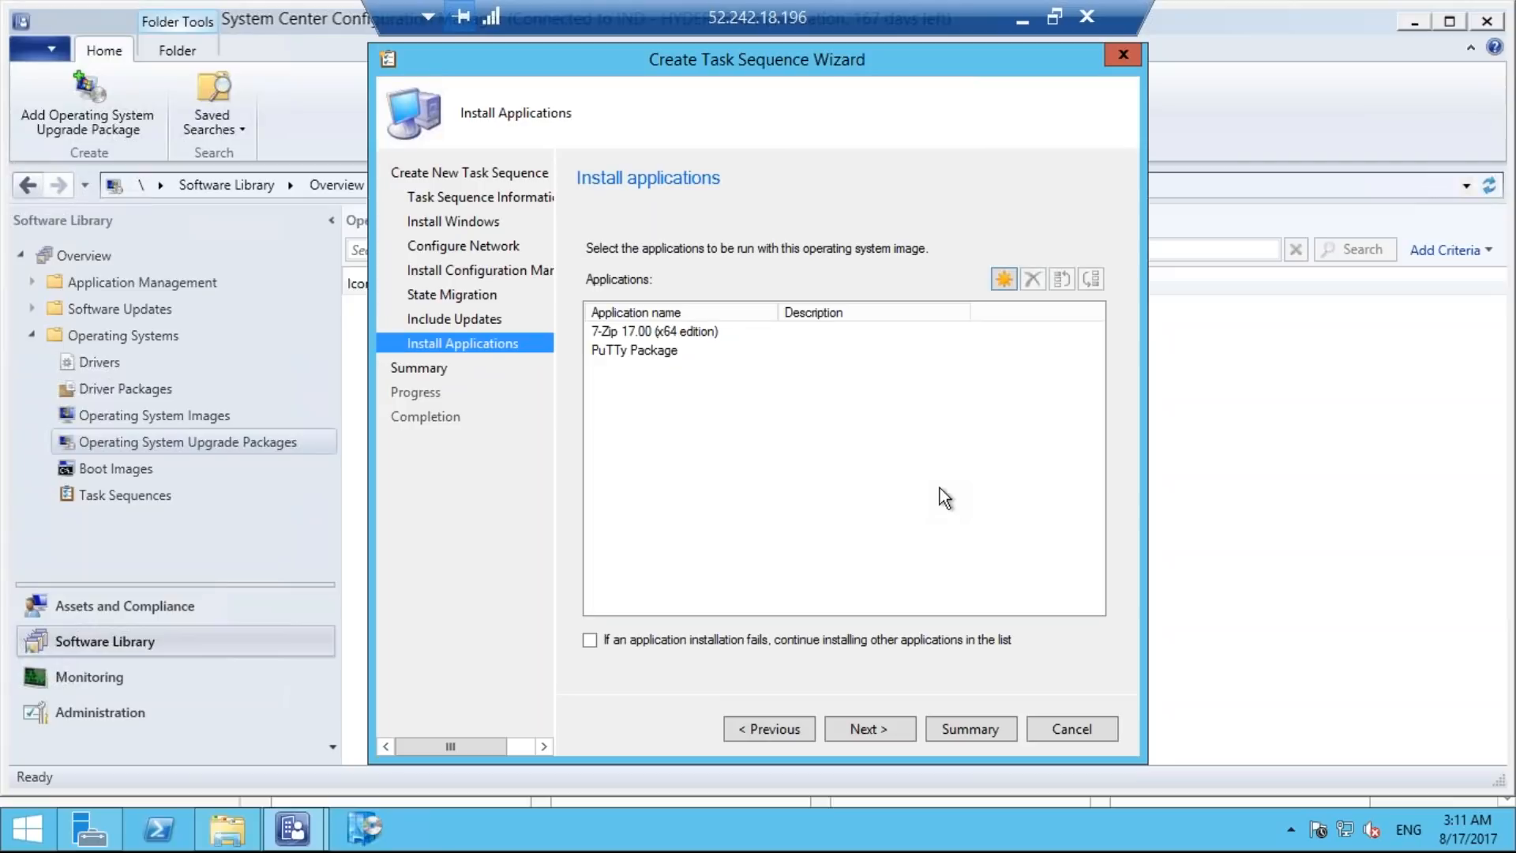
Add PDFsam Basic and Skype 7.22 to the applications, and allow the remaining installations to continue if one fails.
left_click(1000, 279)
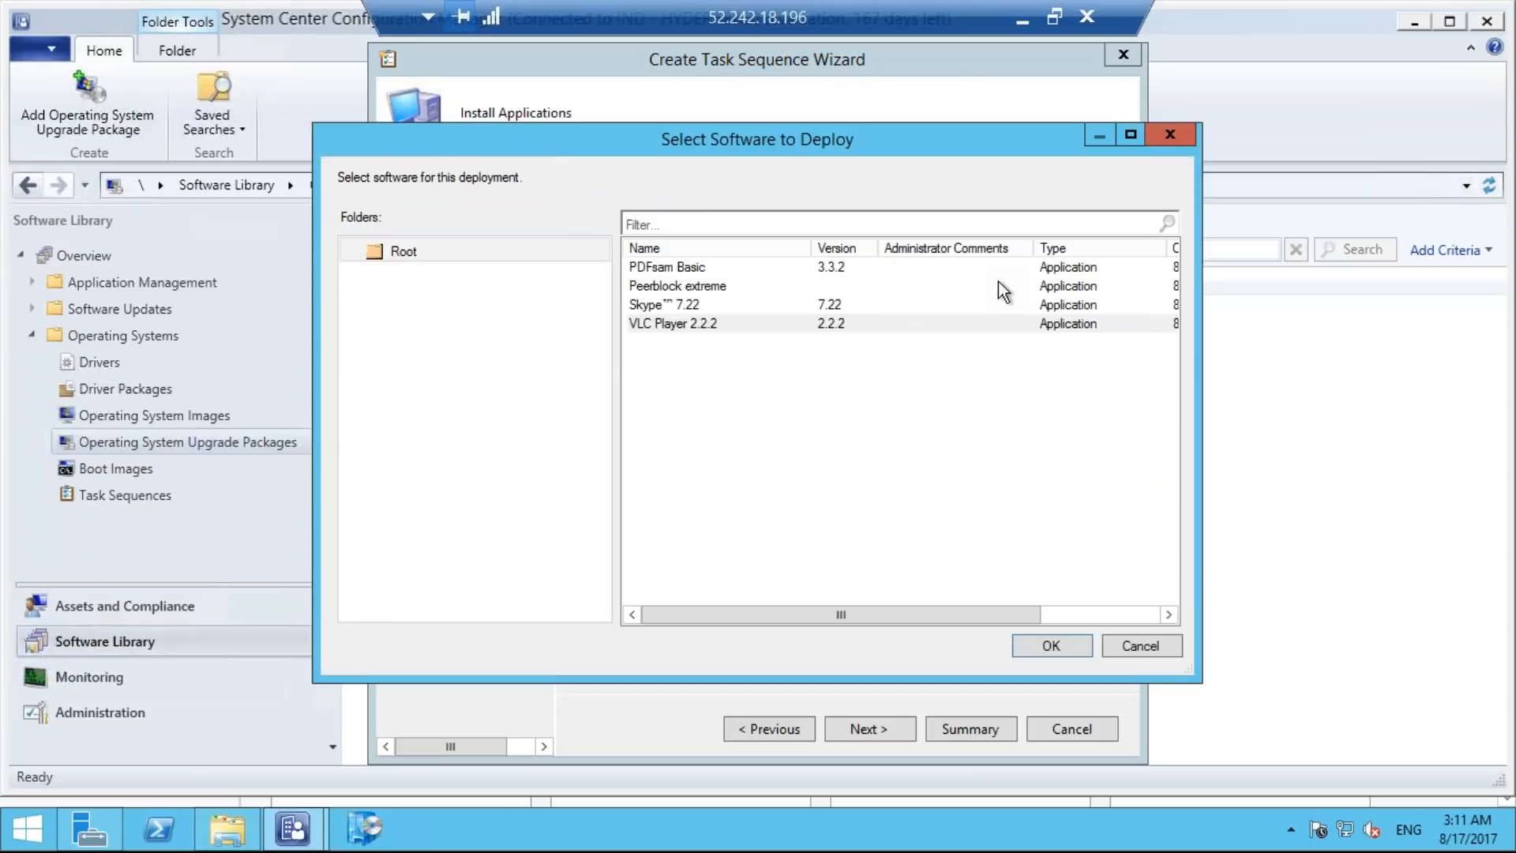
left_click(677, 269)
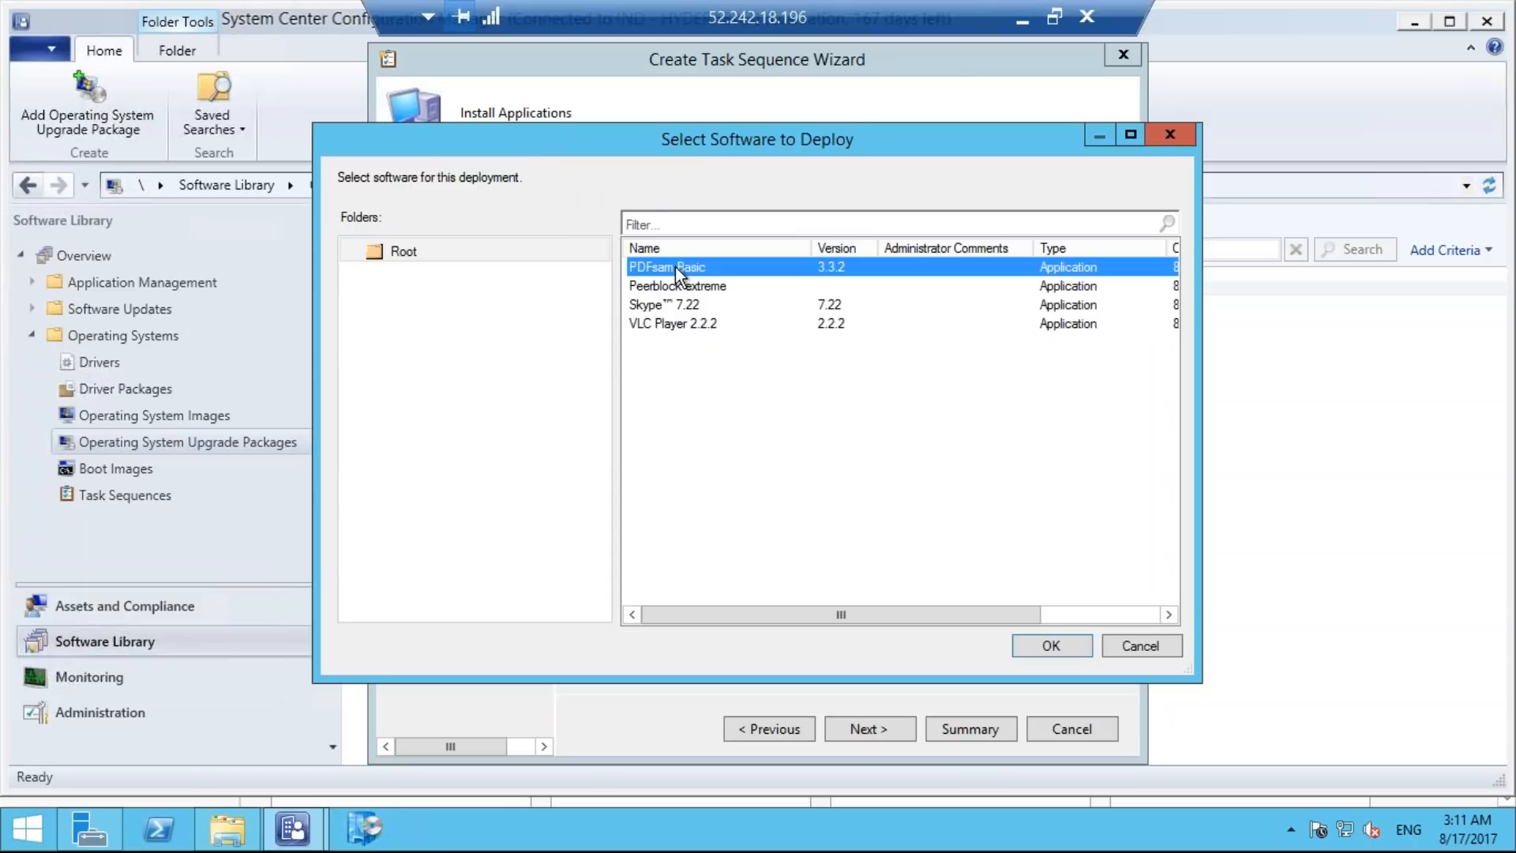
left_click(1046, 647)
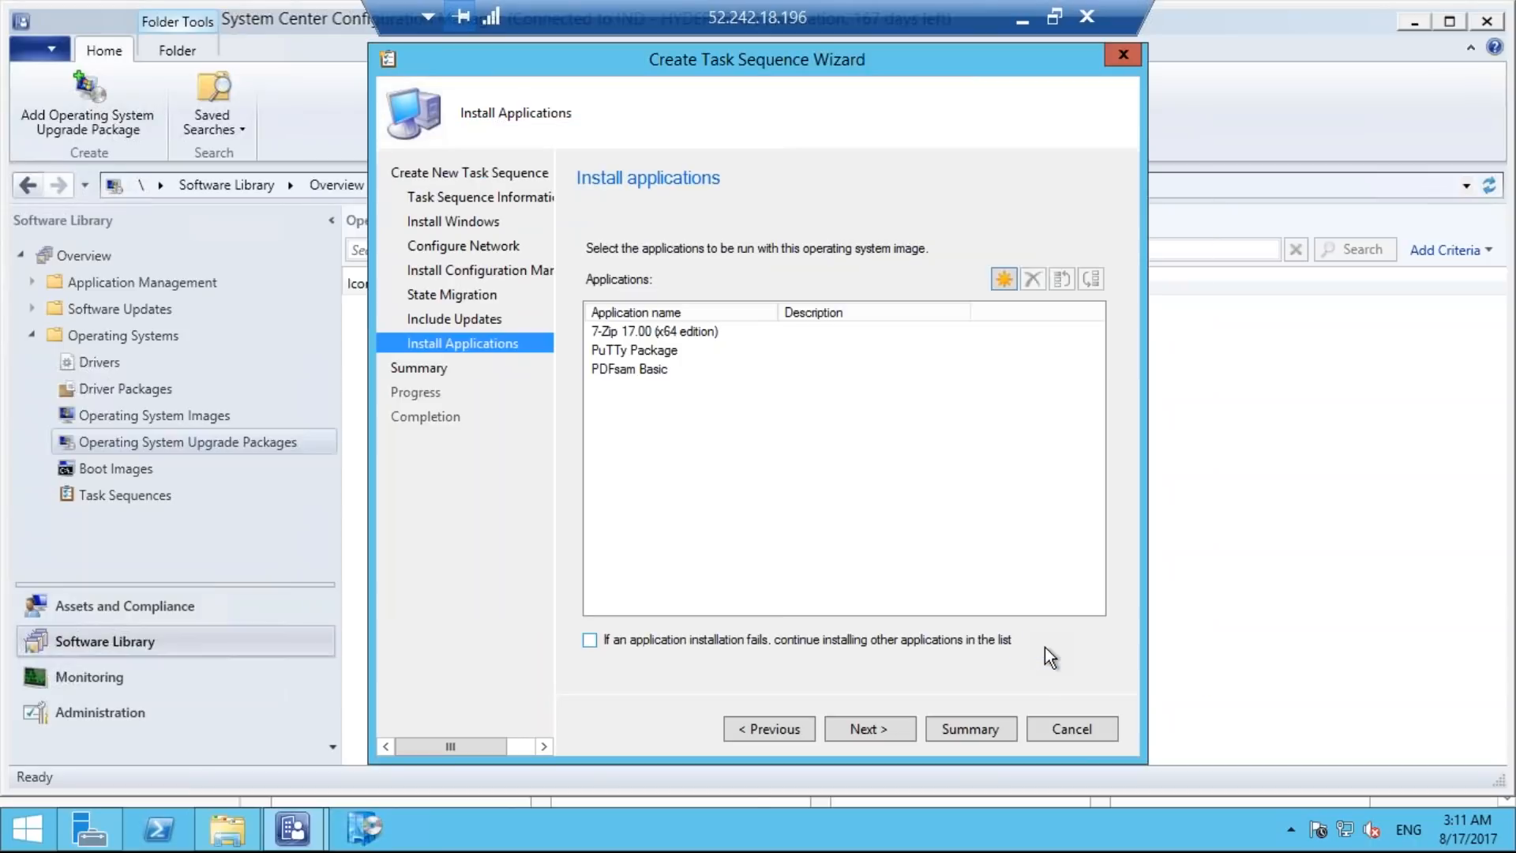
left_click(1004, 279)
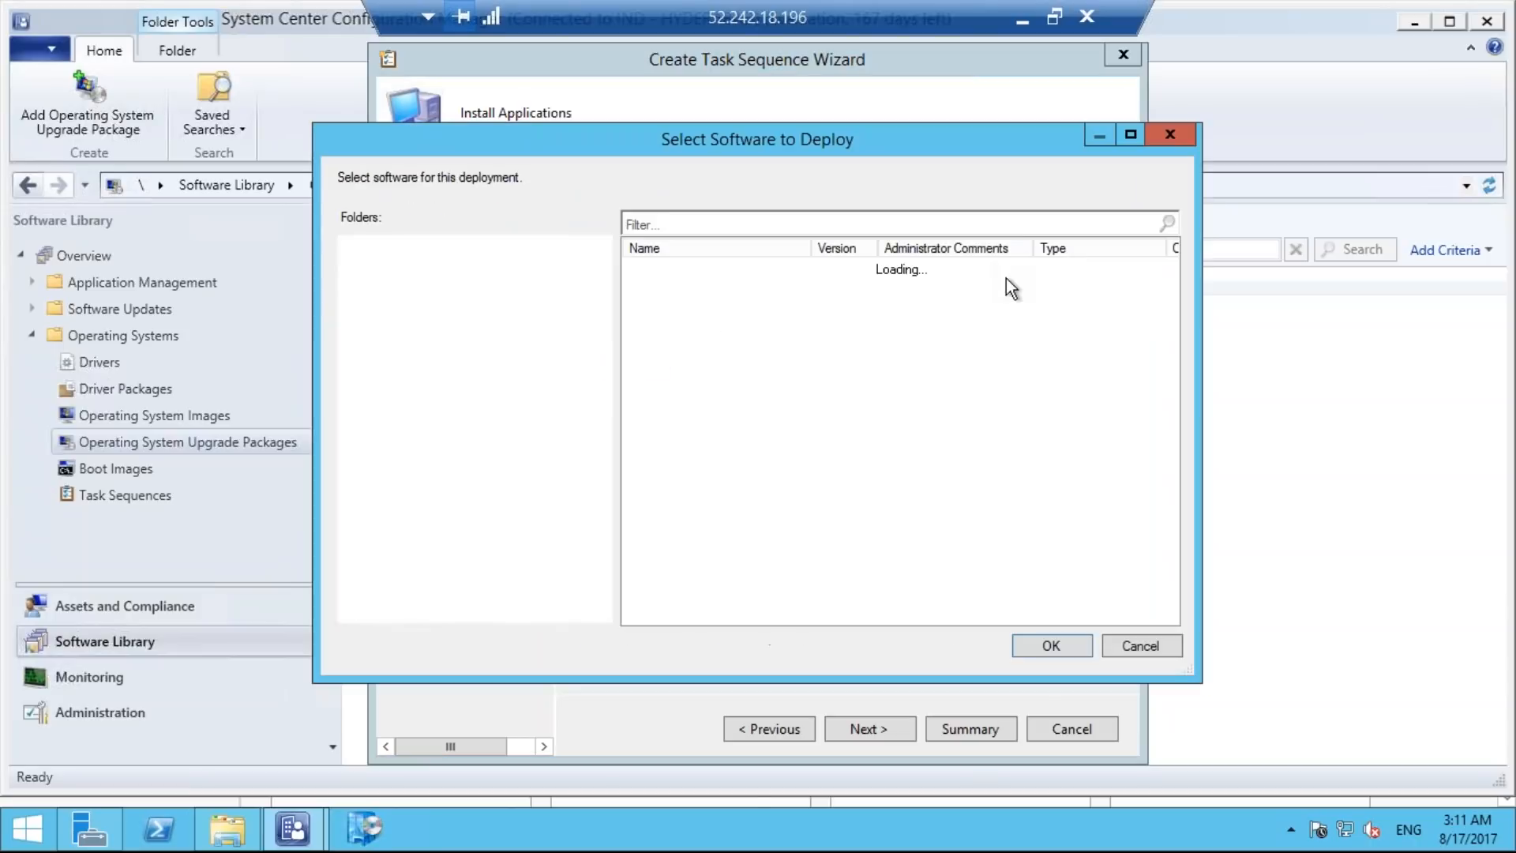
left_click(742, 268)
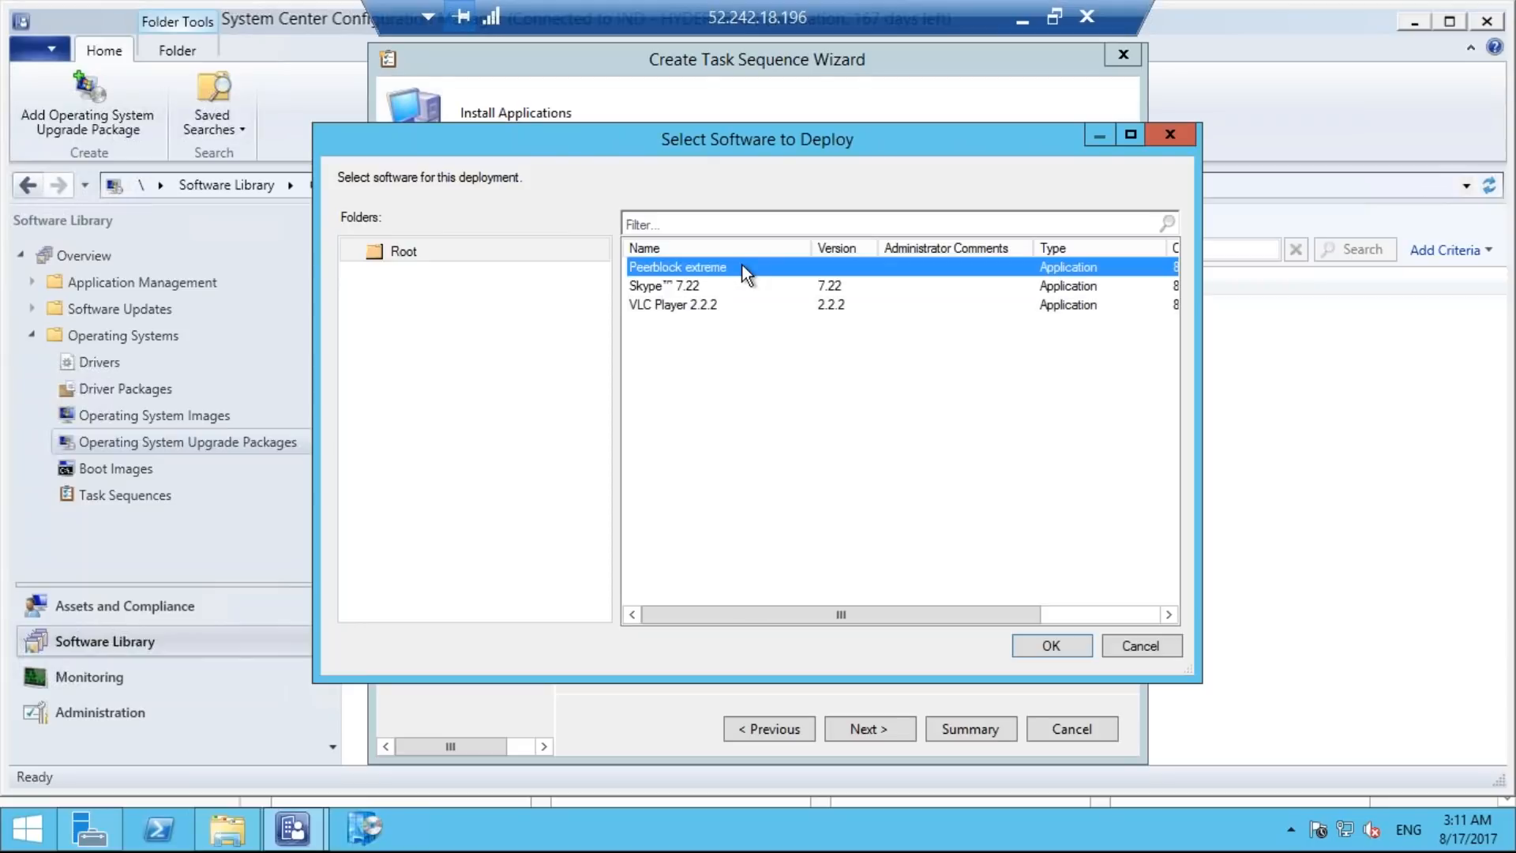
left_click(742, 286)
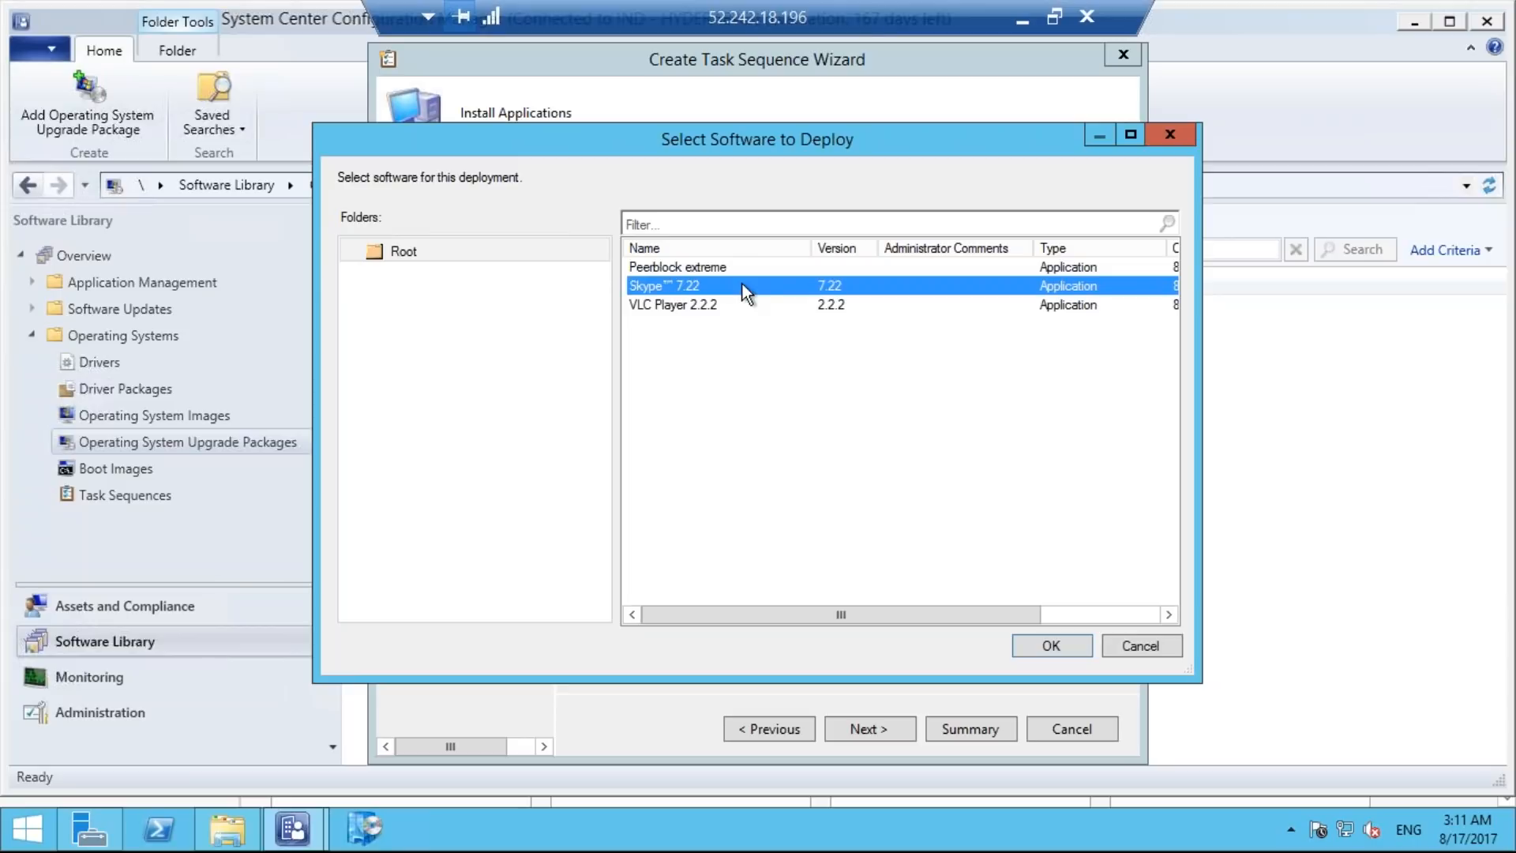
left_click(1050, 646)
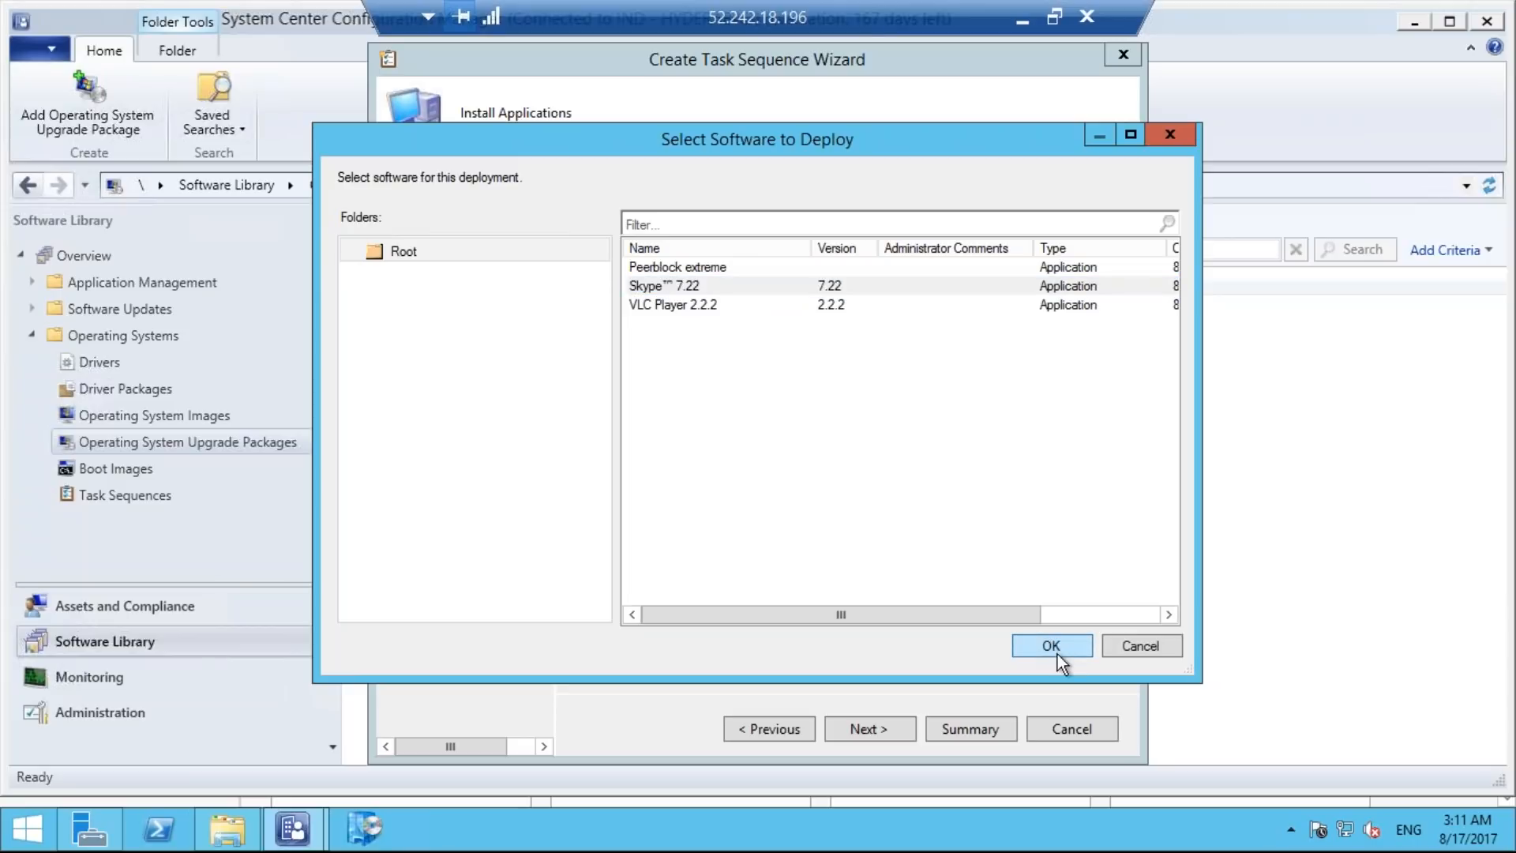
left_click(1045, 647)
left_click(1043, 647)
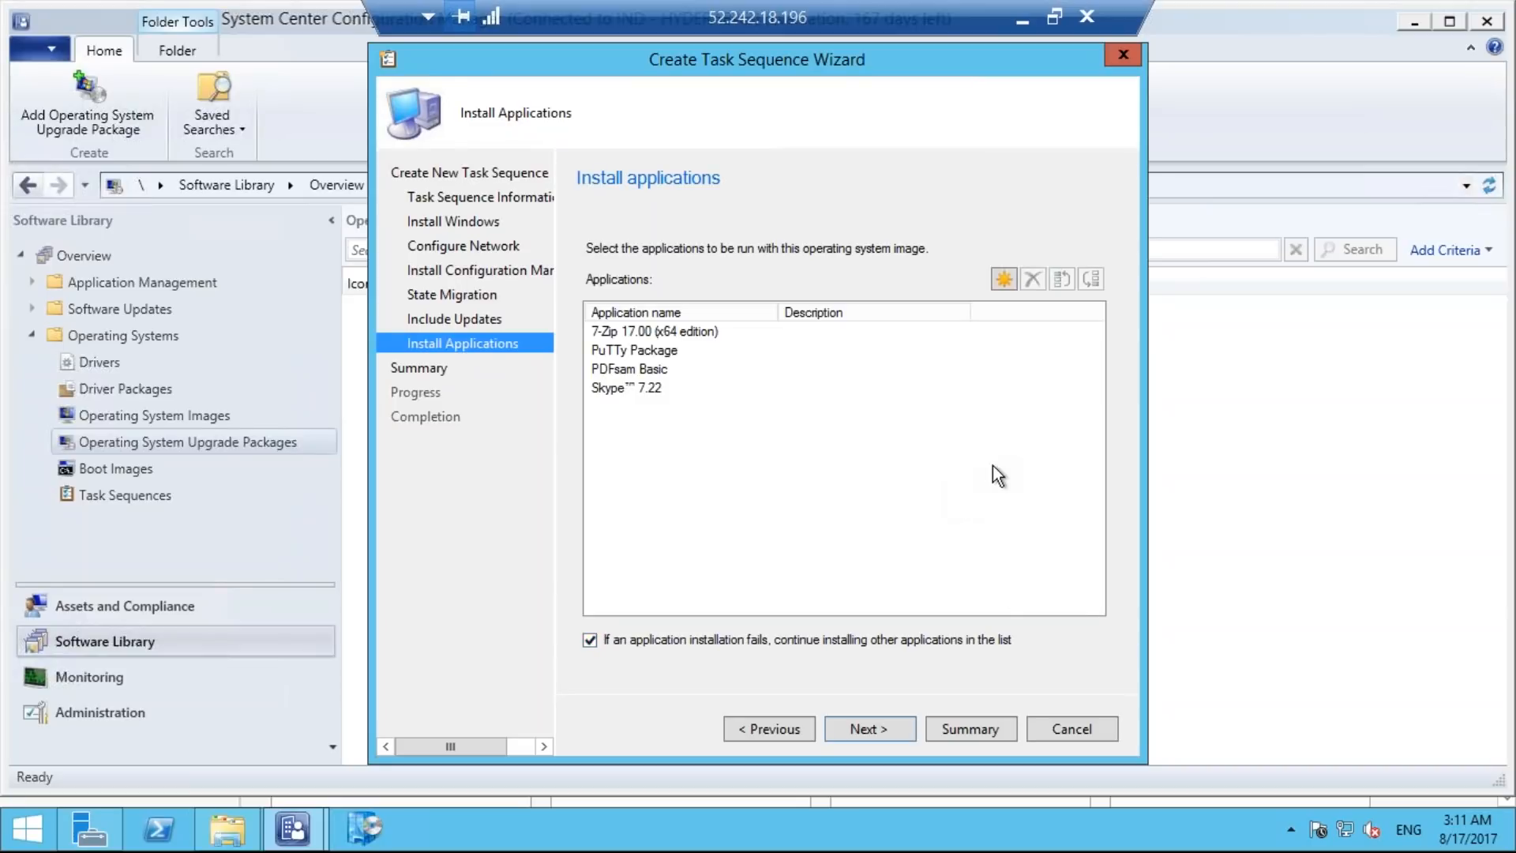
Confirm the summarized settings to create the task sequence, and close the wizard.
left_click(866, 727)
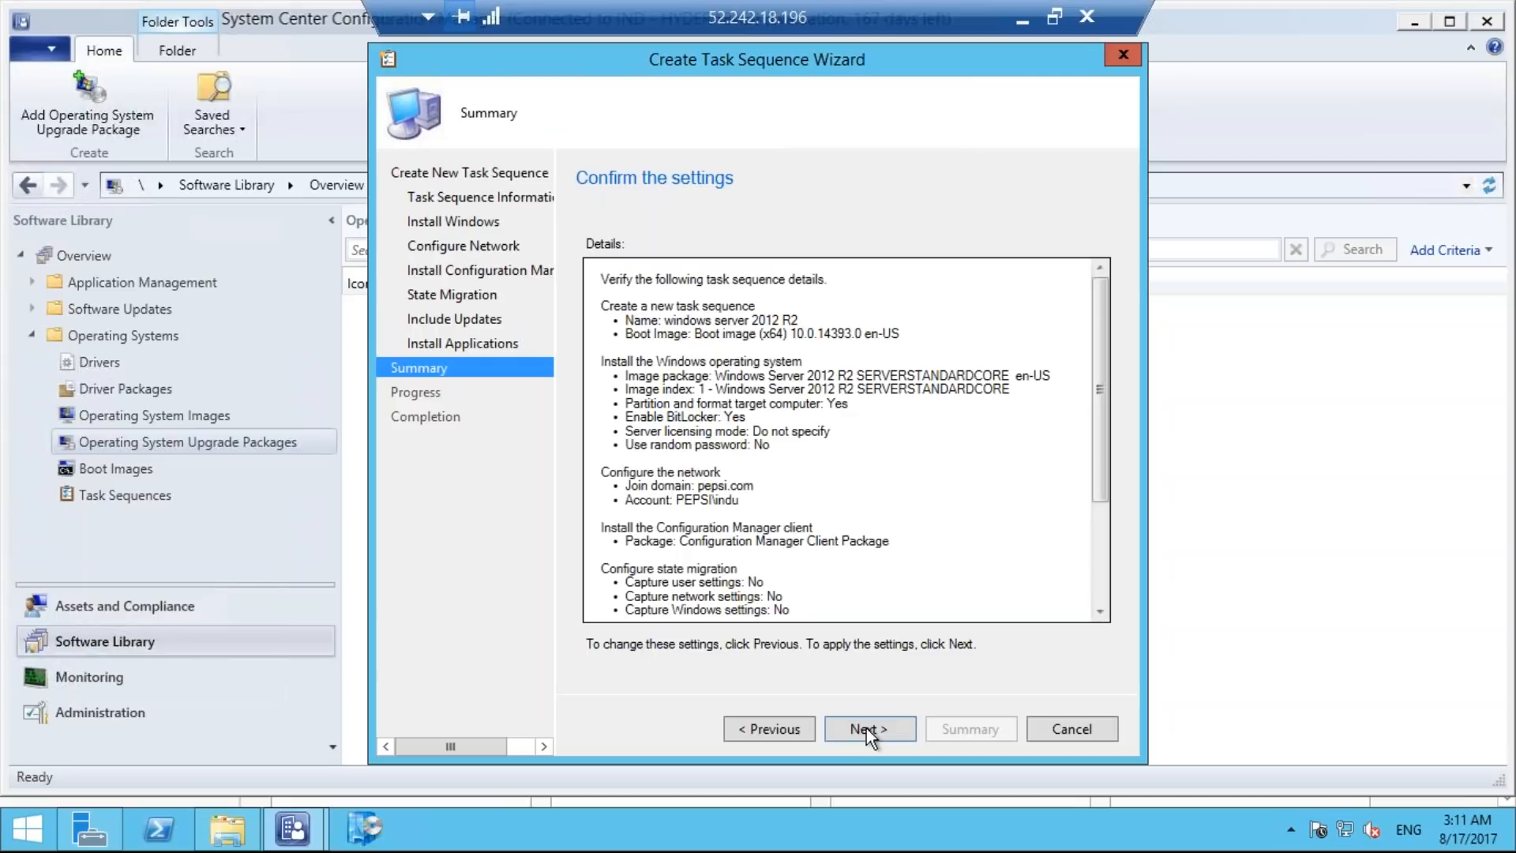
left_click(865, 728)
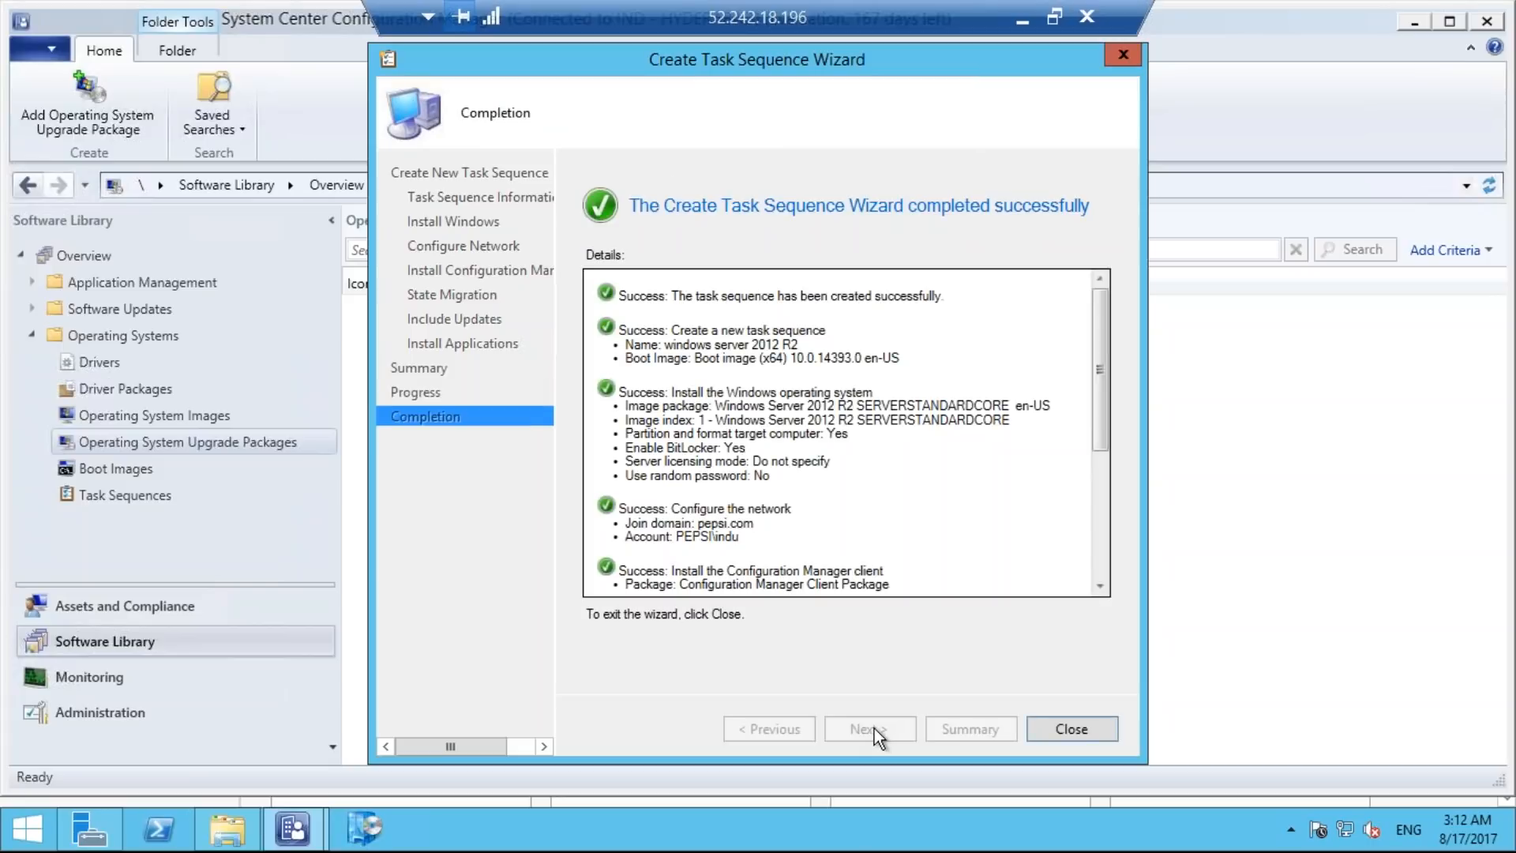
left_click(1090, 733)
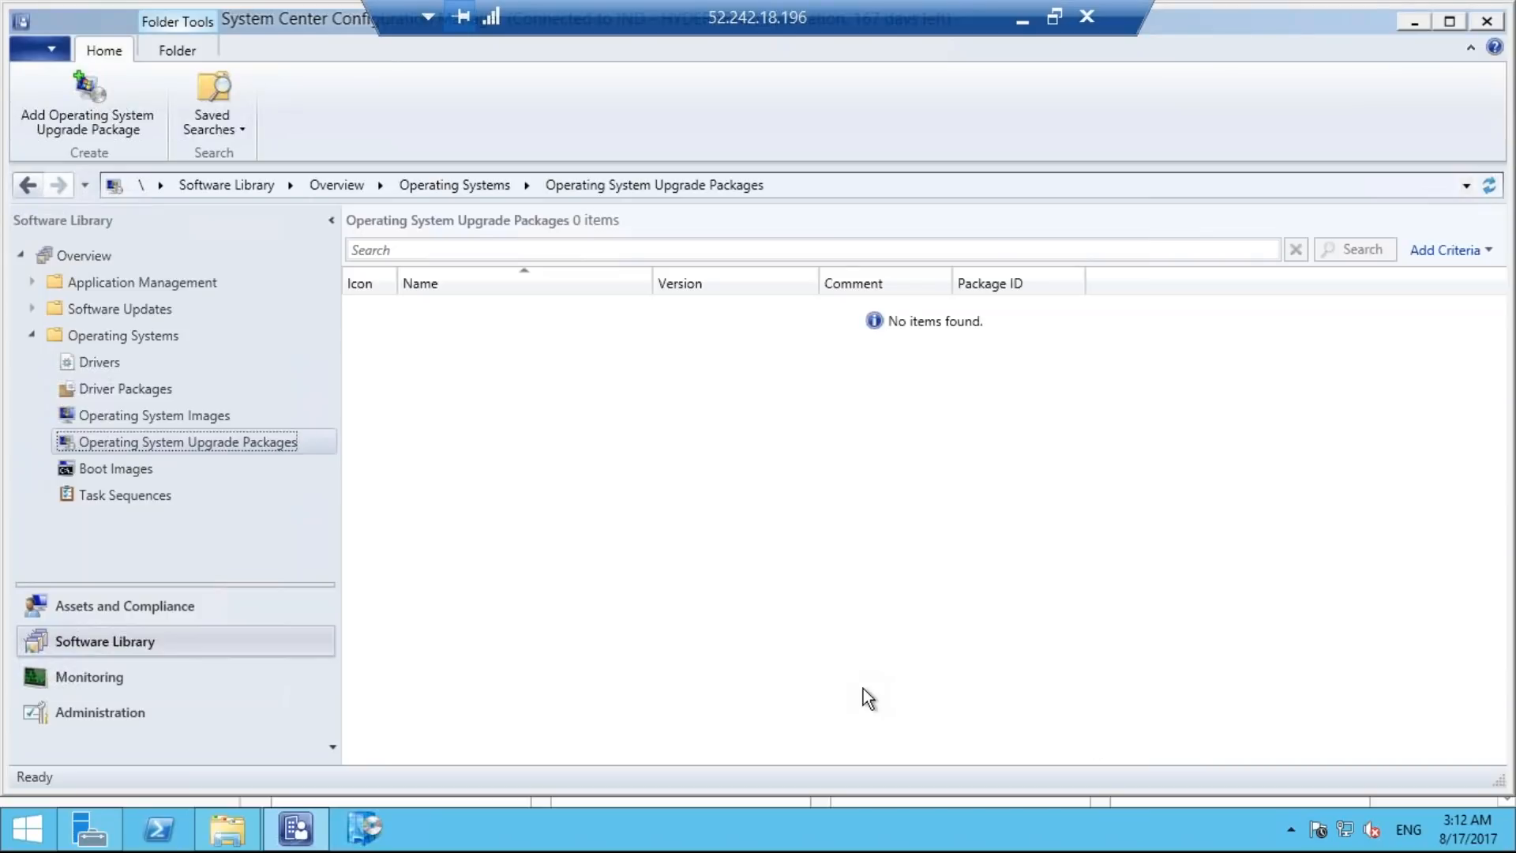
Examine the steps of the windows server 2012 R2 task sequence in the Task Sequence Editor, and close the editor.
left_click(155, 495)
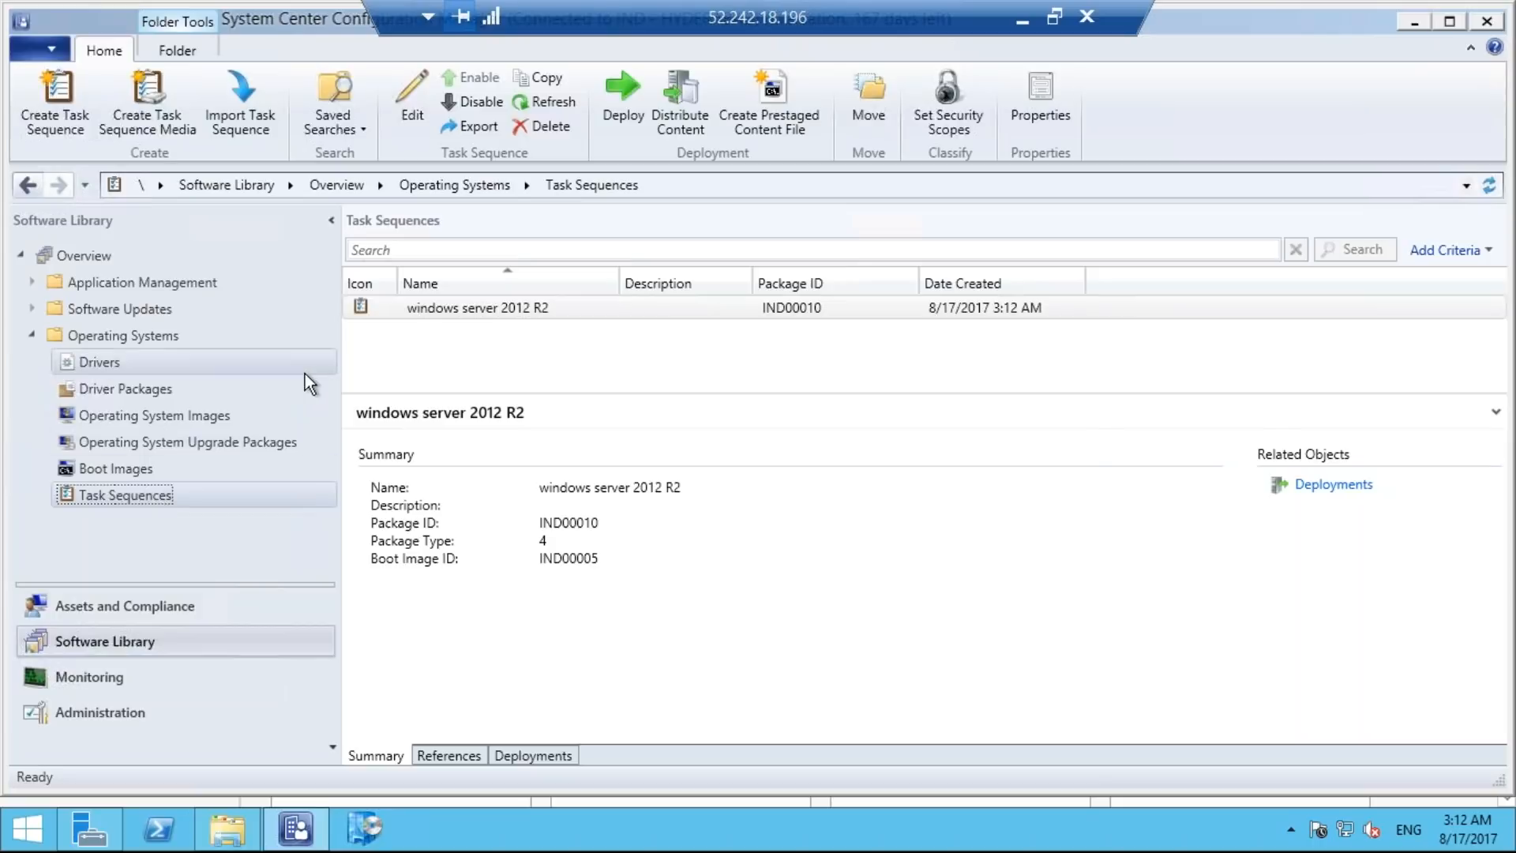
right_click(211, 497)
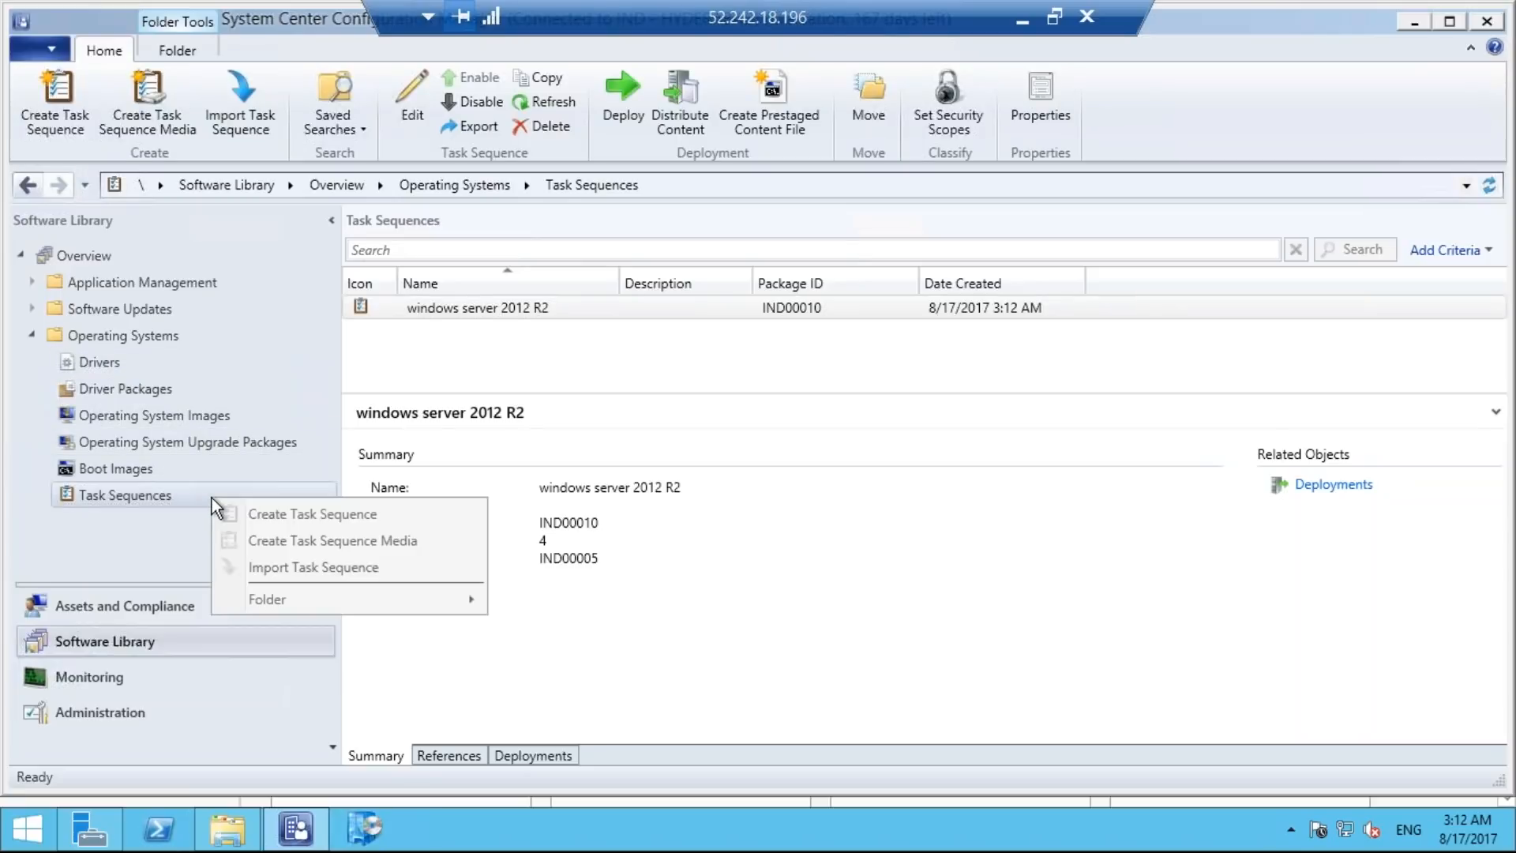
left_click(598, 367)
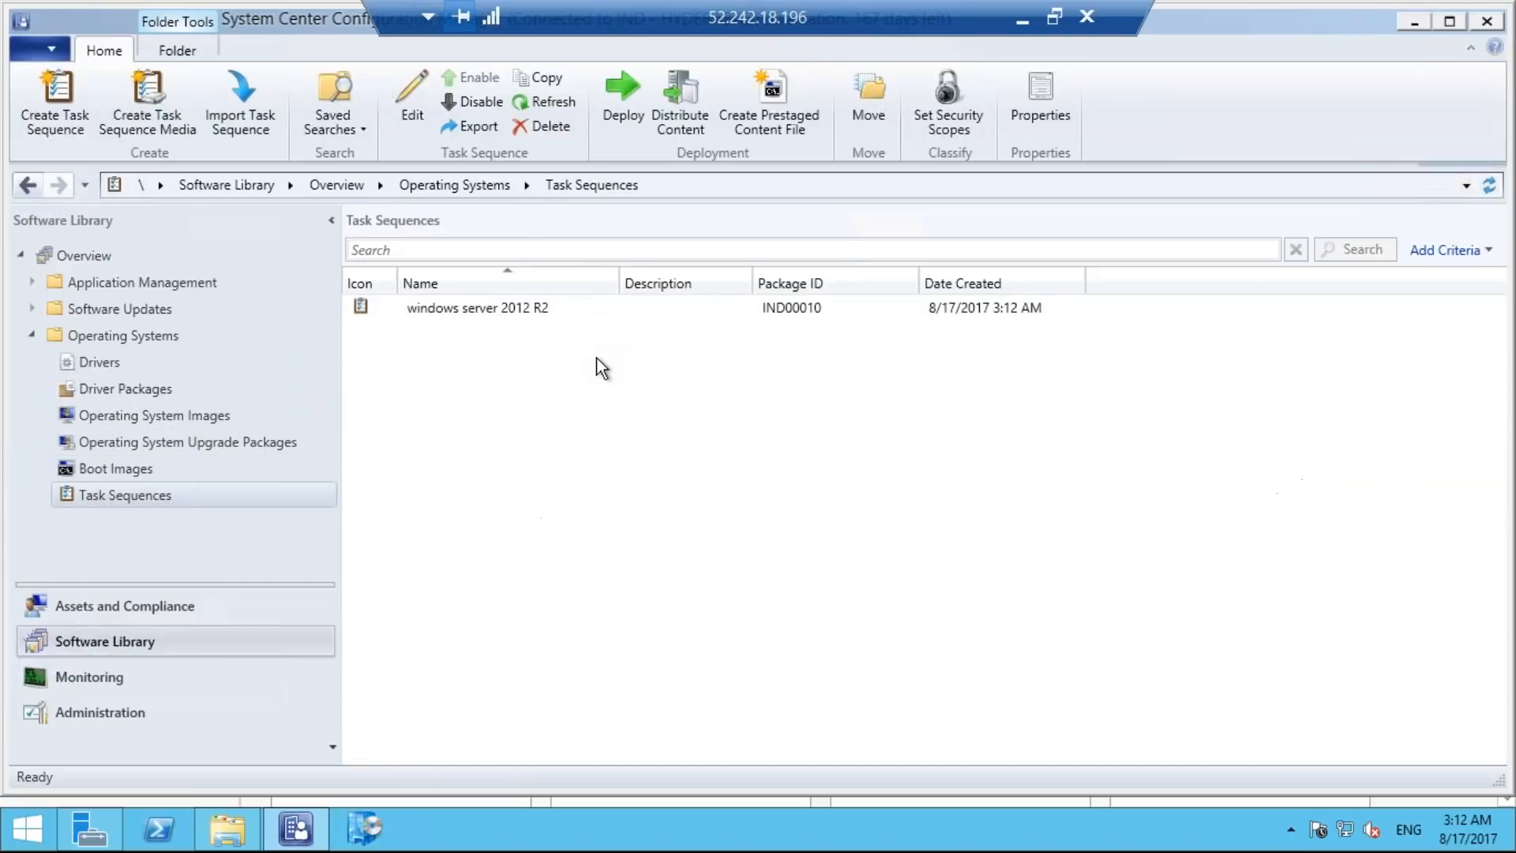
right_click(554, 314)
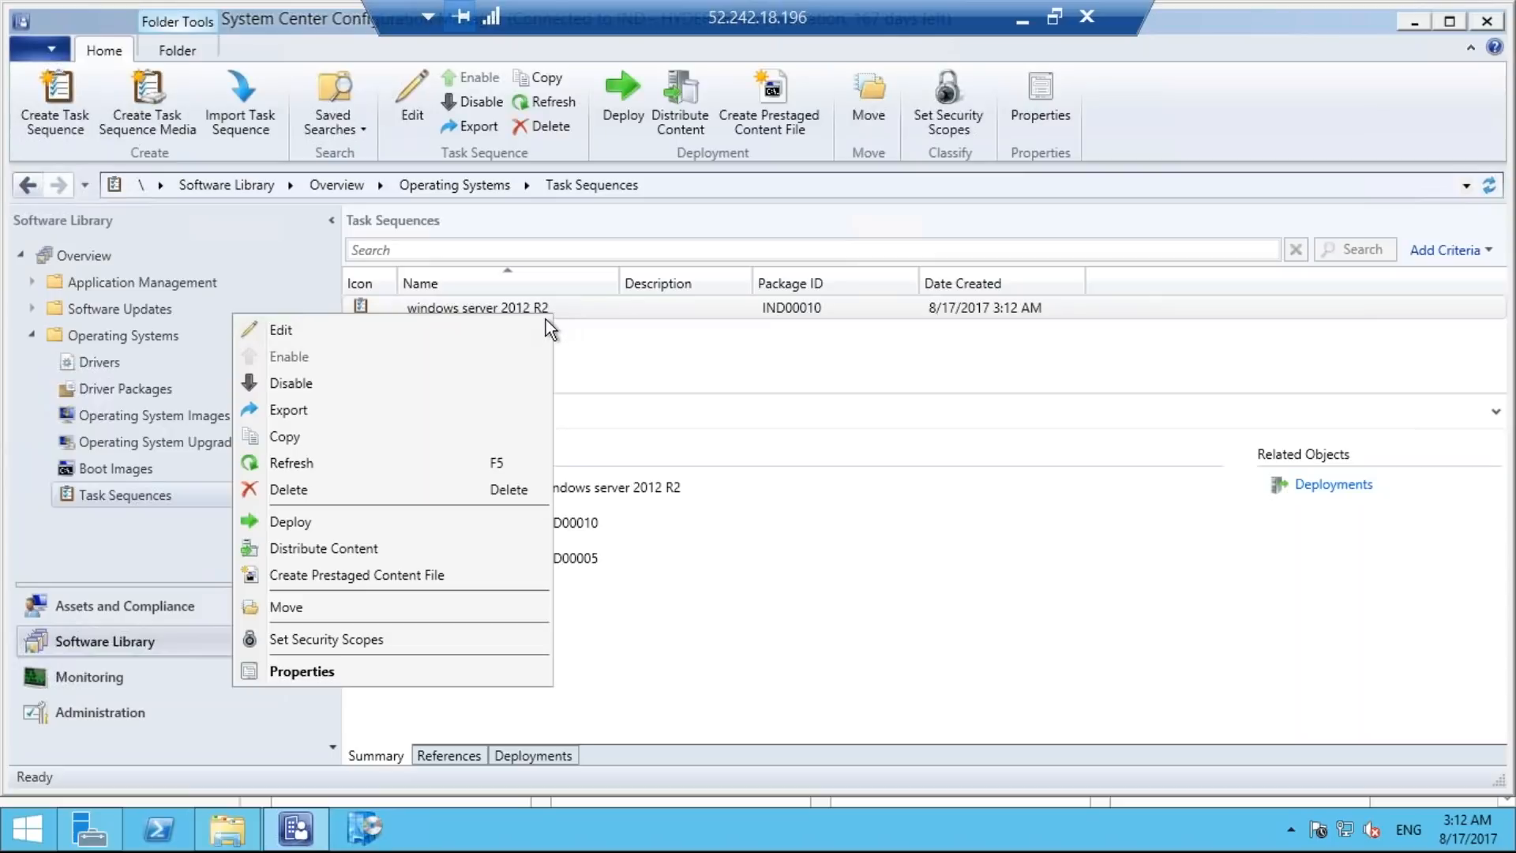
left_click(533, 328)
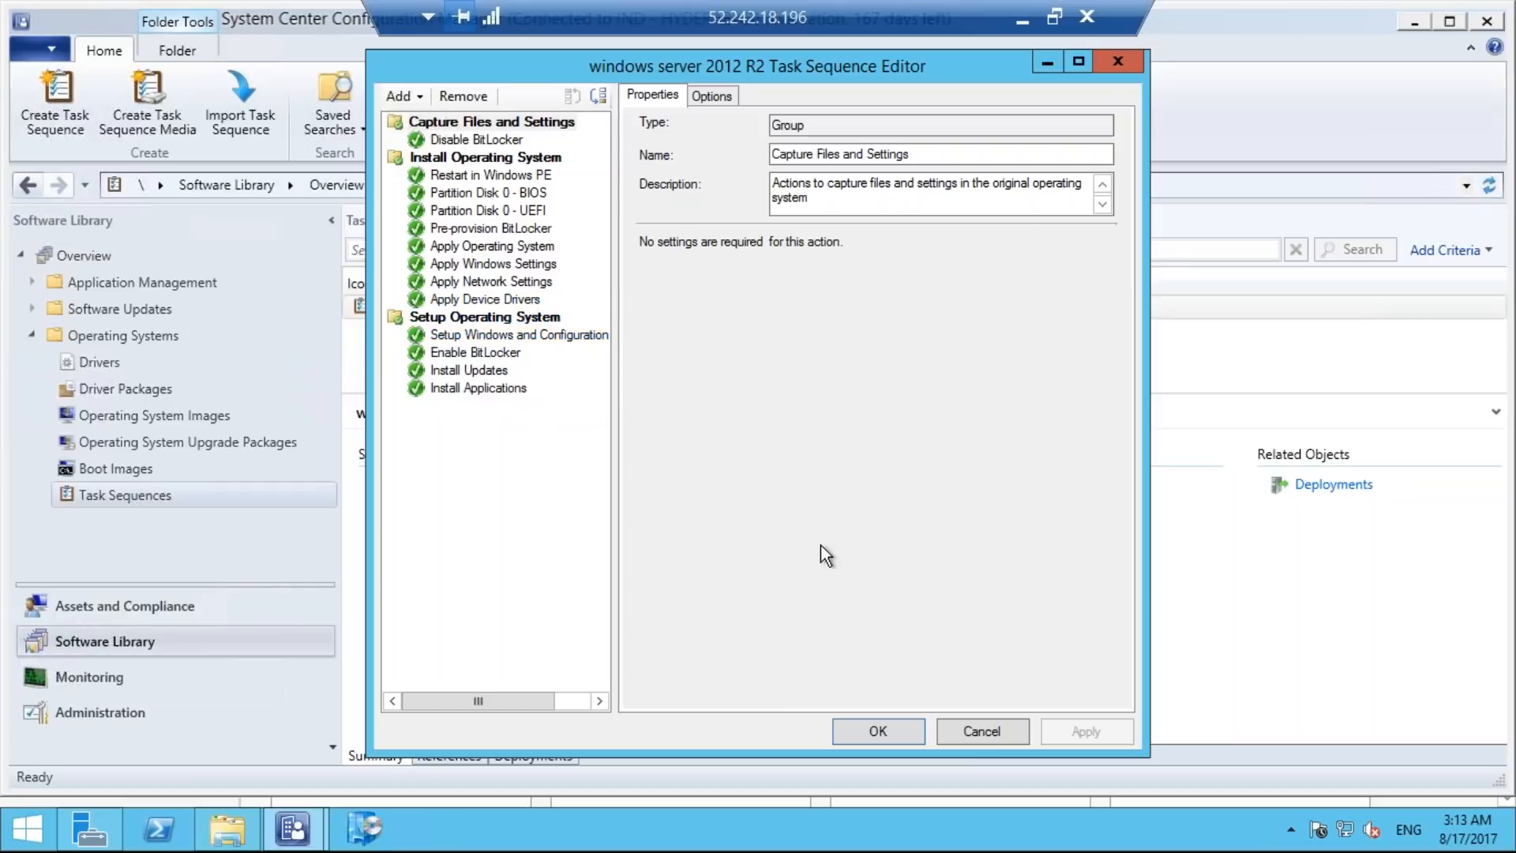
left_click(884, 734)
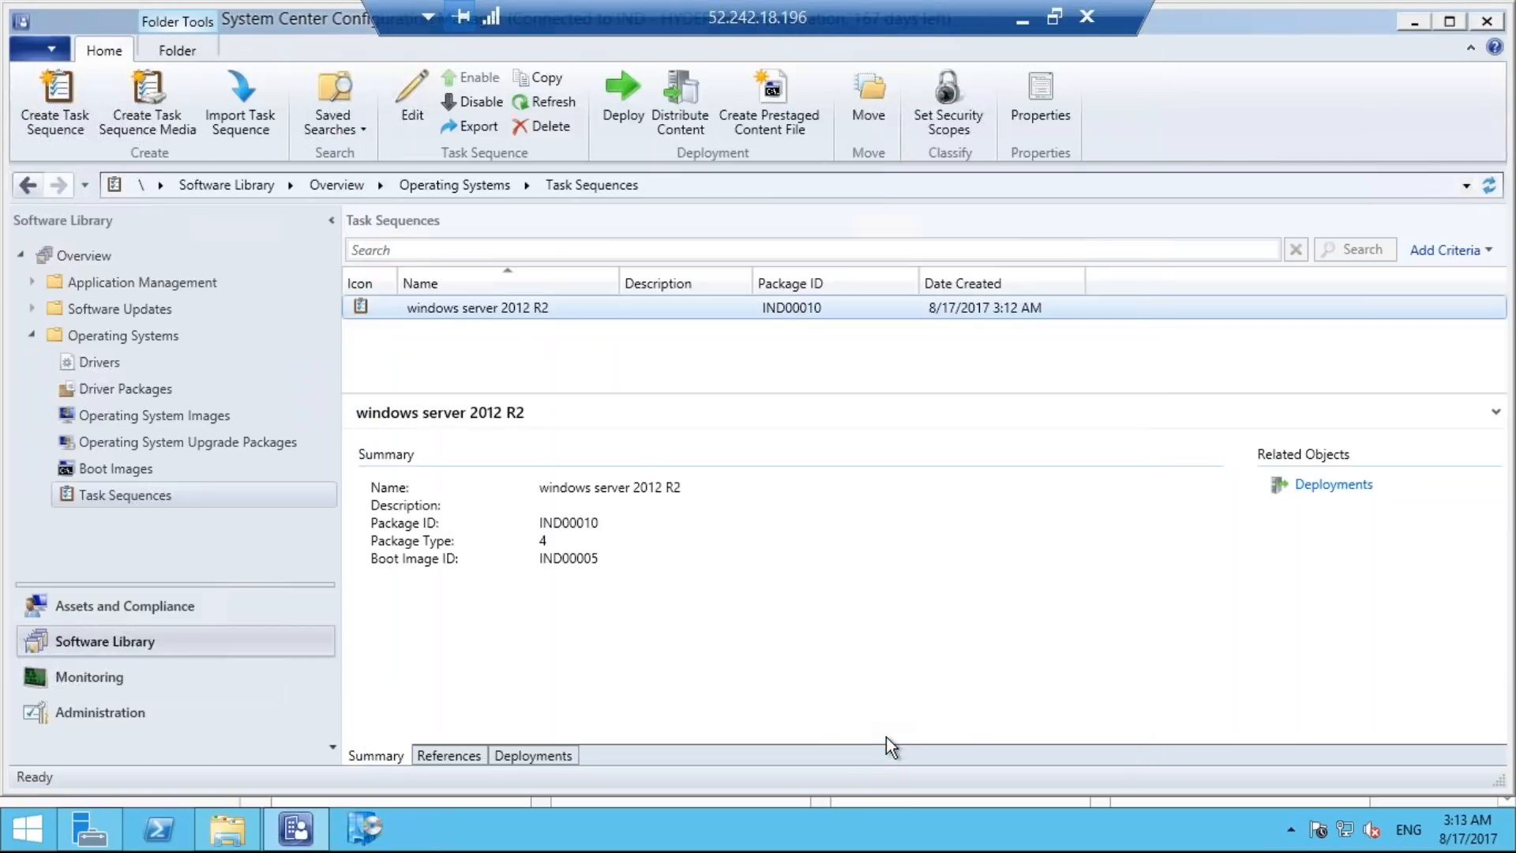
Start a deployment of the windows server 2012 R2 task sequence and choose All Unknown Computers as its target collection.
right_click(549, 308)
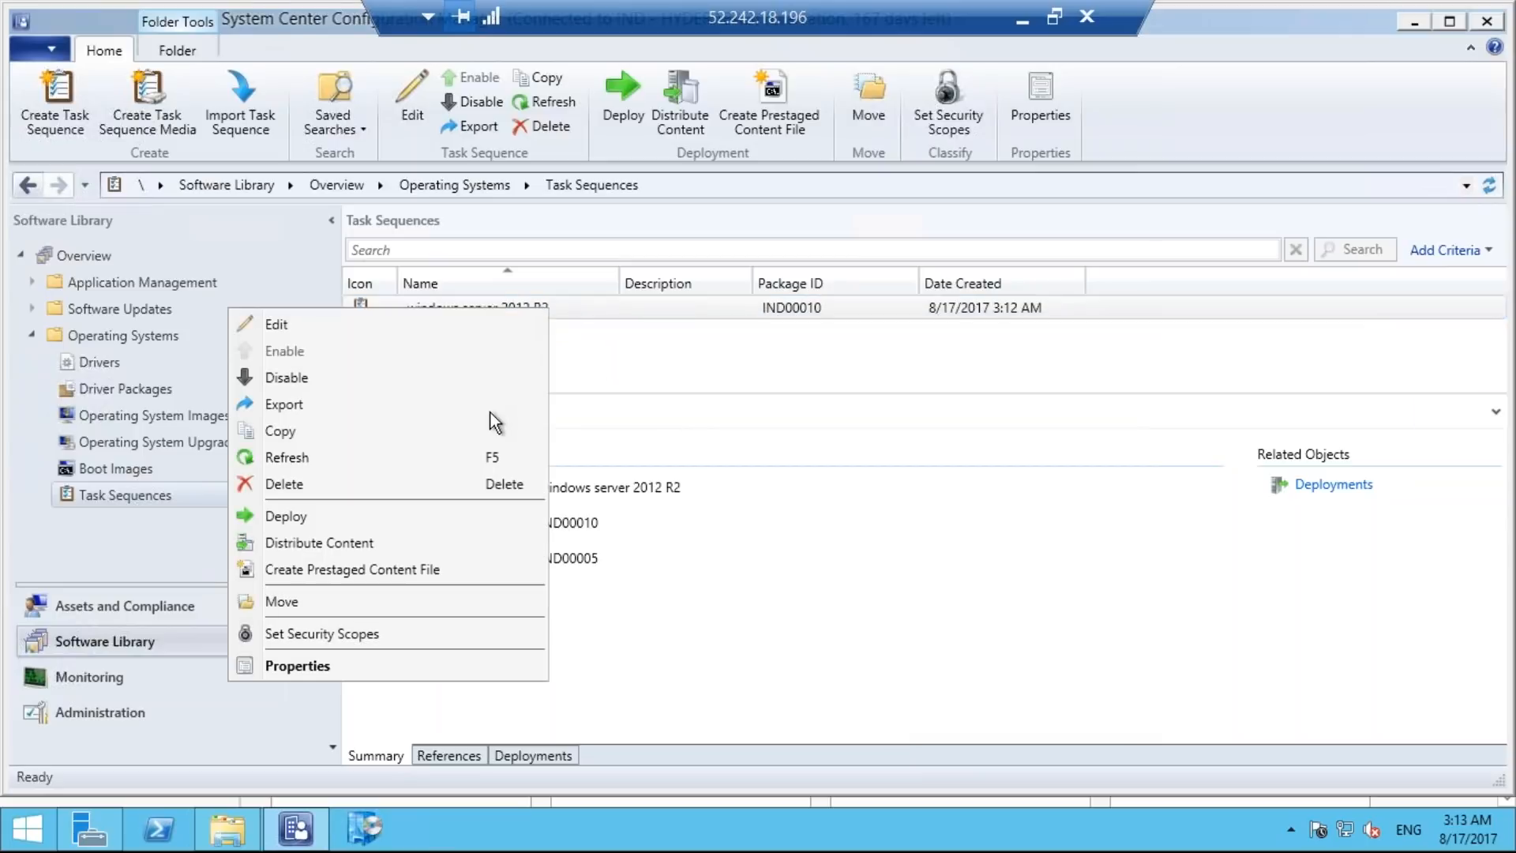
left_click(461, 516)
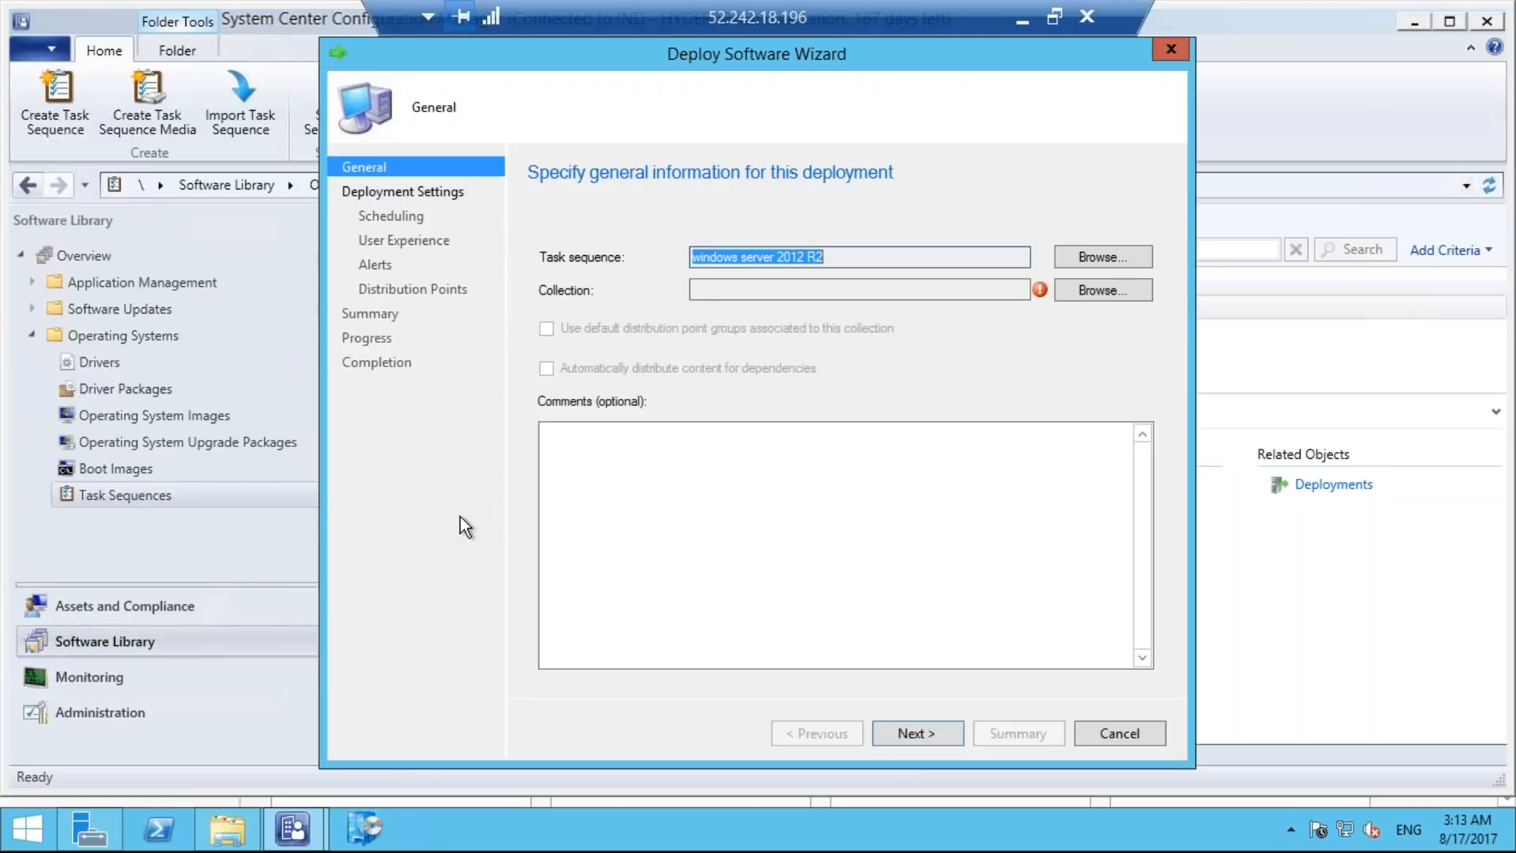
left_click(743, 498)
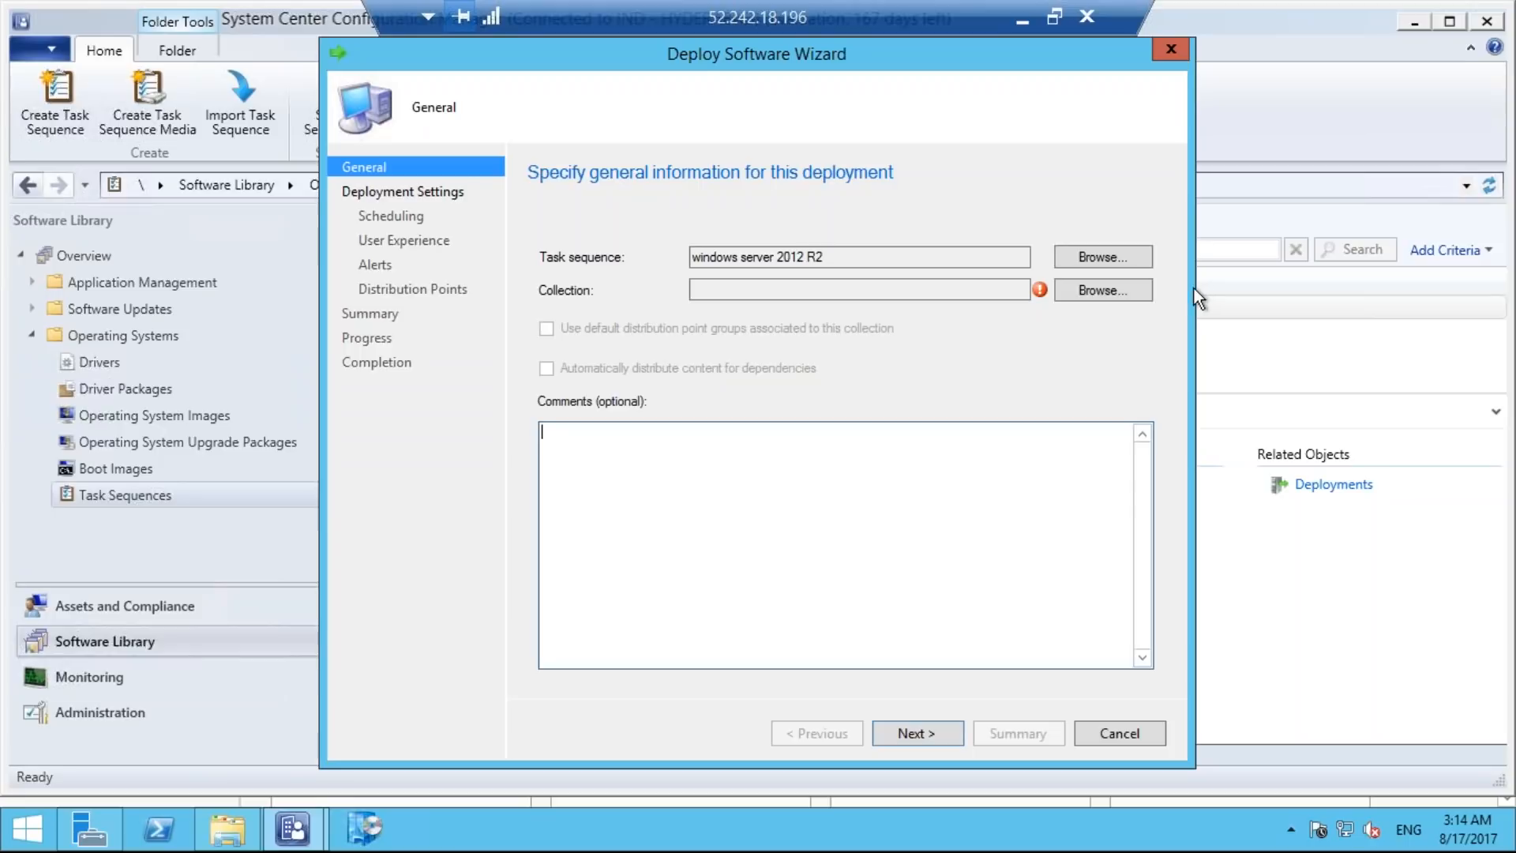
left_click(1106, 258)
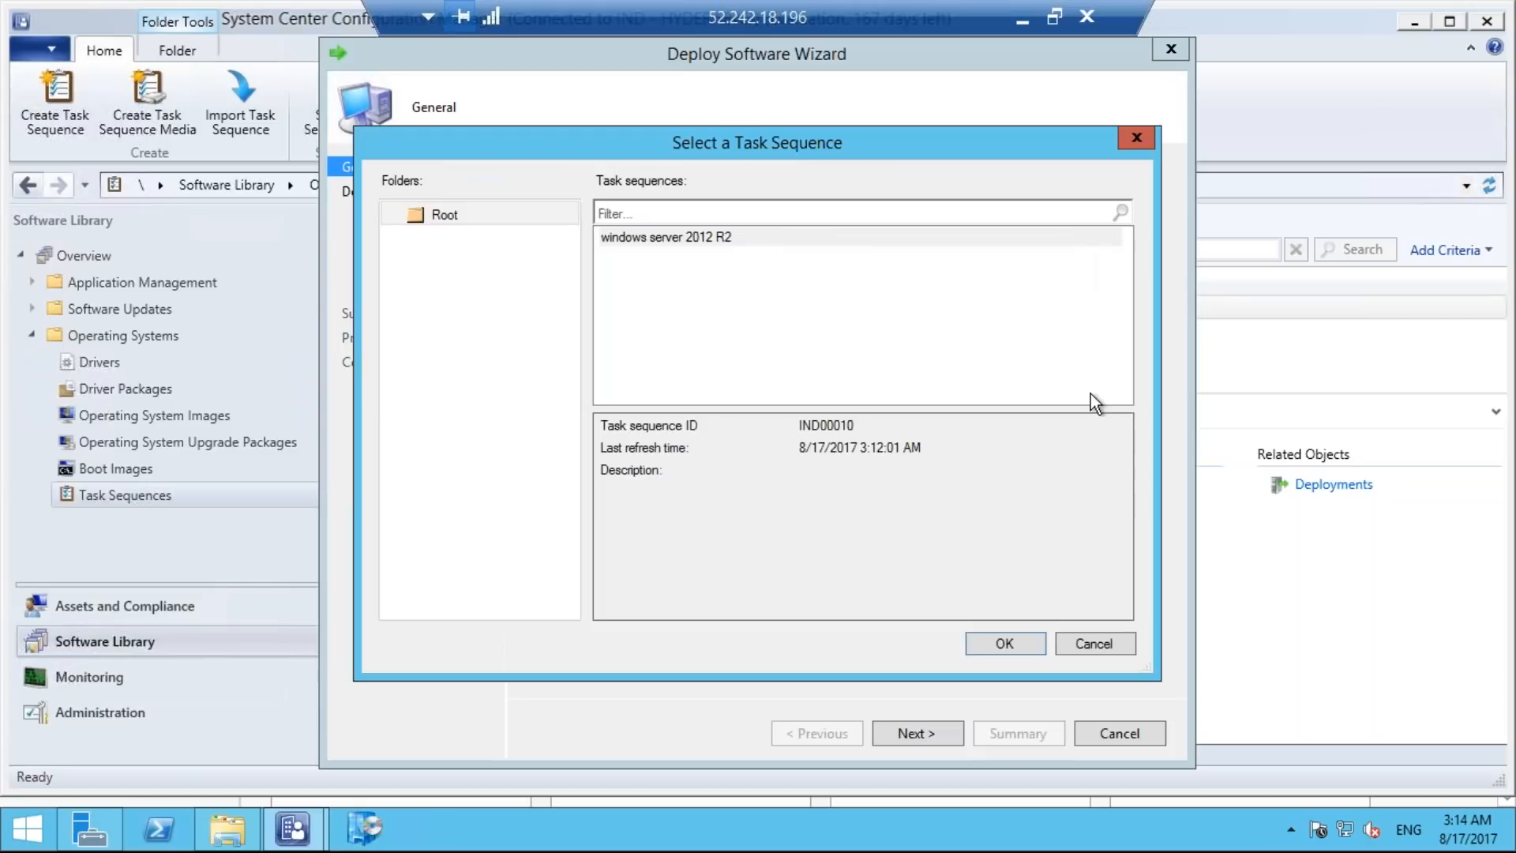
left_click(1125, 651)
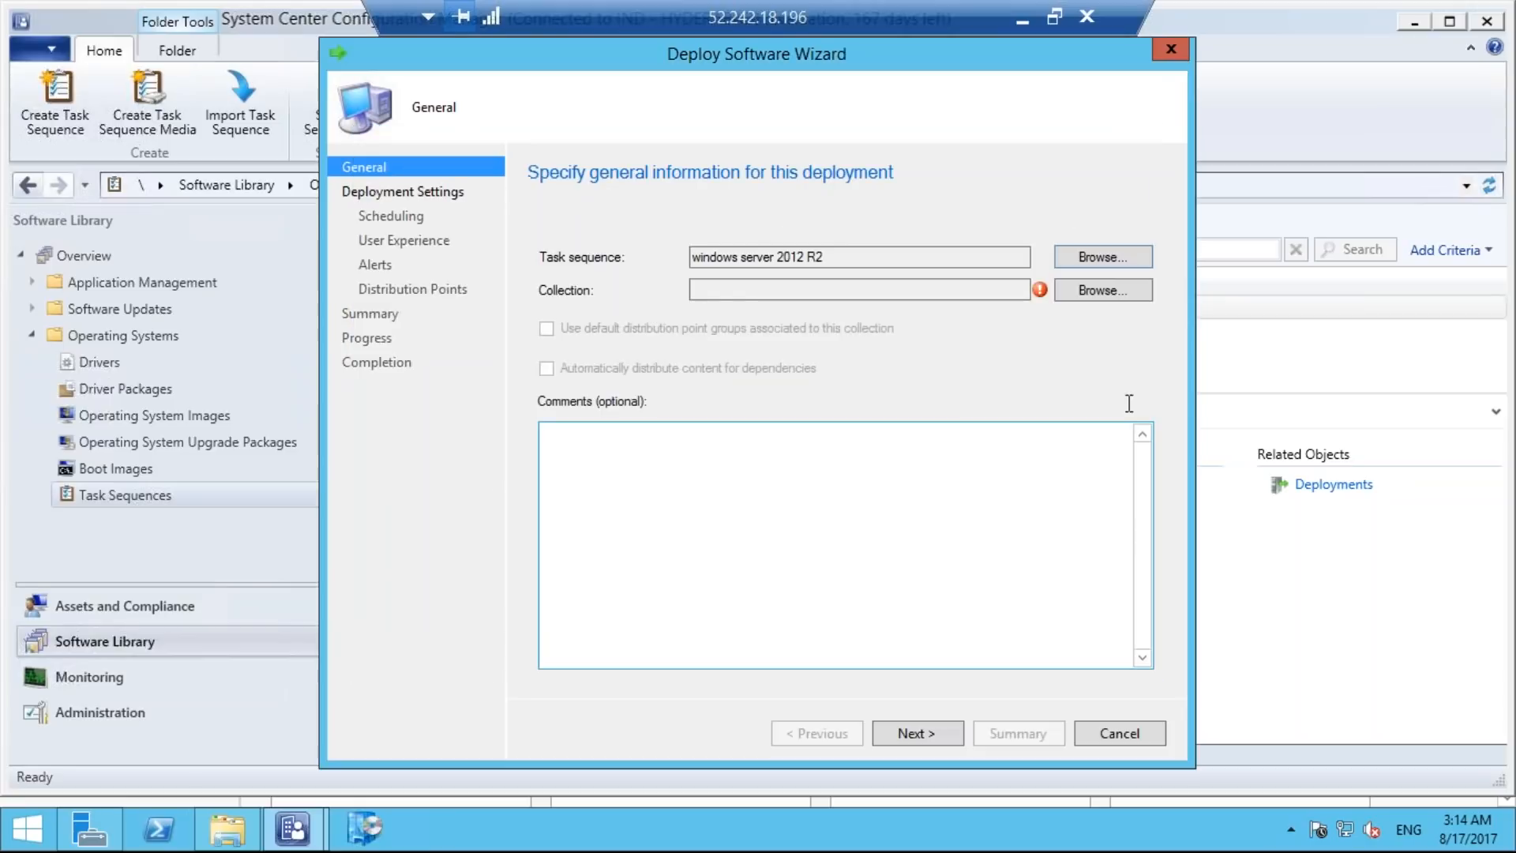
left_click(1097, 294)
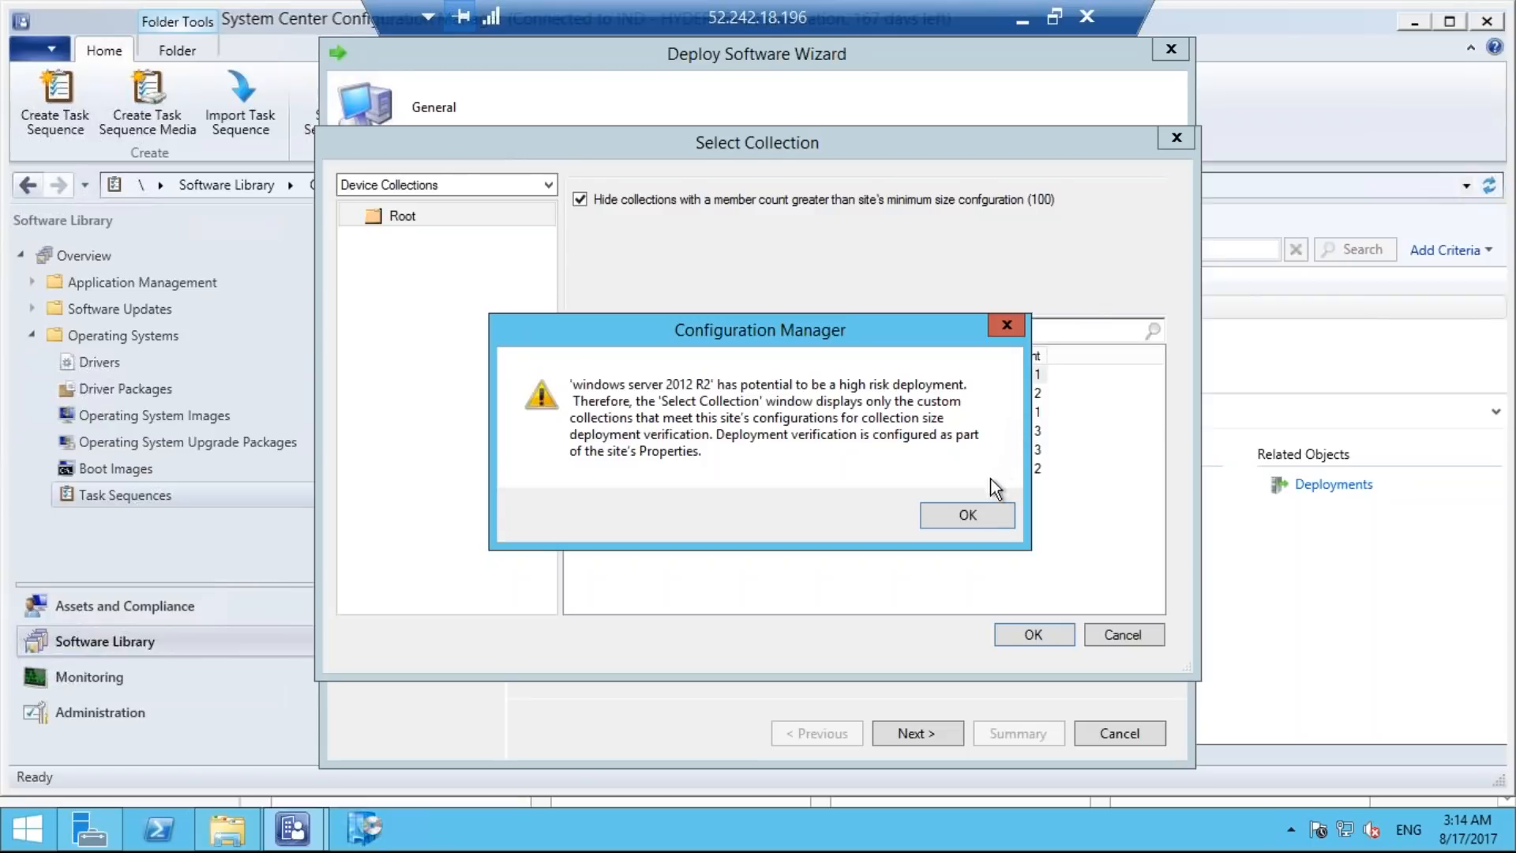
left_click(982, 518)
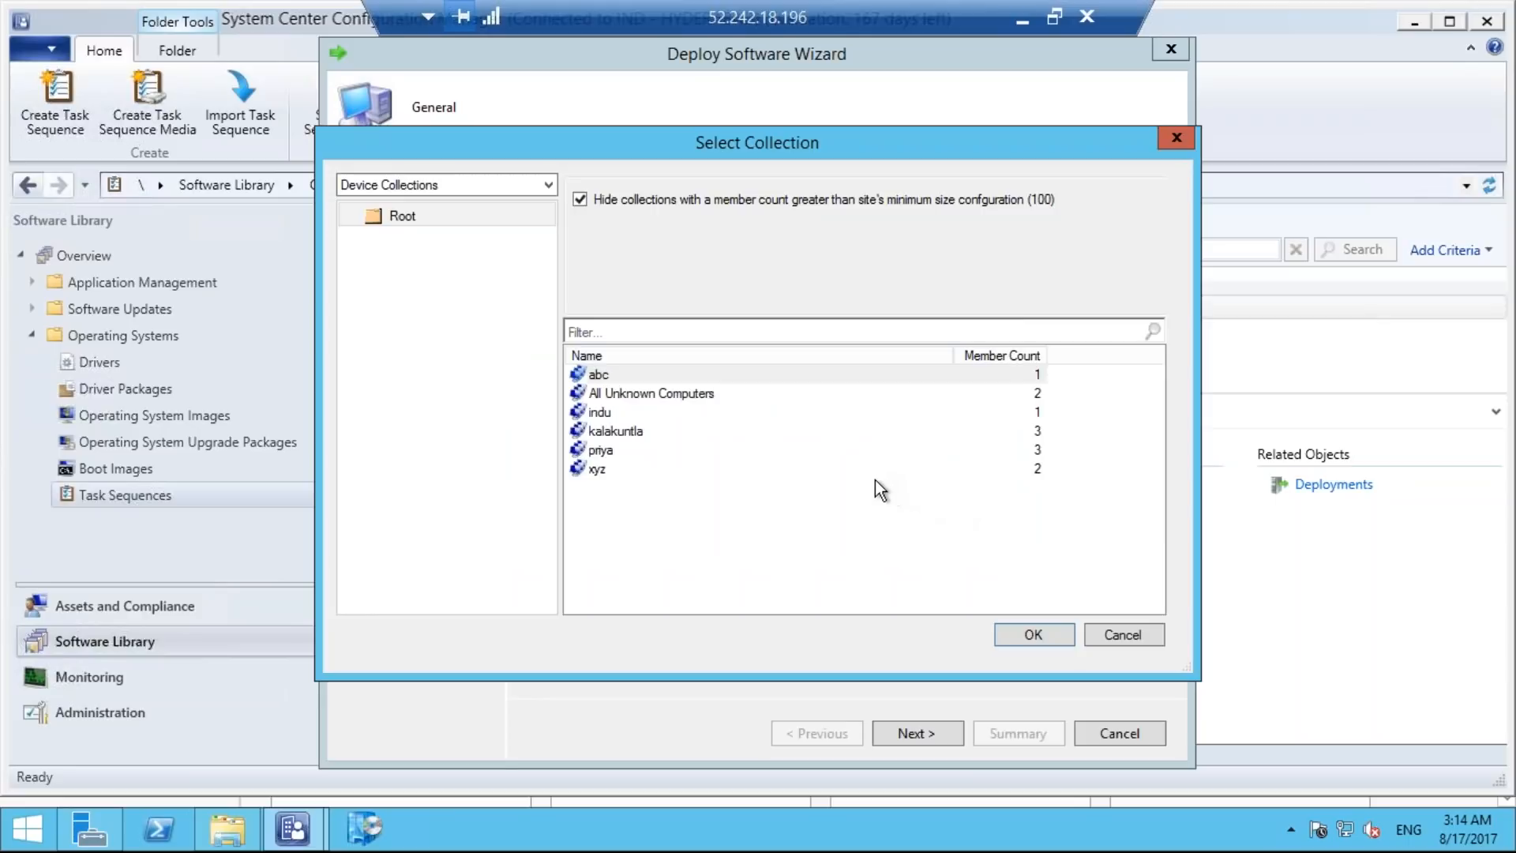
left_click(685, 394)
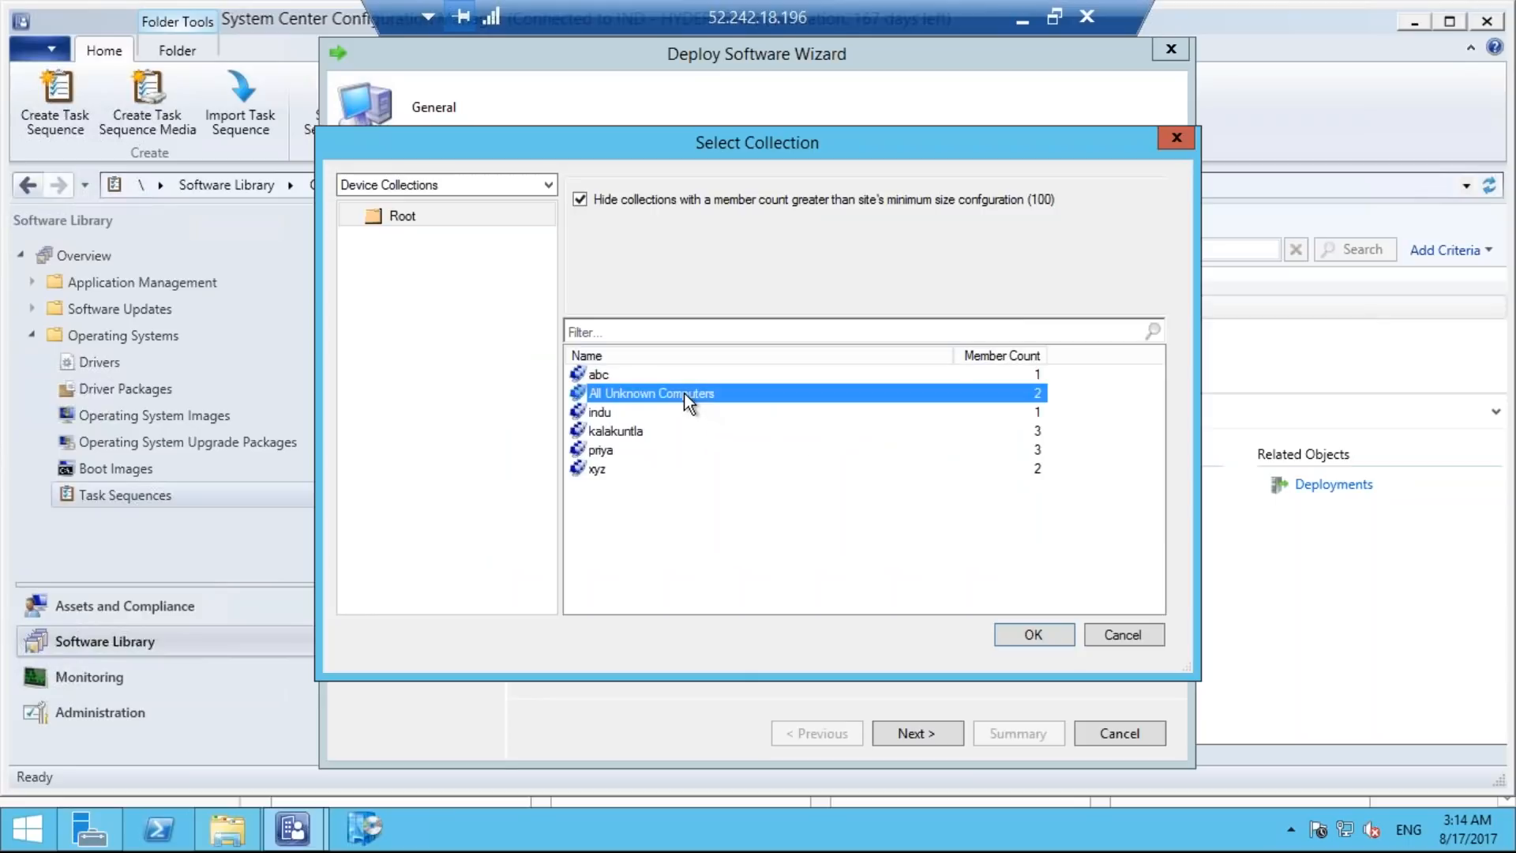
left_click(1015, 628)
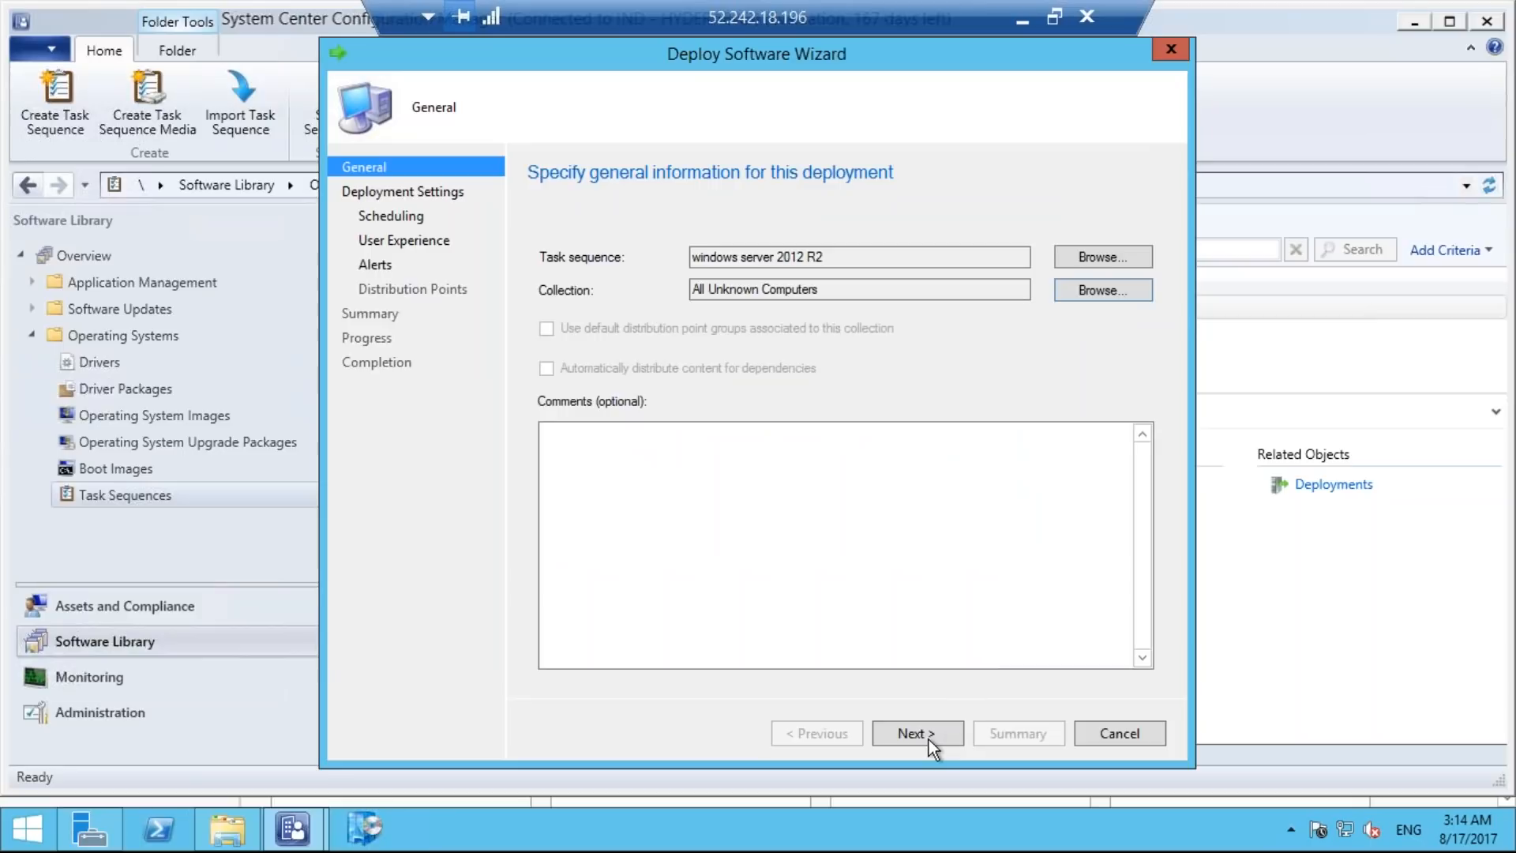
Accept the default deployment settings, schedule, user experience, alerts and distribution point options, confirm the deployment, and close the wizard.
left_click(908, 731)
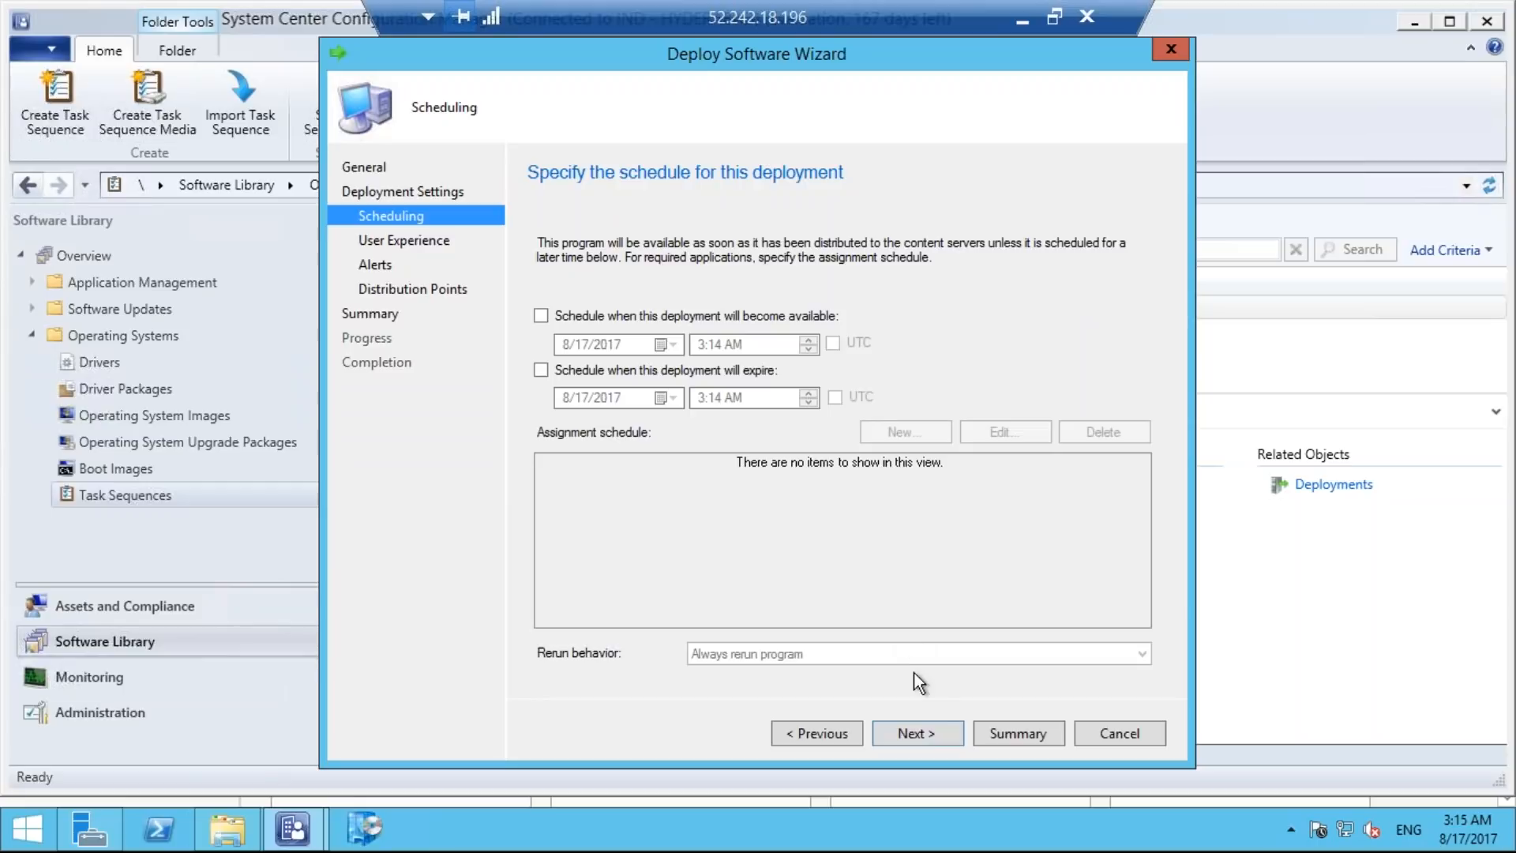
left_click(928, 728)
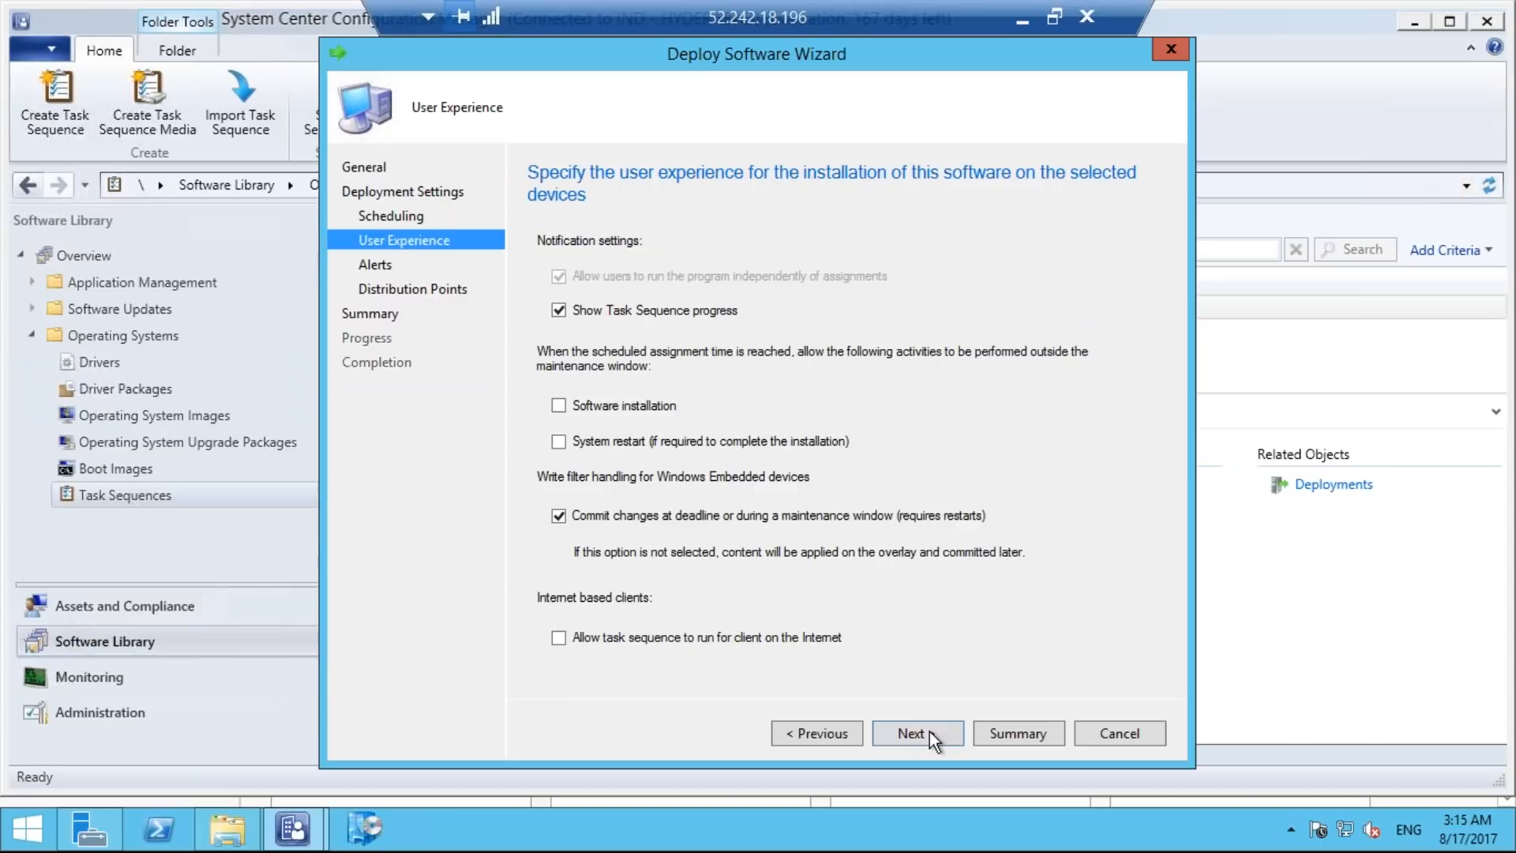
left_click(930, 731)
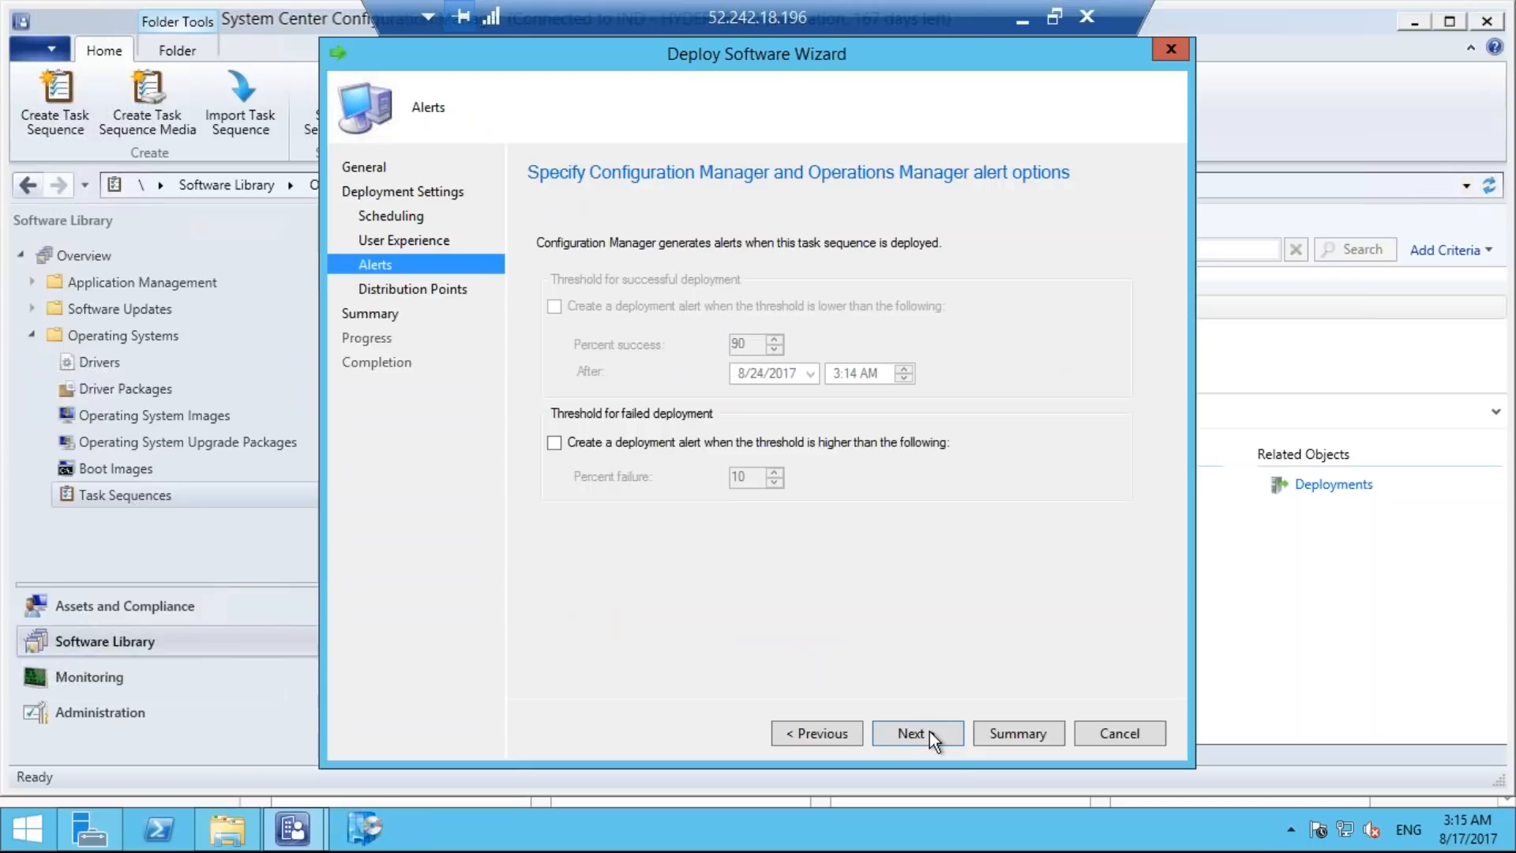
left_click(930, 731)
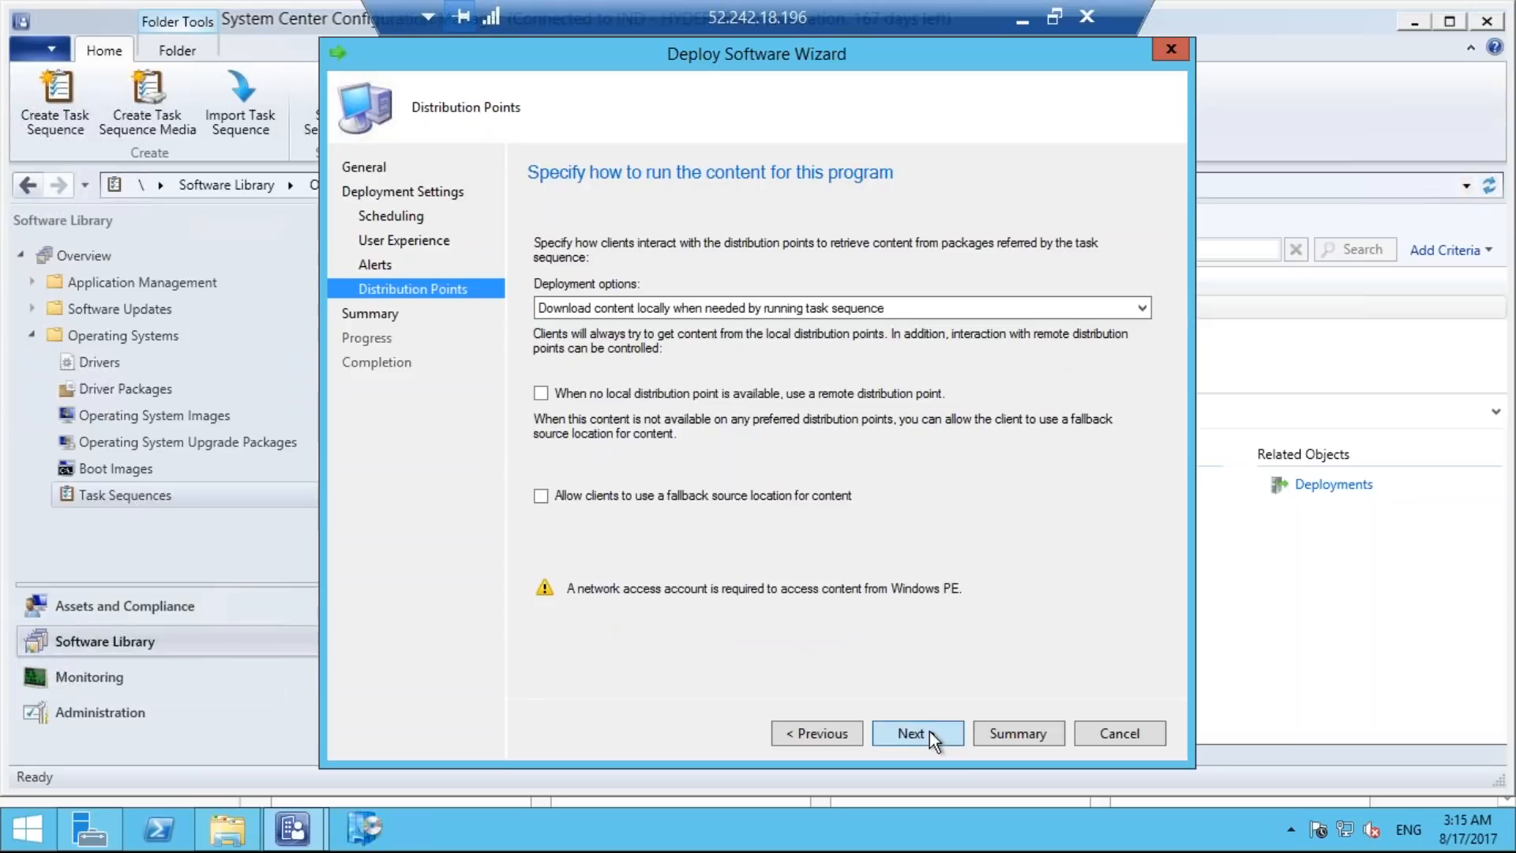
left_click(930, 731)
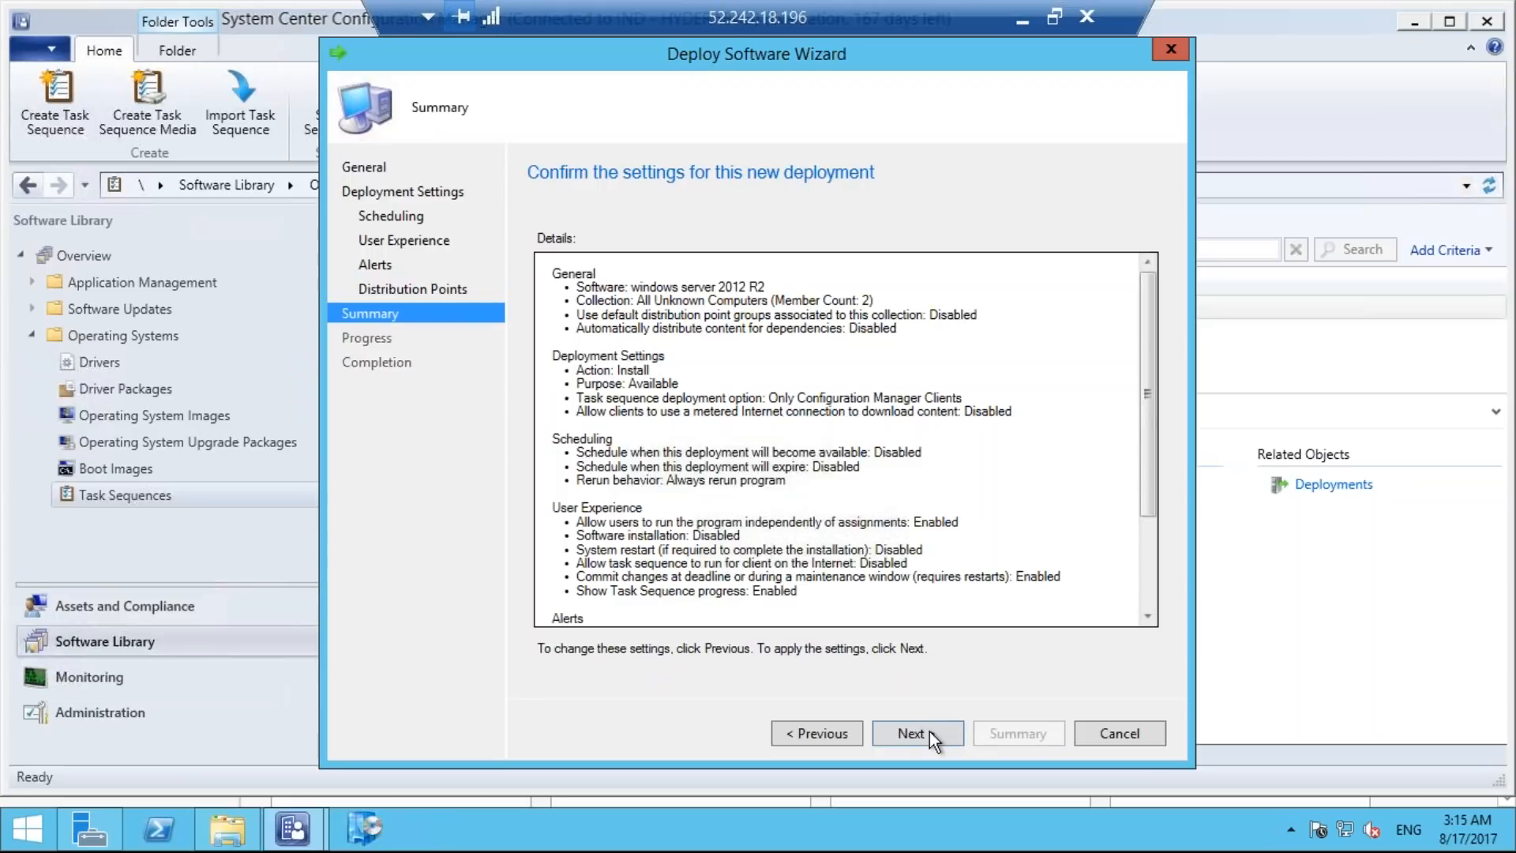
left_click(930, 731)
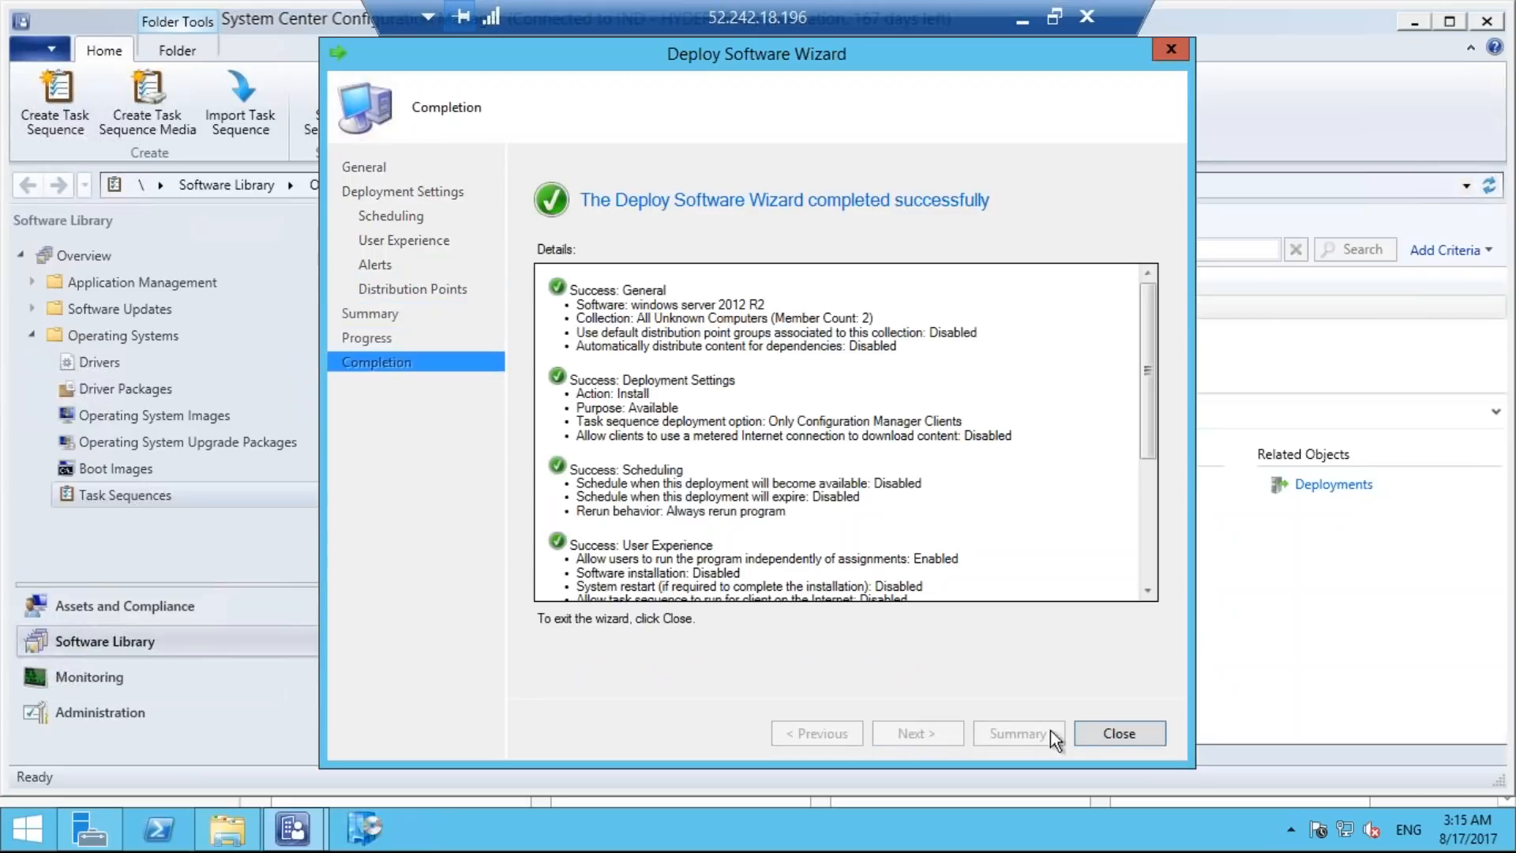
left_click(1105, 734)
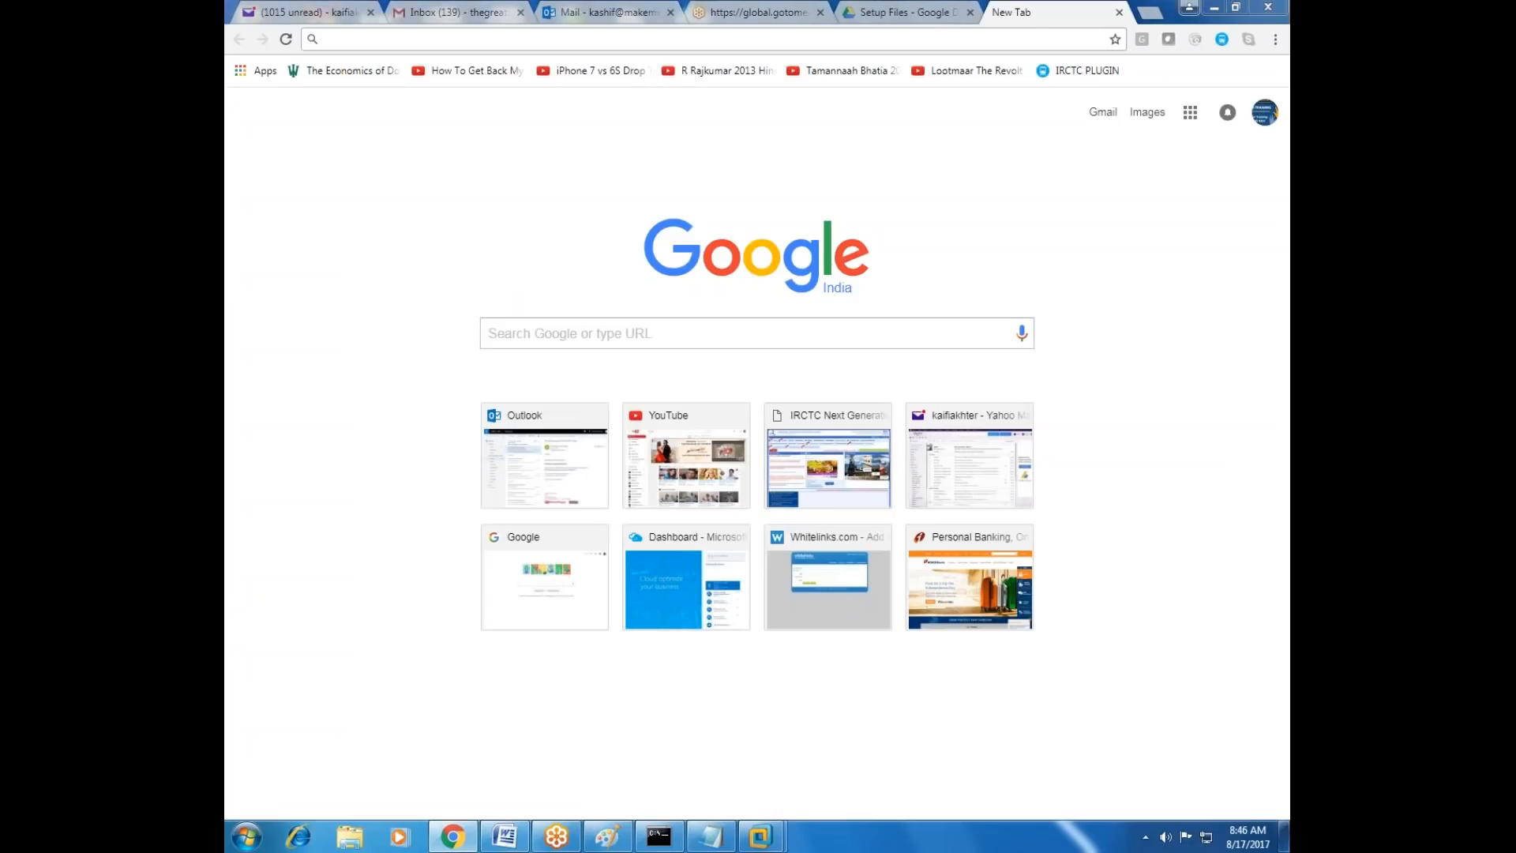
Switch to the SCCM virtual machine in VMware Workstation and refresh its desktop.
mouse_move(760, 835)
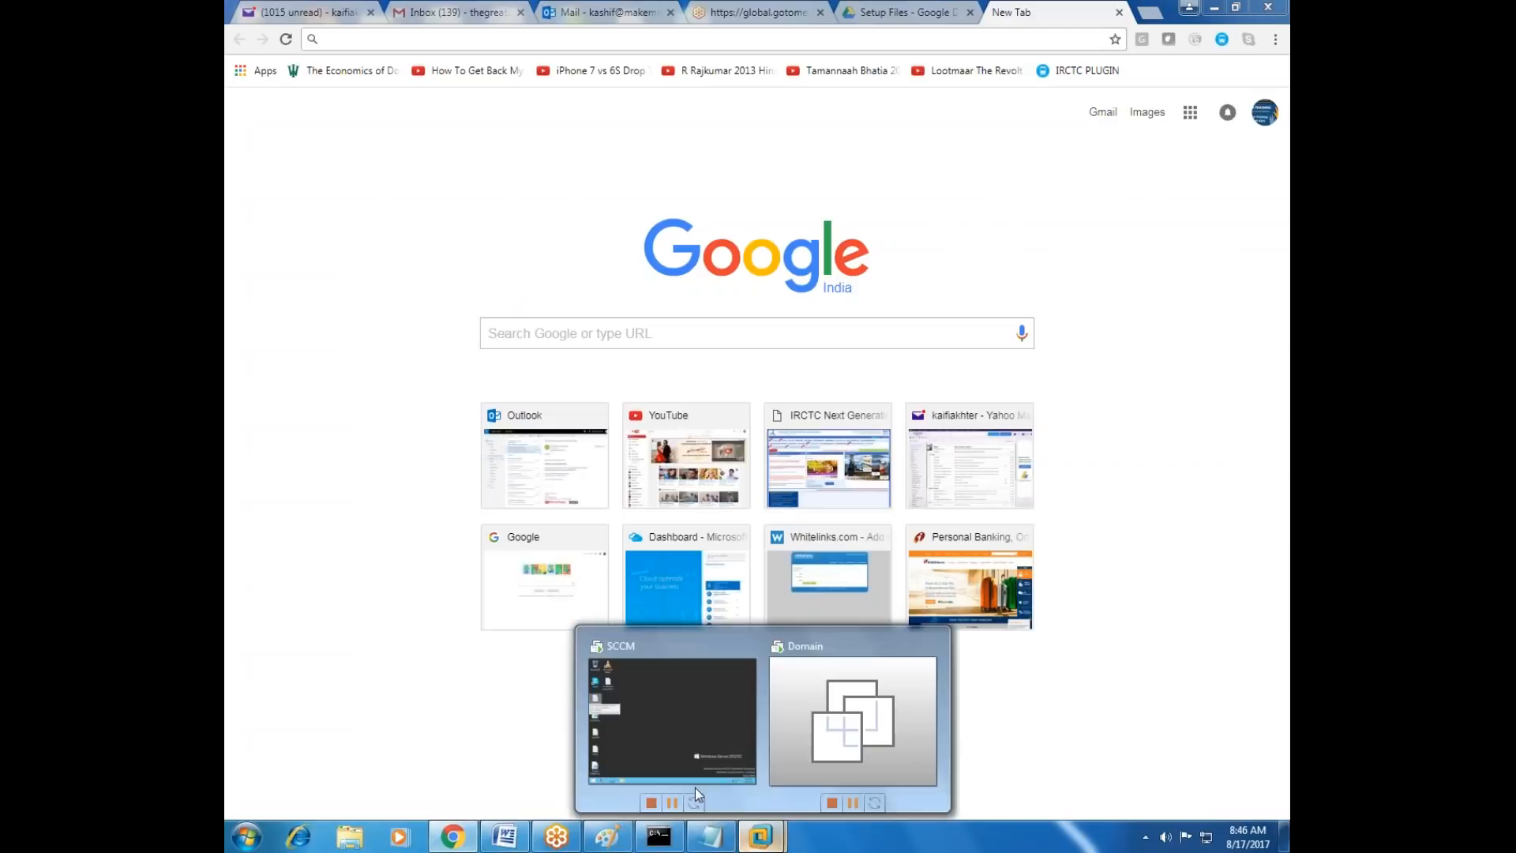
left_click(680, 720)
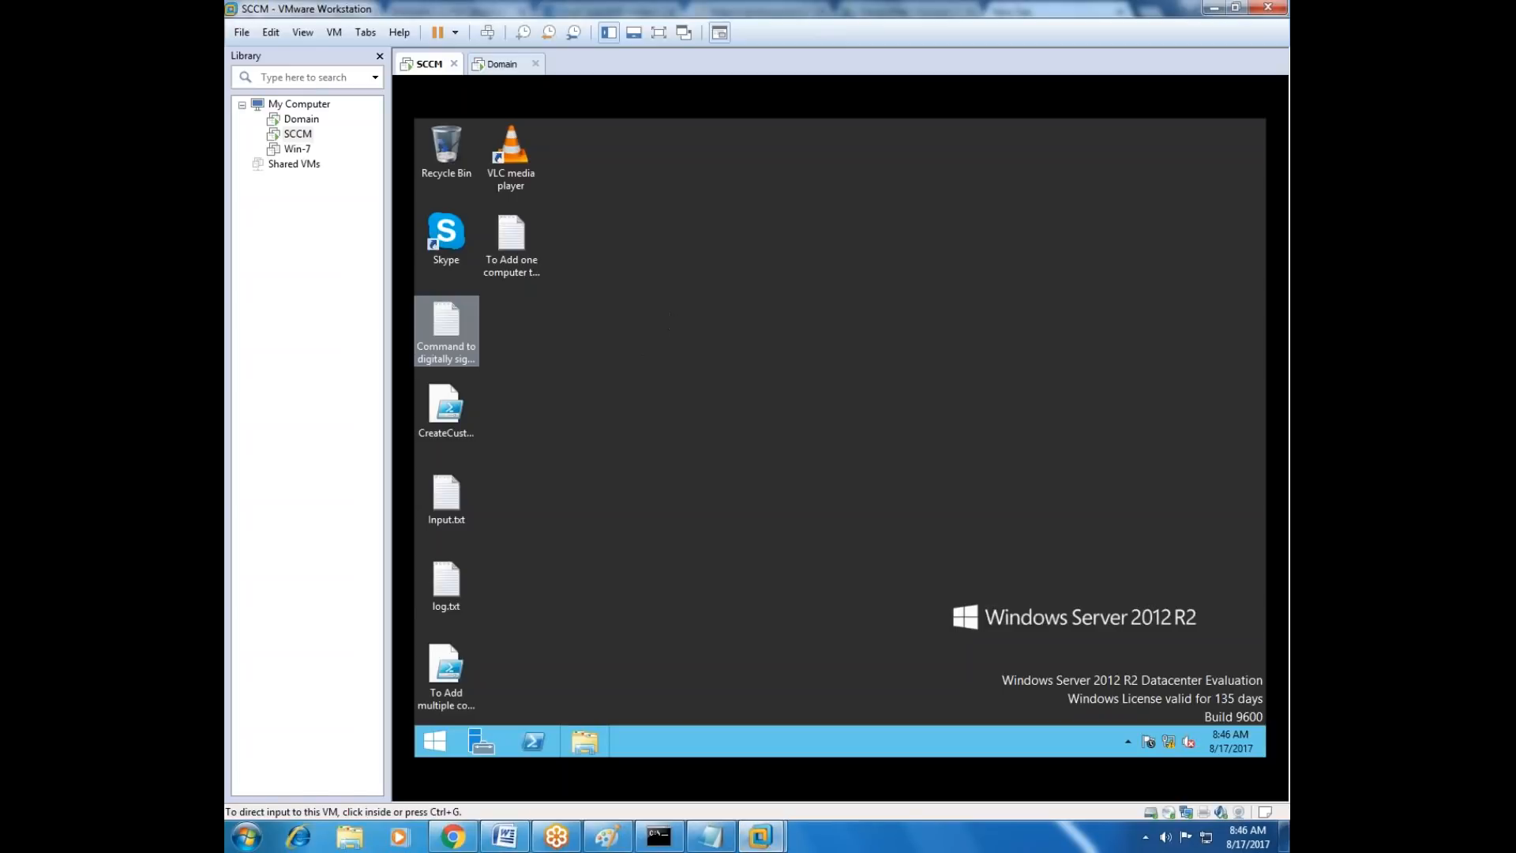
right_click(694, 350)
left_click(722, 390)
right_click(718, 323)
left_click(785, 369)
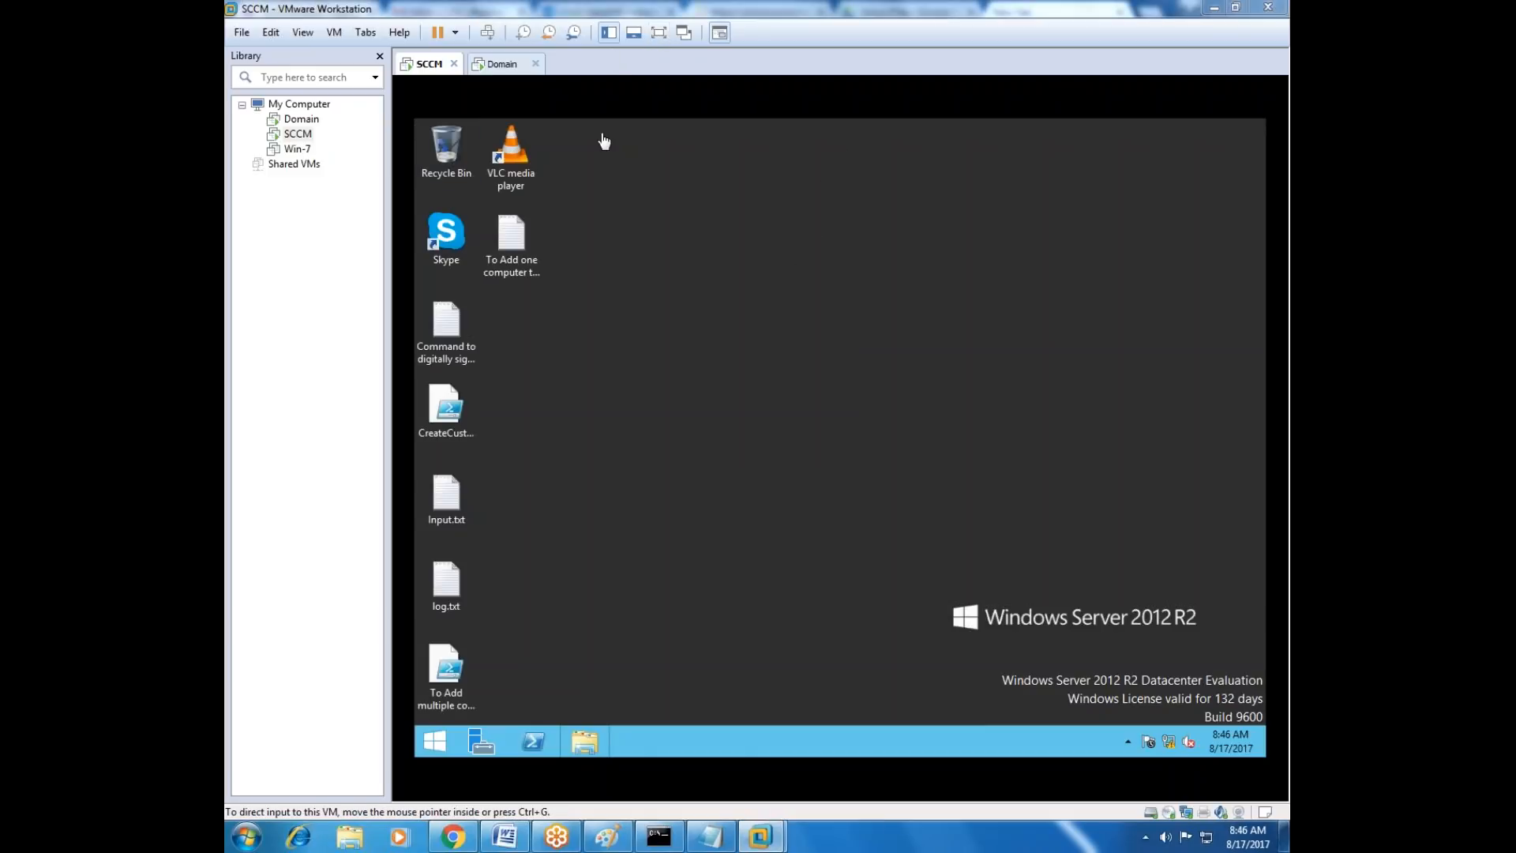
Open the DHCP console on the Domain virtual machine, minimize Server Manager and maximize the console with a wider tree.
left_click(301, 118)
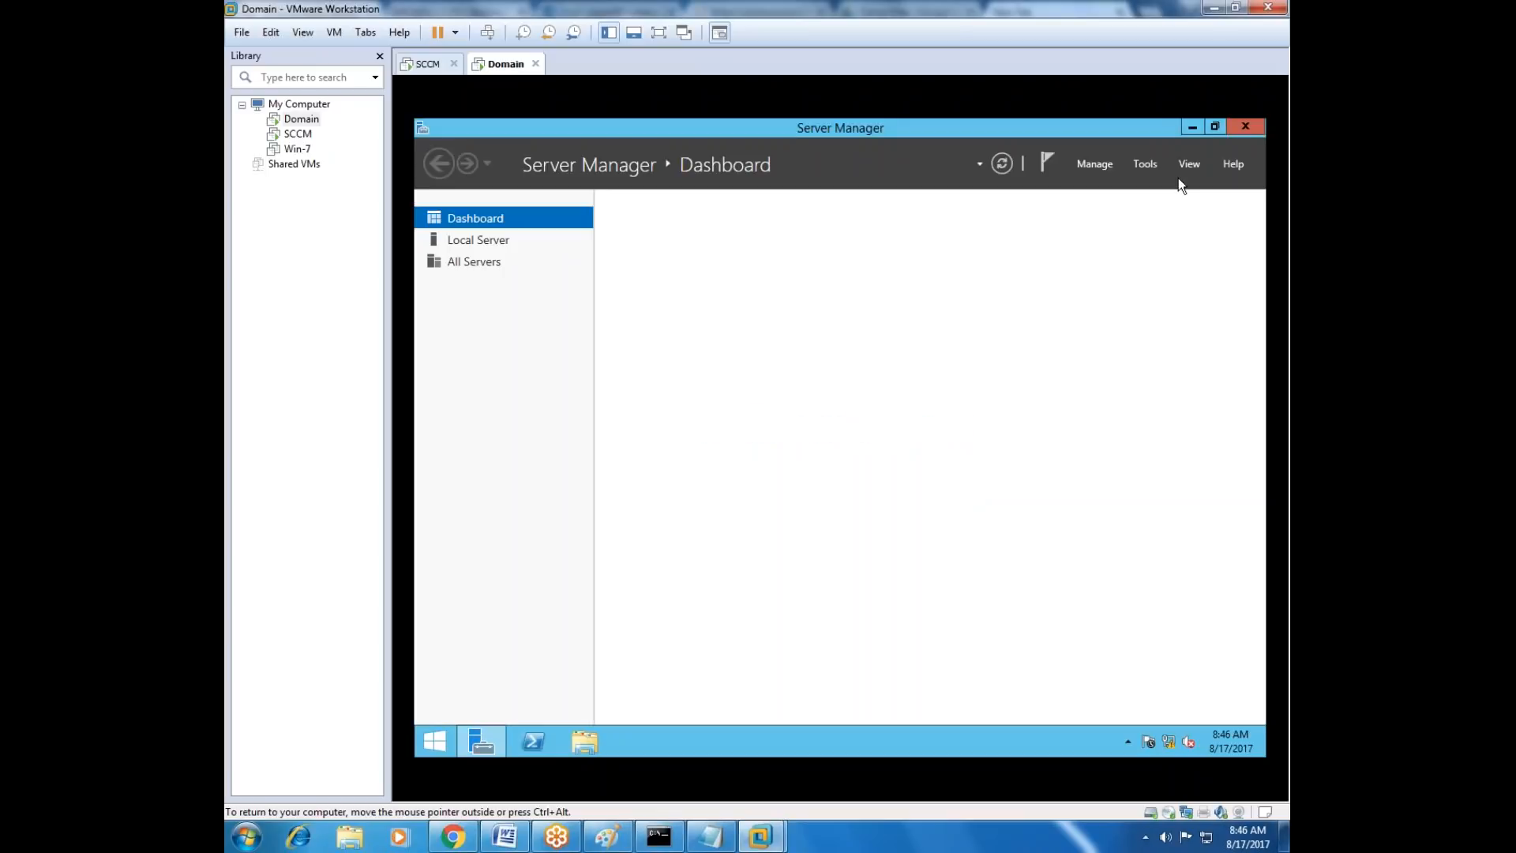
left_click(1147, 166)
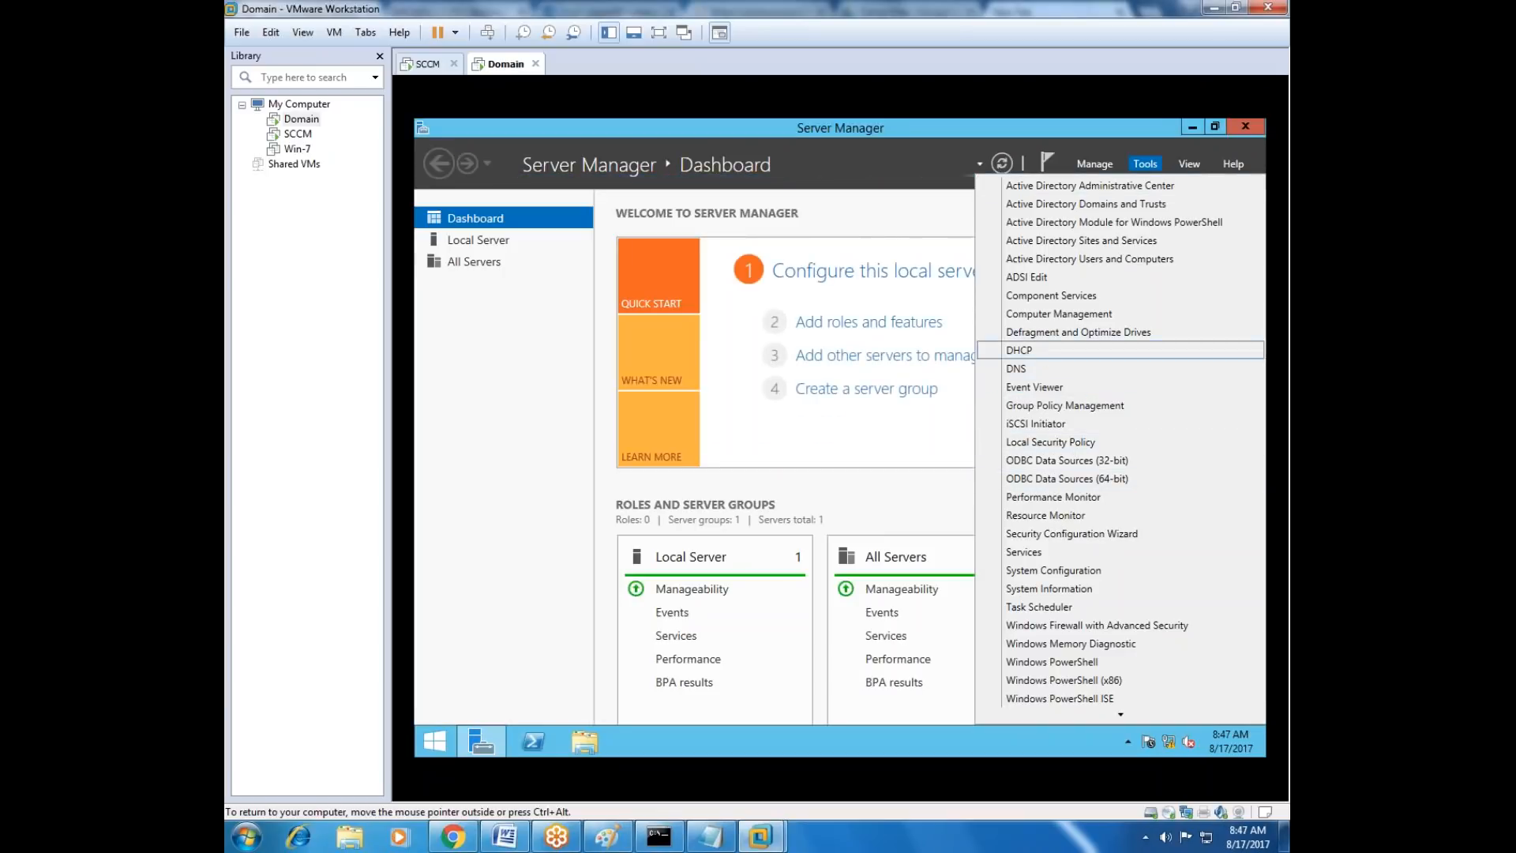
left_click(1018, 350)
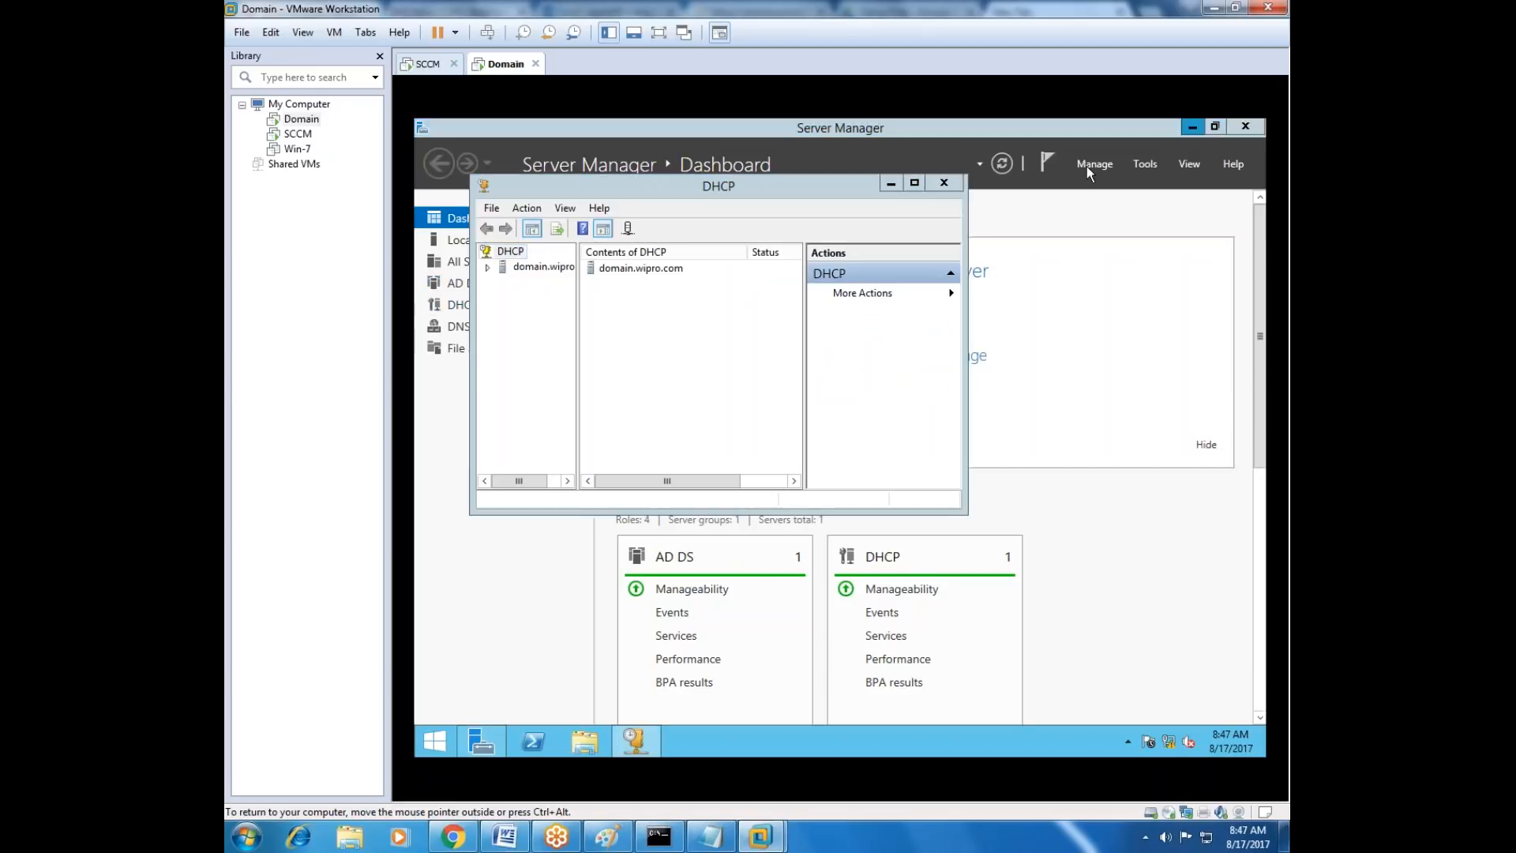
left_click(1192, 126)
left_click(914, 184)
left_click_drag(516, 311, 582, 311)
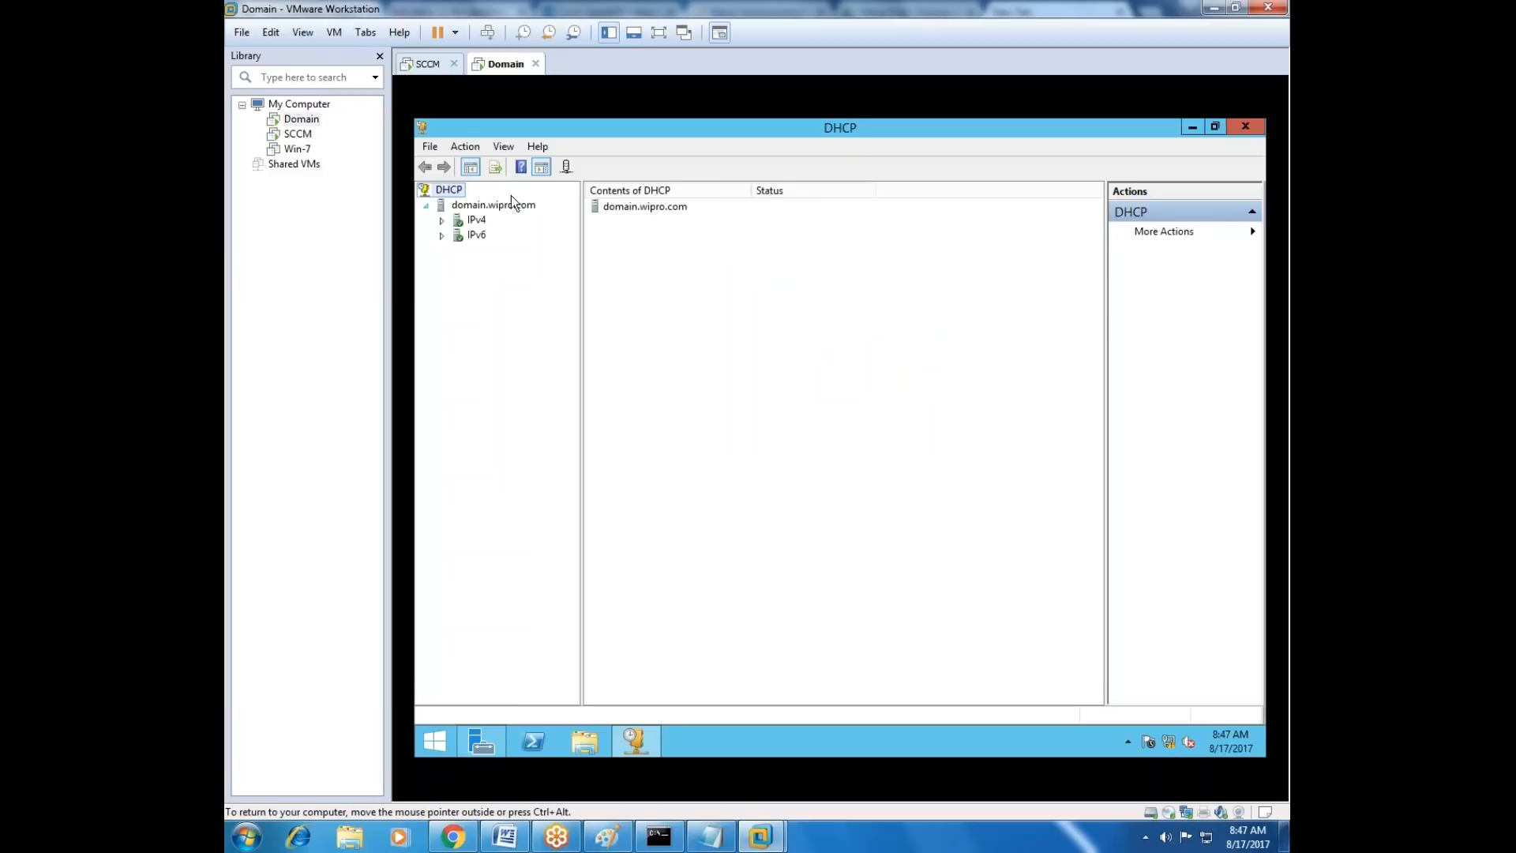
Examine the address pool of the IPv4 Mumbai scope on the domain.wipro.com DHCP server.
double_click(458, 222)
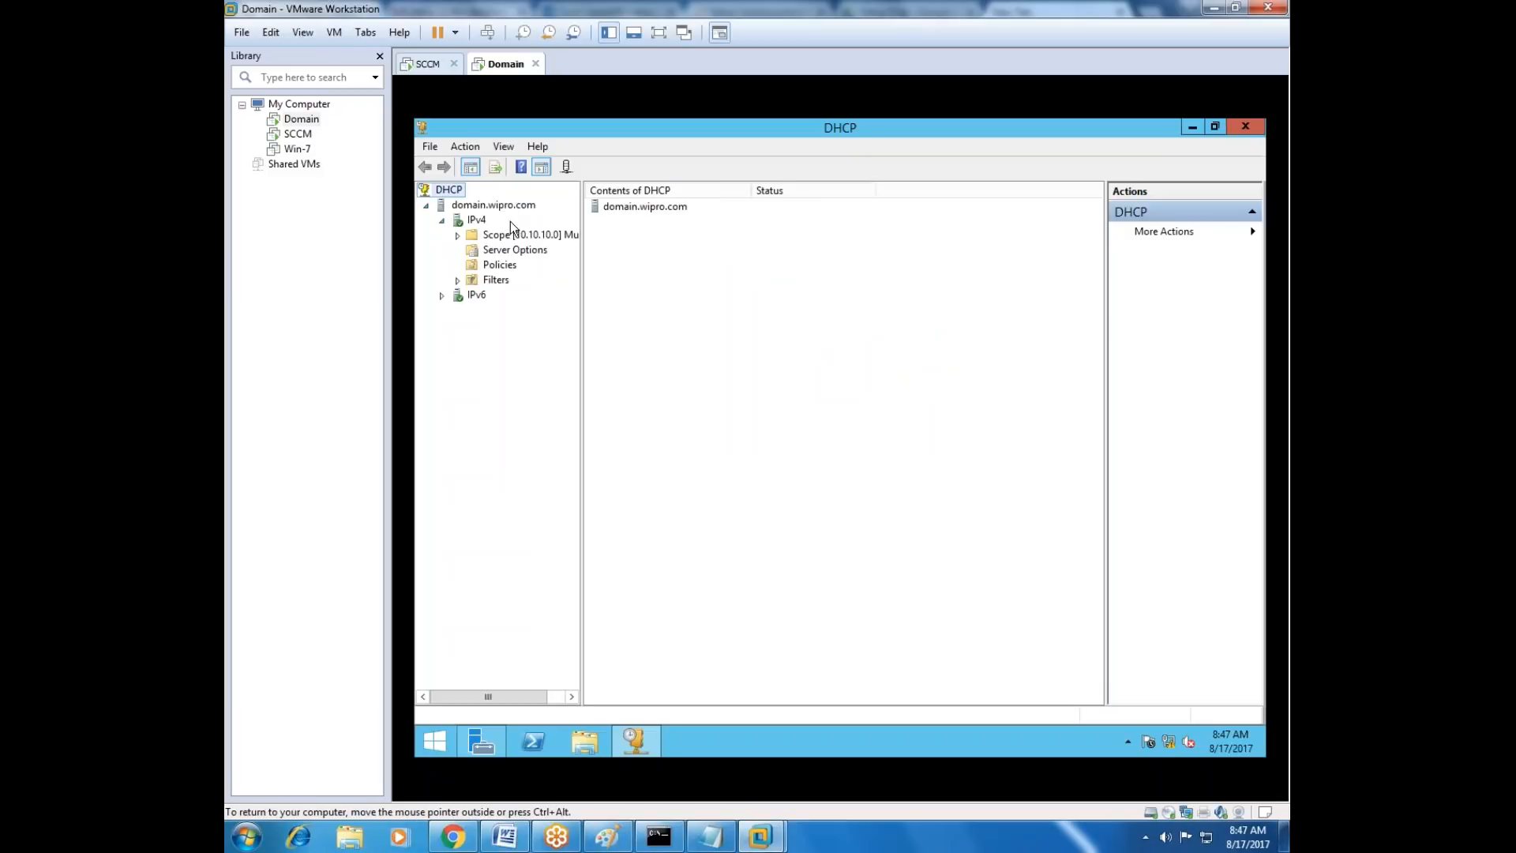
left_click(457, 235)
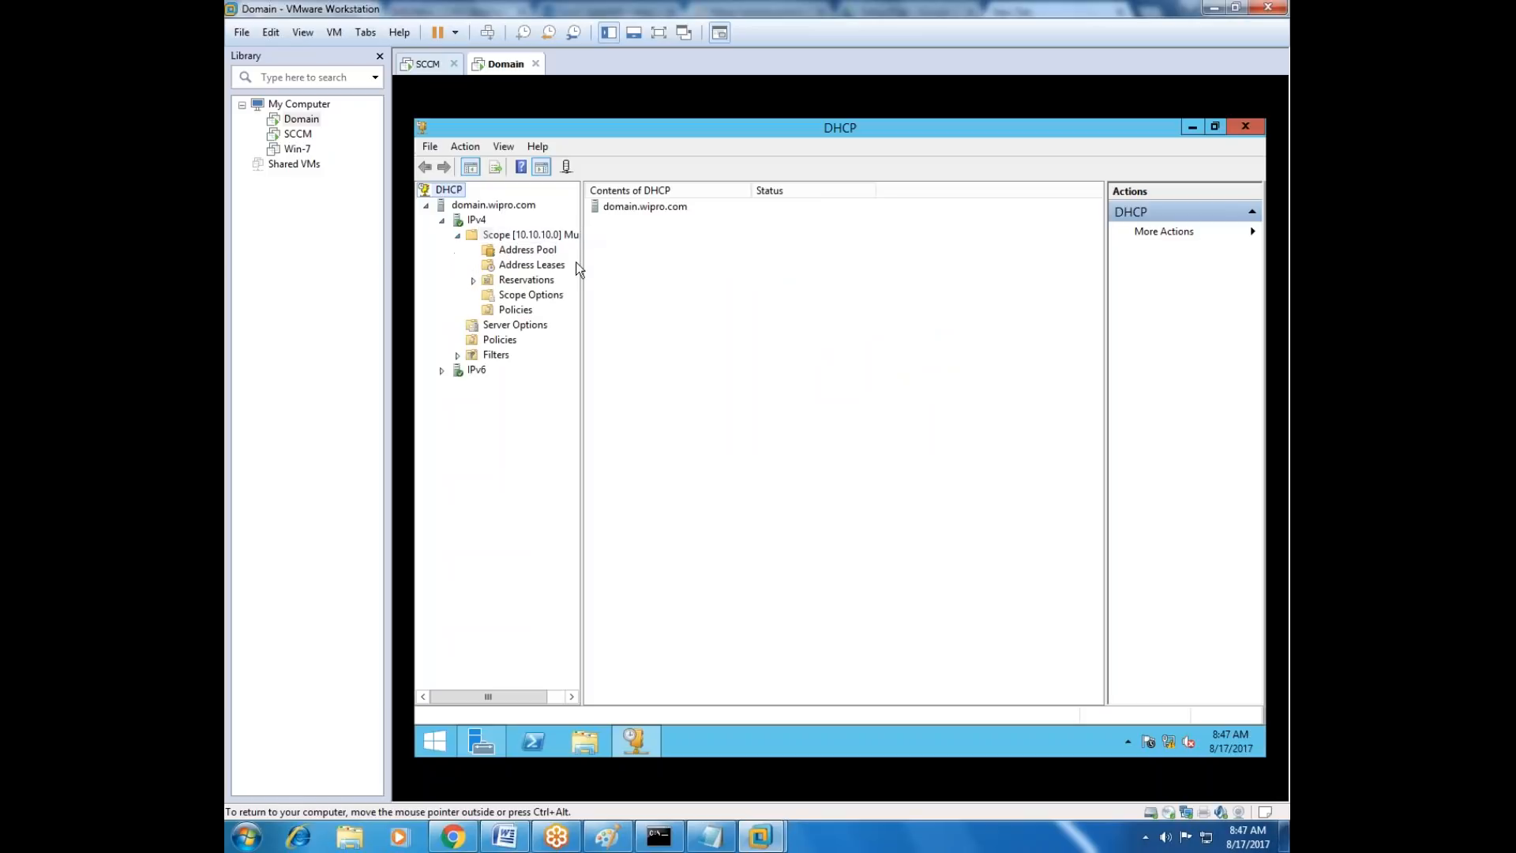
left_click_drag(581, 265, 668, 260)
left_click(528, 250)
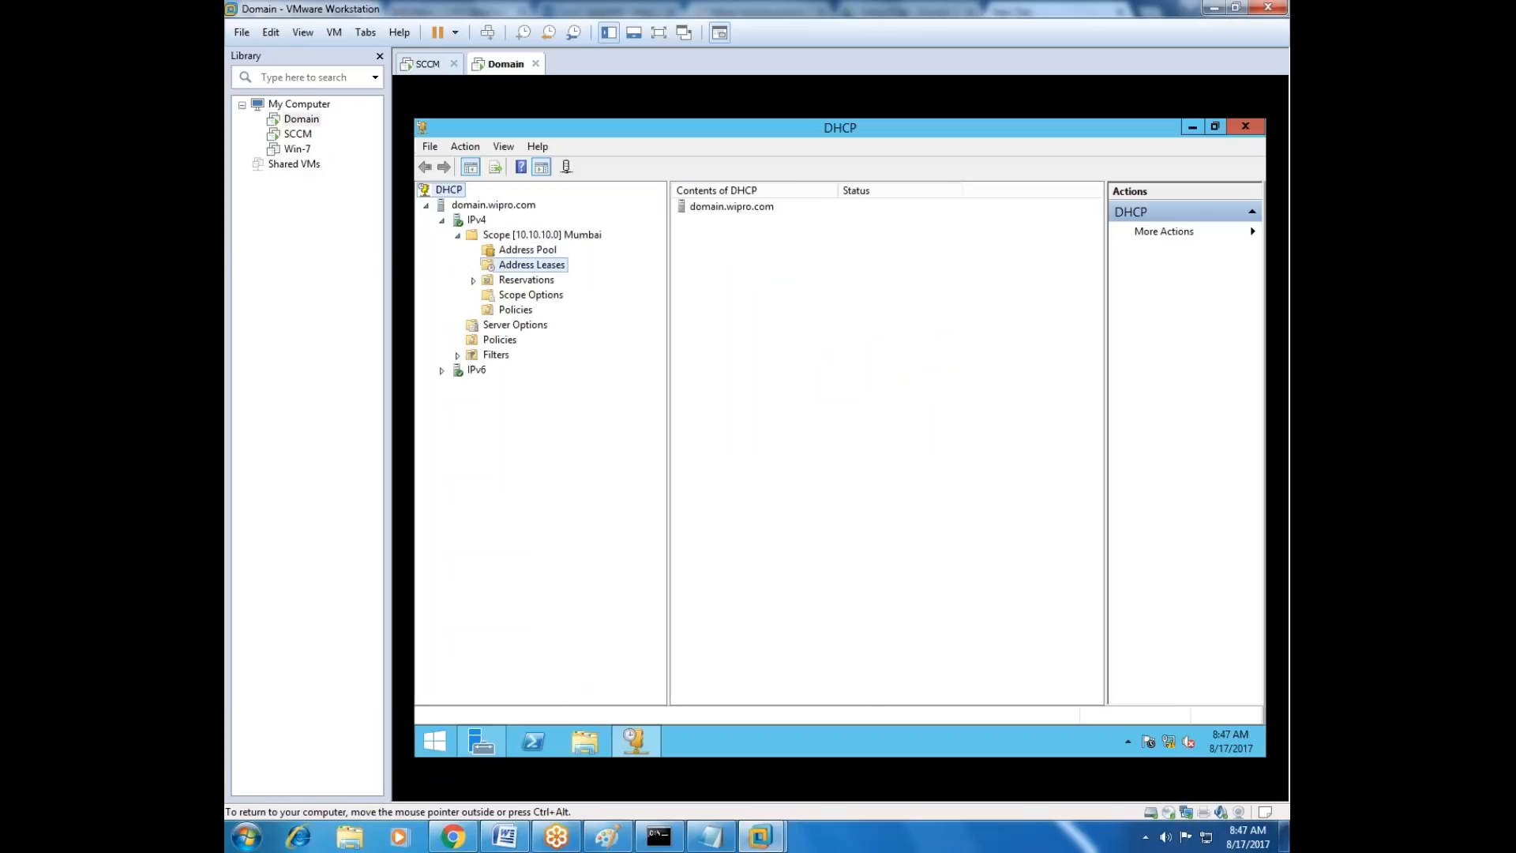
left_click(542, 235)
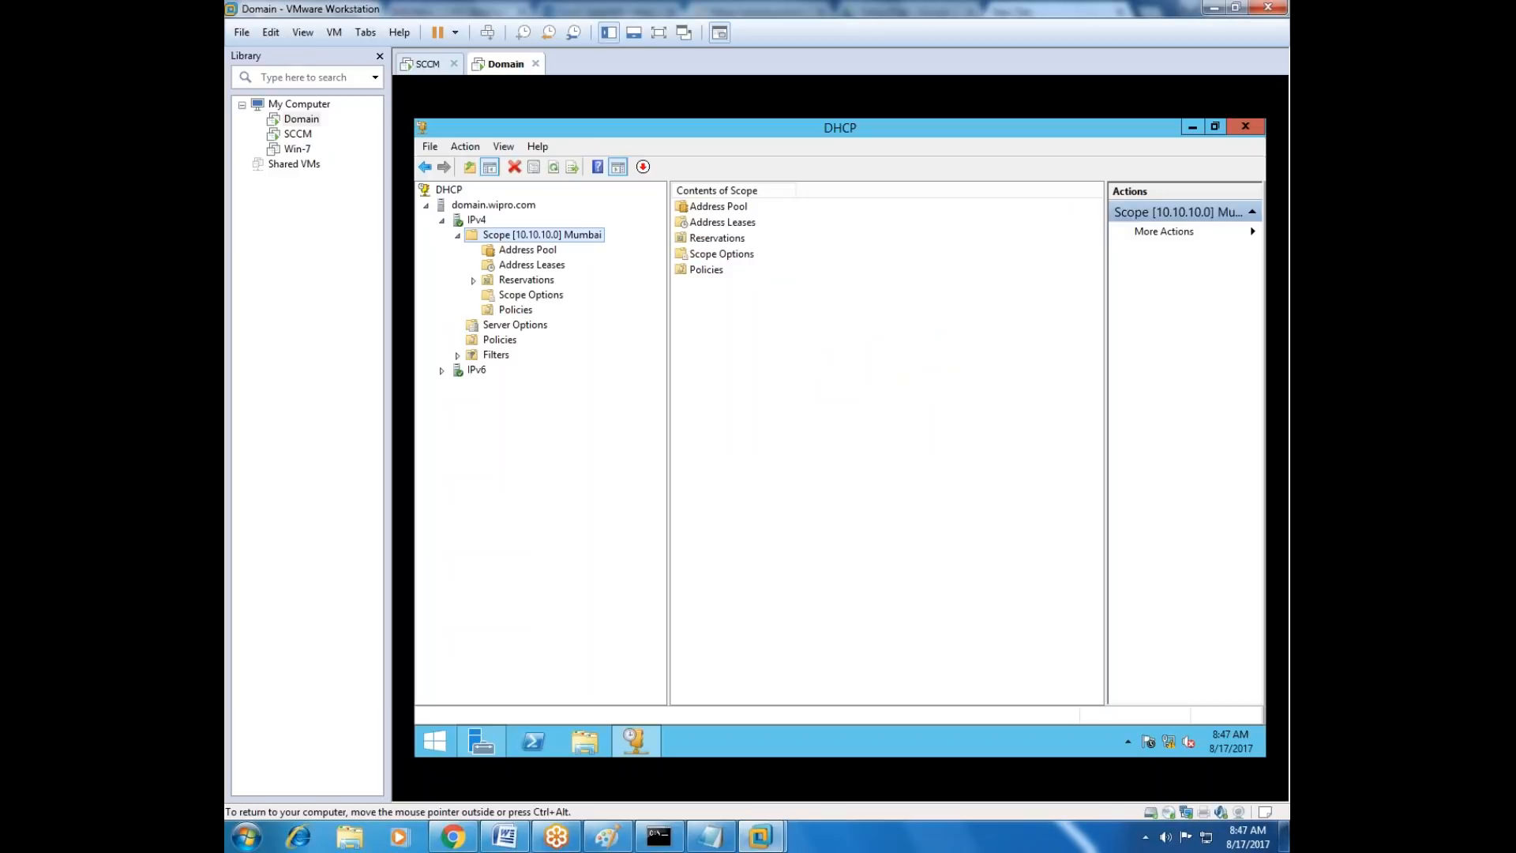
right_click(543, 235)
left_click(527, 250)
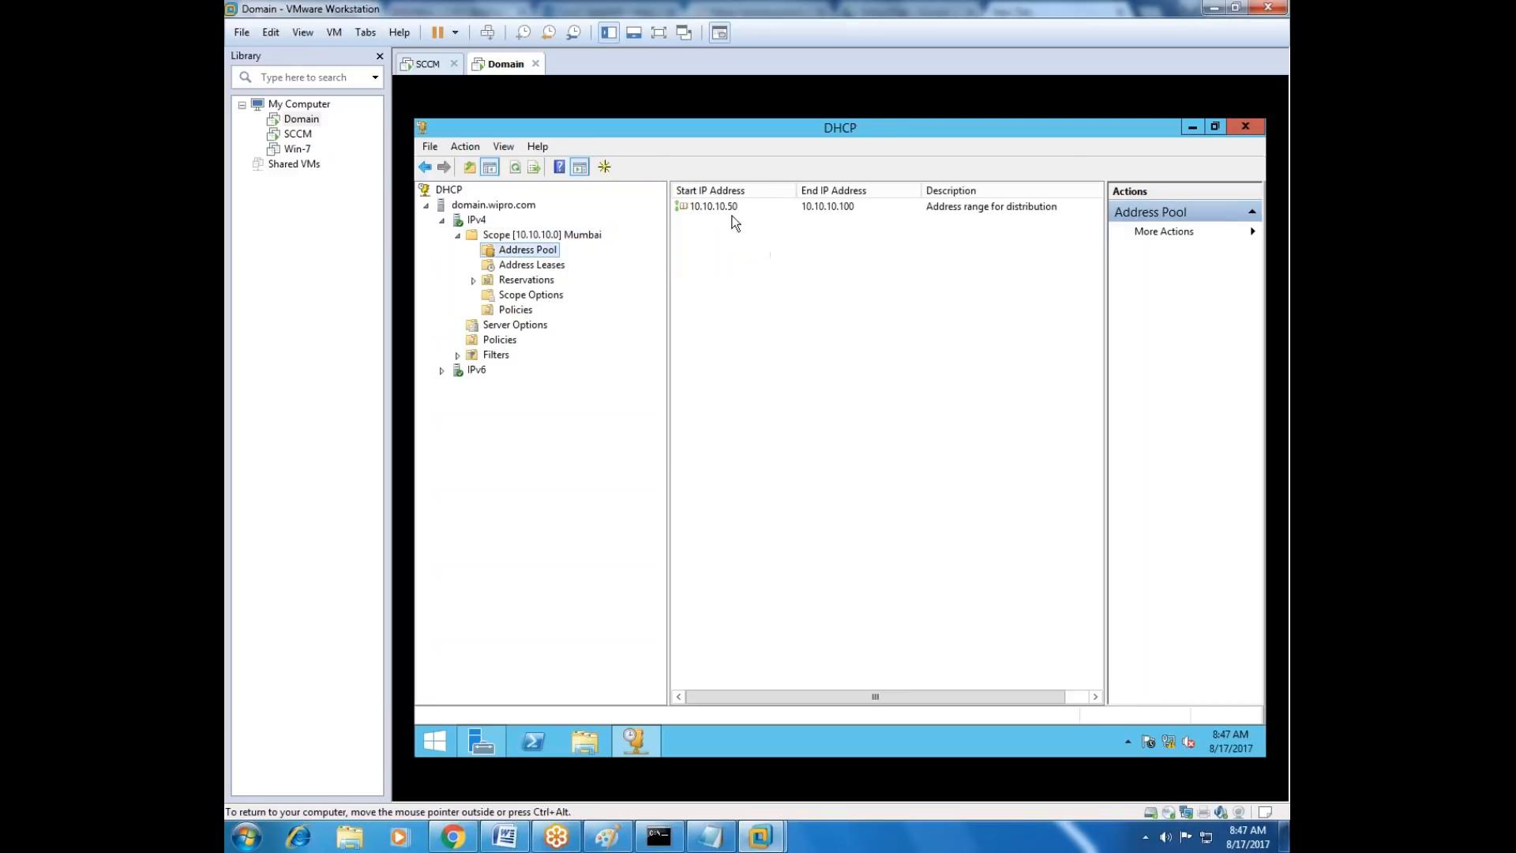
left_click(737, 207)
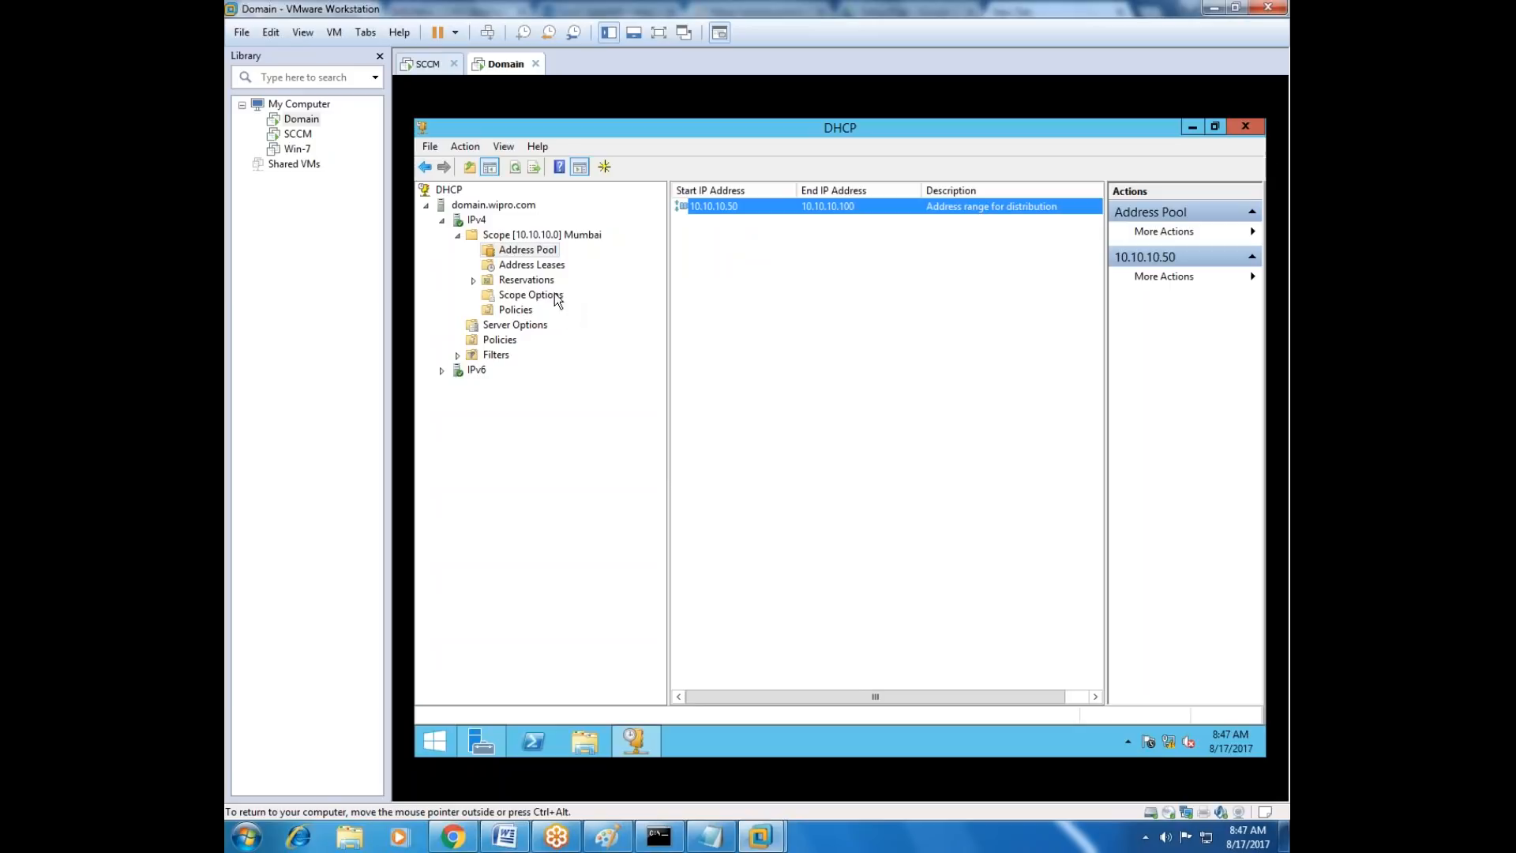
Switch to the SCCM virtual machine and open the System Center Configuration Manager console.
left_click(293, 135)
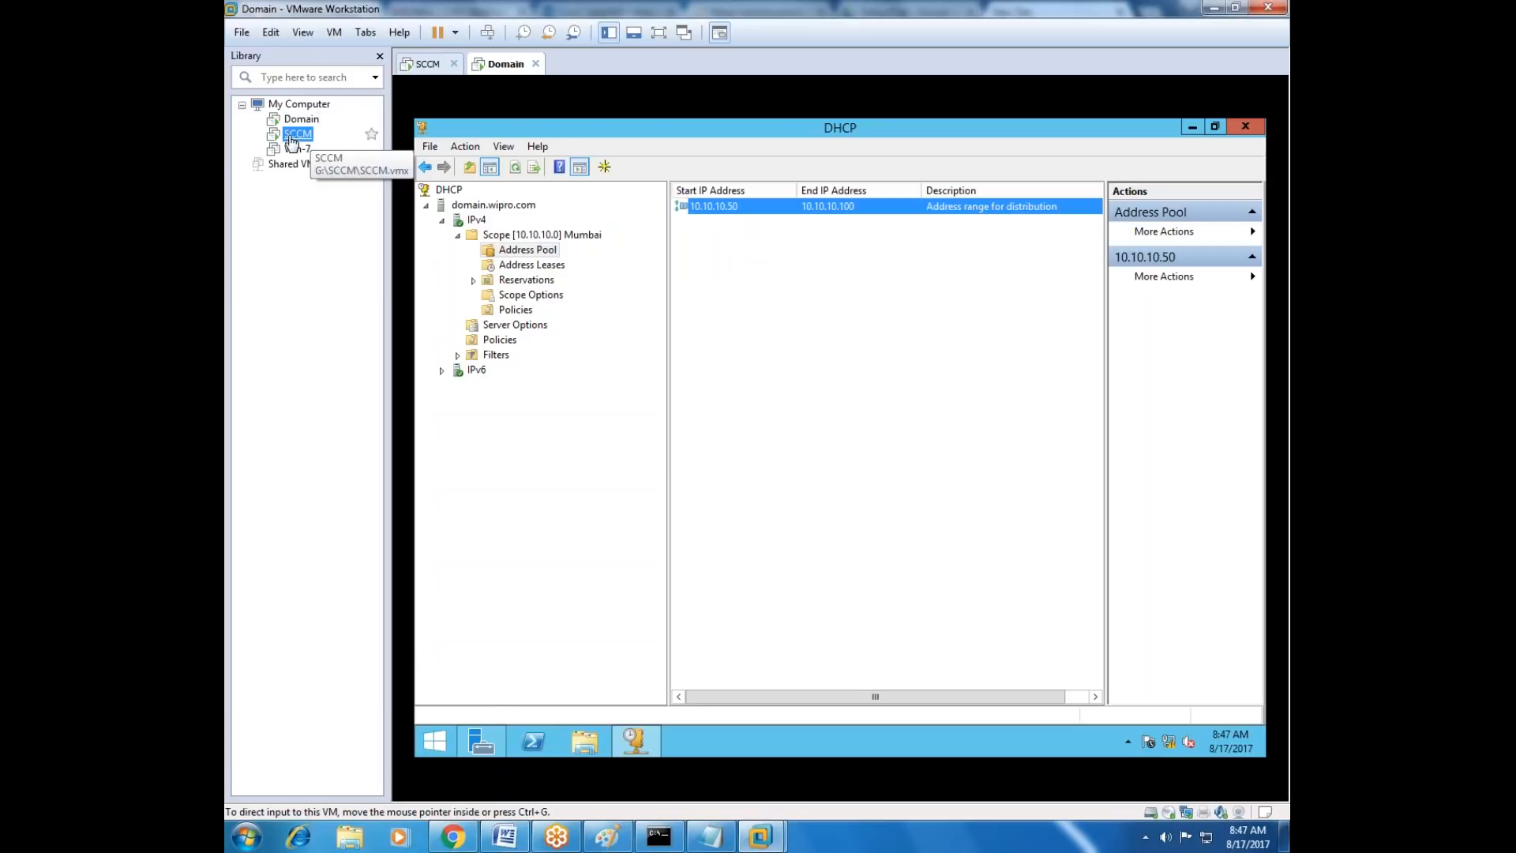
left_click(435, 742)
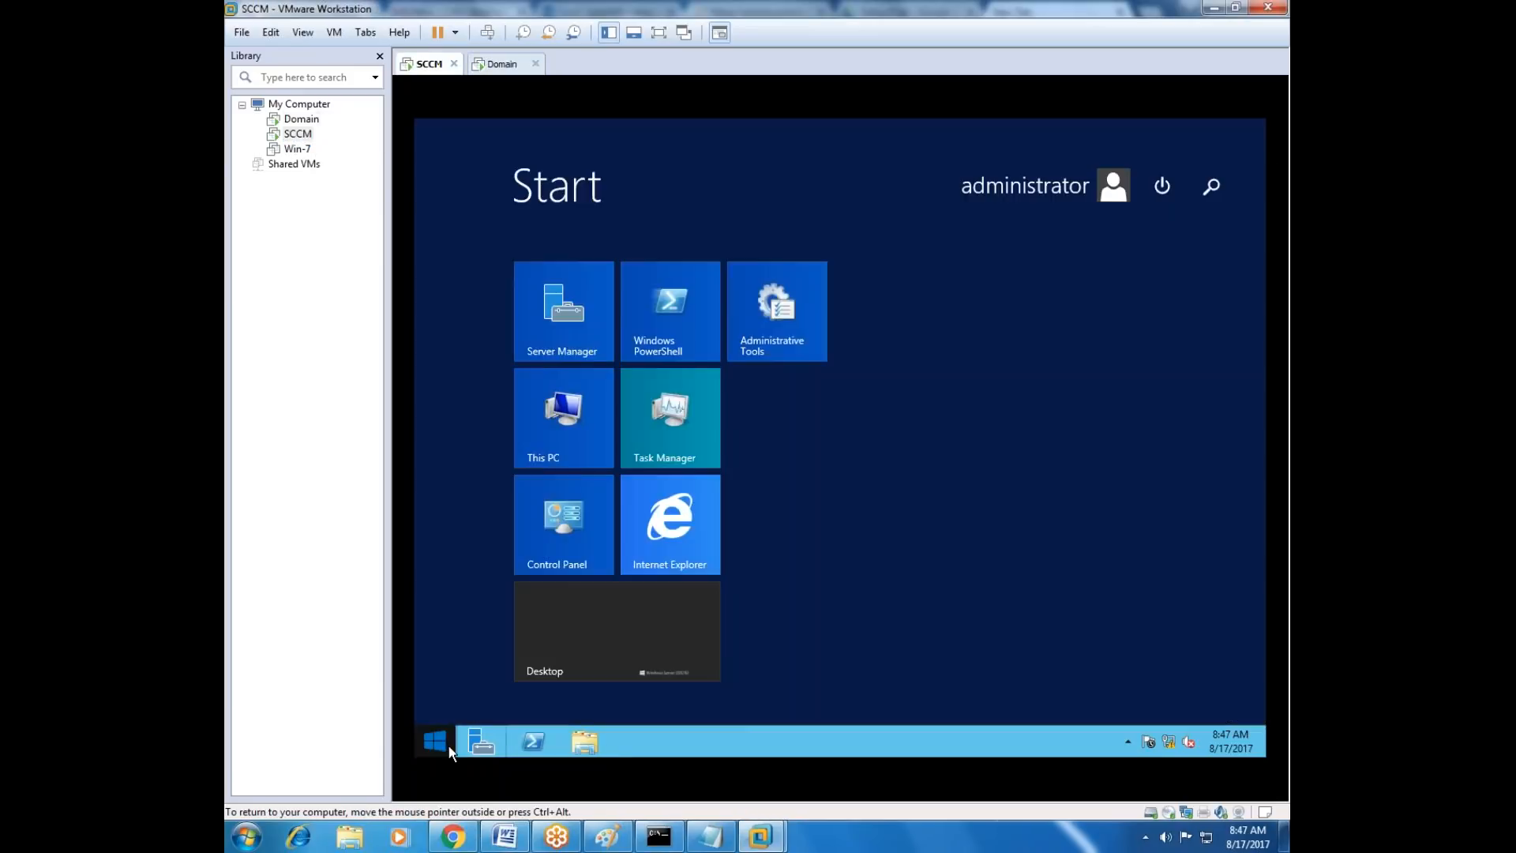
left_click(526, 714)
left_click_drag(580, 756, 933, 737)
left_click(839, 486)
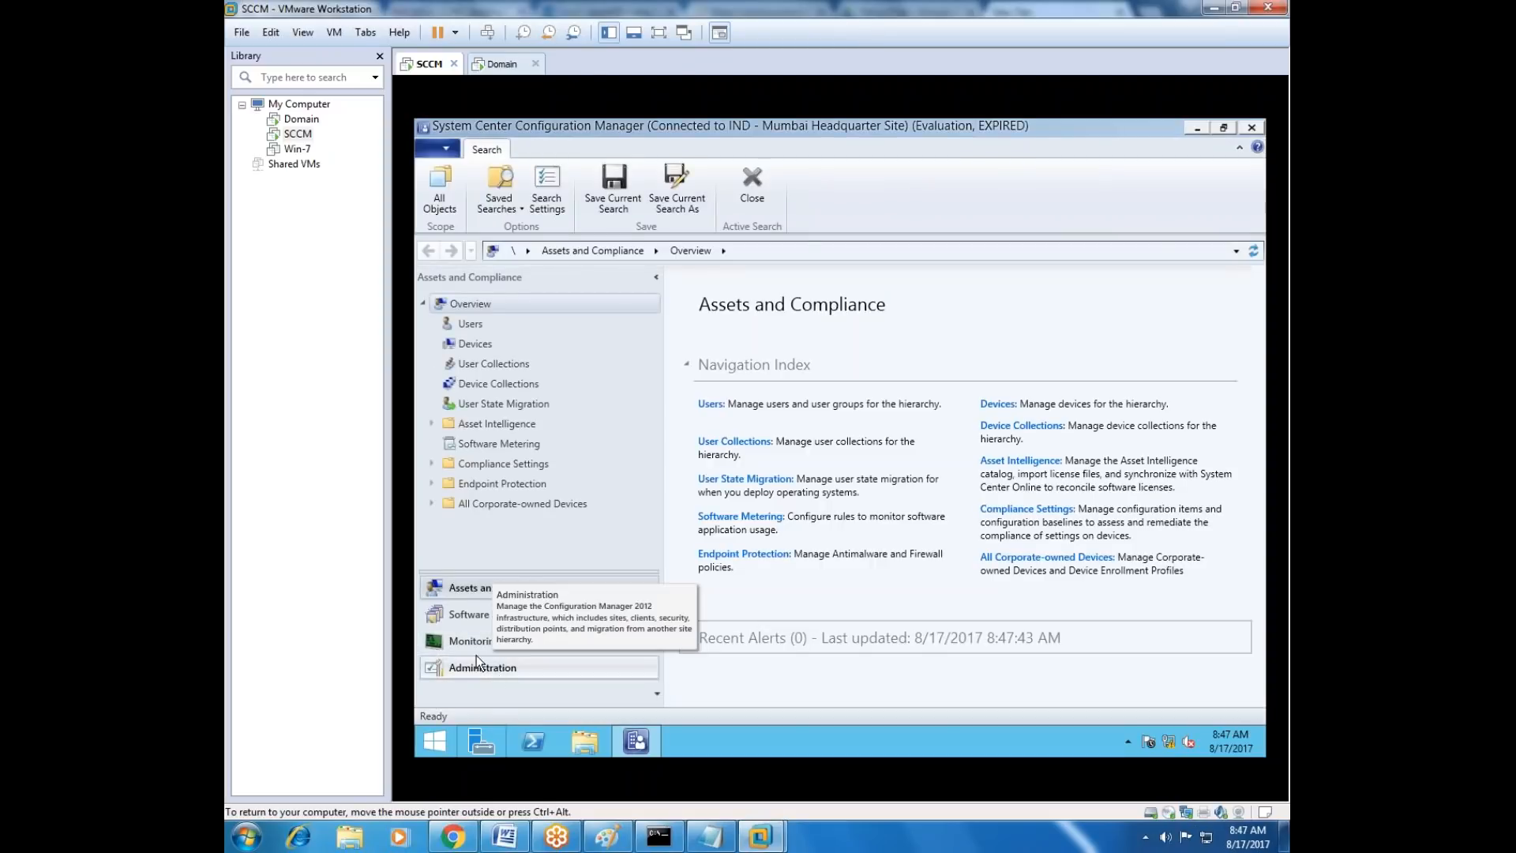
Check the network access account in the Software Distribution component properties of the Mumbai Headquarter site, then close the properties.
left_click(494, 668)
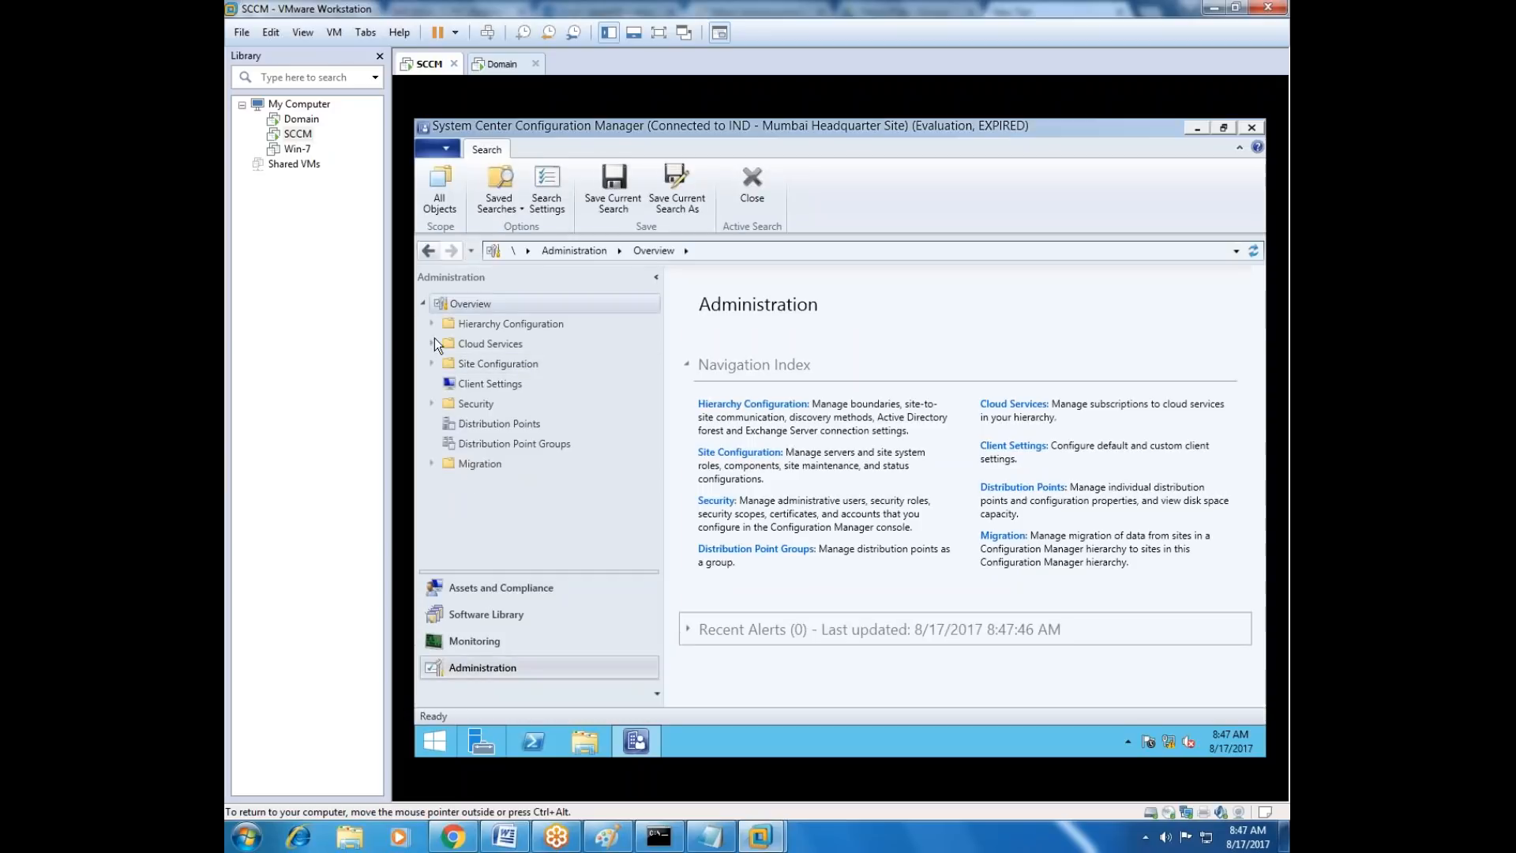
left_click(434, 366)
left_click(490, 387)
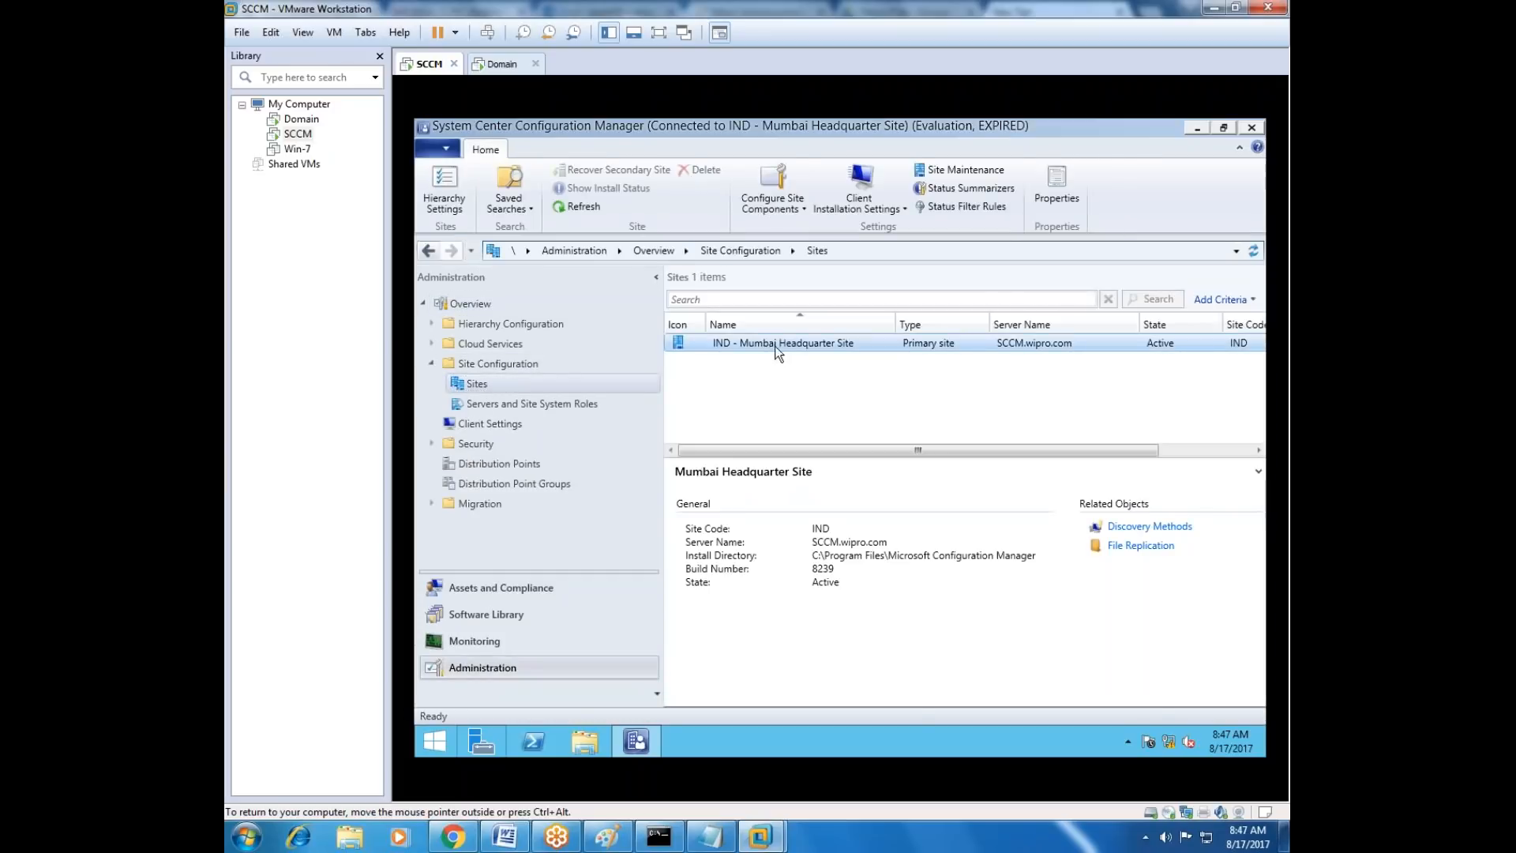
right_click(780, 347)
mouse_move(834, 450)
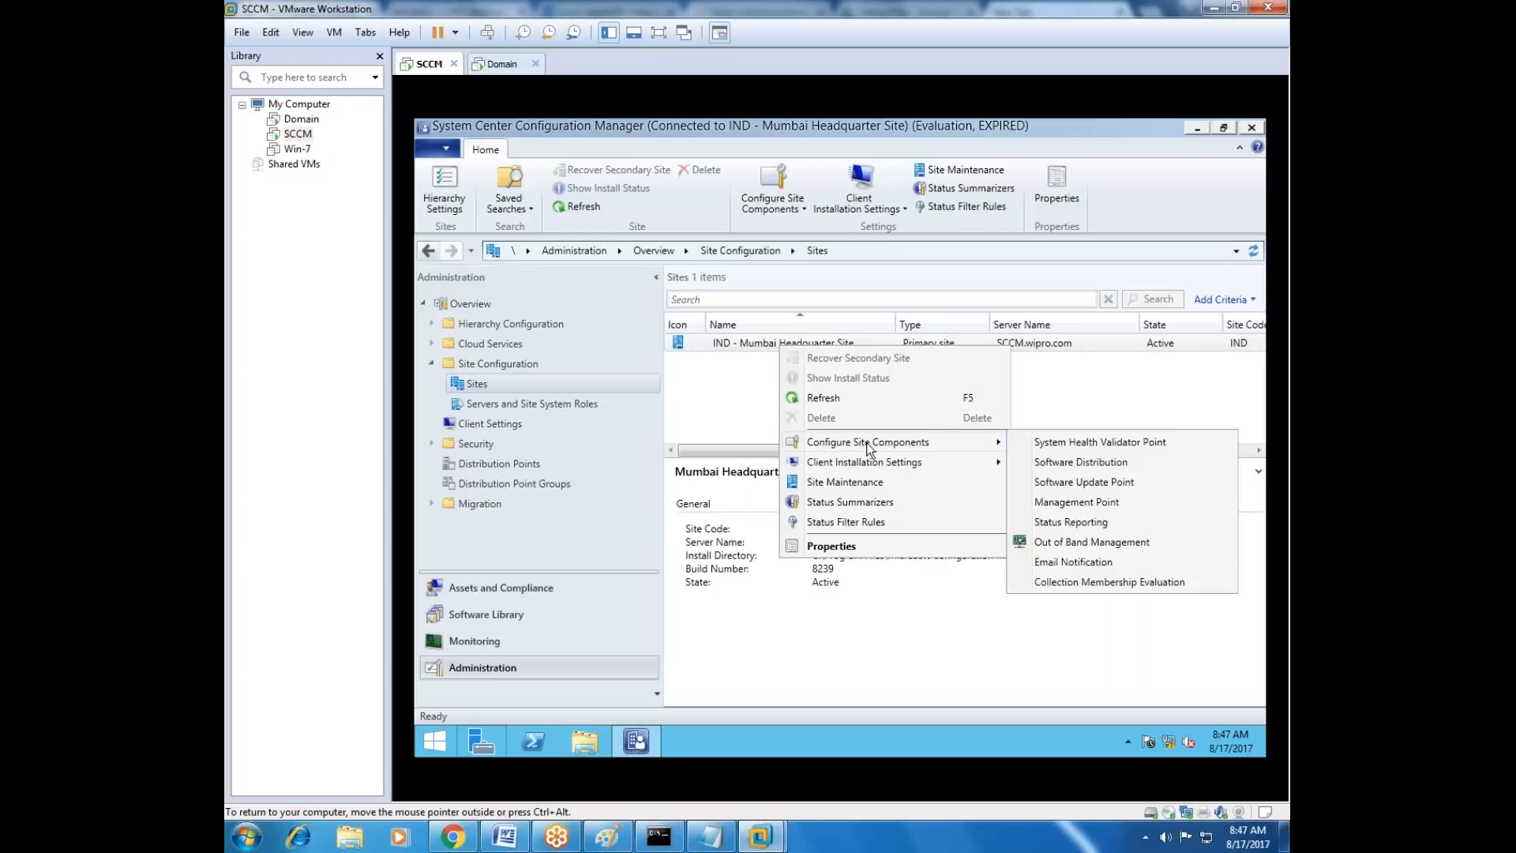
left_click(1086, 462)
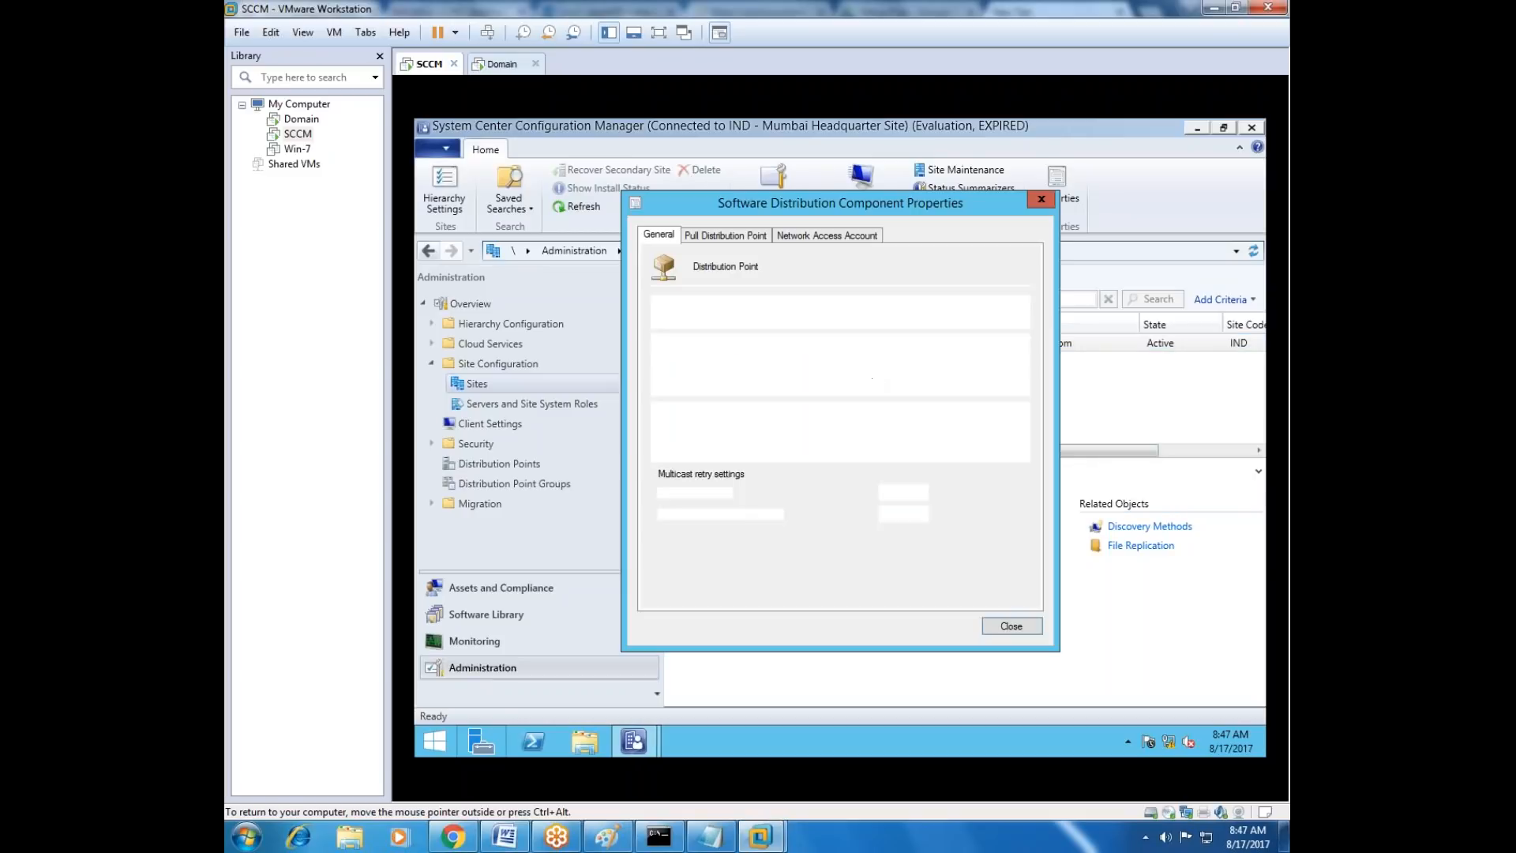
left_click(832, 236)
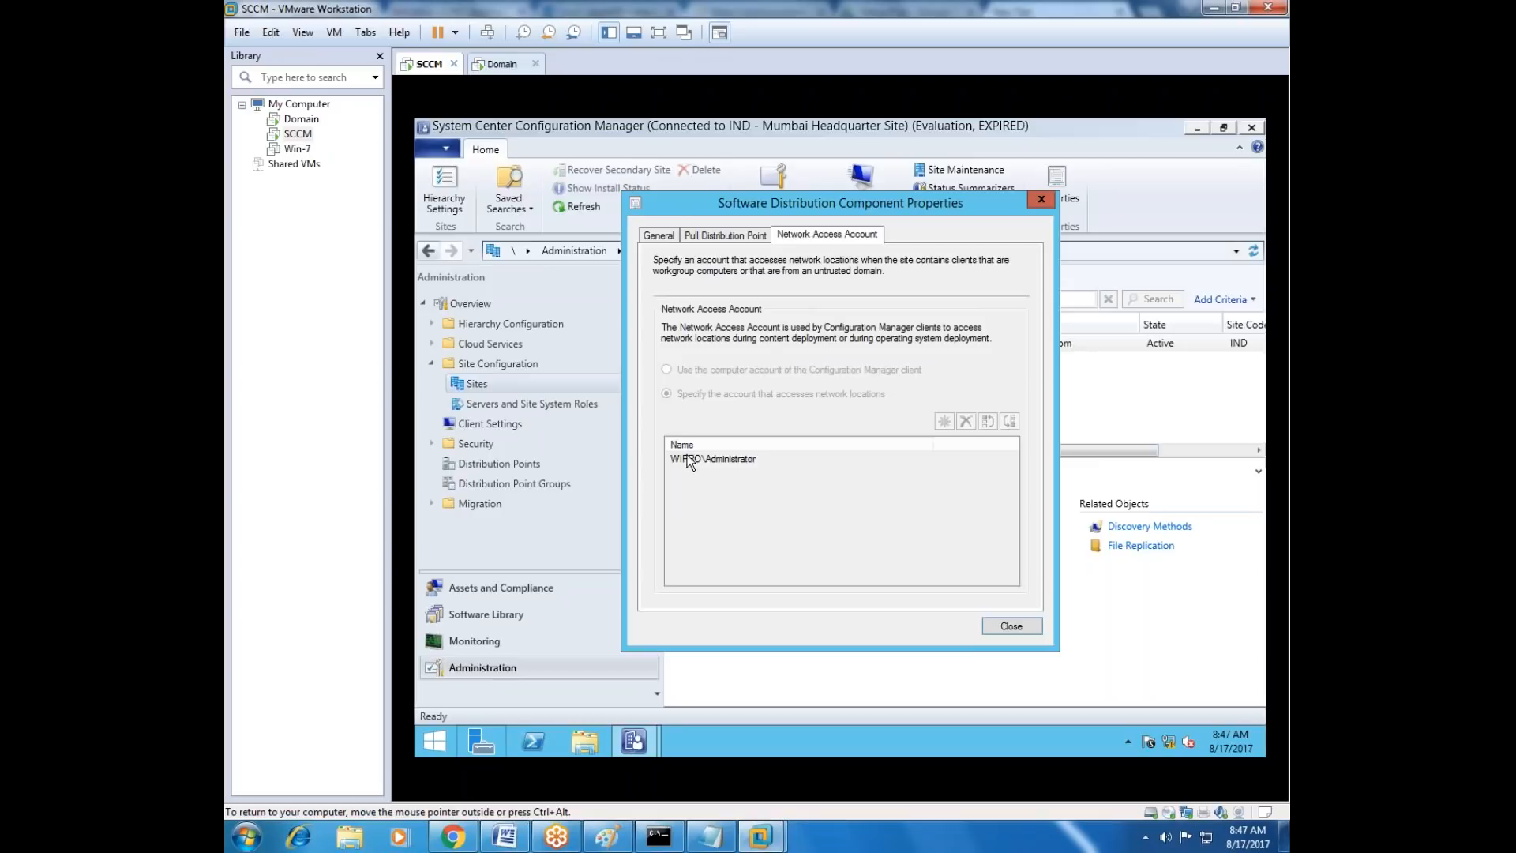
left_click(1011, 625)
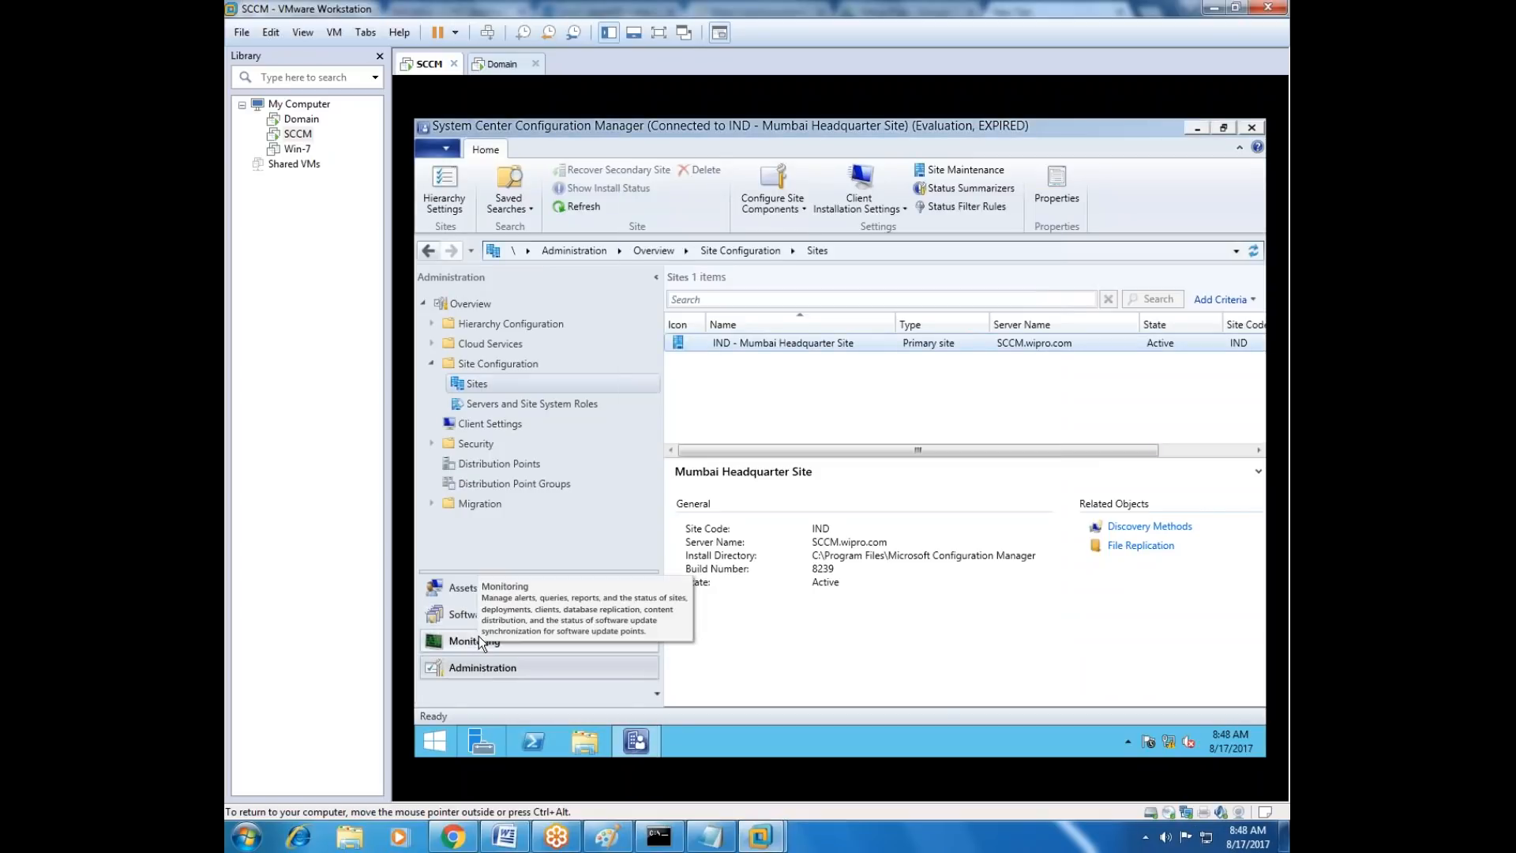
Review the x86 and x64 boot images and the Windows 8.1 operating system image in the Software Library.
left_click(482, 614)
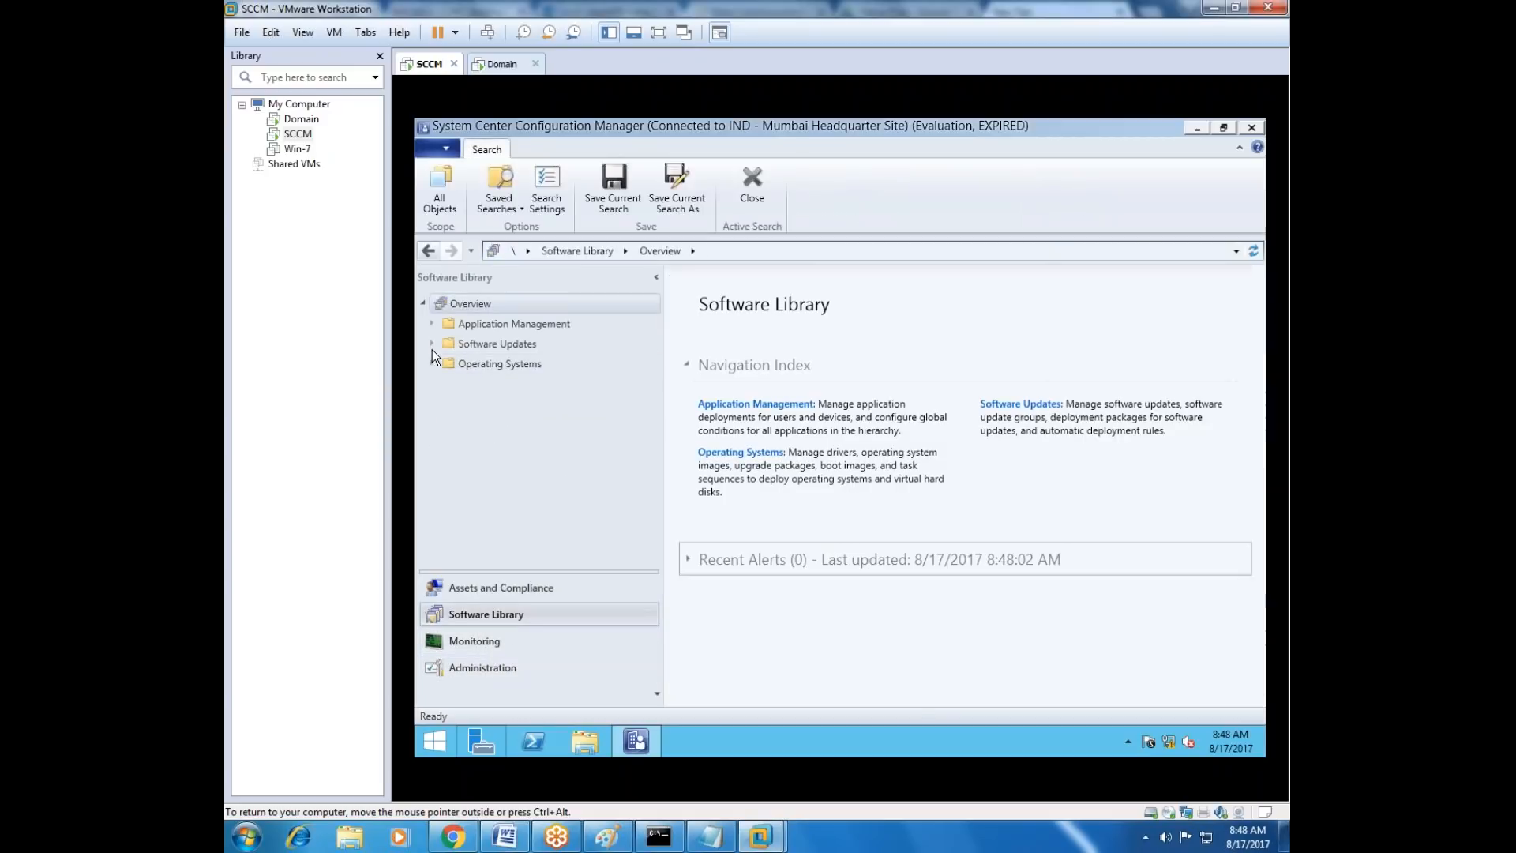
left_click(431, 363)
left_click(501, 466)
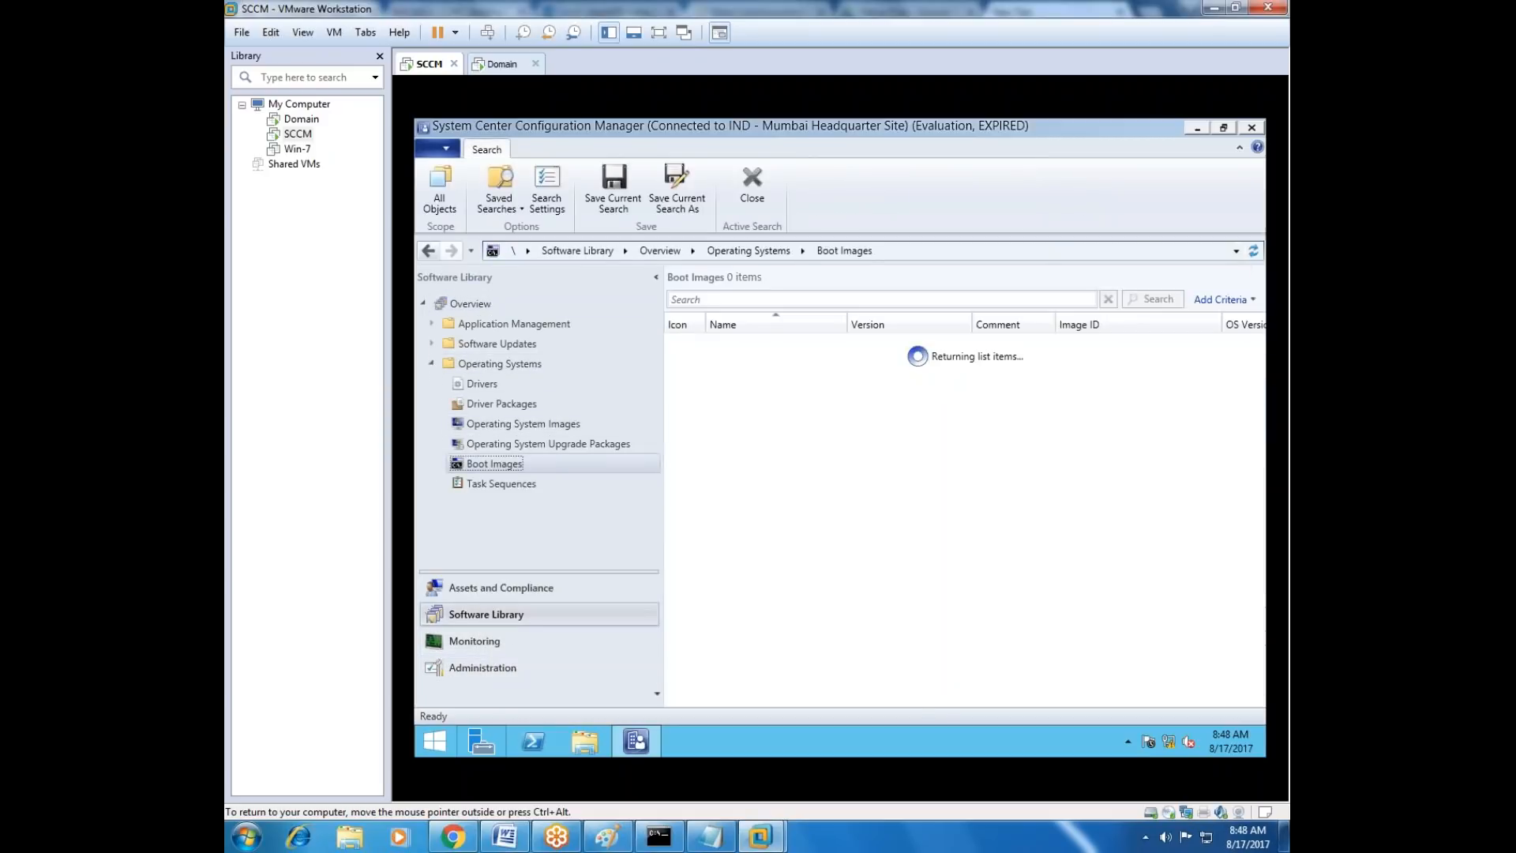
left_click(751, 364)
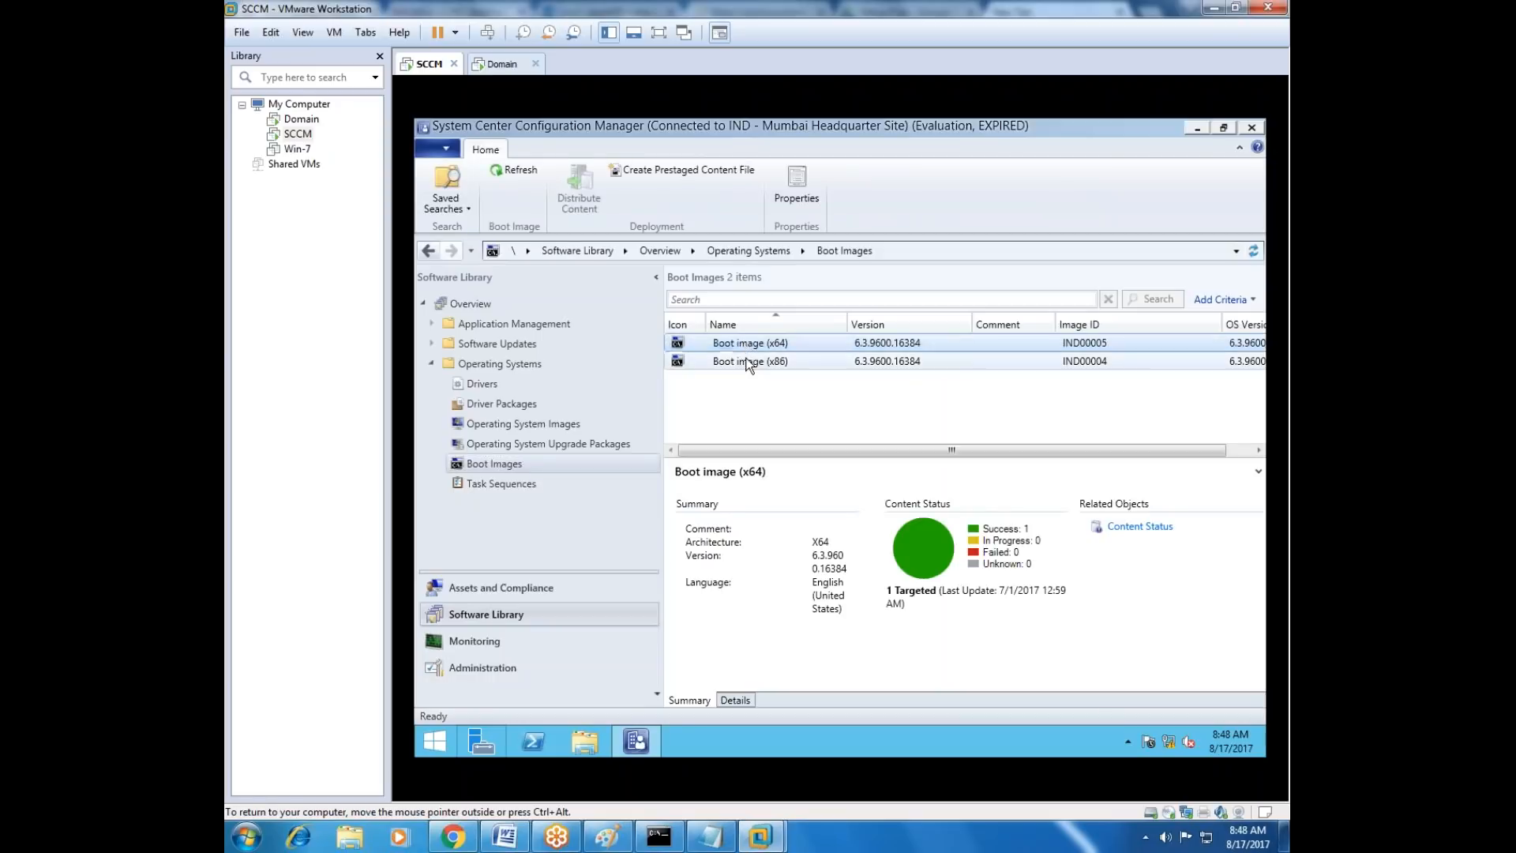
left_click(752, 345)
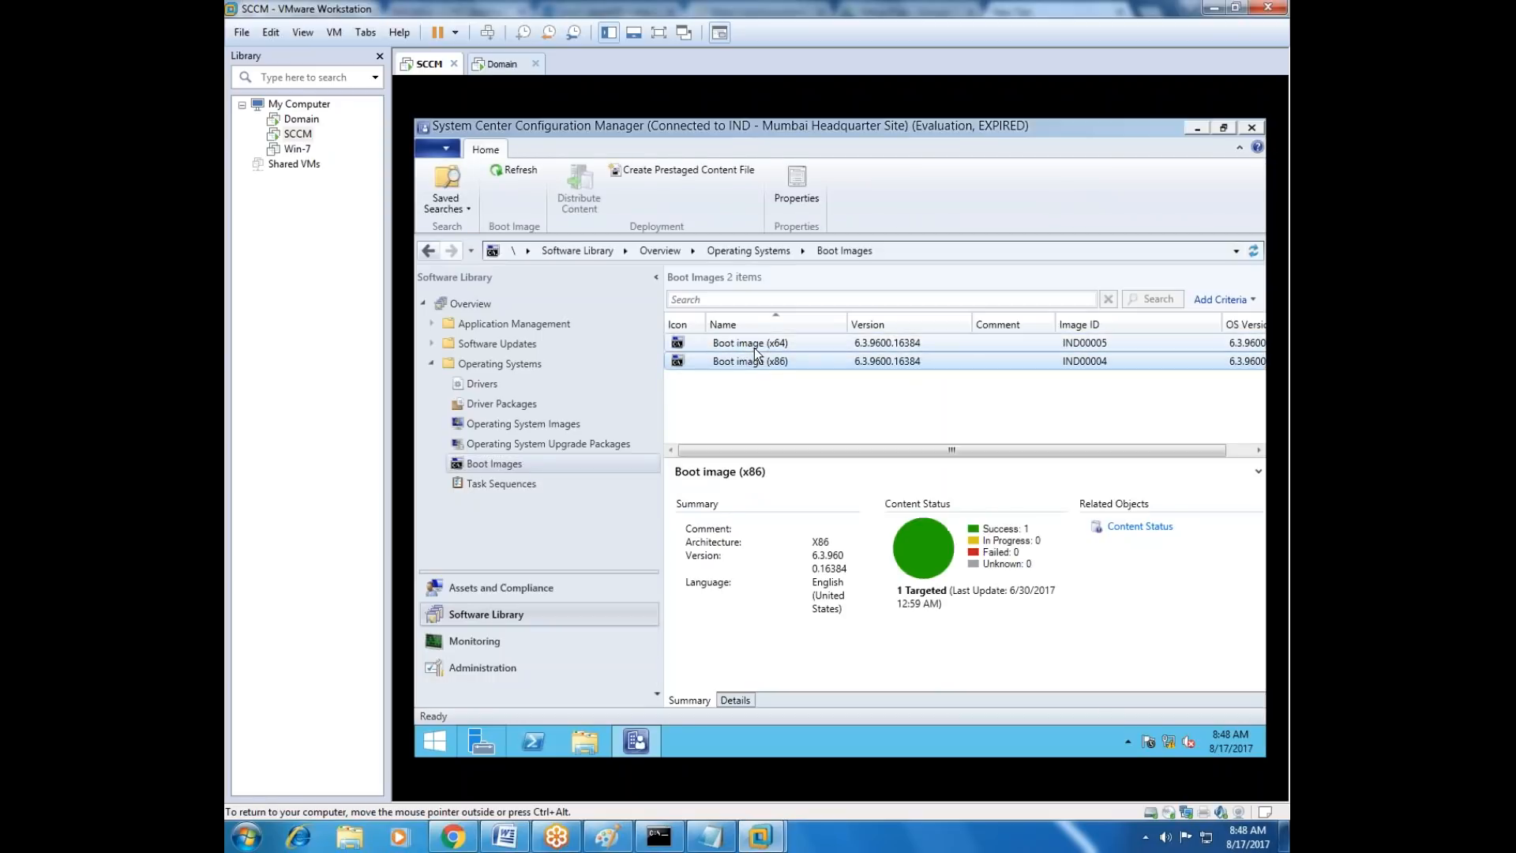
left_click(572, 426)
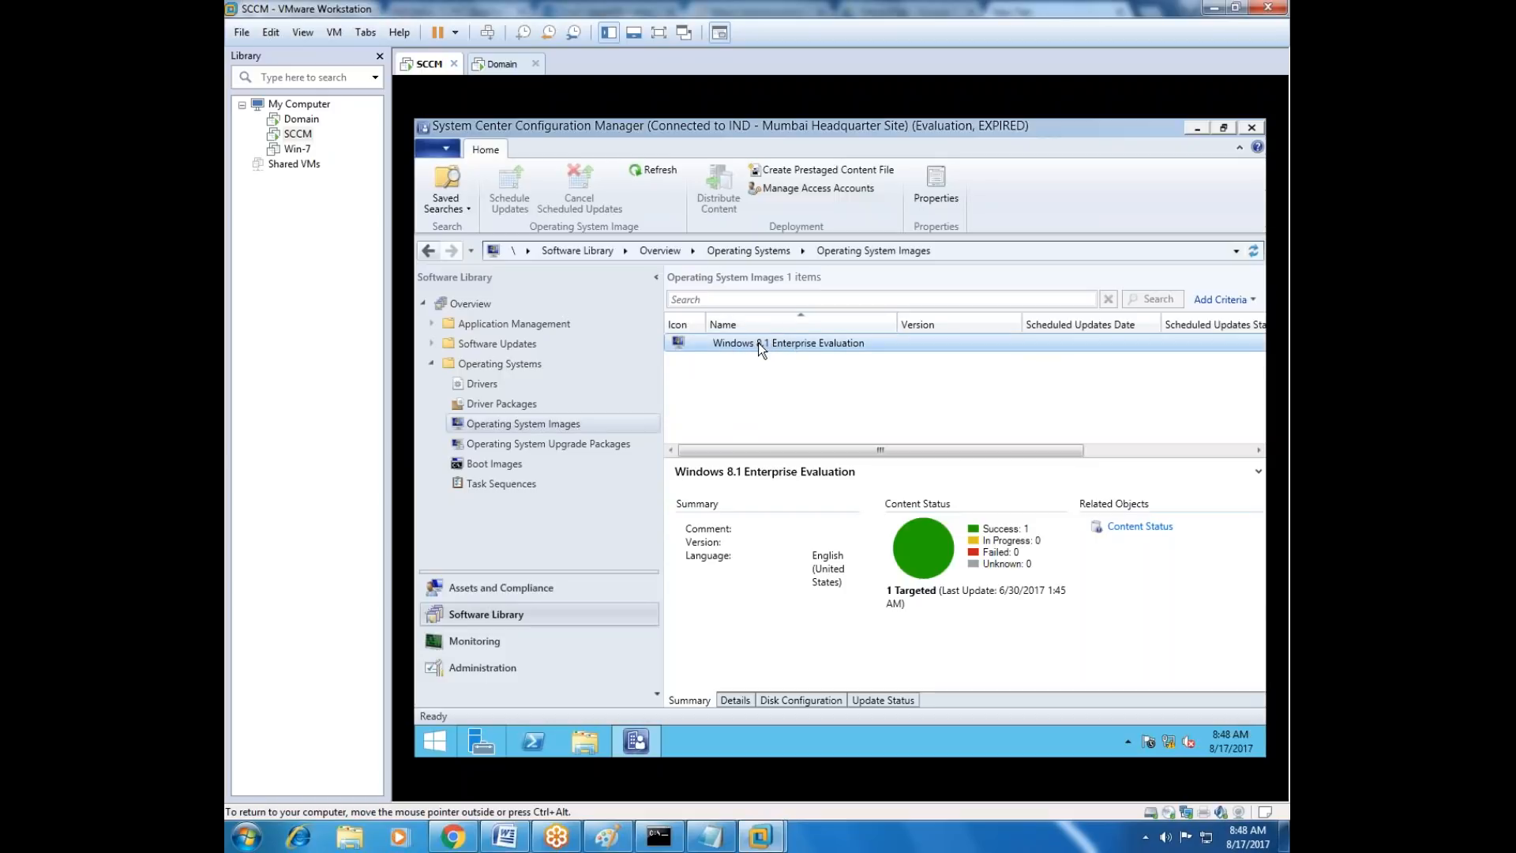
Open the C:\Source folder in File Explorer and compare it with the Windows 8.1 Enterprise Evaluation image entry.
left_click(589, 742)
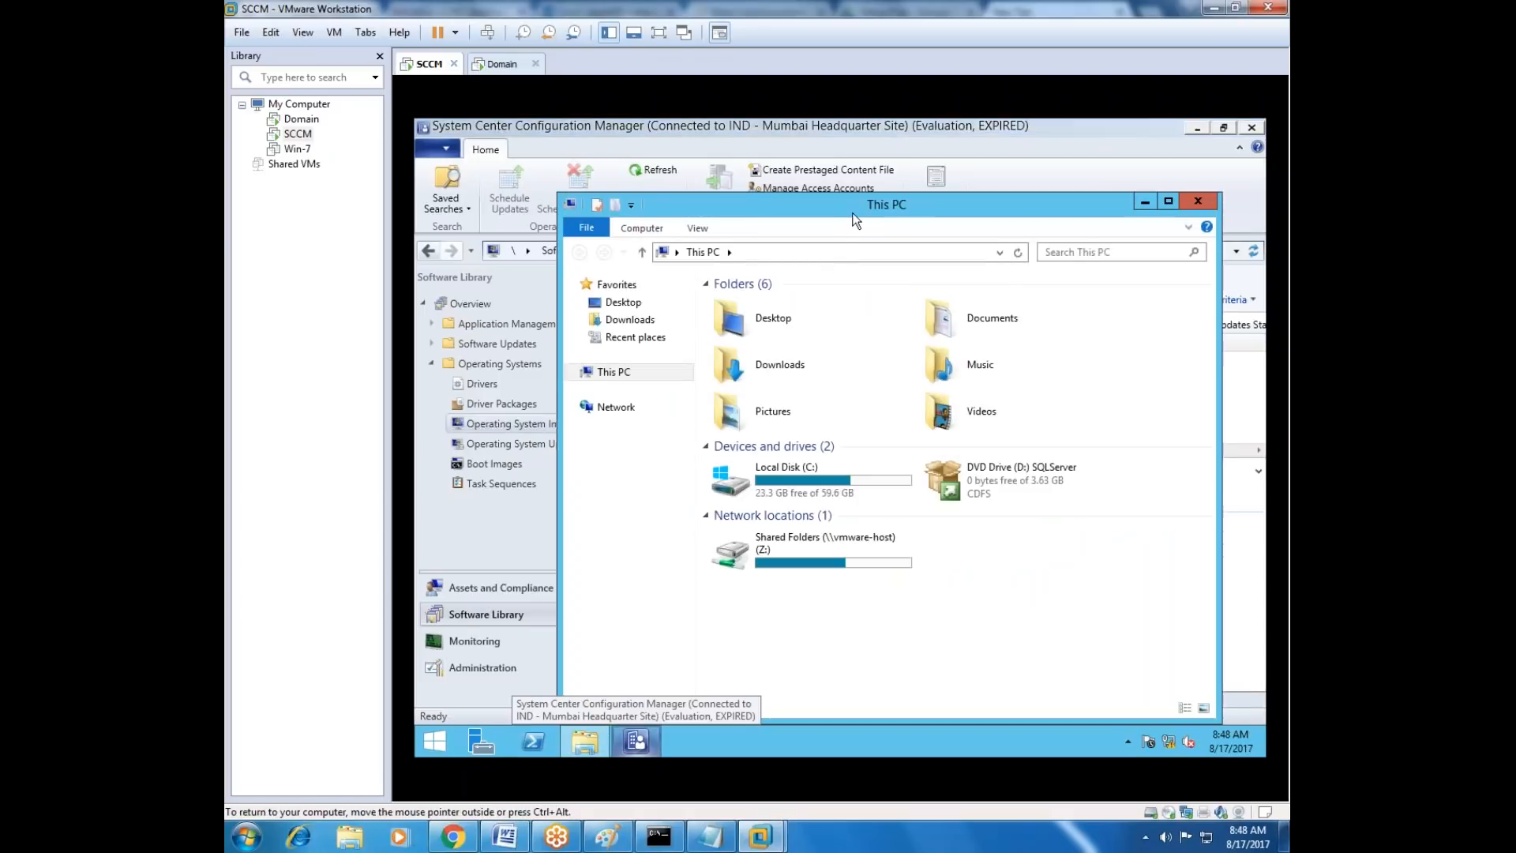
left_click_drag(857, 216, 882, 395)
double_click(817, 649)
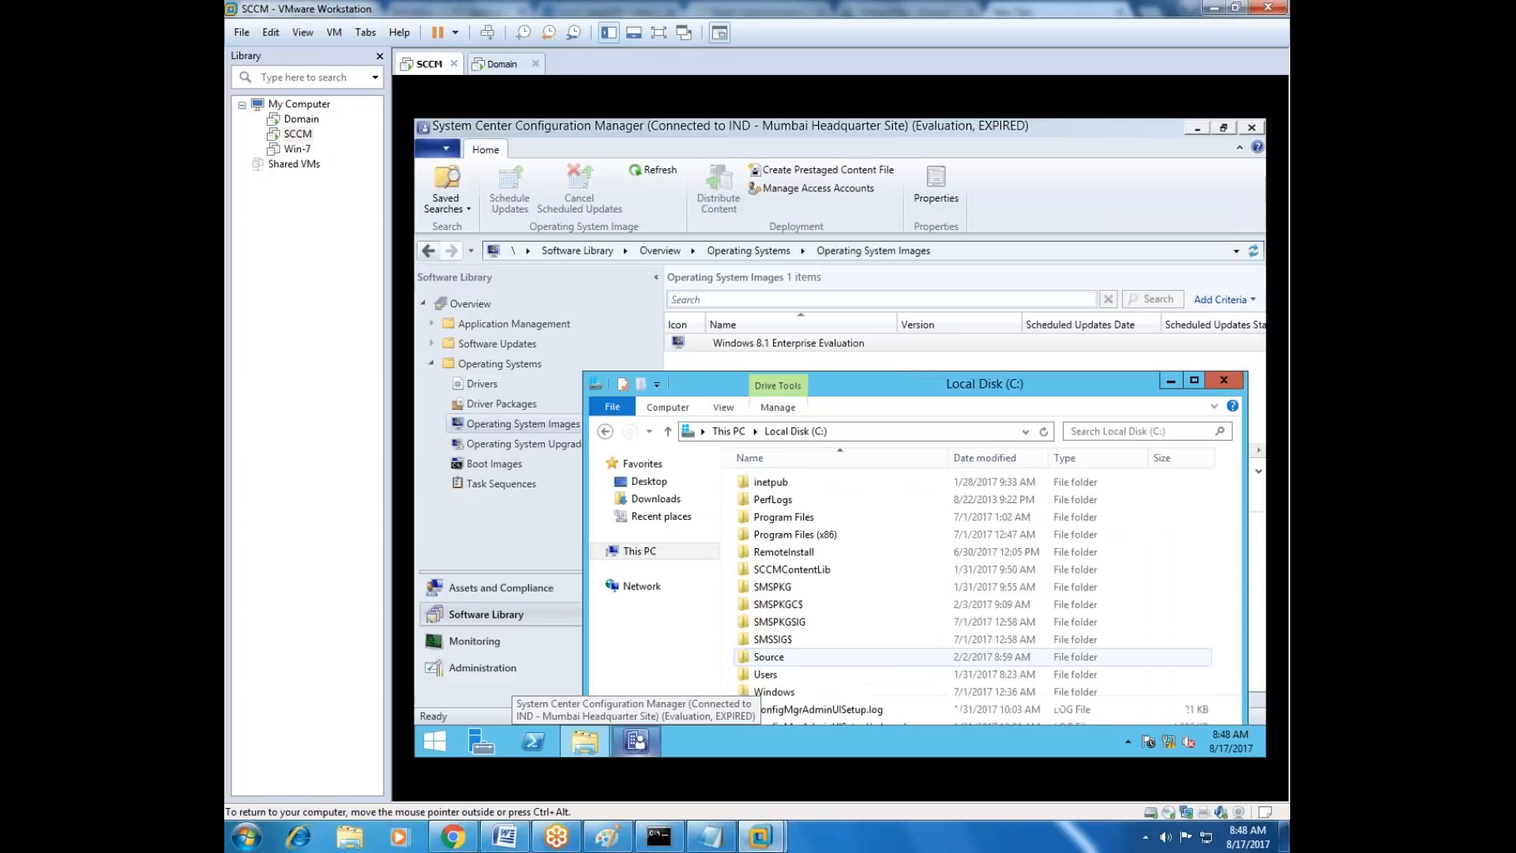
left_click_drag(873, 392, 873, 385)
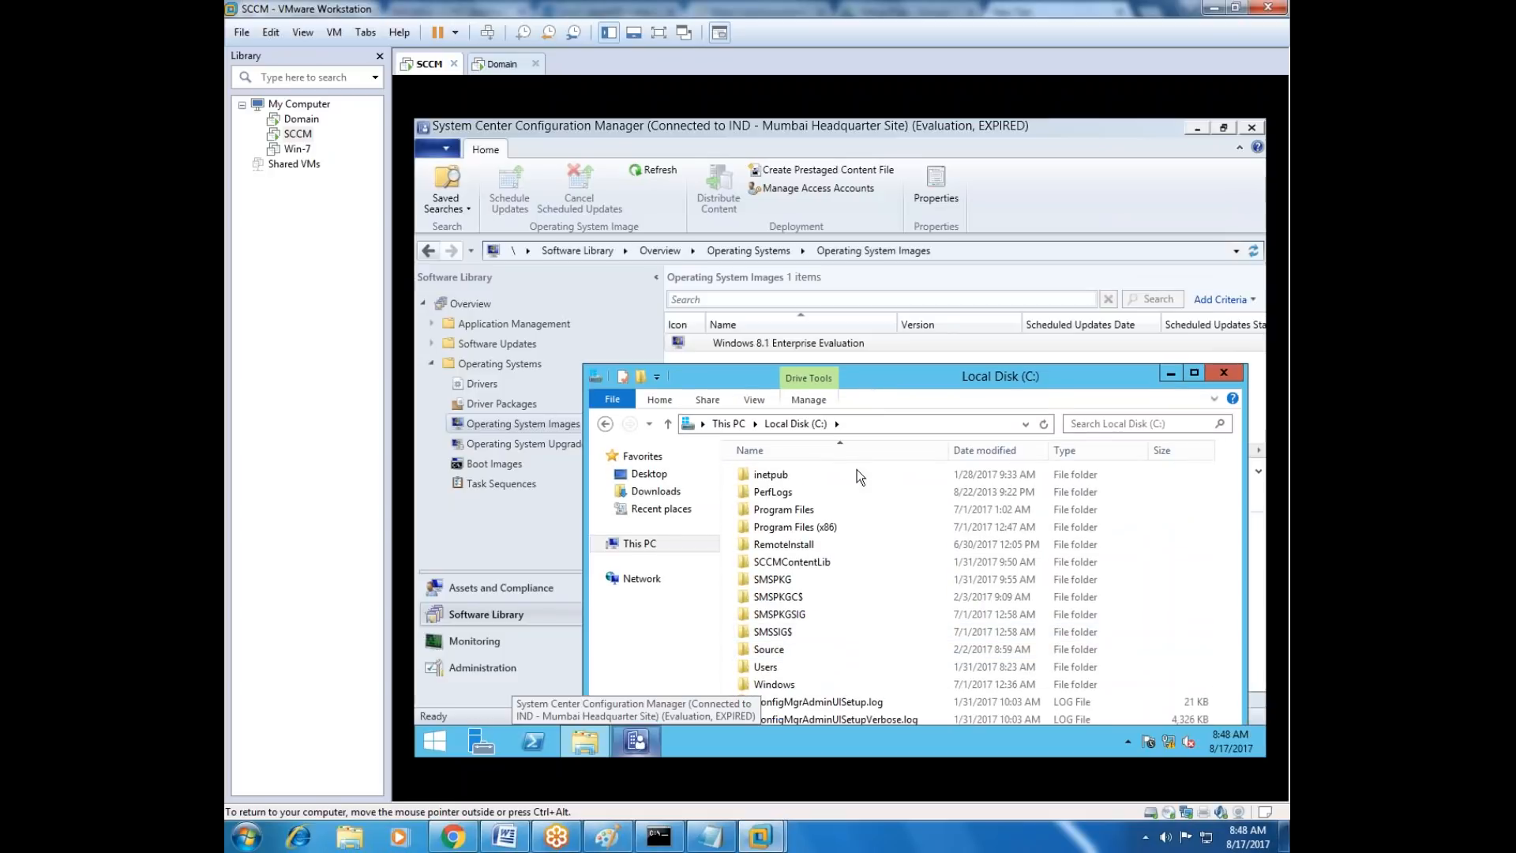
double_click(783, 649)
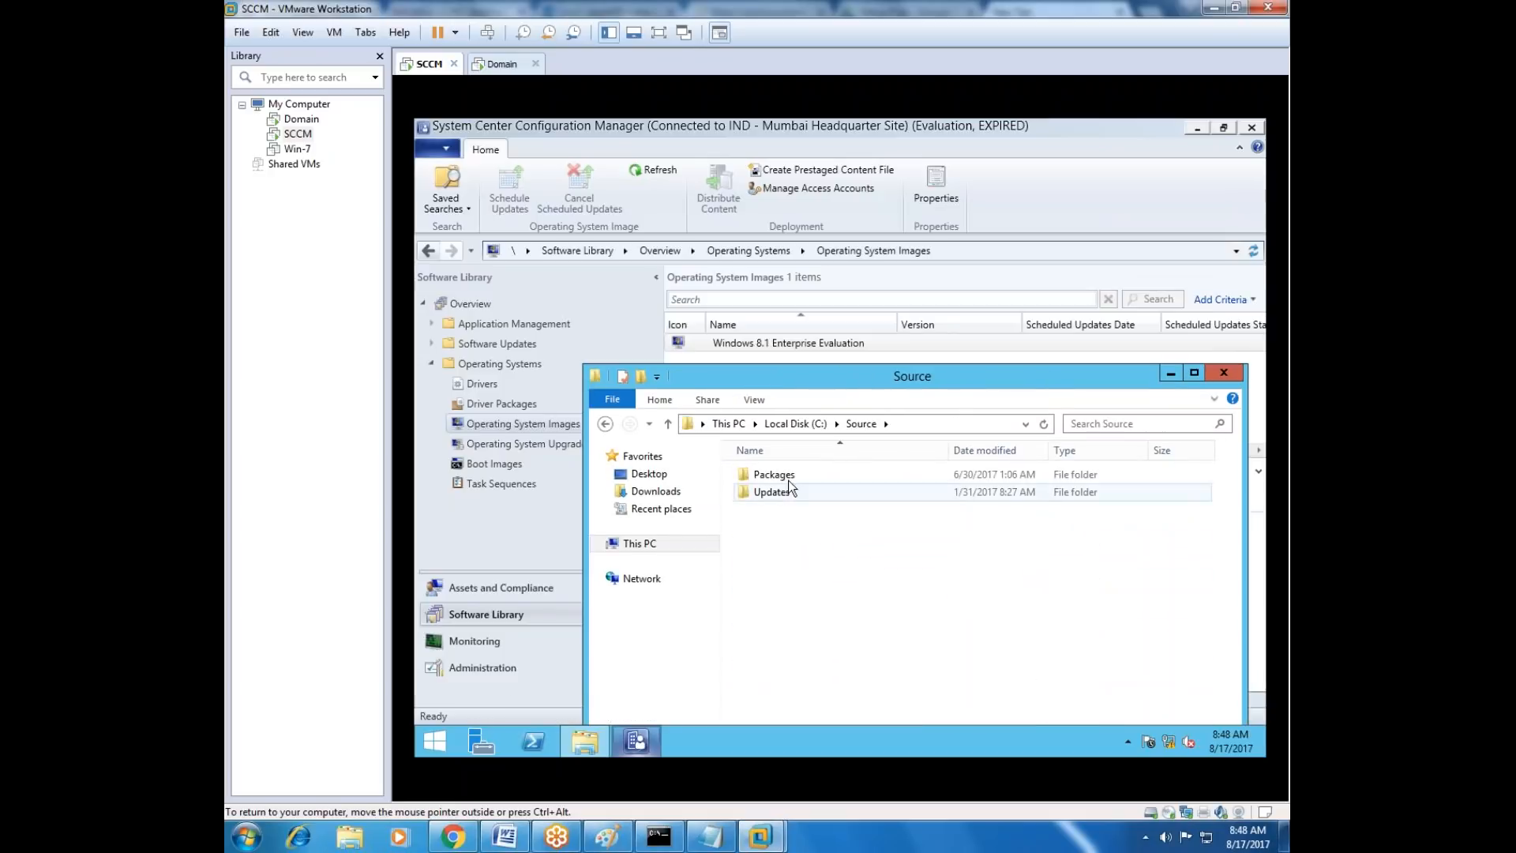
left_click(804, 344)
right_click(803, 342)
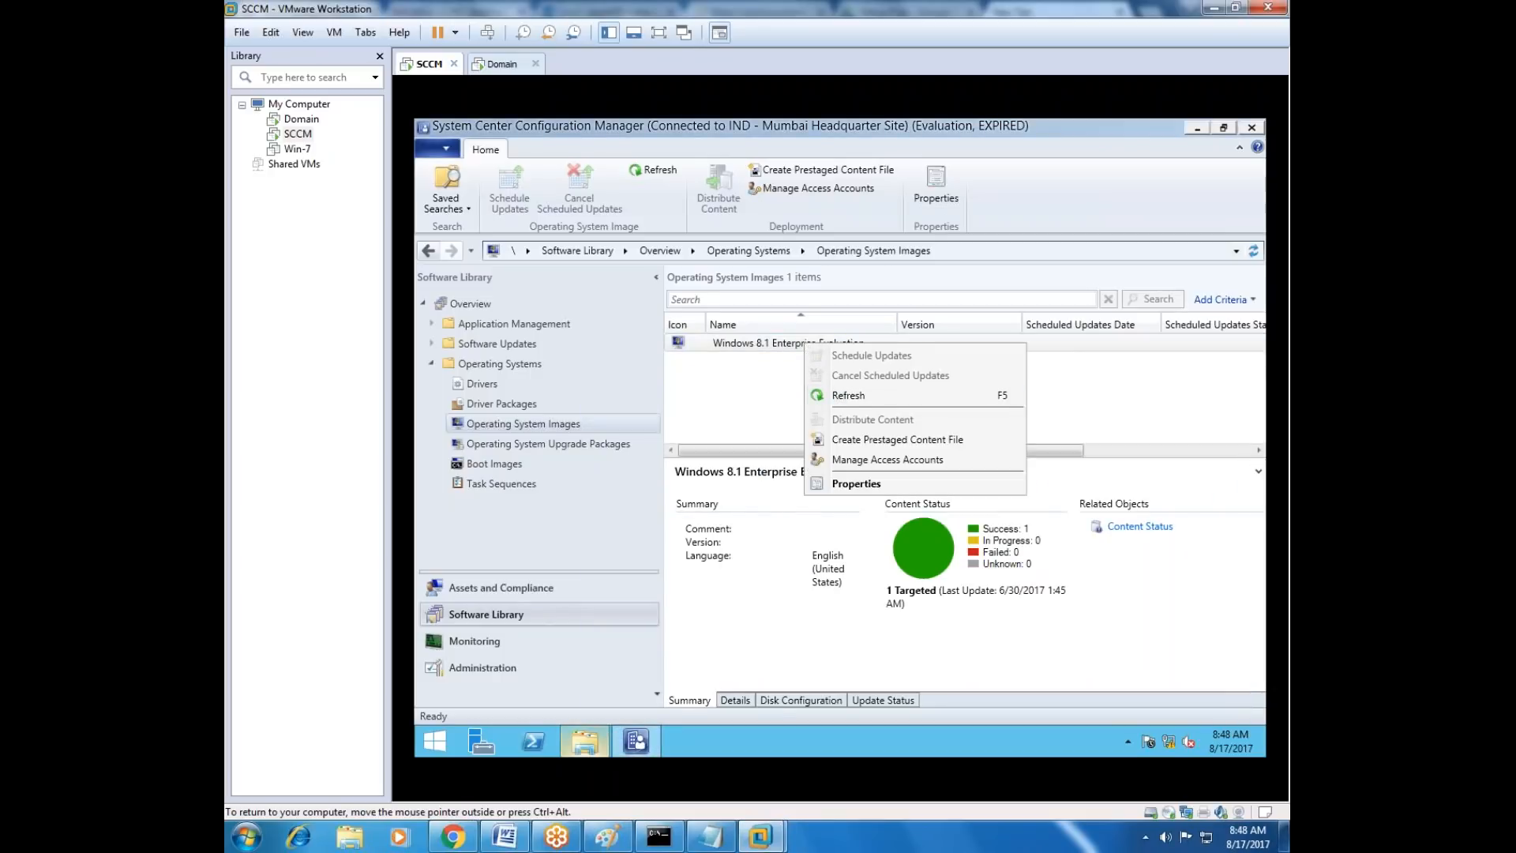
Locate install.wim in the Packages\OSD\Windows8.1 source folder, then minimize File Explorer.
left_click(582, 746)
double_click(778, 475)
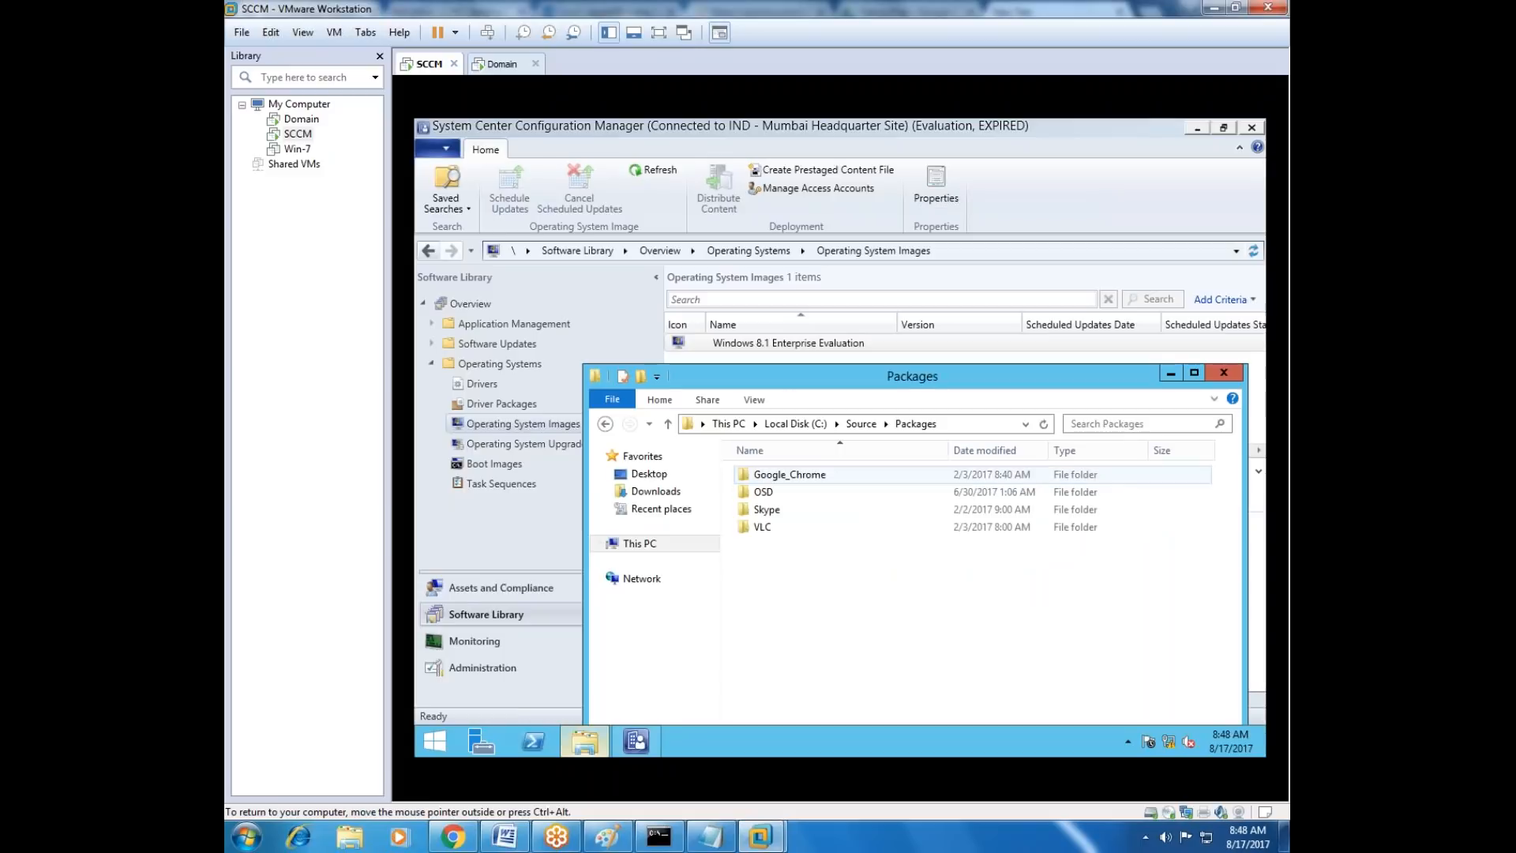
left_click(765, 493)
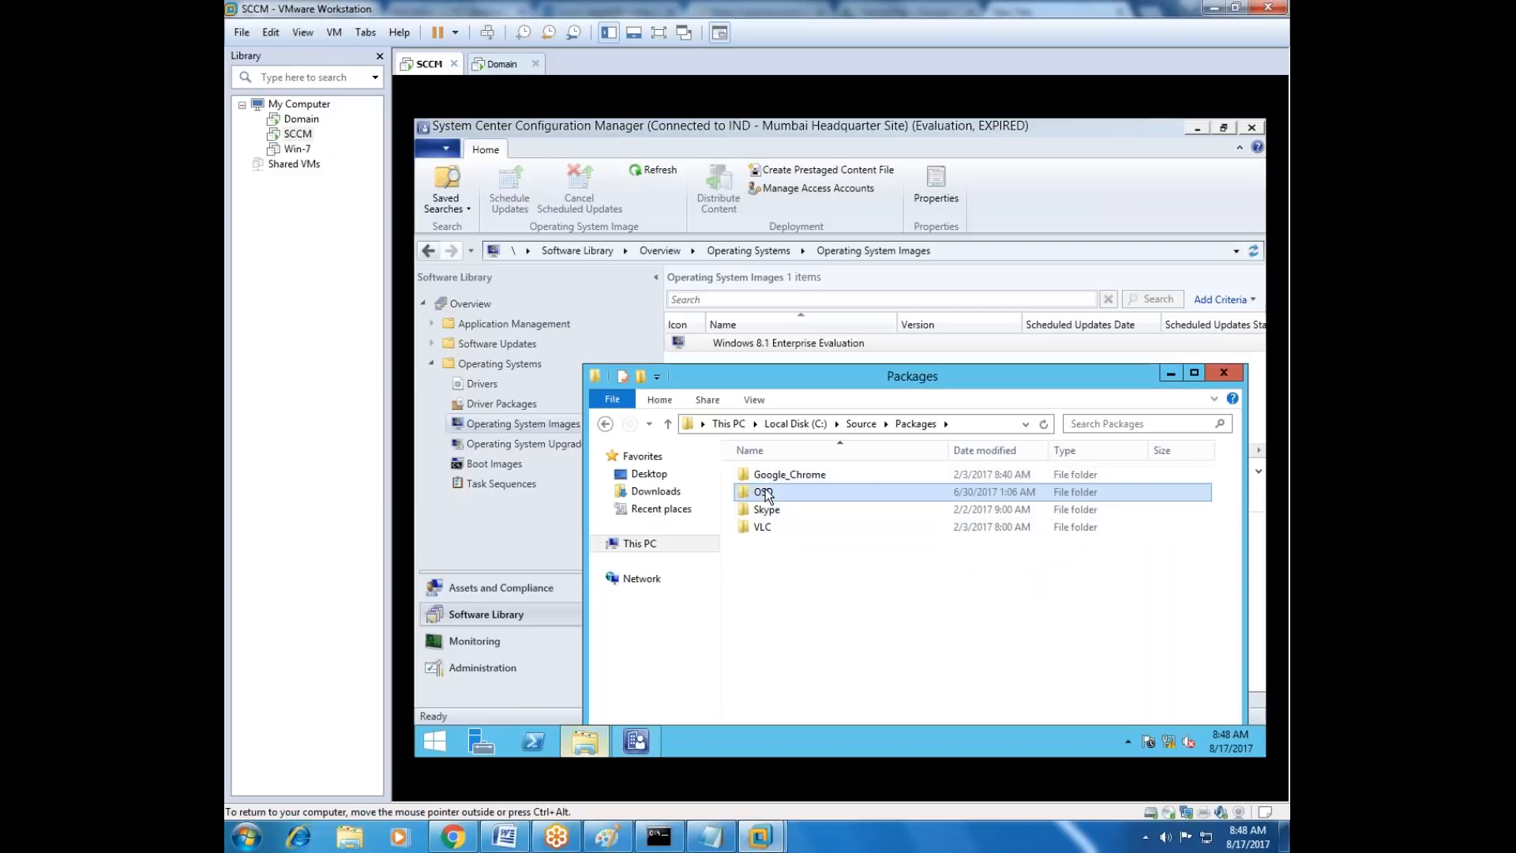
double_click(765, 493)
double_click(802, 476)
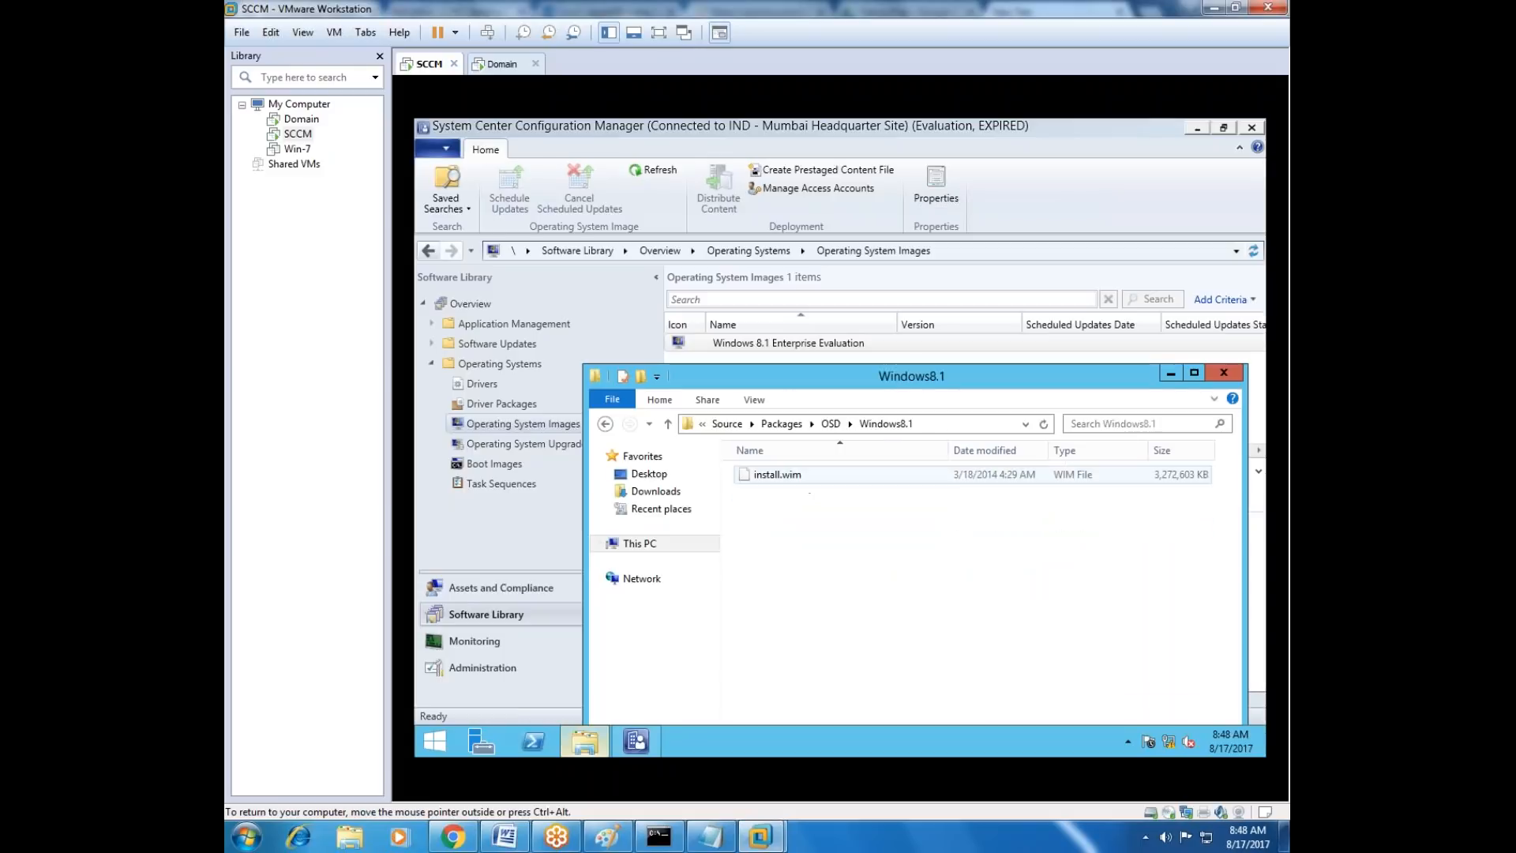
left_click(783, 480)
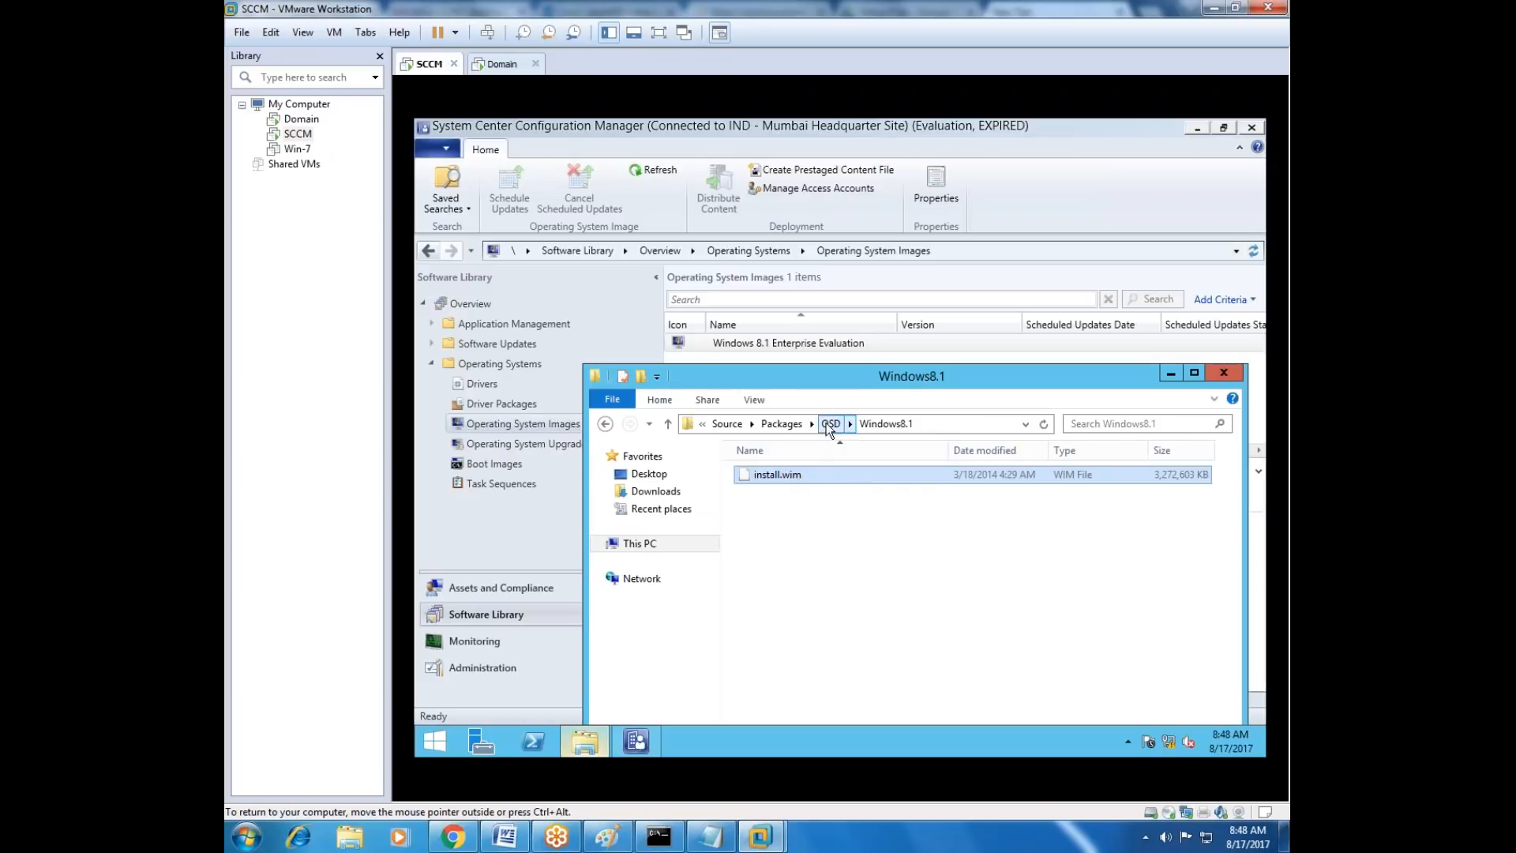
left_click(1171, 375)
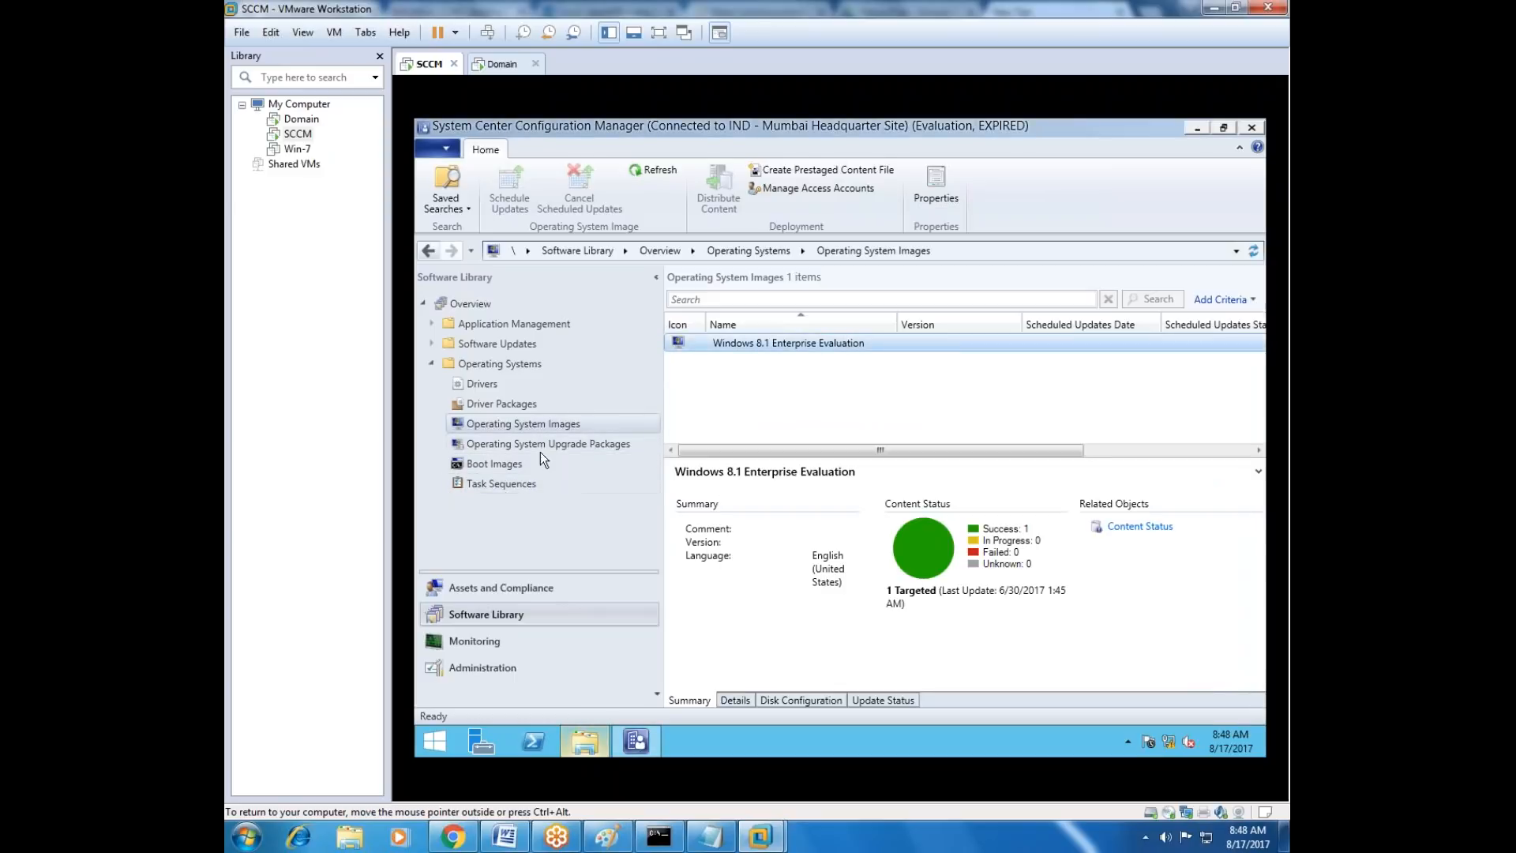
Inspect the Windows 8.1 task sequence's Install Applications step, cancel the editor, and show the task sequence's deployments.
left_click(500, 483)
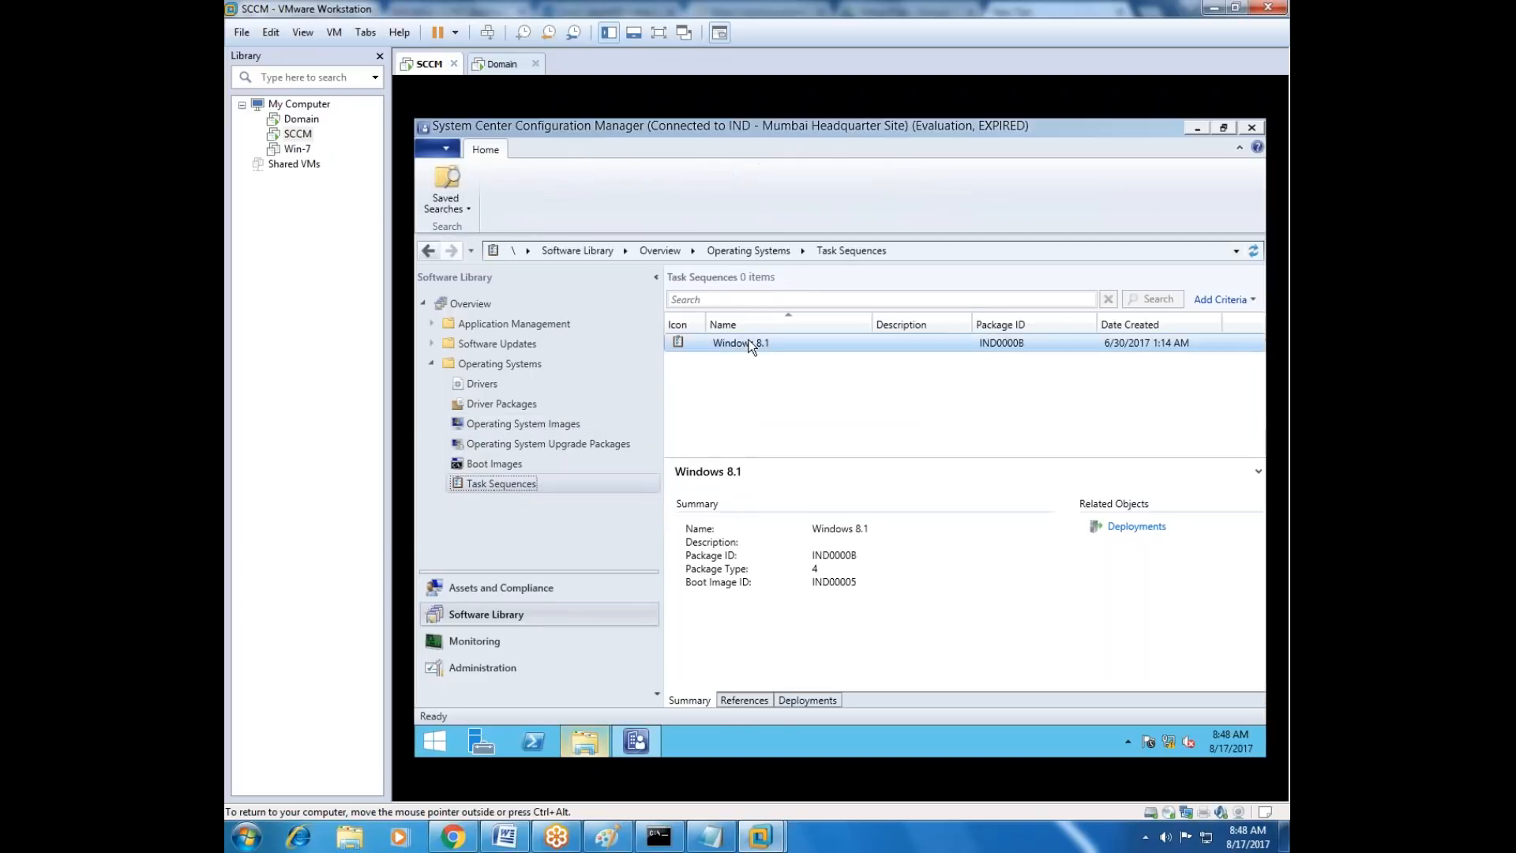
double_click(790, 346)
left_click(652, 237)
left_click(645, 251)
left_click(642, 301)
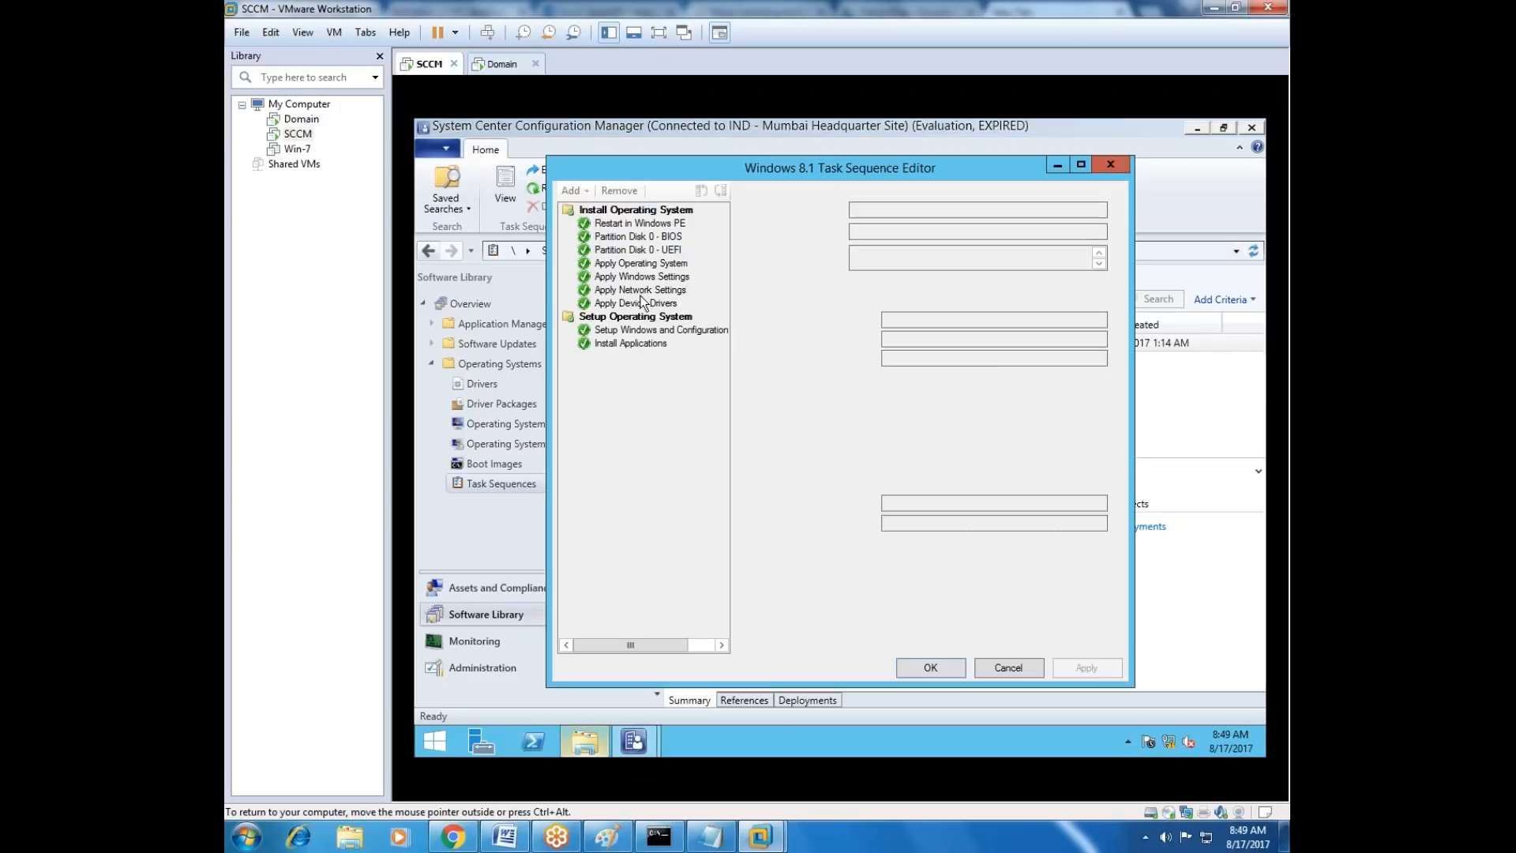
left_click(637, 345)
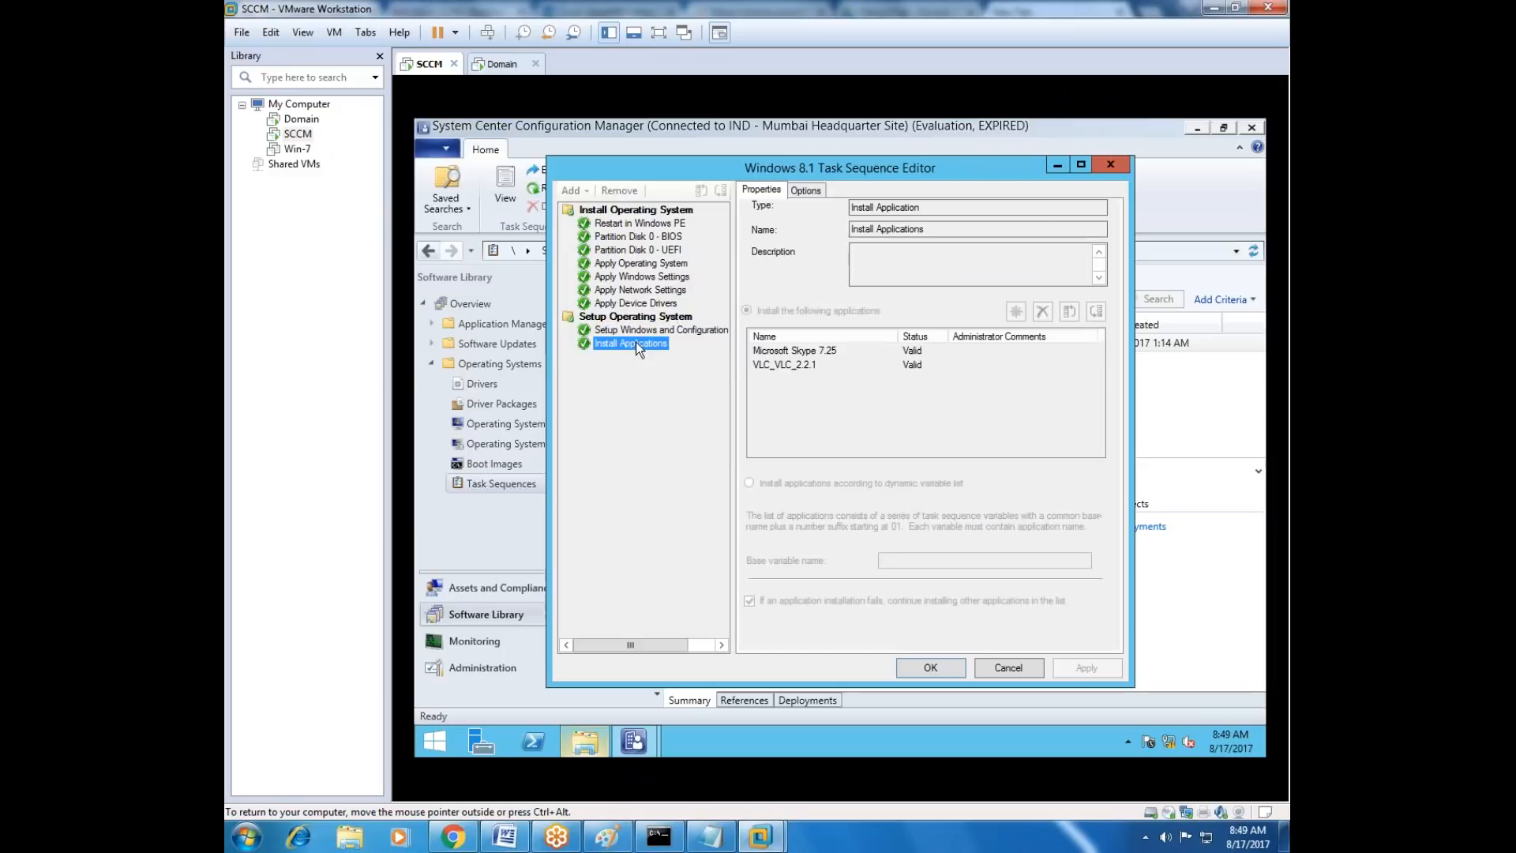
left_click(803, 350)
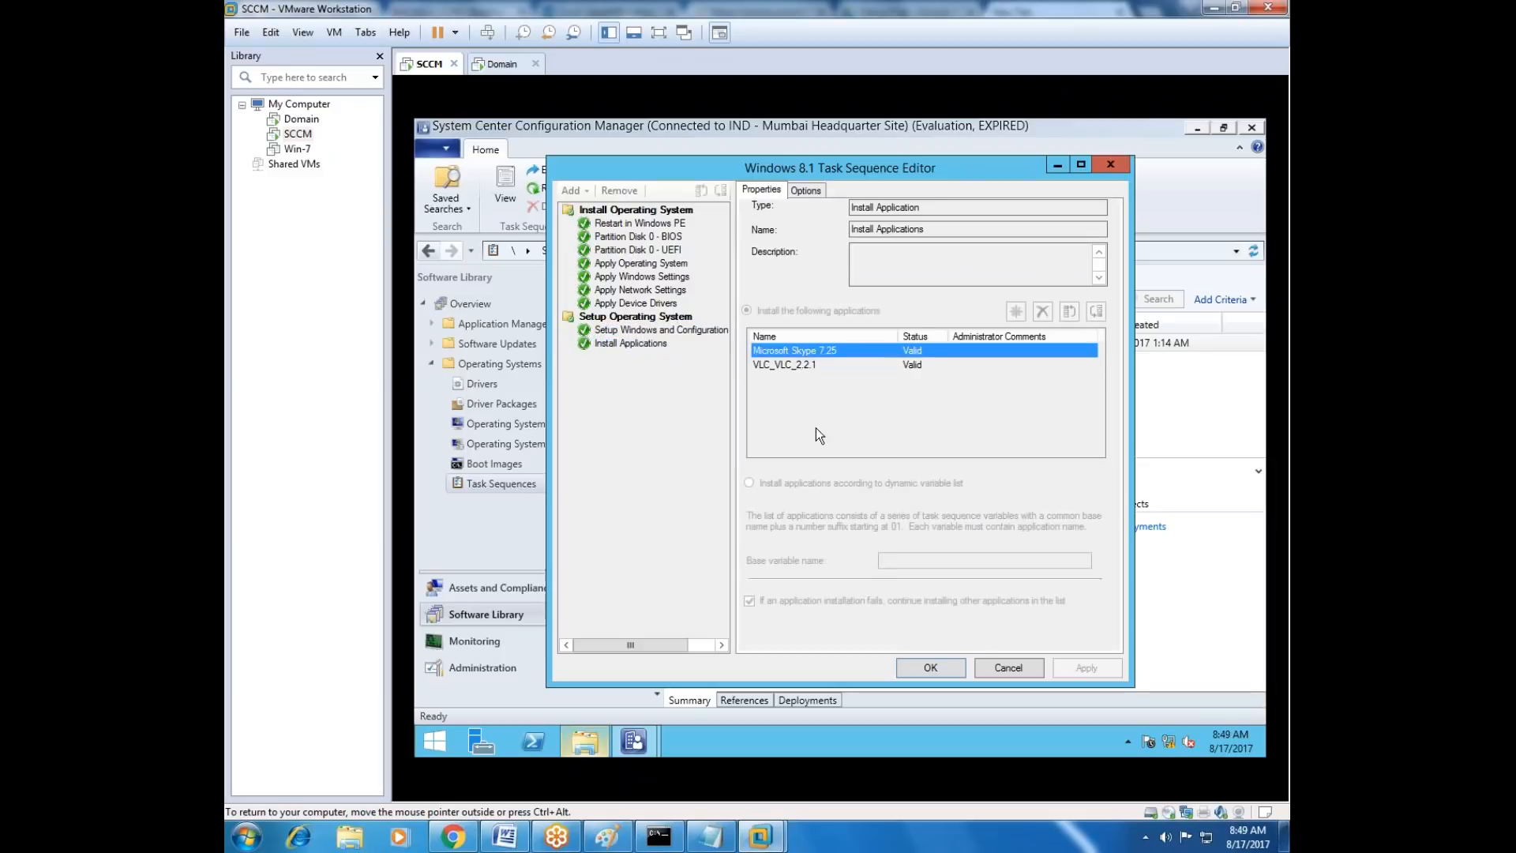
left_click(998, 670)
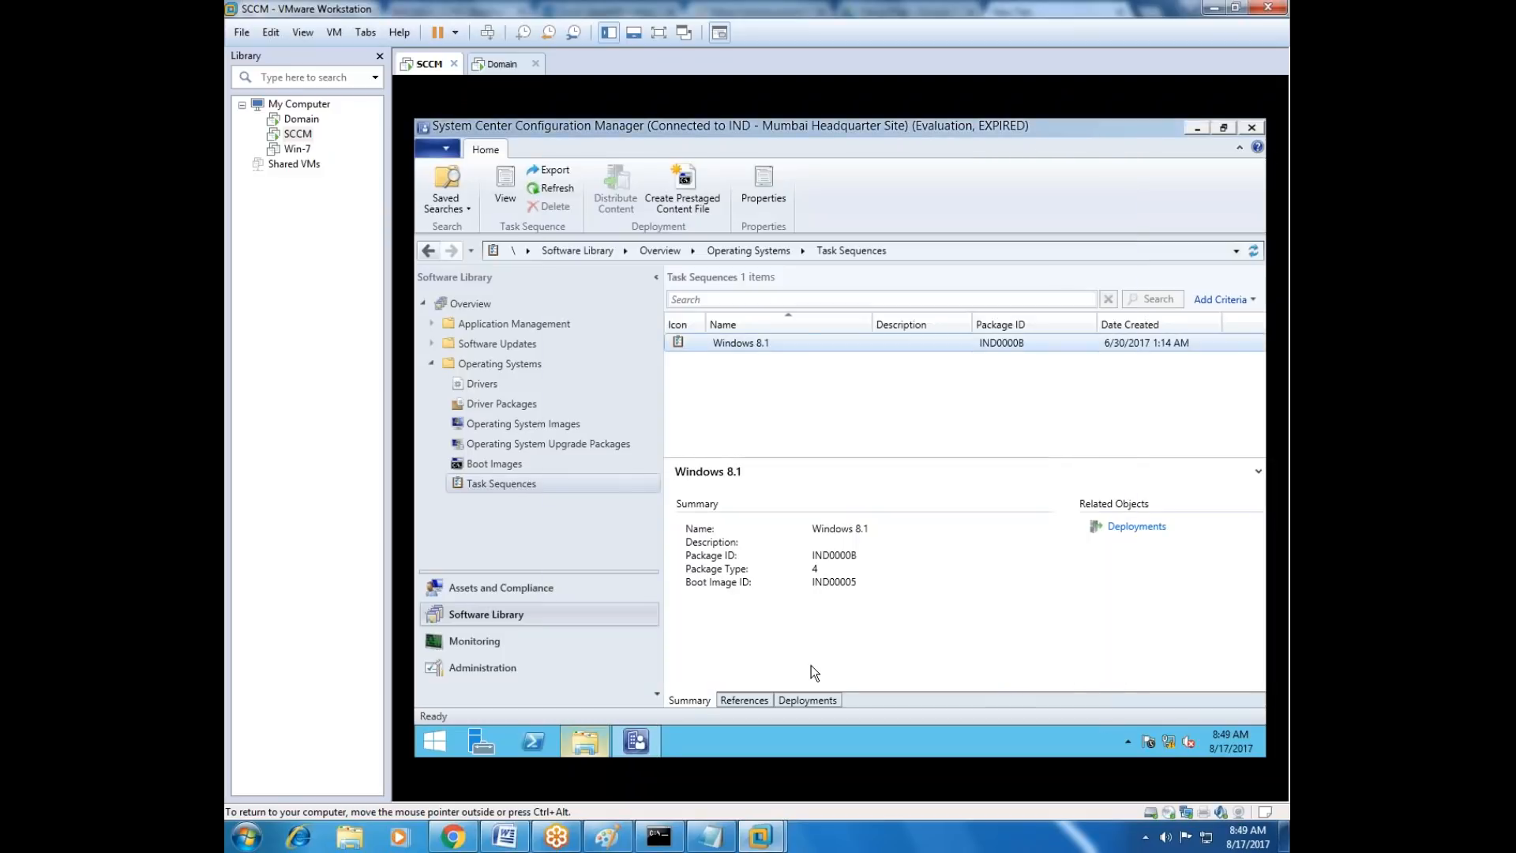
left_click(805, 698)
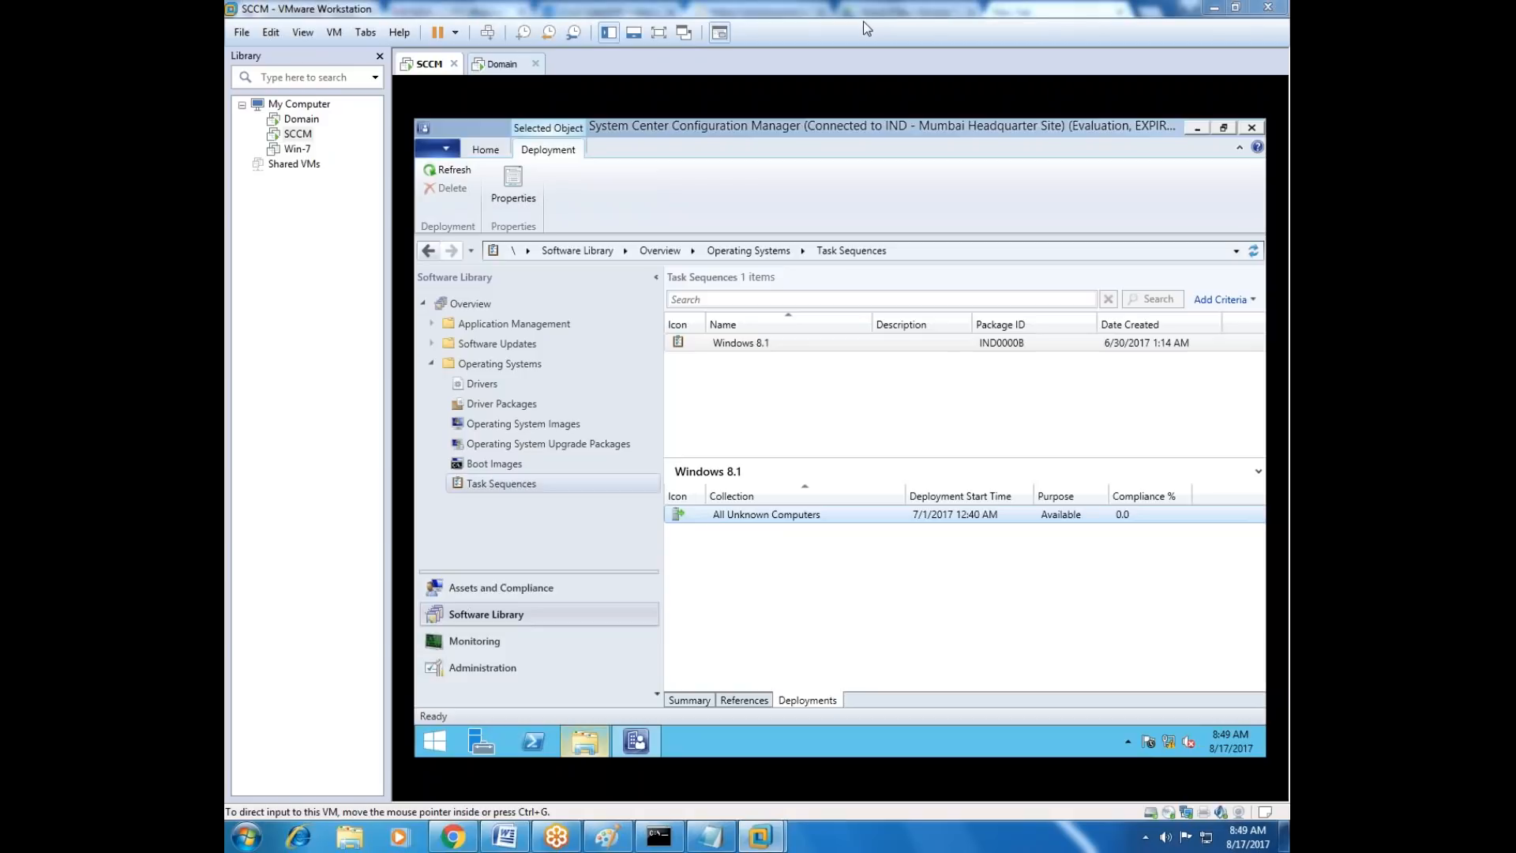
left_click(356, 328)
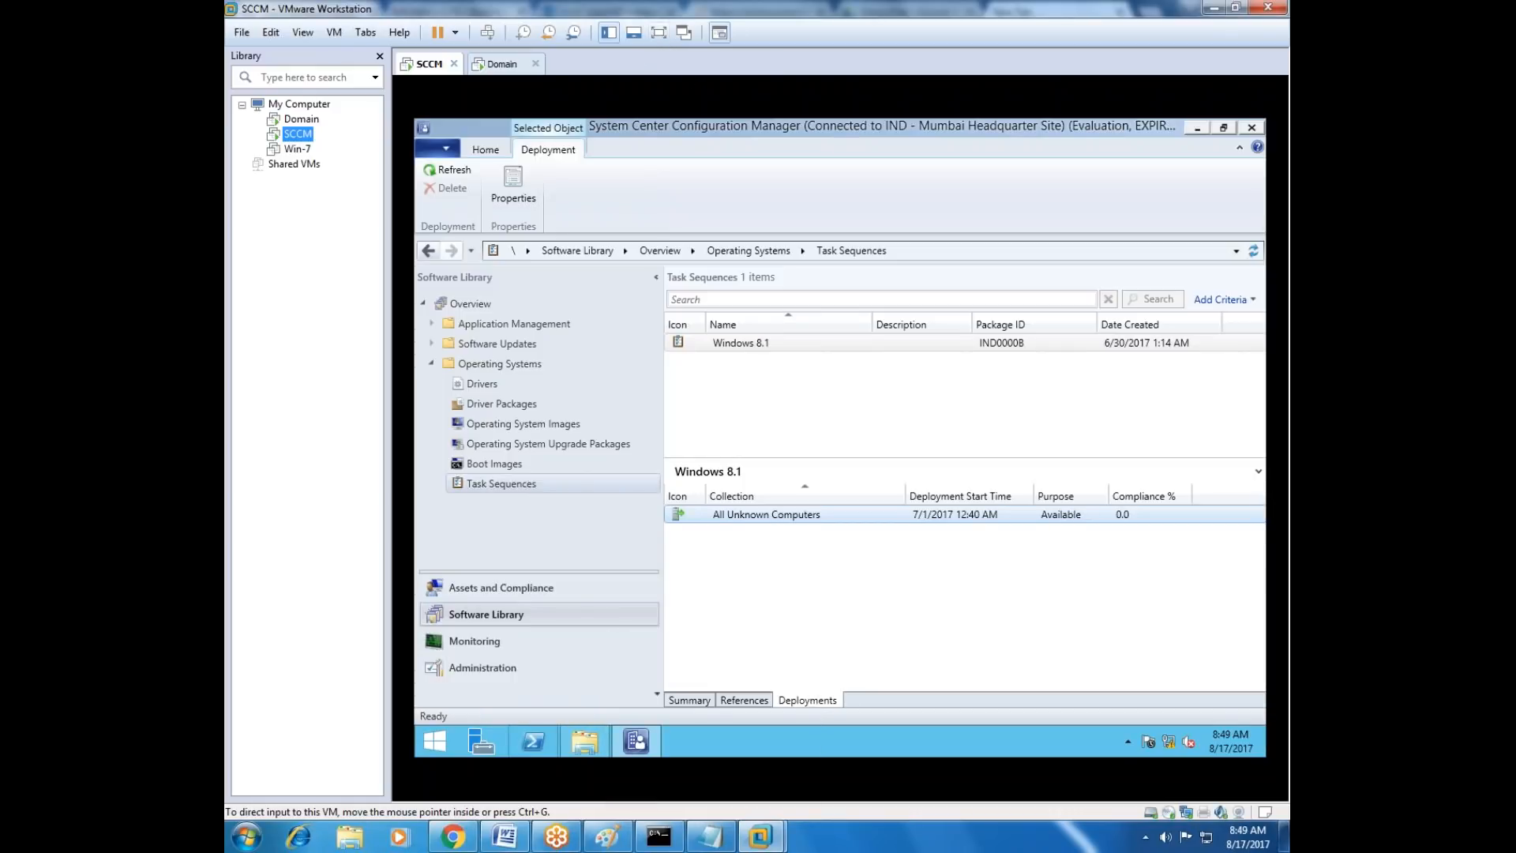
left_click_drag(418, 47, 770, 365)
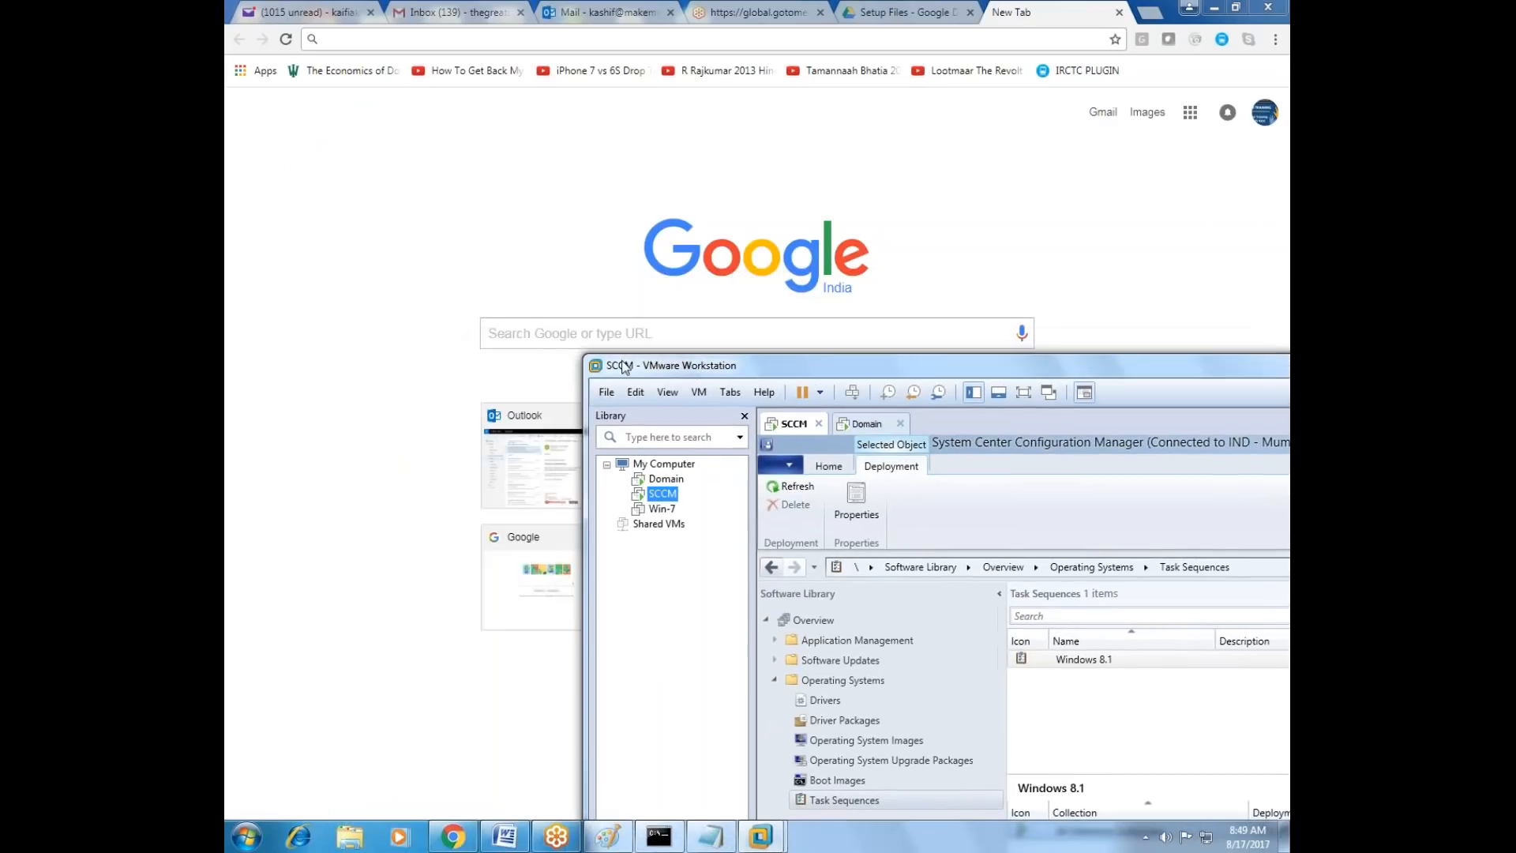
double_click(690, 364)
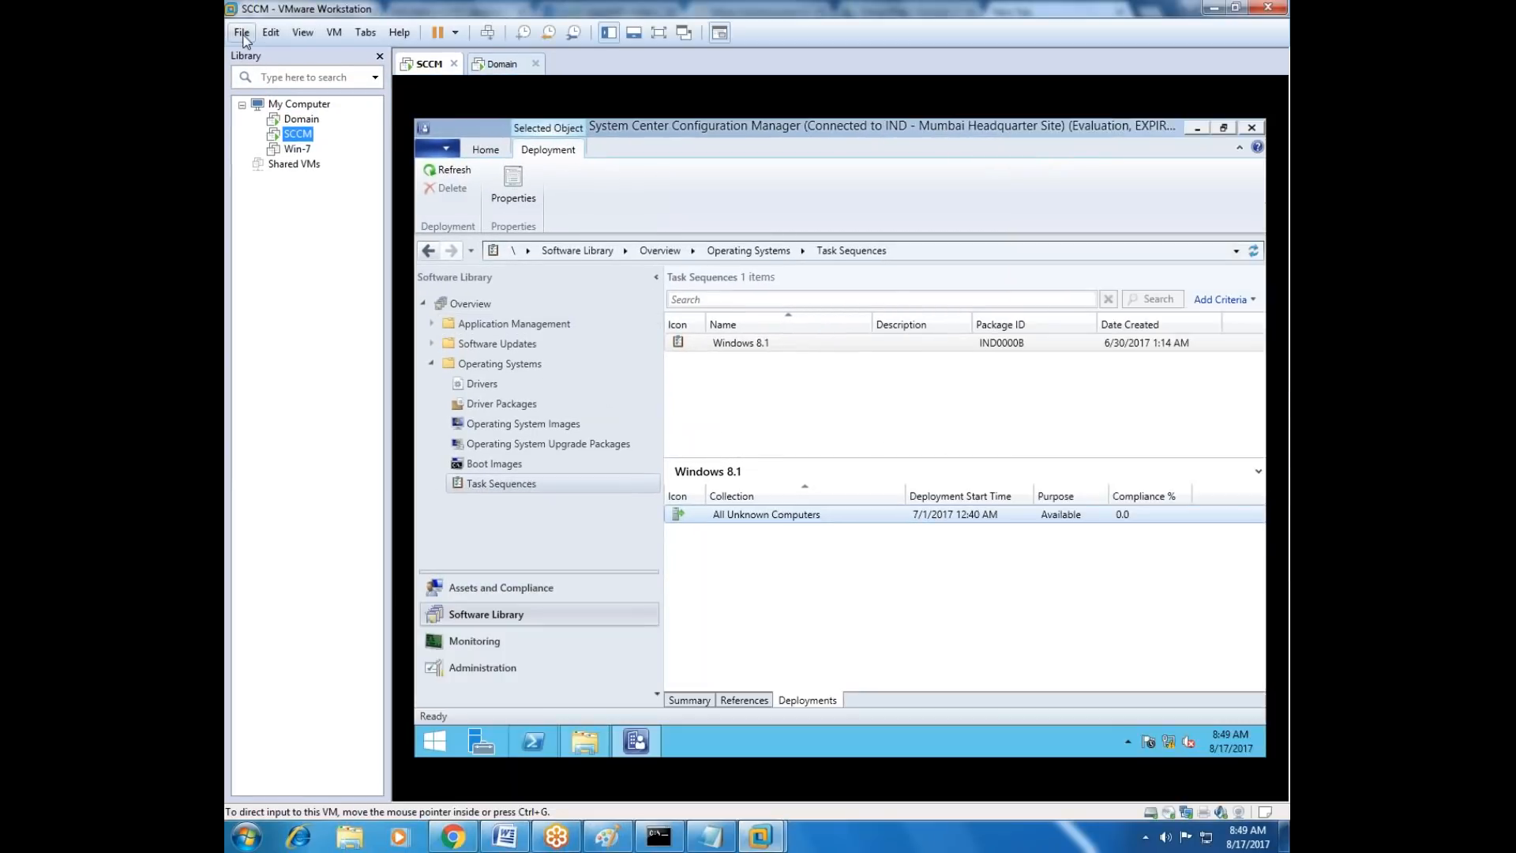
Start creating a new virtual machine with the Typical (recommended) configuration.
left_click(242, 33)
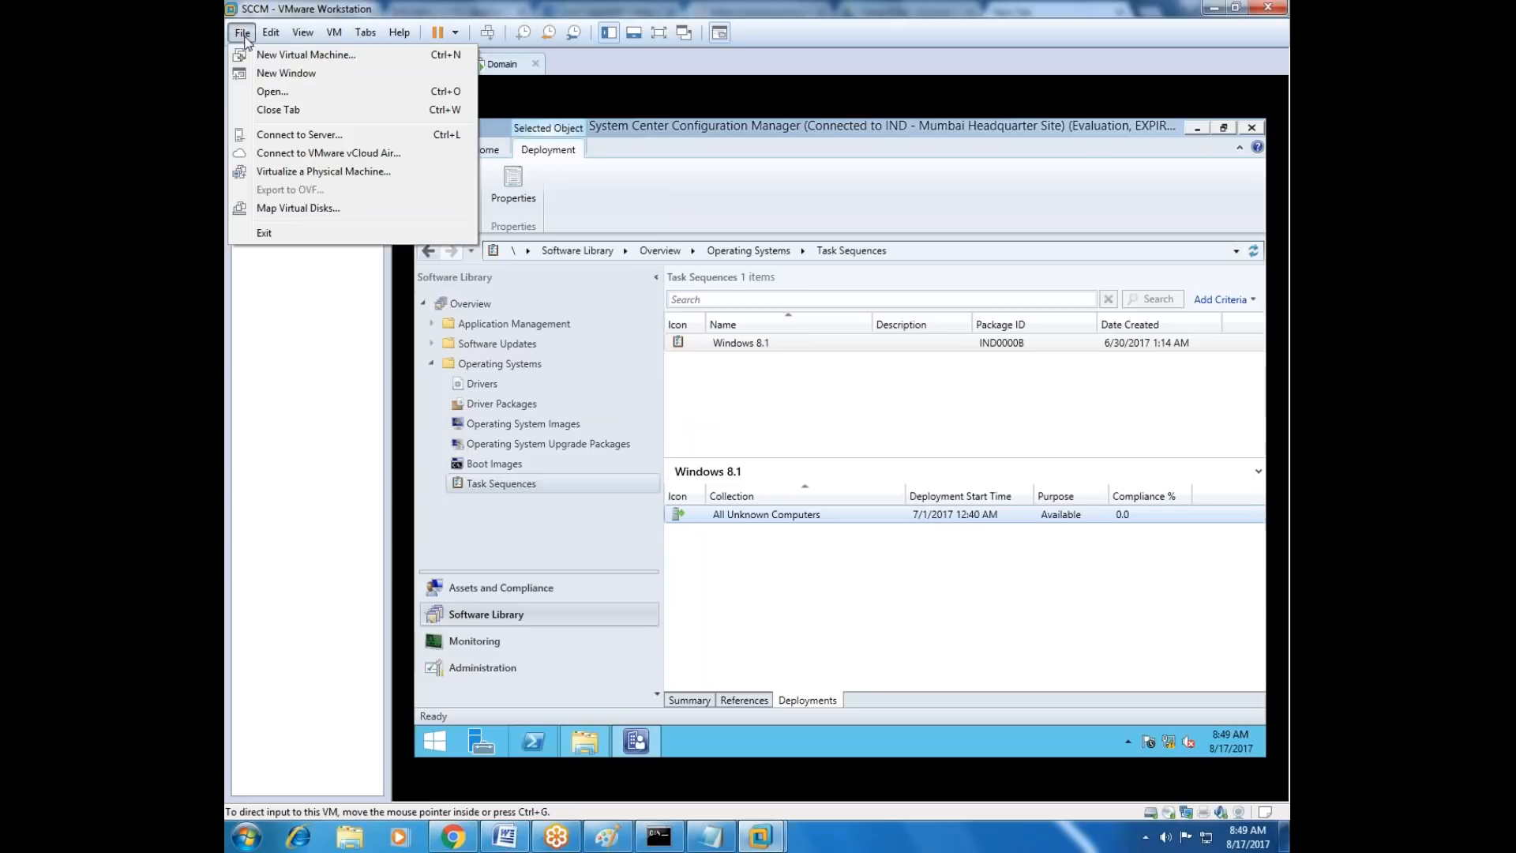
left_click(308, 56)
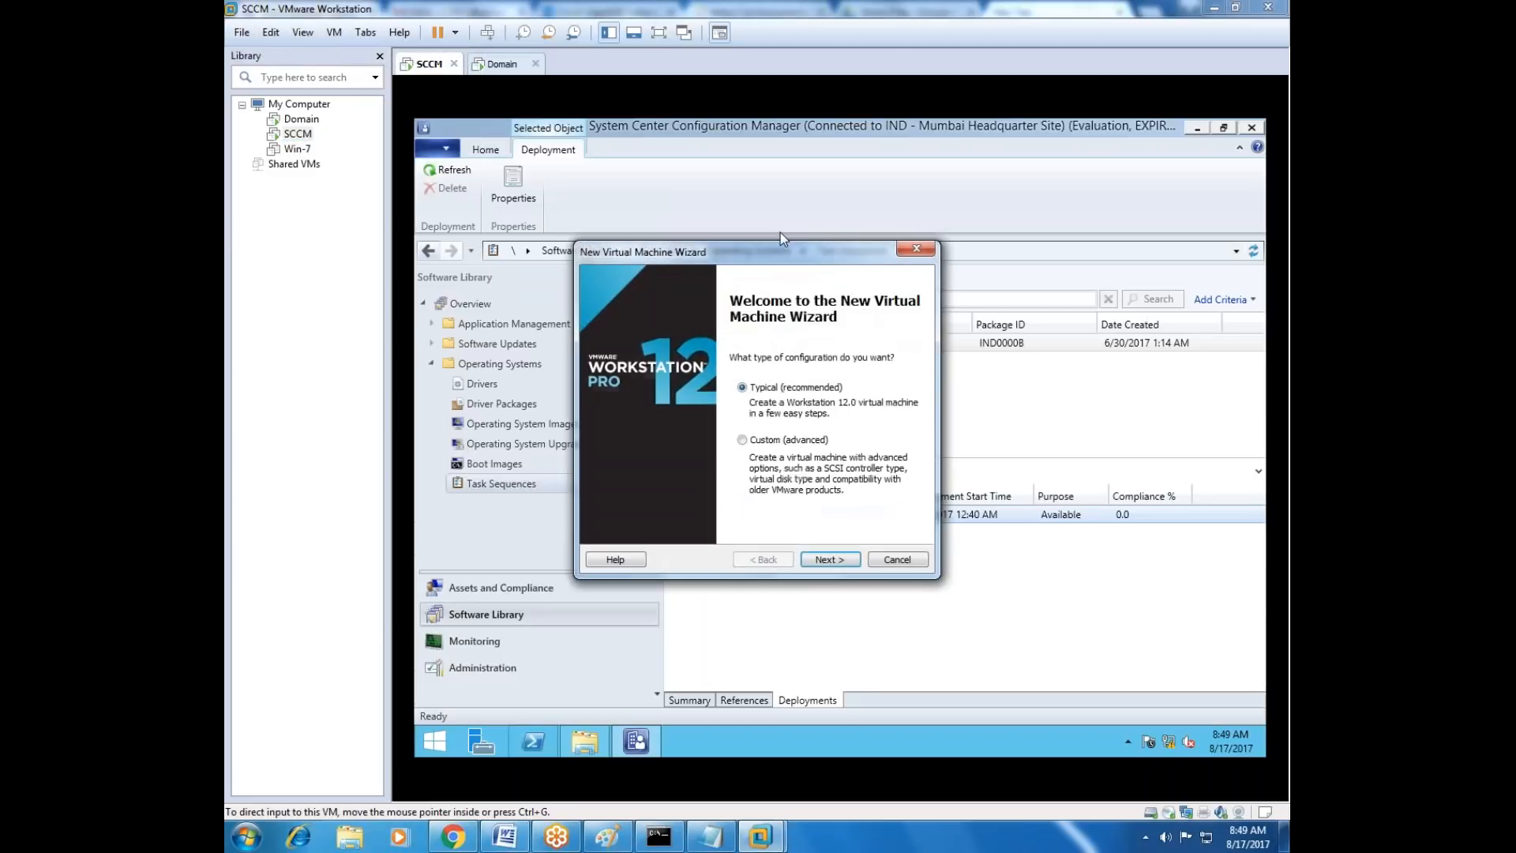
left_click_drag(793, 252, 925, 286)
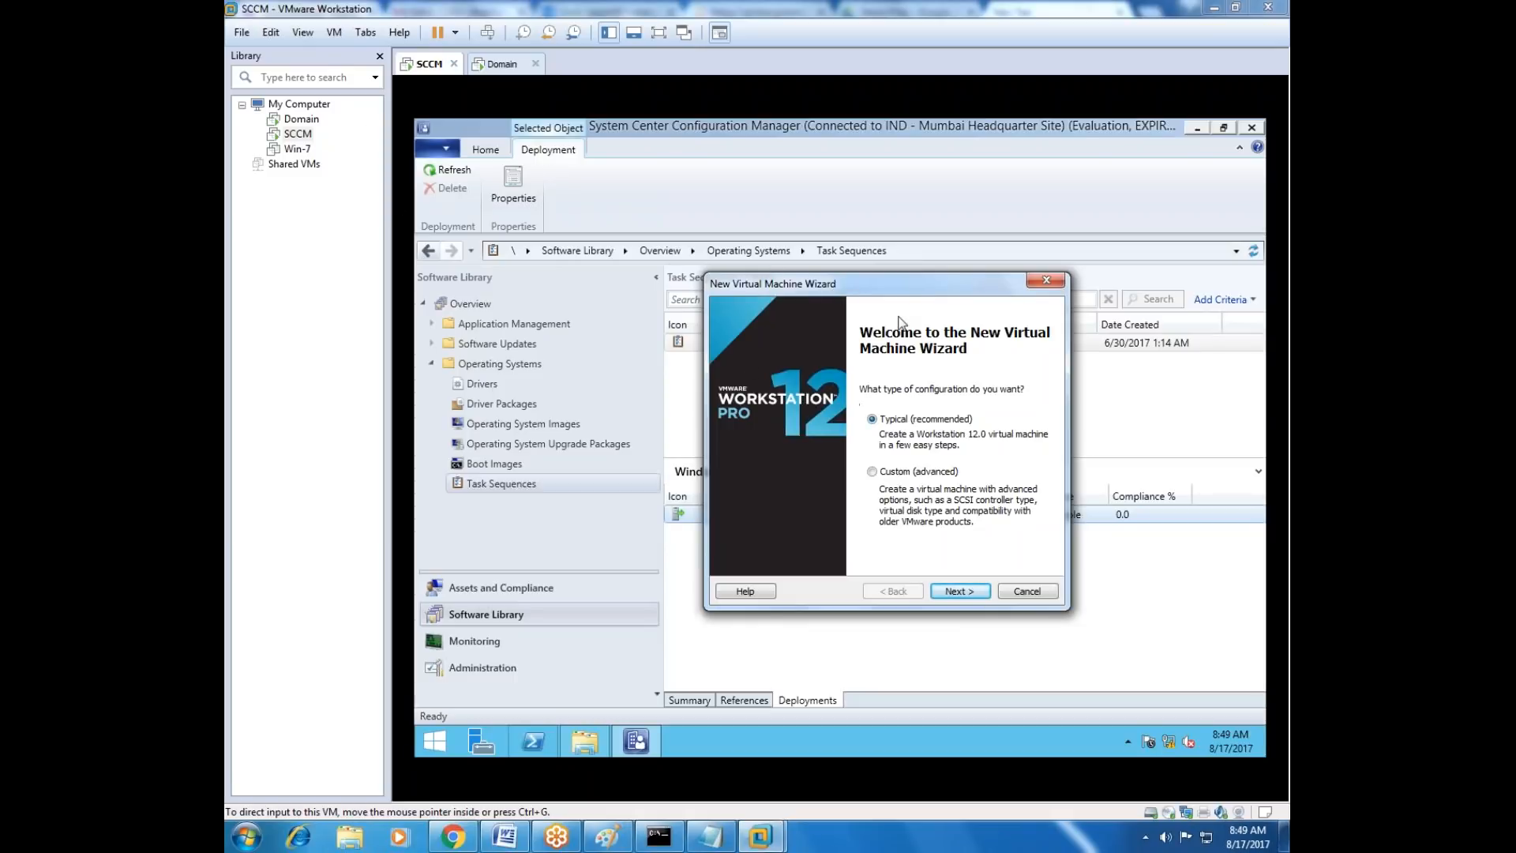
left_click_drag(921, 286, 887, 302)
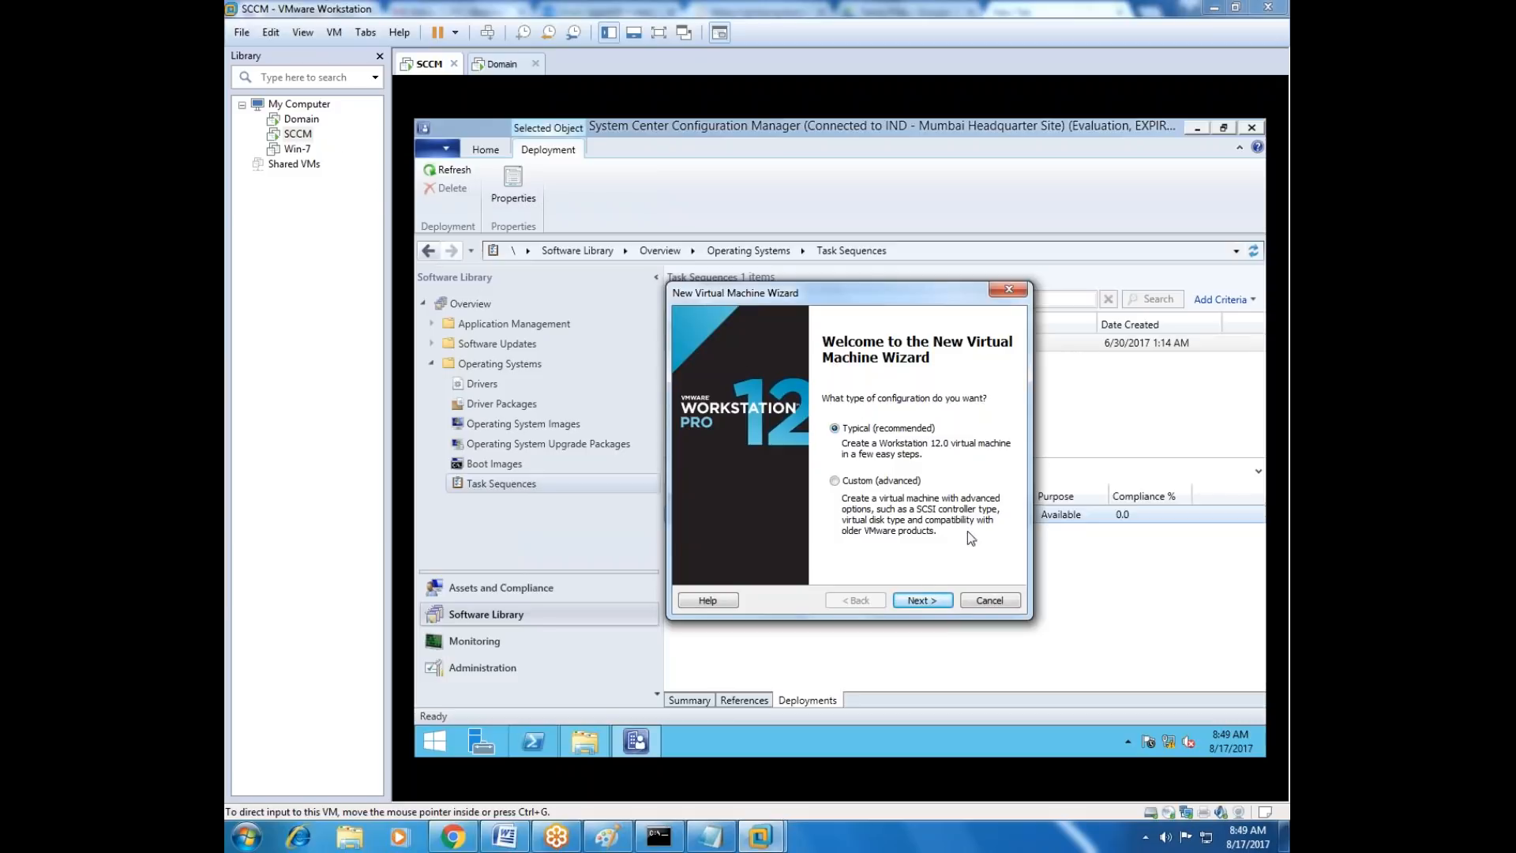
left_click(921, 601)
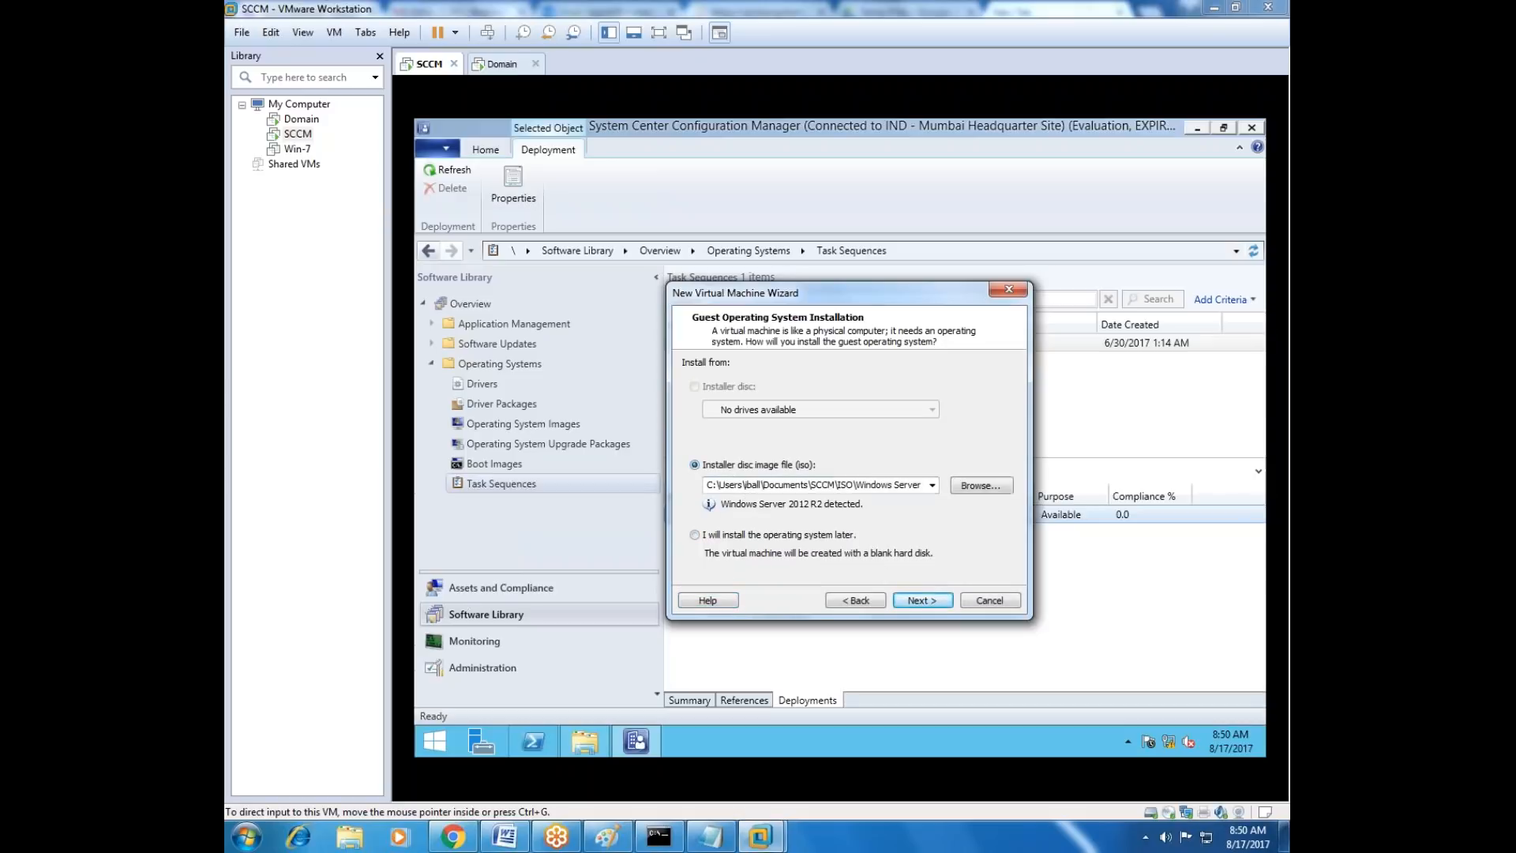
Choose to install the operating system later and accept Microsoft Windows, version Windows 8 x64, as the guest operating system.
left_click(927, 486)
left_click_drag(858, 487, 670, 464)
left_click(727, 485)
left_click(696, 535)
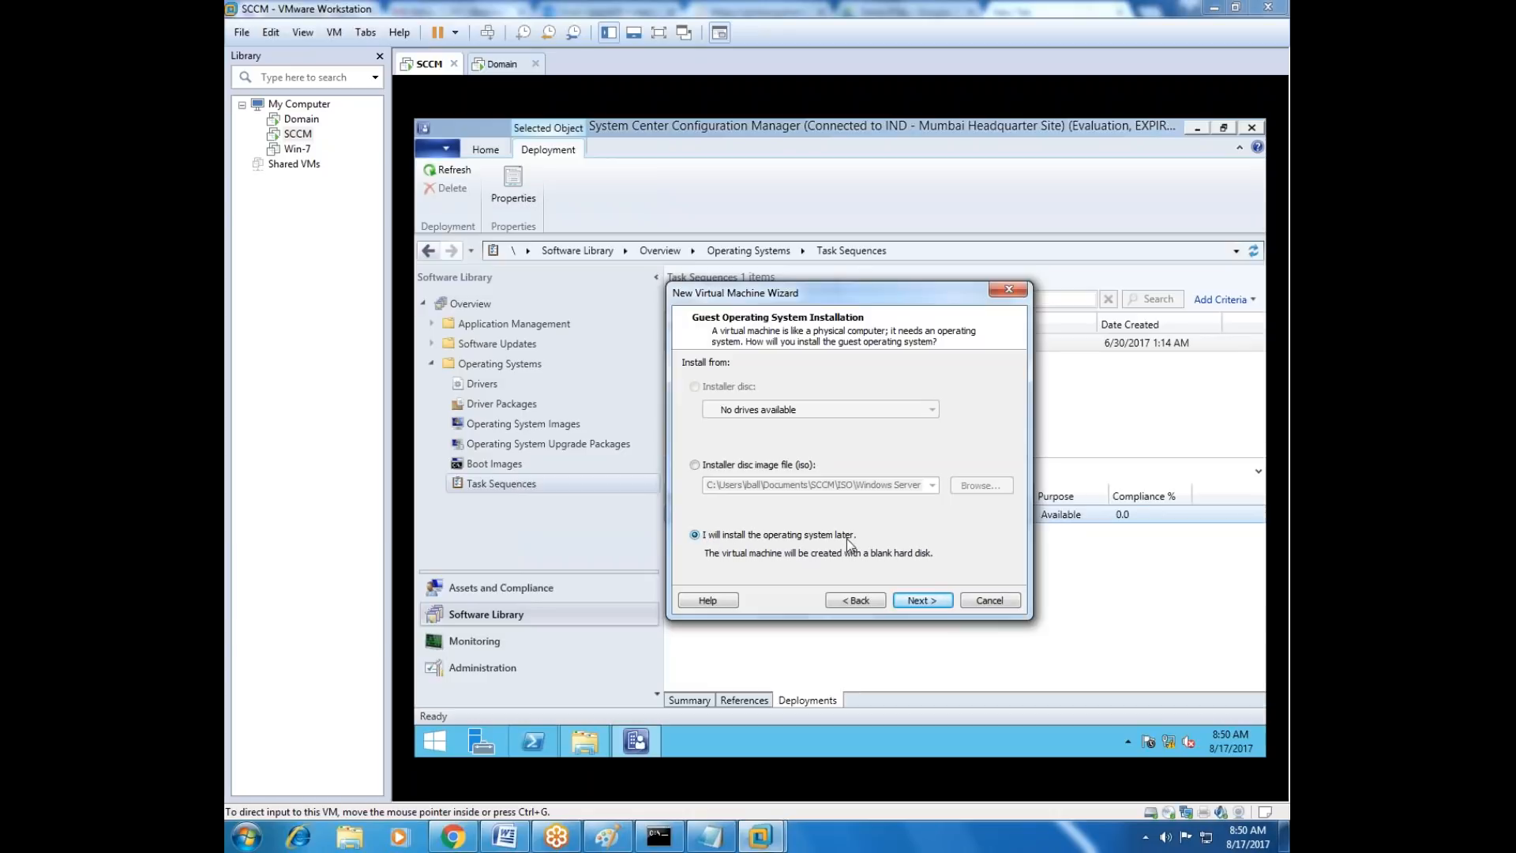
left_click(924, 602)
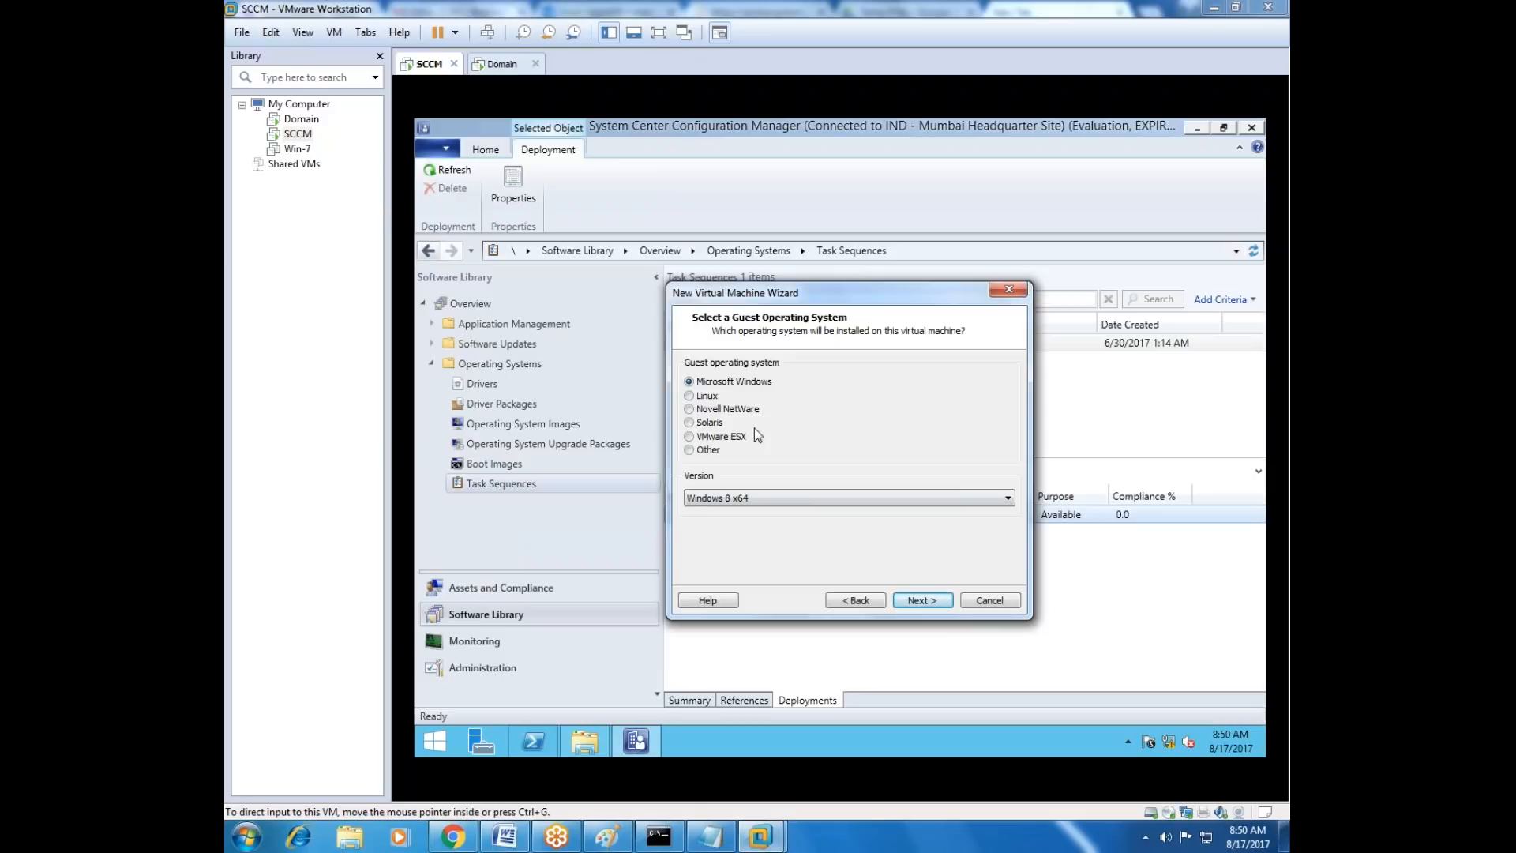
left_click_drag(854, 297, 859, 448)
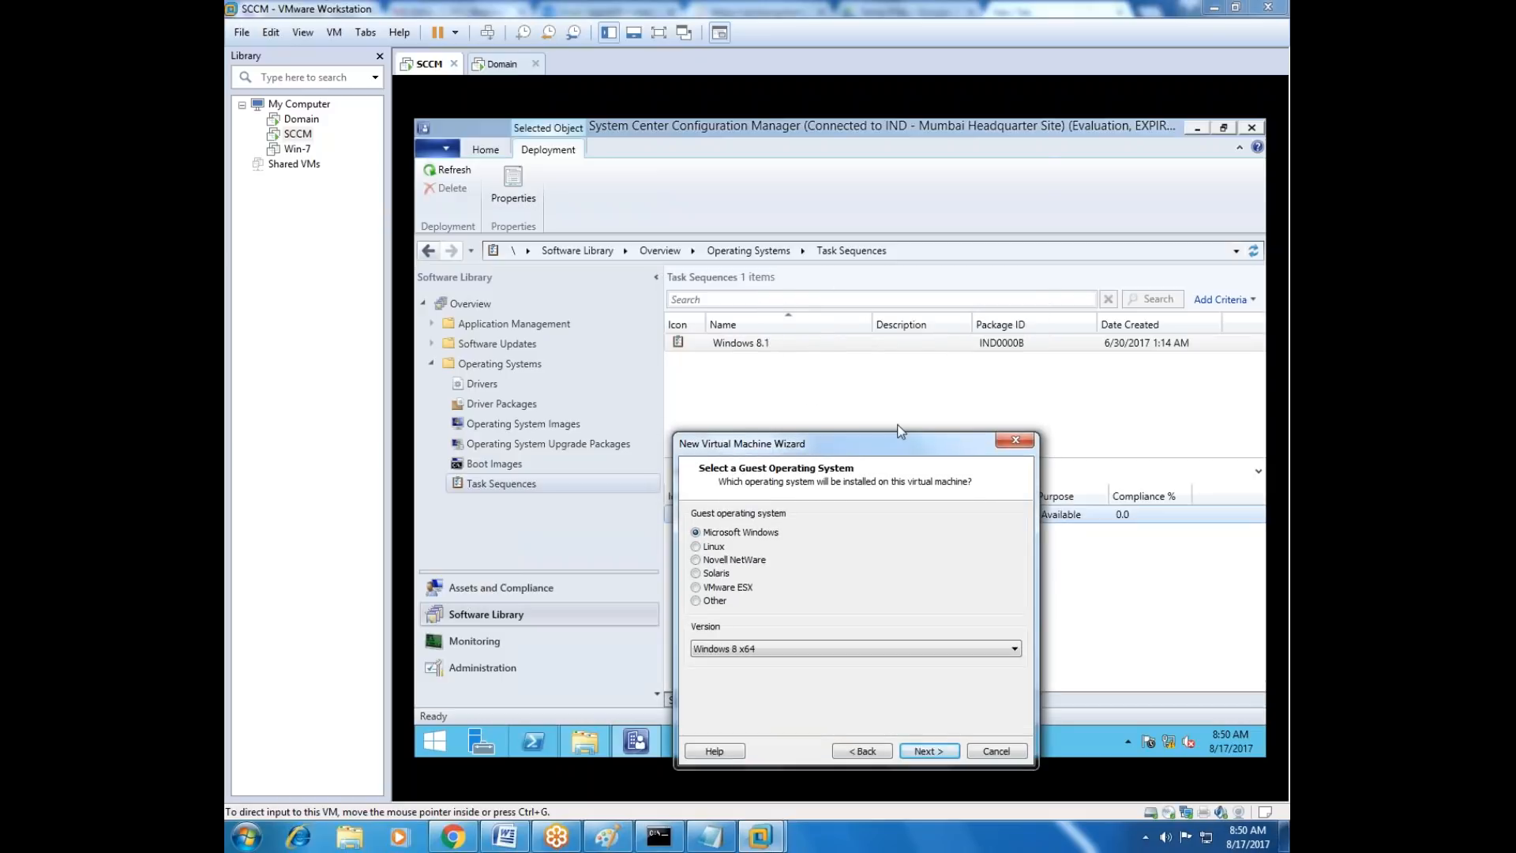
left_click_drag(847, 390, 820, 285)
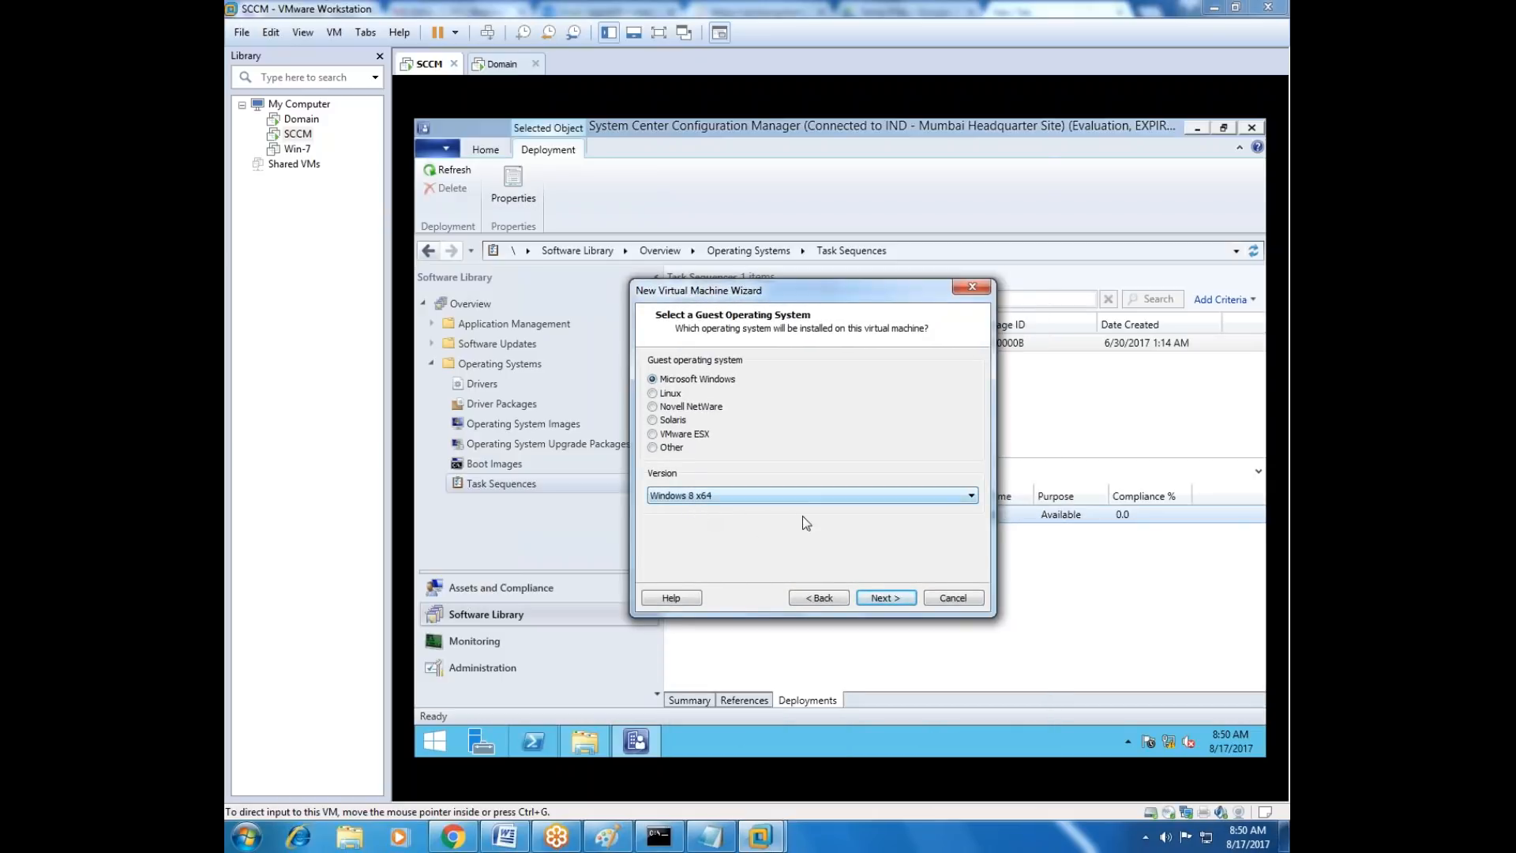
left_click(883, 598)
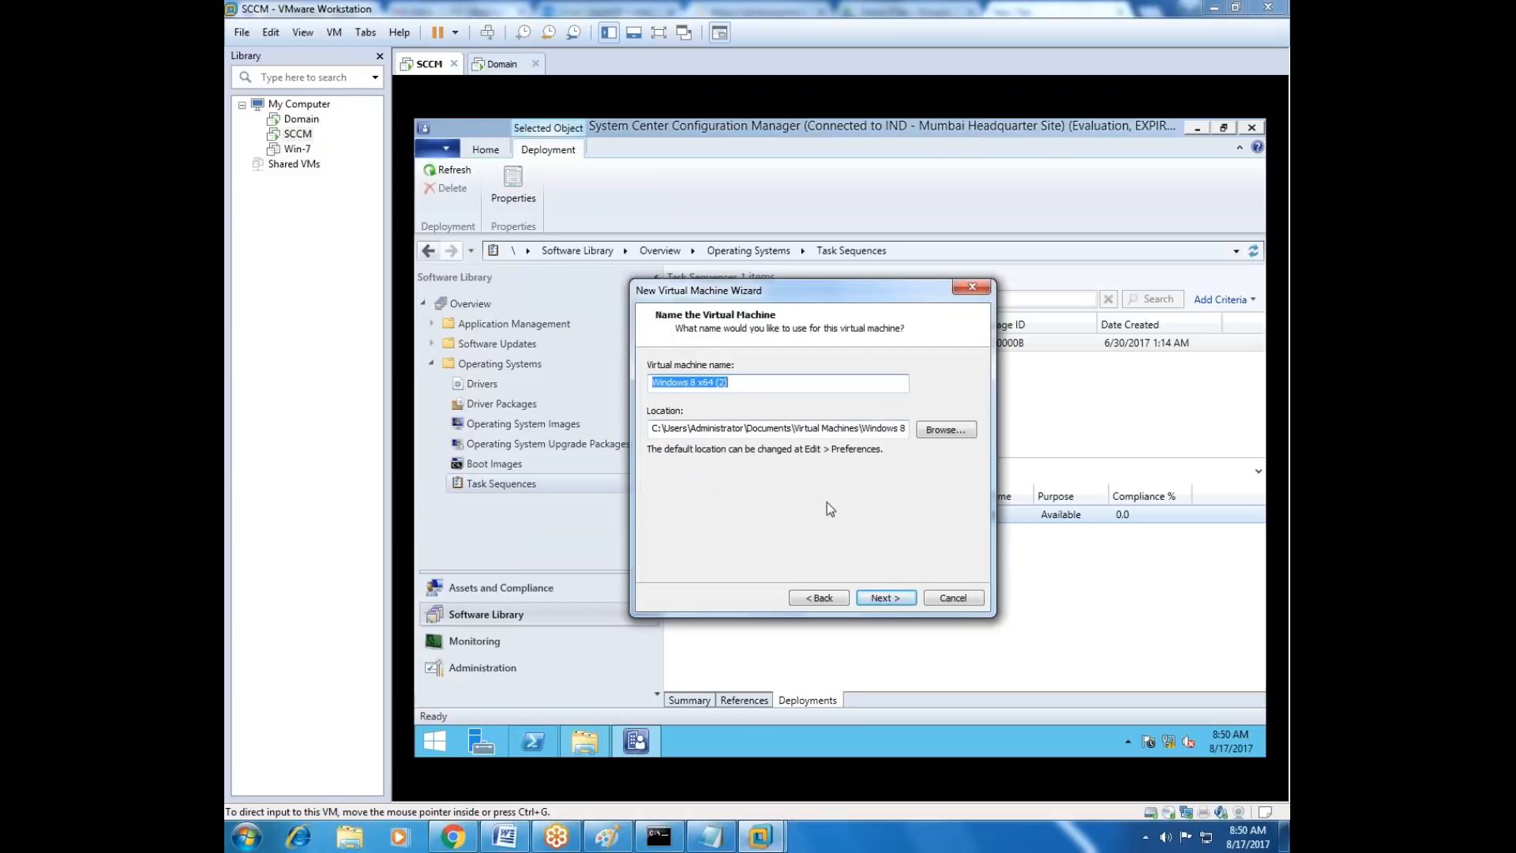
Name the virtual machine NEW_Hardware and accept a 60 GB maximum disk size split into multiple files.
type("NEW_Hardware")
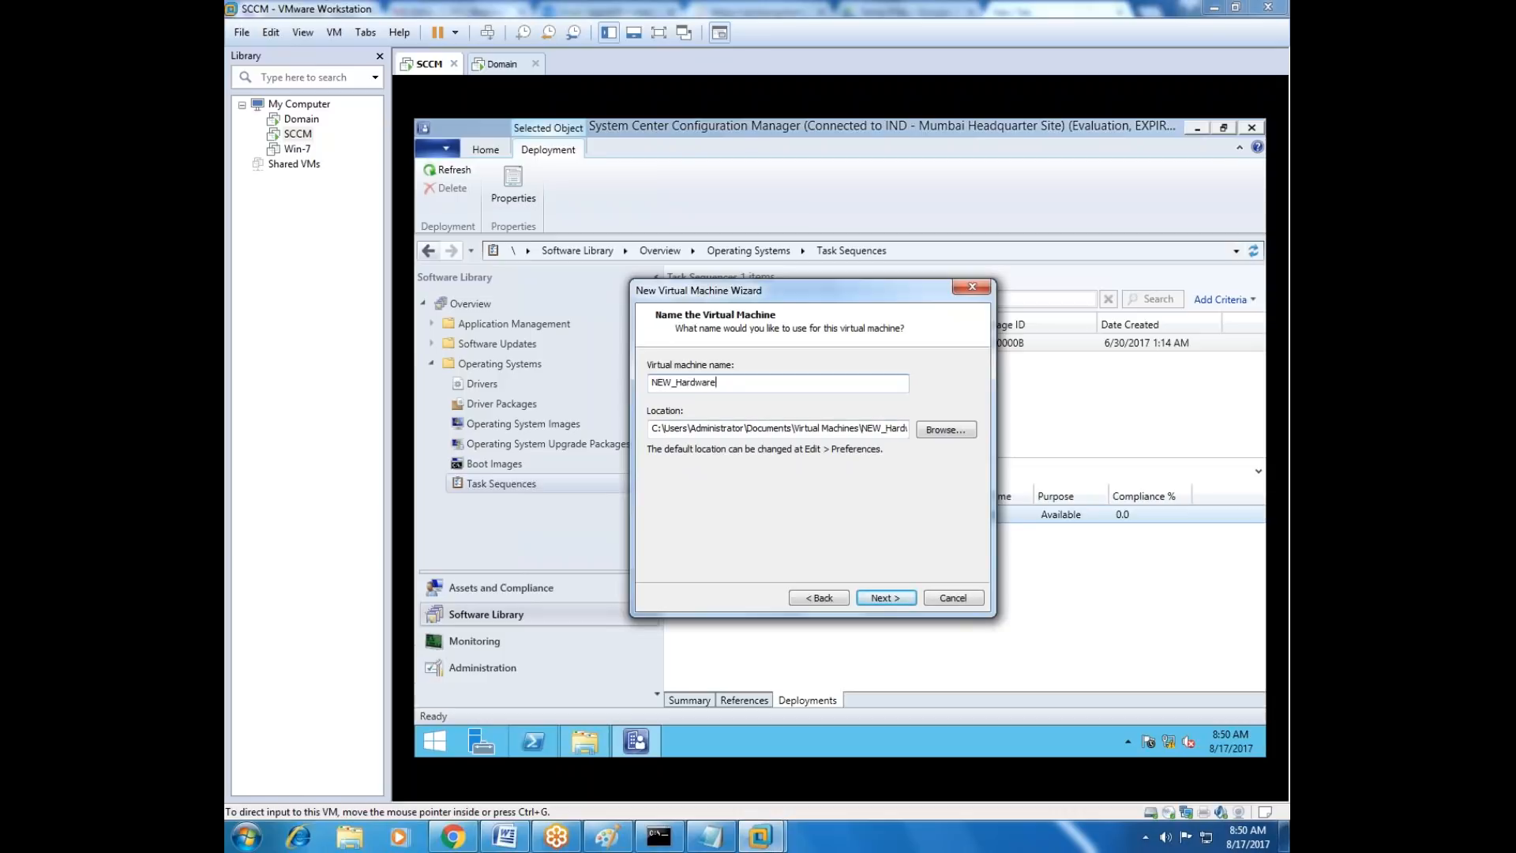
left_click(887, 598)
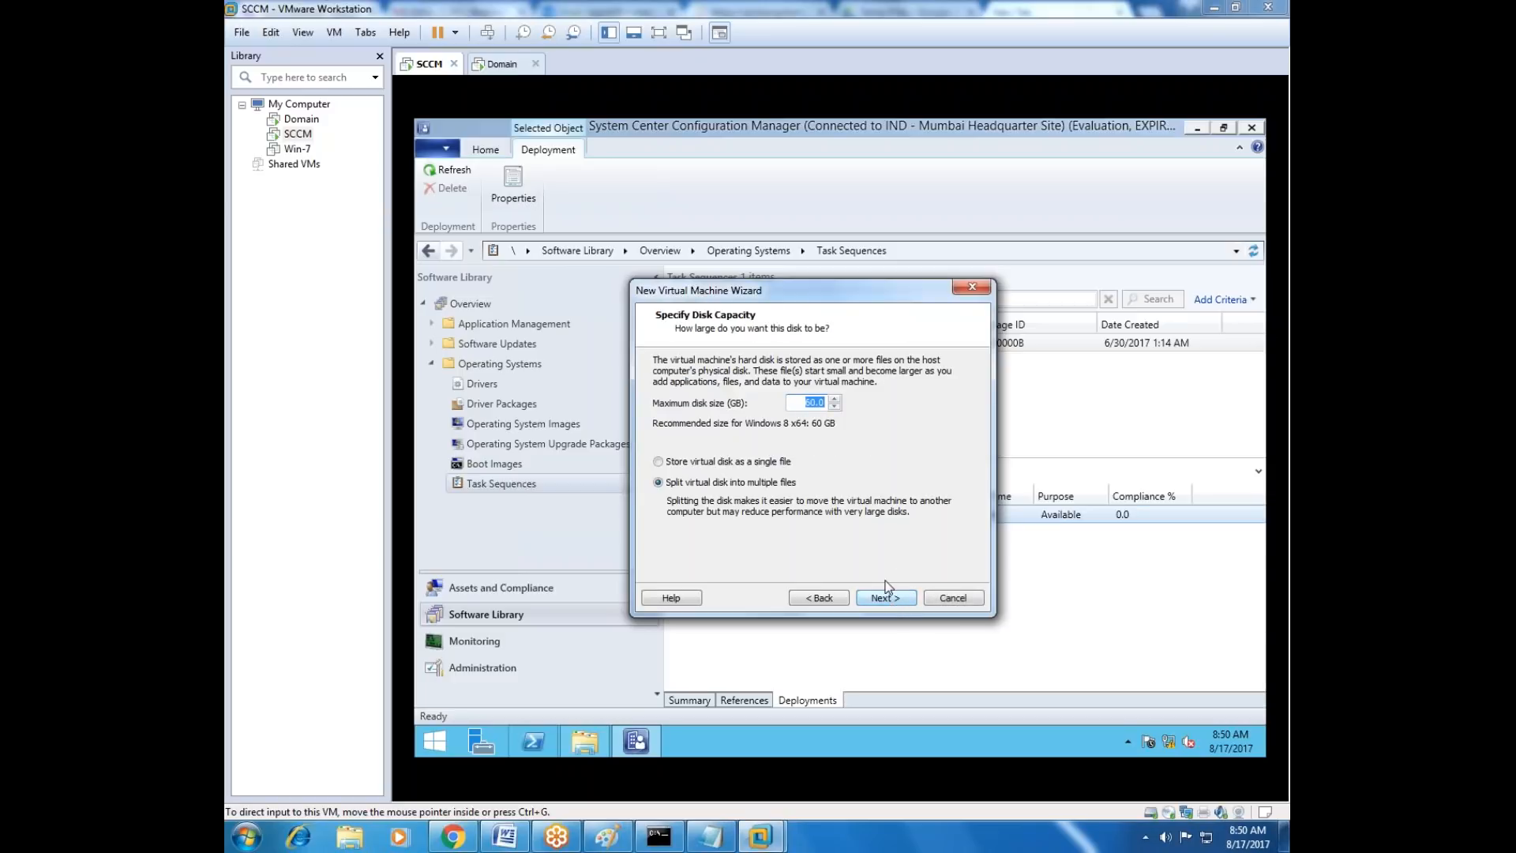
left_click(797, 408)
left_click(901, 599)
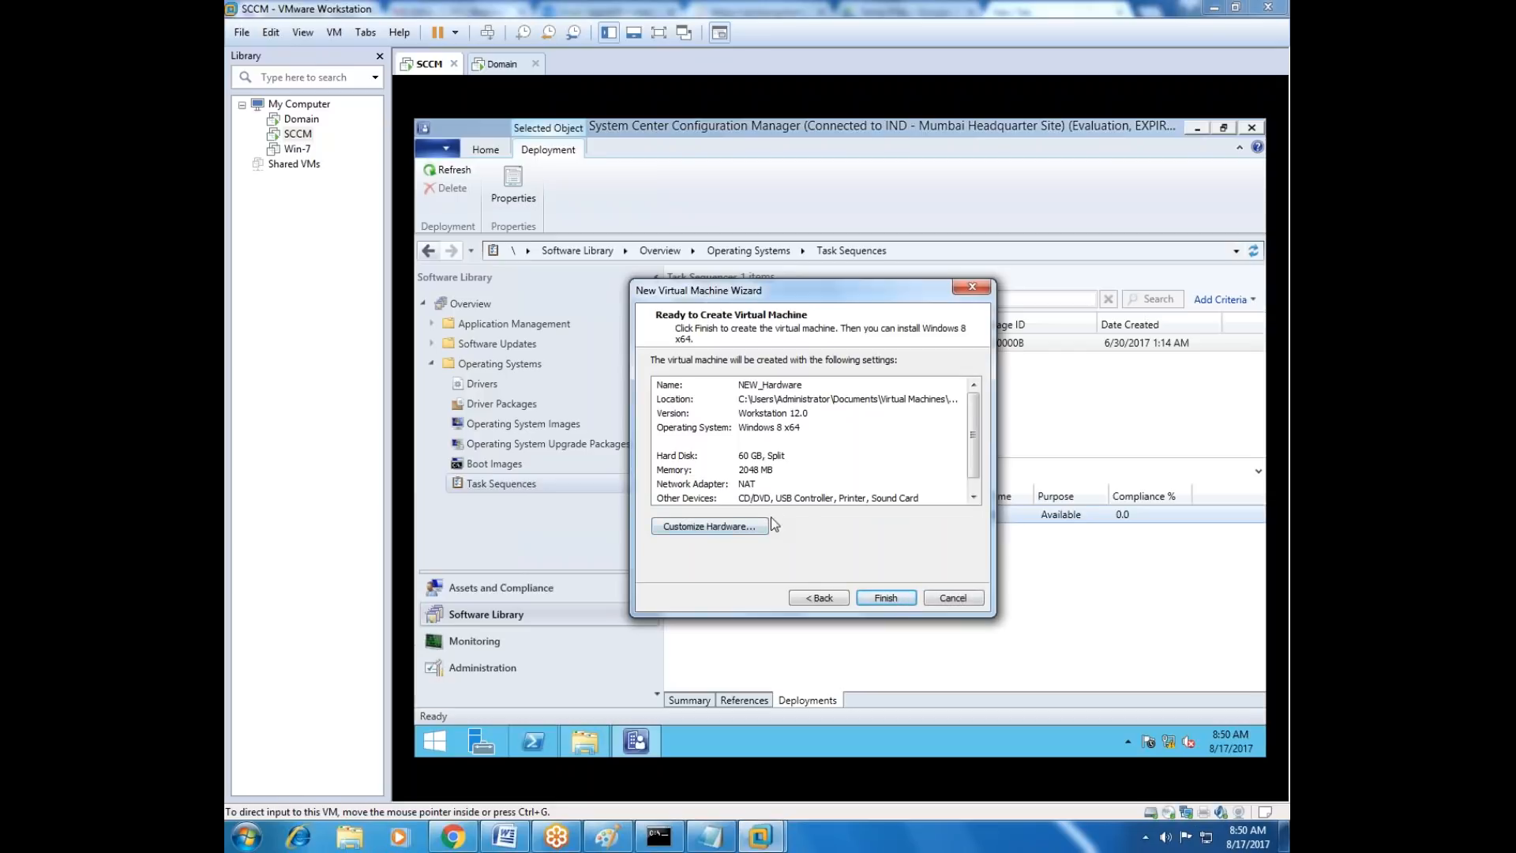
Customize the virtual machine's hardware, checking the memory and processor settings and removing the CD/DVD drive.
left_click(732, 526)
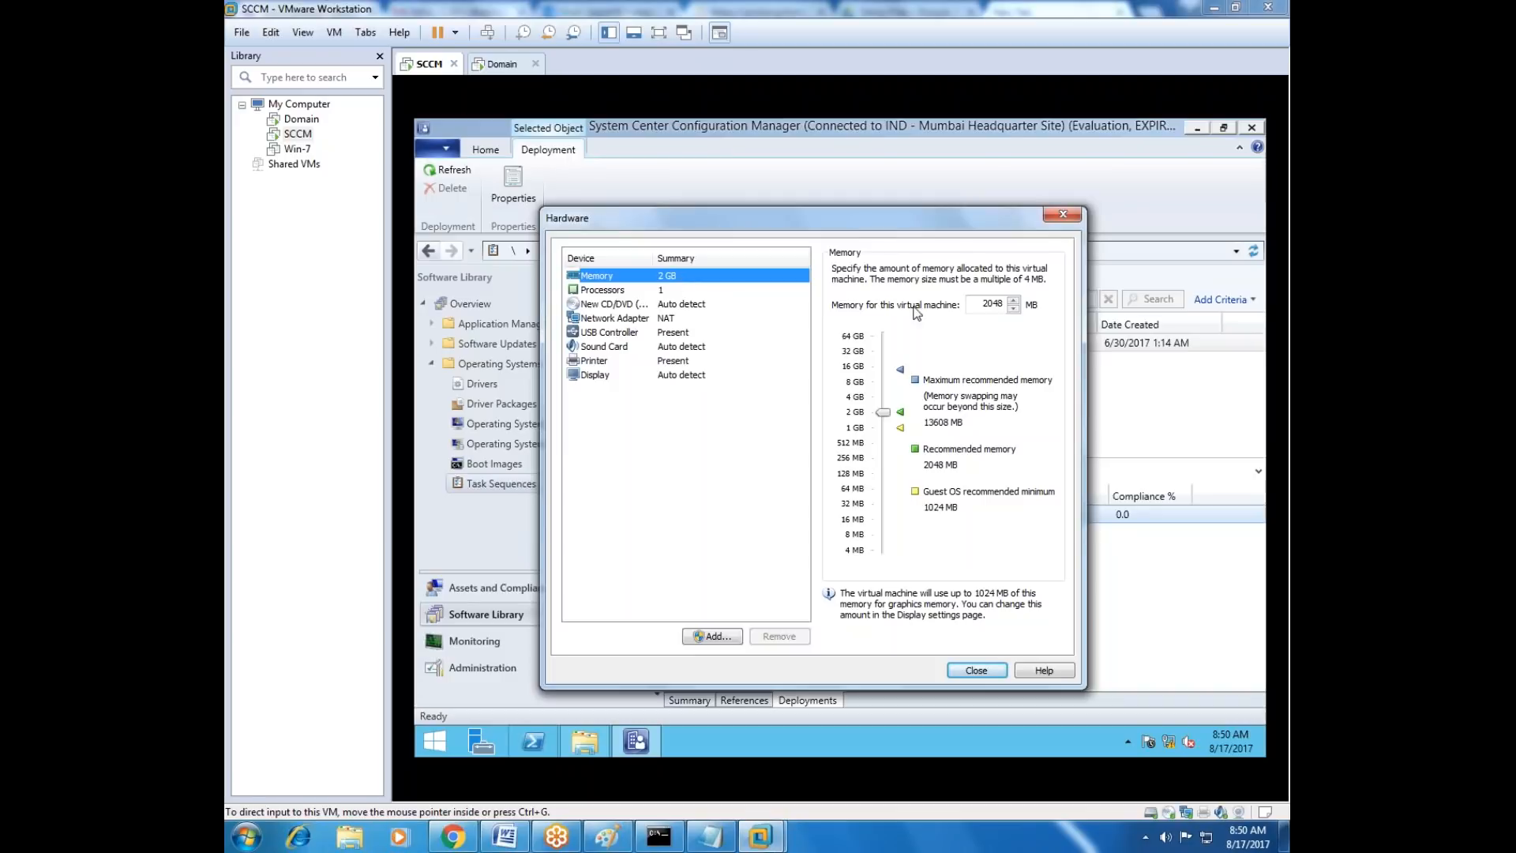
double_click(983, 303)
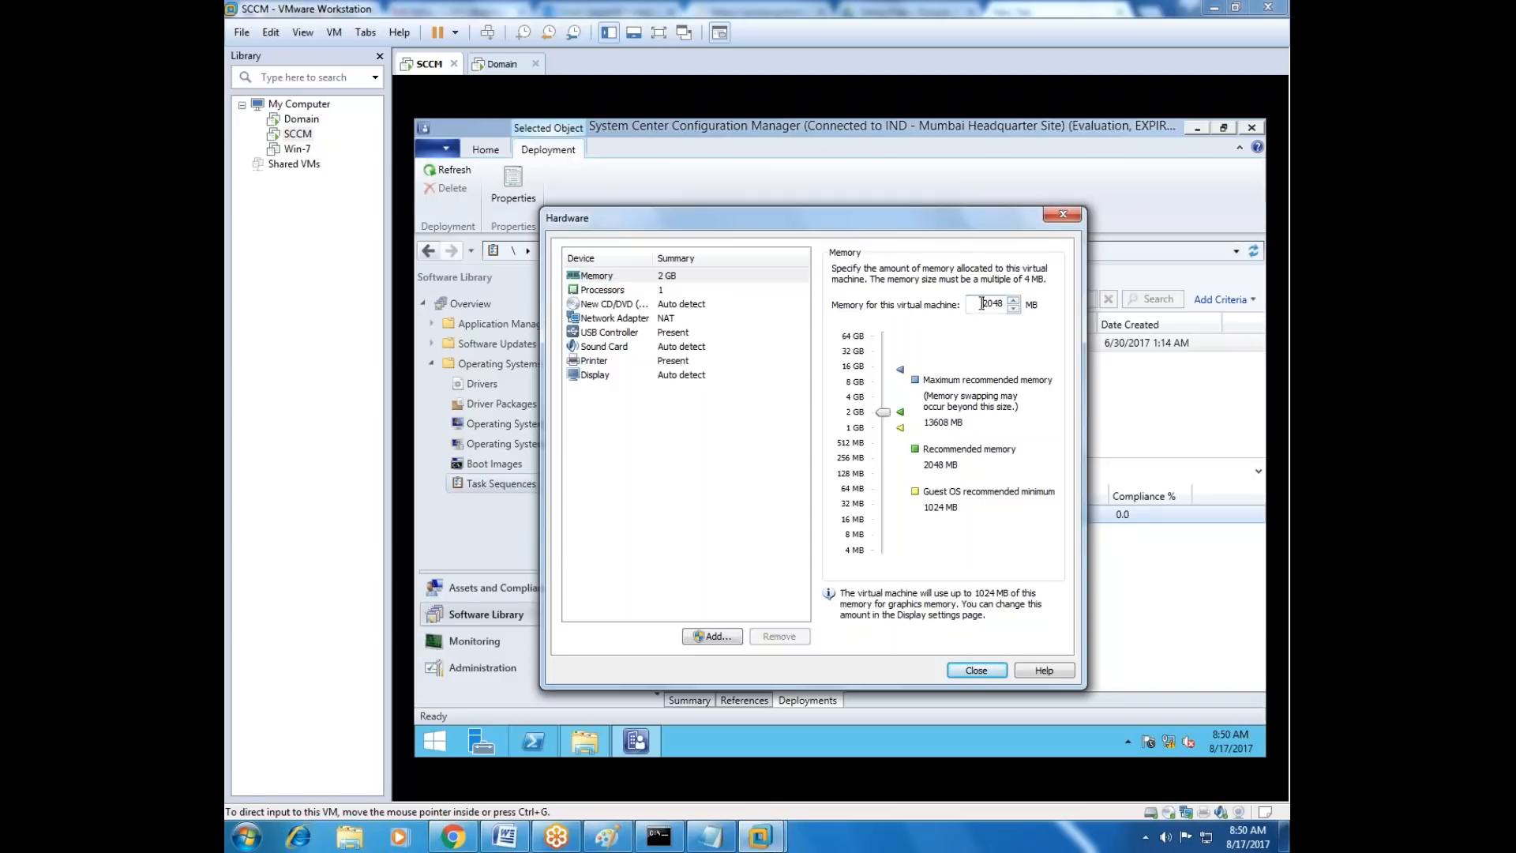
left_click(632, 292)
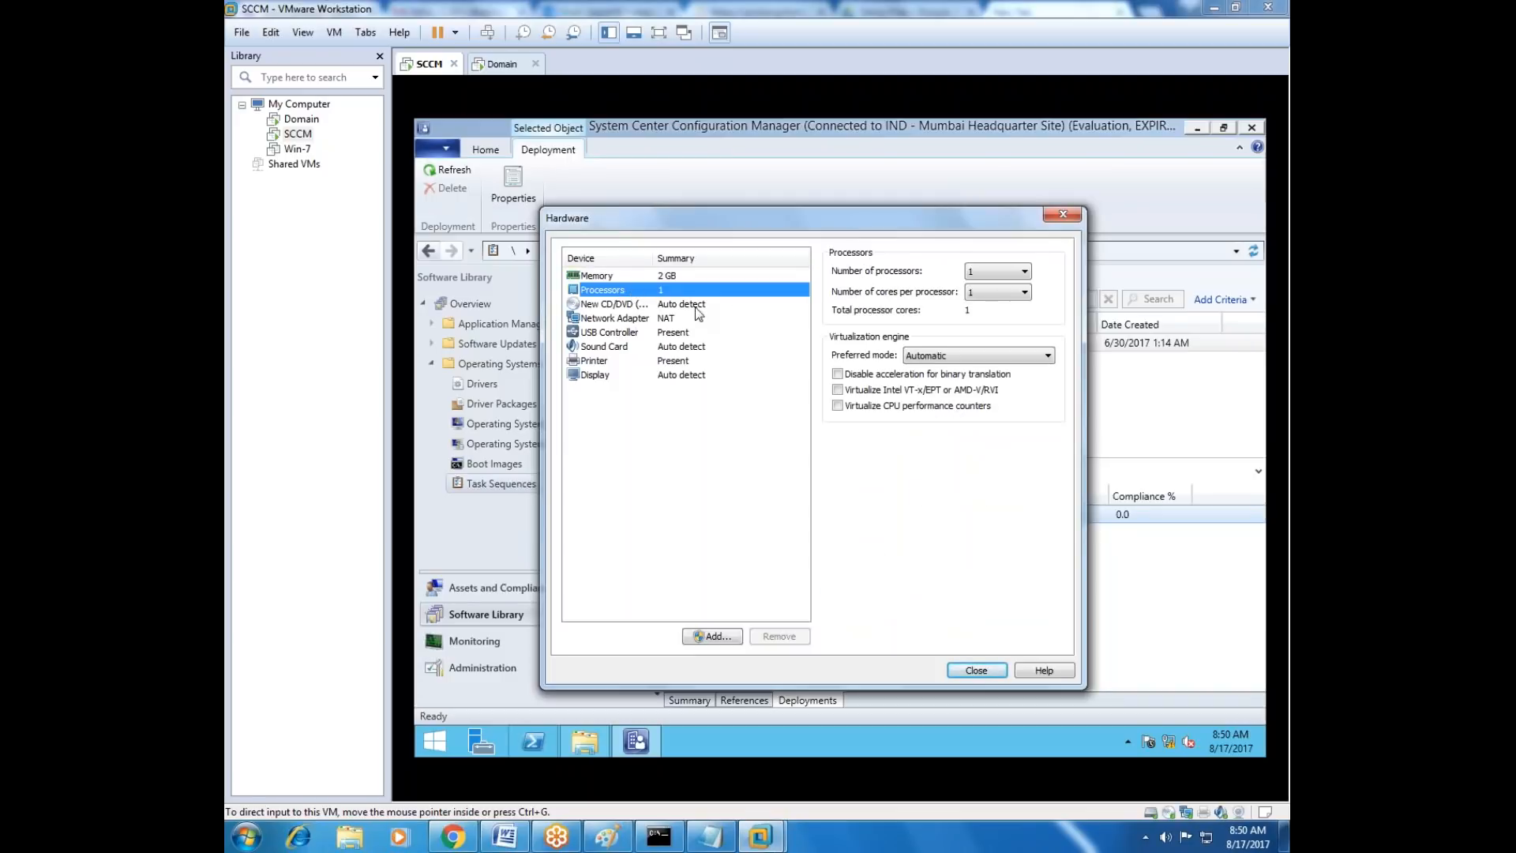
left_click(646, 307)
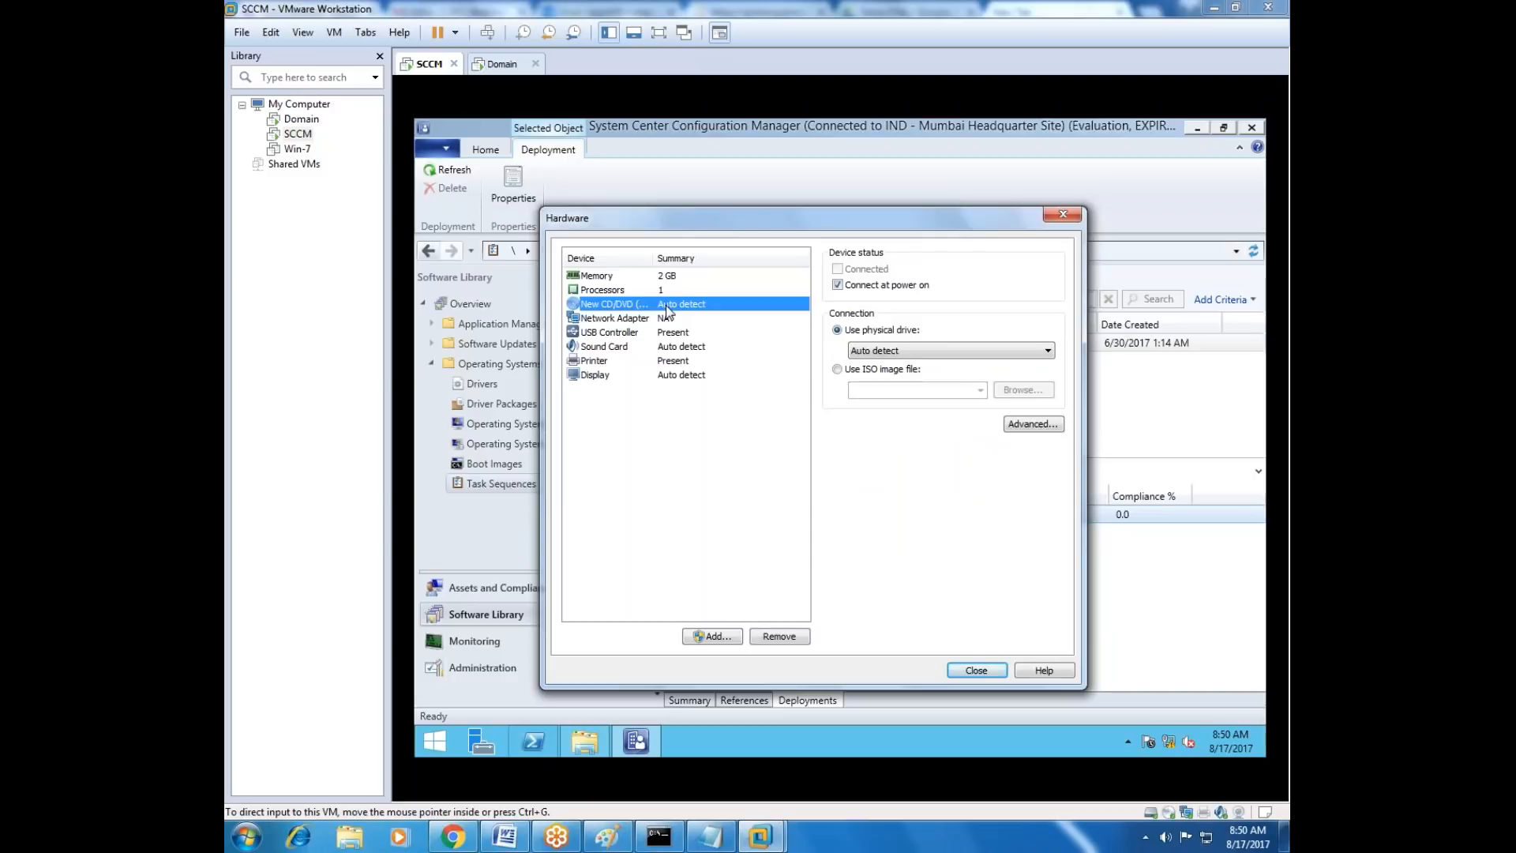
left_click(766, 641)
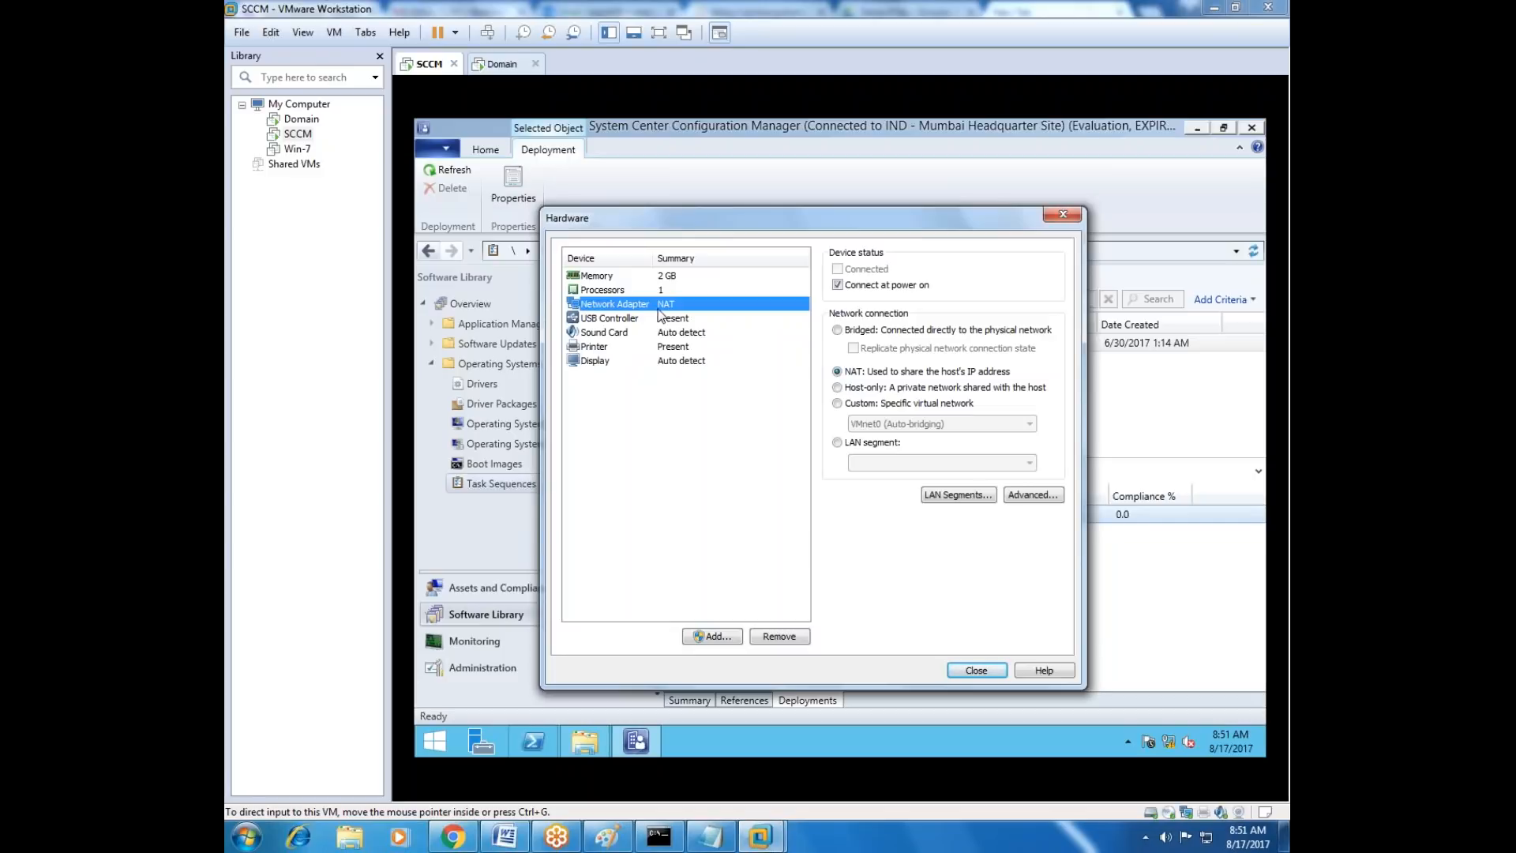
Connect the network adapter to the LAN segment Lan1 and finish creating the virtual machine.
left_click(838, 443)
left_click(860, 463)
left_click(871, 474)
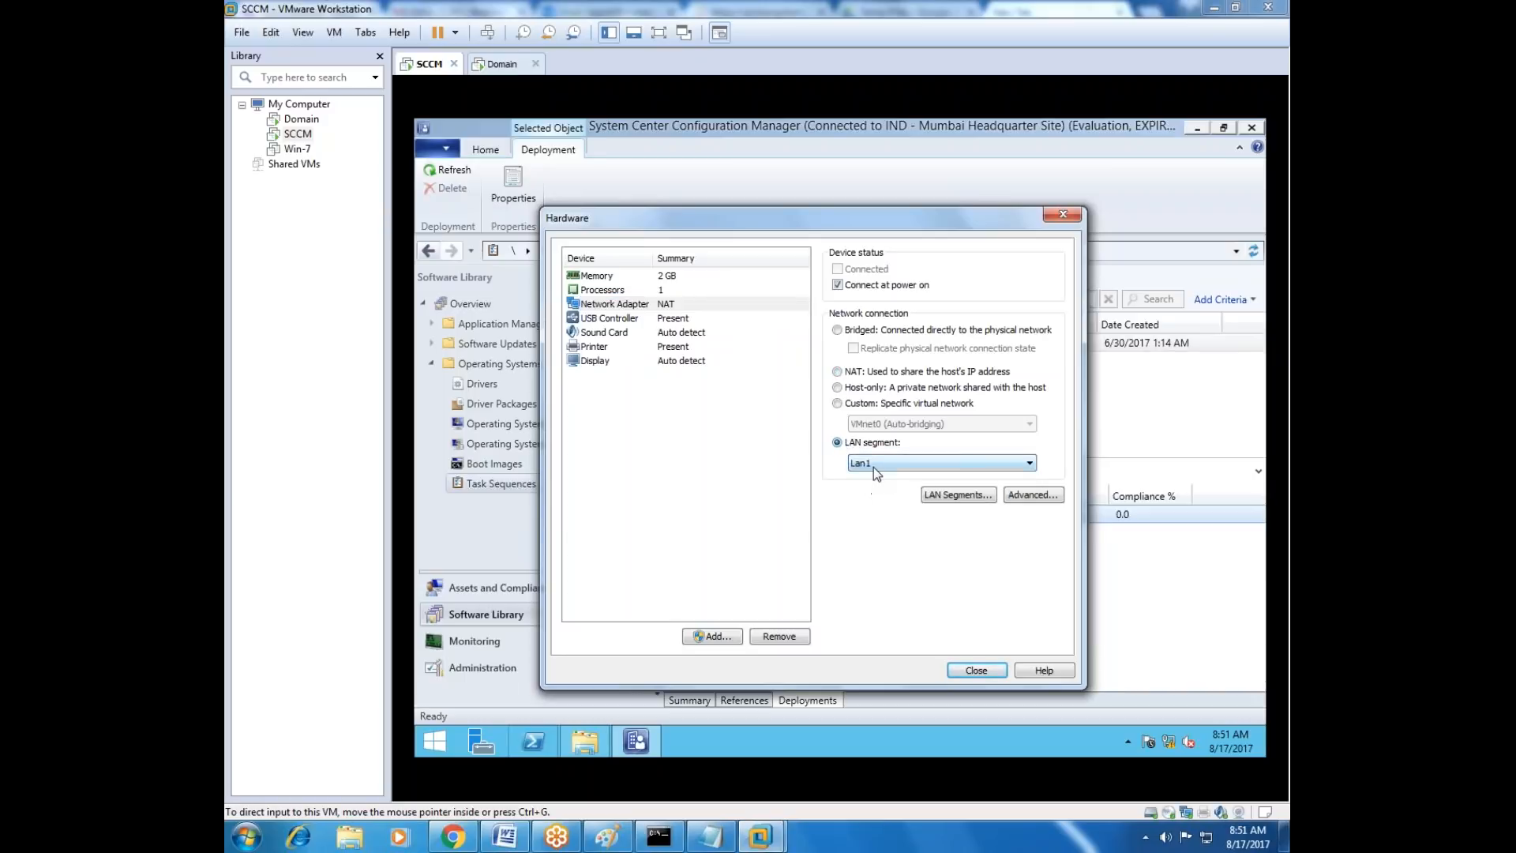
left_click(965, 671)
left_click(904, 597)
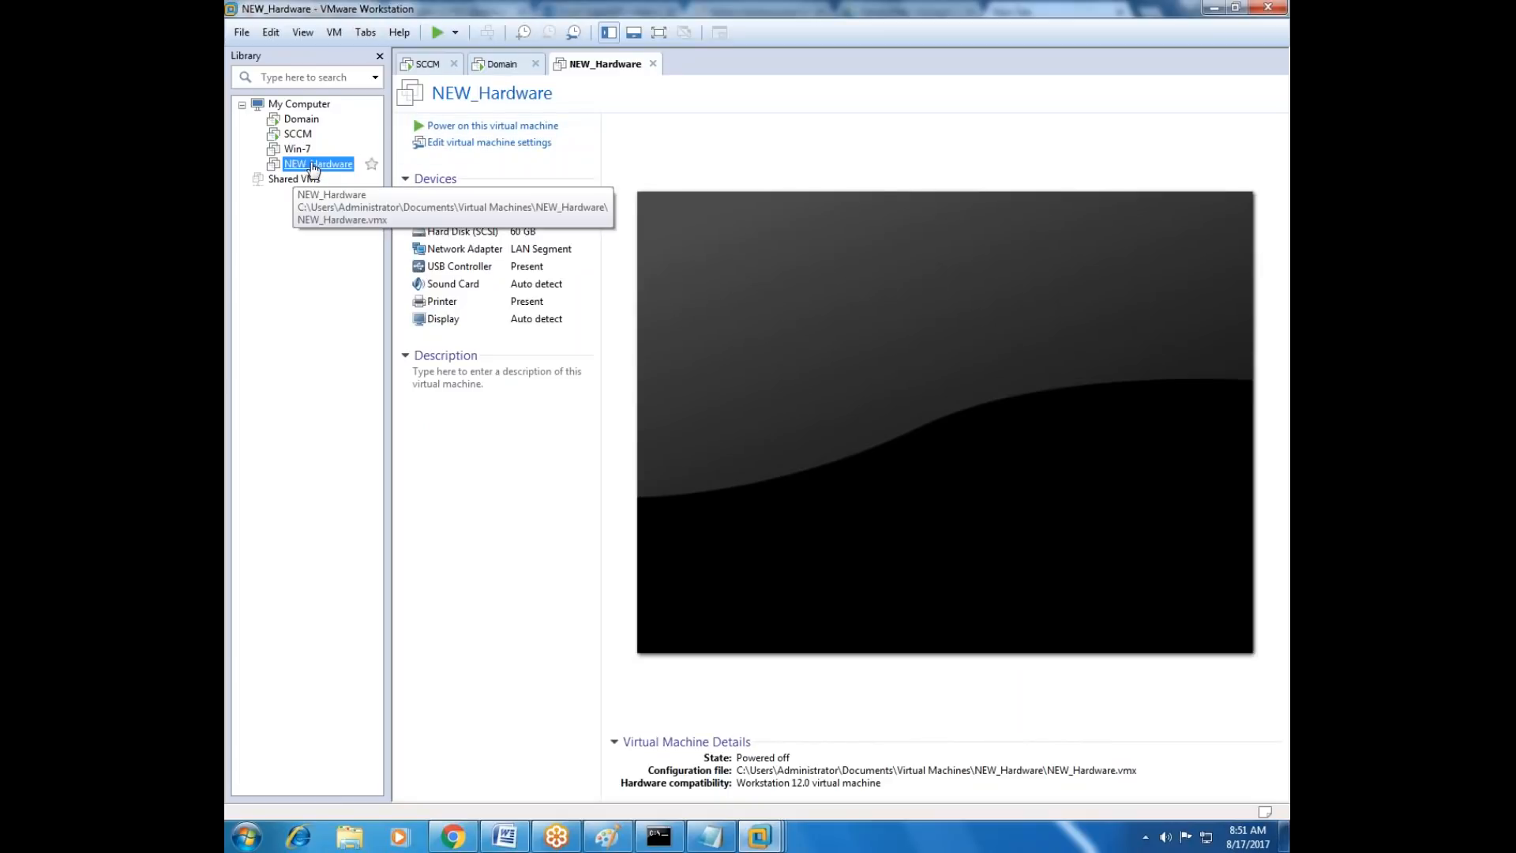
Power on the NEW_Hardware virtual machine, dismiss the installation hint, and try to boot it from the network.
left_click(436, 129)
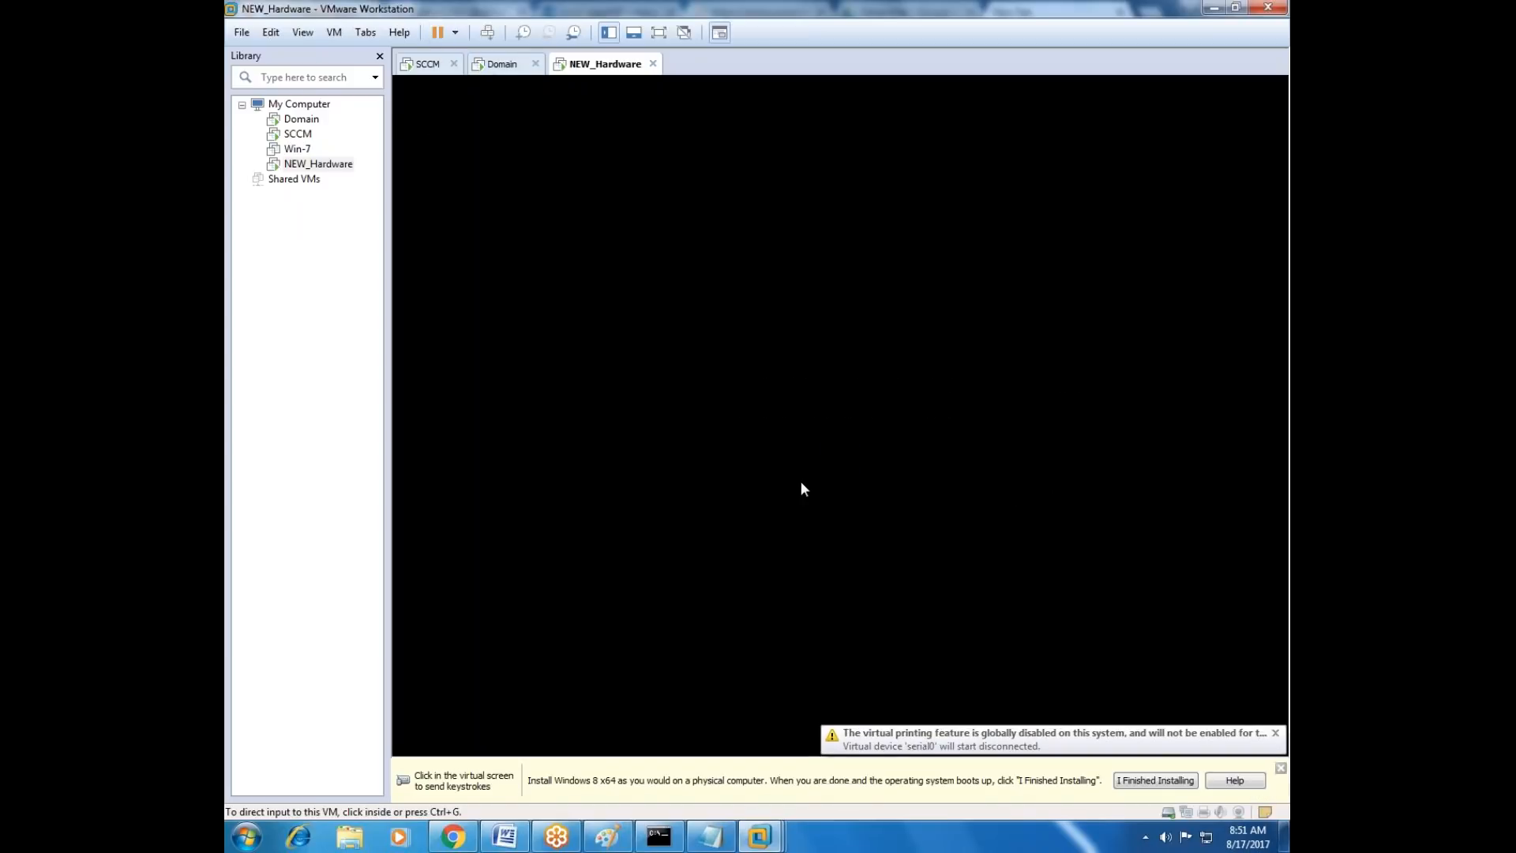
left_click(1280, 768)
left_click(843, 434)
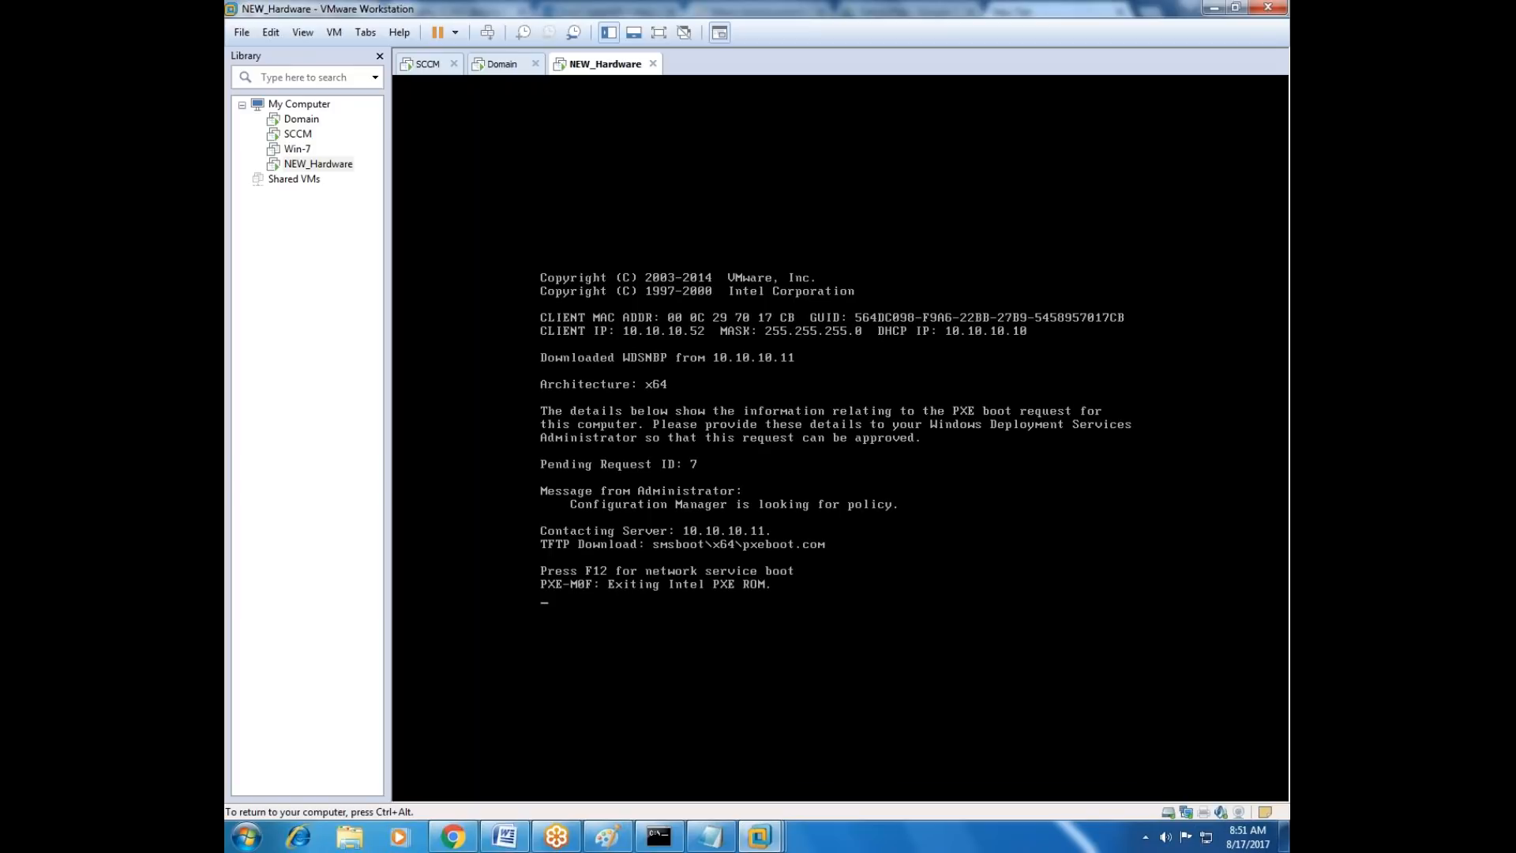
key("ctrl+alt")
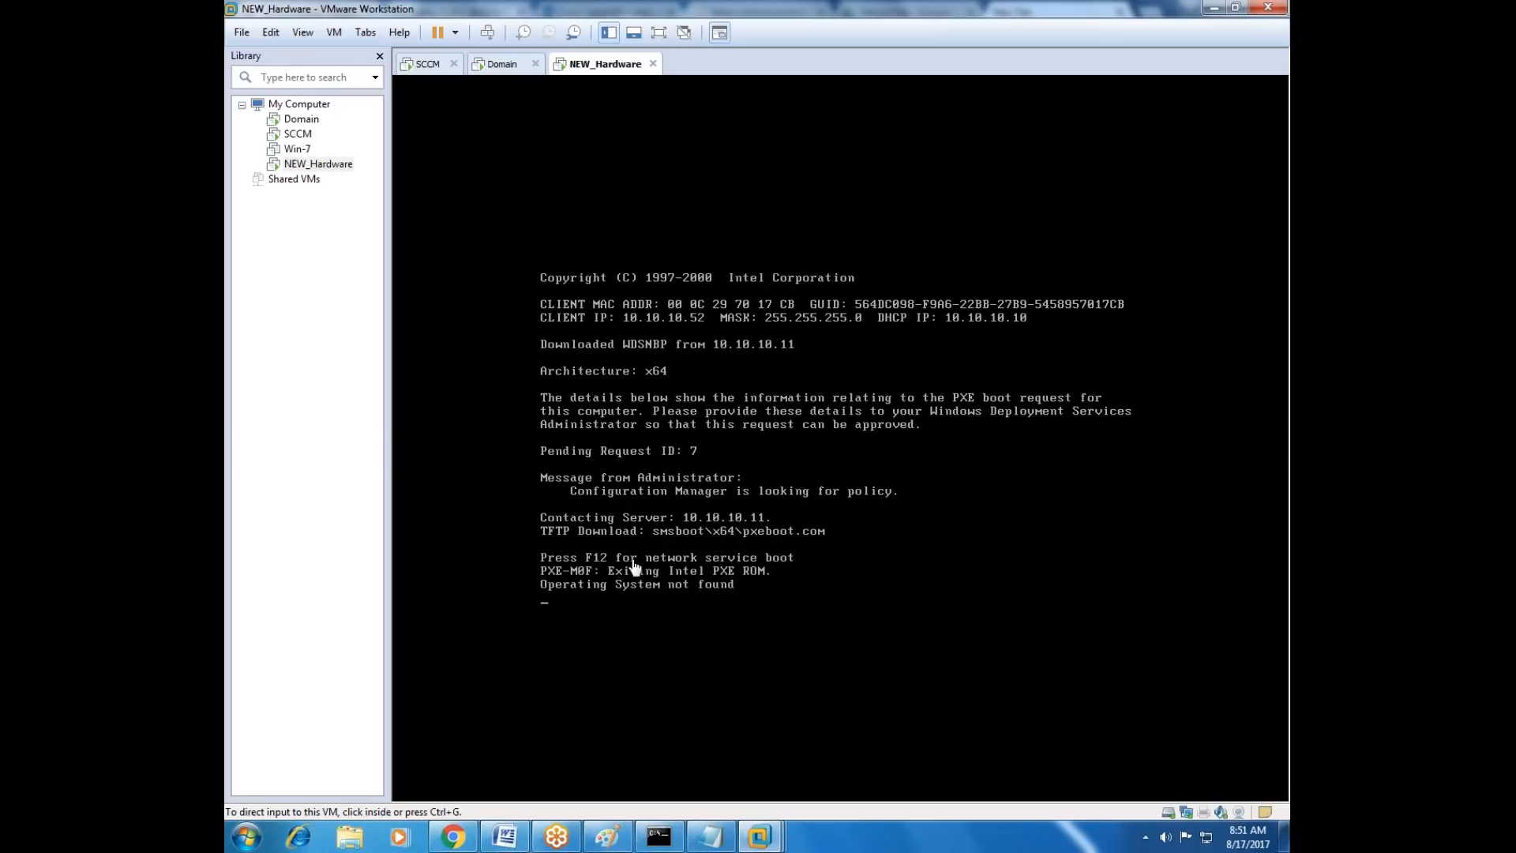
Retry the network boot in NEW_Hardware, accept the network service boot prompt, and release the input back to the host.
key("ctrl+g")
key("Return")
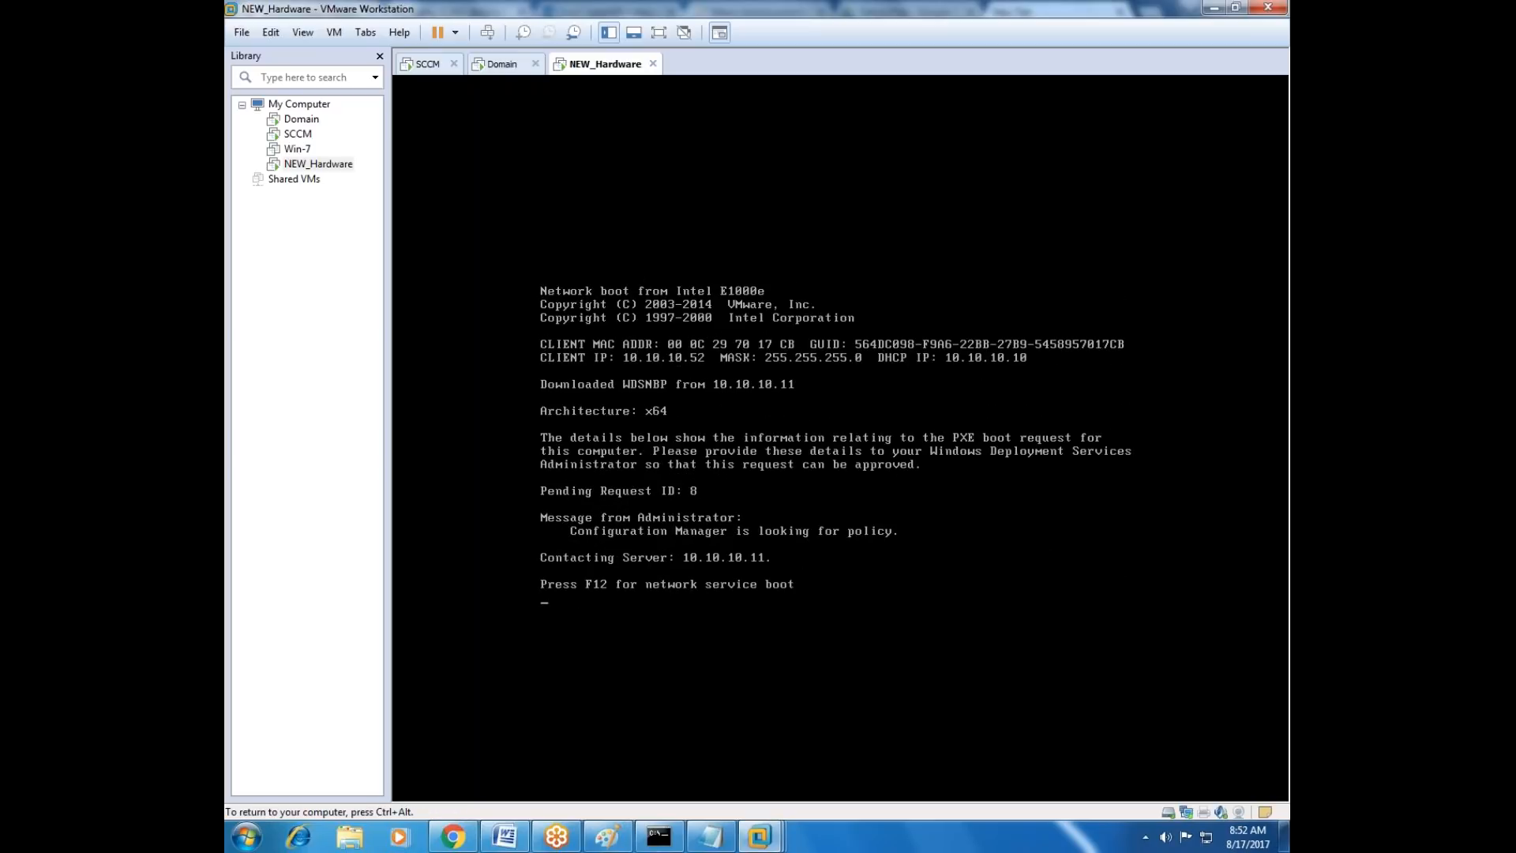
key("F12")
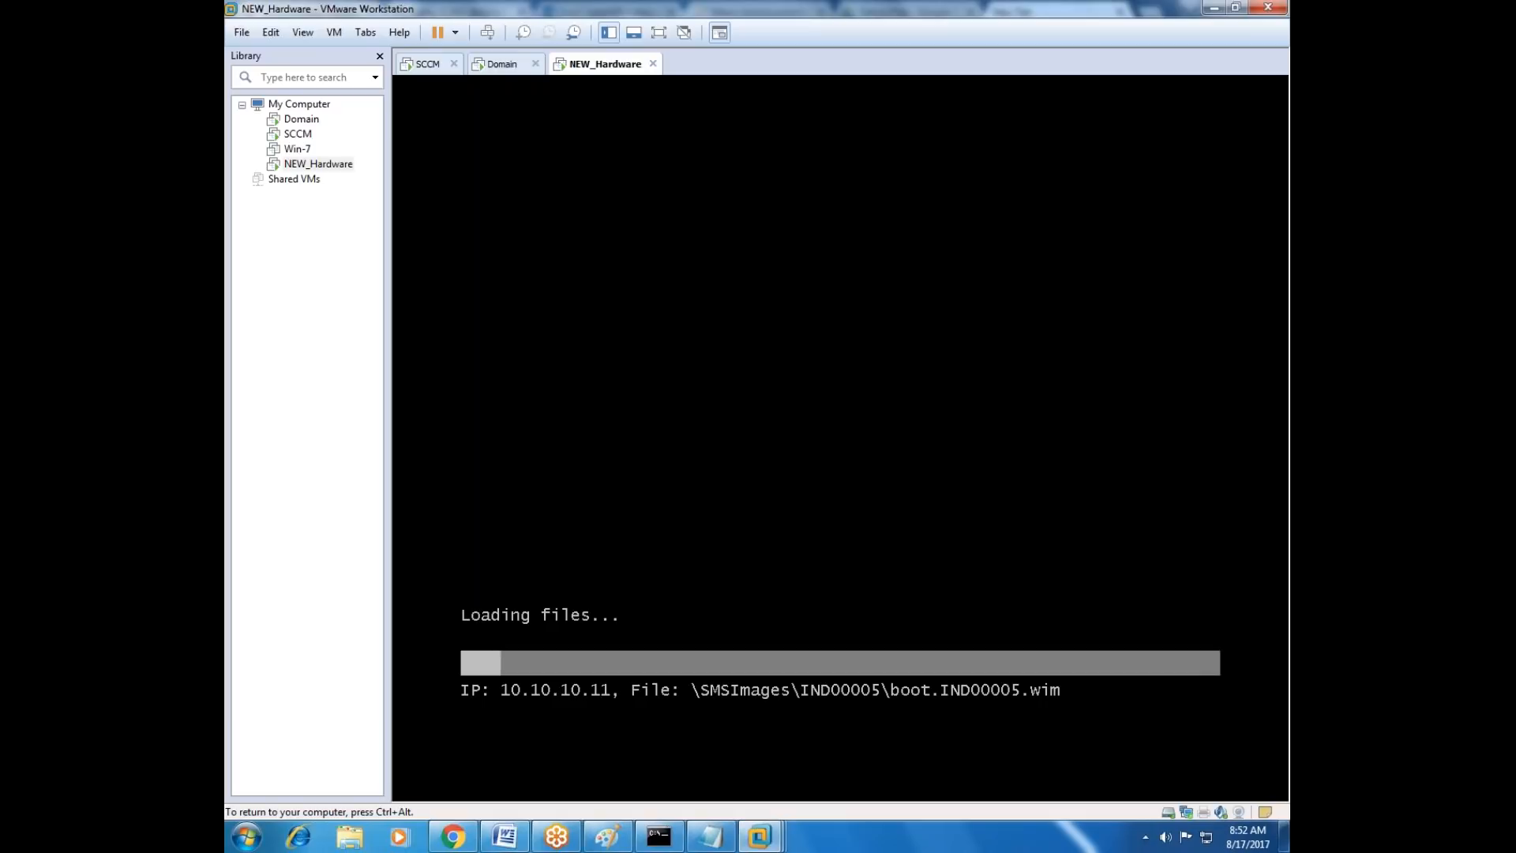
key("ctrl+alt")
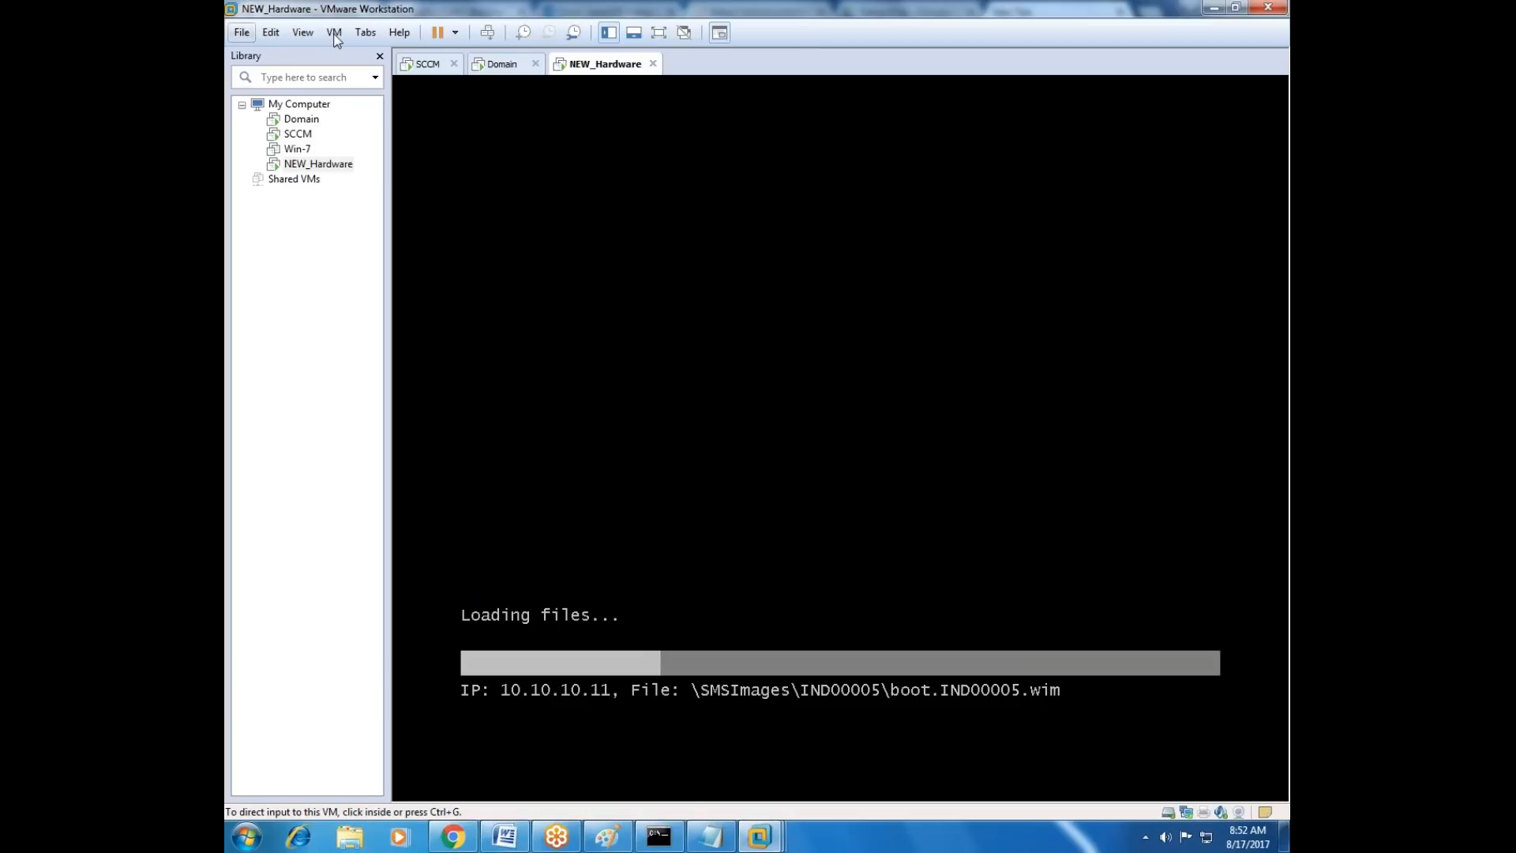
left_click(269, 300)
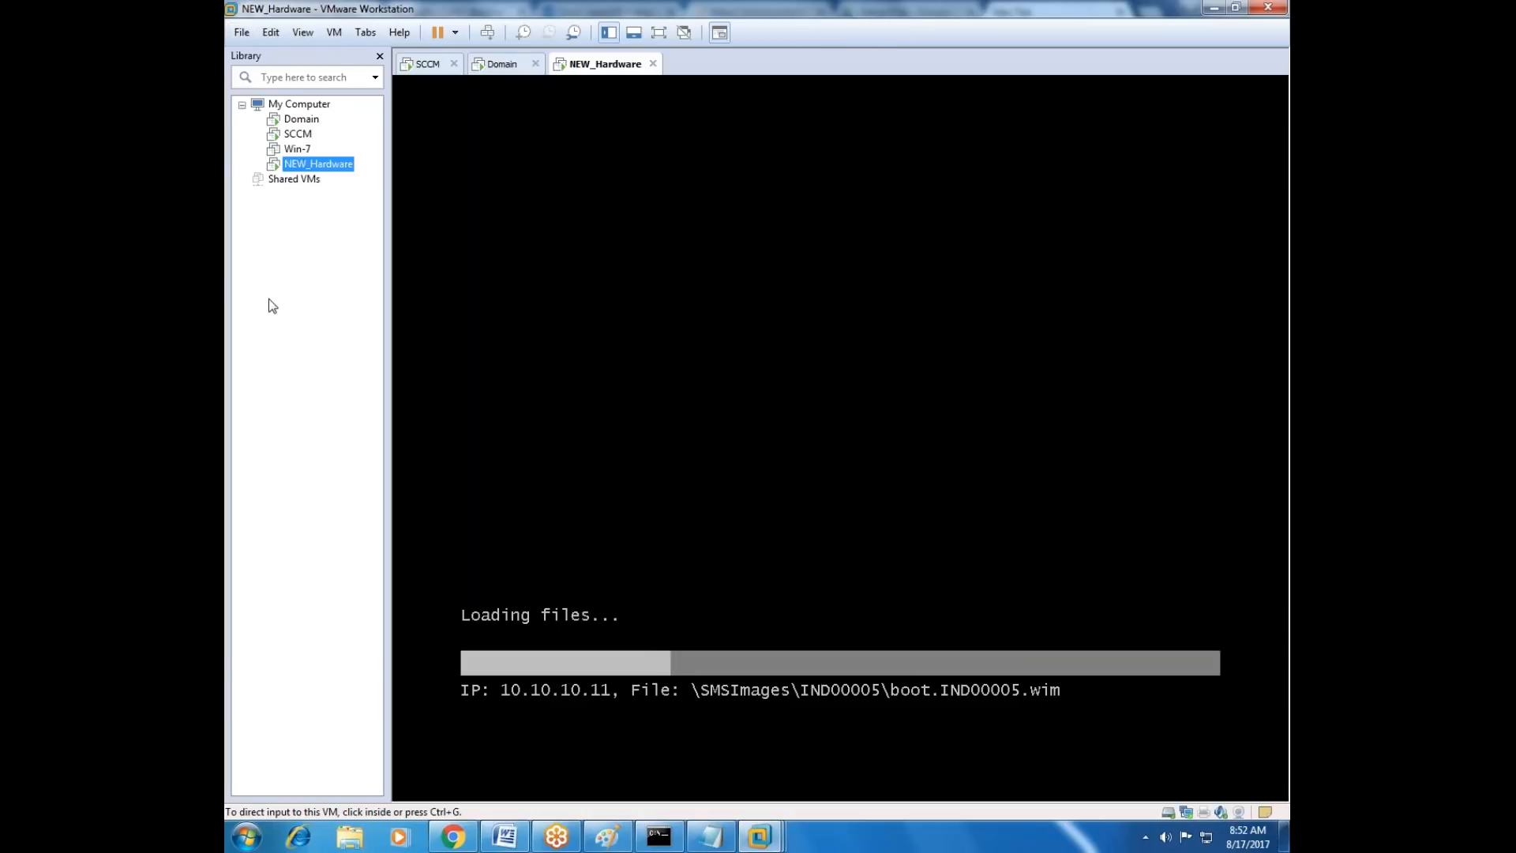
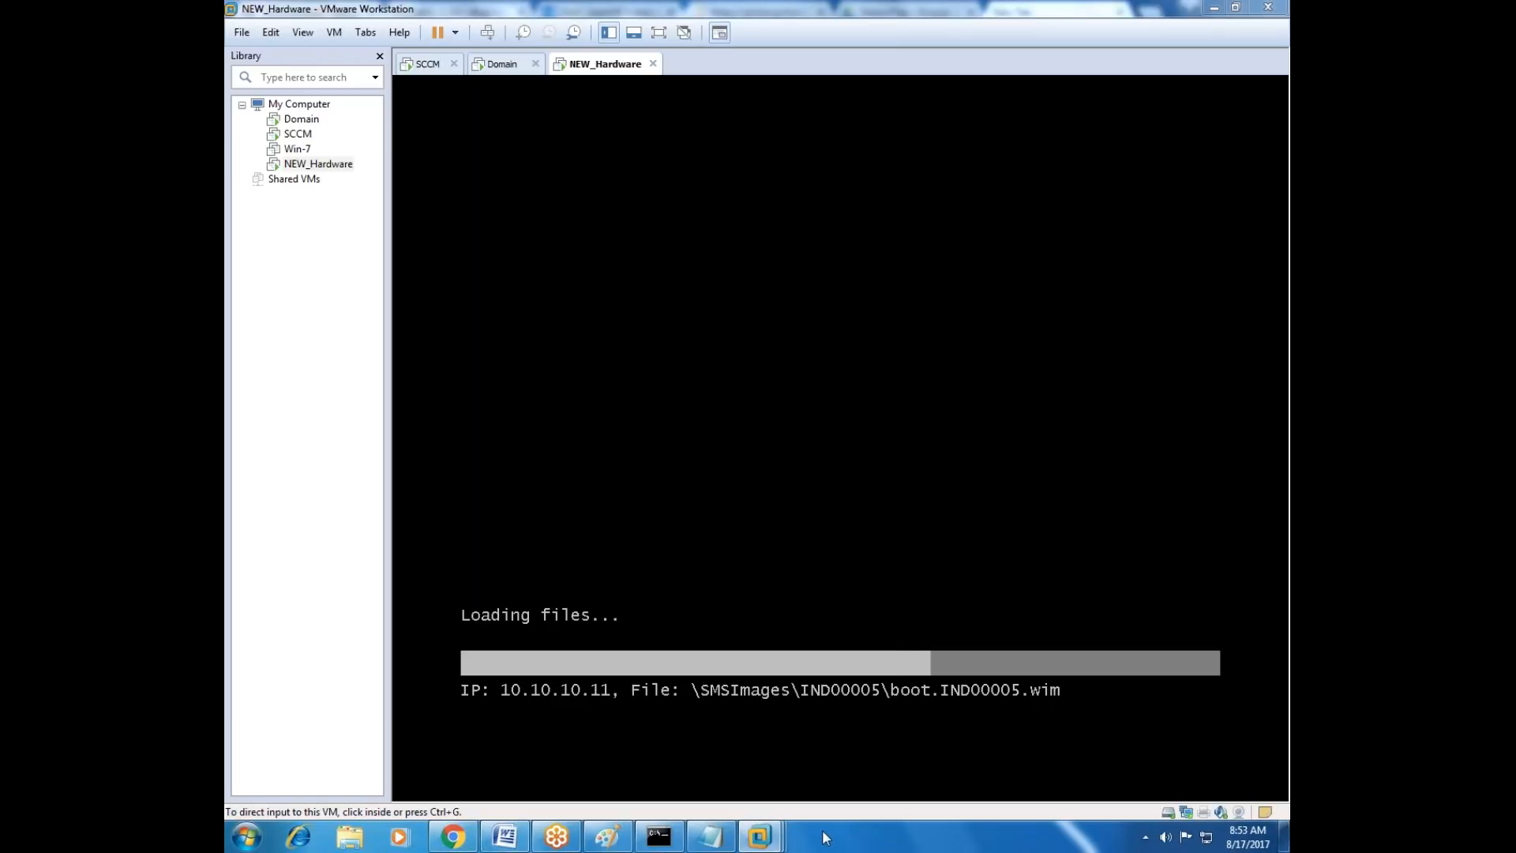
left_click(1144, 837)
left_click(1133, 847)
left_click(1145, 838)
left_click(1129, 848)
left_click(1144, 837)
left_click(1114, 848)
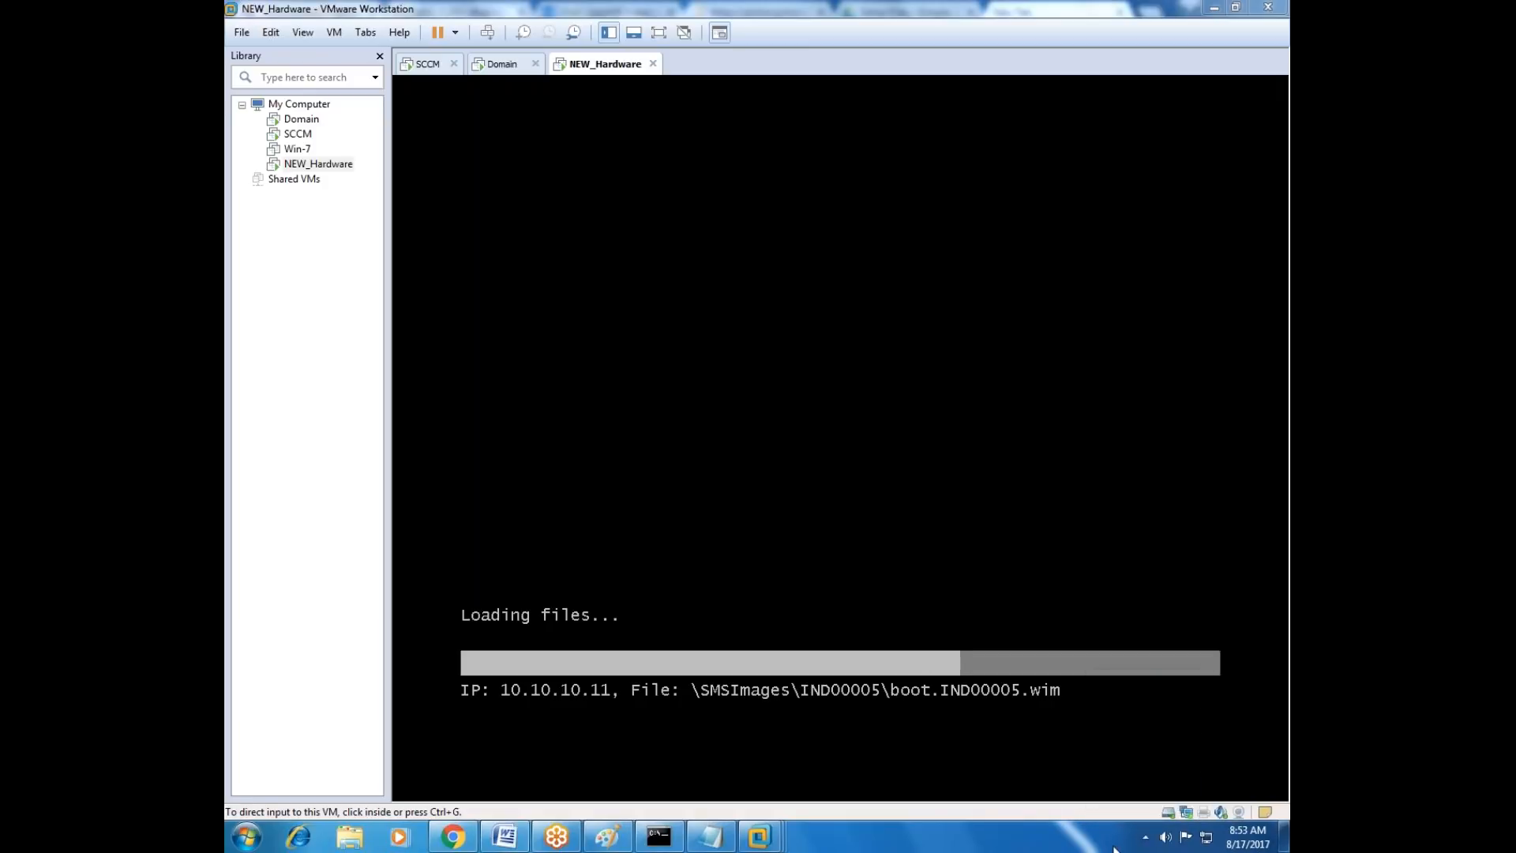
left_click(1145, 838)
left_click(1109, 846)
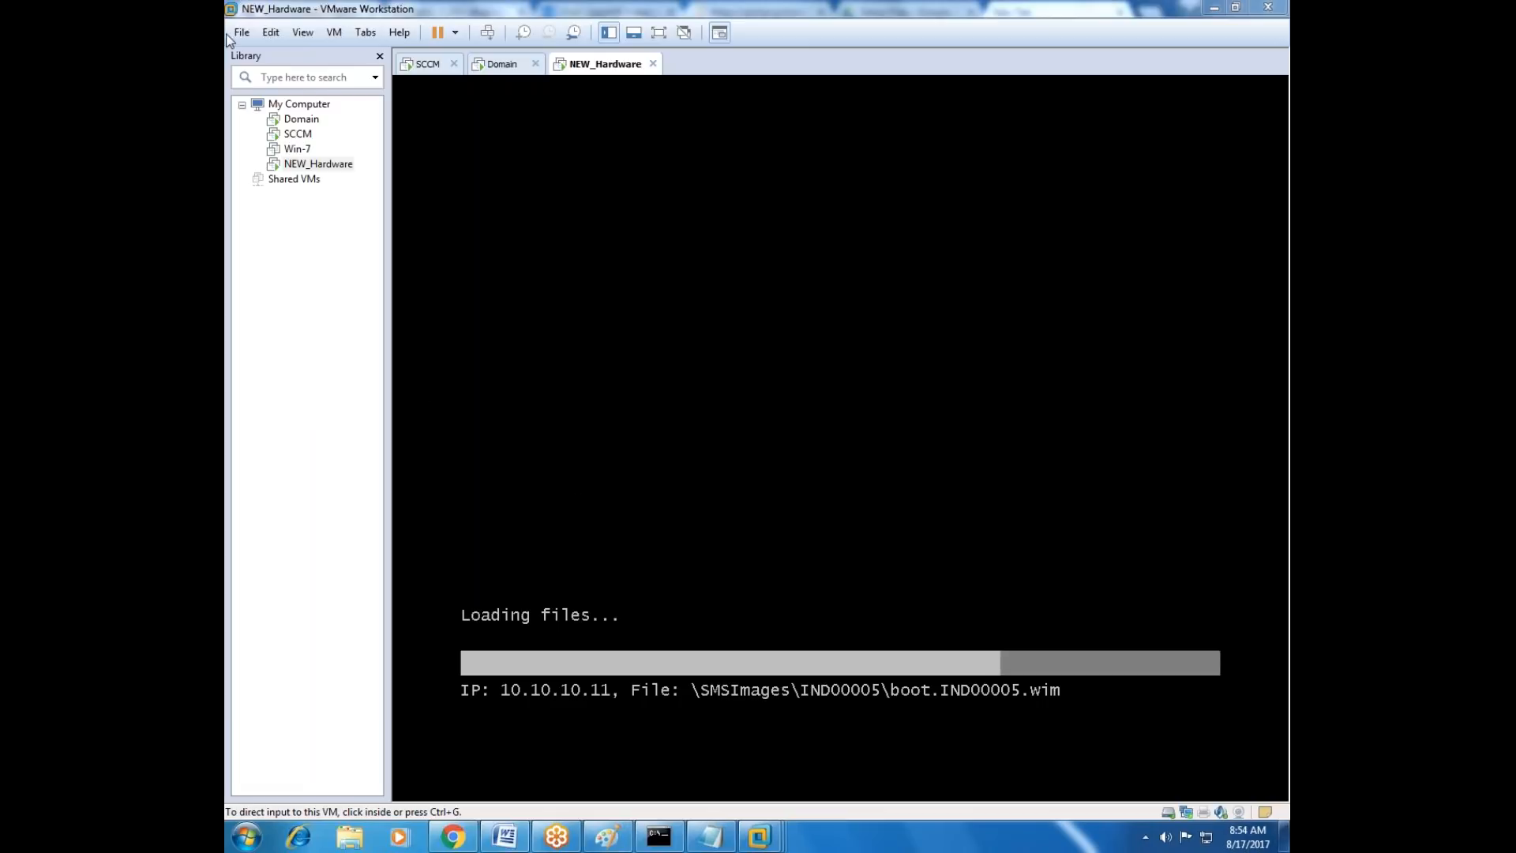
left_click(297, 47)
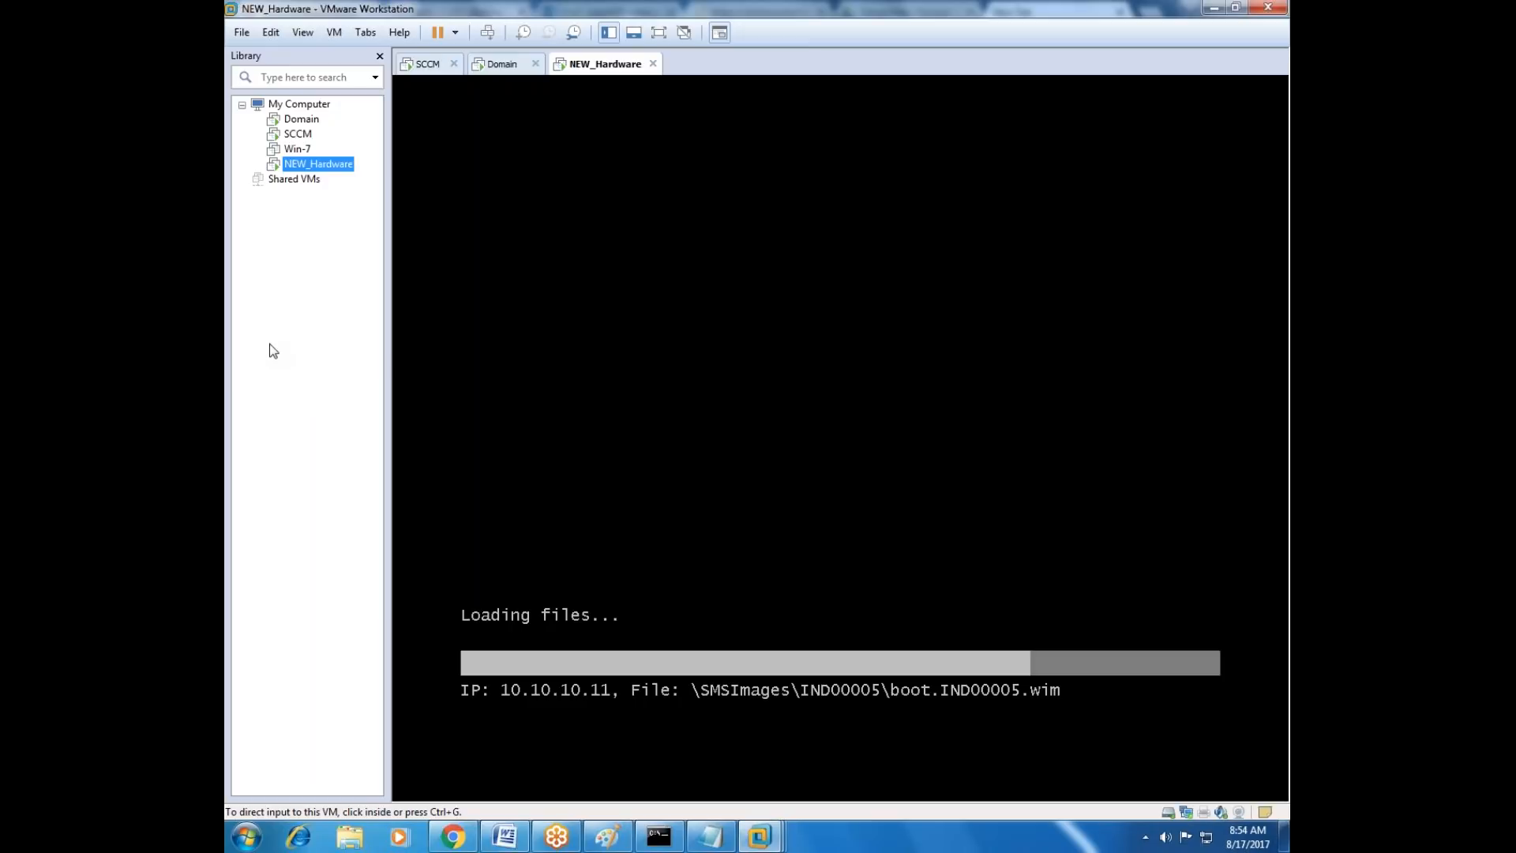
Look at the SCCM and Domain virtual machines, and return to NEW_Hardware to check its boot image loading.
left_click(299, 134)
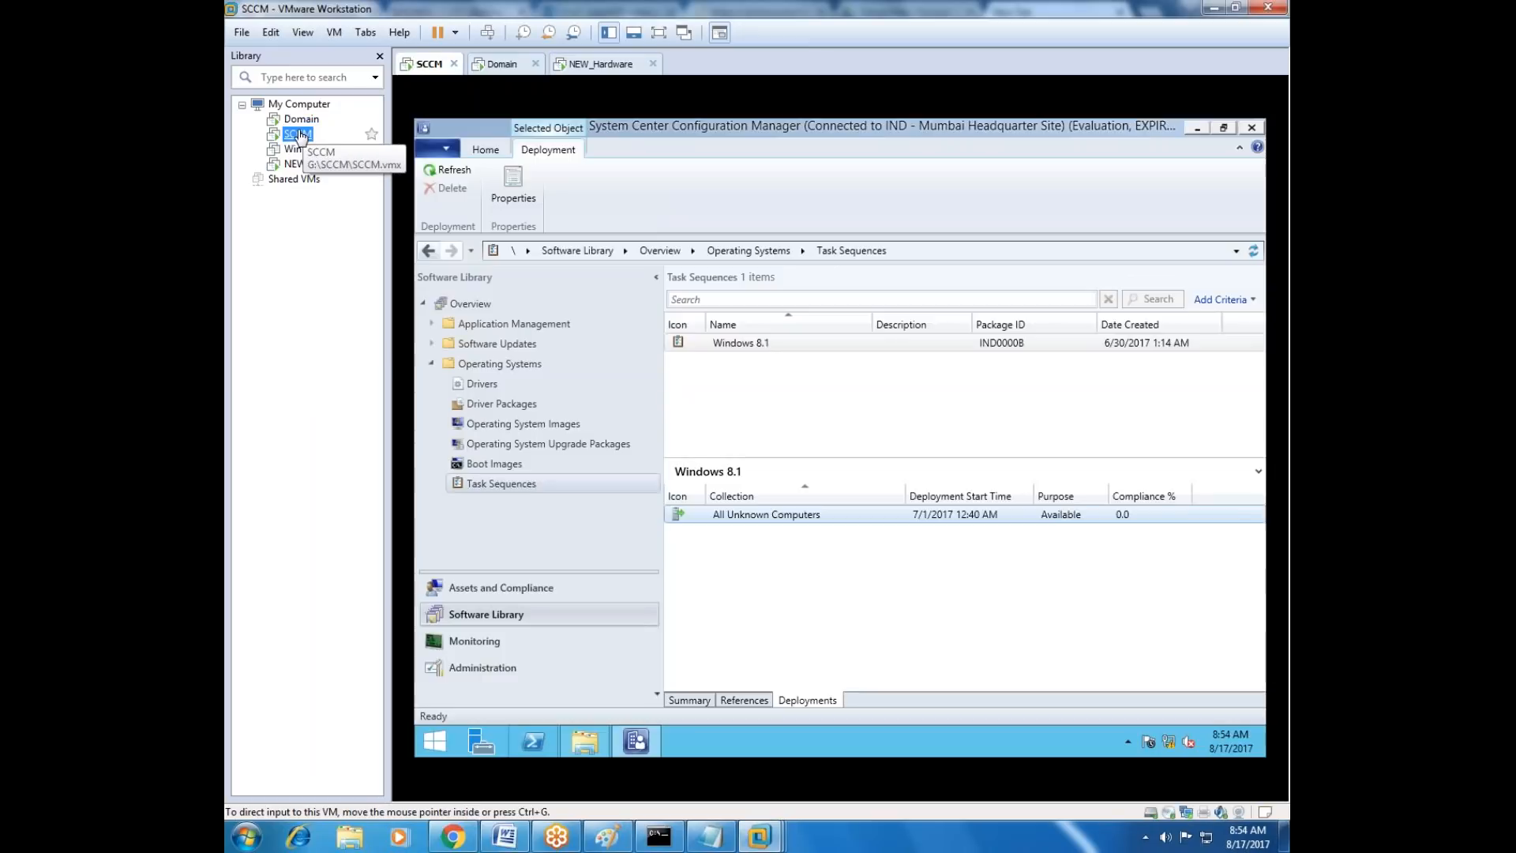
left_click(300, 120)
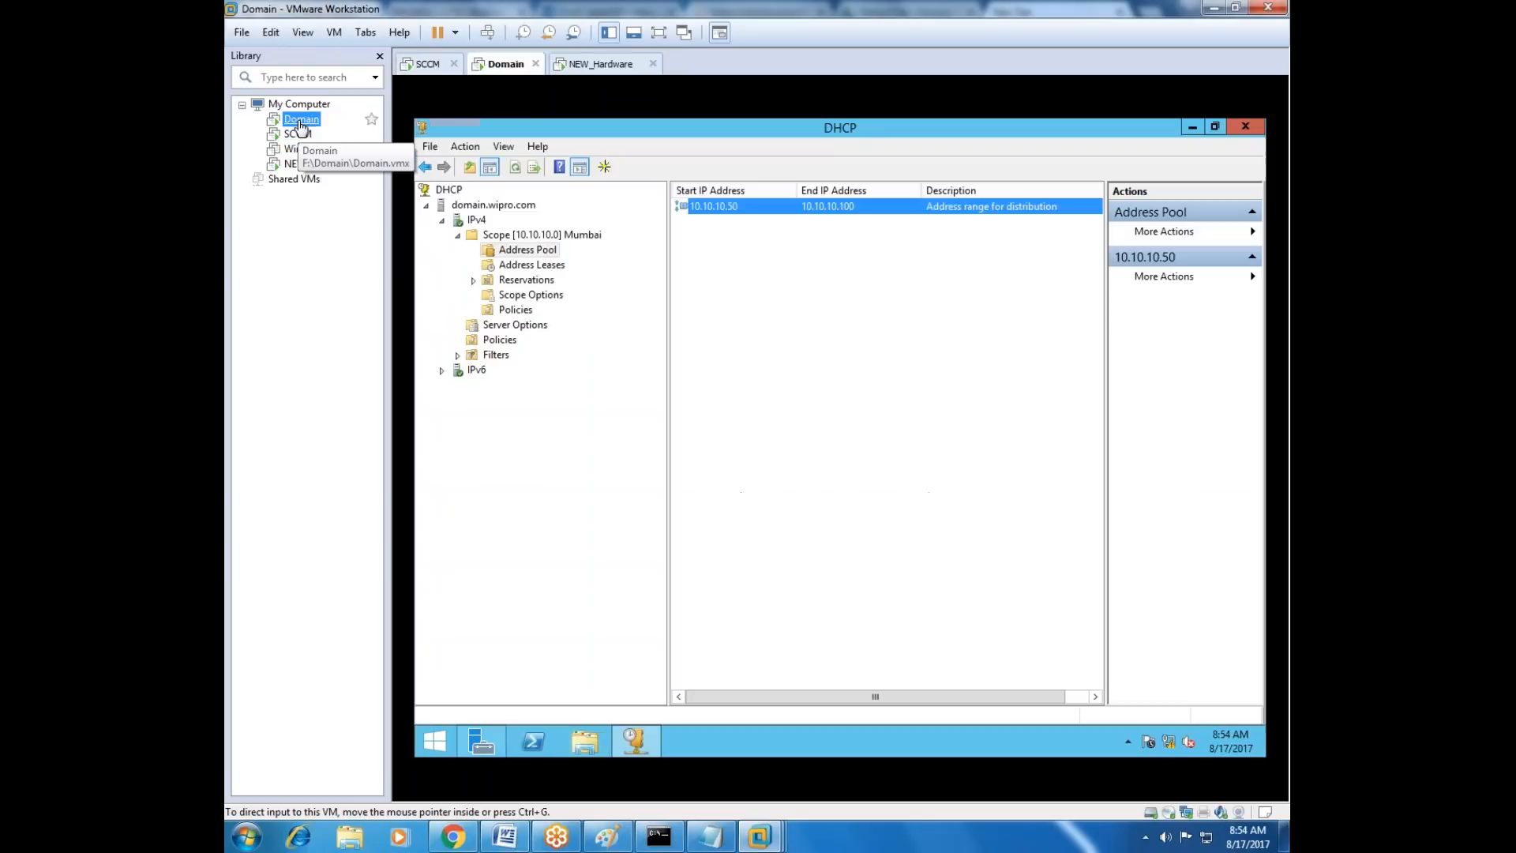
left_click(299, 134)
left_click(300, 164)
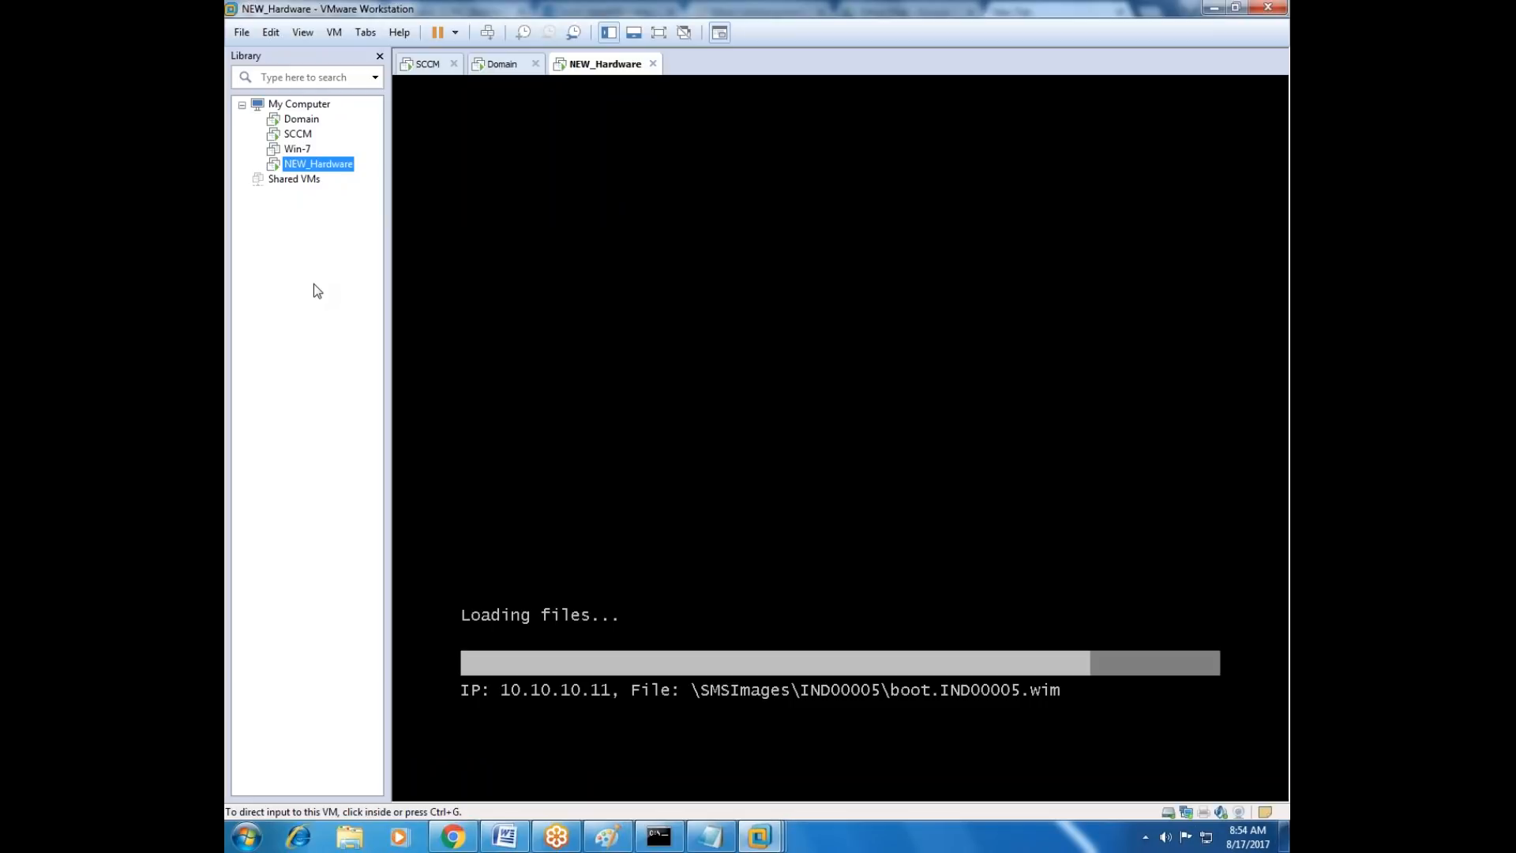
Switch to the SCCM.docx checklist in Word and review the operating system deployment items up to item 56.
left_click(517, 835)
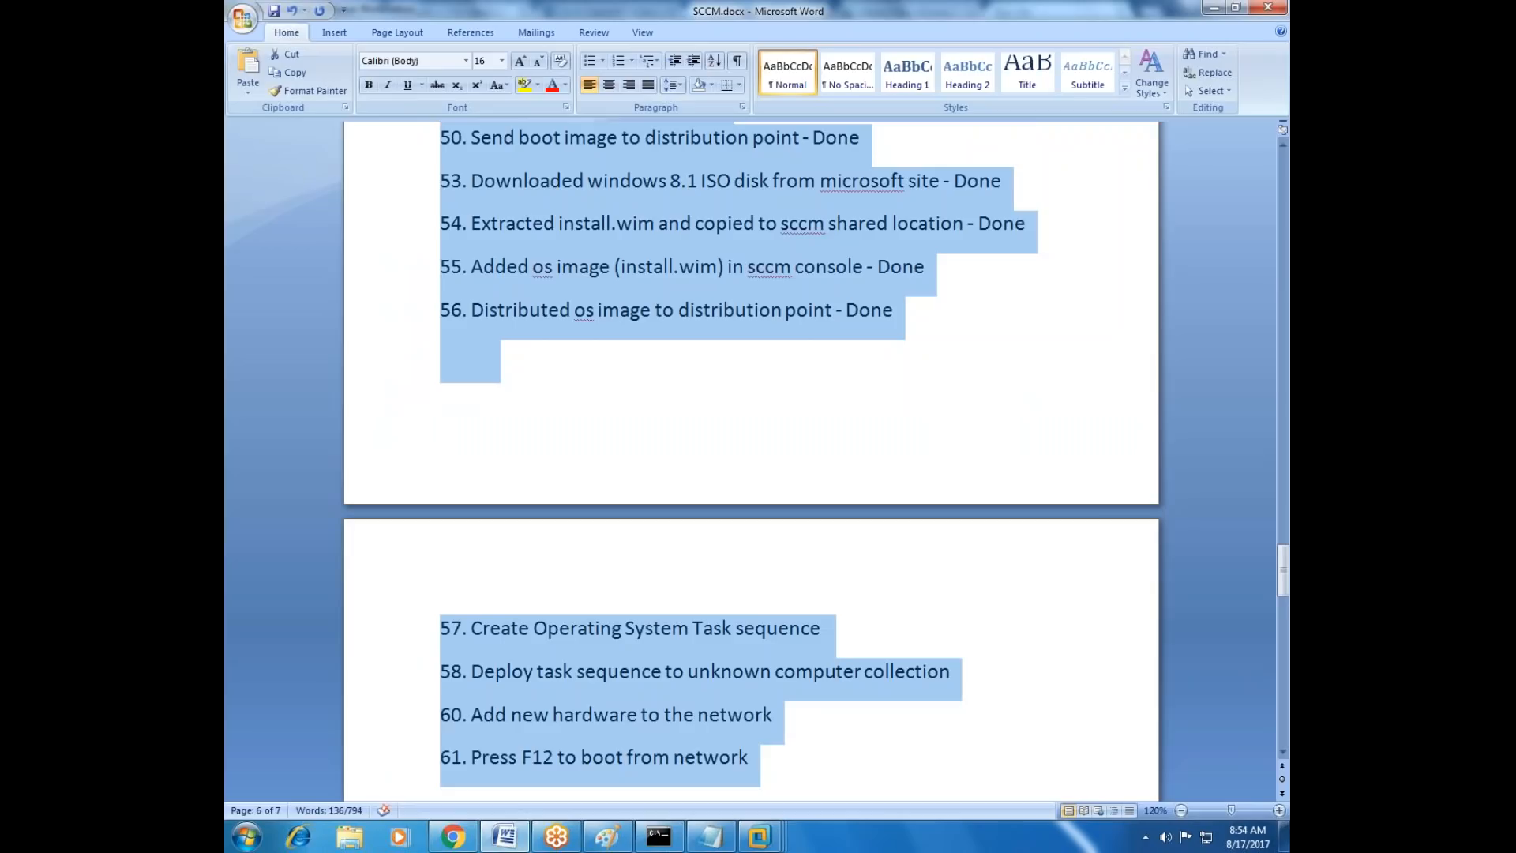
scroll(727, 552, "down", 3)
left_click(728, 565)
scroll(727, 565, "up", 8)
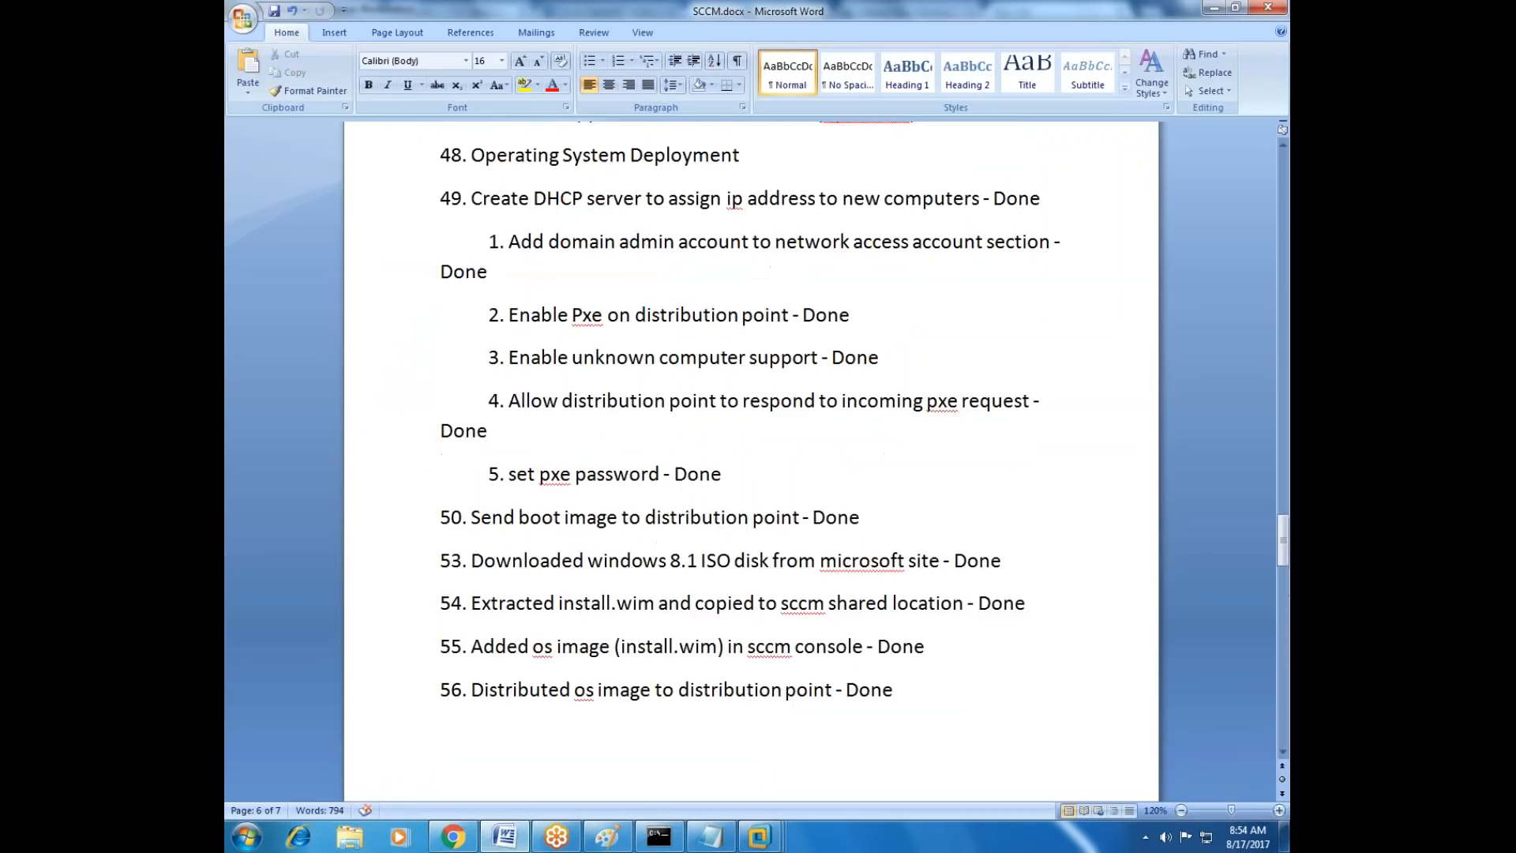
scroll(725, 565, "down", 1)
left_click_drag(472, 555, 612, 555)
left_click_drag(472, 598, 864, 599)
left_click(747, 642)
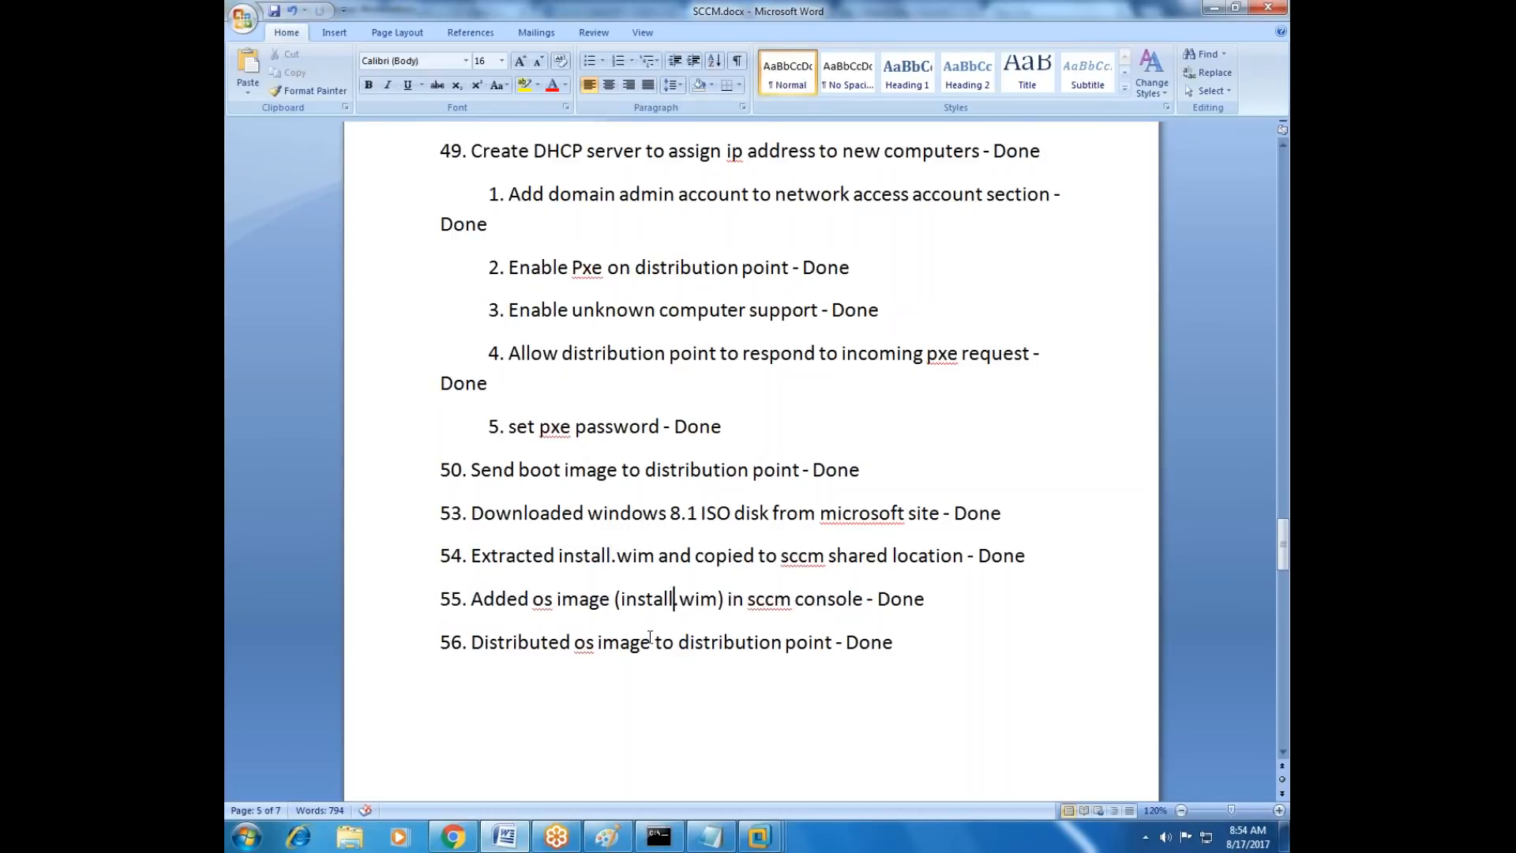
left_click_drag(624, 642, 828, 642)
Append "- Done" to item 57 on creating the task sequence and item 58 on deploying it to unknown computers.
scroll(581, 628, "down", 3)
left_click_drag(502, 536, 908, 549)
left_click(955, 557)
type("- Done")
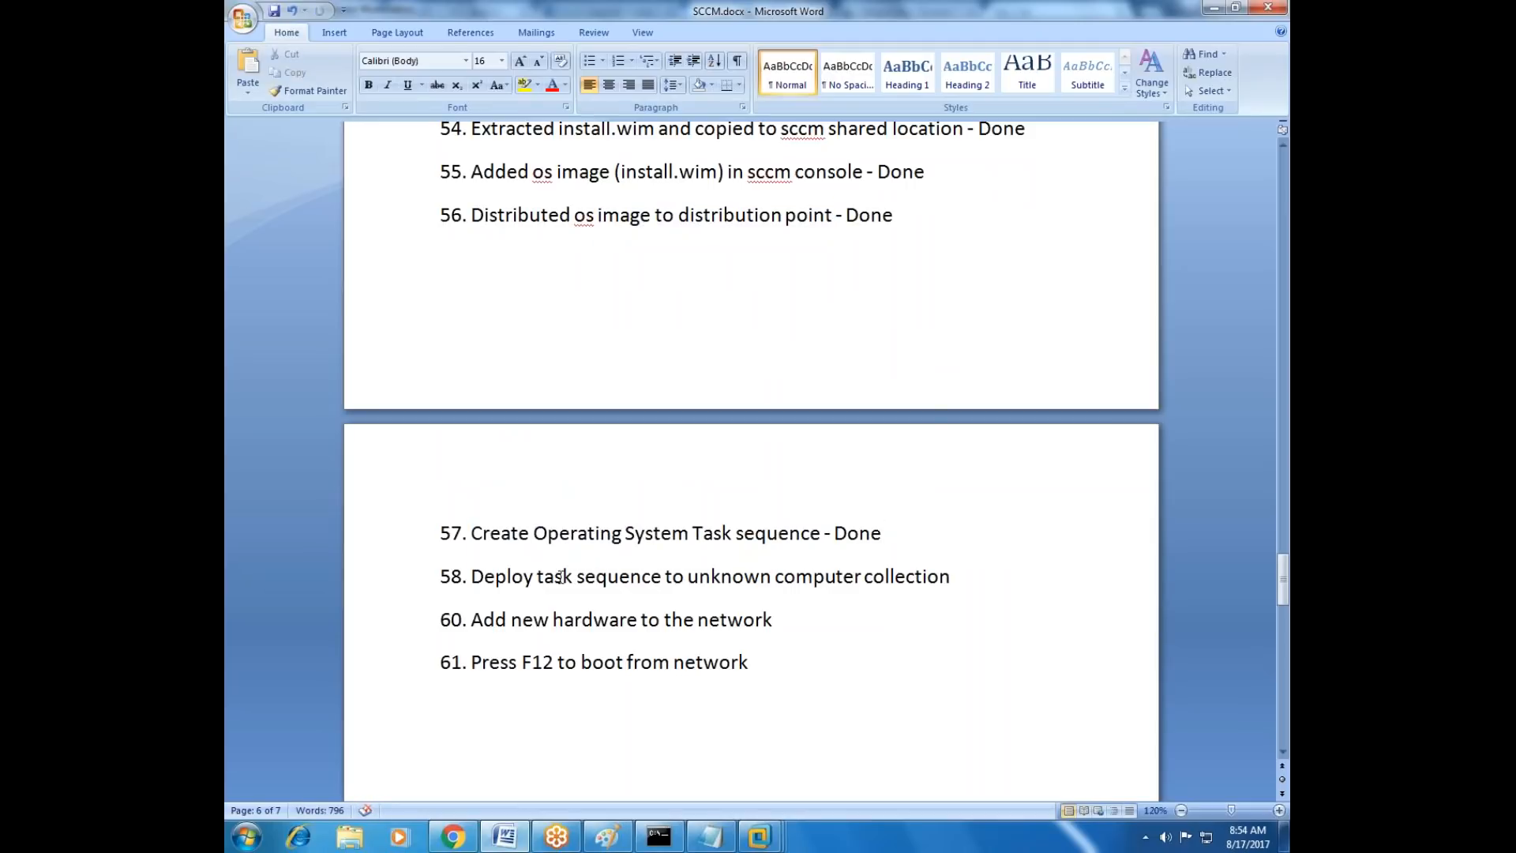
left_click(795, 575)
left_click(1011, 576)
type("- Done")
Review the completed items and append "- Done" to item 60 on adding new hardware and item 61 on network booting.
scroll(978, 571, "up", 2)
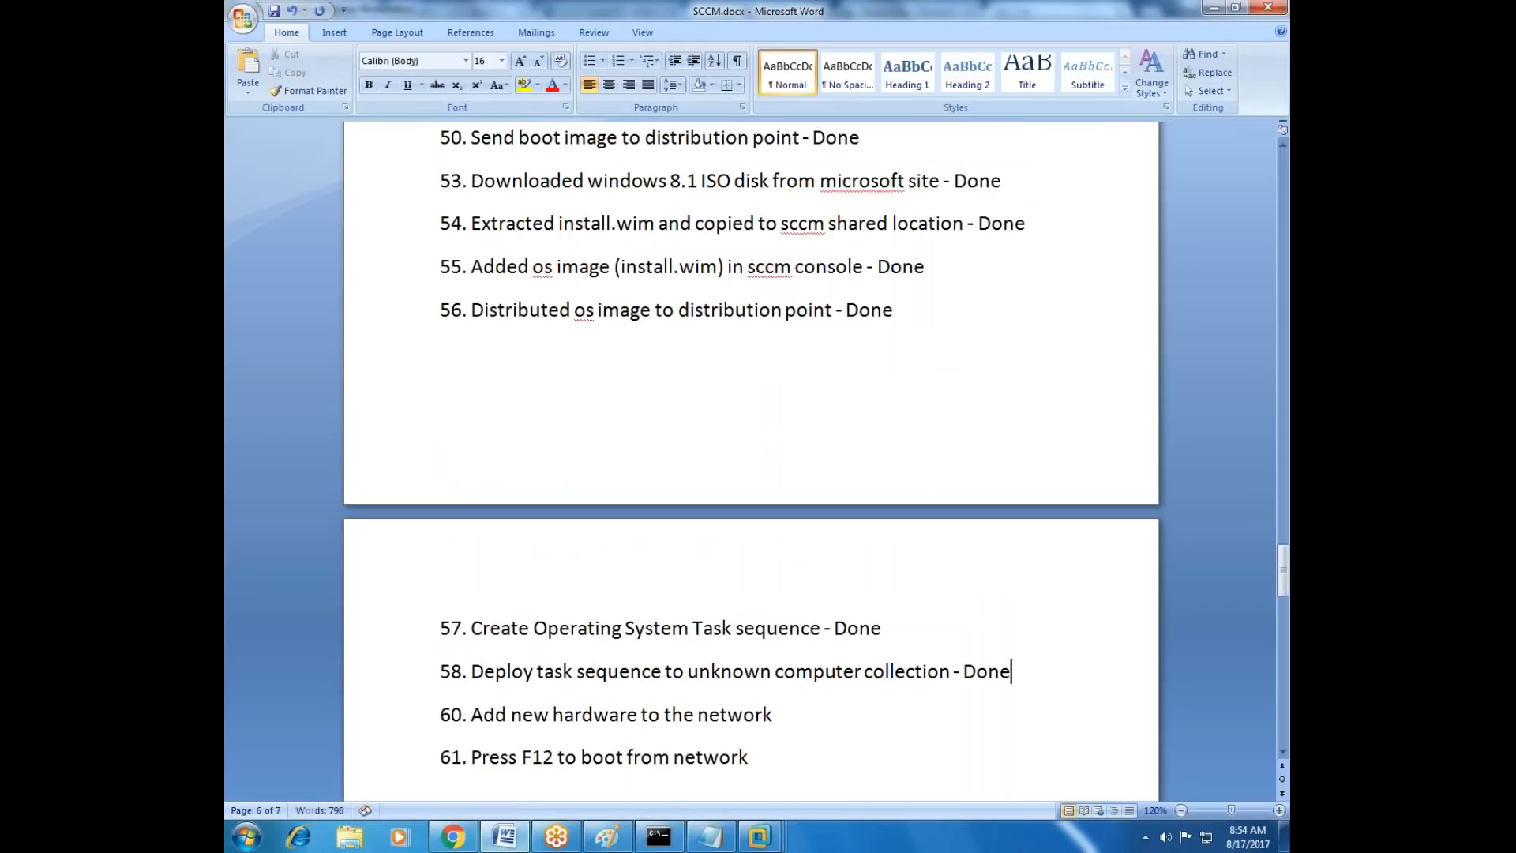
left_click_drag(1012, 671, 477, 137)
scroll(508, 281, "down", 7)
scroll(508, 281, "down", 5)
left_click_drag(471, 424, 715, 411)
left_click(773, 425)
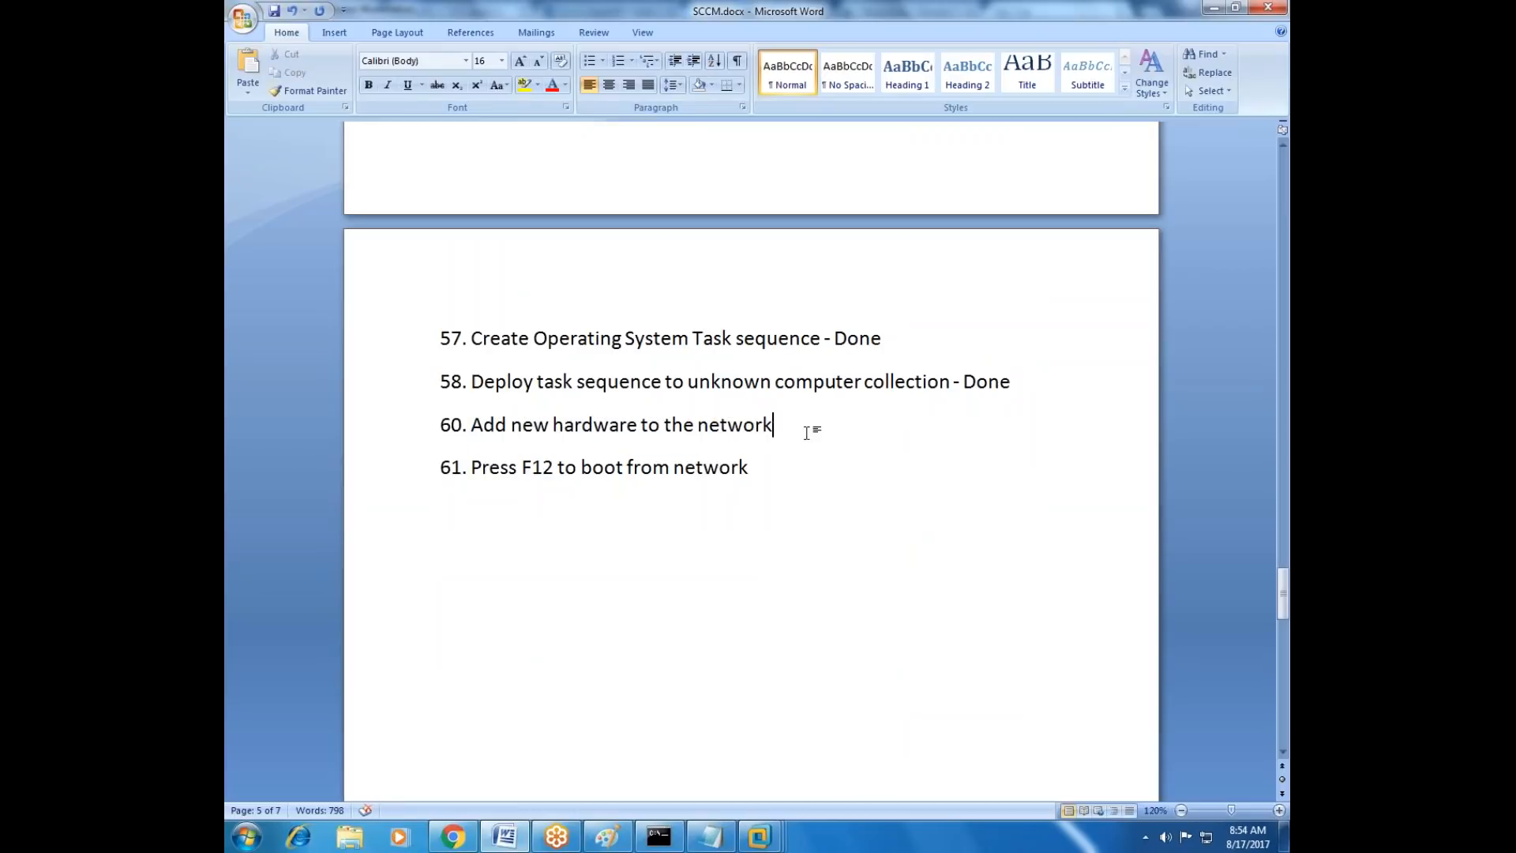
type("- Done- Done")
left_click_drag(827, 472, 445, 427)
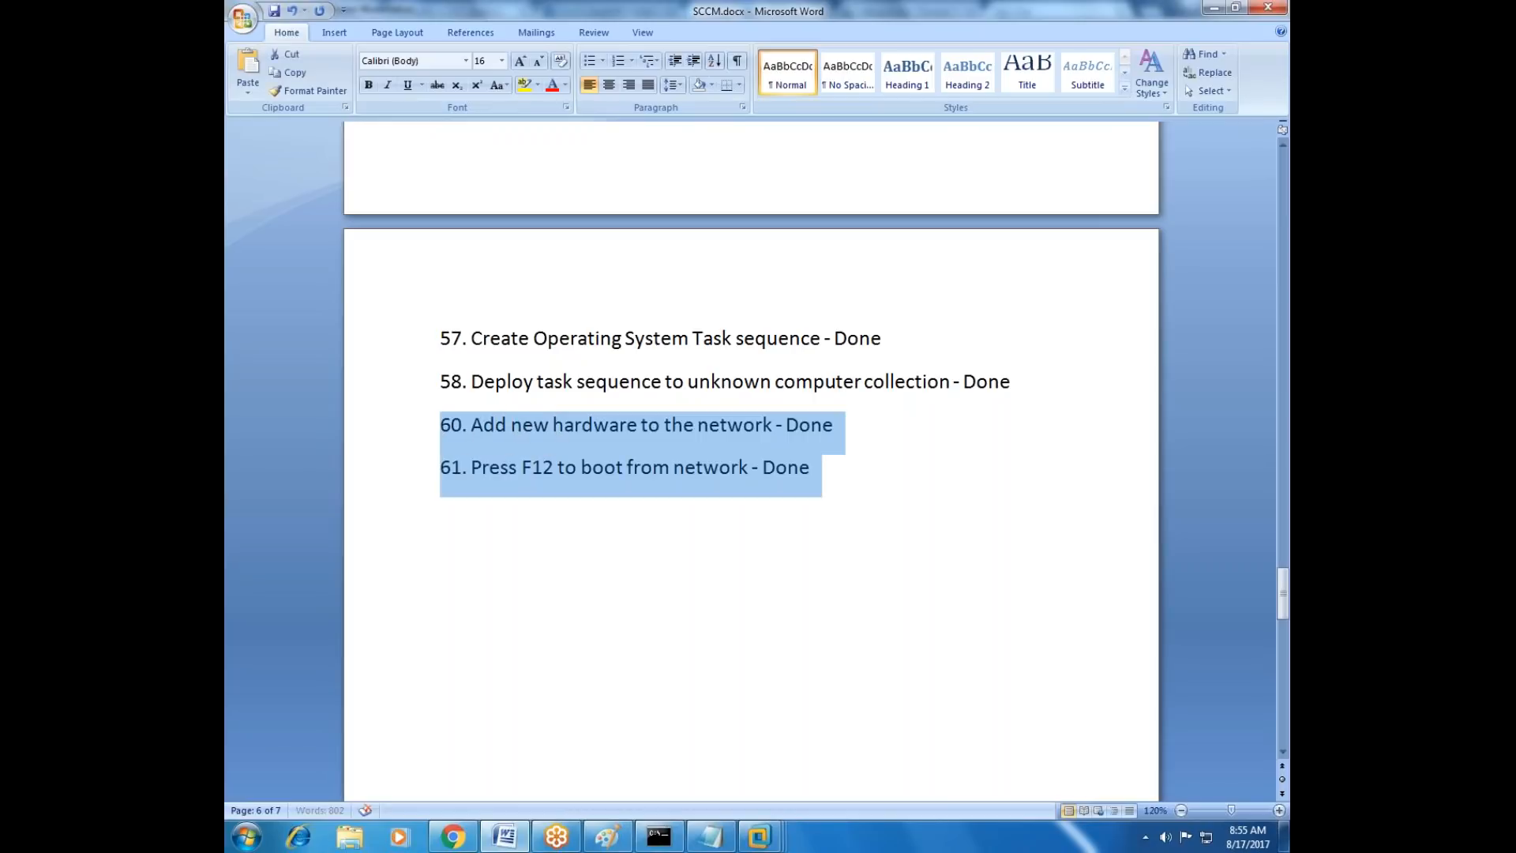
left_click_drag(821, 472, 452, 431)
left_click(839, 475)
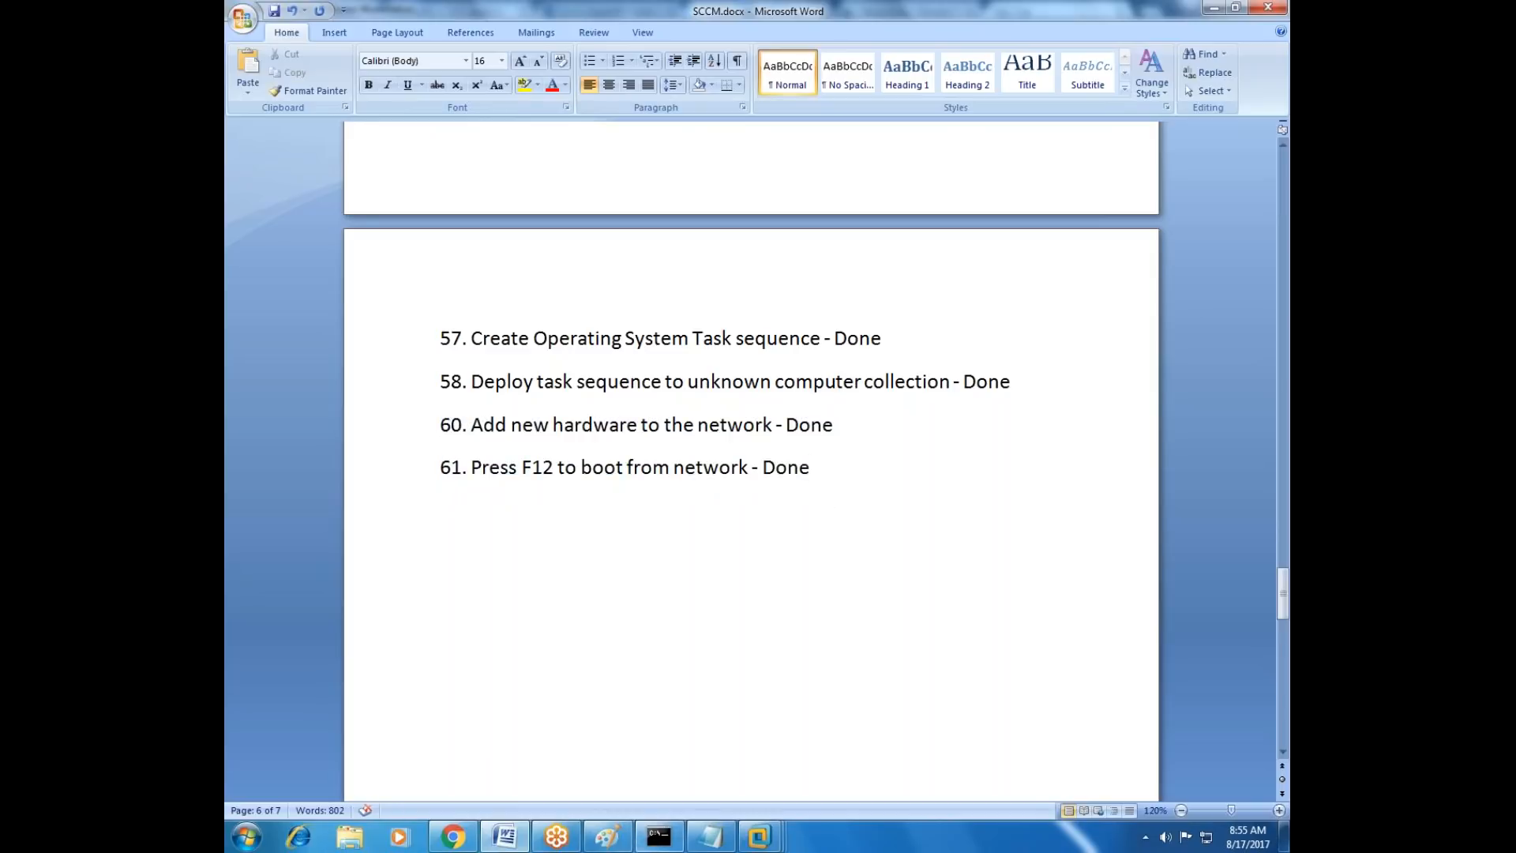
Switch back to NEW_Hardware, enter the media password in the Task Sequence Wizard, and run the Windows 8.1 task sequence.
left_click(759, 836)
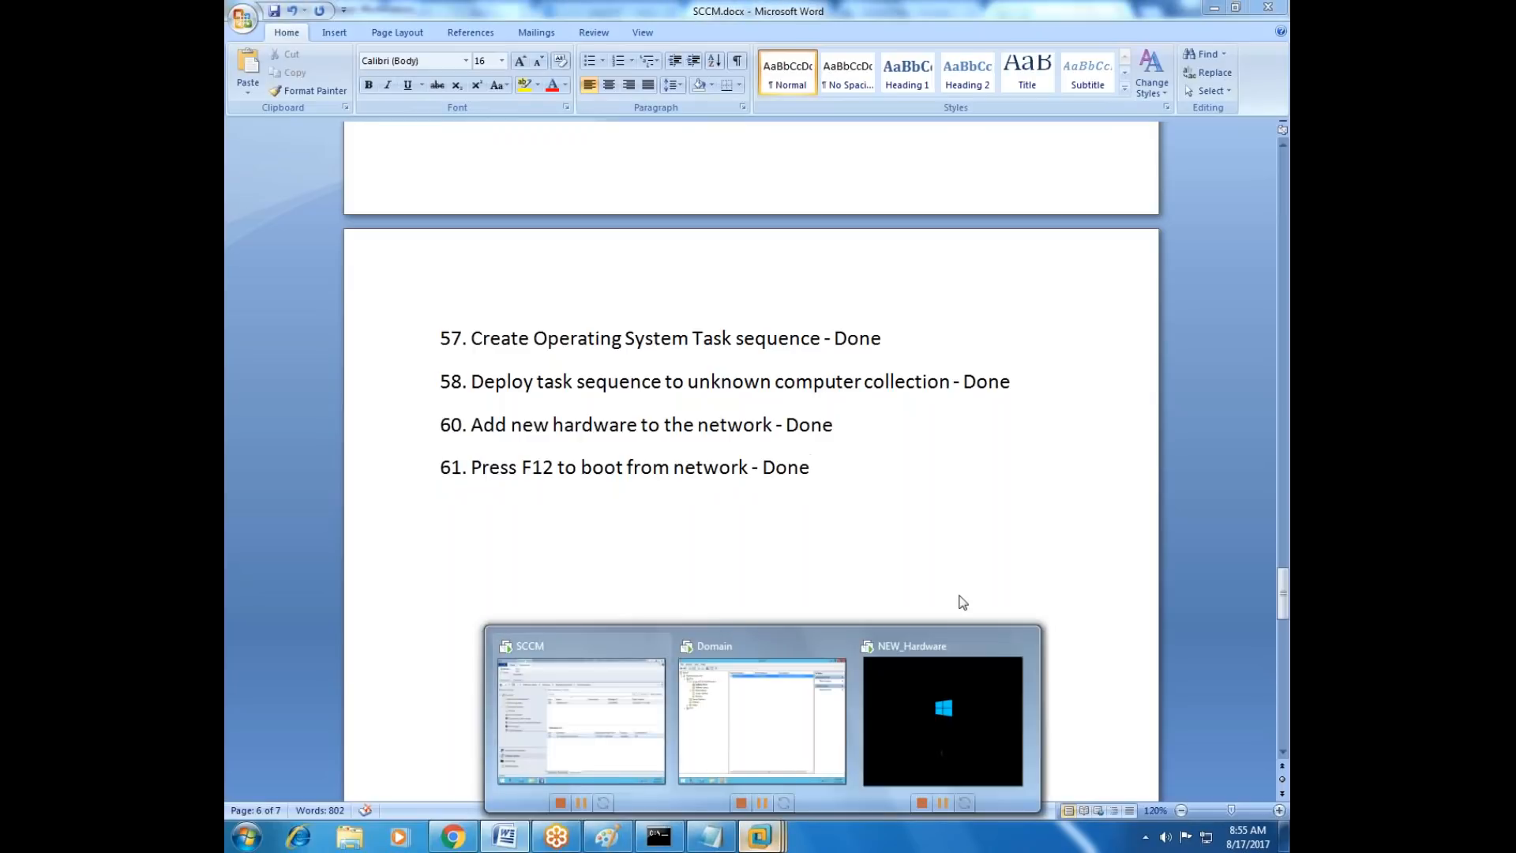
left_click(957, 715)
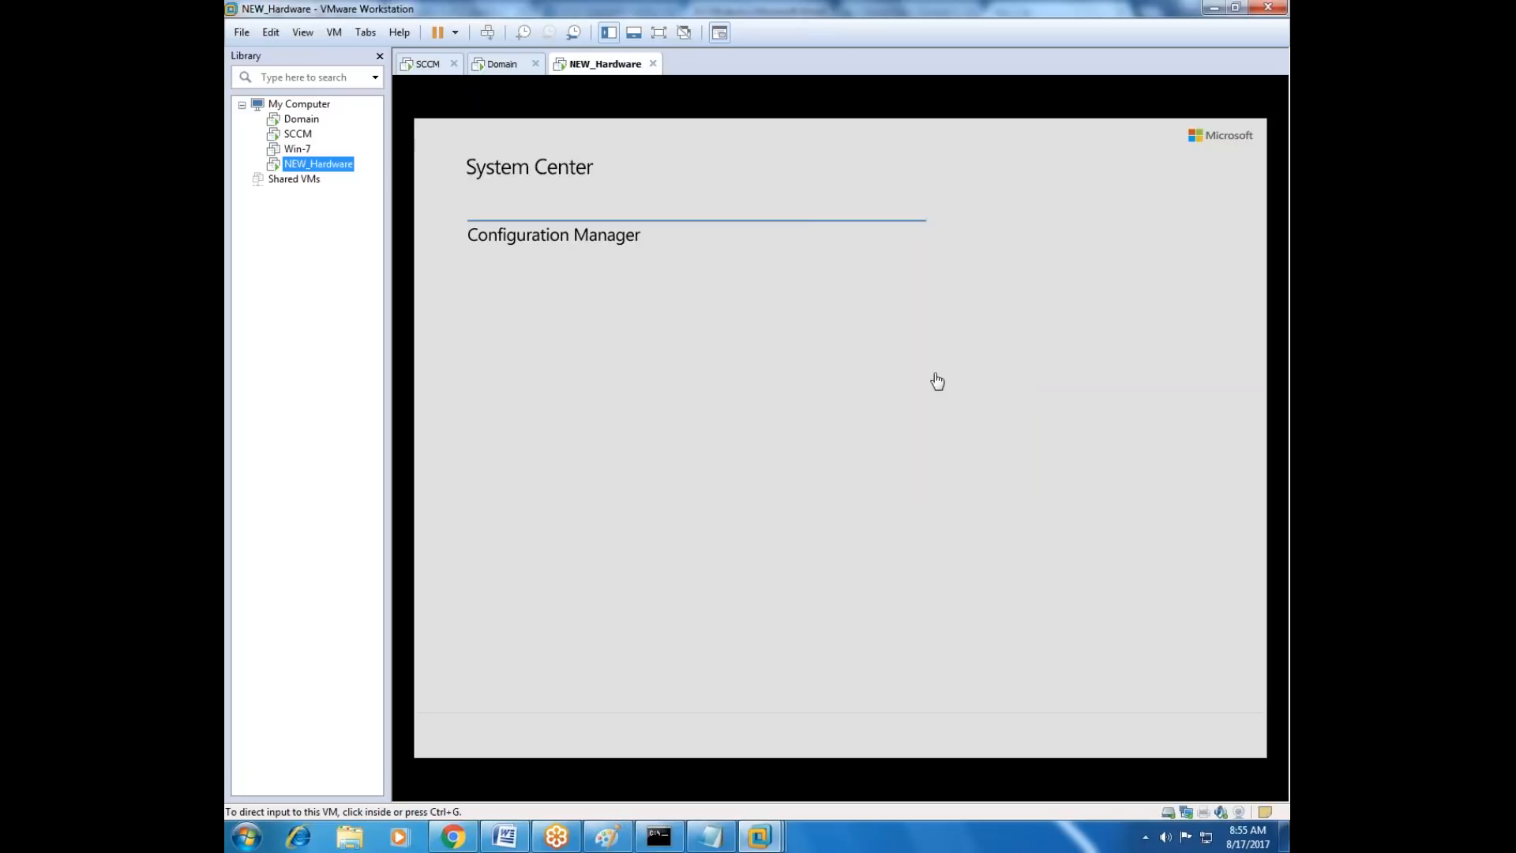
left_click(961, 402)
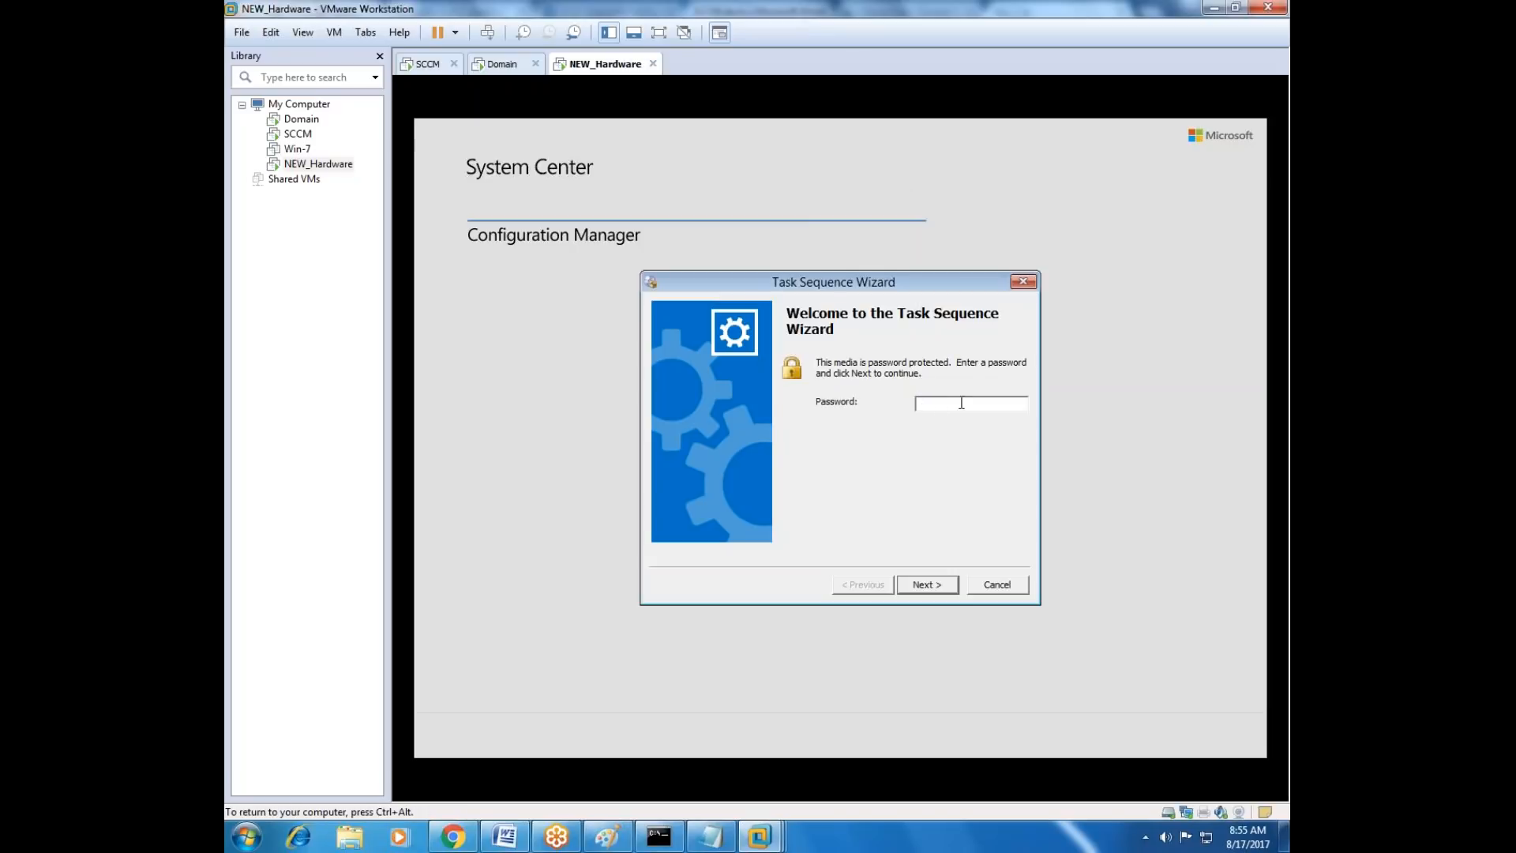
type("*****")
left_click(929, 584)
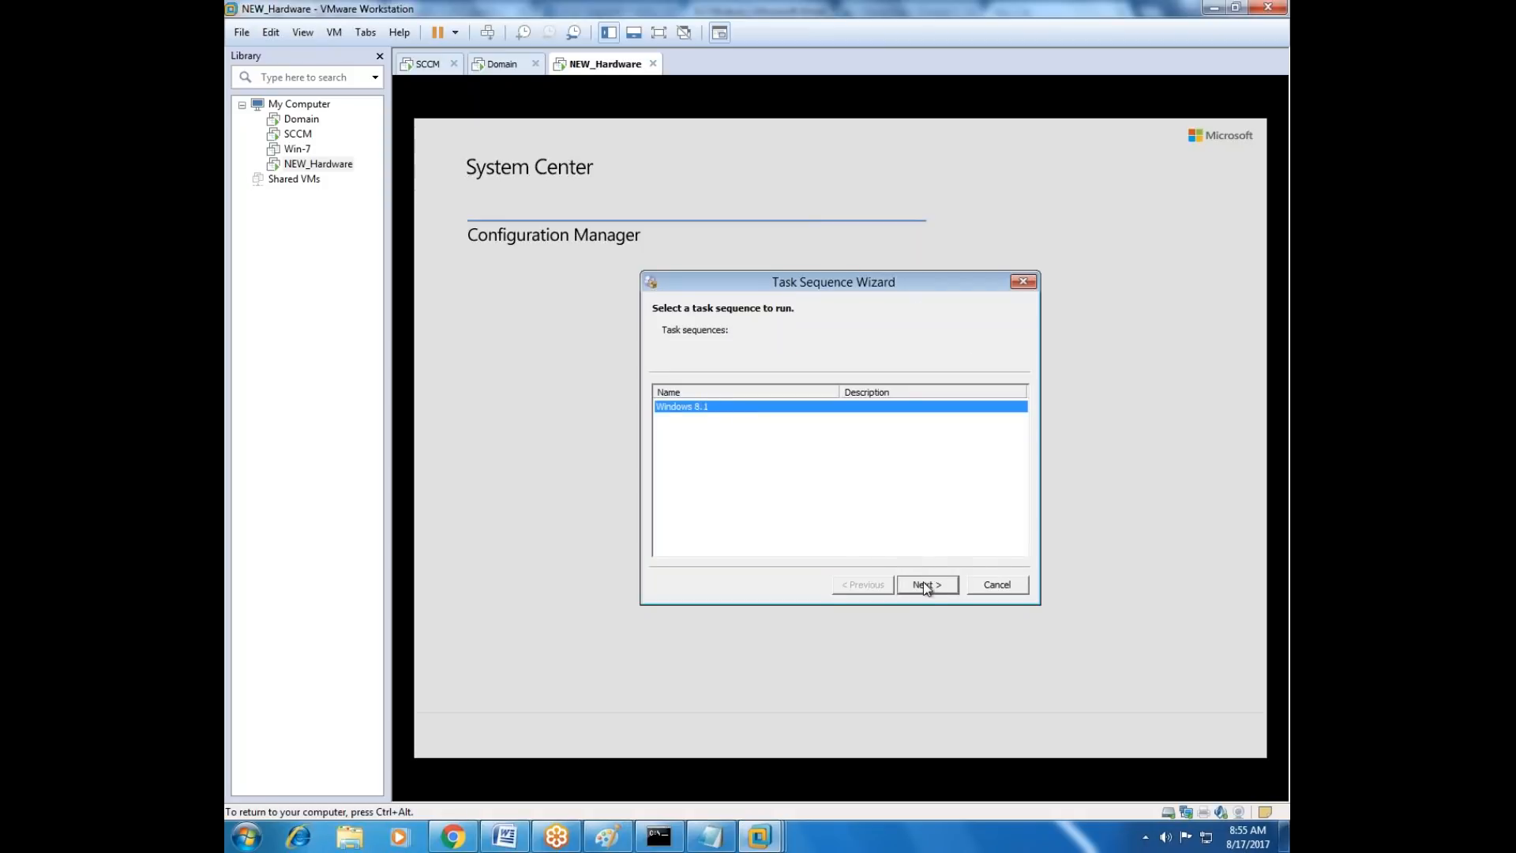
left_click(926, 586)
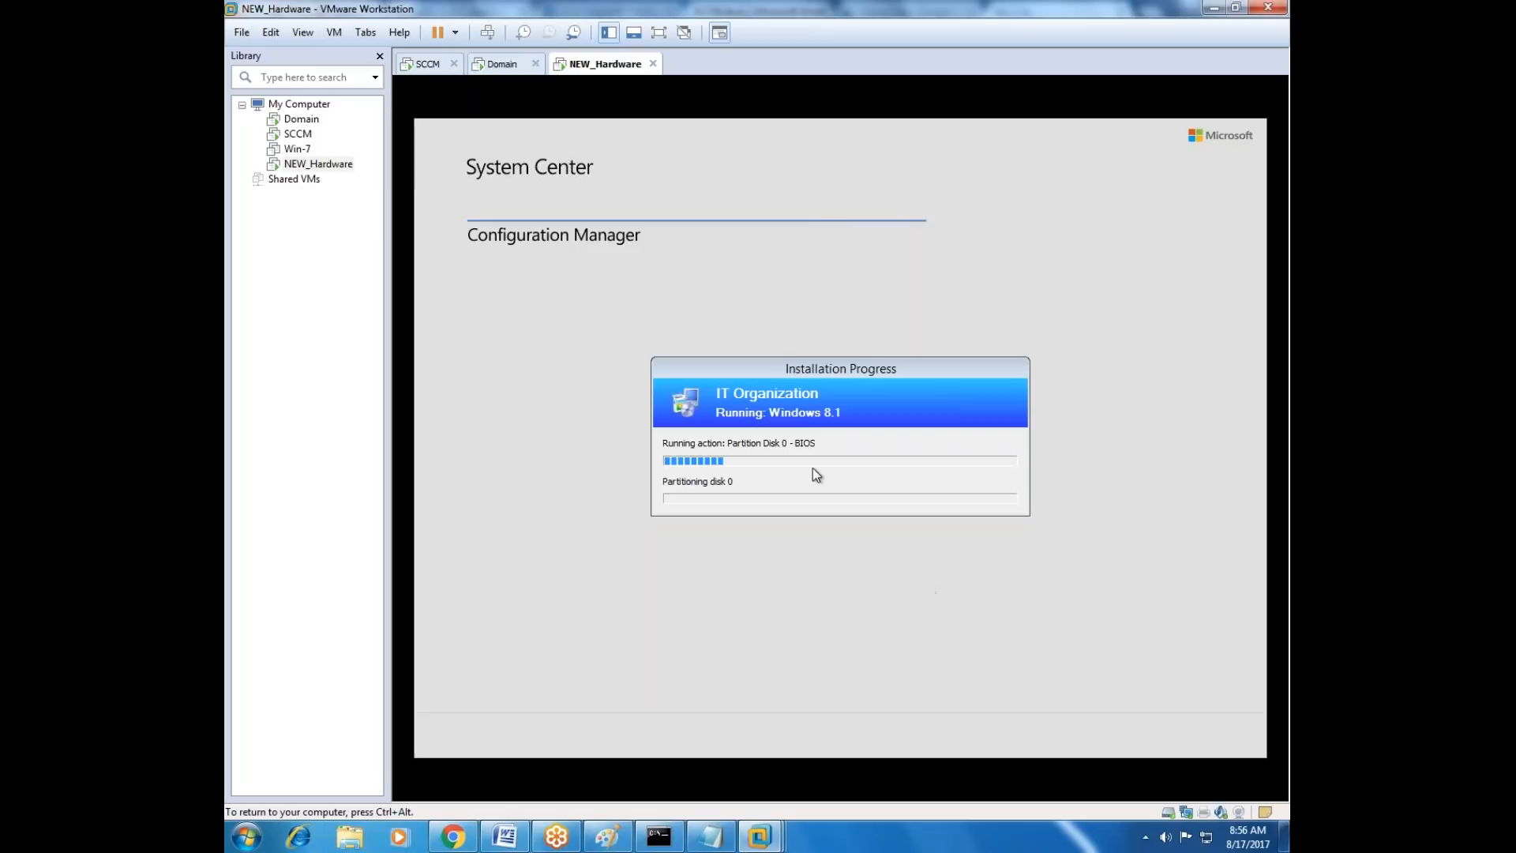
mouse_move(801, 369)
left_mouse_down()
mouse_move(802, 304)
mouse_move(786, 379)
mouse_move(792, 365)
left_mouse_up()
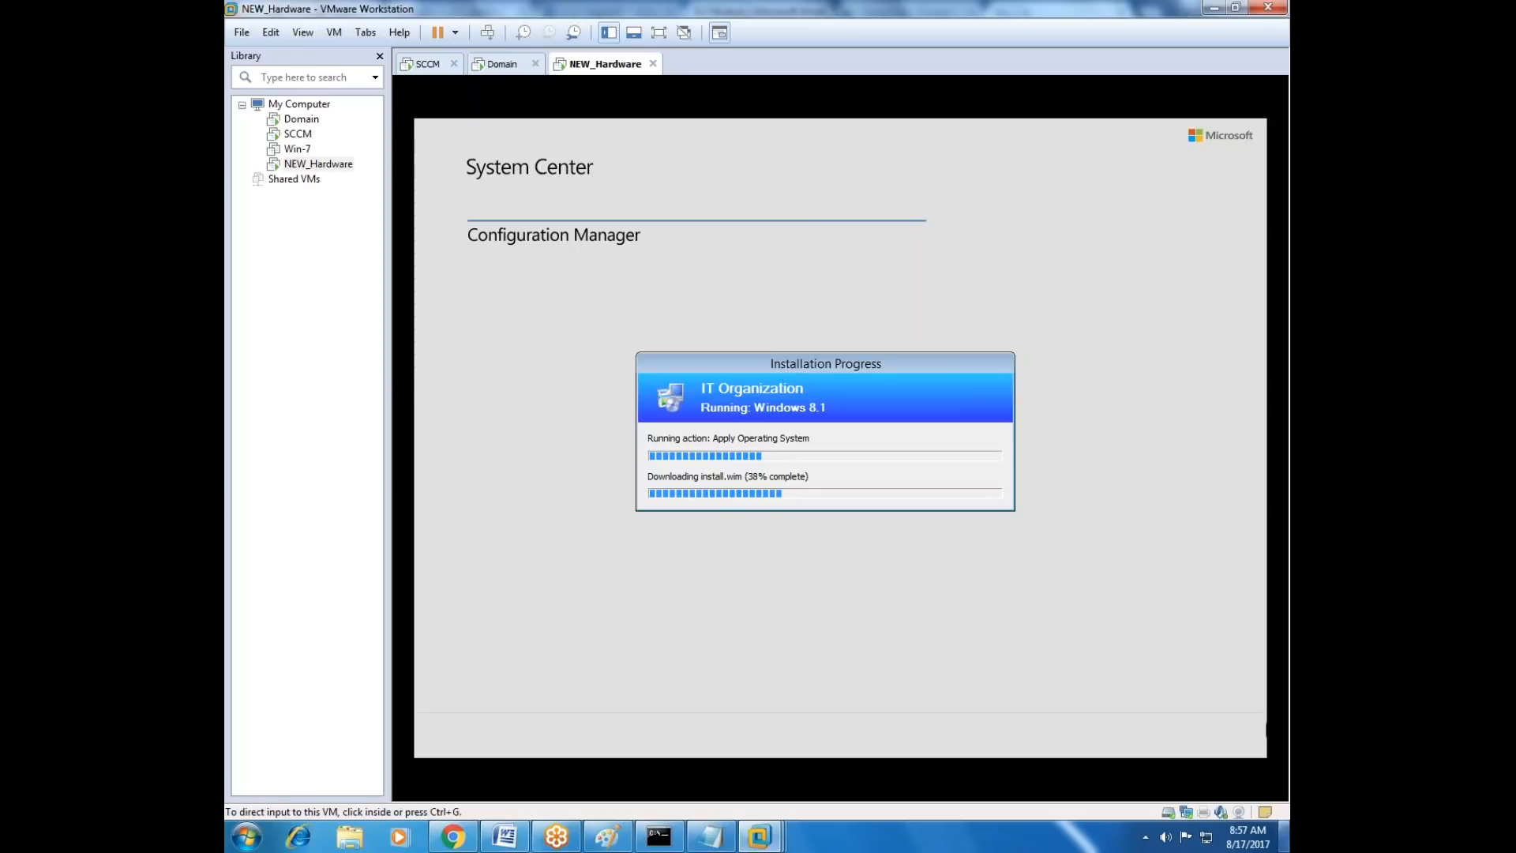
left_click(1146, 838)
left_click(1145, 838)
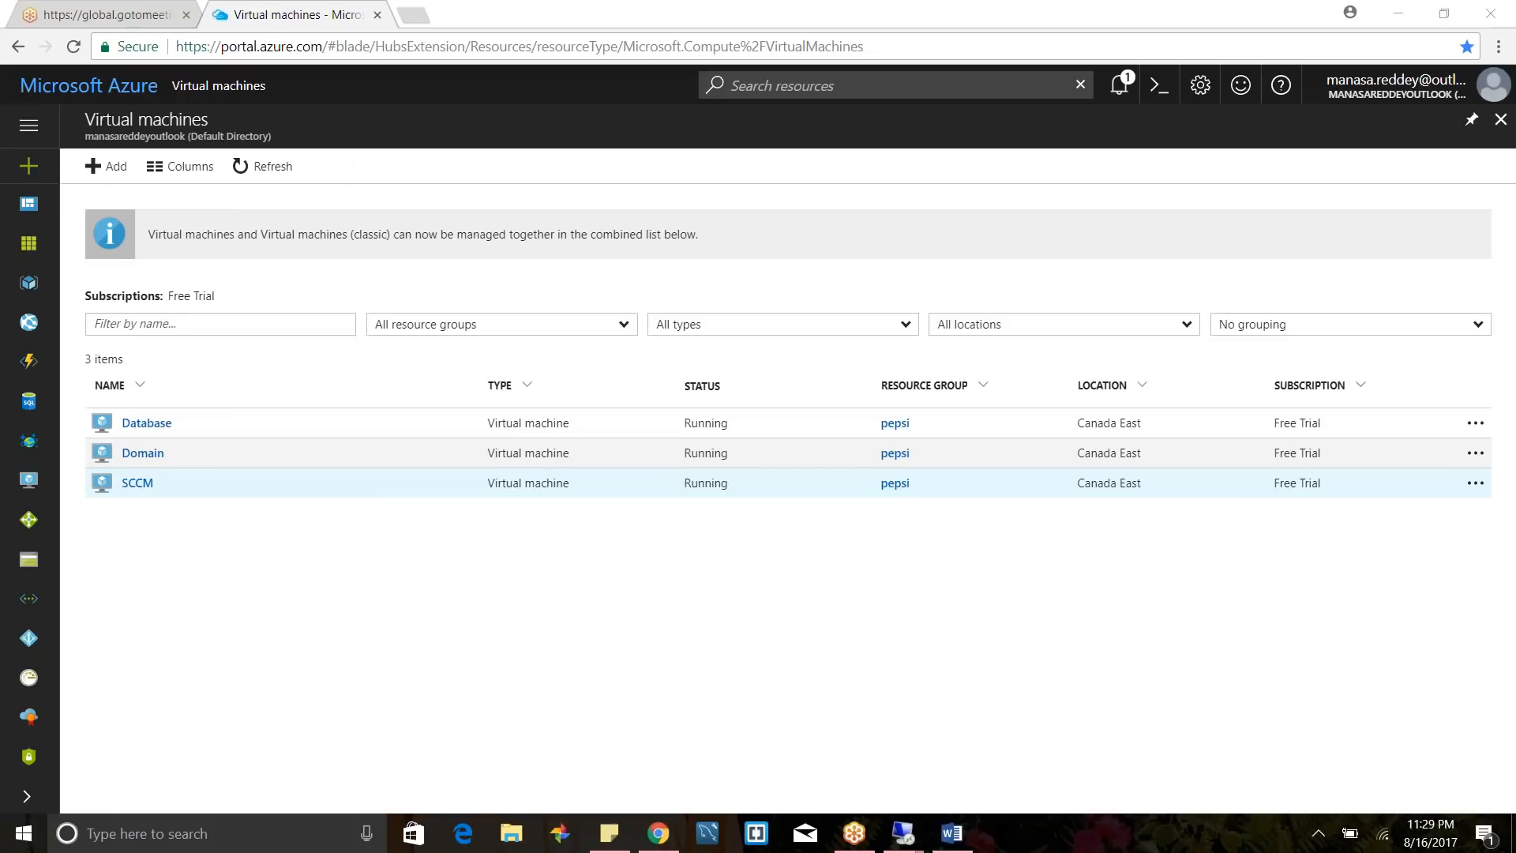
Switch to the SCCM remote desktop session and start a new task sequence that installs an existing image package.
mouse_move(902, 833)
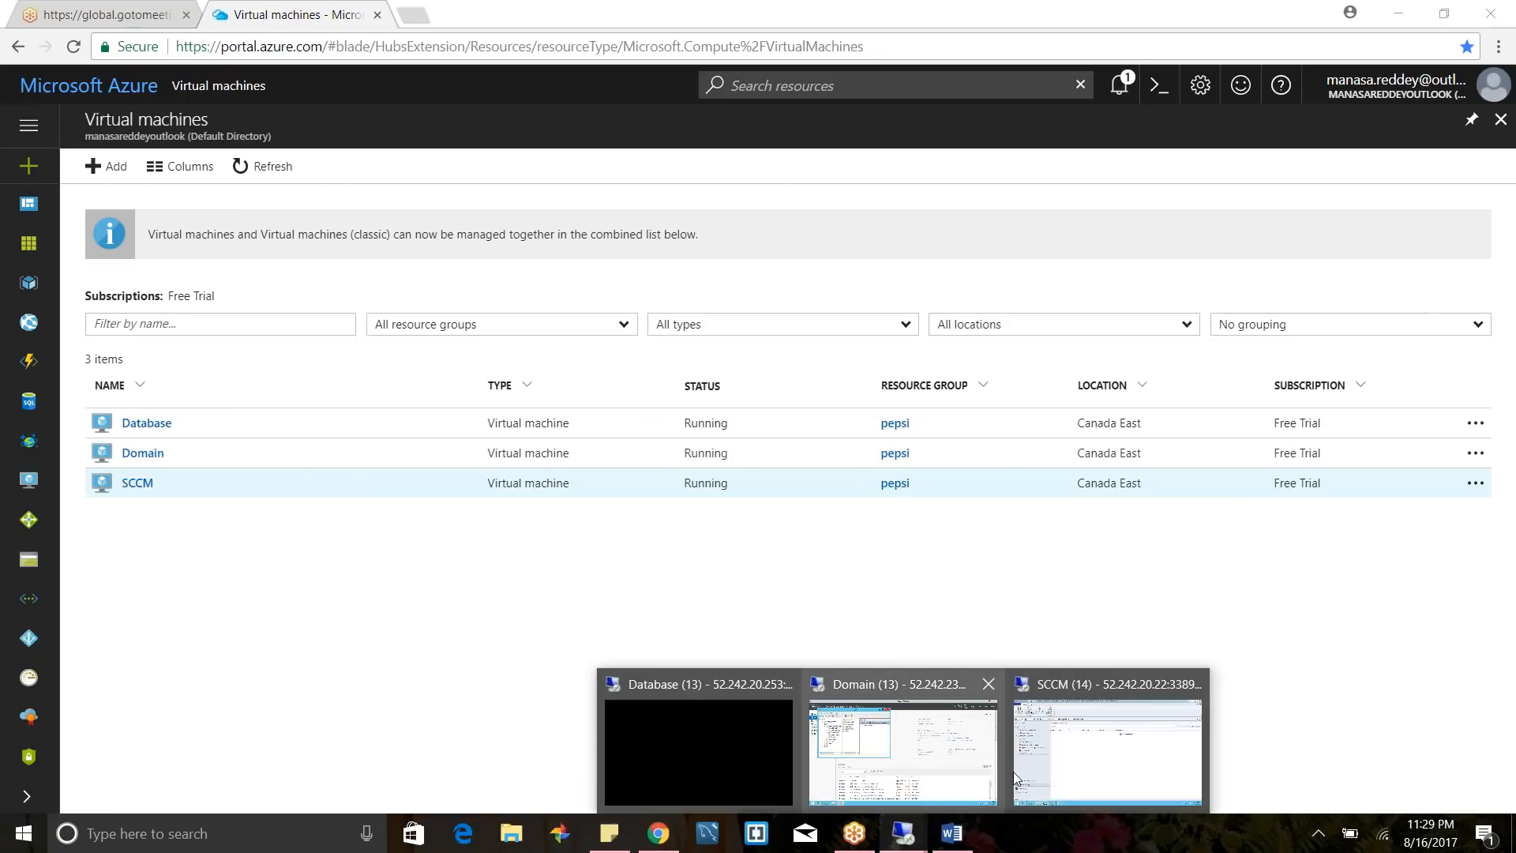
left_click(1088, 776)
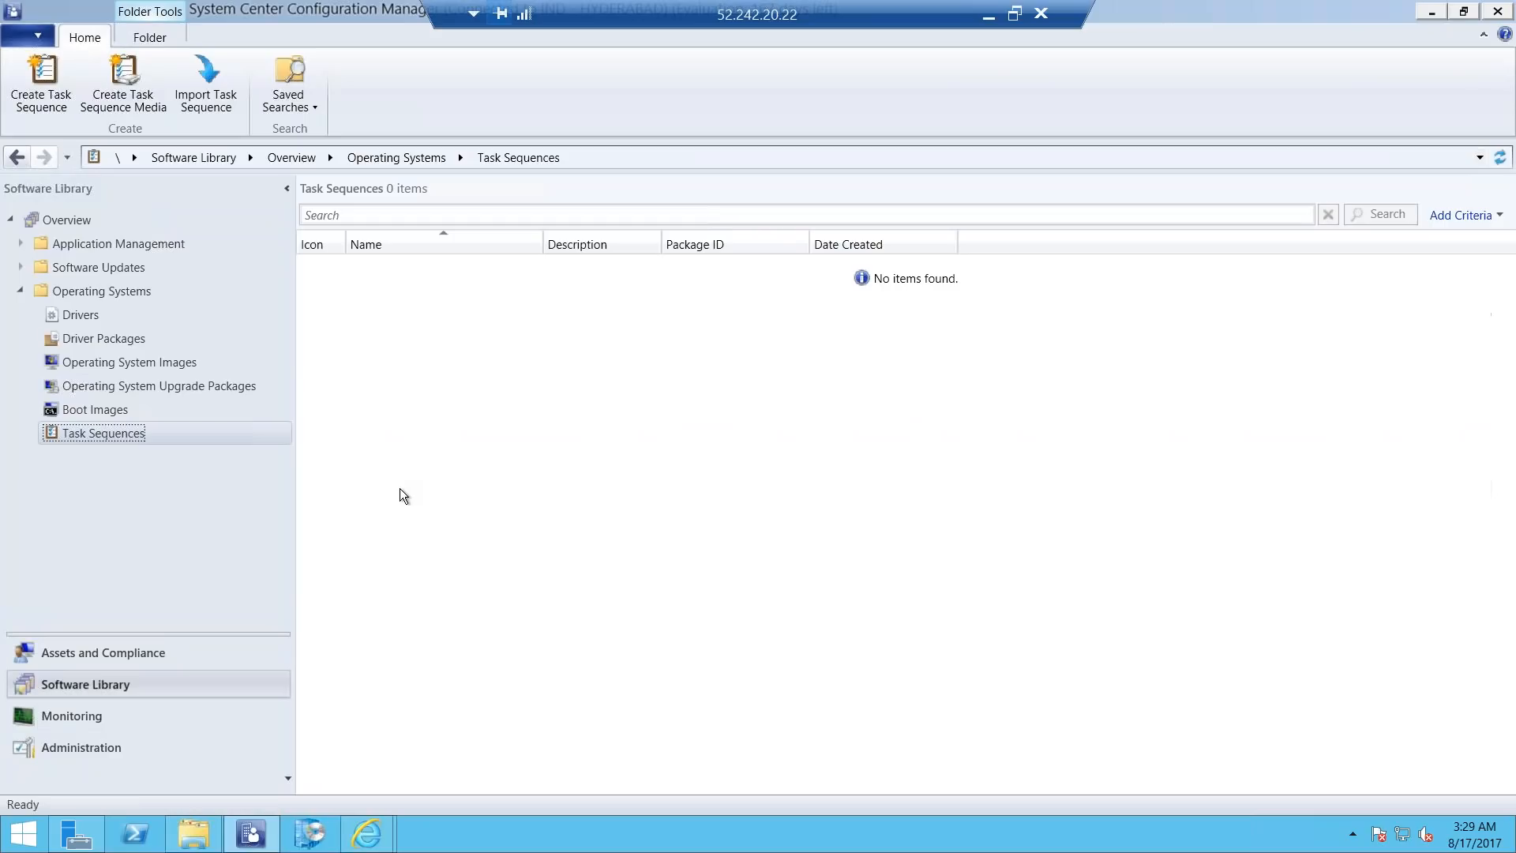
right_click(107, 434)
left_click(172, 448)
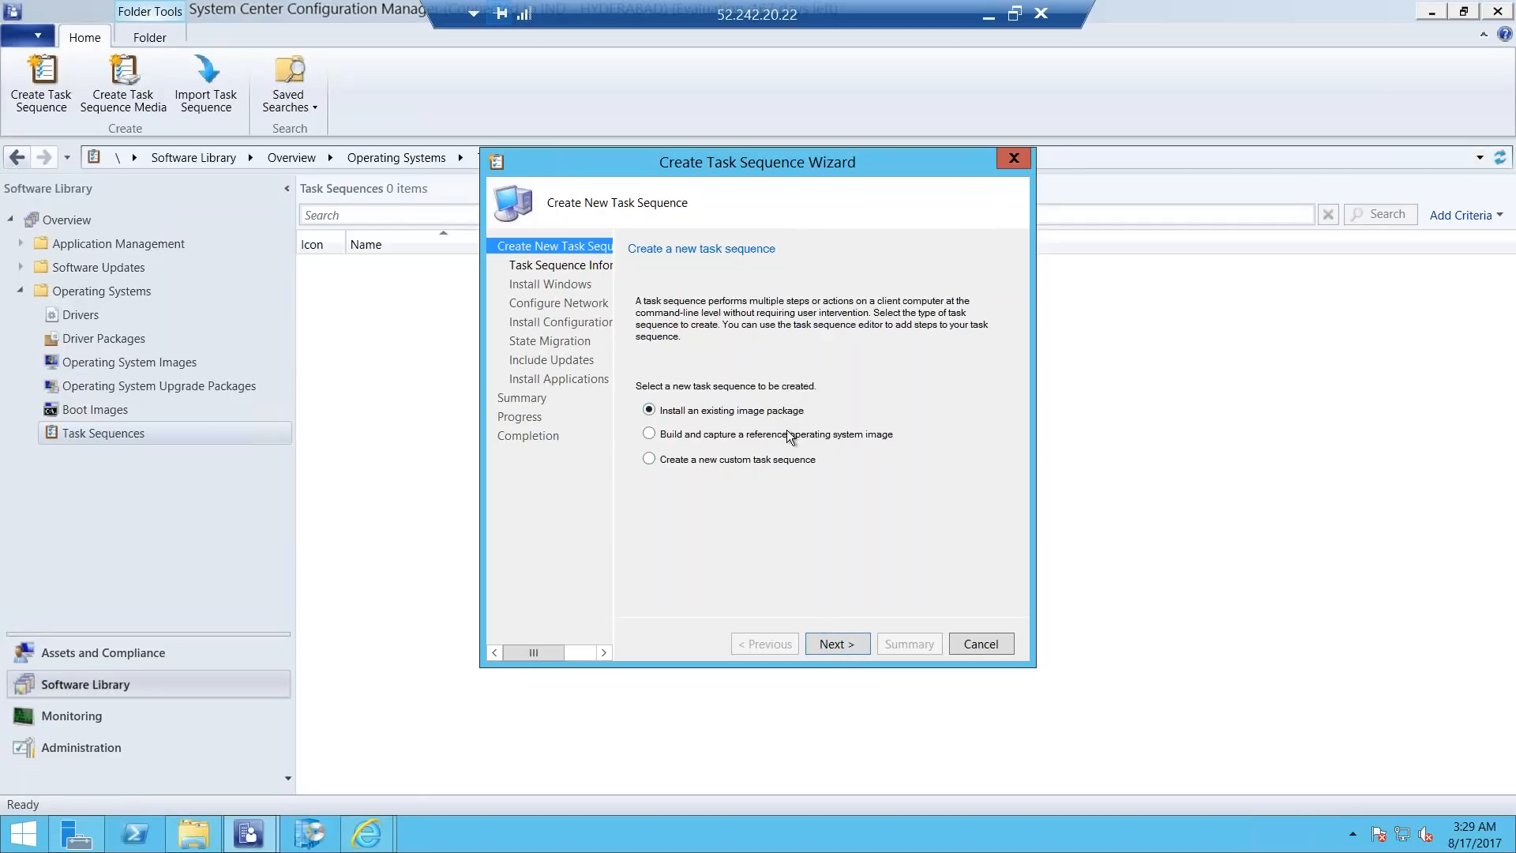
left_click(835, 641)
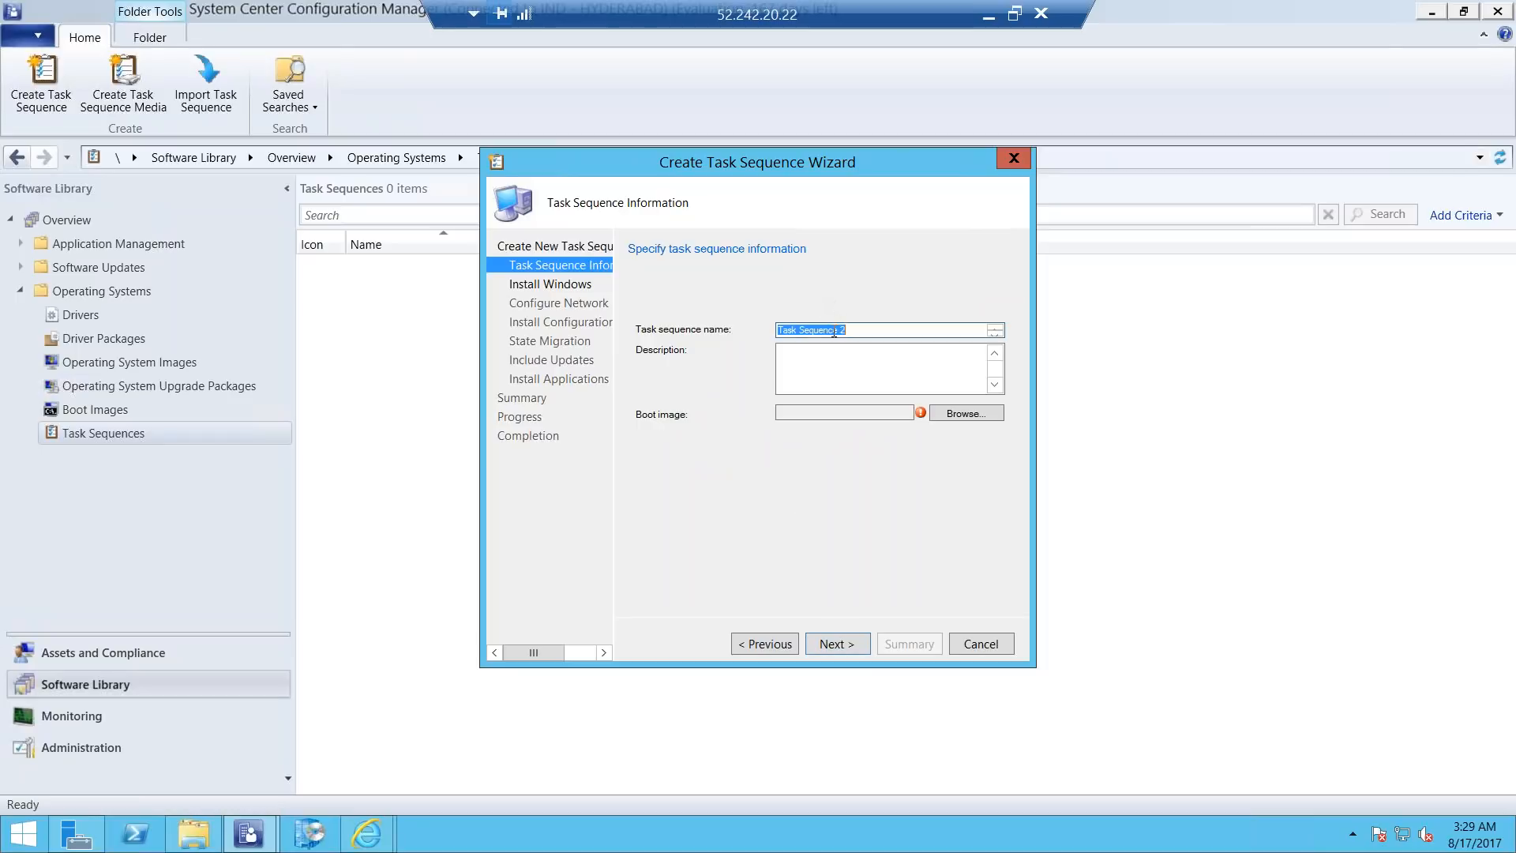
Name the new task sequence windows server 2012 R2.
key("BackSpace")
type("windows server 2012 R2")
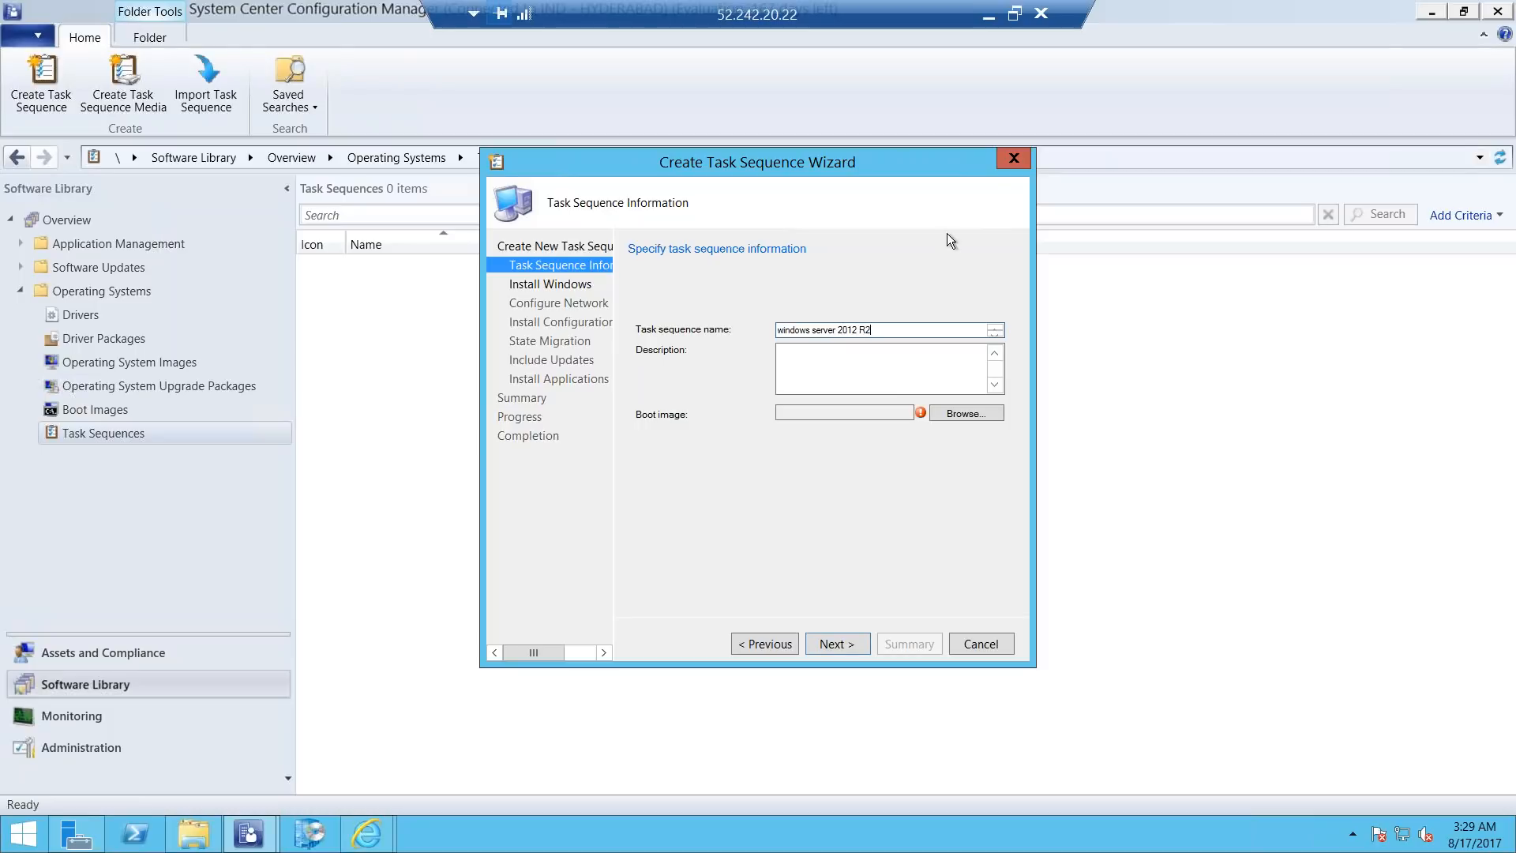
Assign Boot image (x64) 10.0.14393.0 en-US to the task sequence and continue to the Windows installation settings.
left_click(963, 413)
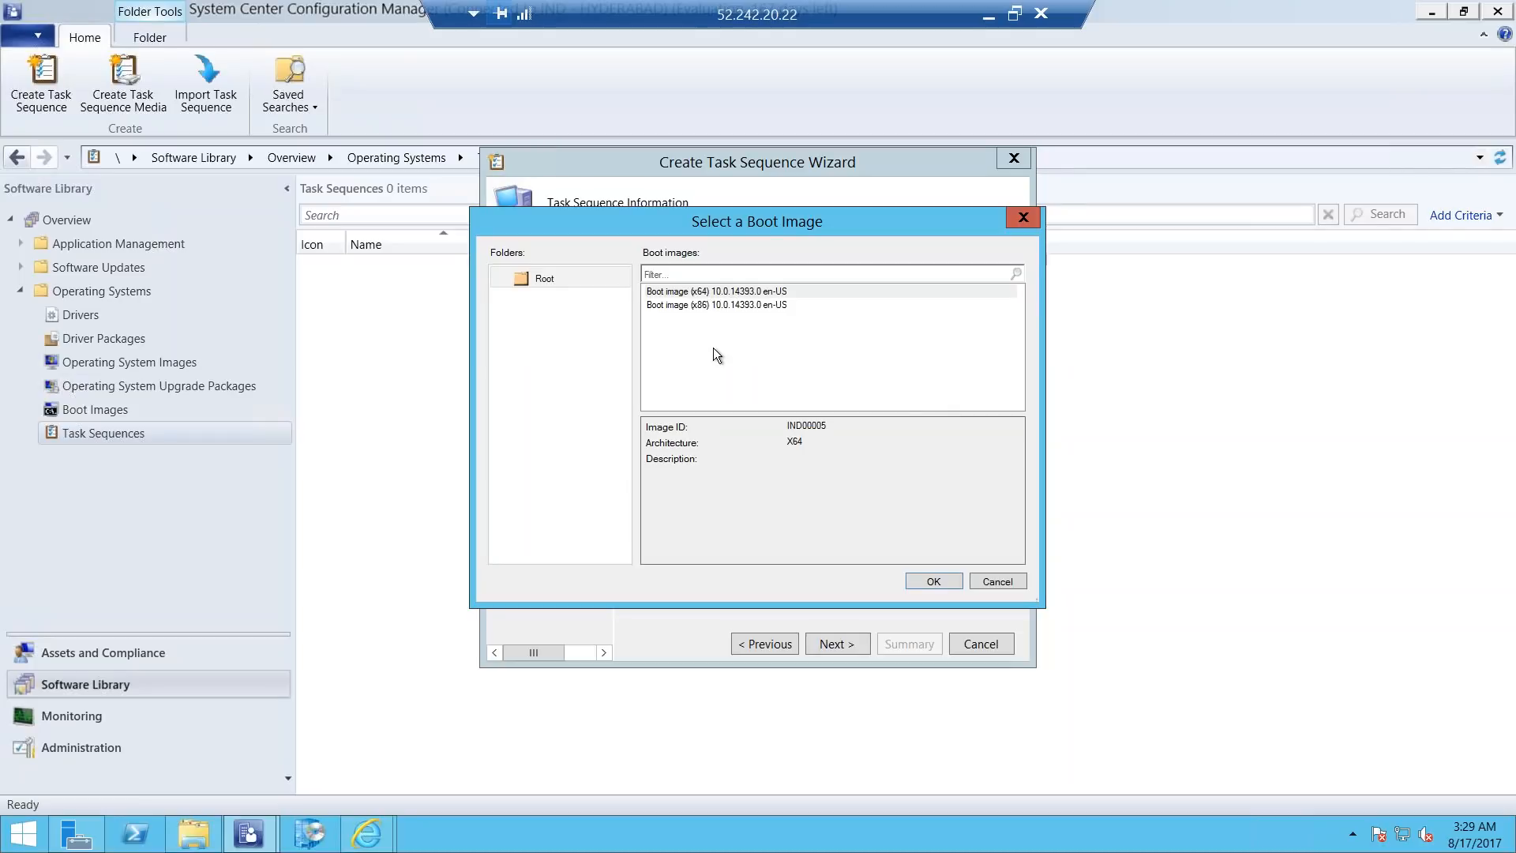
left_click(672, 293)
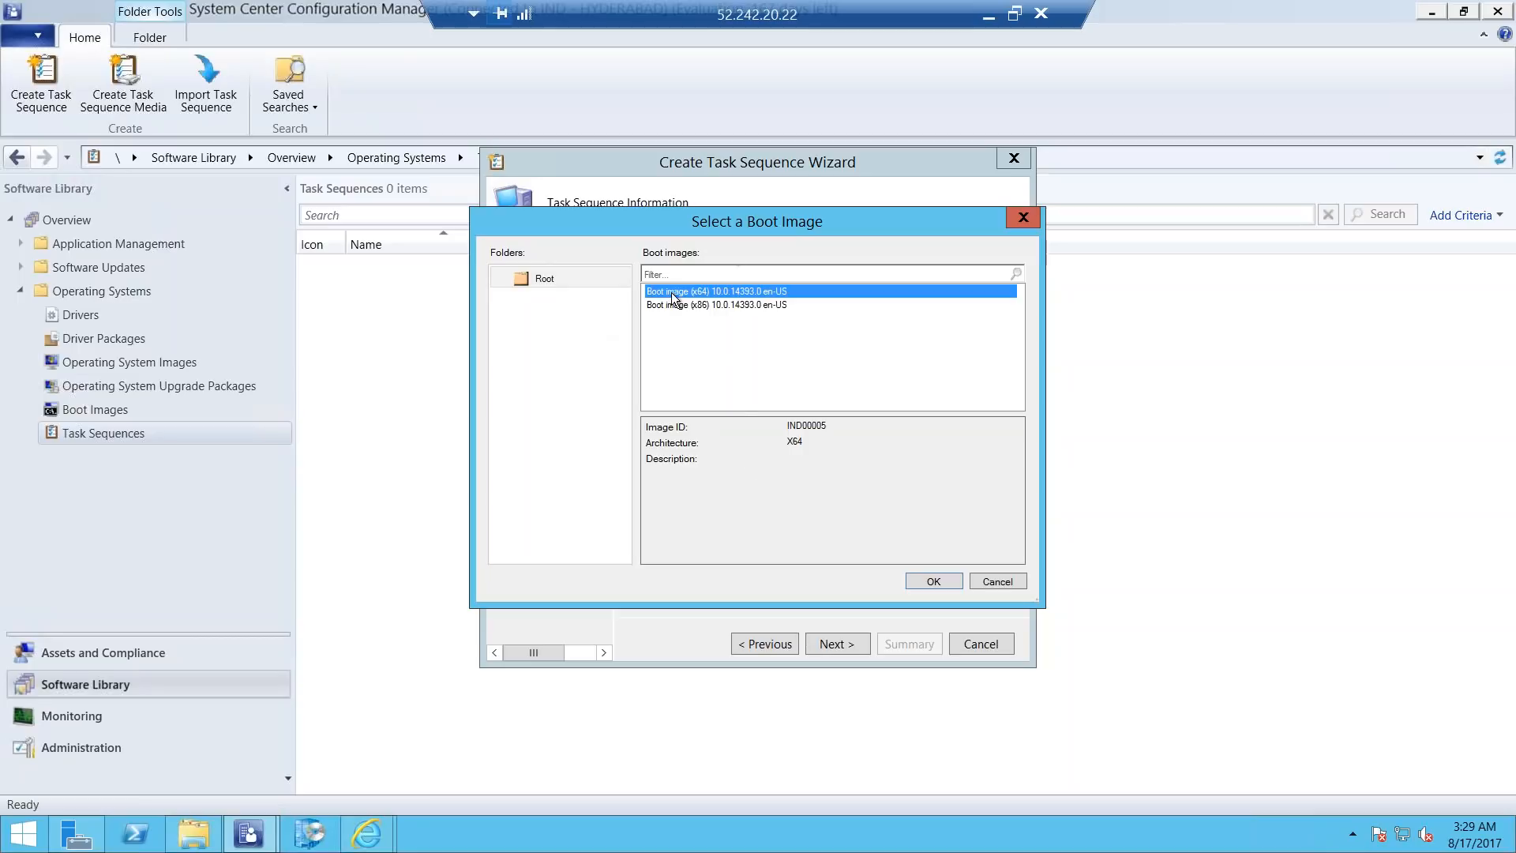
left_click(921, 577)
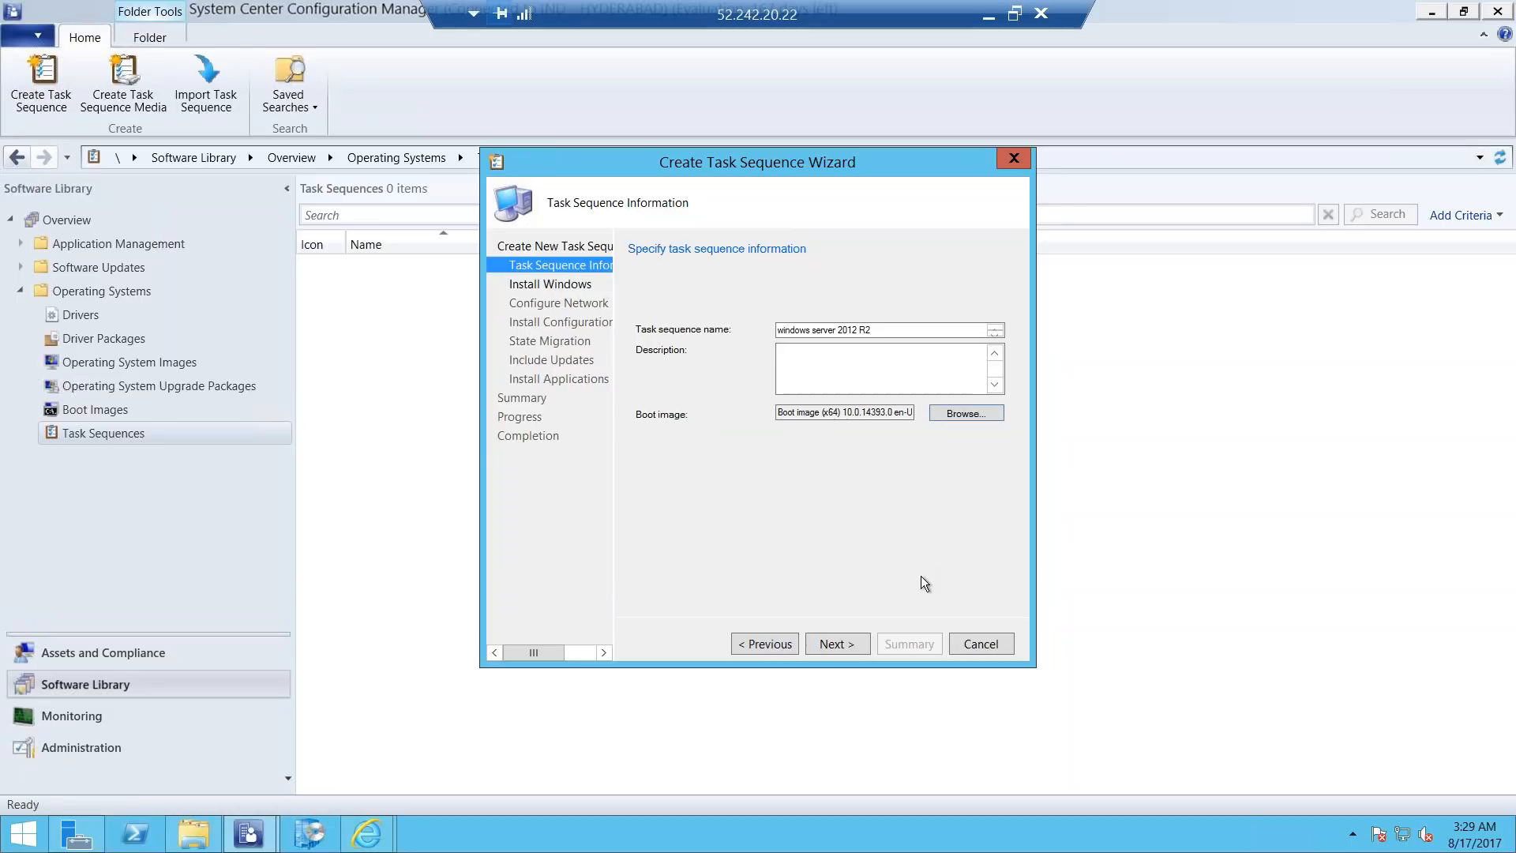
left_click(843, 644)
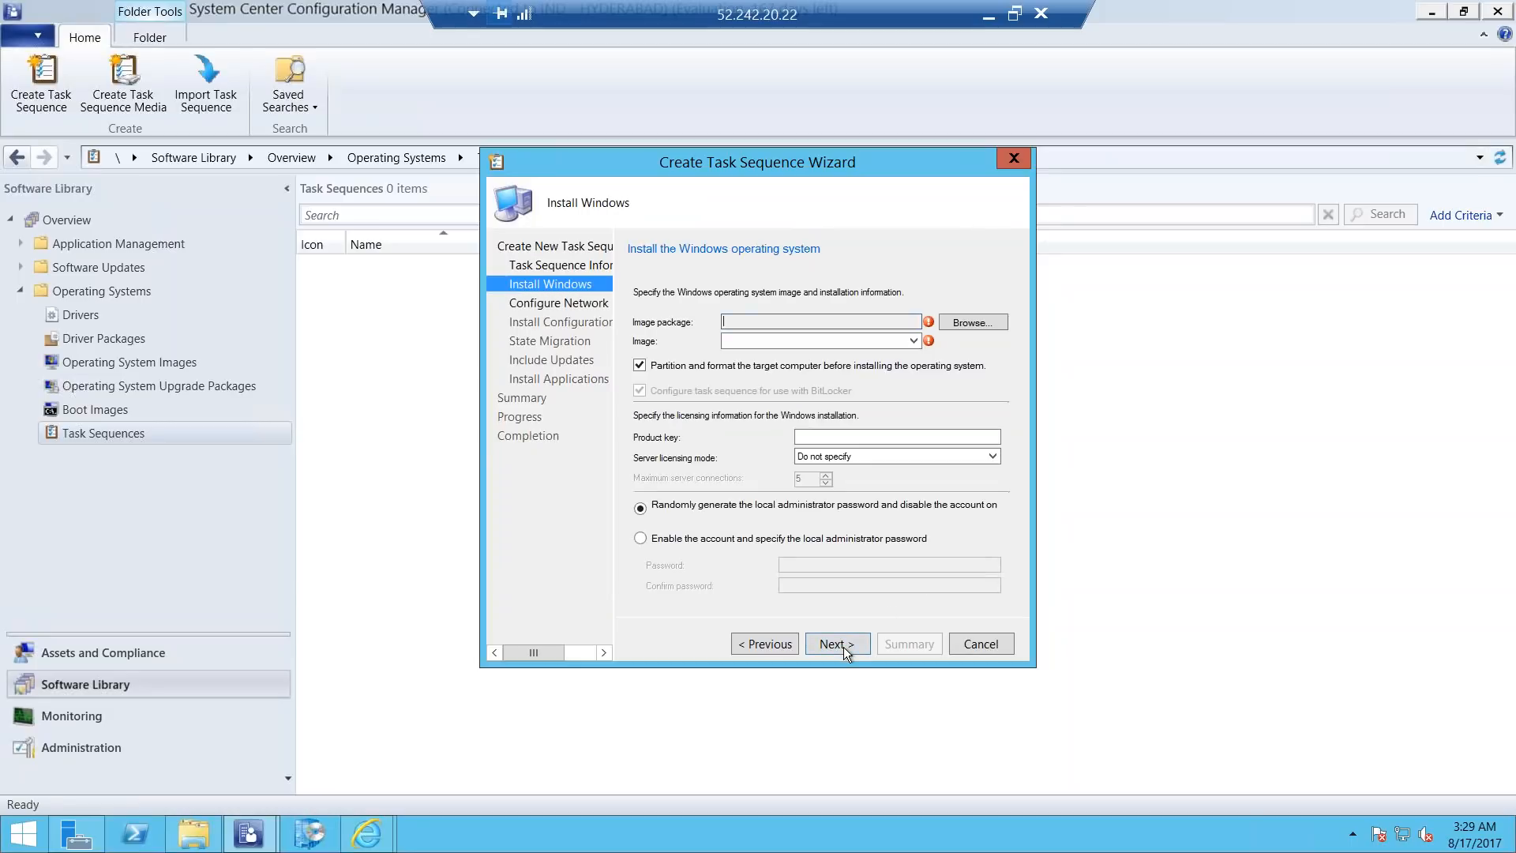
Set the image package to Windows Server 2012 R2 SERVERSTANDARDCORE en-US.
left_click(965, 321)
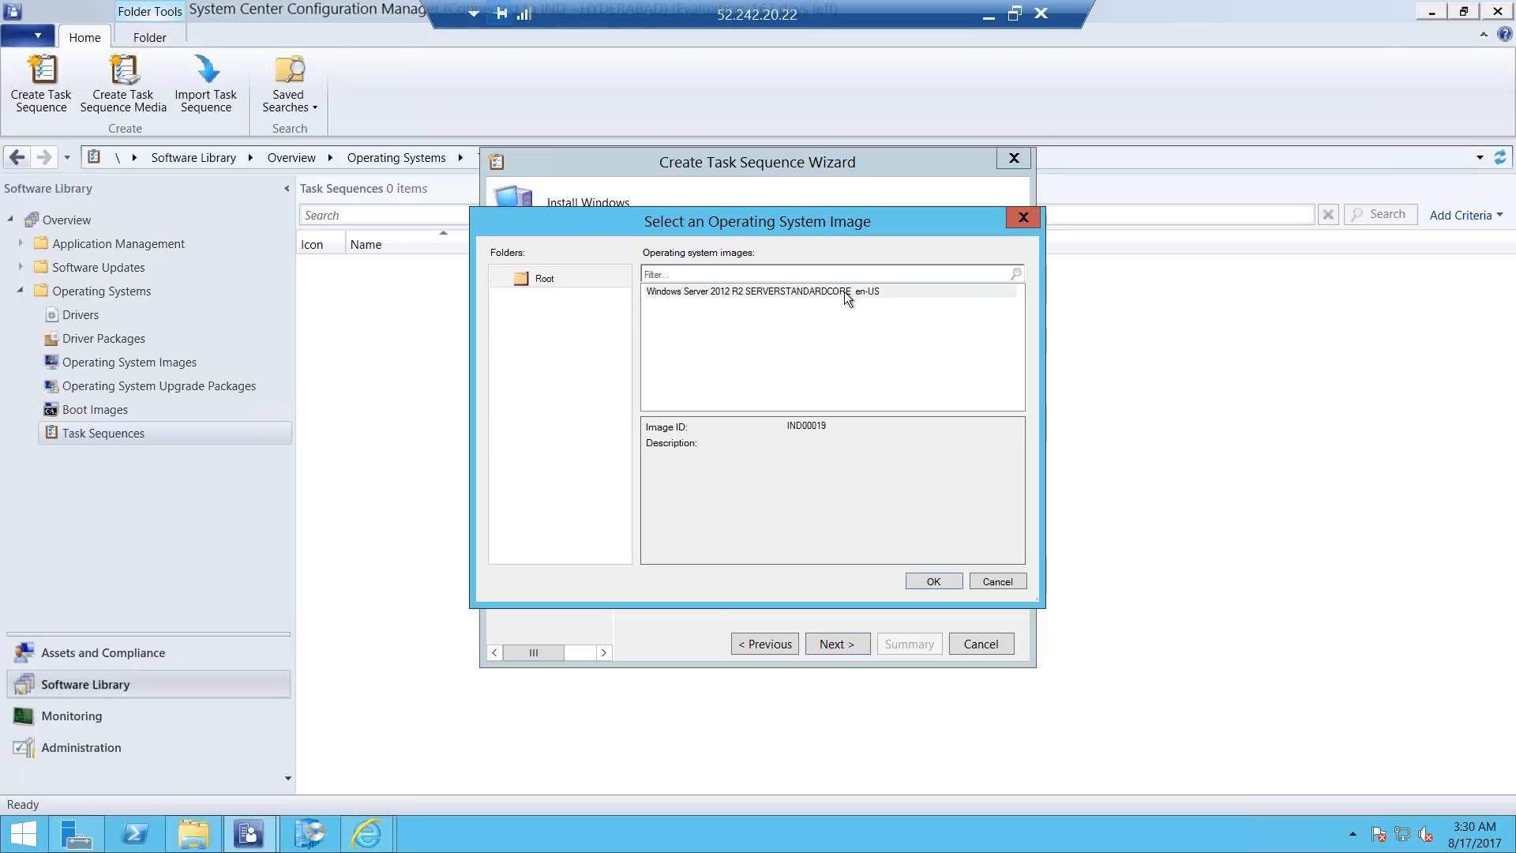
left_click(845, 292)
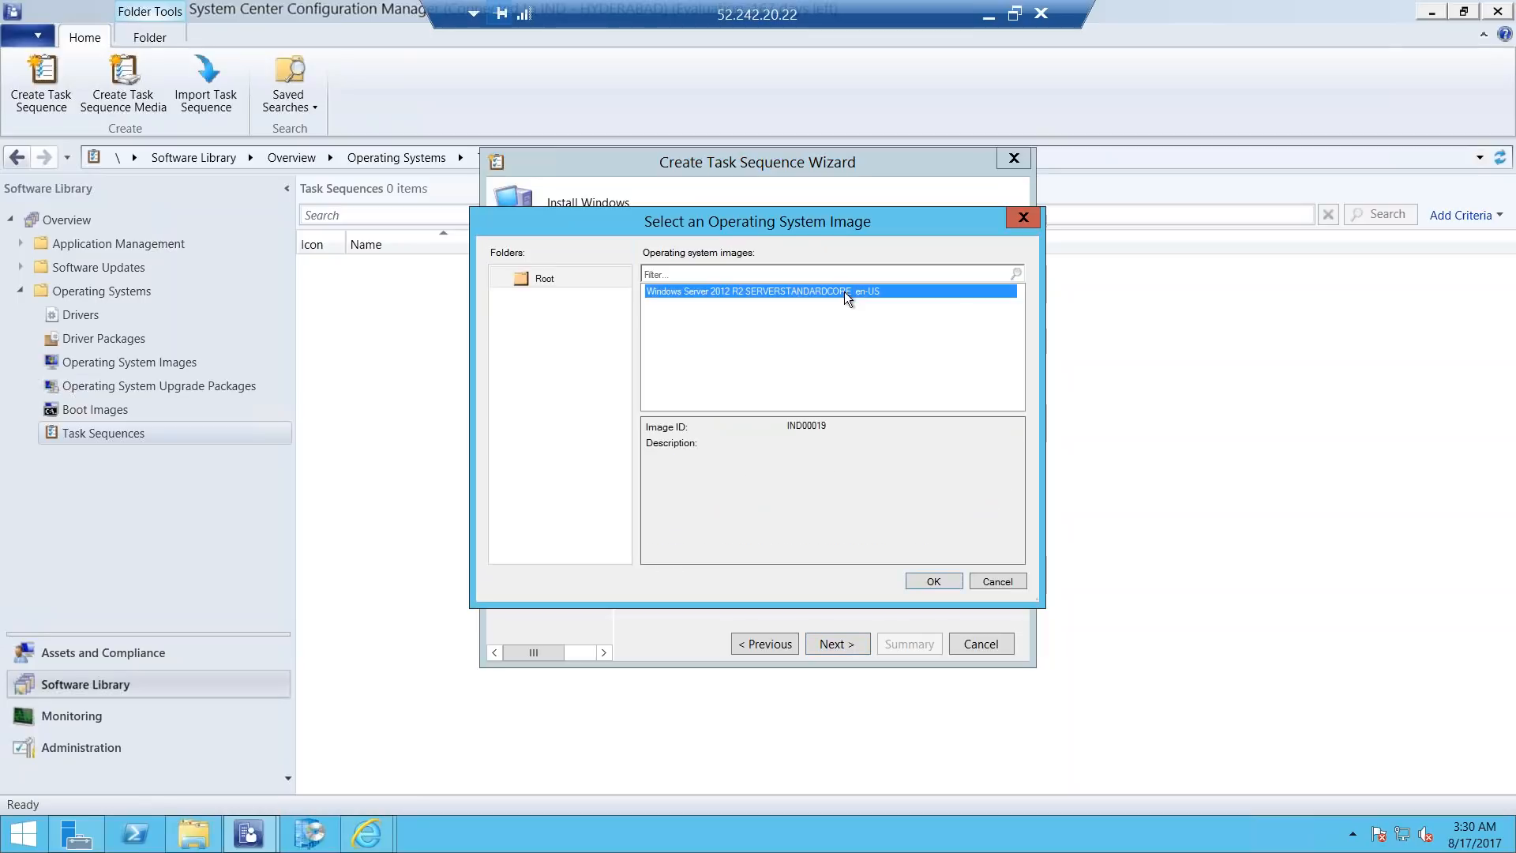
left_click(924, 581)
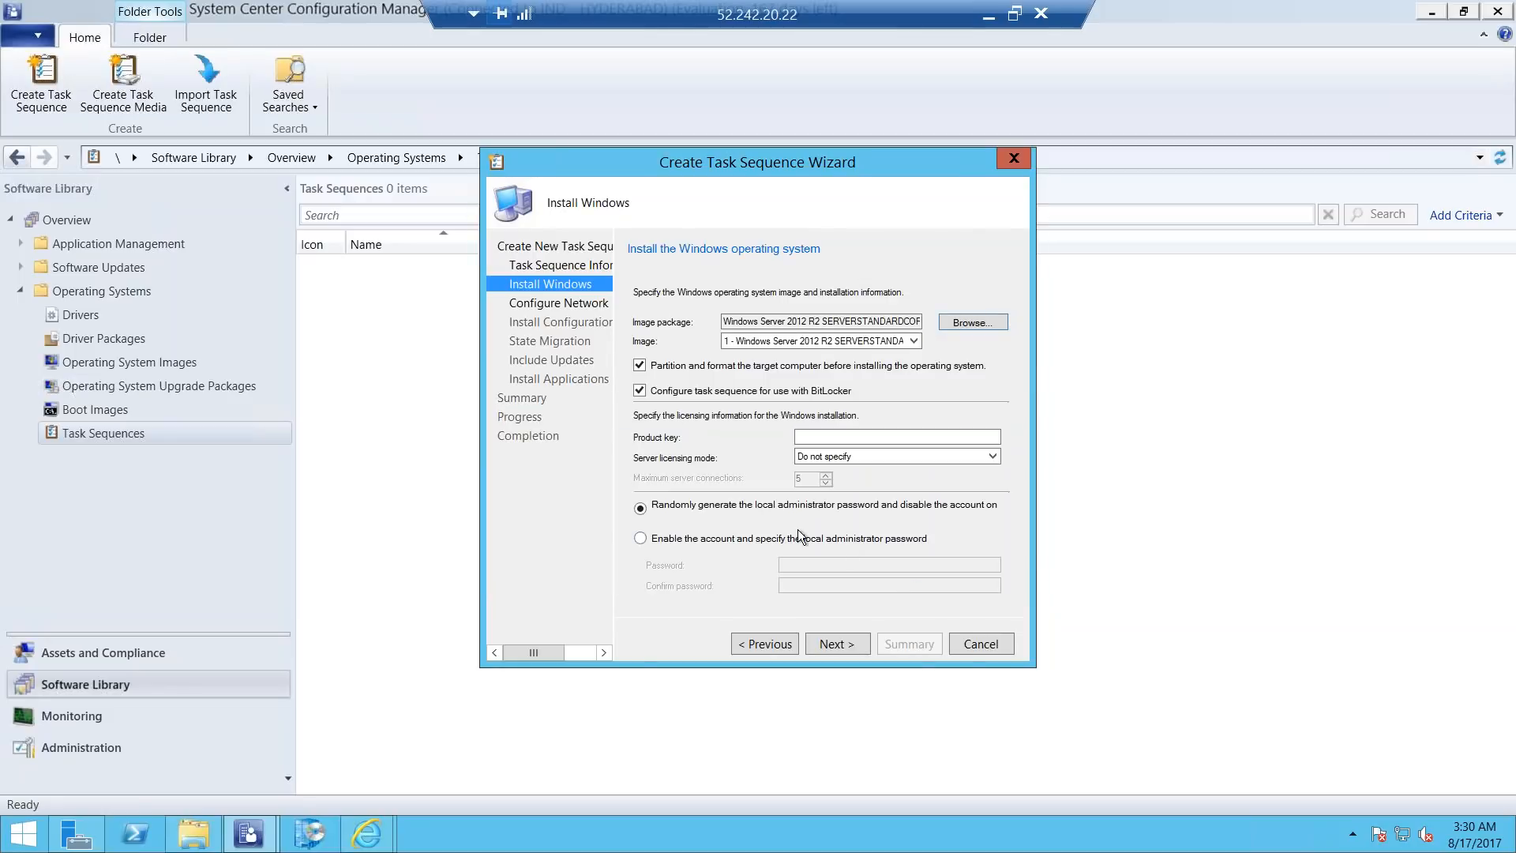
Enable the local administrator account, enter and confirm its password, and continue to the network configuration.
left_click(640, 539)
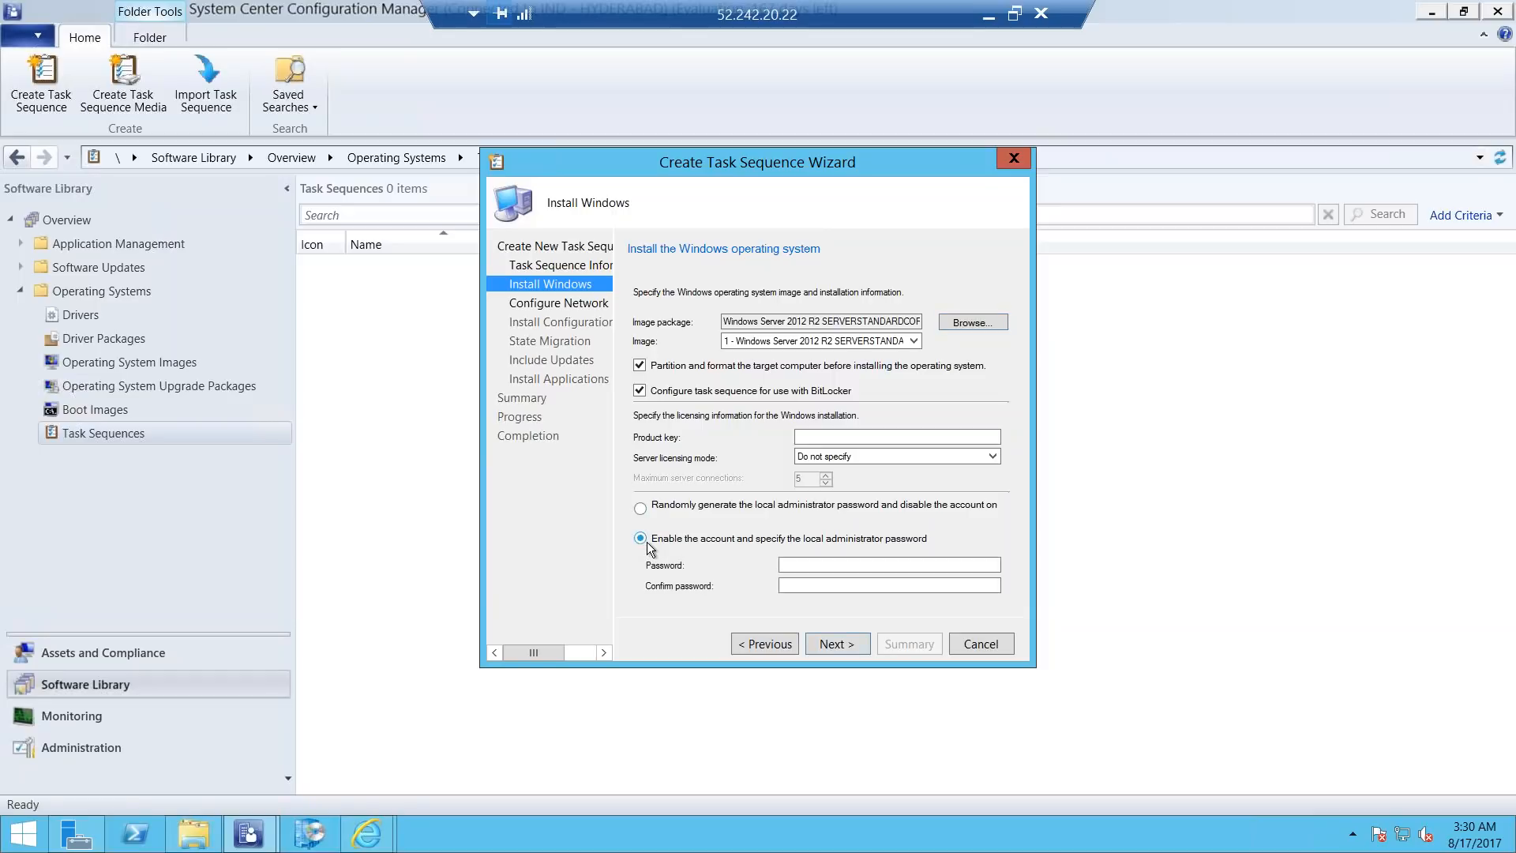
left_click(801, 566)
type("••")
key("BackSpace")
key("BackSpace")
type("••••")
key("Tab")
type("•")
type("d")
left_click(837, 645)
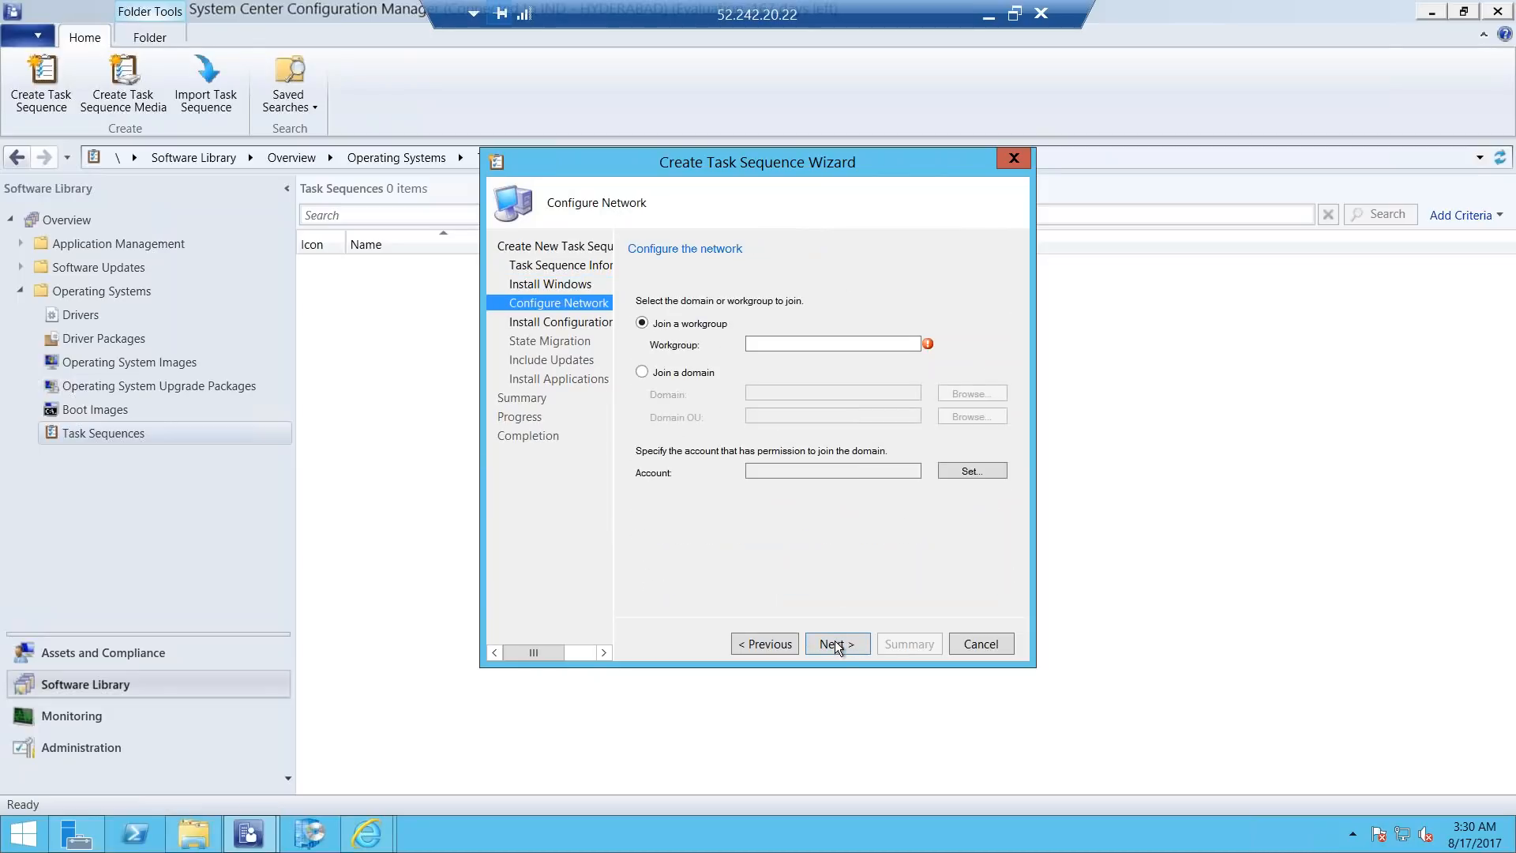
Set the task sequence to join a domain and select pepsi.com as the domain.
left_click(642, 371)
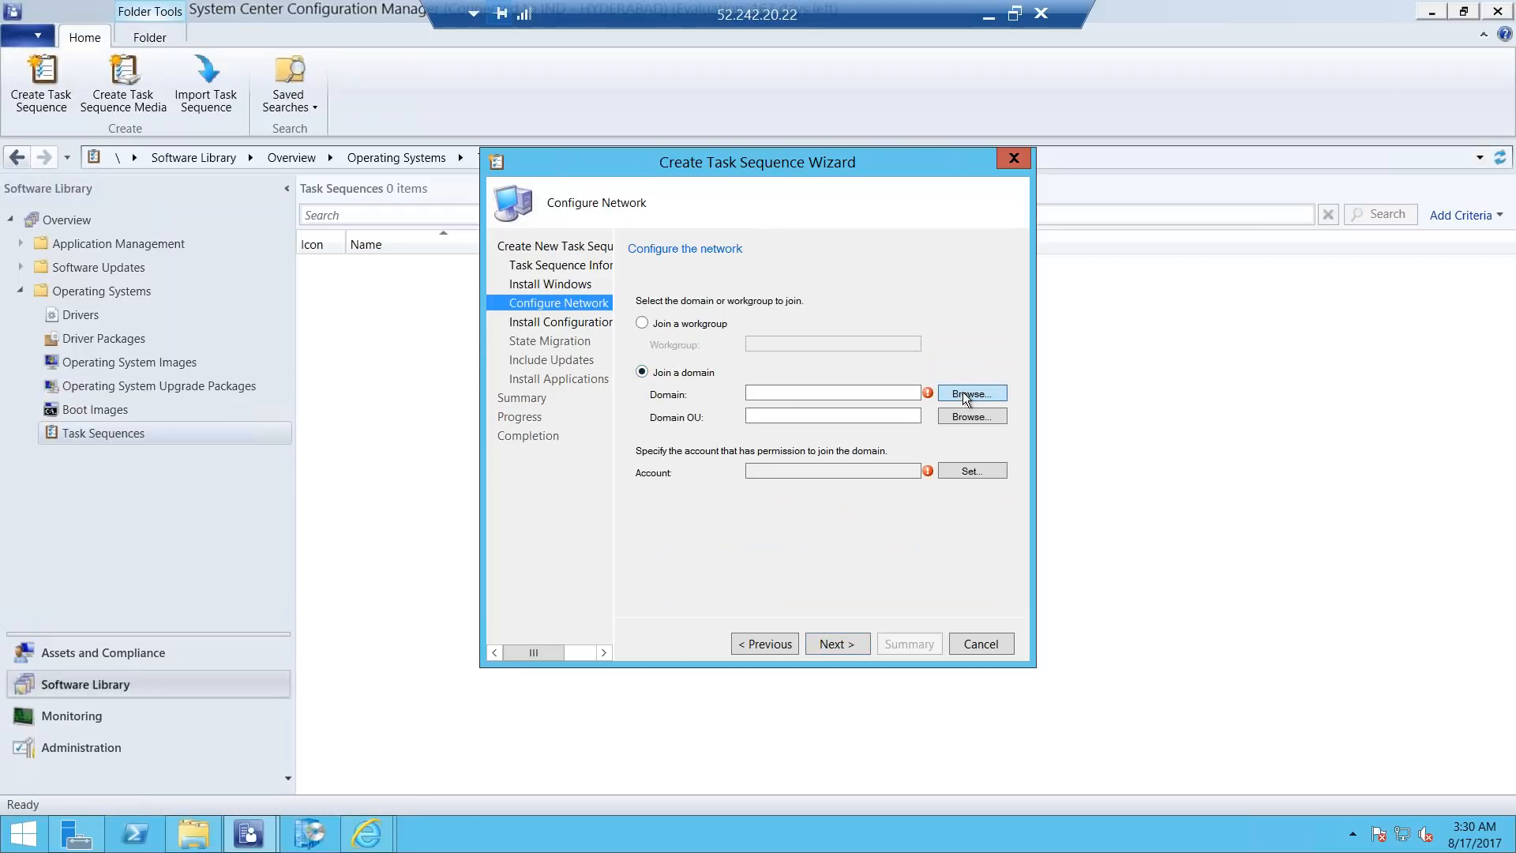
left_click(964, 393)
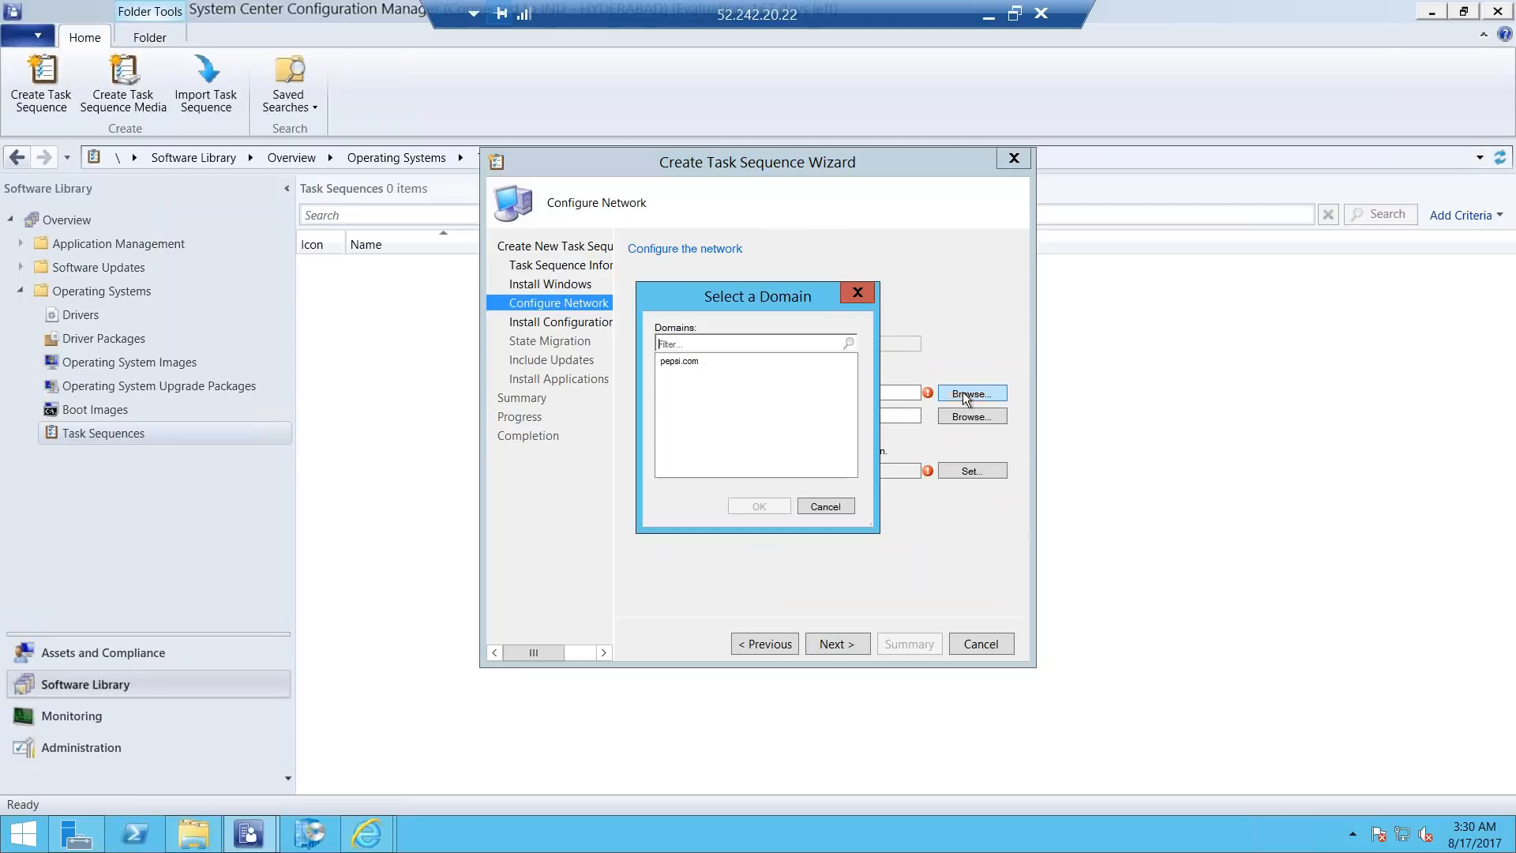
left_click(693, 362)
left_click(760, 506)
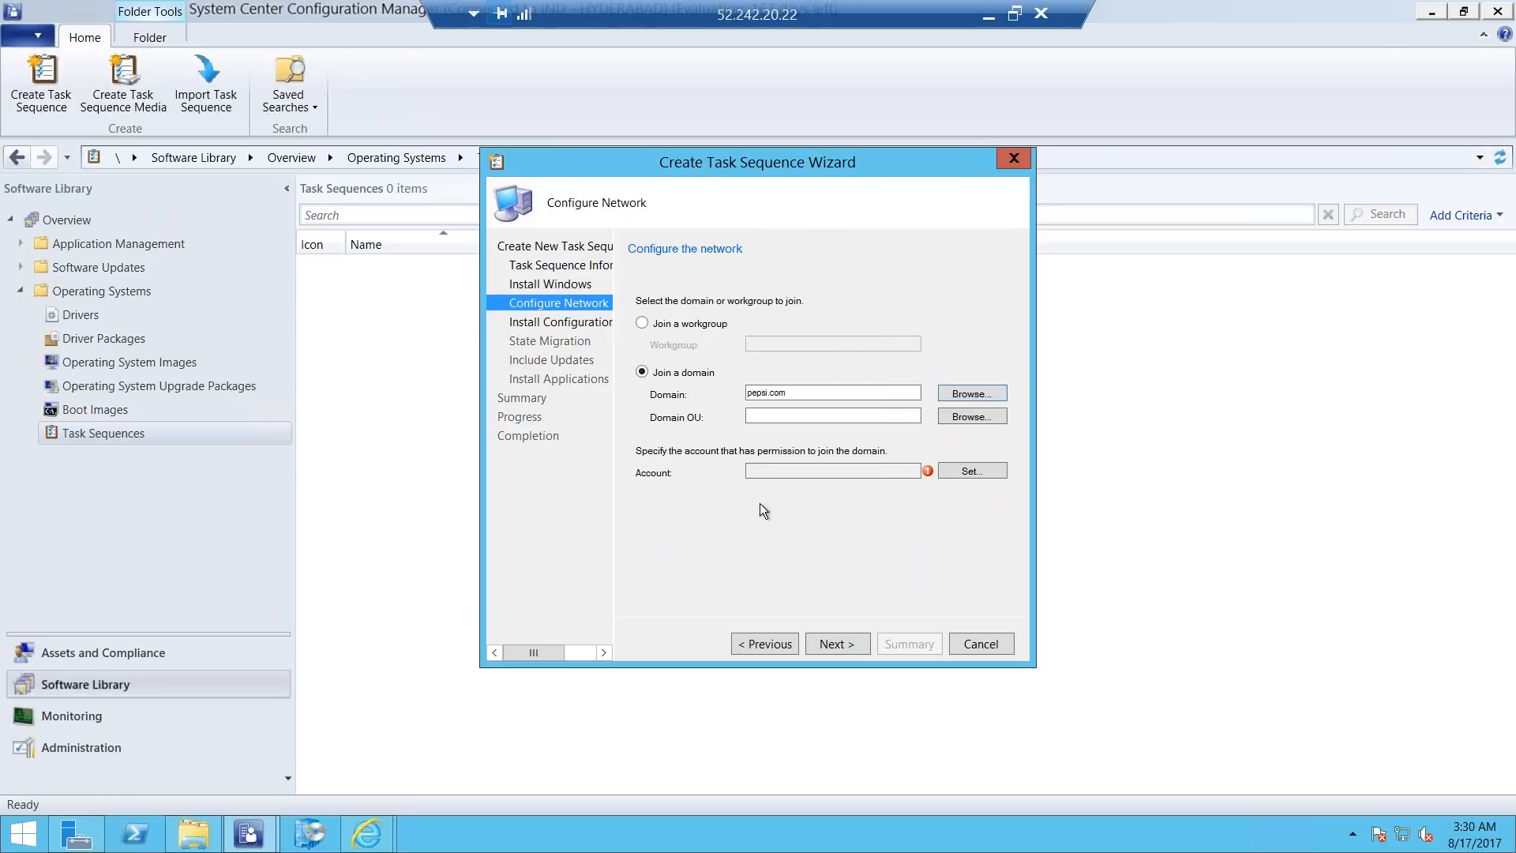
Look up the domain user permitted to join computers and assign it as the domain-join account's user name.
left_click(964, 472)
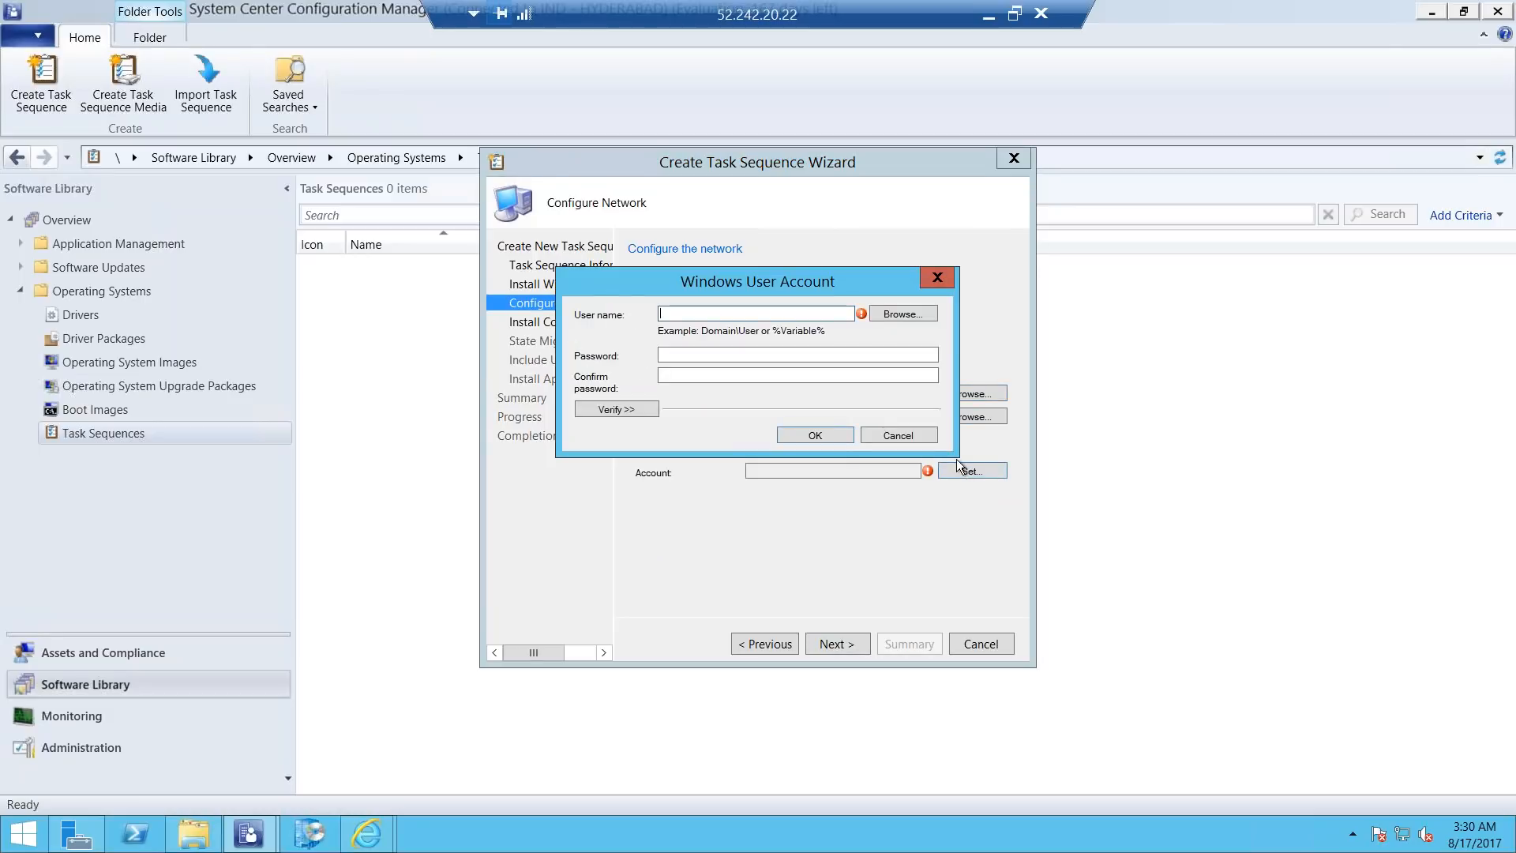
left_click(896, 314)
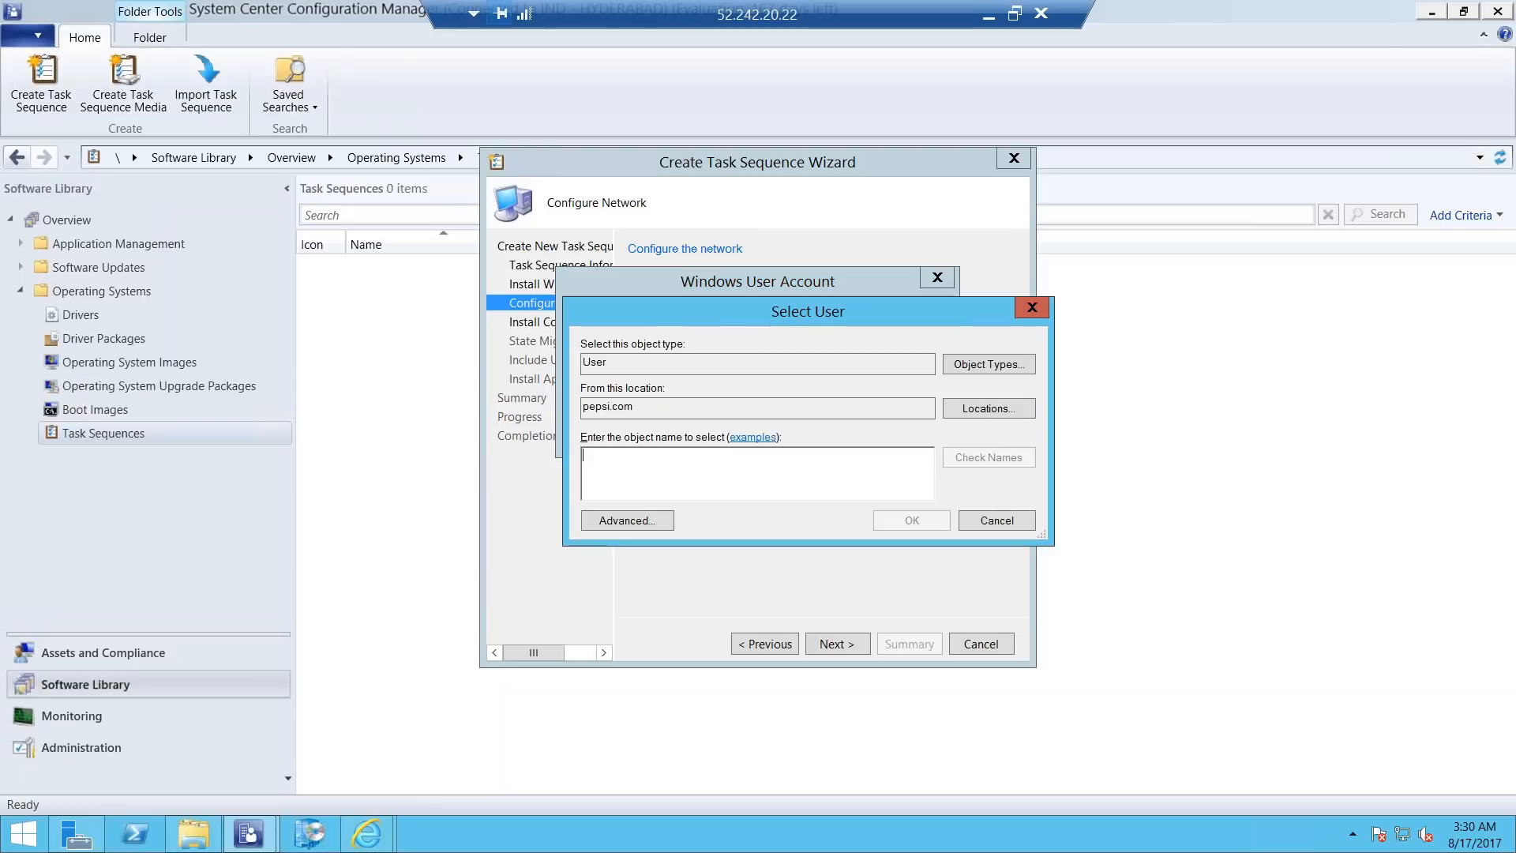
type("manasa")
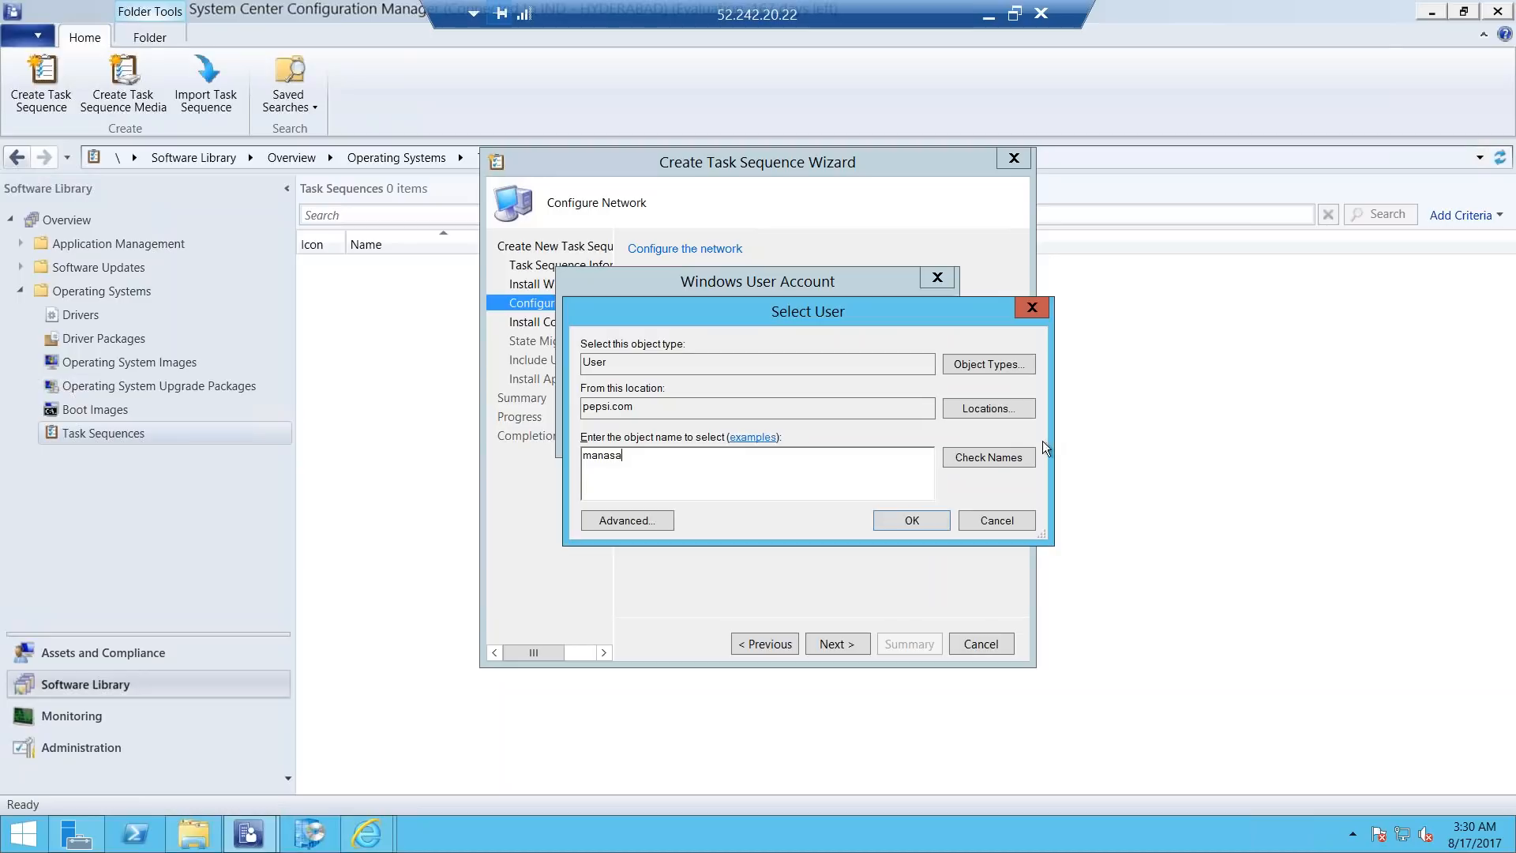
left_click(993, 460)
left_click(892, 525)
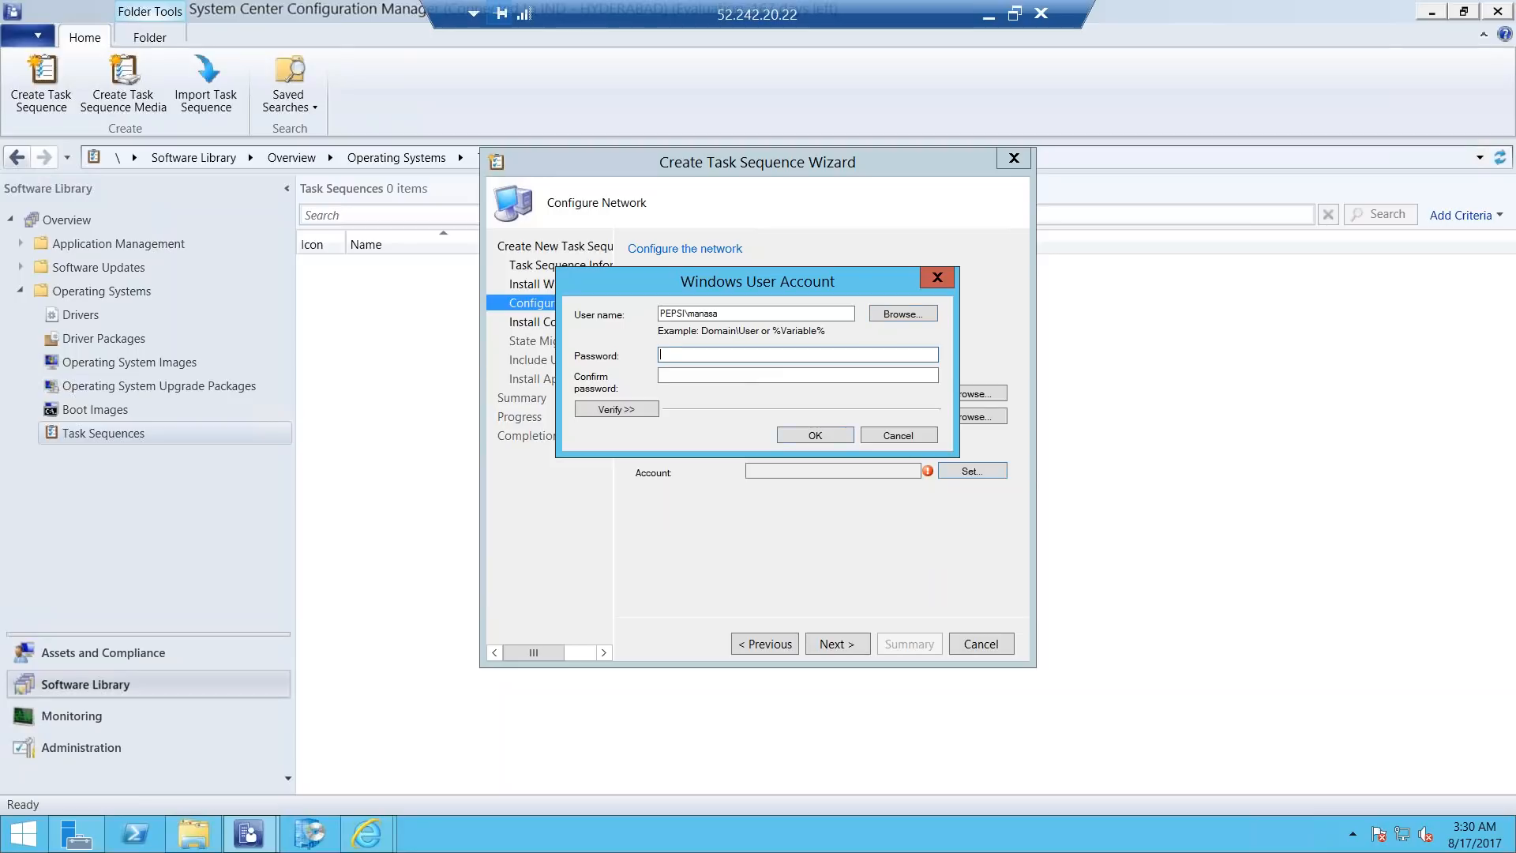
Enter and confirm the domain-join account's password, and continue to the Configuration Manager client installation settings.
type("••")
key("BackSpace")
key("BackSpace")
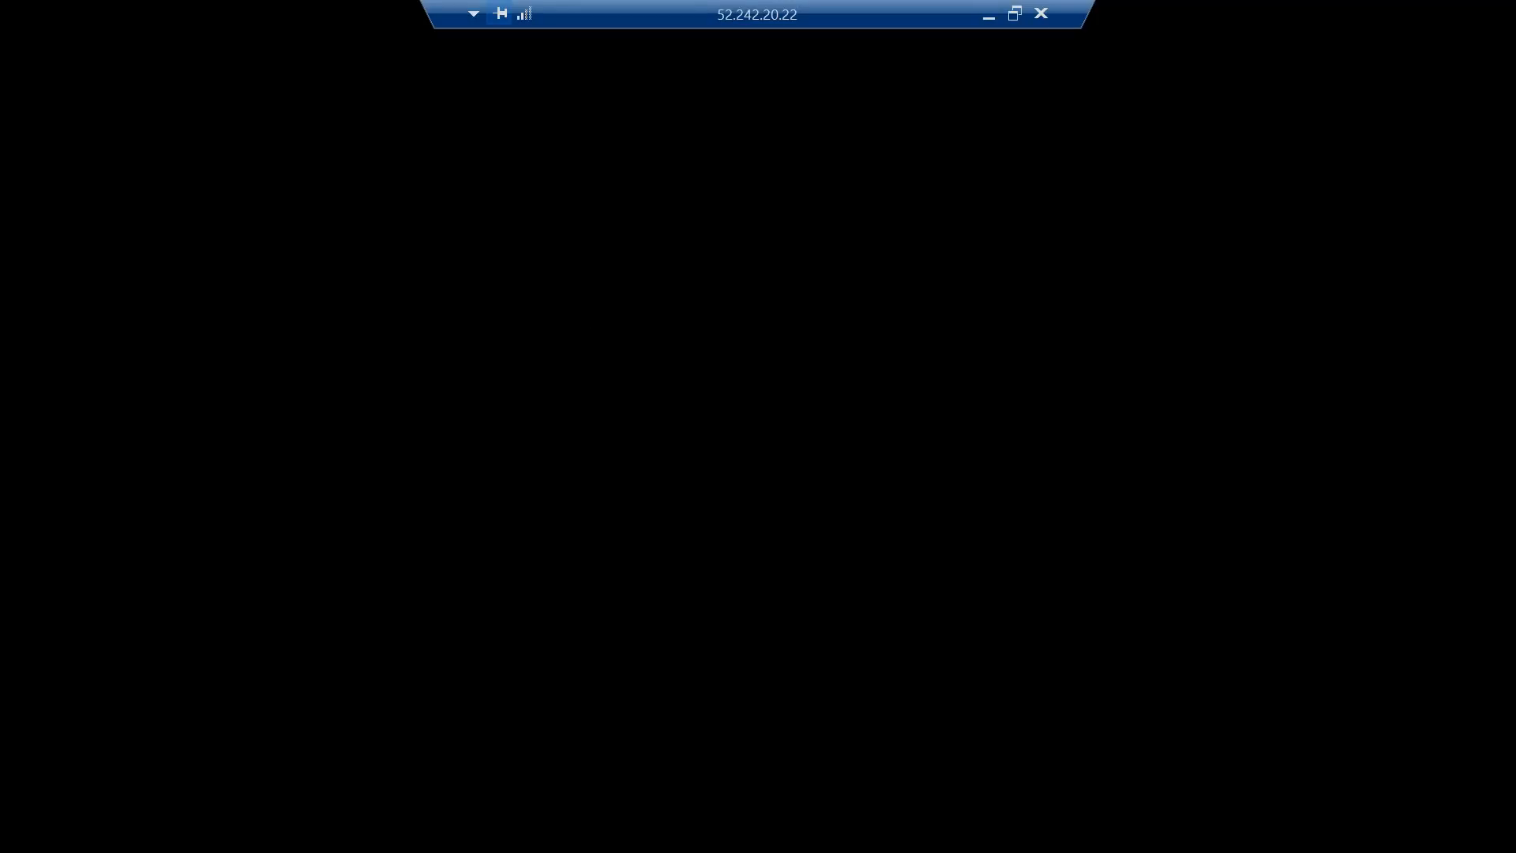
type("•••••")
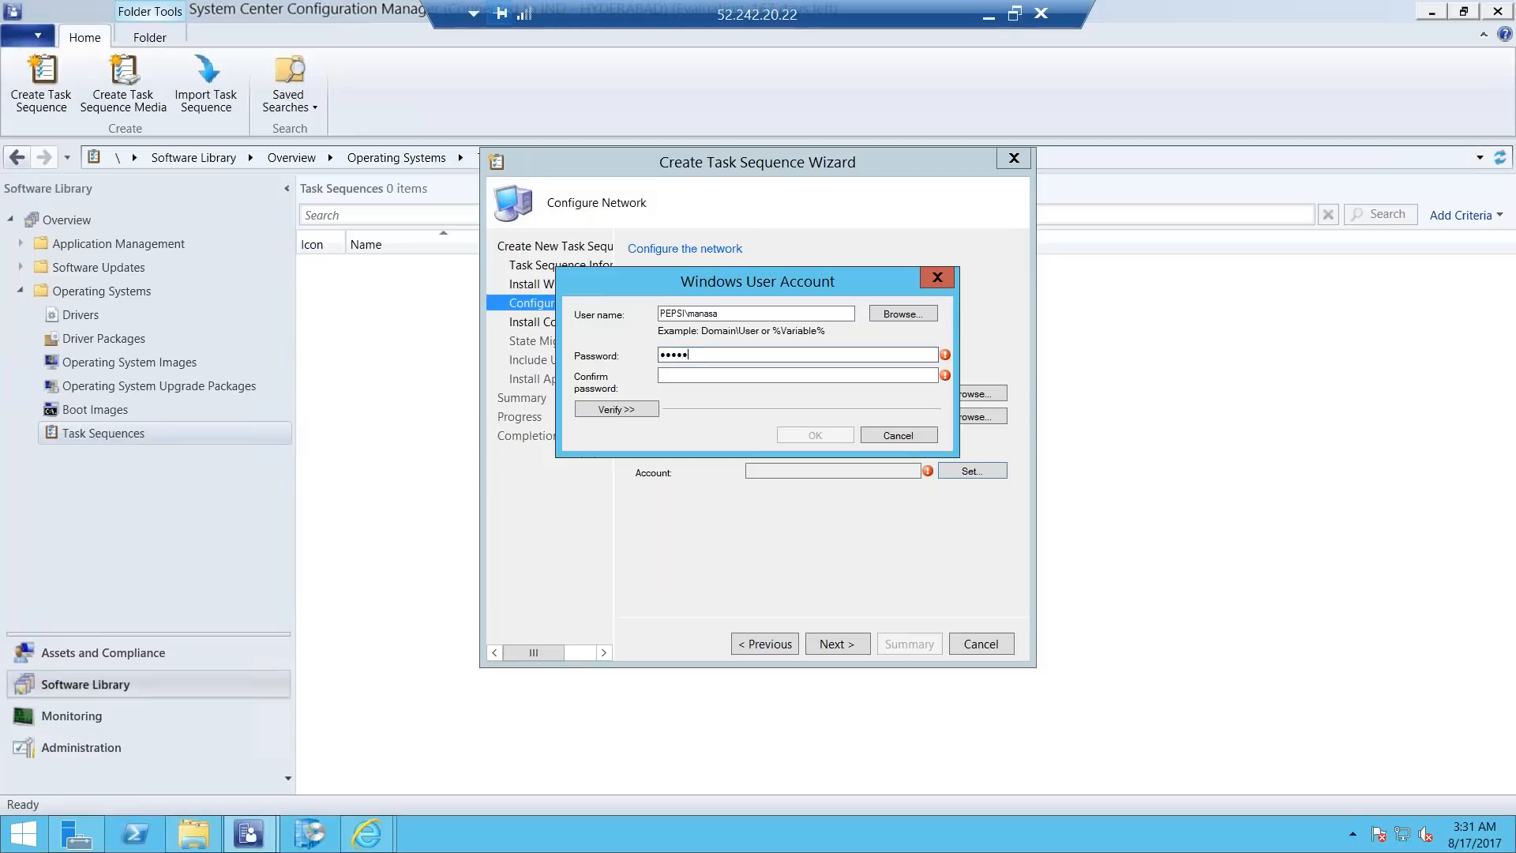
type("••••••")
key("Tab")
type("••••••••••••")
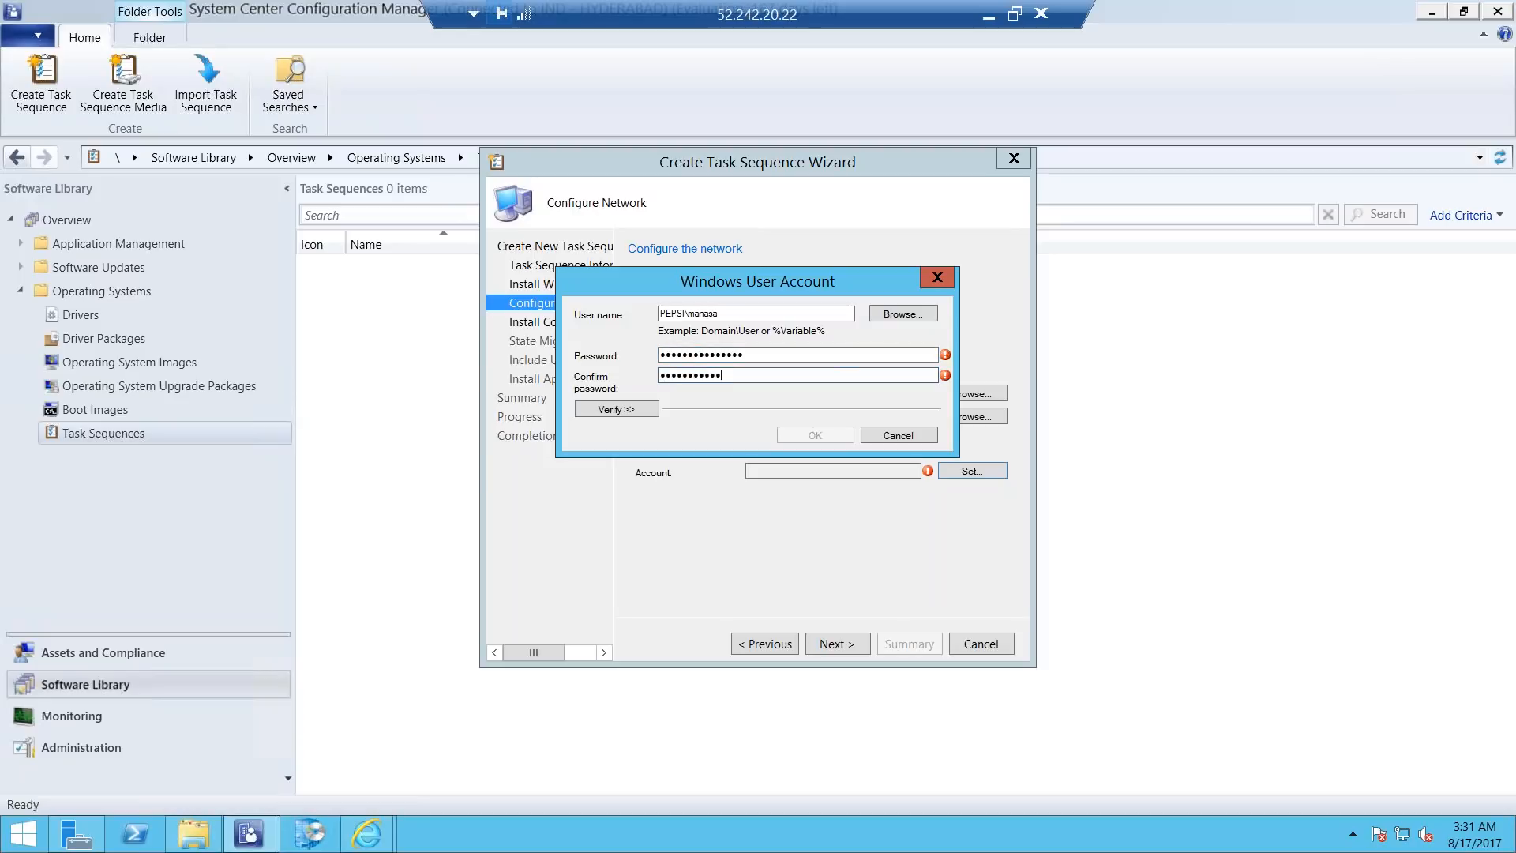
type("••")
key("BackSpace")
key("BackSpace")
key("BackSpace")
key("BackSpace")
key("BackSpace")
key("BackSpace")
key("BackSpace")
key("BackSpace")
key("BackSpace")
key("BackSpace")
key("BackSpace")
key("BackSpace")
key("BackSpace")
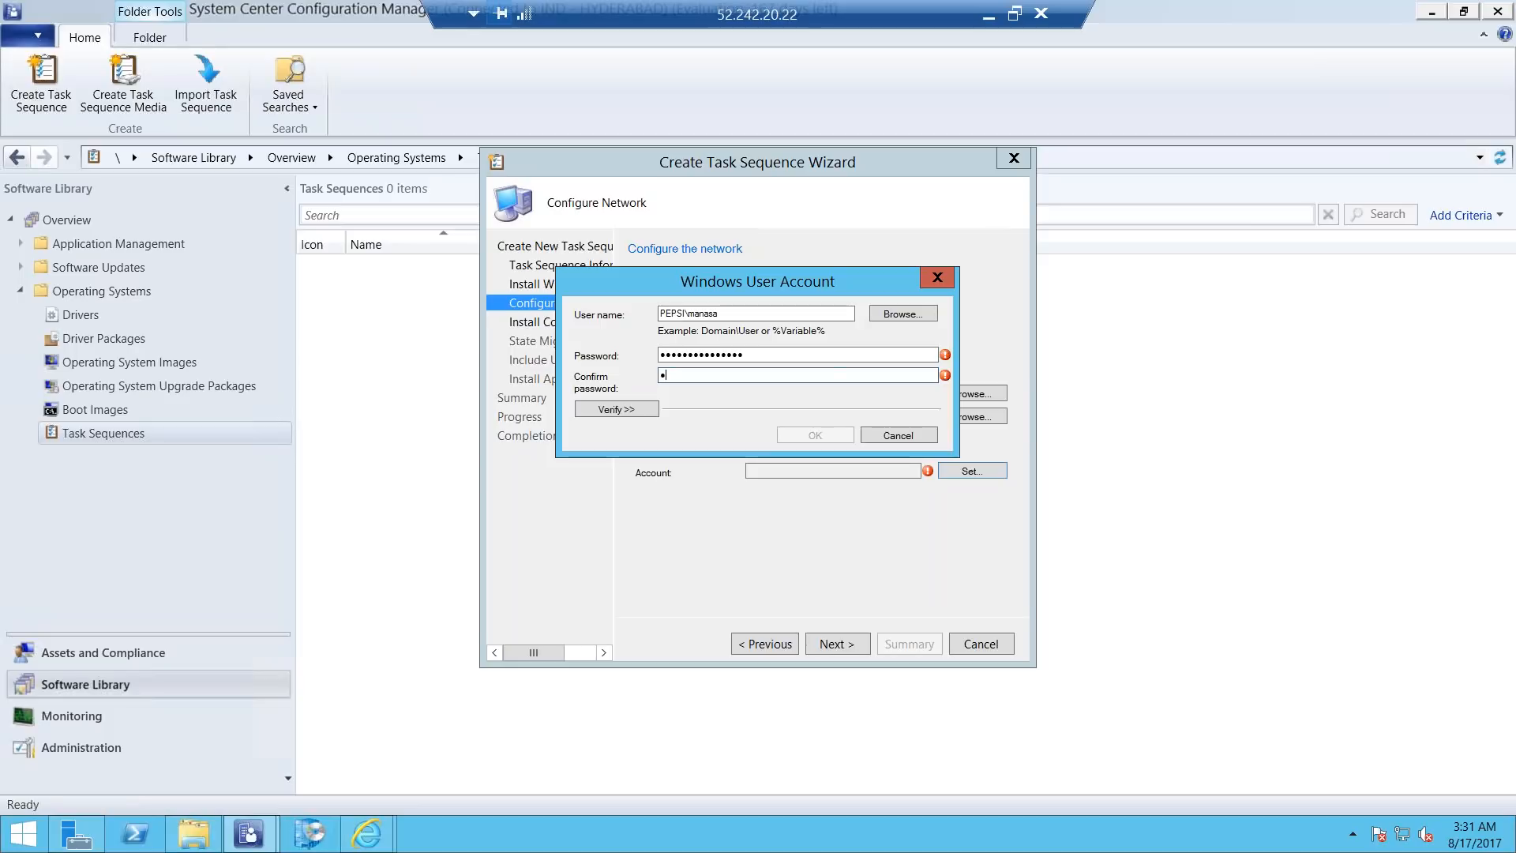
key("BackSpace")
type("•••••••••••••••")
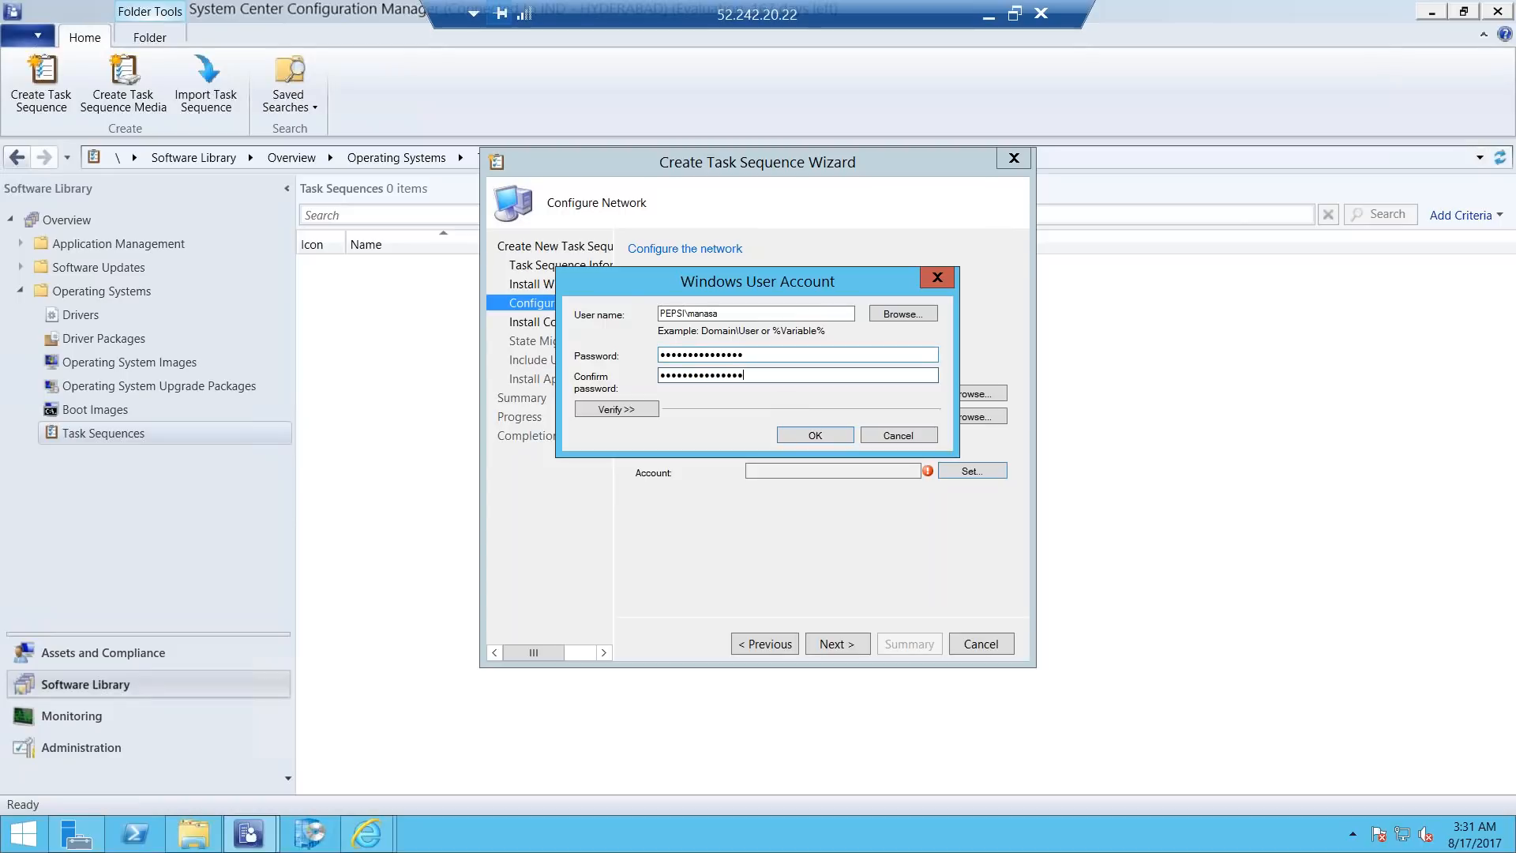
key("Return")
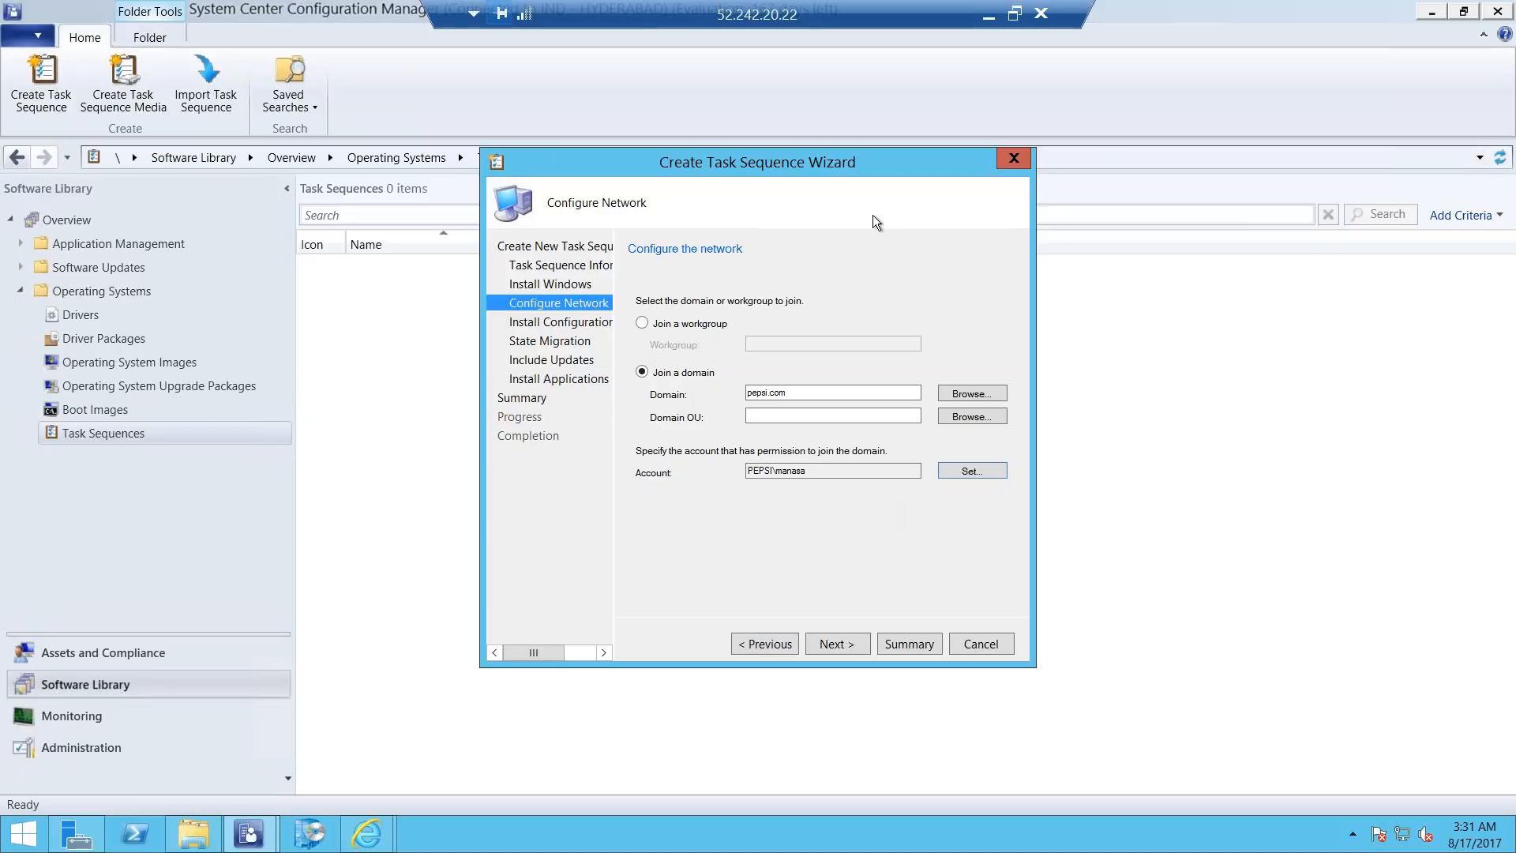
left_click(826, 638)
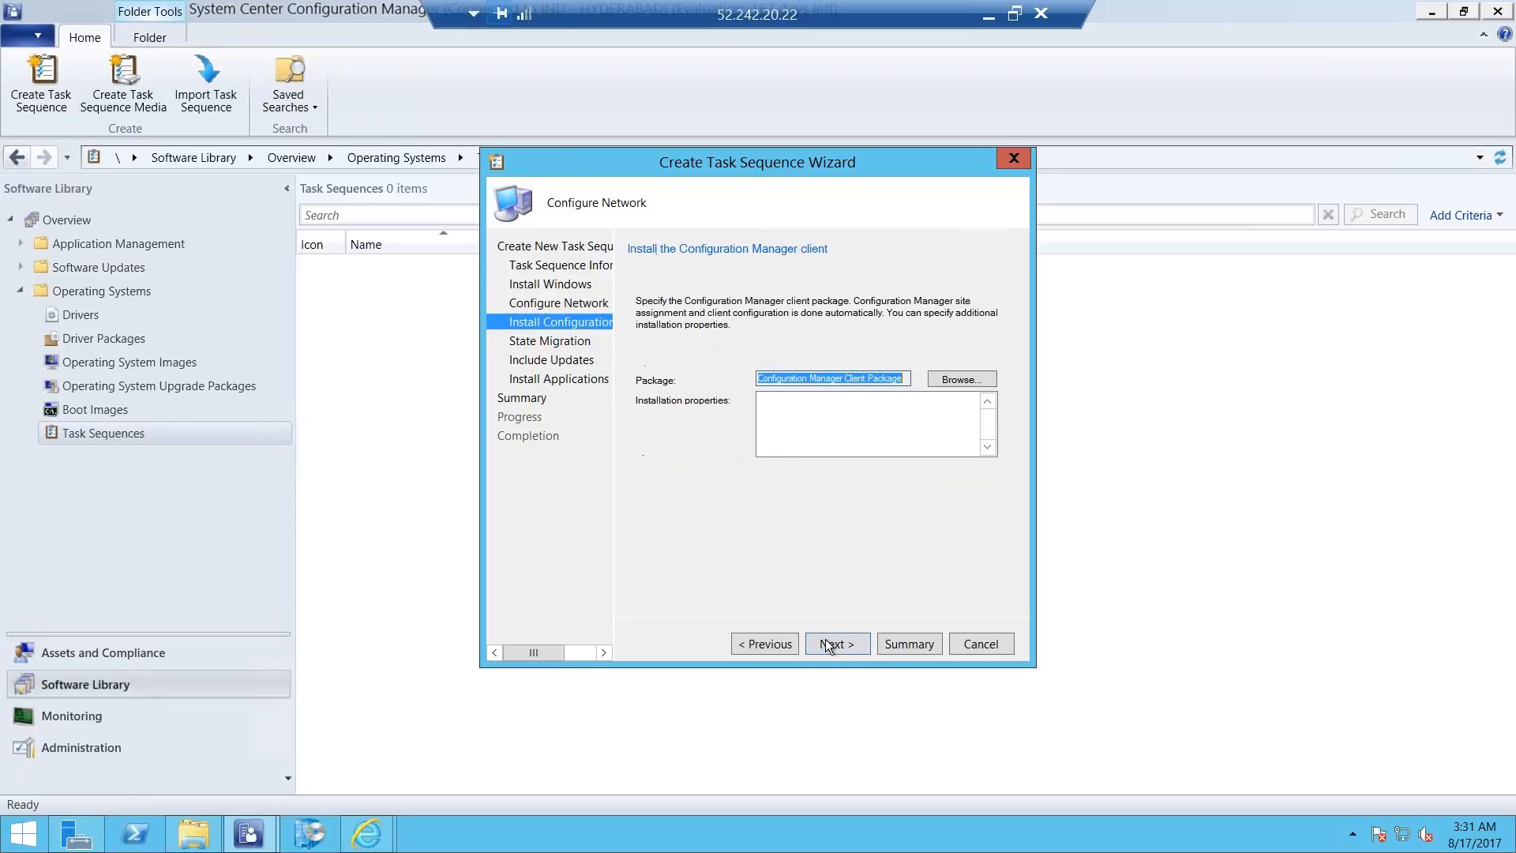
Accept the Configuration Manager Client Package, leave all state migration captures off, and include mandatory software updates.
left_click(826, 638)
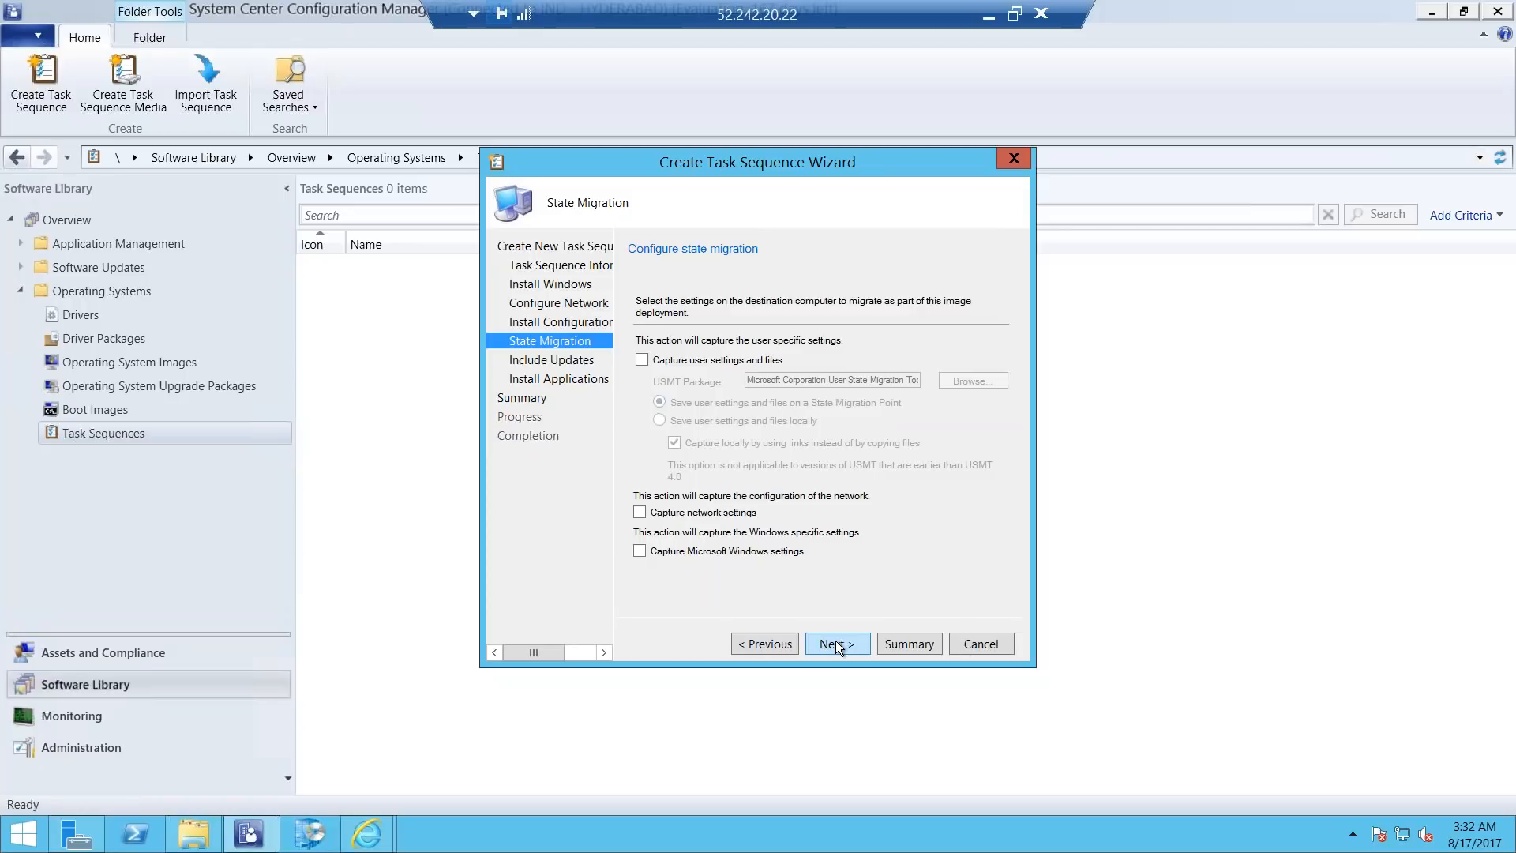
left_click(835, 642)
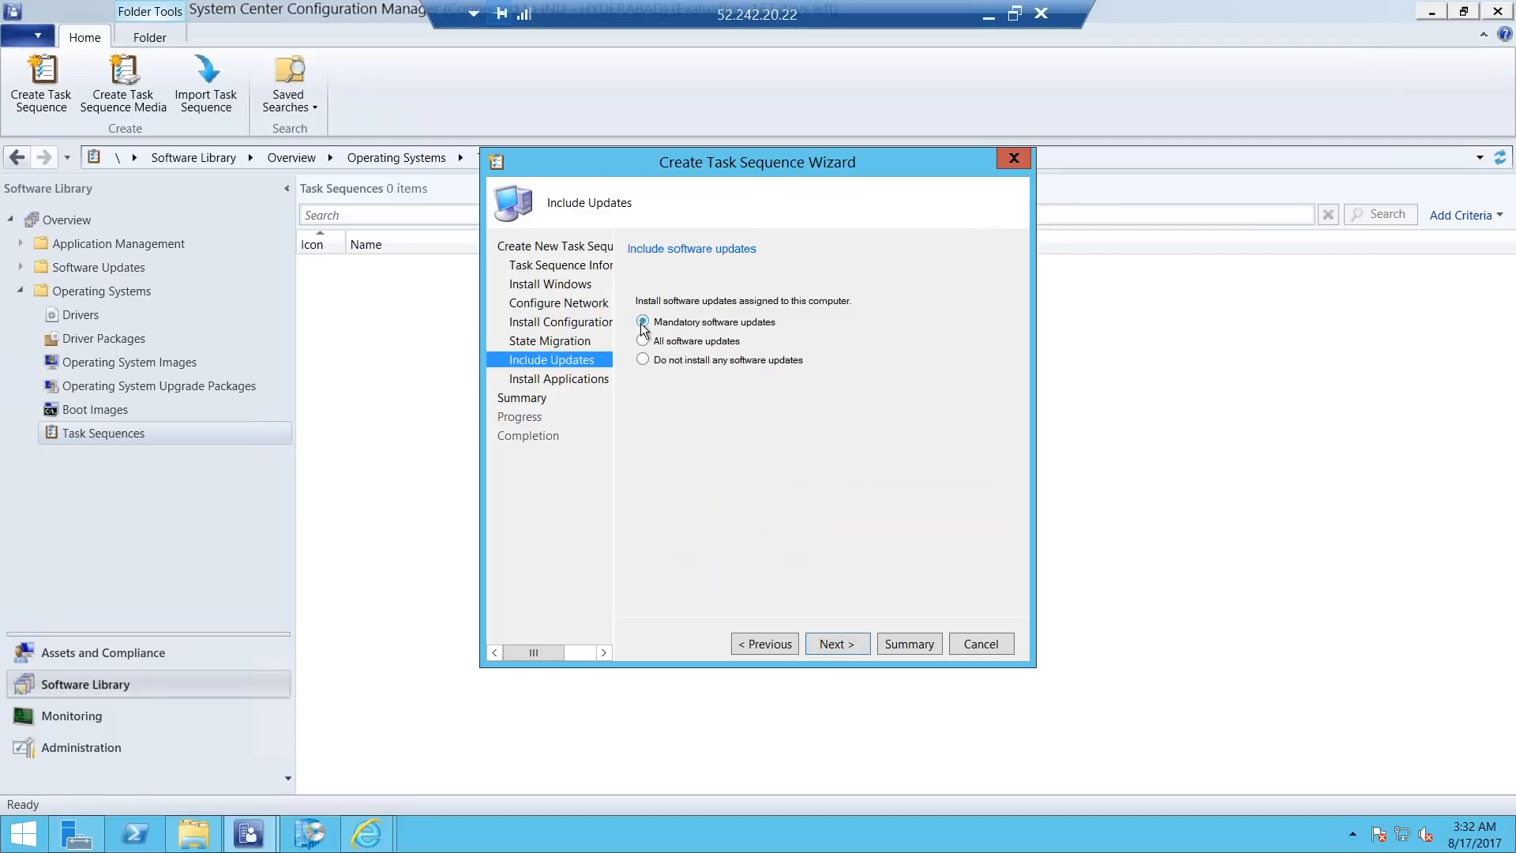
left_click(822, 649)
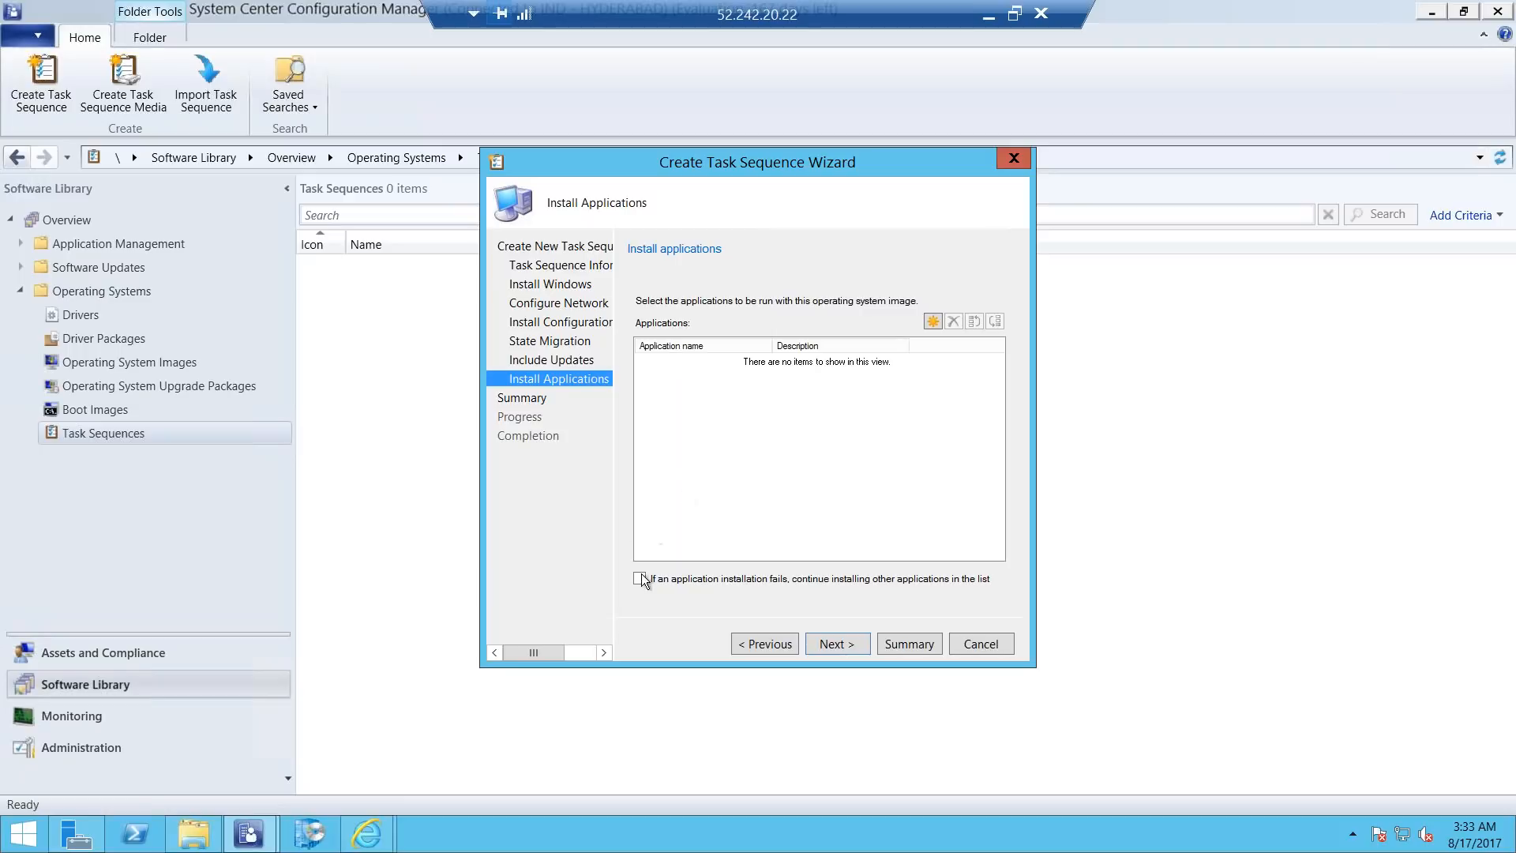
Add PuTTy Package and 7-Zip 17.00 (x64 edition) as applications to install and finish creating the task sequence.
left_click(932, 322)
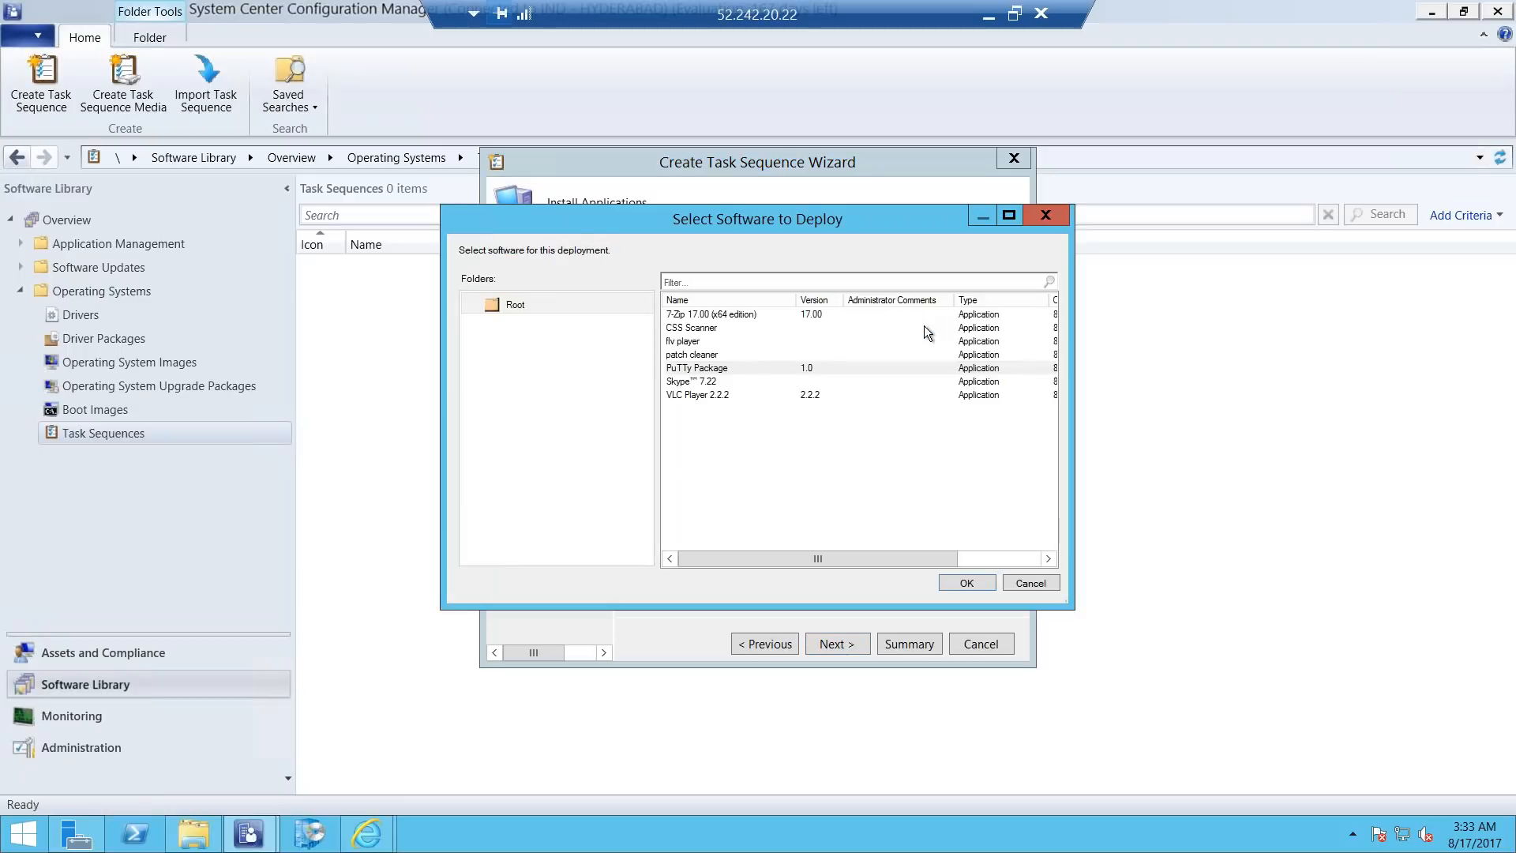
left_click(706, 369)
left_click(956, 584)
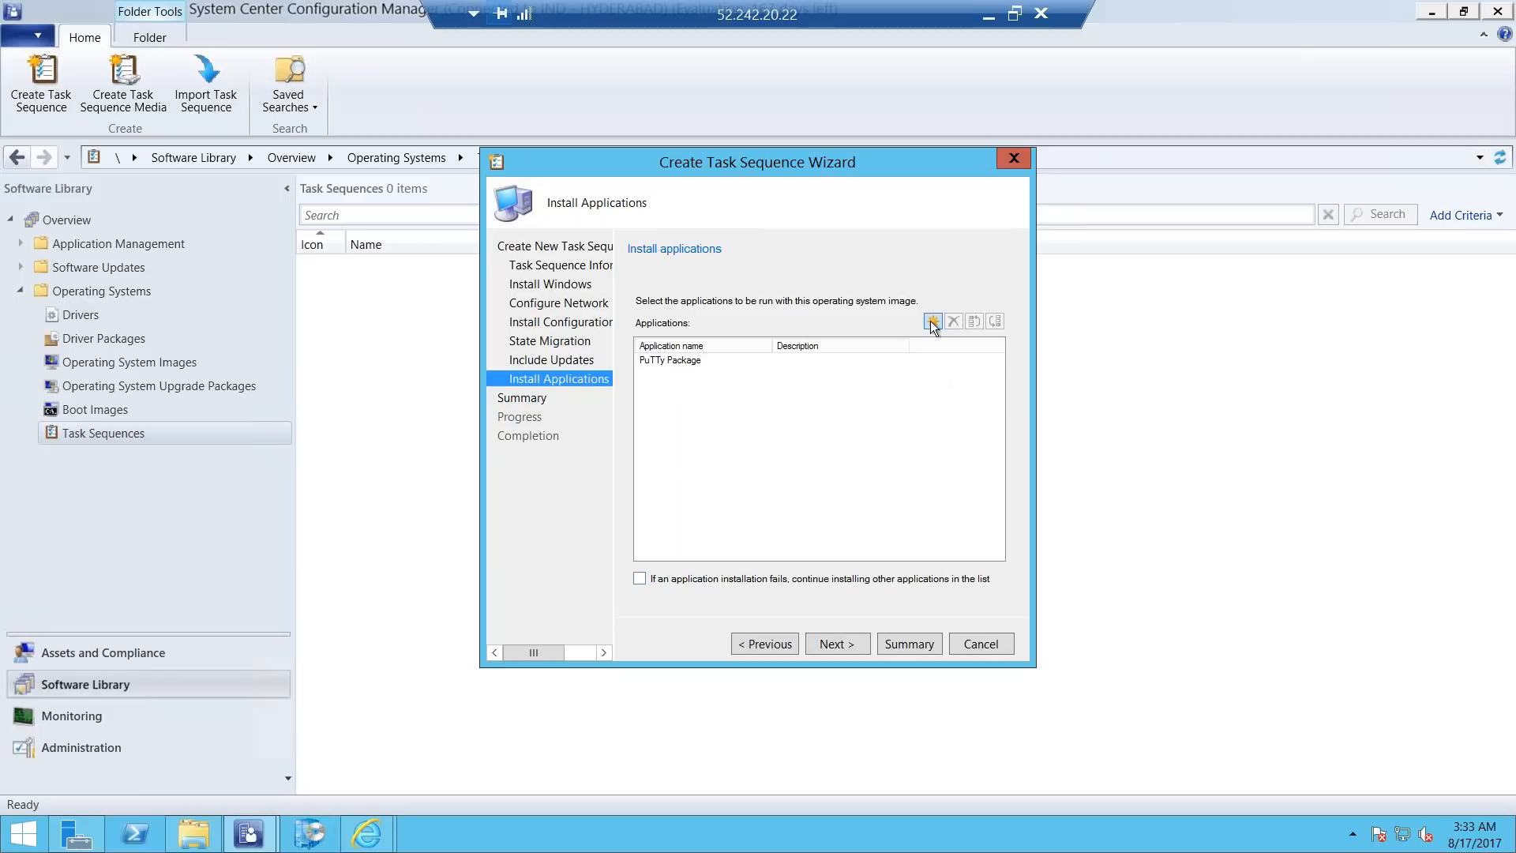
left_click(931, 321)
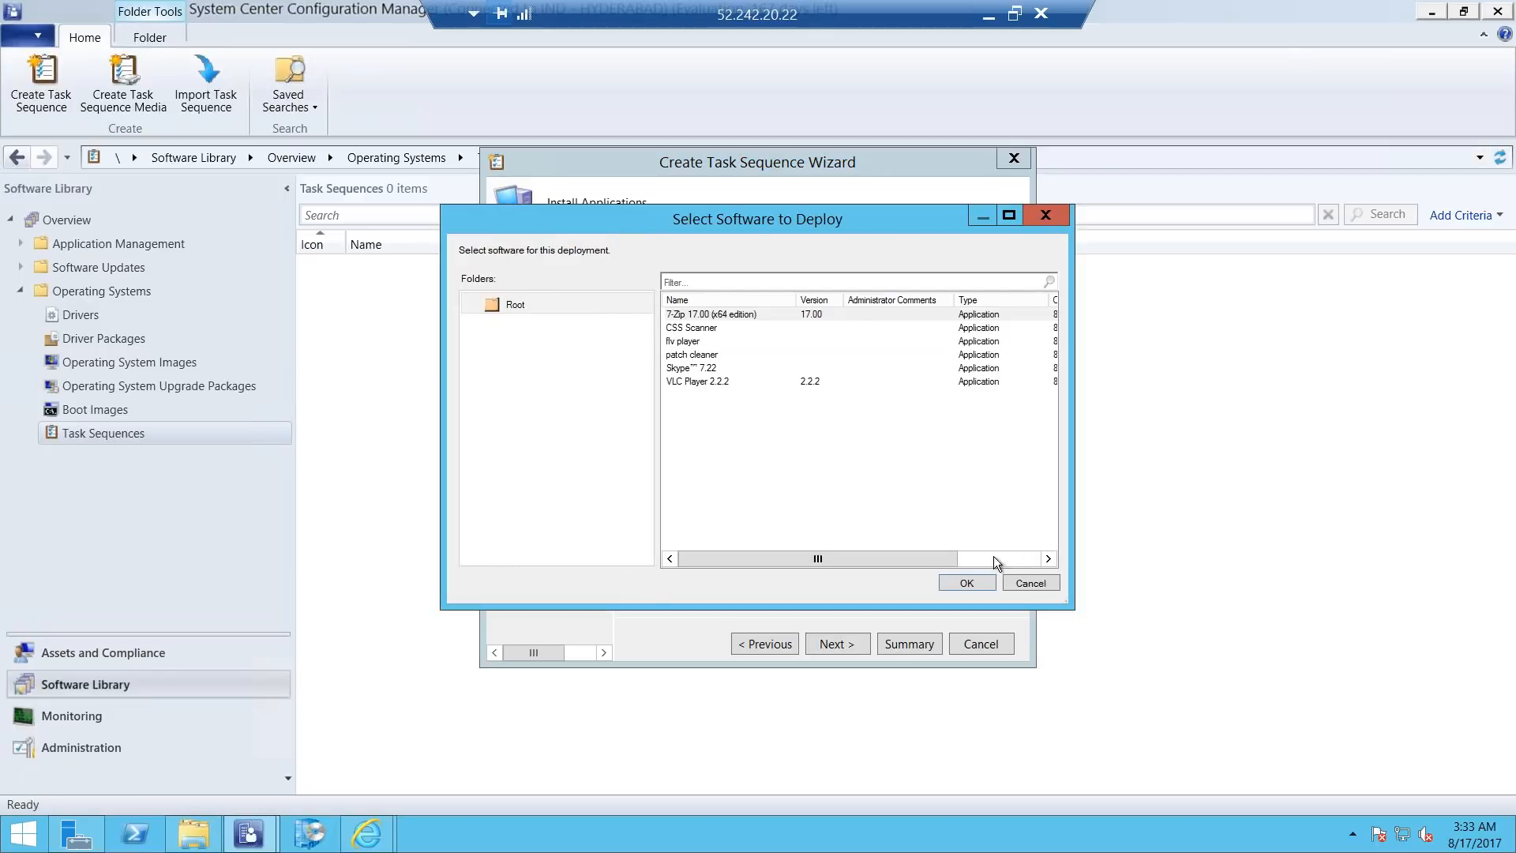
left_click(724, 315)
left_click(950, 580)
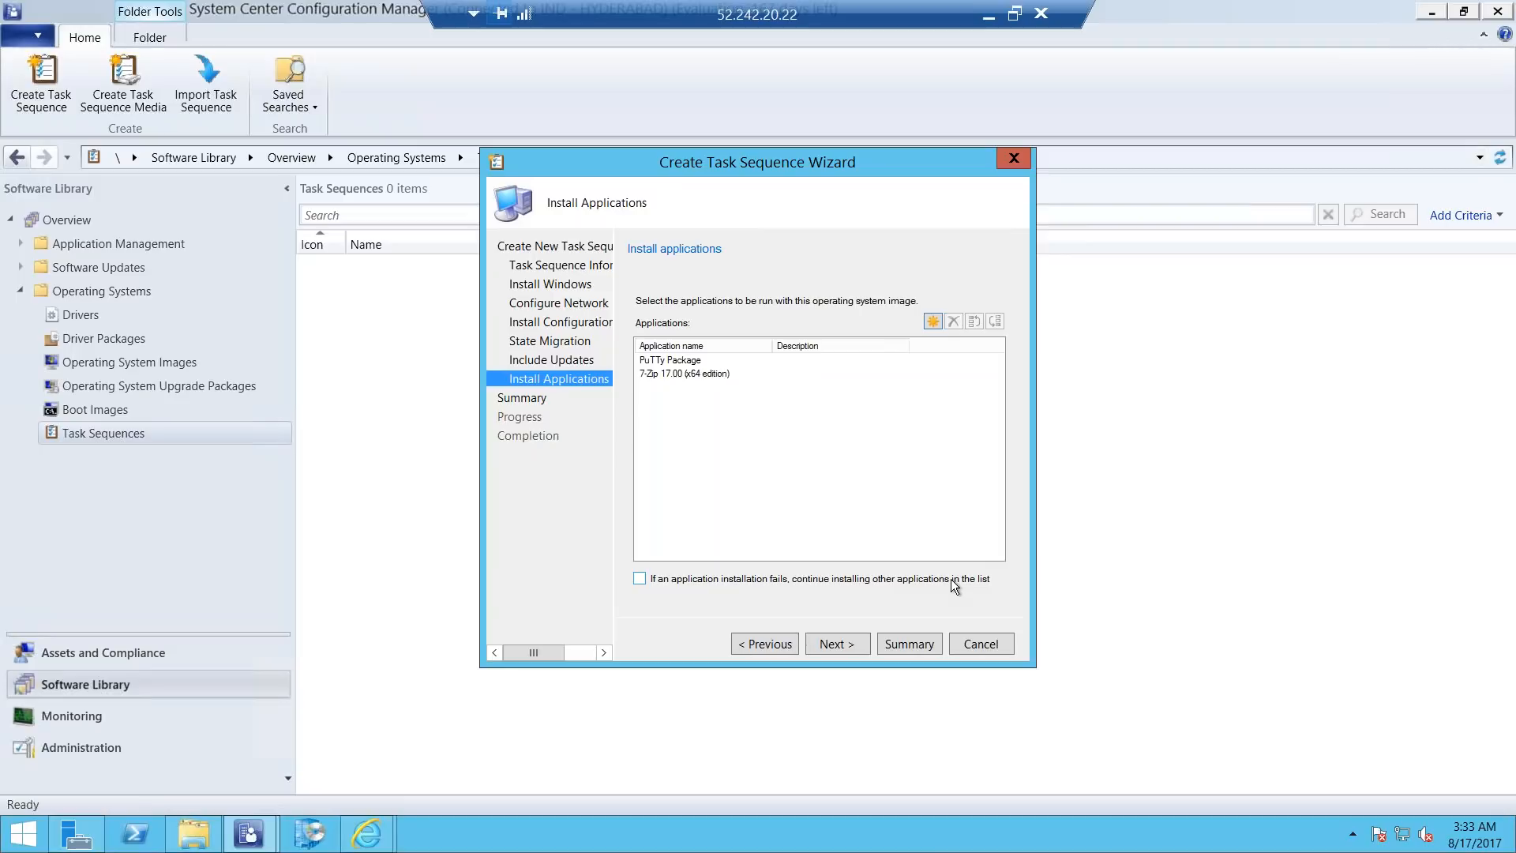
left_click(845, 644)
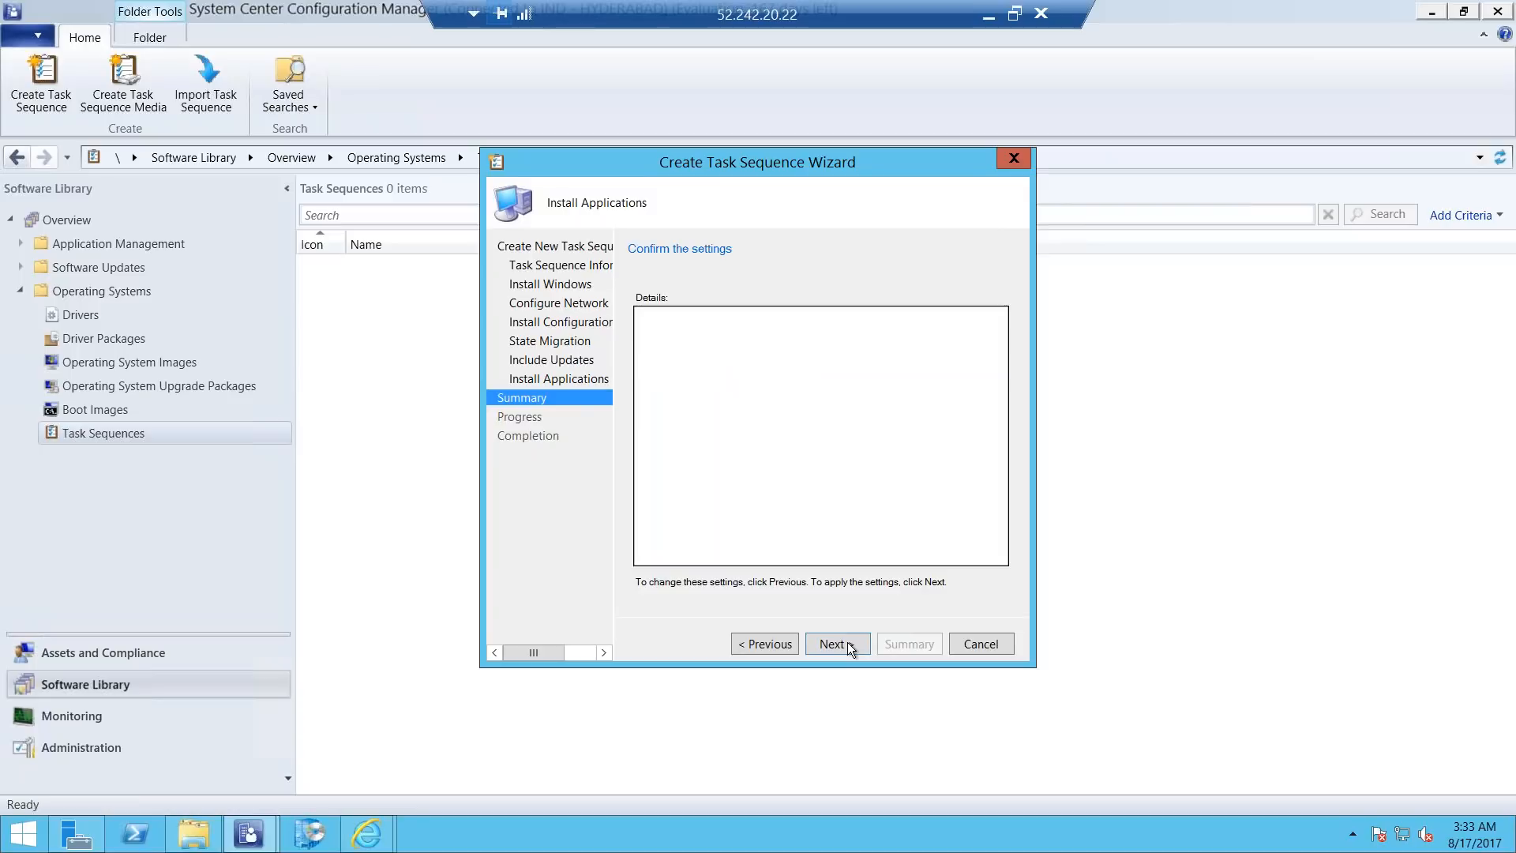
left_click(835, 645)
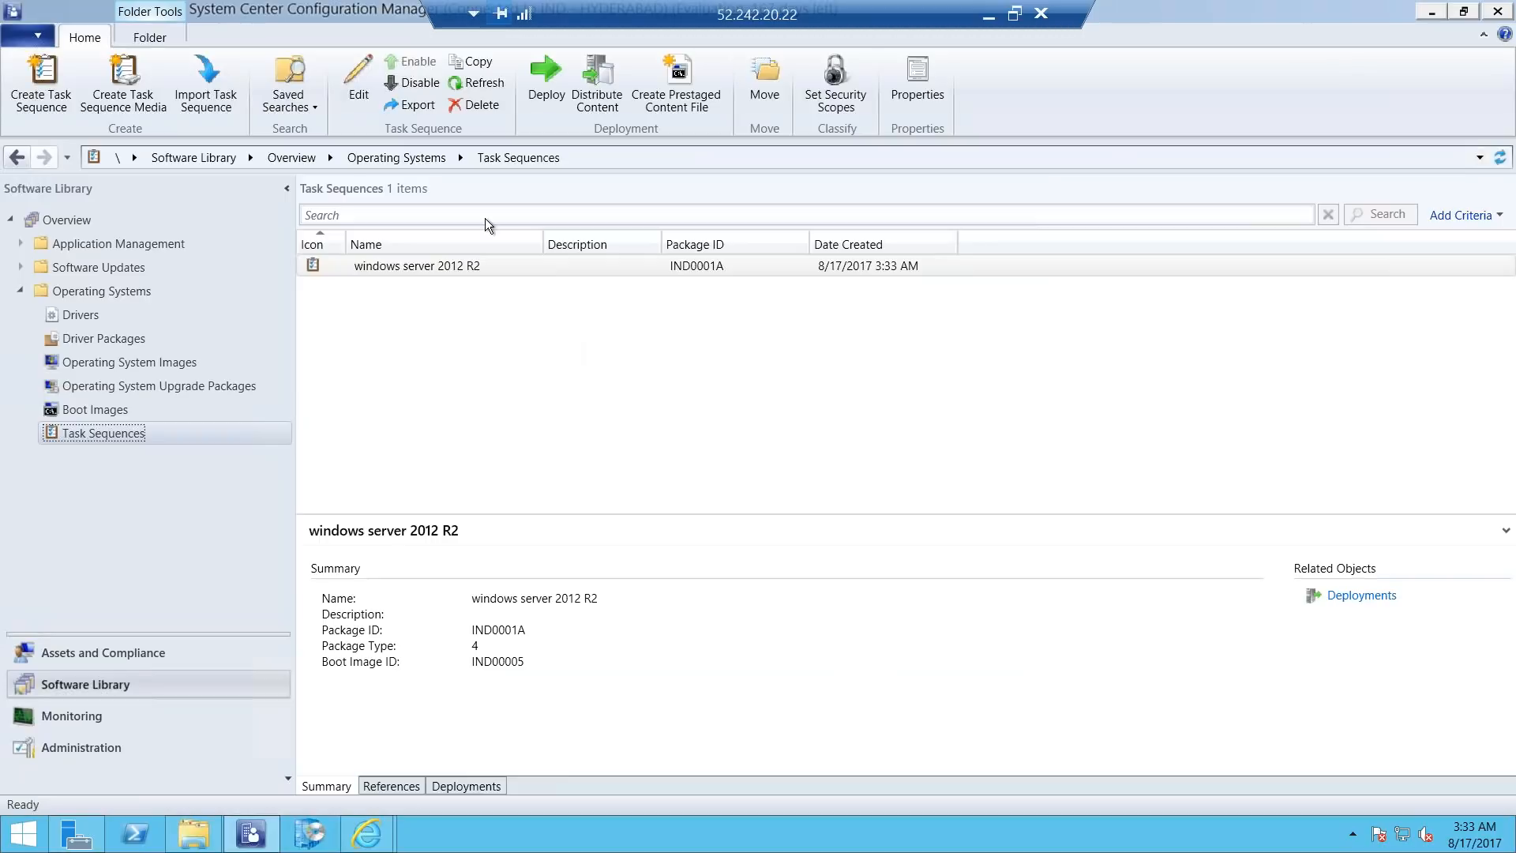
Start deploying the windows server 2012 R2 task sequence to the All Unknown Computers collection and continue to the deployment settings.
left_click(409, 266)
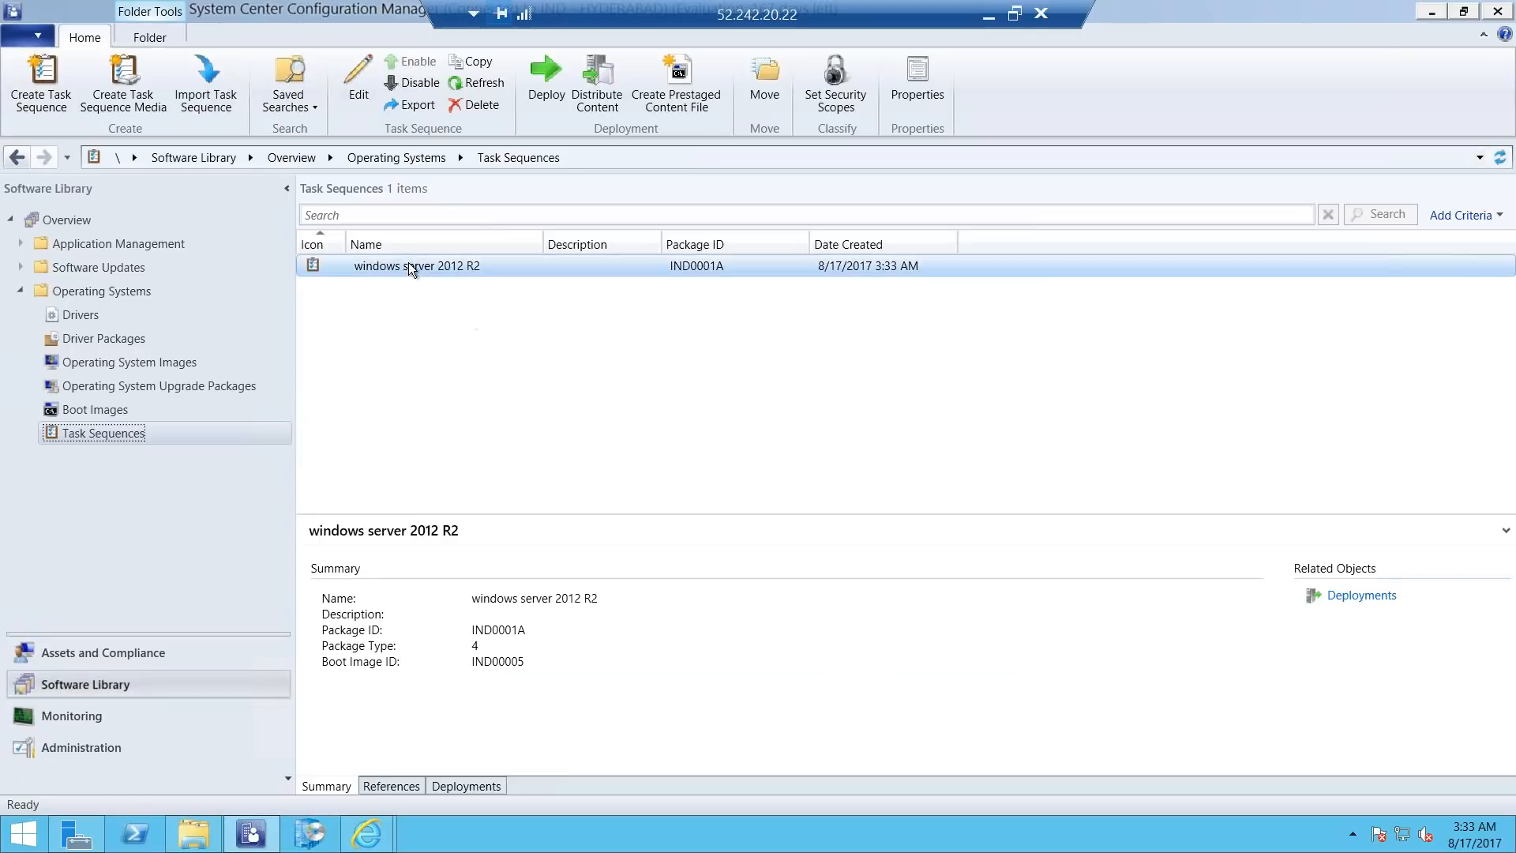
right_click(409, 266)
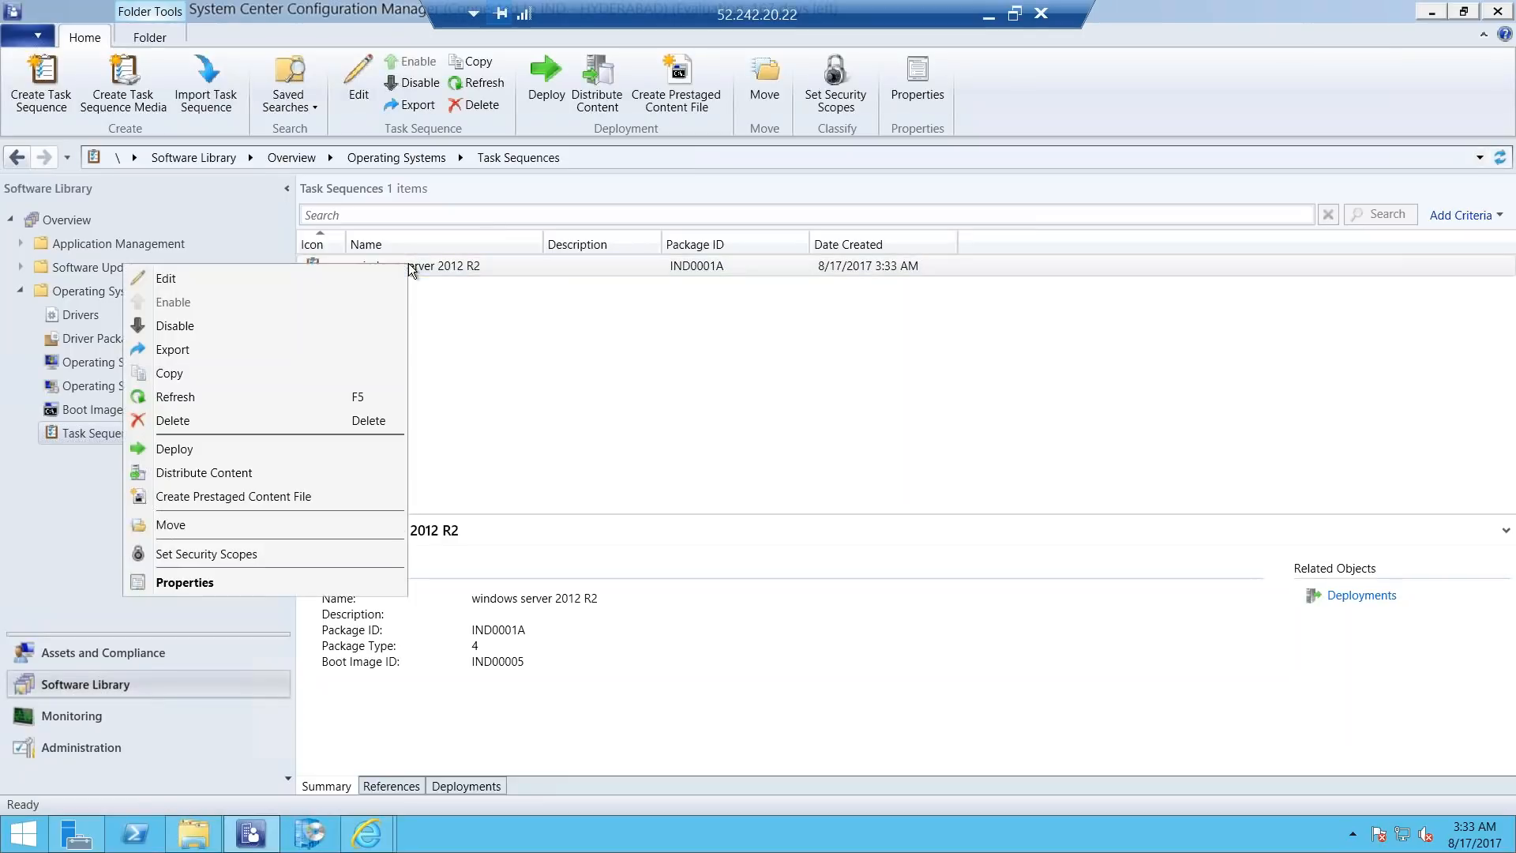
left_click(189, 451)
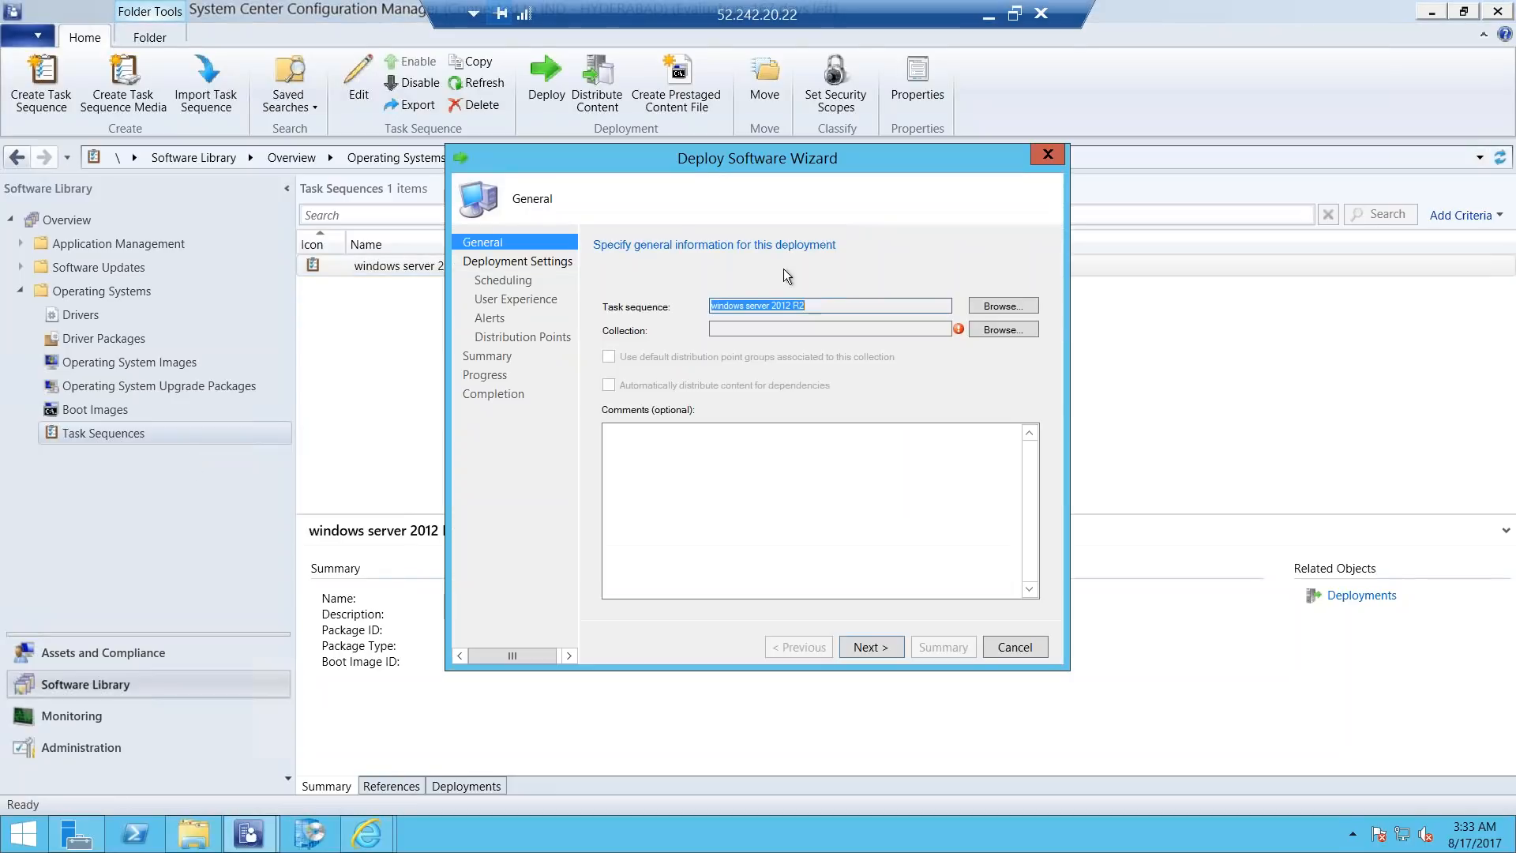
left_click(997, 310)
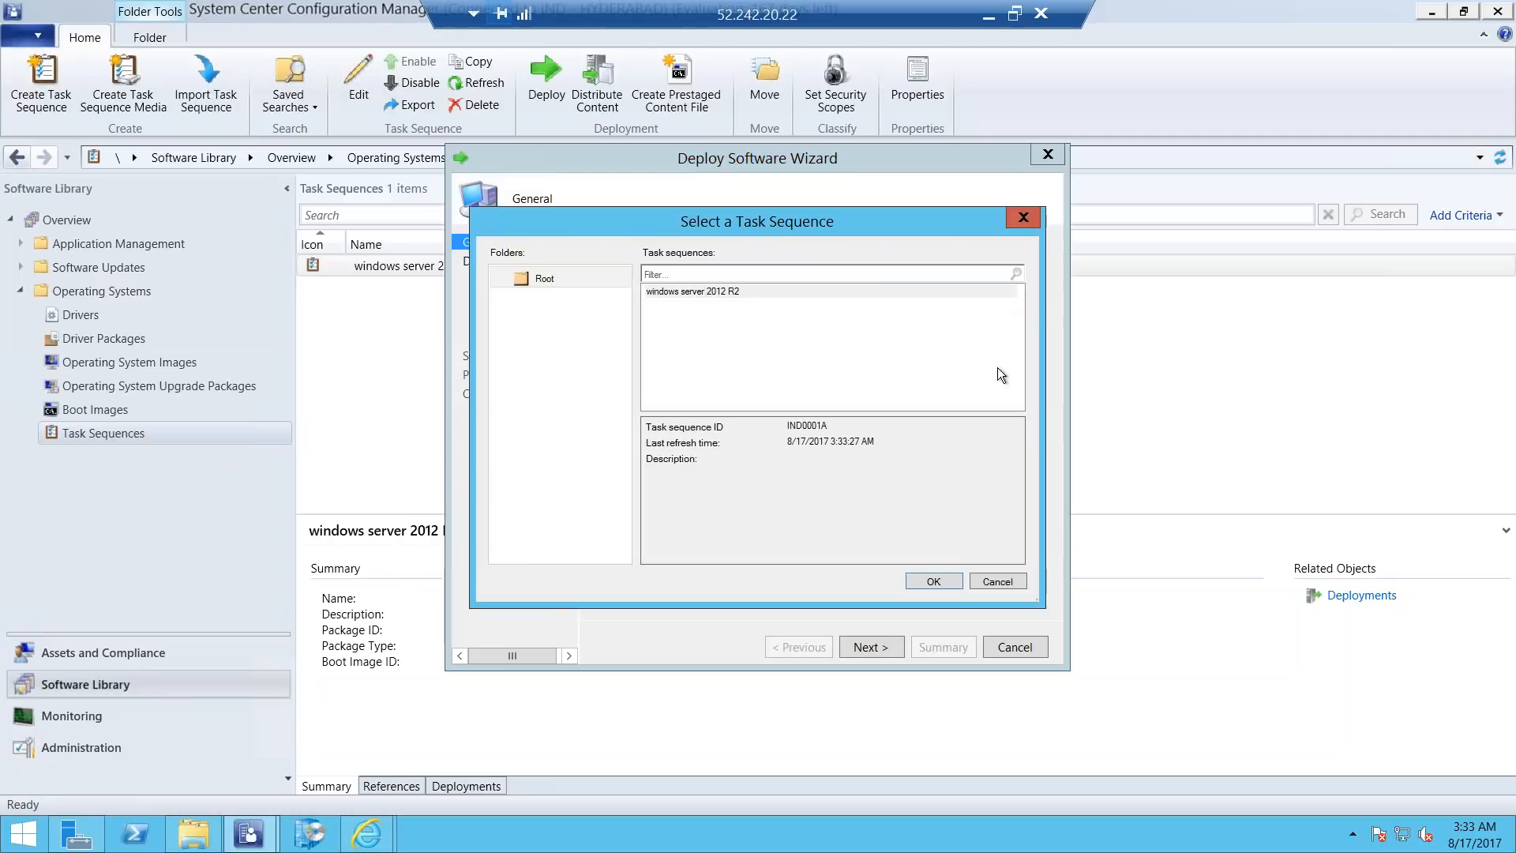
left_click(989, 580)
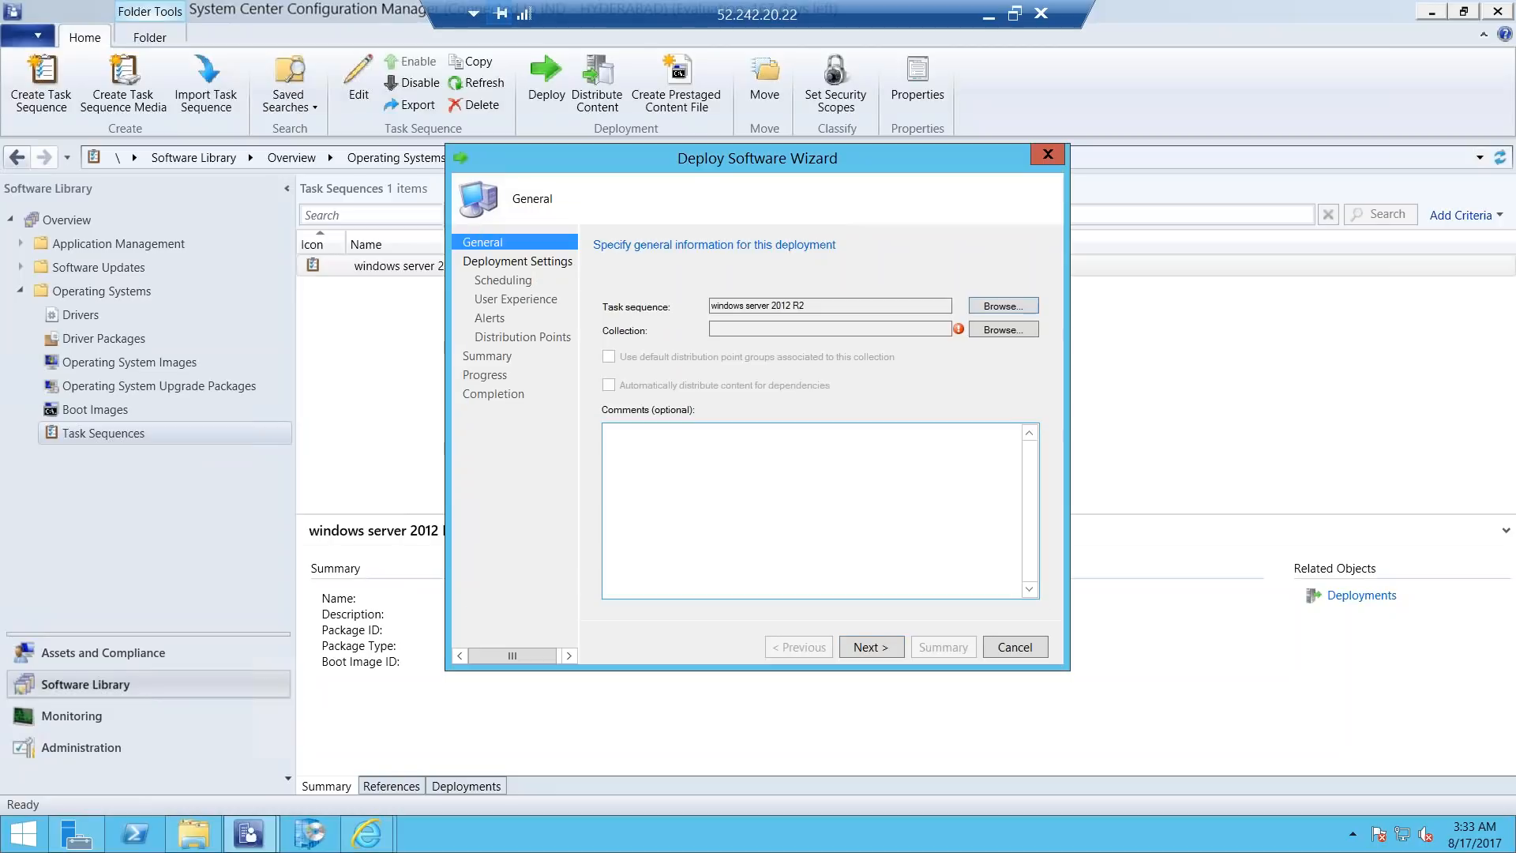
left_click(984, 334)
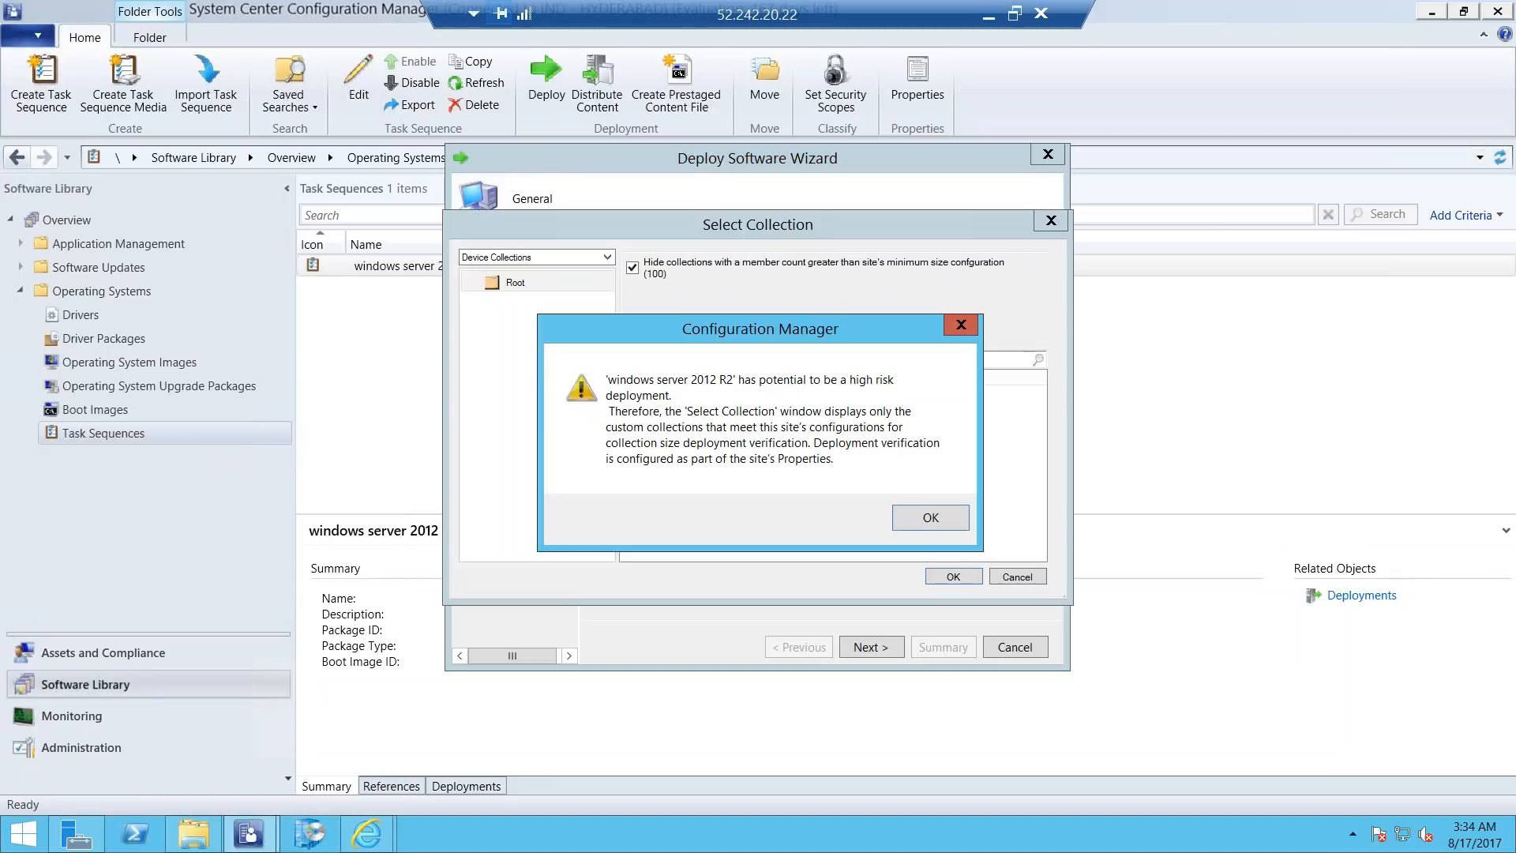
left_click(930, 522)
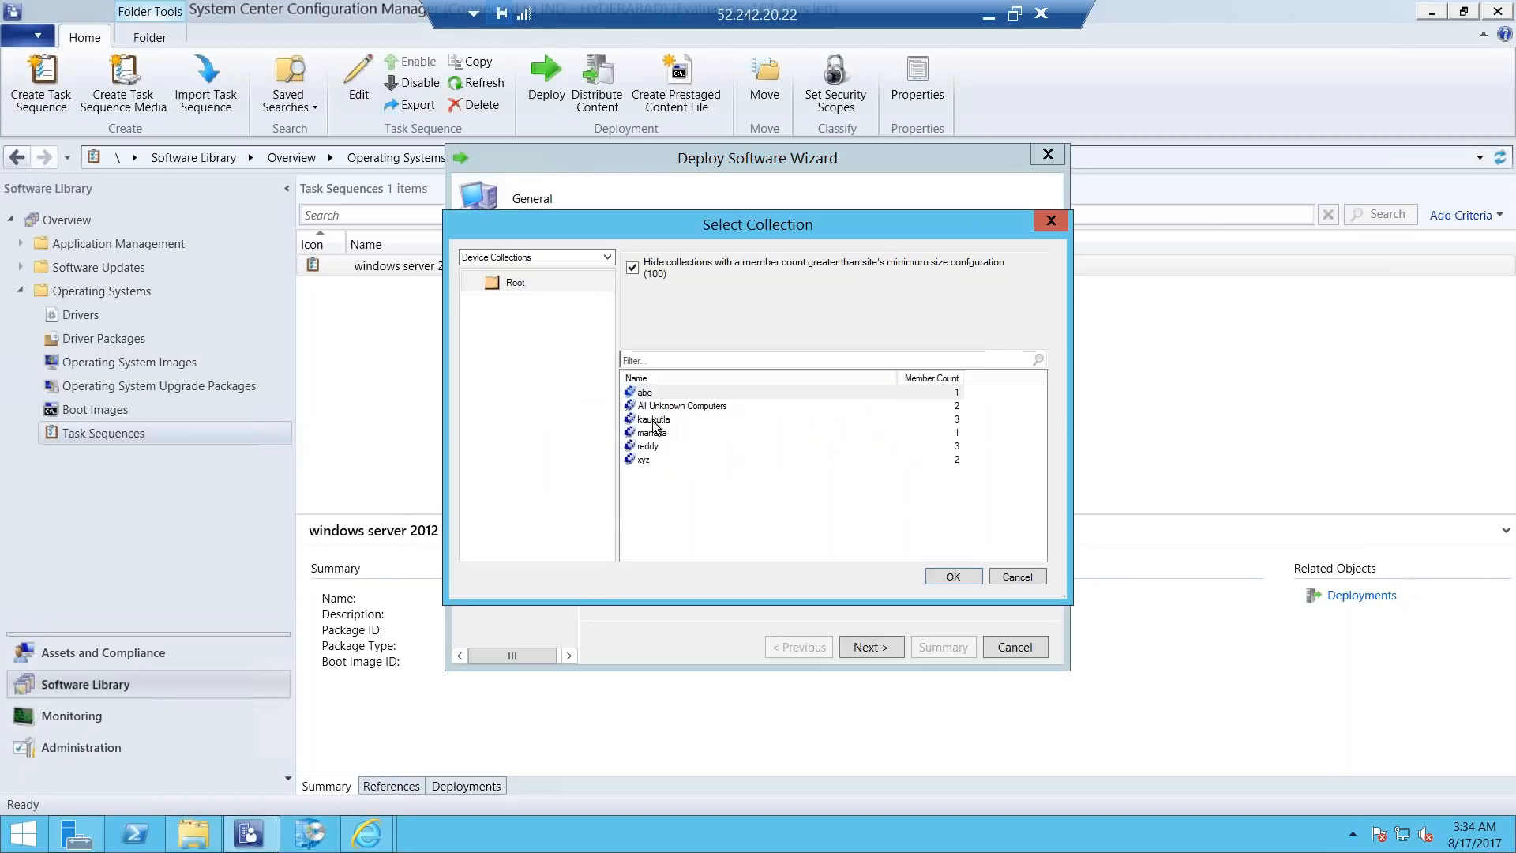
left_click(675, 405)
left_click(950, 579)
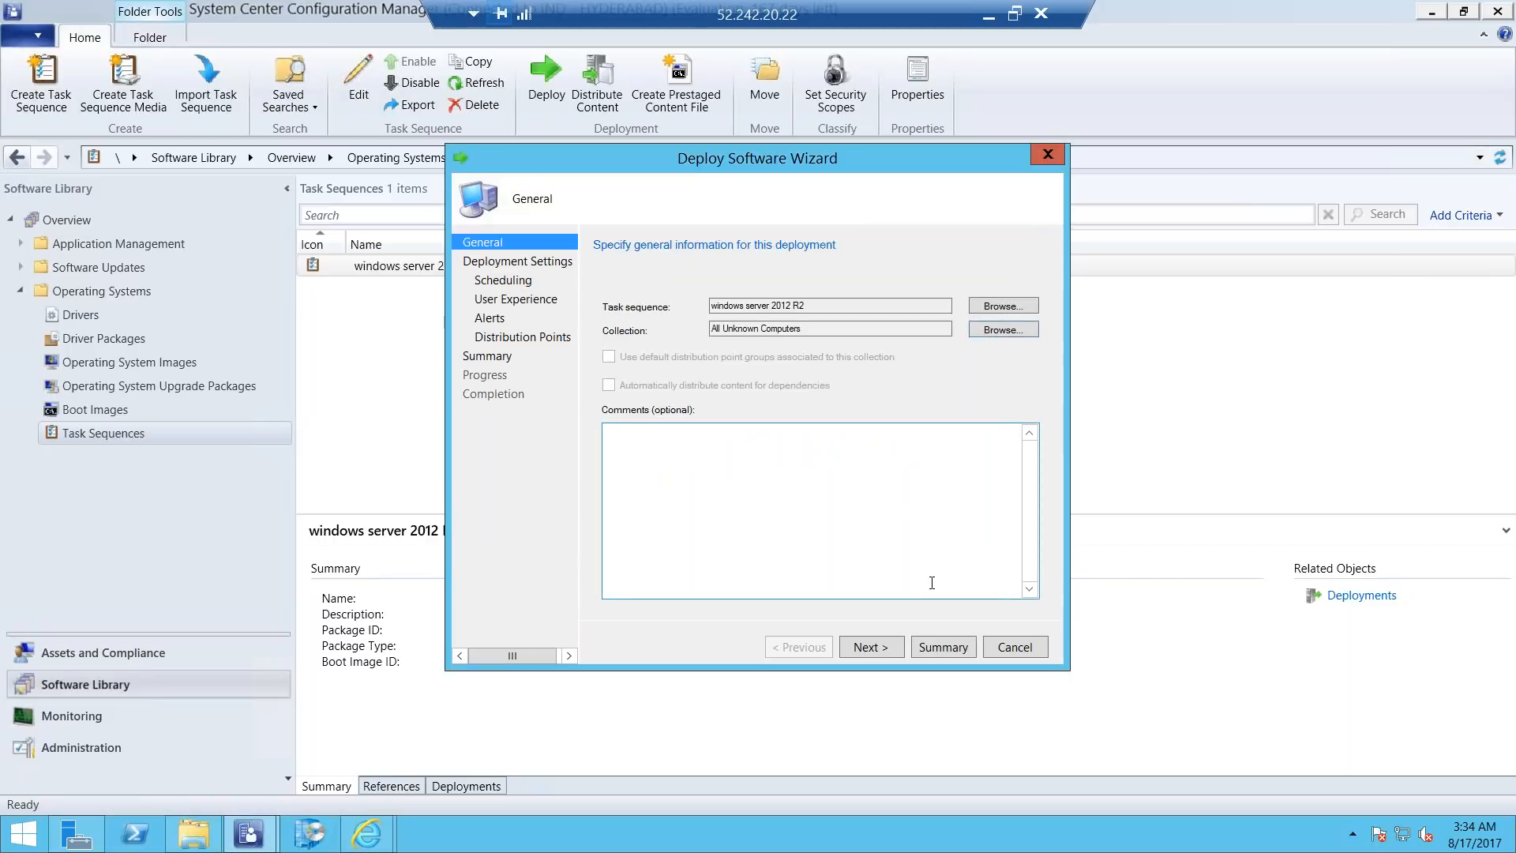
left_click(873, 643)
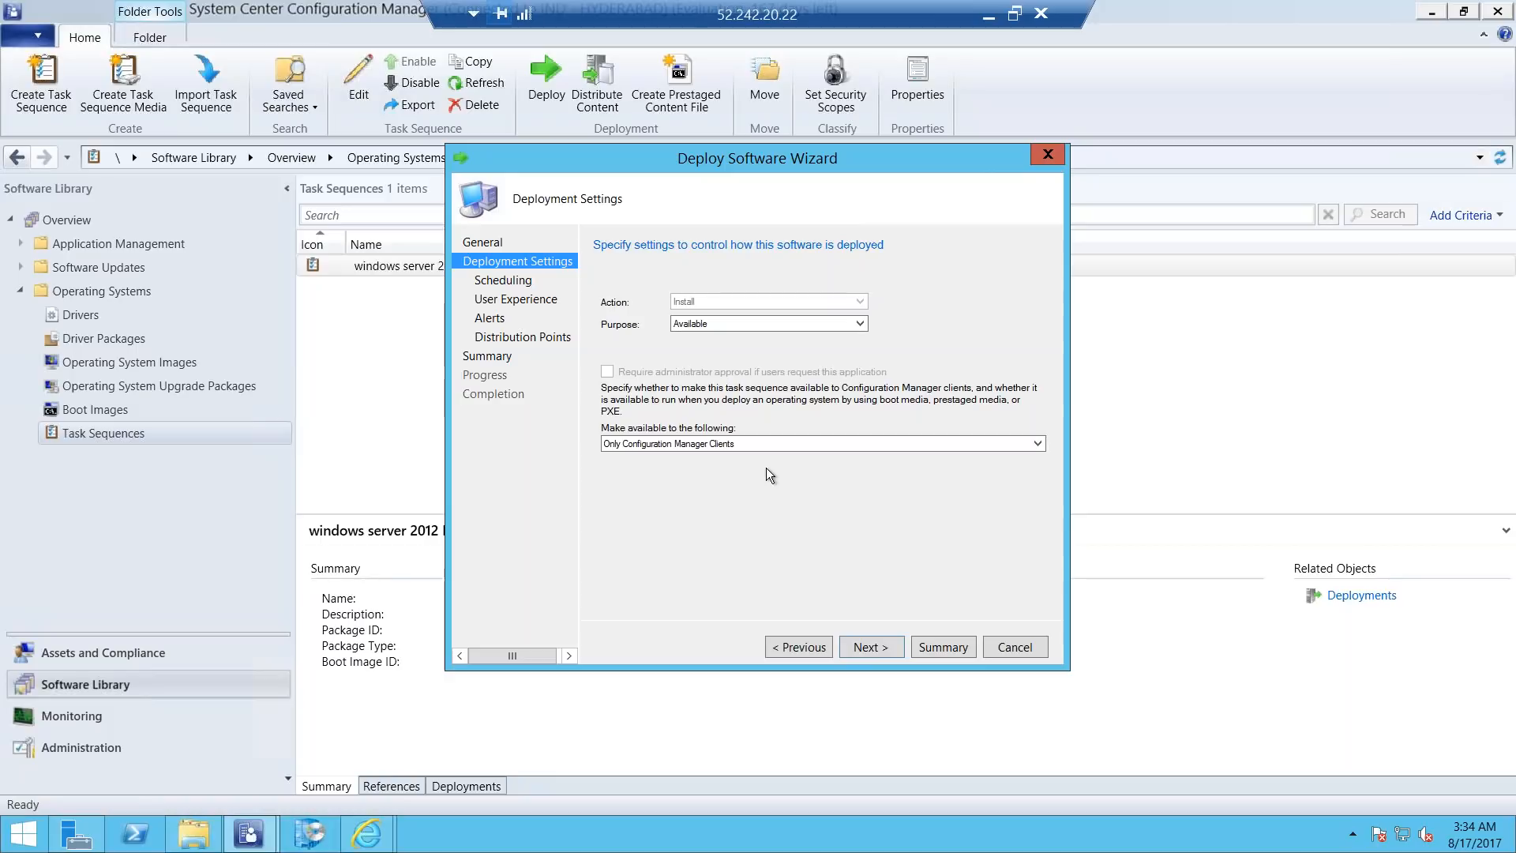
Make the deployment available to Configuration Manager clients, media and PXE, and continue to the scheduling settings.
left_click(710, 444)
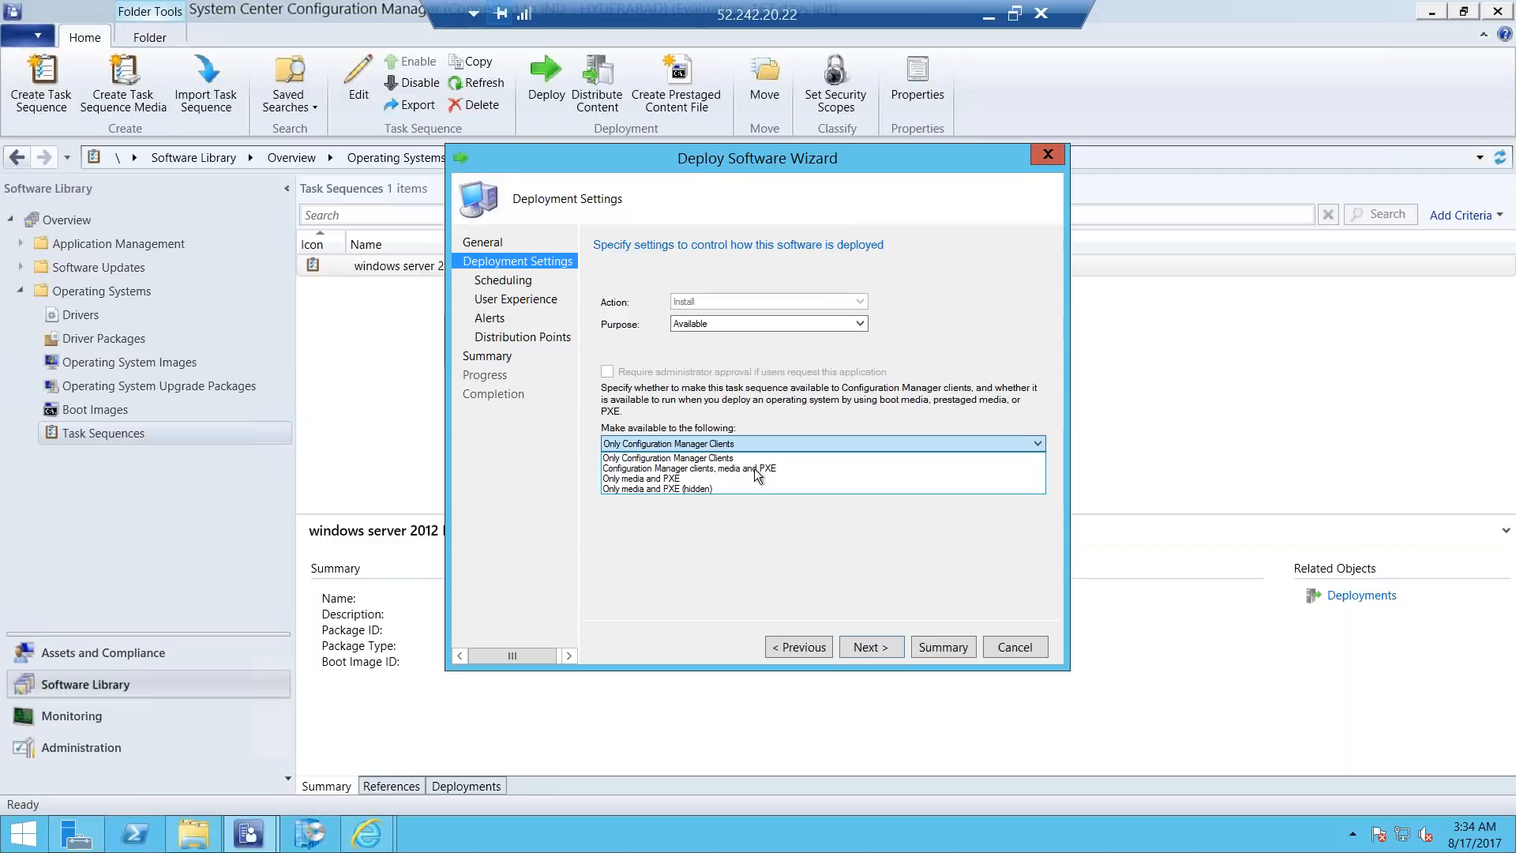
left_click(747, 468)
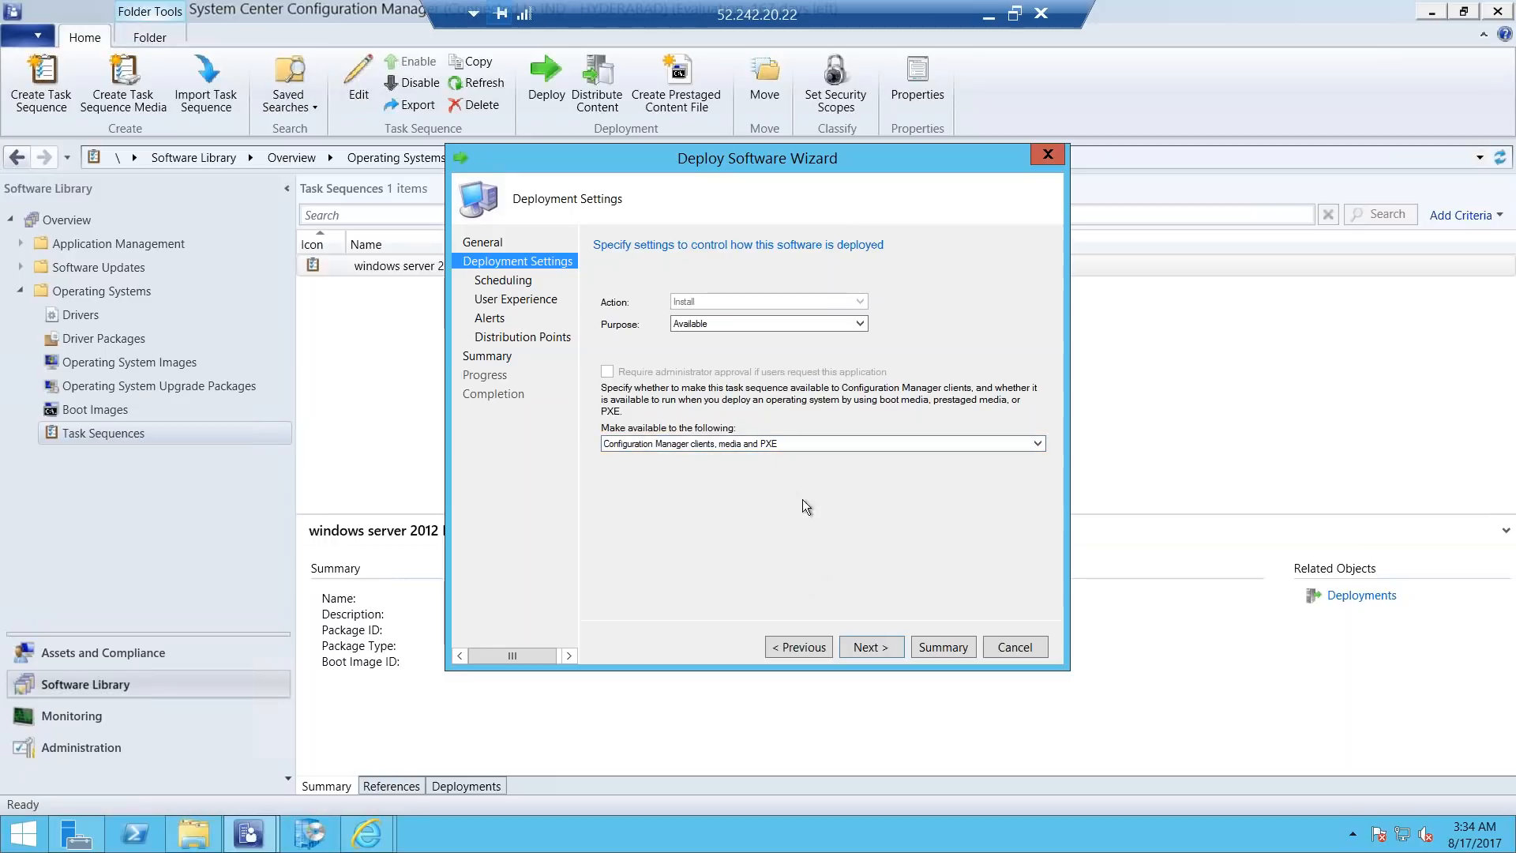
left_click(864, 644)
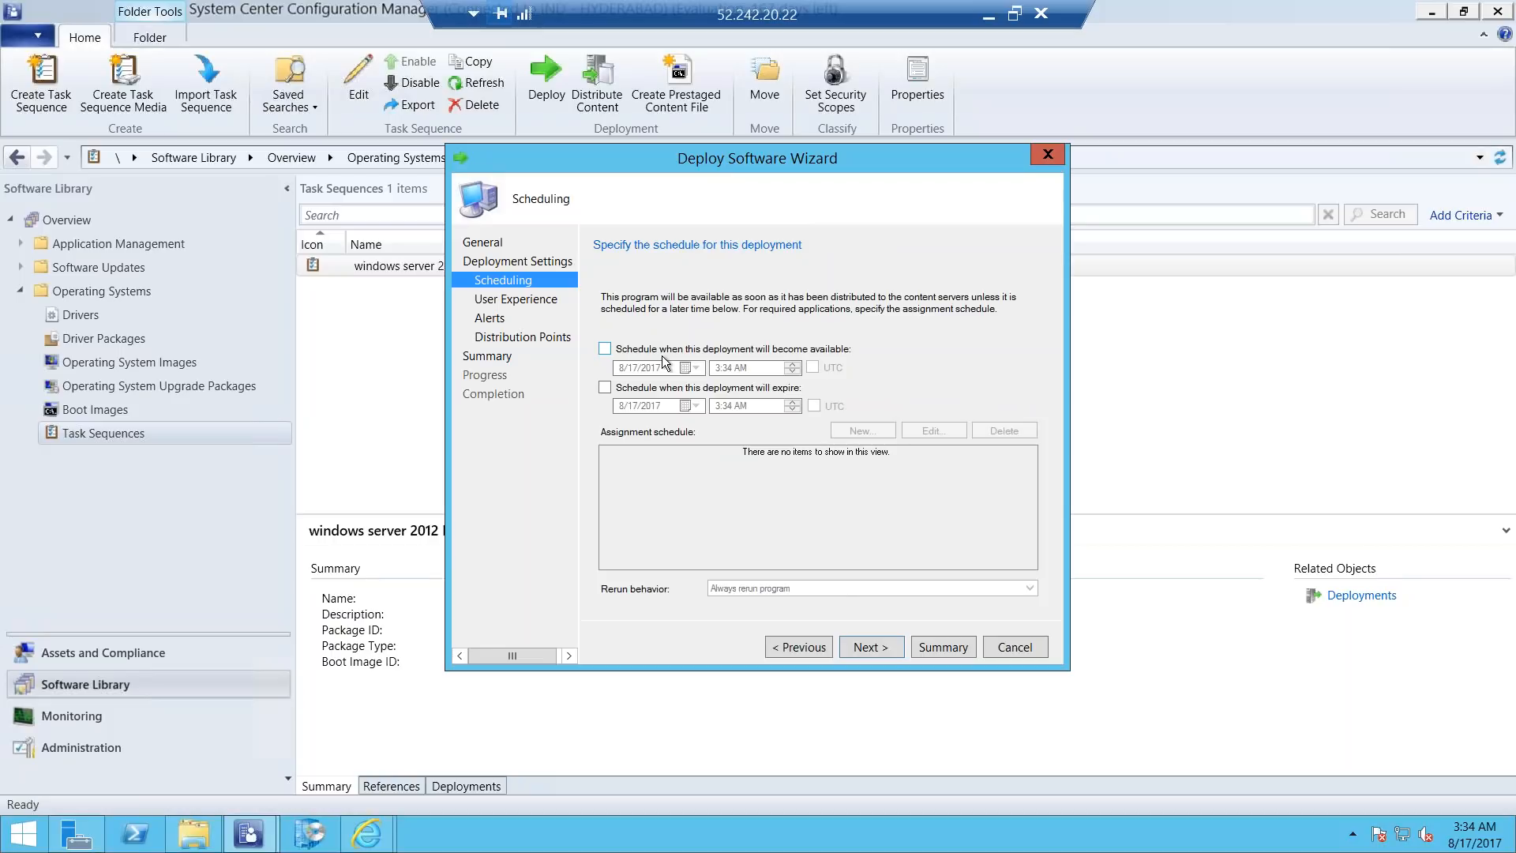
Keep the default scheduling, user experience, alert and distribution point settings and complete the task sequence deployment.
left_click(867, 648)
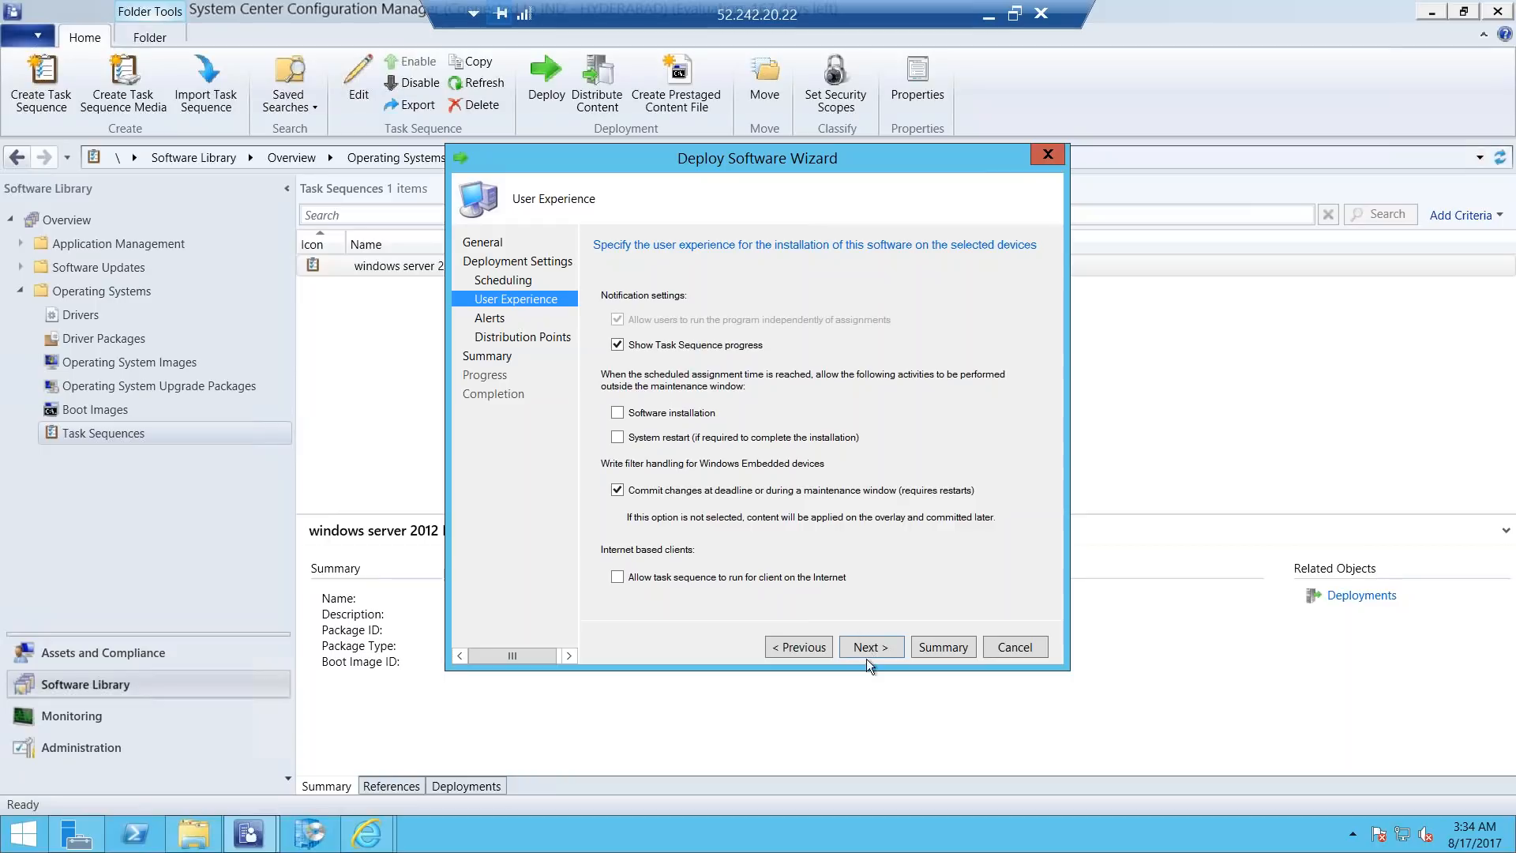
left_click(880, 645)
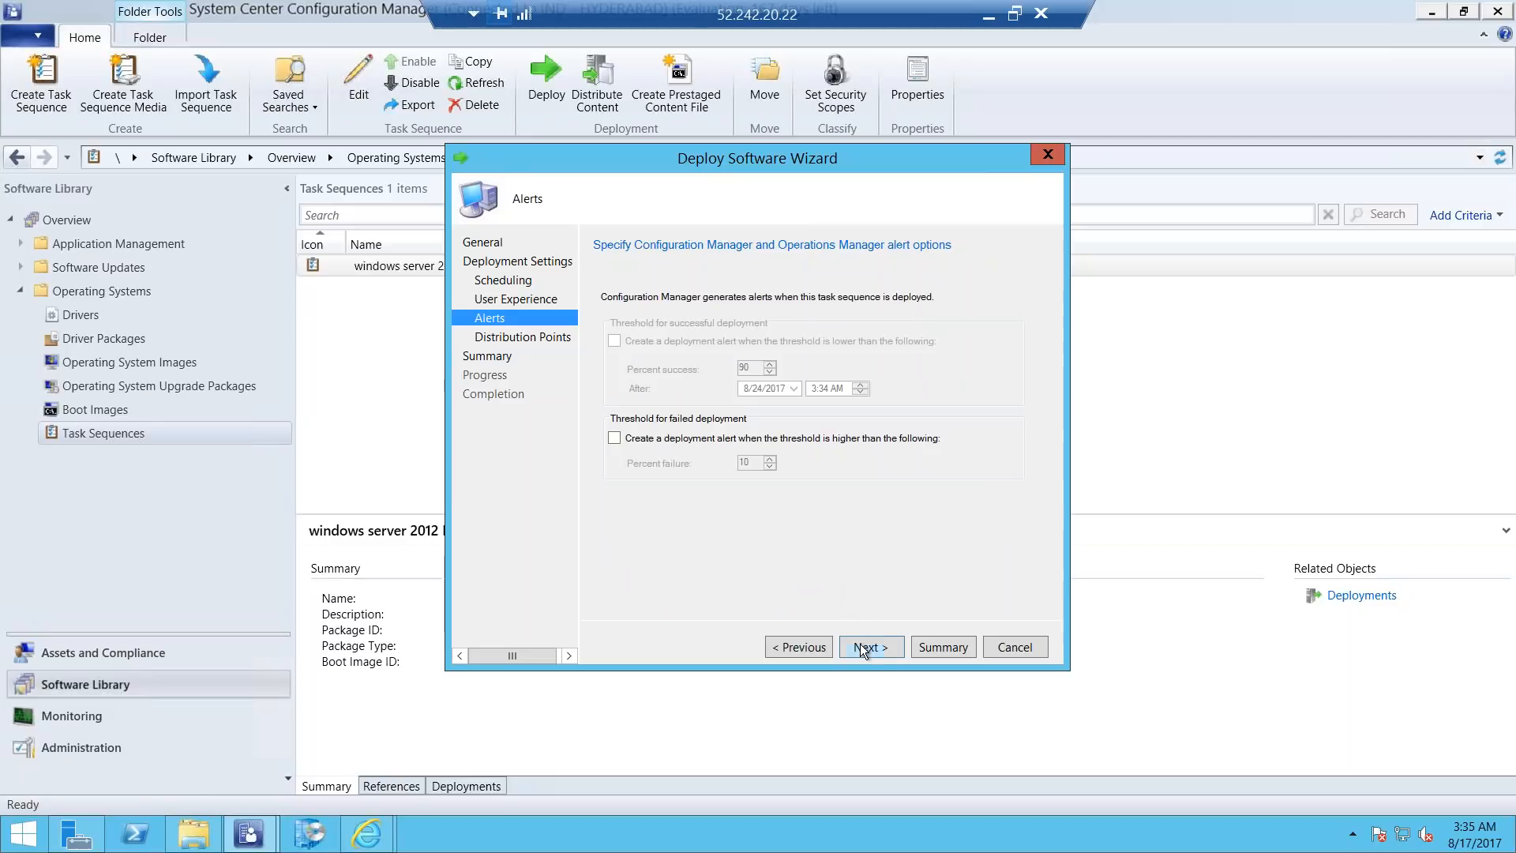
left_click(859, 647)
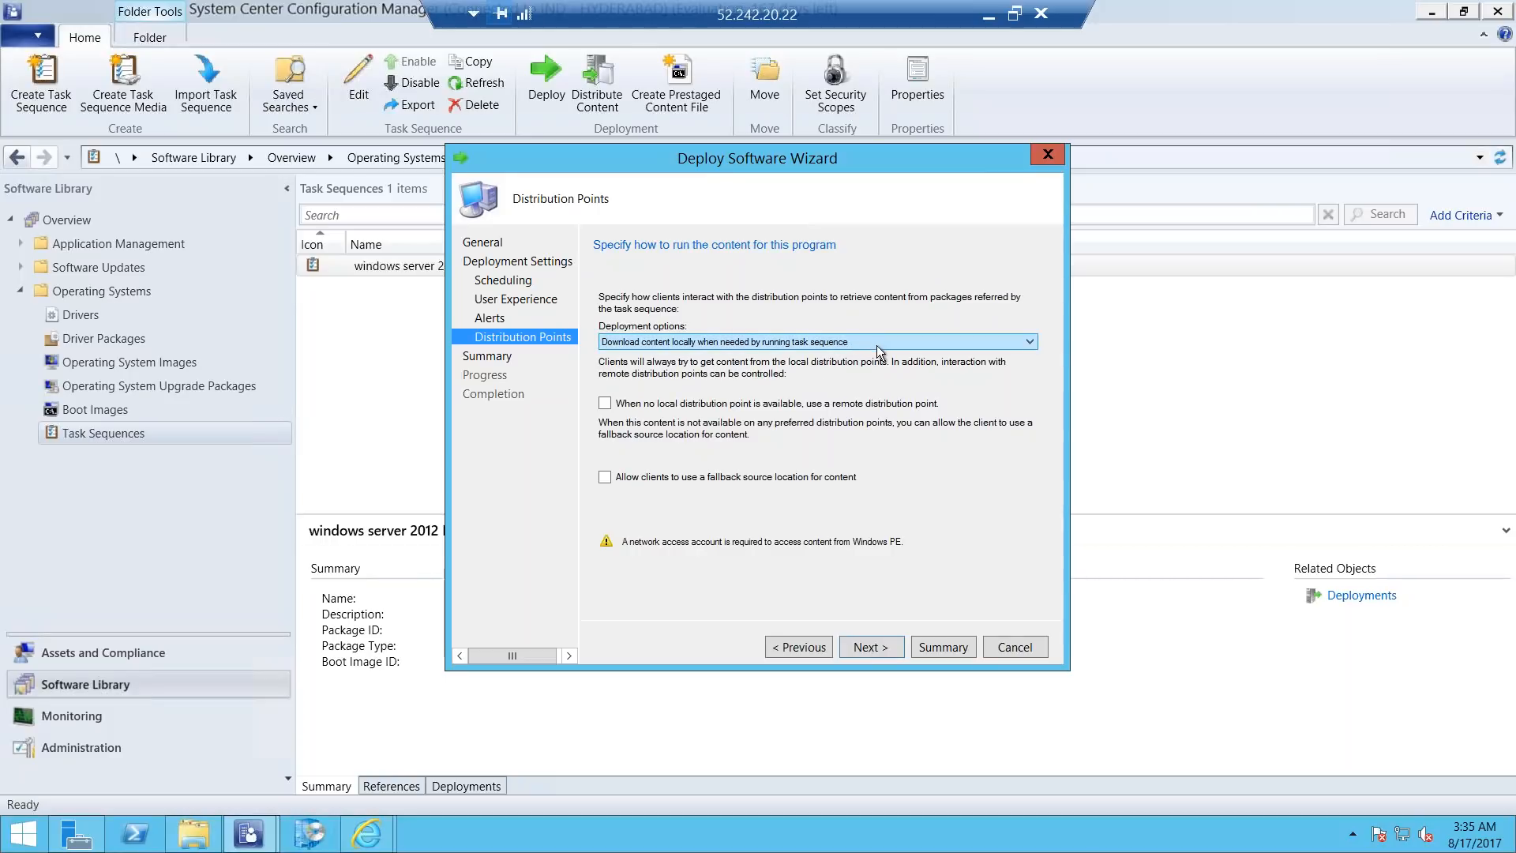
left_click(871, 652)
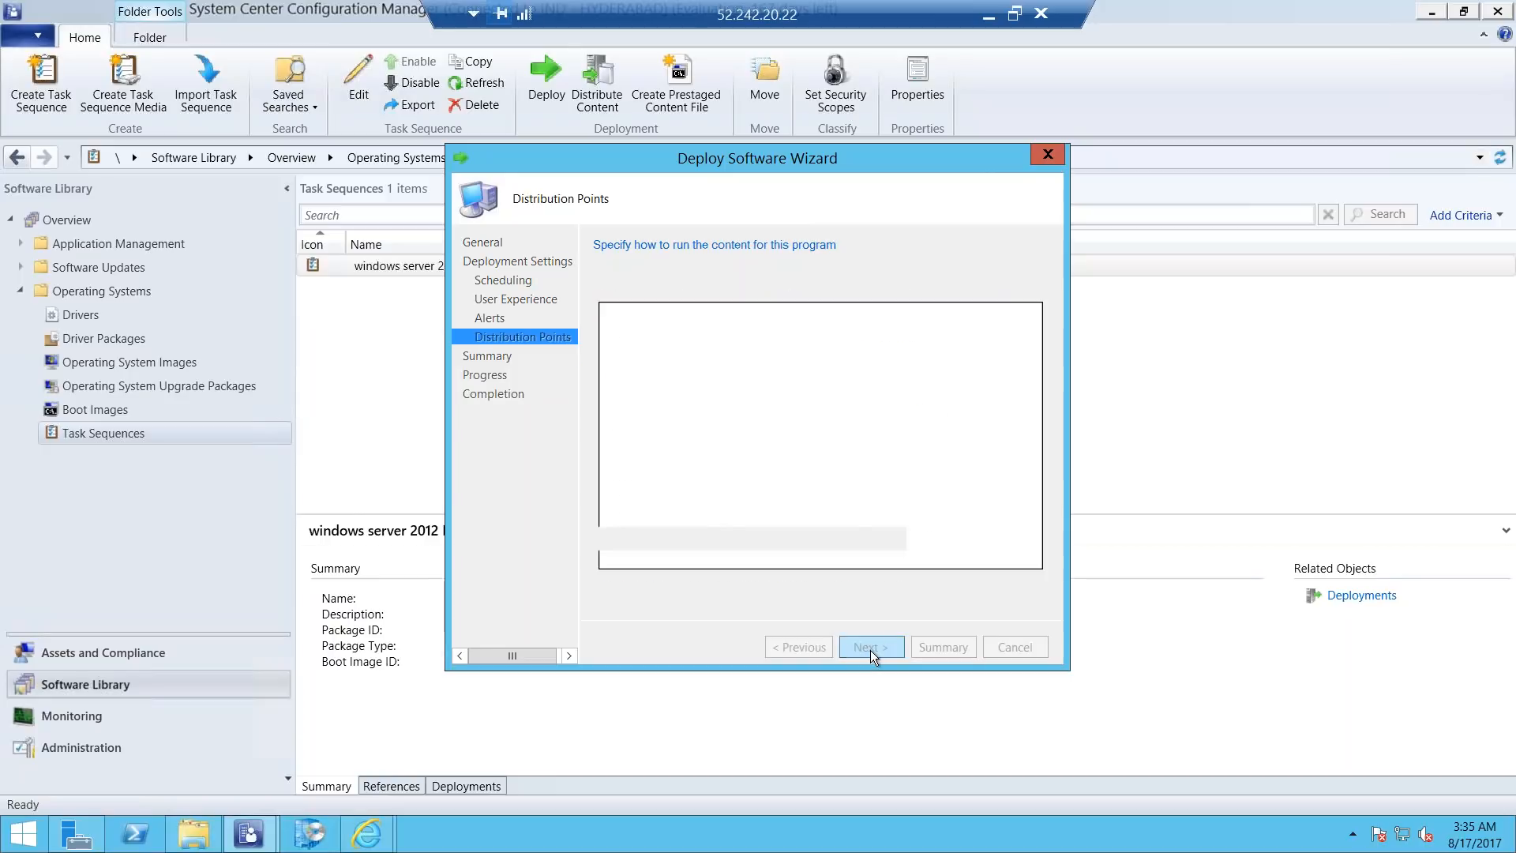
left_click(871, 652)
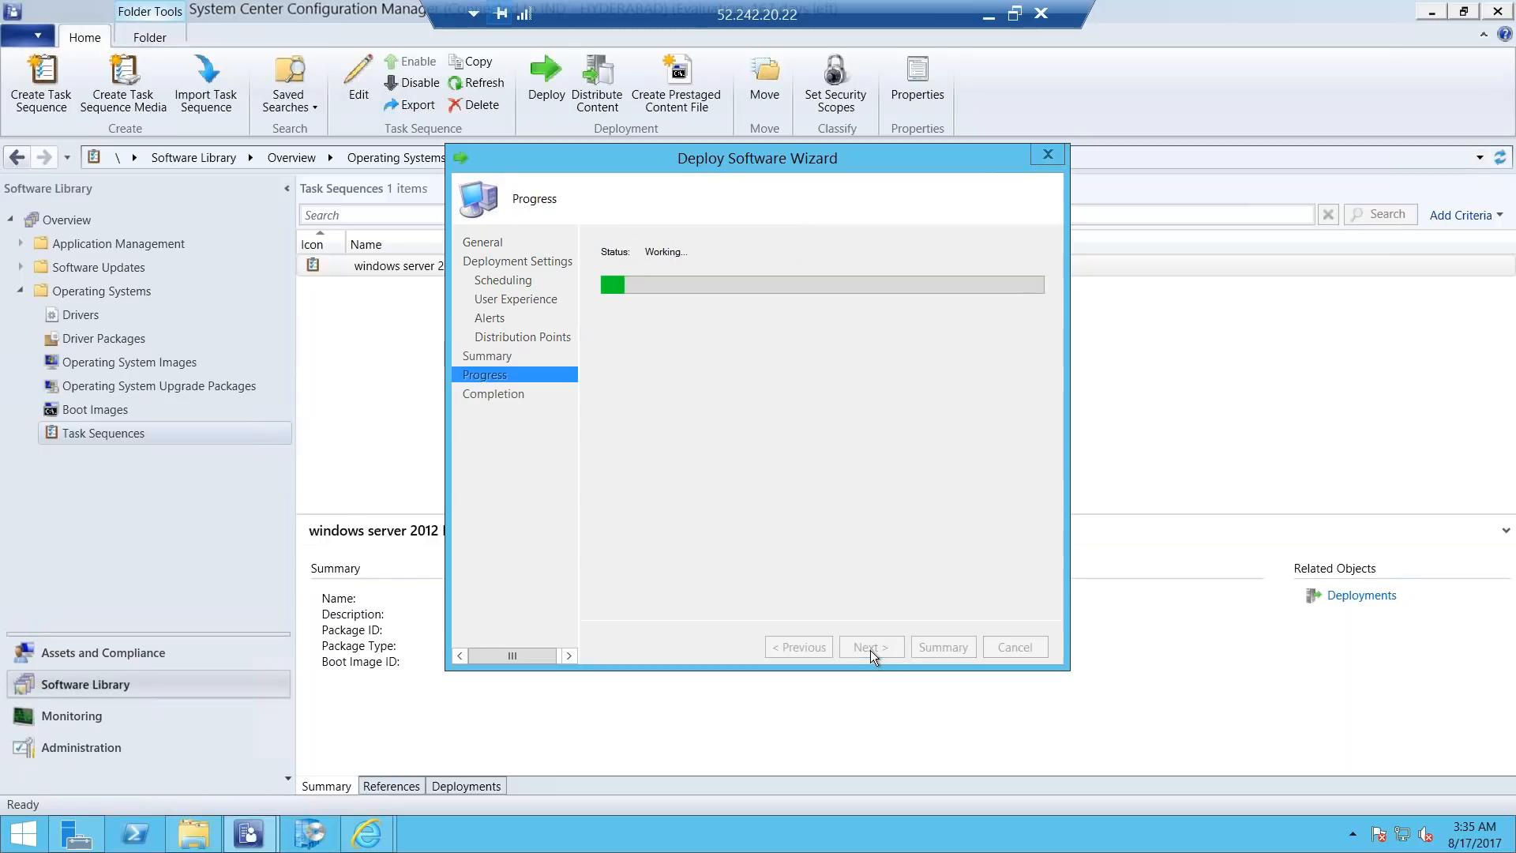
left_click(1009, 647)
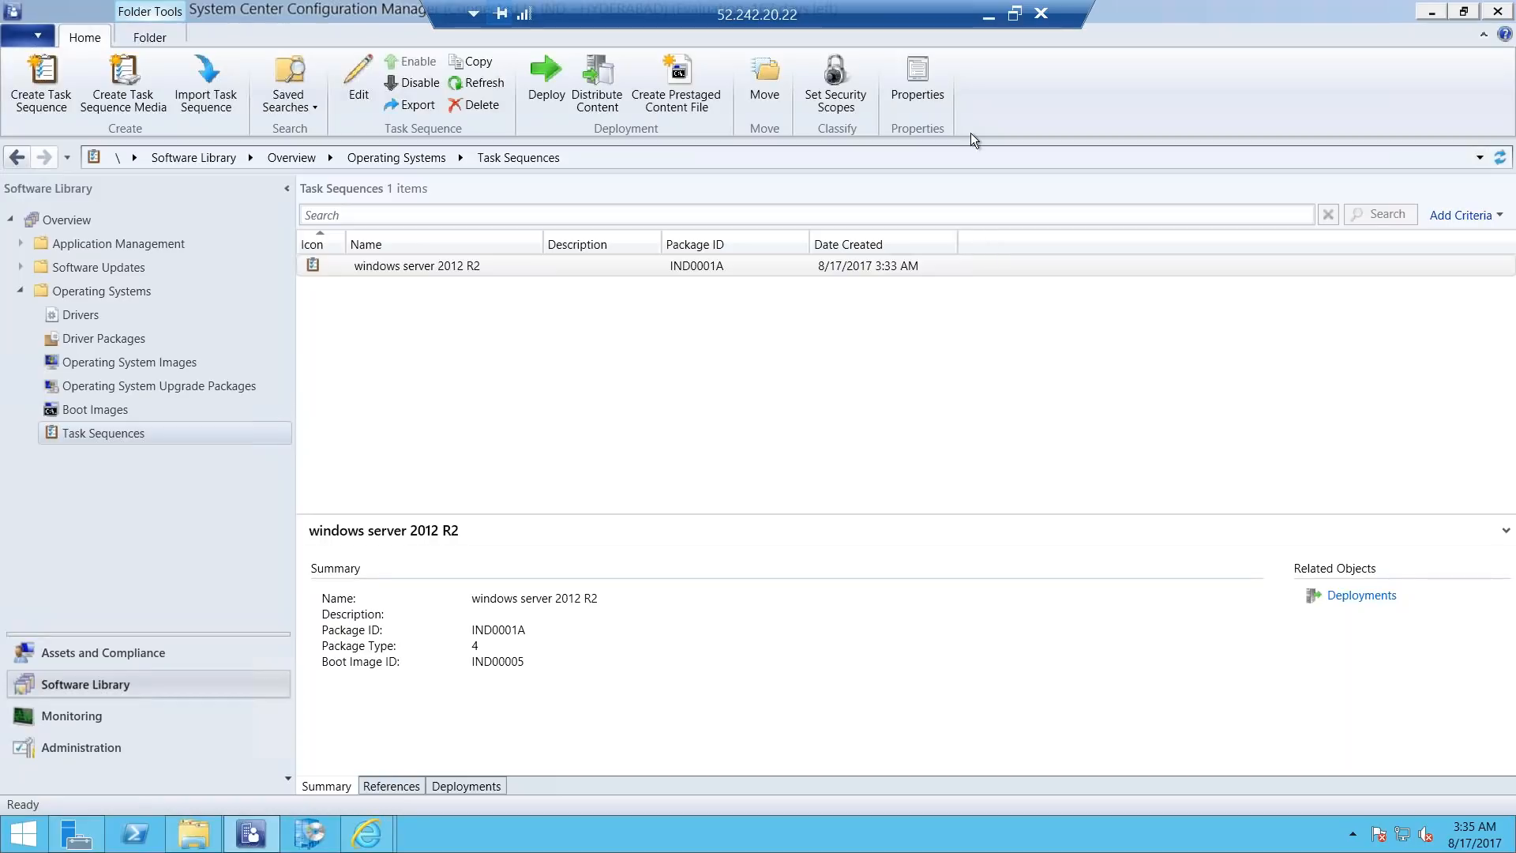
Minimize the remote session, review the end of the task checklist in SCCM.docx in Word, and return to the NEW_Hardware virtual machine in VMware Workstation.
left_click(986, 21)
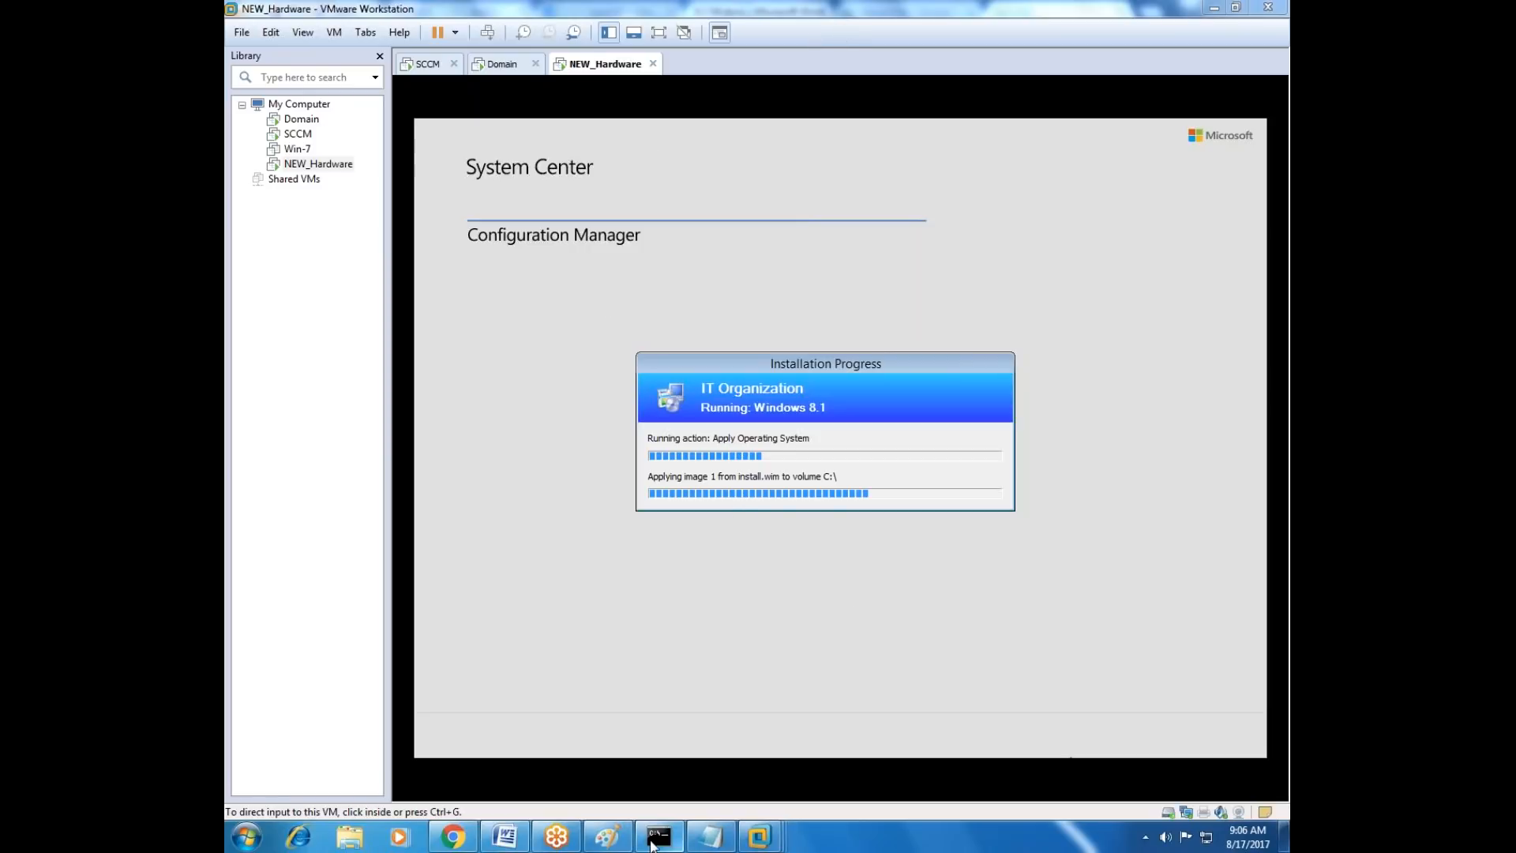
left_click(505, 837)
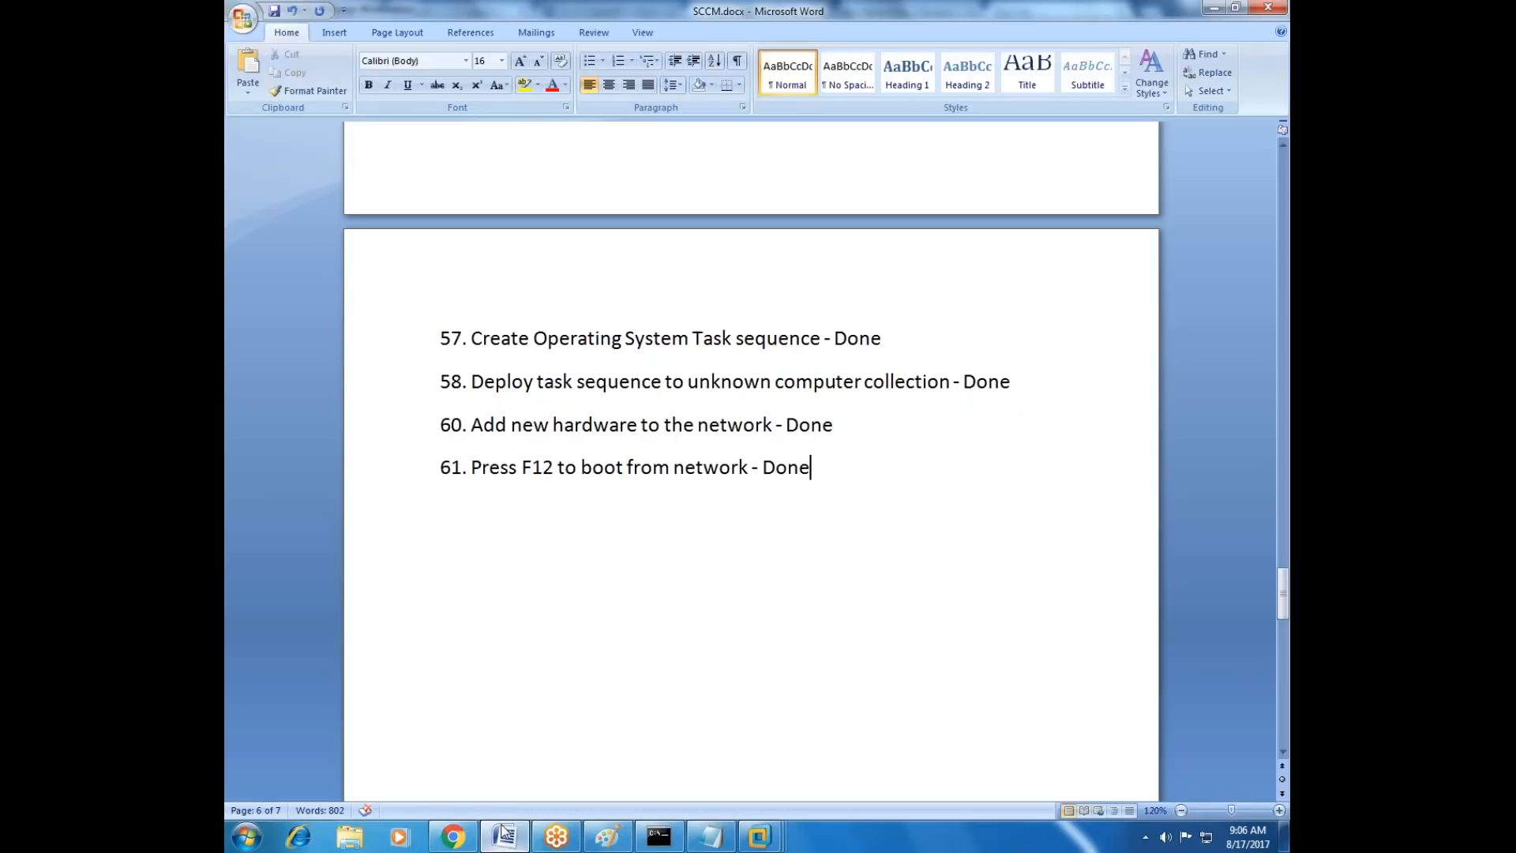
scroll(647, 609, "up", 5)
scroll(646, 608, "down", 6)
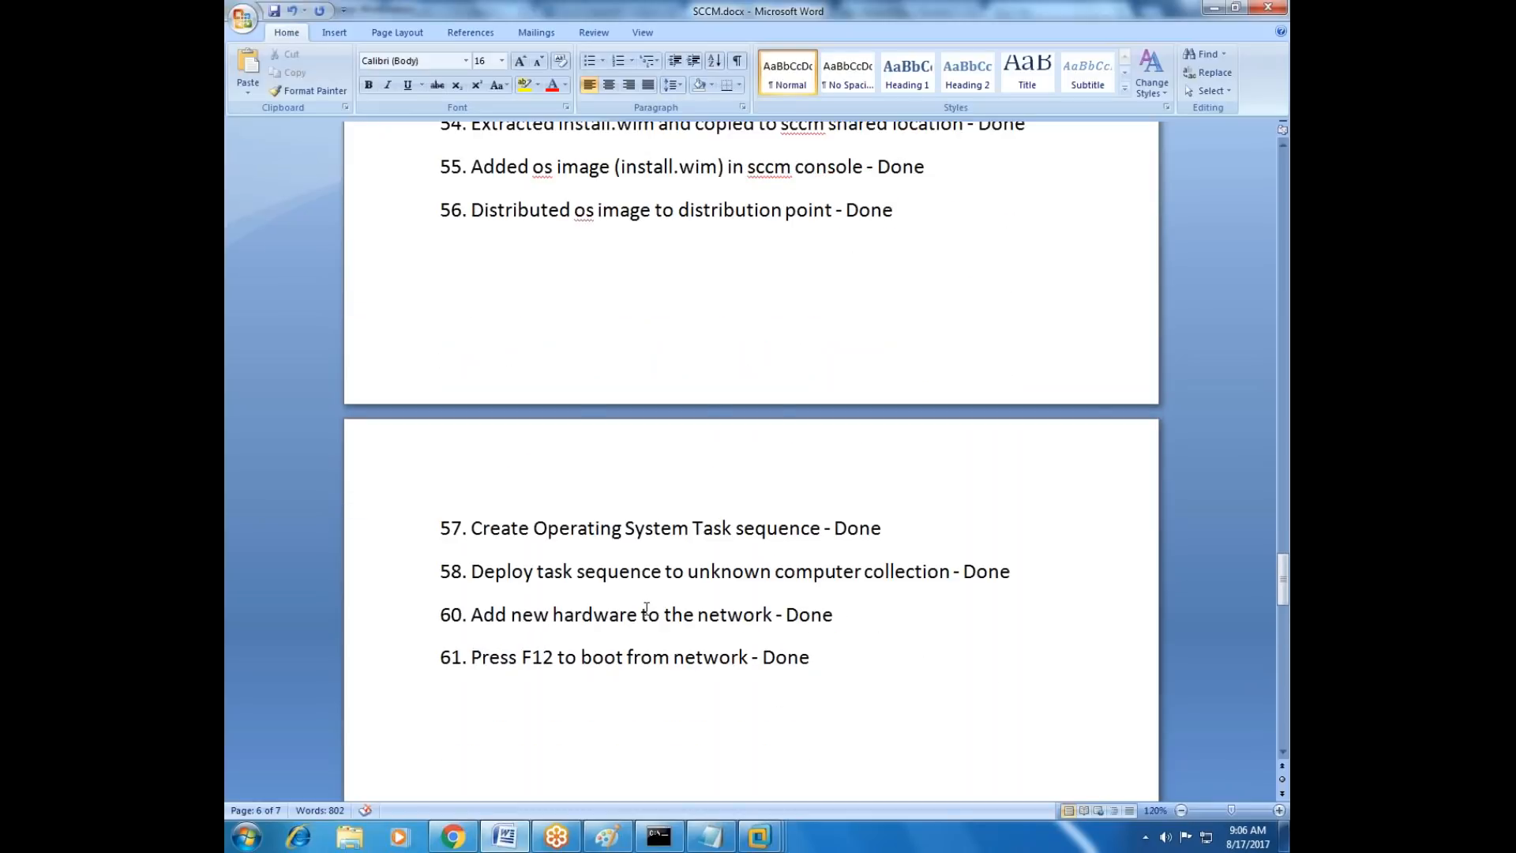
scroll(647, 608, "down", 3)
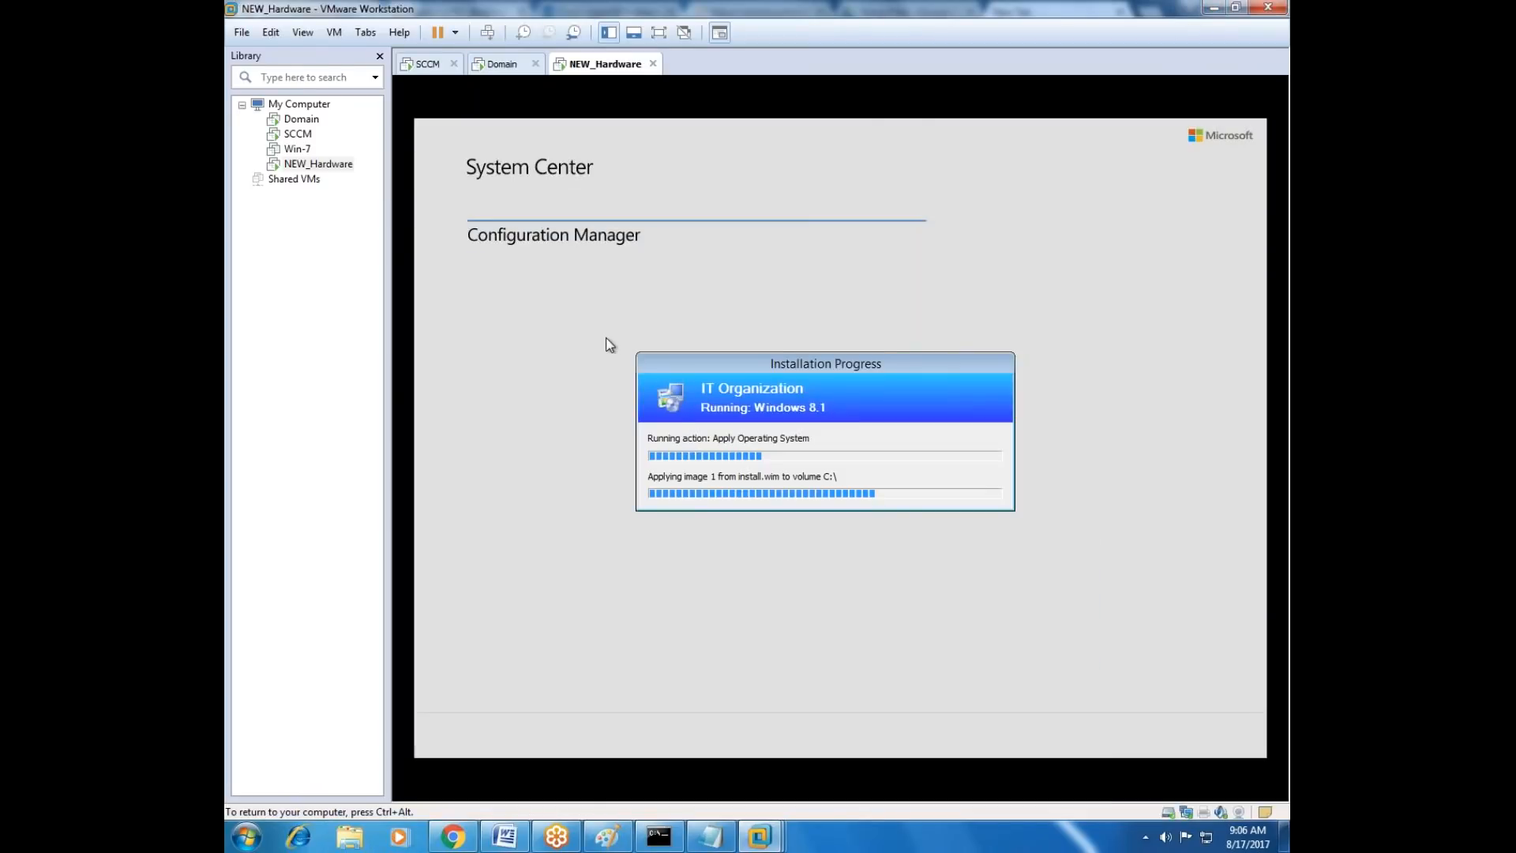
Release input from the NEW_Hardware virtual machine and check the host computer's clock while the Windows 8.1 installation runs.
key("ctrl+alt")
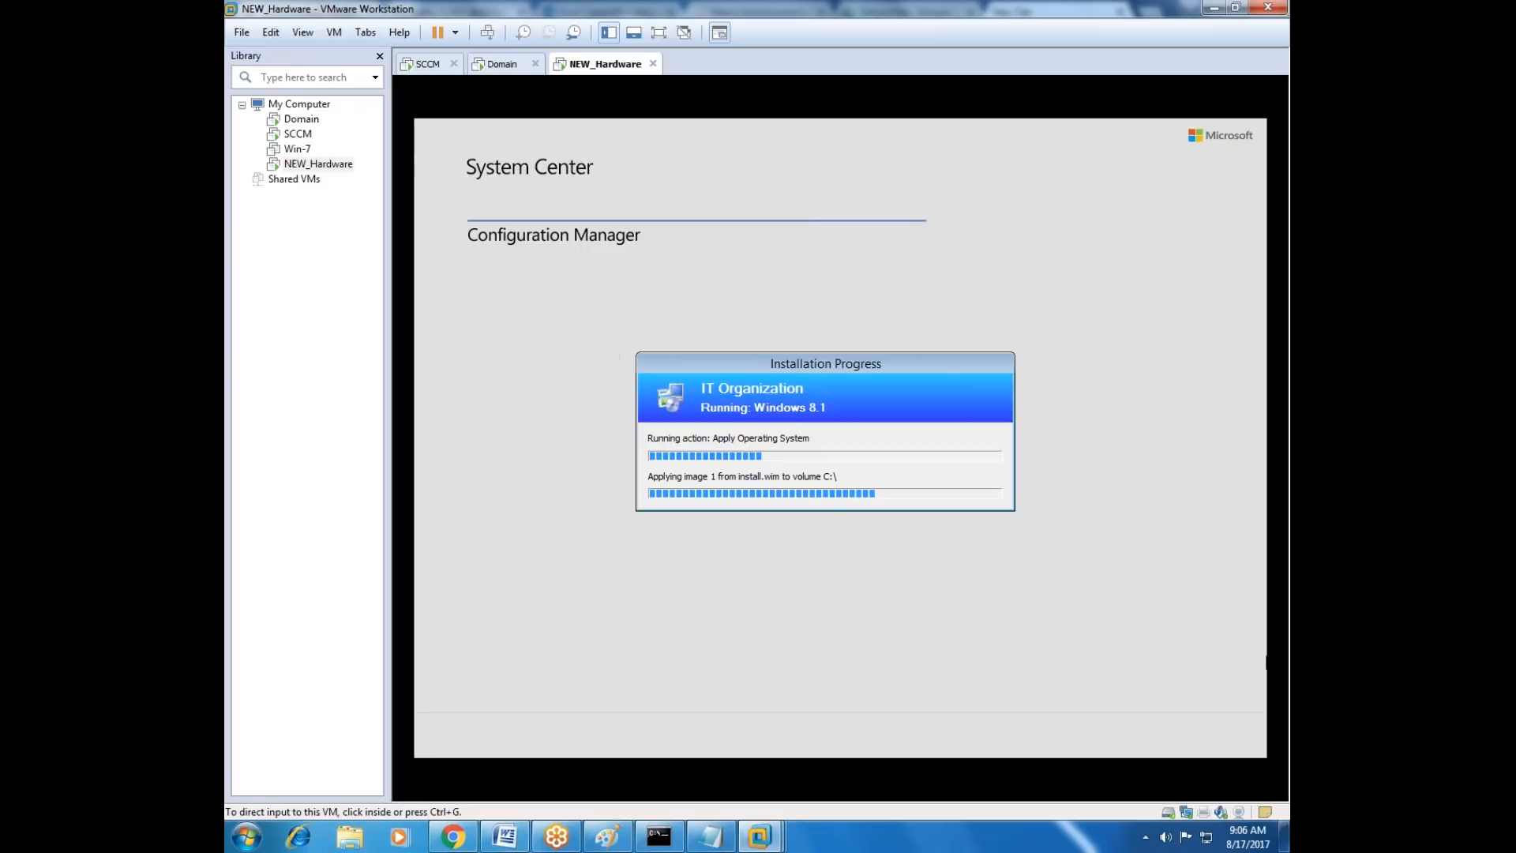
left_click(1247, 836)
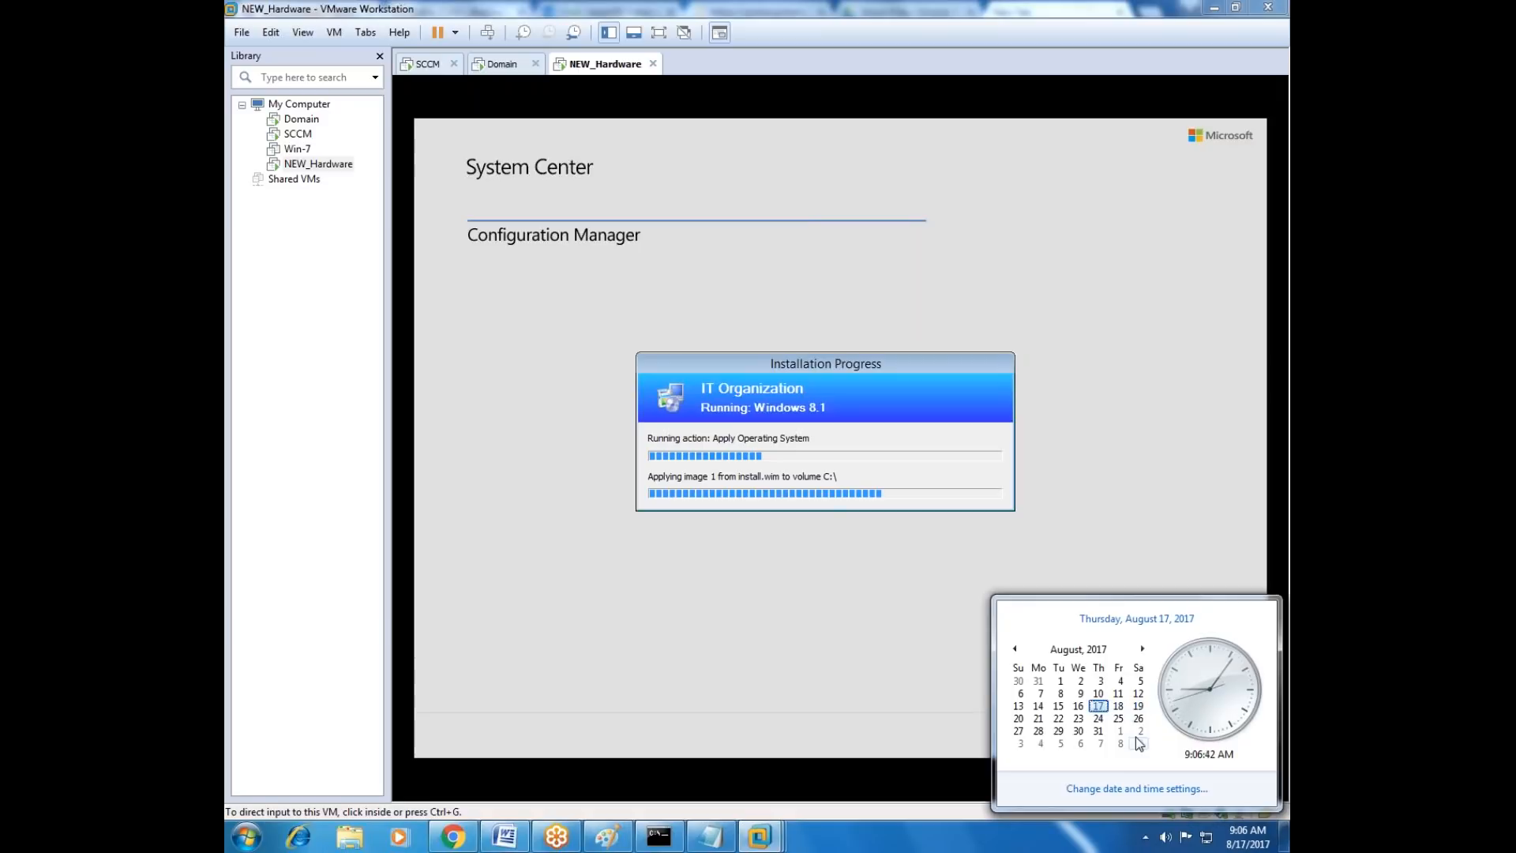
left_click(999, 119)
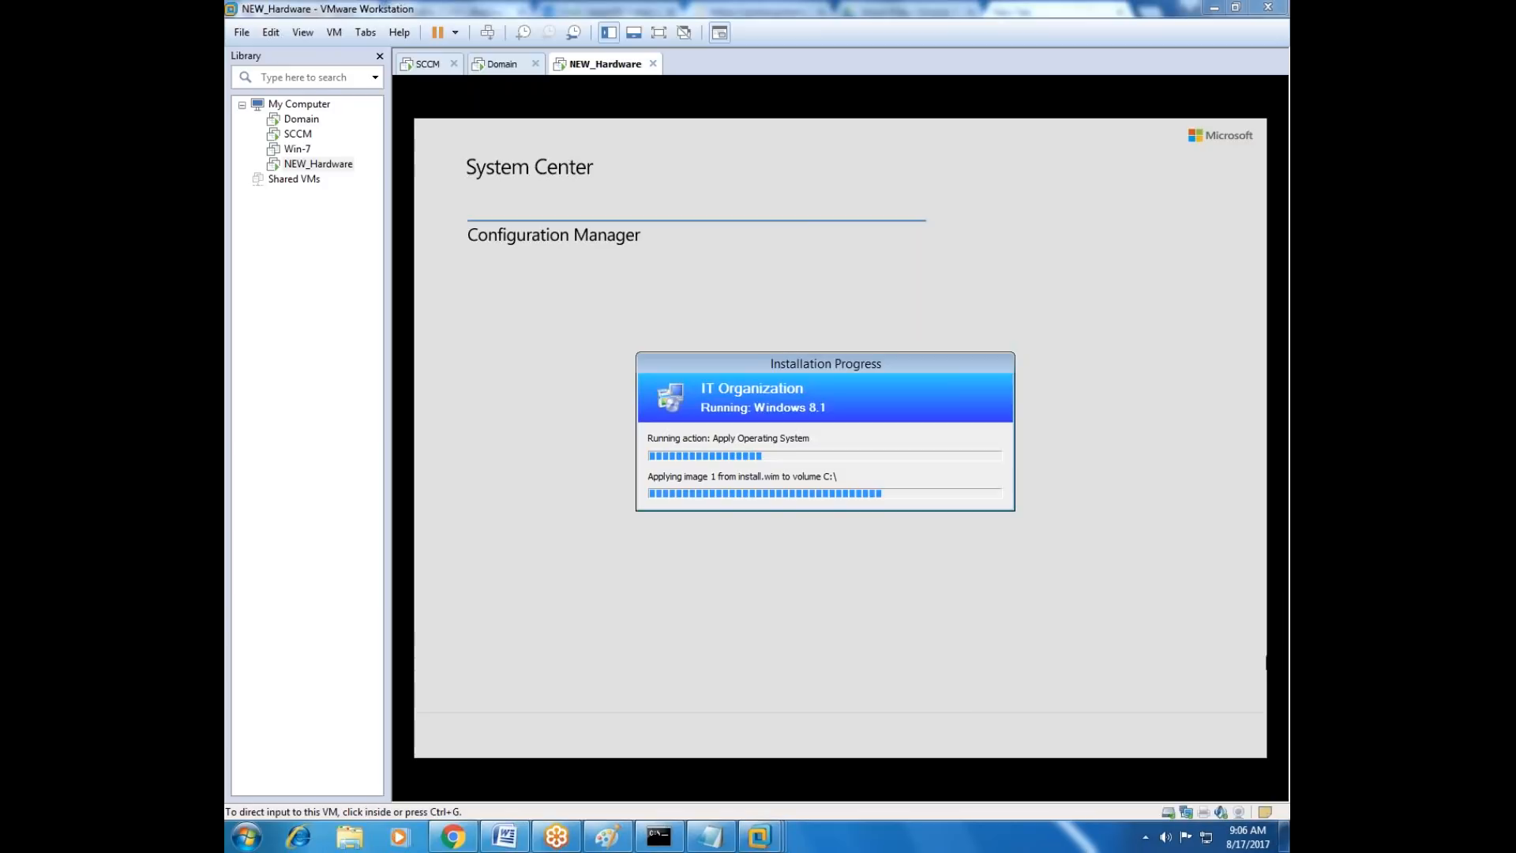